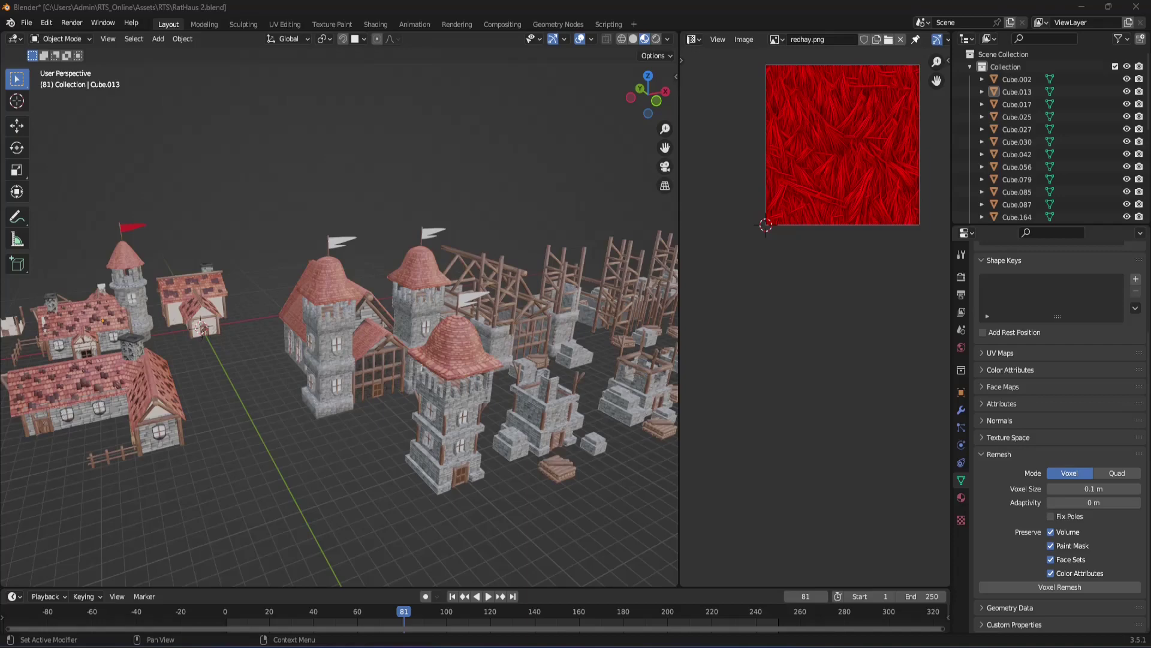
Step: Zoom and pan across the town overview to frame the central buildings
{"action": "mouse_move", "coordinate": [587, 448]}
{"action": "middle_mouse_down"}
{"action": "mouse_move", "coordinate": [447, 433]}
{"action": "mouse_move", "coordinate": [549, 474]}
{"action": "middle_mouse_up"}
{"action": "scroll", "coordinate": [549, 474], "scroll_direction": "up", "scroll_amount": 2}
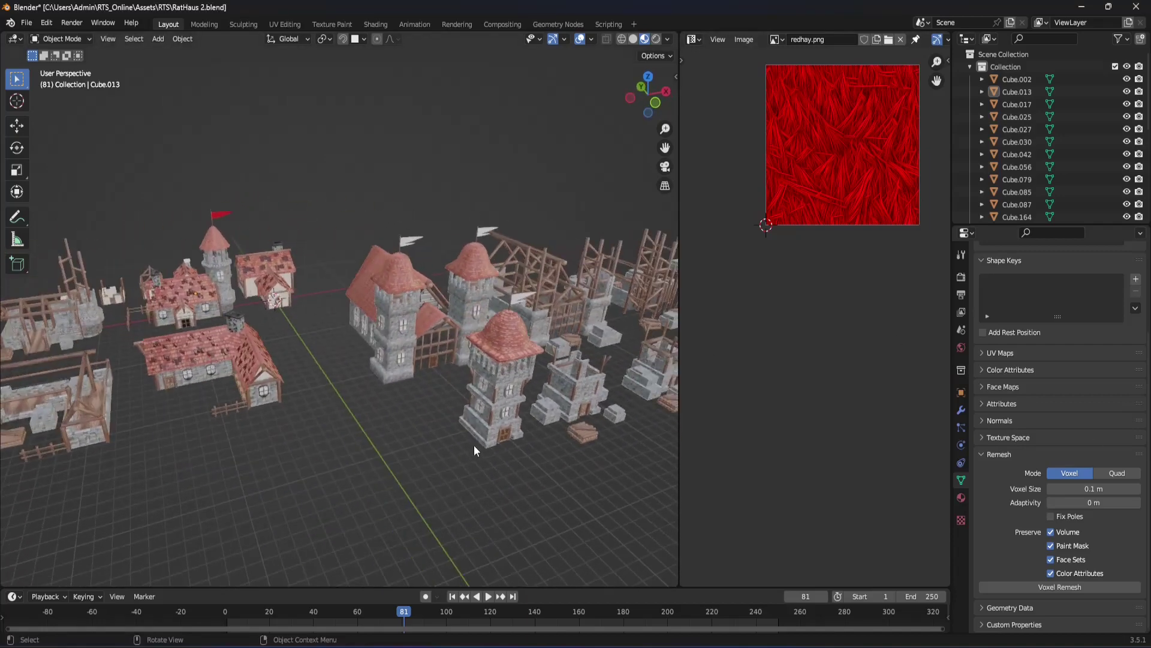
{"action": "scroll", "coordinate": [473, 445], "scroll_direction": "up", "scroll_amount": 2}
{"action": "scroll", "coordinate": [401, 379], "scroll_direction": "up", "scroll_amount": 2}
{"action": "scroll", "coordinate": [405, 434], "scroll_direction": "up", "scroll_amount": 2}
{"action": "scroll", "coordinate": [406, 425], "scroll_direction": "down", "scroll_amount": 2}
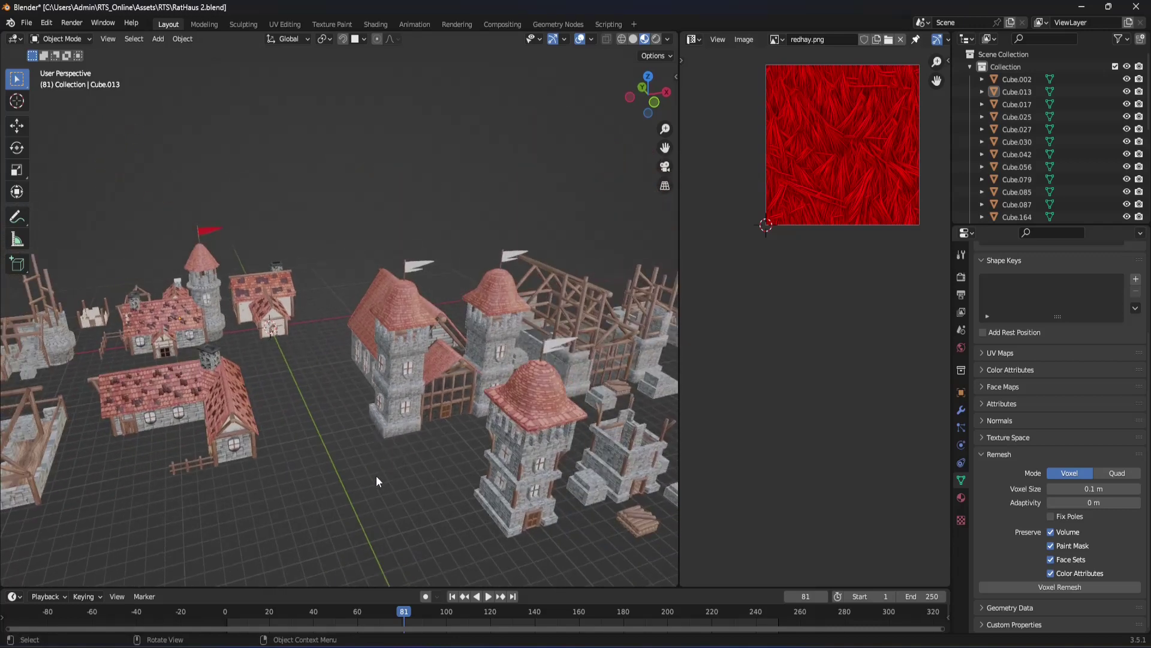
{"action": "scroll", "coordinate": [376, 476], "scroll_direction": "up", "scroll_amount": 1}
{"action": "scroll", "coordinate": [339, 446], "scroll_direction": "up", "scroll_amount": 1}
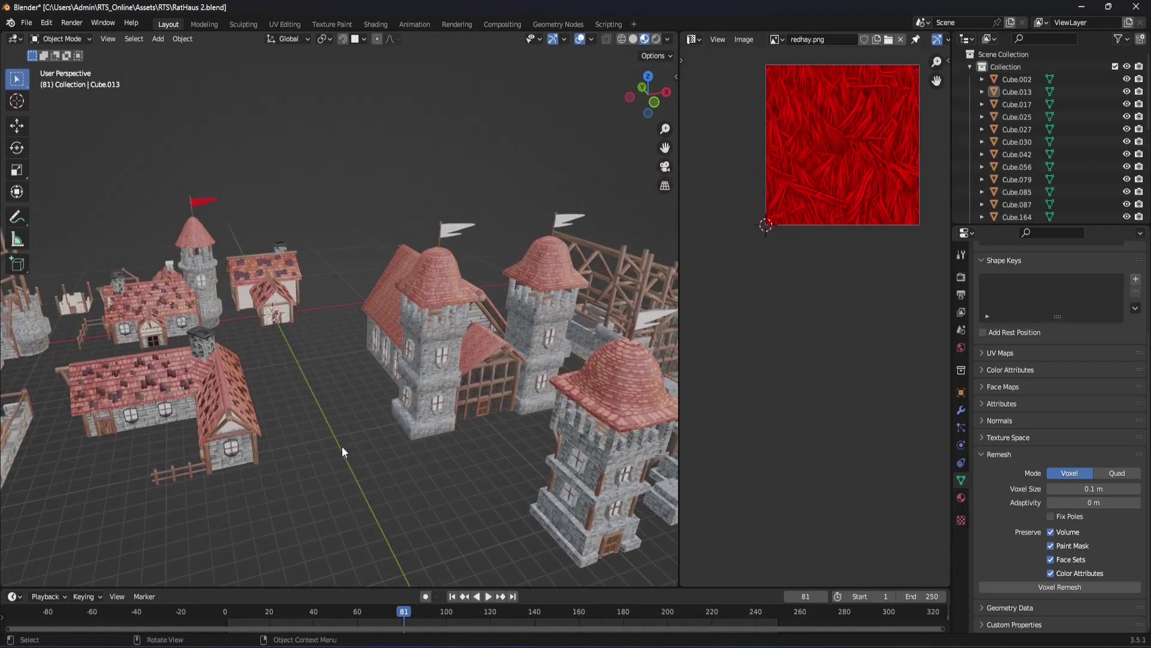
{"action": "middle_click_drag", "start_coordinate": [293, 431], "coordinate": [337, 441], "text": "shift"}
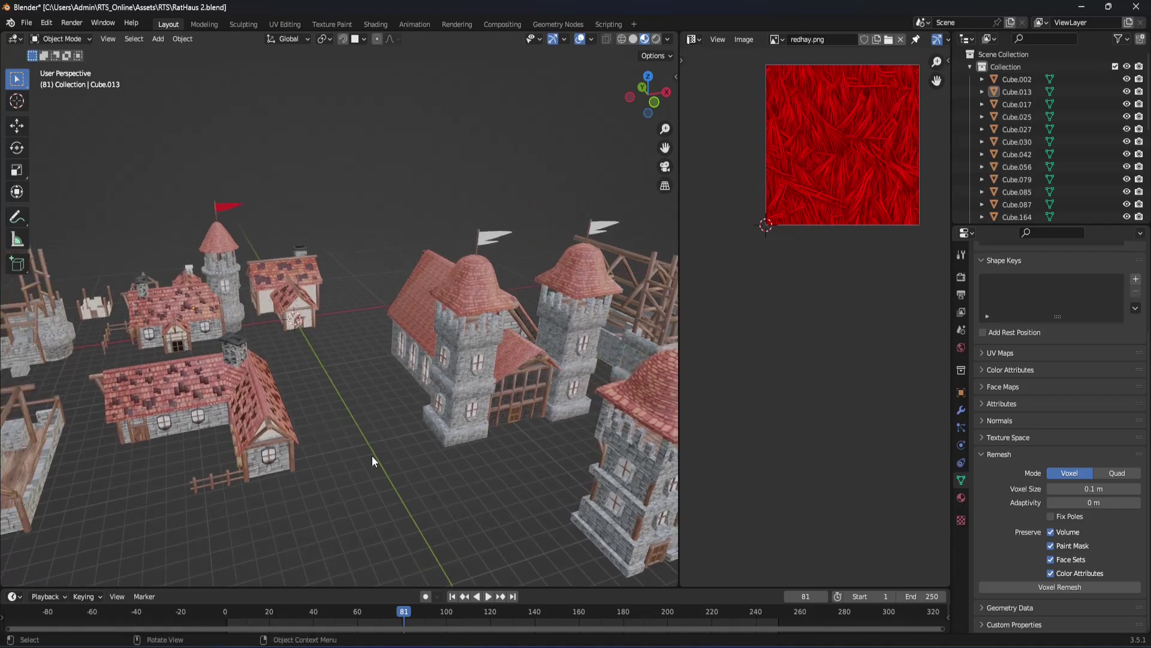
{"action": "scroll", "coordinate": [371, 457], "scroll_direction": "down", "scroll_amount": 3}
{"action": "middle_click_drag", "start_coordinate": [367, 459], "coordinate": [361, 451]}
{"action": "scroll", "coordinate": [361, 448], "scroll_direction": "up", "scroll_amount": 3}
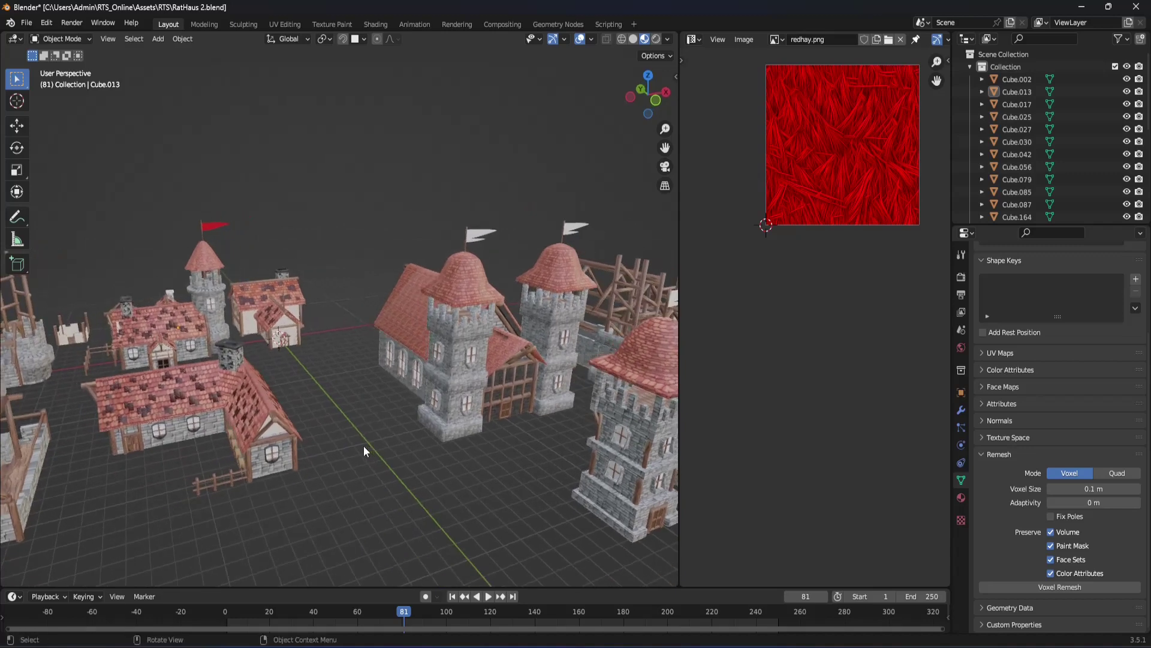
{"action": "scroll", "coordinate": [384, 456], "scroll_direction": "up", "scroll_amount": 2}
Step: Orbit and pan in to a close-up of the town-hall house and its round tower
{"action": "mouse_move", "coordinate": [403, 461]}
{"action": "middle_mouse_down"}
{"action": "mouse_move", "coordinate": [440, 456]}
{"action": "mouse_move", "coordinate": [362, 420]}
{"action": "mouse_move", "coordinate": [380, 436]}
{"action": "middle_mouse_up"}
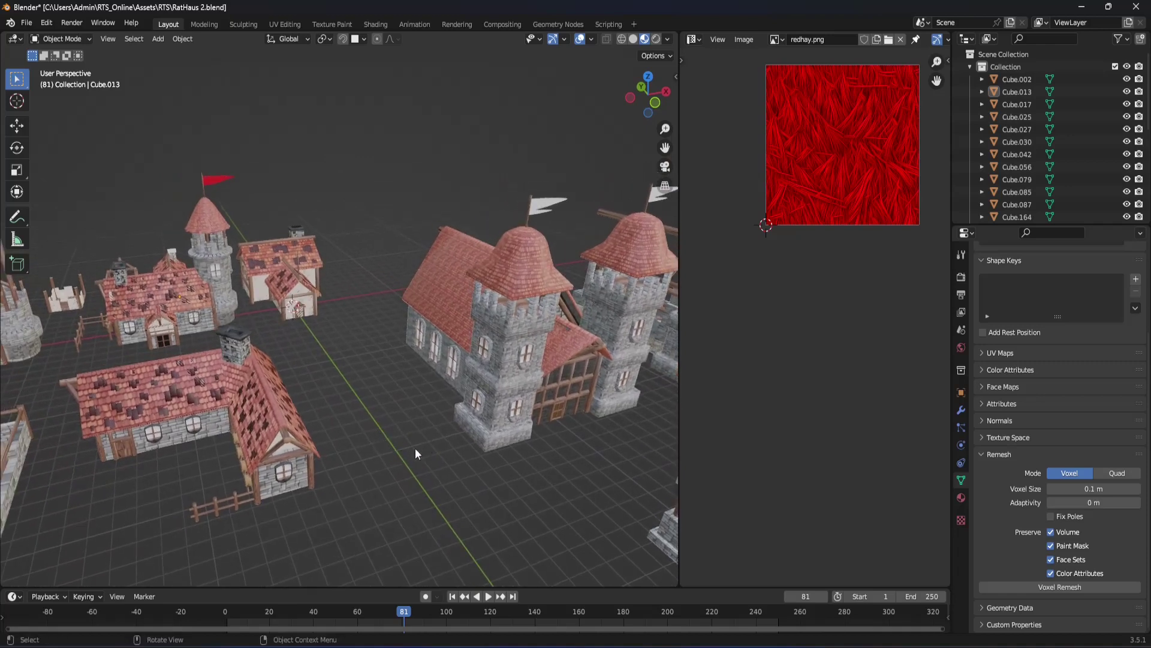
{"action": "mouse_move", "coordinate": [383, 449]}
{"action": "middle_mouse_down"}
{"action": "mouse_move", "coordinate": [464, 440]}
{"action": "mouse_move", "coordinate": [370, 416]}
{"action": "middle_mouse_up"}
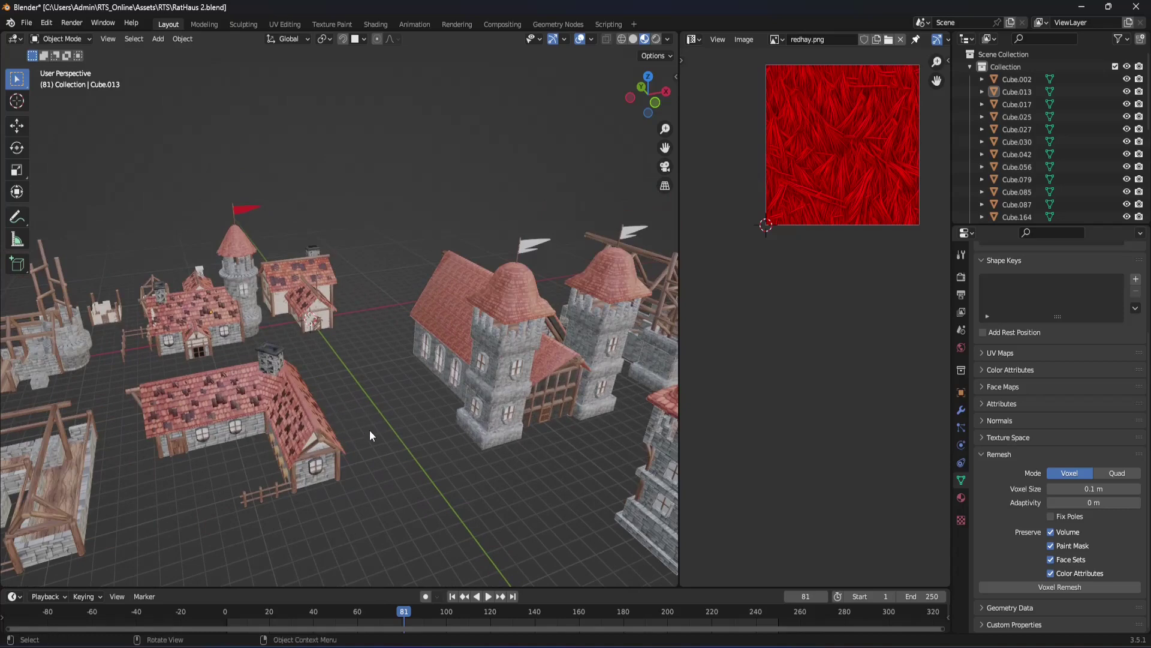
{"action": "scroll", "coordinate": [369, 430], "scroll_direction": "up", "scroll_amount": 2}
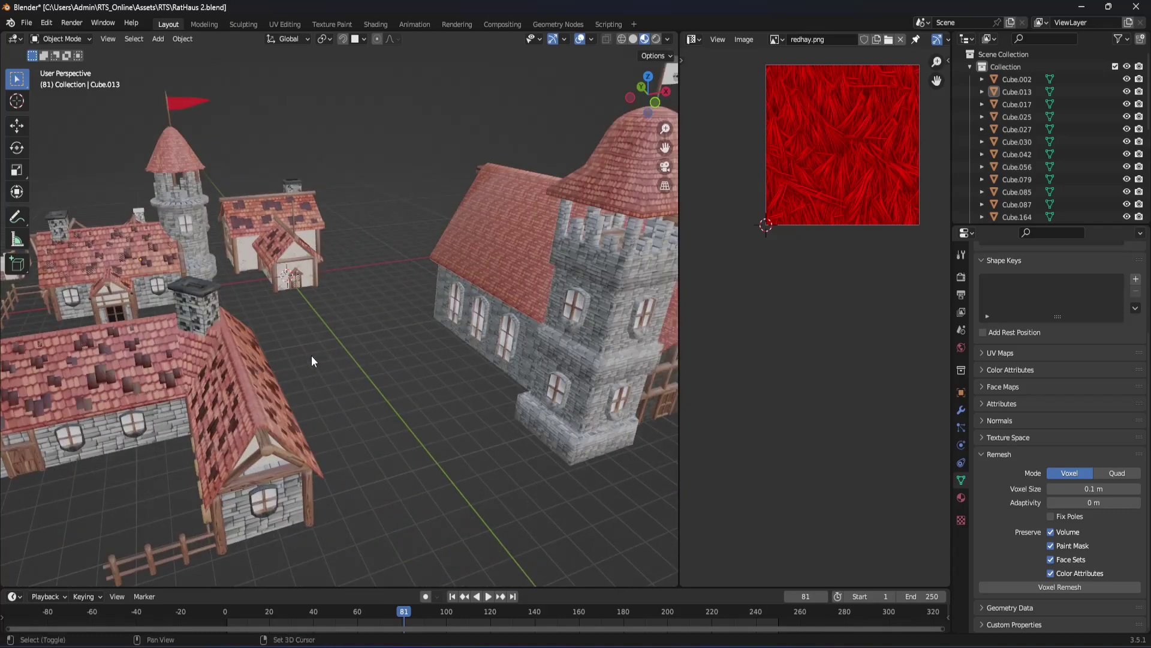
{"action": "middle_click_drag", "start_coordinate": [311, 361], "coordinate": [471, 441], "text": "shift"}
{"action": "mouse_move", "coordinate": [272, 343]}
{"action": "middle_mouse_down", "text": "shift"}
{"action": "mouse_move", "coordinate": [293, 371]}
{"action": "mouse_move", "coordinate": [458, 468]}
{"action": "middle_mouse_up", "text": "shift"}
{"action": "scroll", "coordinate": [293, 371], "scroll_direction": "up", "scroll_amount": 3}
{"action": "scroll", "coordinate": [458, 469], "scroll_direction": "down", "scroll_amount": 2}
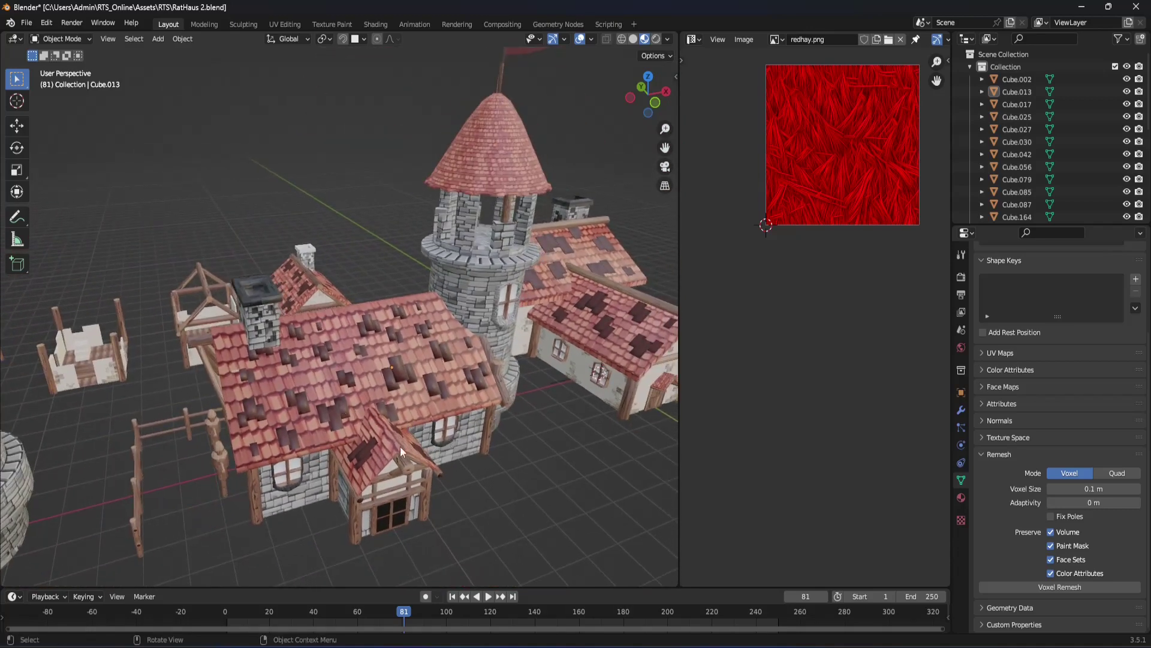
Step: Enter Edit Mode on the house, clear the selection and select the connected roof mesh
{"action": "key", "text": "Tab"}
{"action": "scroll", "coordinate": [290, 459], "scroll_direction": "up", "scroll_amount": 3}
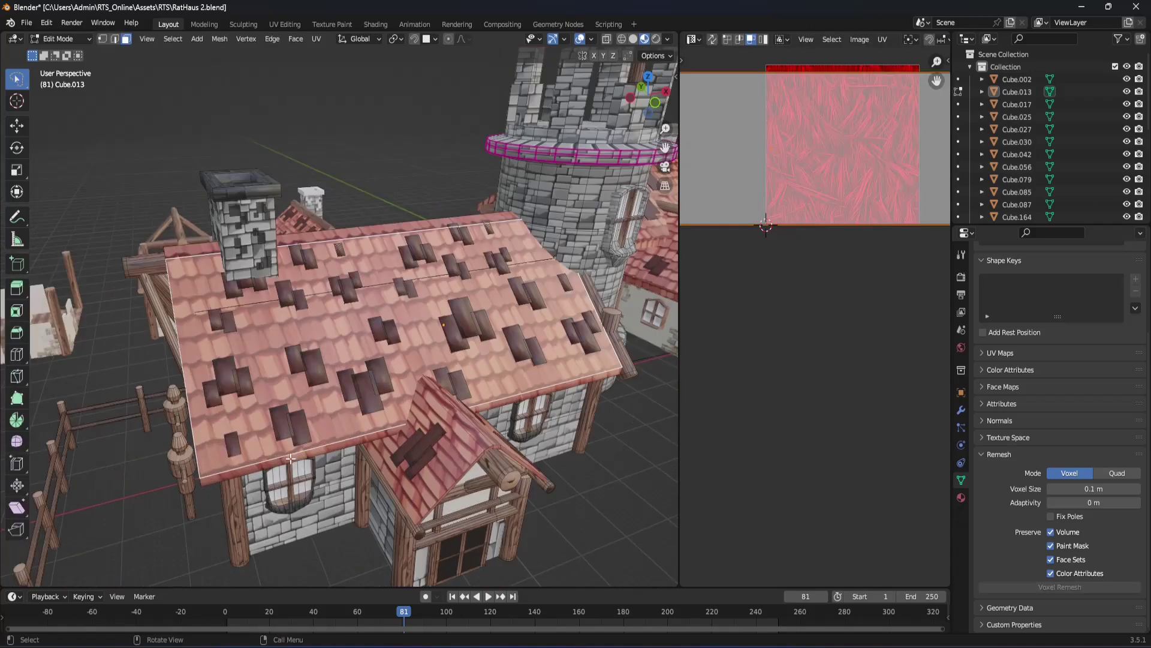
{"action": "mouse_move", "coordinate": [291, 459]}
{"action": "middle_mouse_down"}
{"action": "mouse_move", "coordinate": [322, 500]}
{"action": "mouse_move", "coordinate": [318, 473]}
{"action": "middle_mouse_up"}
{"action": "key", "text": "alt+a"}
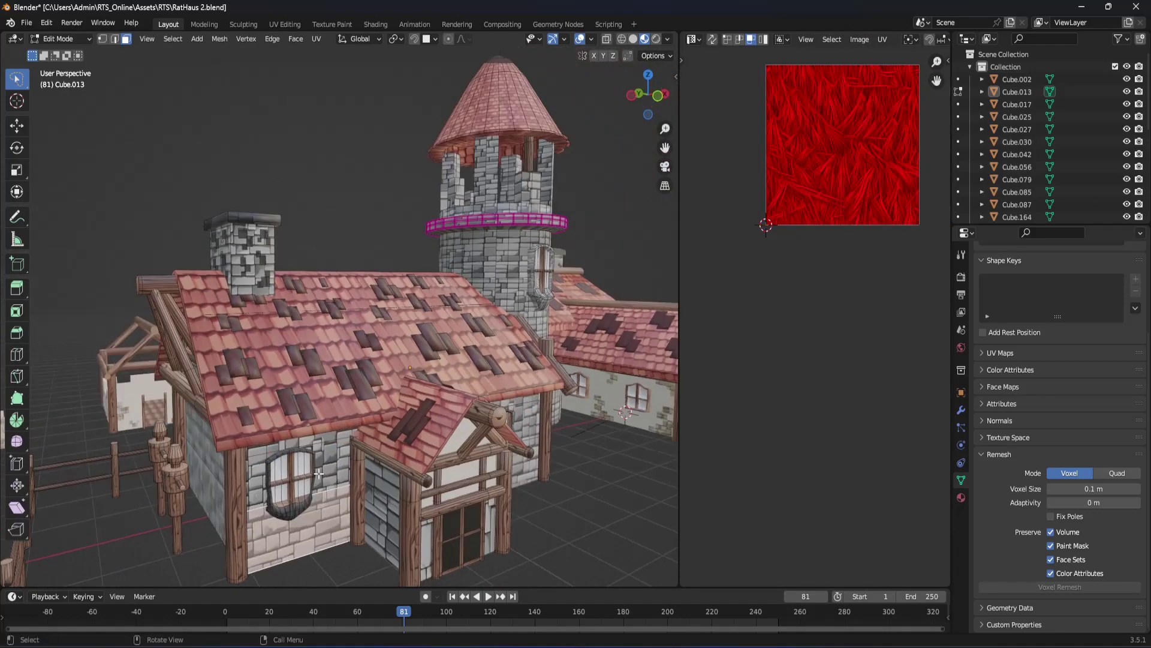
{"action": "key", "text": "l"}
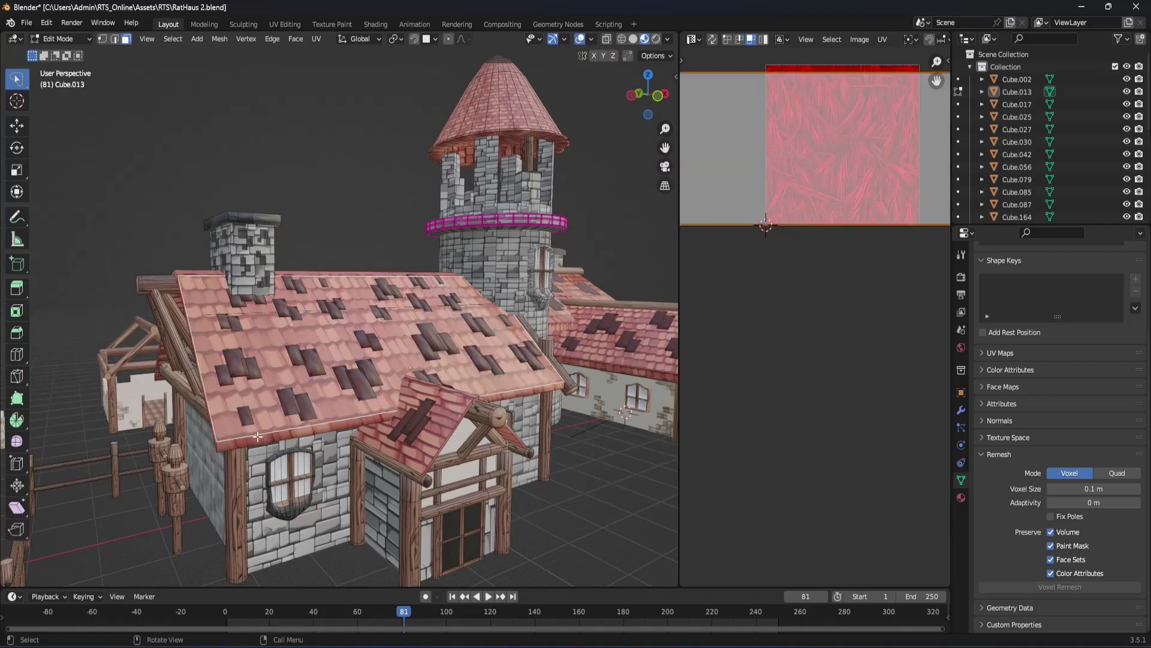
{"action": "scroll", "coordinate": [288, 390], "scroll_direction": "up", "scroll_amount": 1}
{"action": "scroll", "coordinate": [324, 398], "scroll_direction": "up", "scroll_amount": 1}
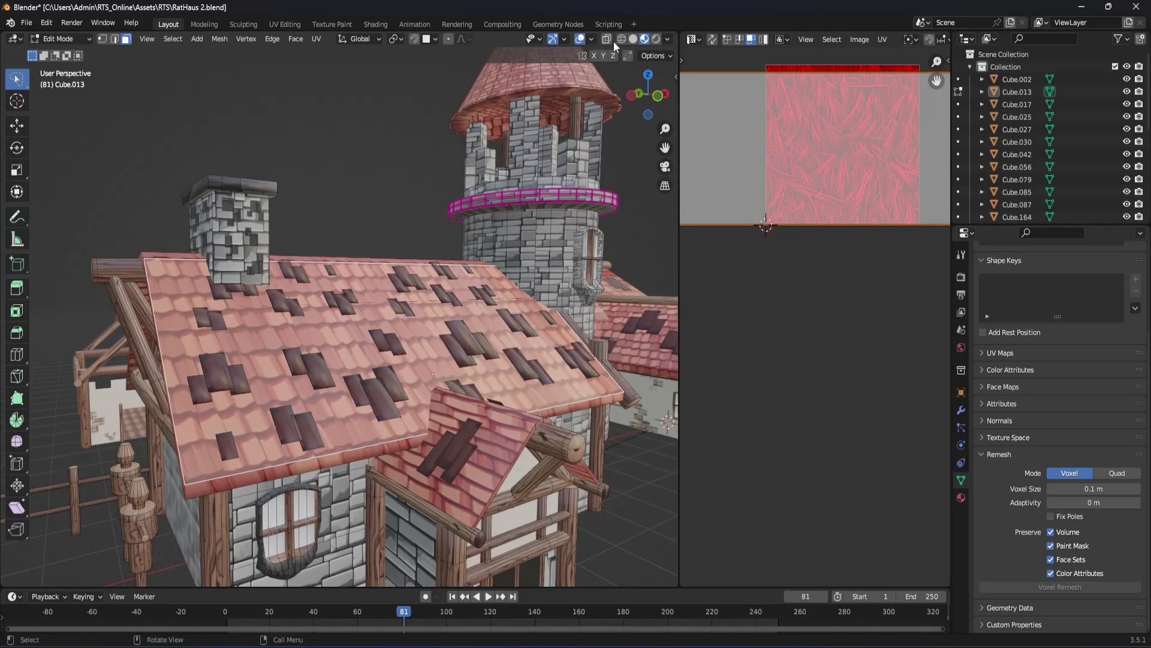
Step: In Solid shading, select the linked porch roof and then the whole main roof
{"action": "left_click", "coordinate": [635, 38]}
{"action": "middle_click_drag", "start_coordinate": [372, 360], "coordinate": [456, 414]}
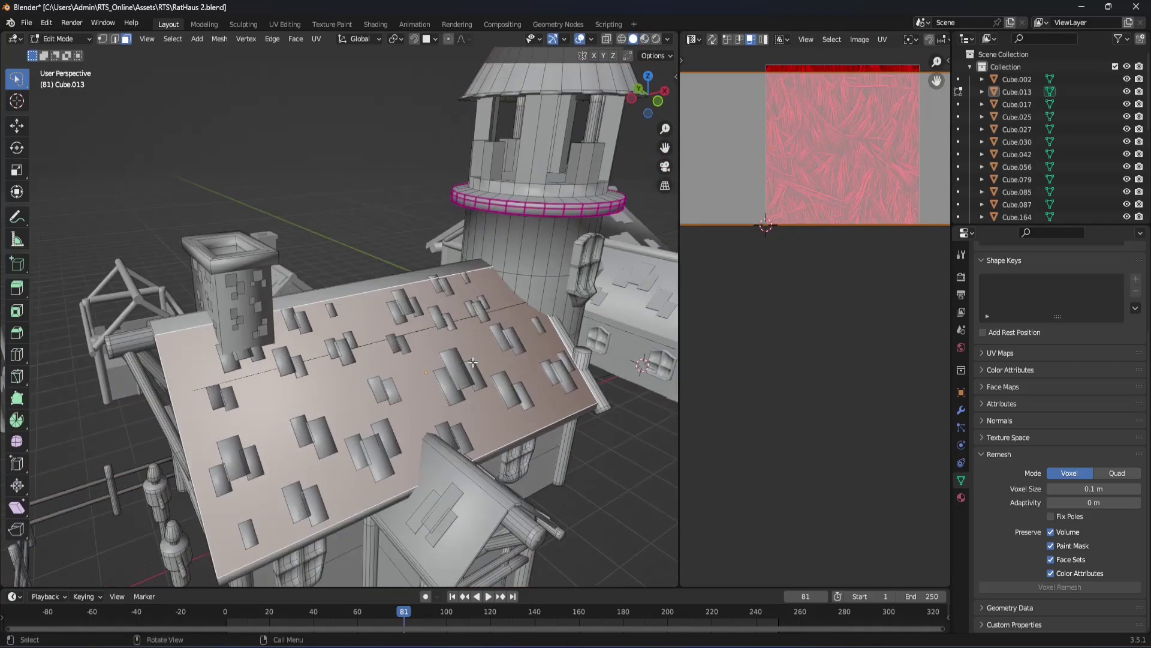
{"action": "left_click", "coordinate": [459, 415]}
{"action": "key", "text": "l"}
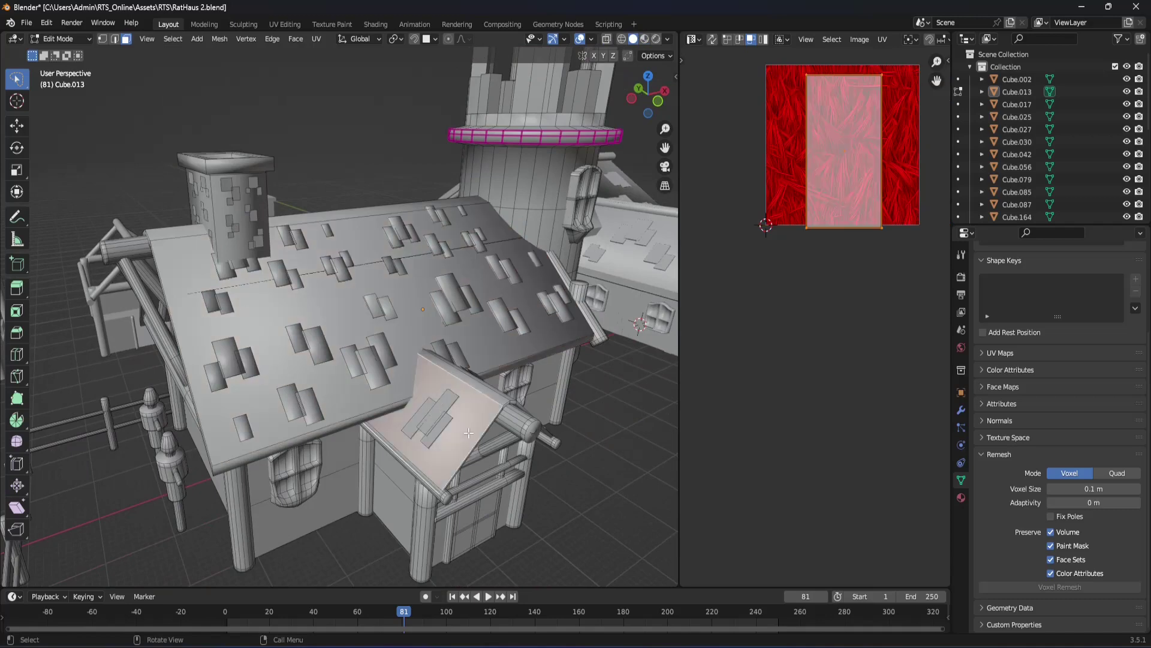
{"action": "left_click", "coordinate": [377, 363]}
{"action": "key", "text": "l"}
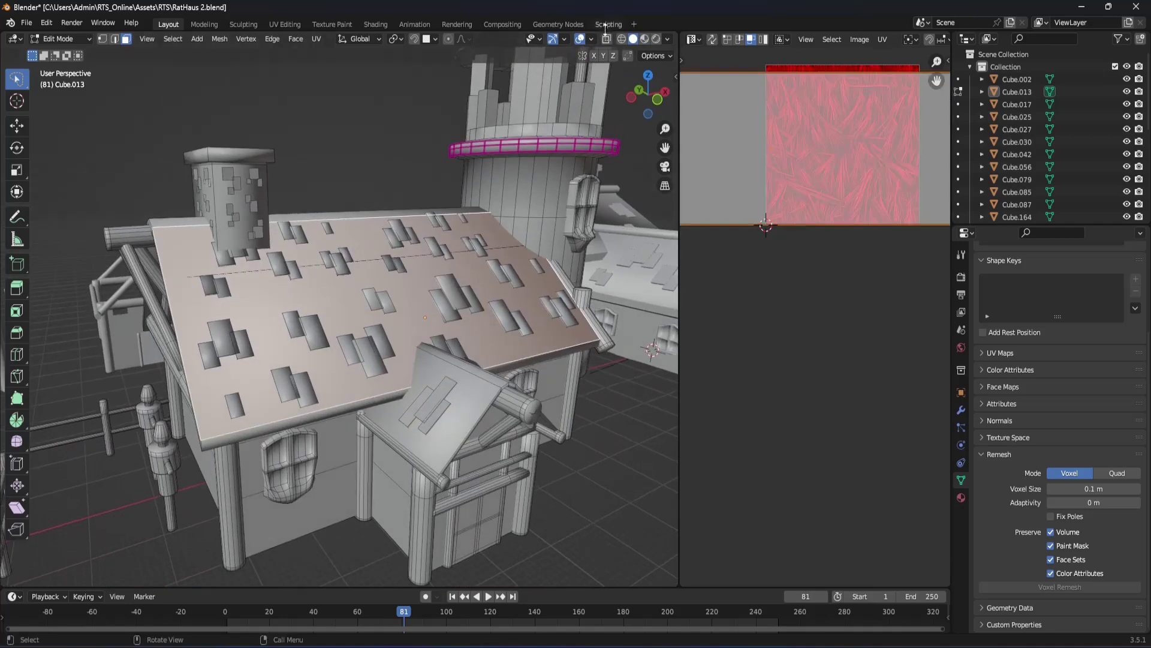
Step: Switch to Material Preview to inspect the main roof's hay texture across the house and tower
{"action": "left_click", "coordinate": [644, 38]}
{"action": "scroll", "coordinate": [486, 324], "scroll_direction": "up", "scroll_amount": 2}
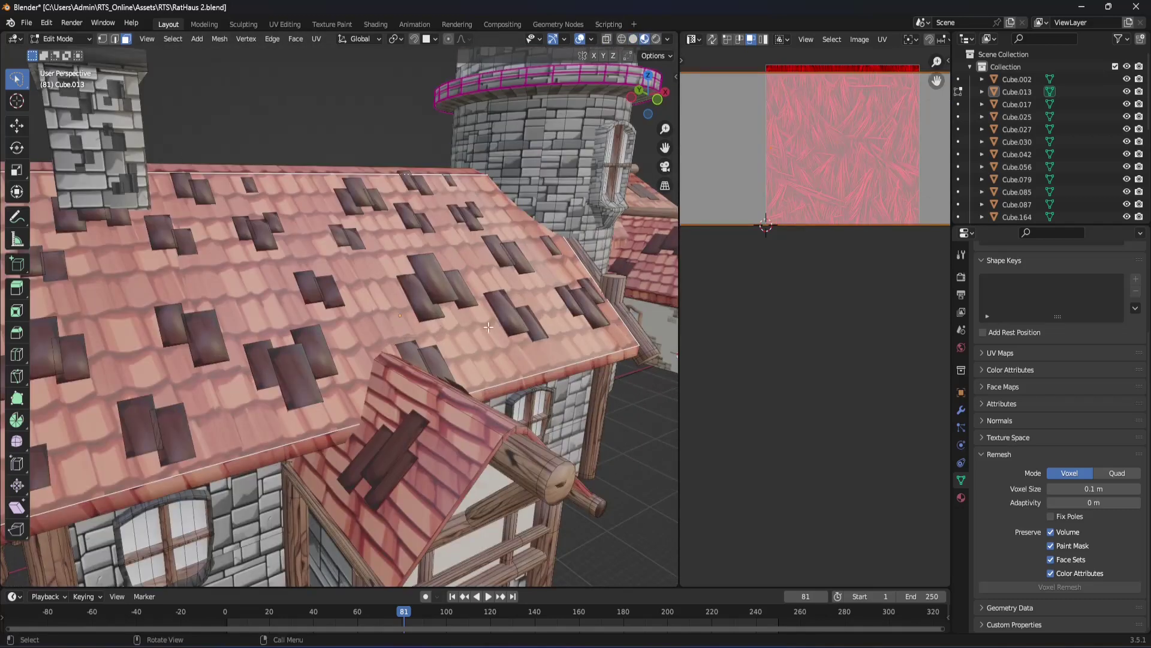
{"action": "mouse_move", "coordinate": [456, 312]}
{"action": "middle_mouse_down"}
{"action": "mouse_move", "coordinate": [485, 323]}
{"action": "mouse_move", "coordinate": [563, 308]}
{"action": "middle_mouse_up"}
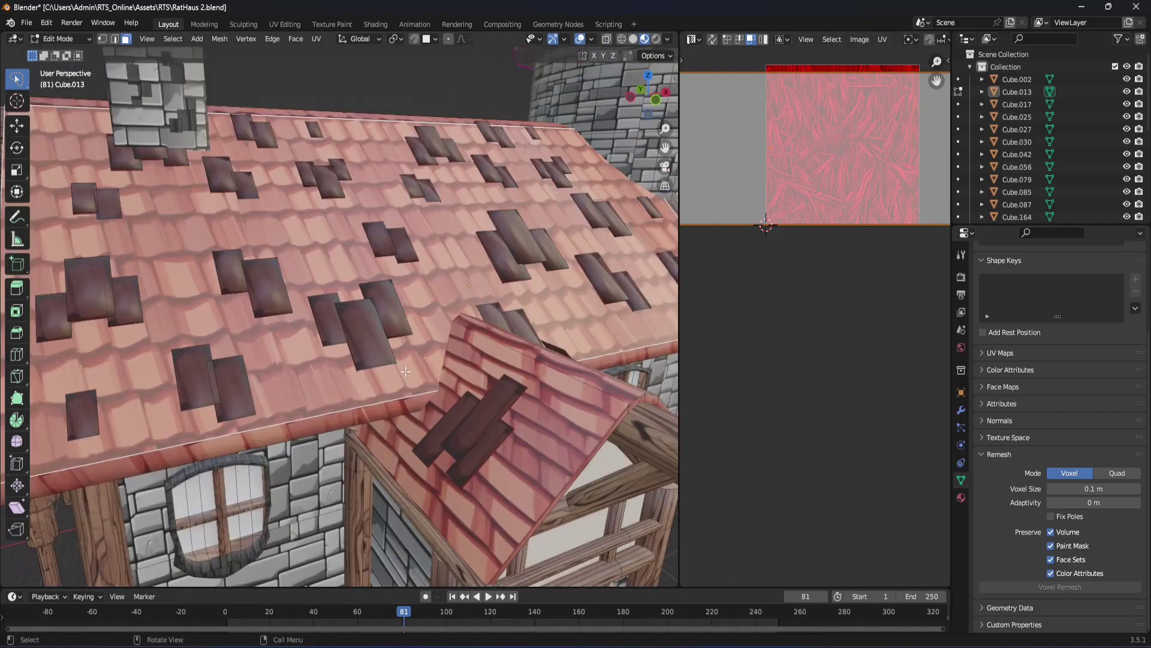
{"action": "mouse_move", "coordinate": [396, 353]}
{"action": "middle_mouse_down"}
{"action": "mouse_move", "coordinate": [387, 427]}
{"action": "mouse_move", "coordinate": [397, 416]}
{"action": "middle_mouse_up"}
{"action": "scroll", "coordinate": [329, 418], "scroll_direction": "up", "scroll_amount": 2}
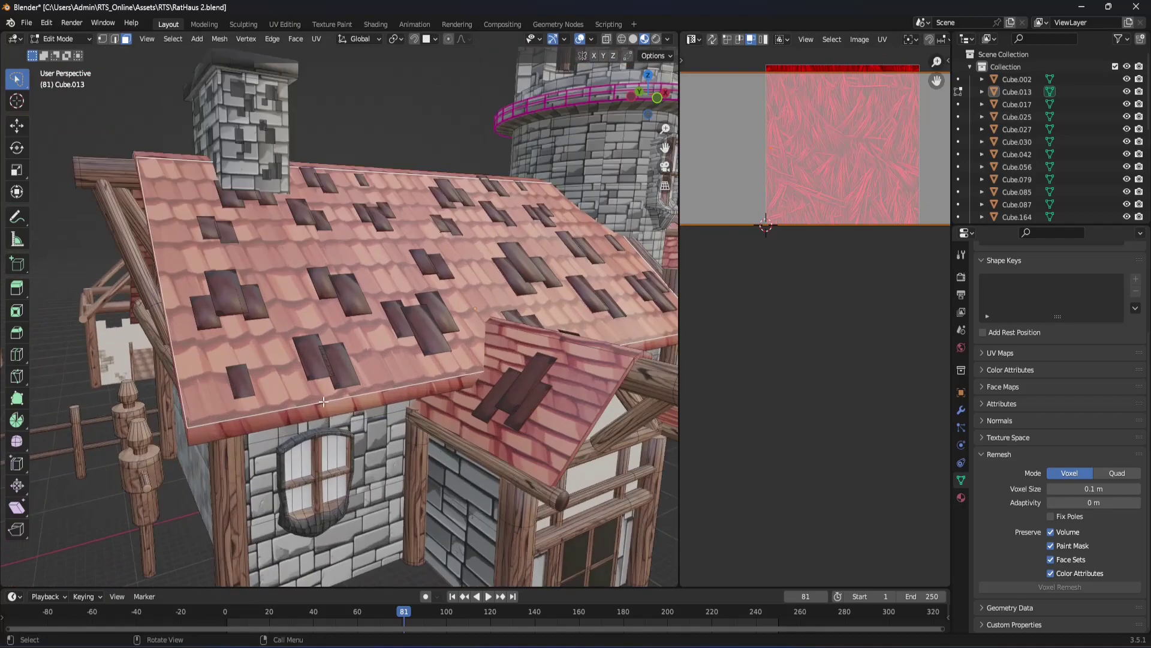
{"action": "scroll", "coordinate": [356, 411], "scroll_direction": "down", "scroll_amount": 3}
{"action": "mouse_move", "coordinate": [356, 411]}
{"action": "middle_mouse_down"}
{"action": "mouse_move", "coordinate": [310, 443]}
{"action": "mouse_move", "coordinate": [347, 355]}
{"action": "middle_mouse_up"}
{"action": "scroll", "coordinate": [336, 384], "scroll_direction": "up", "scroll_amount": 2}
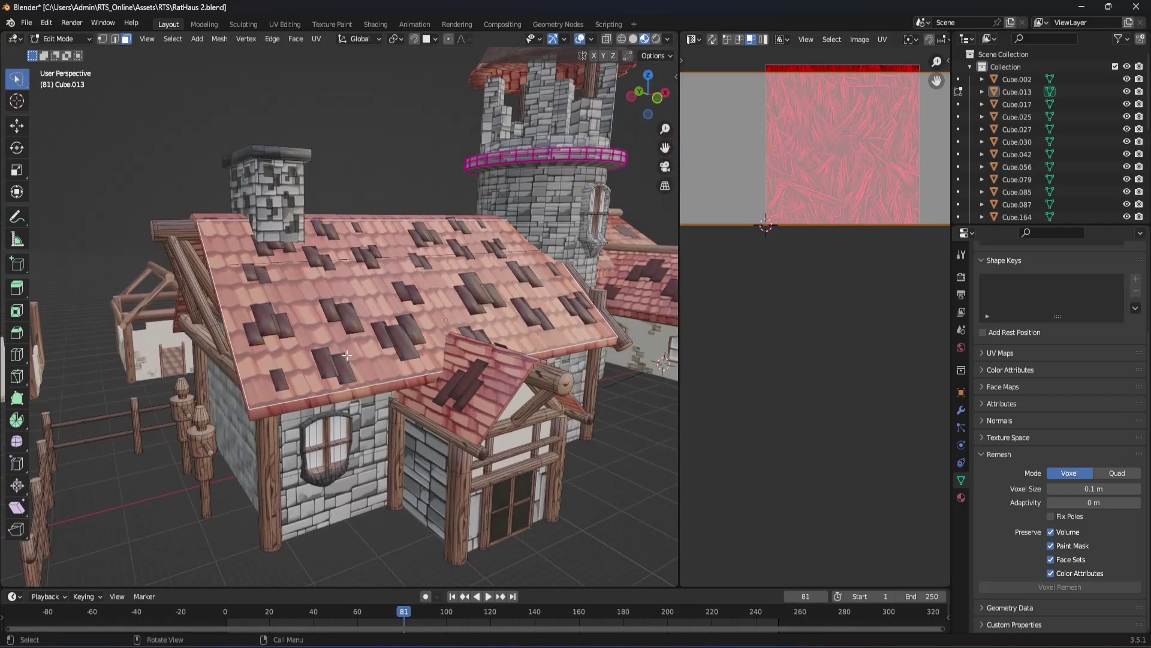
Step: Return to Solid shading and zoom around the porch roof to inspect its geometry
{"action": "left_click", "coordinate": [634, 39]}
{"action": "scroll", "coordinate": [448, 331], "scroll_direction": "up", "scroll_amount": 3}
{"action": "scroll", "coordinate": [448, 331], "scroll_direction": "up", "scroll_amount": 2}
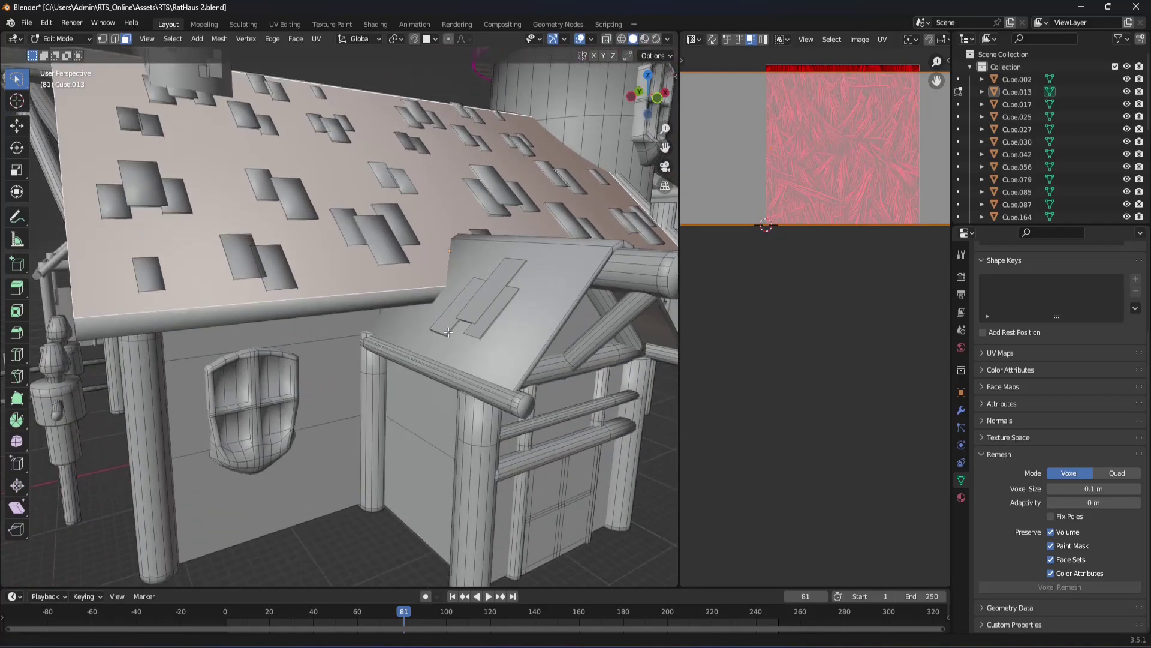
{"action": "scroll", "coordinate": [448, 332], "scroll_direction": "down", "scroll_amount": 2}
{"action": "mouse_move", "coordinate": [448, 332]}
{"action": "middle_mouse_down"}
{"action": "mouse_move", "coordinate": [407, 339]}
{"action": "mouse_move", "coordinate": [413, 379]}
{"action": "mouse_move", "coordinate": [476, 325]}
{"action": "middle_mouse_up"}
{"action": "scroll", "coordinate": [408, 339], "scroll_direction": "up", "scroll_amount": 2}
{"action": "scroll", "coordinate": [408, 338], "scroll_direction": "down", "scroll_amount": 3}
{"action": "scroll", "coordinate": [415, 378], "scroll_direction": "up", "scroll_amount": 2}
{"action": "scroll", "coordinate": [415, 379], "scroll_direction": "down", "scroll_amount": 2}
{"action": "scroll", "coordinate": [413, 379], "scroll_direction": "down", "scroll_amount": 2}
{"action": "scroll", "coordinate": [413, 379], "scroll_direction": "up", "scroll_amount": 5}
{"action": "scroll", "coordinate": [476, 325], "scroll_direction": "up", "scroll_amount": 3}
{"action": "scroll", "coordinate": [475, 325], "scroll_direction": "up", "scroll_amount": 2}
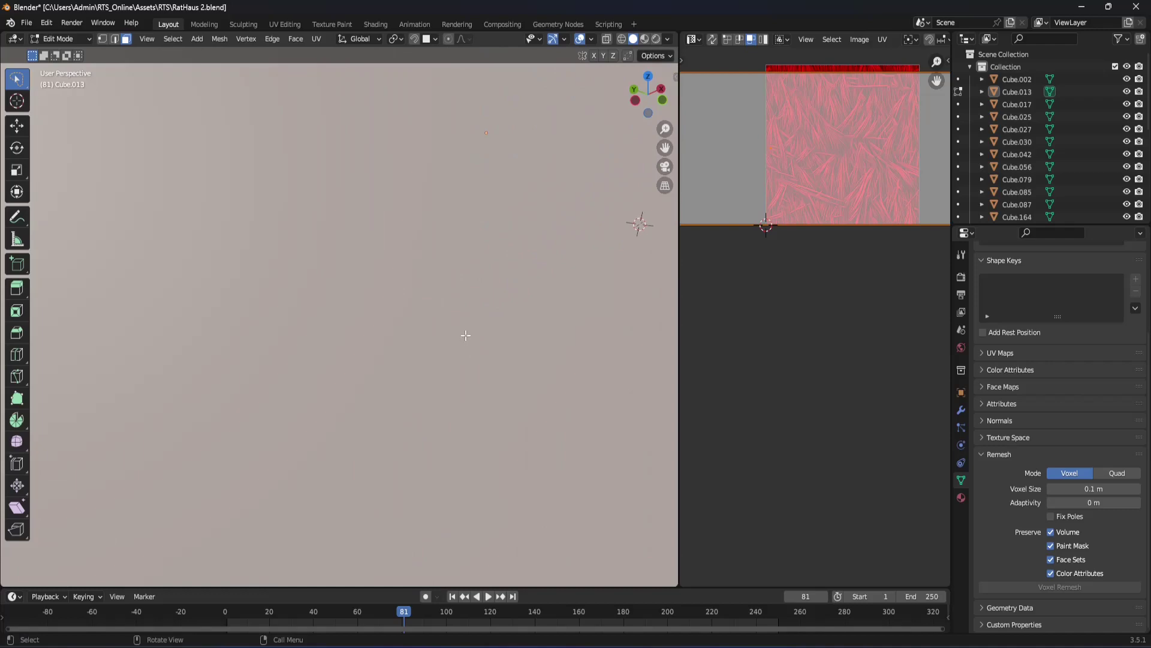
{"action": "right_click", "coordinate": [465, 336]}
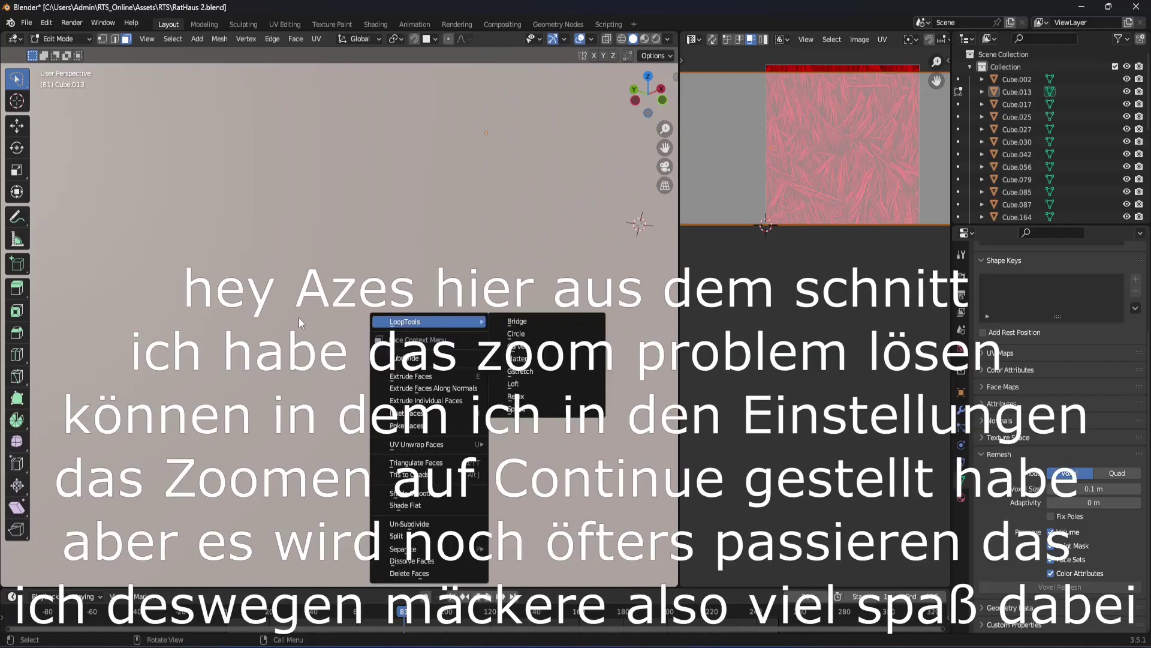
{"action": "key", "text": "Escape"}
{"action": "mouse_move", "coordinate": [299, 318]}
{"action": "middle_mouse_down"}
{"action": "mouse_move", "coordinate": [498, 336]}
{"action": "mouse_move", "coordinate": [892, 165]}
{"action": "middle_mouse_up"}
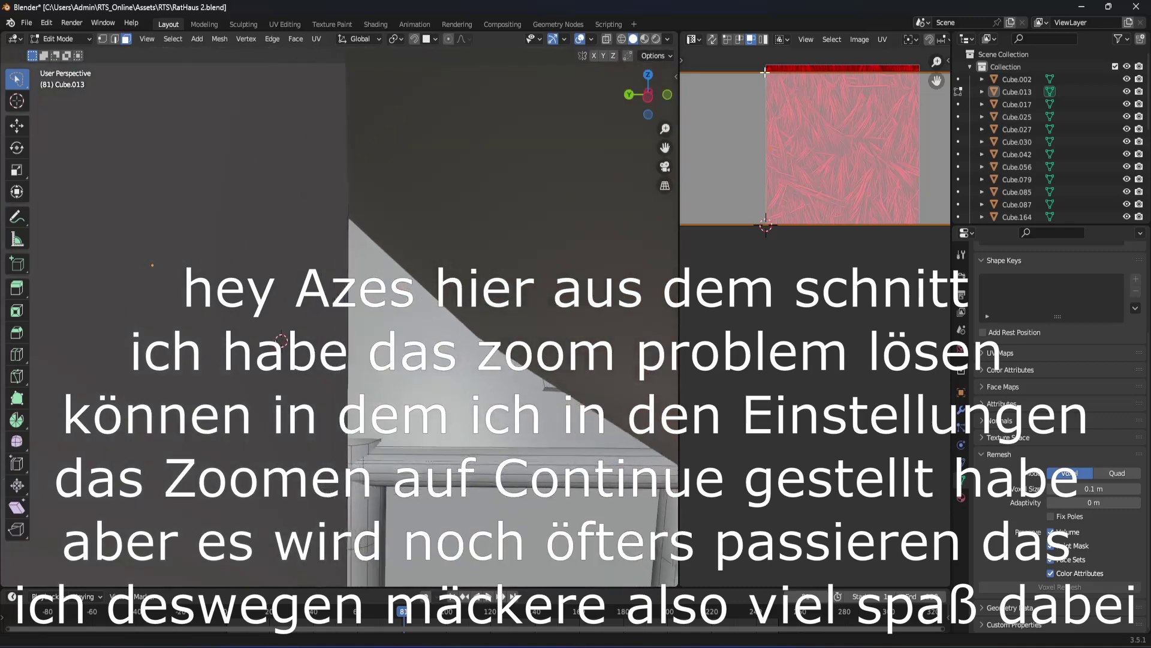
{"action": "scroll", "coordinate": [414, 420], "scroll_direction": "down", "scroll_amount": 5}
{"action": "middle_click_drag", "start_coordinate": [414, 420], "coordinate": [414, 513]}
{"action": "scroll", "coordinate": [414, 513], "scroll_direction": "up", "scroll_amount": 2}
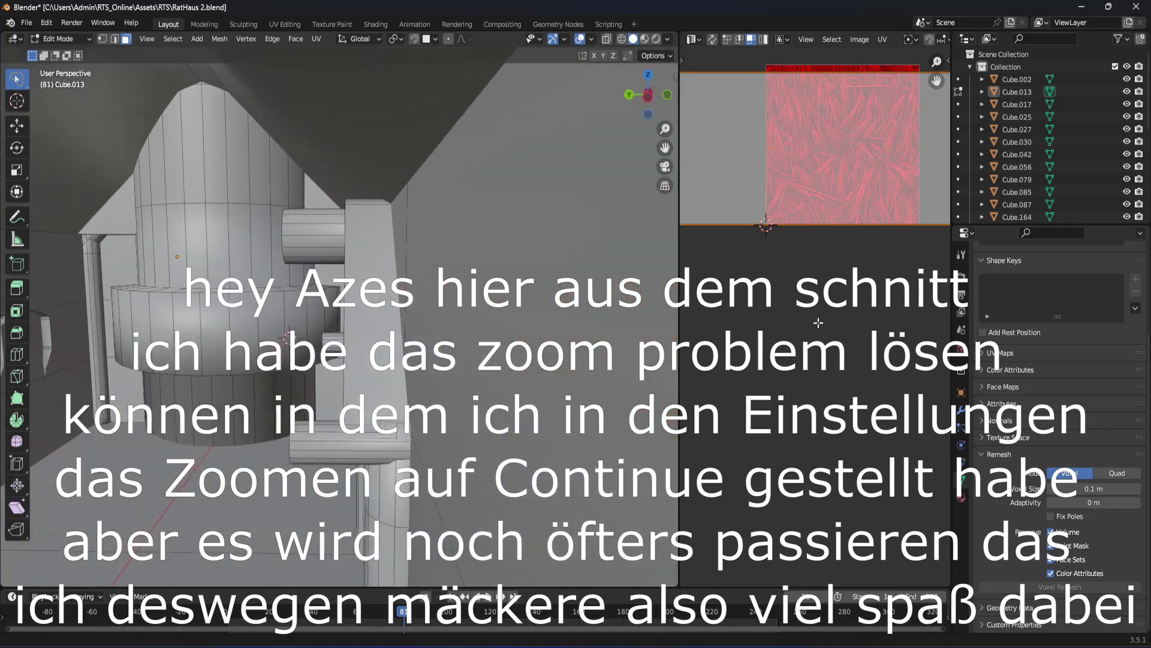
{"action": "scroll", "coordinate": [339, 316], "scroll_direction": "up", "scroll_amount": 5}
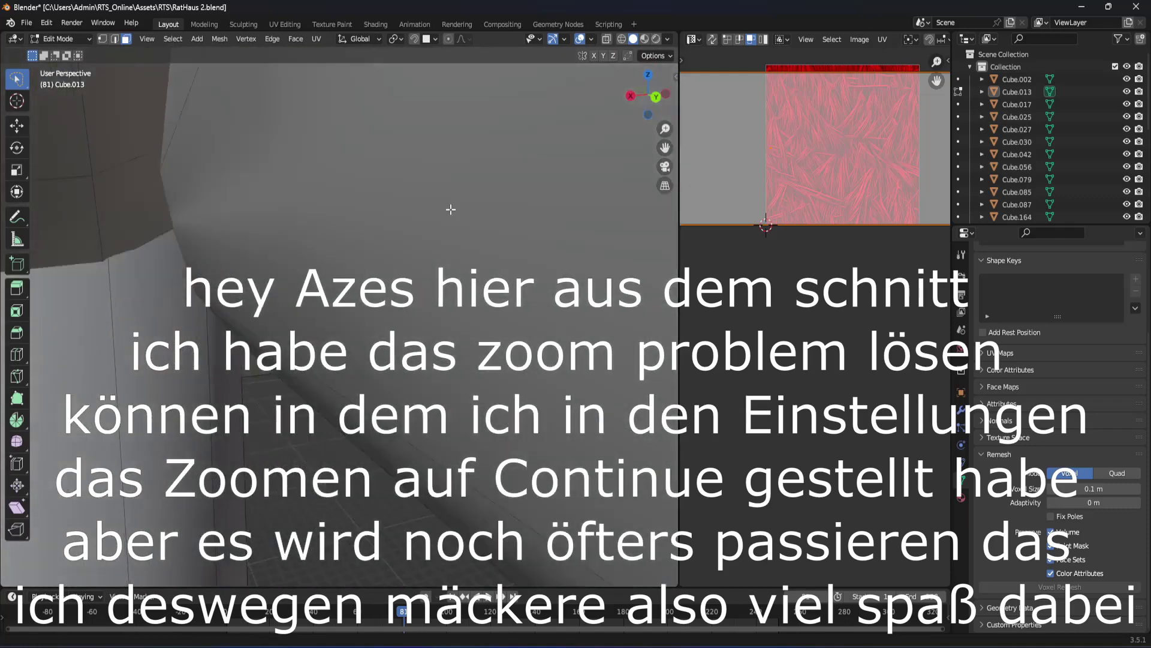
{"action": "mouse_move", "coordinate": [367, 415]}
{"action": "middle_mouse_down"}
{"action": "mouse_move", "coordinate": [183, 486]}
{"action": "mouse_move", "coordinate": [645, 393]}
{"action": "mouse_move", "coordinate": [393, 629]}
{"action": "middle_mouse_up"}
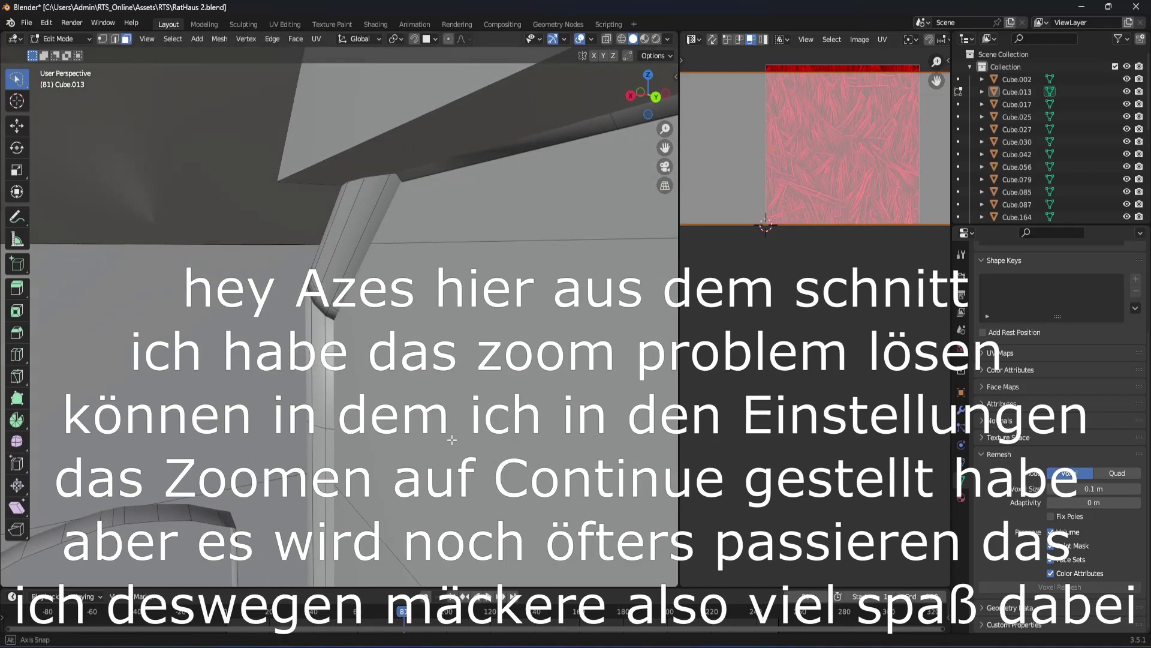
{"action": "middle_click_drag", "start_coordinate": [452, 440], "coordinate": [3, 180]}
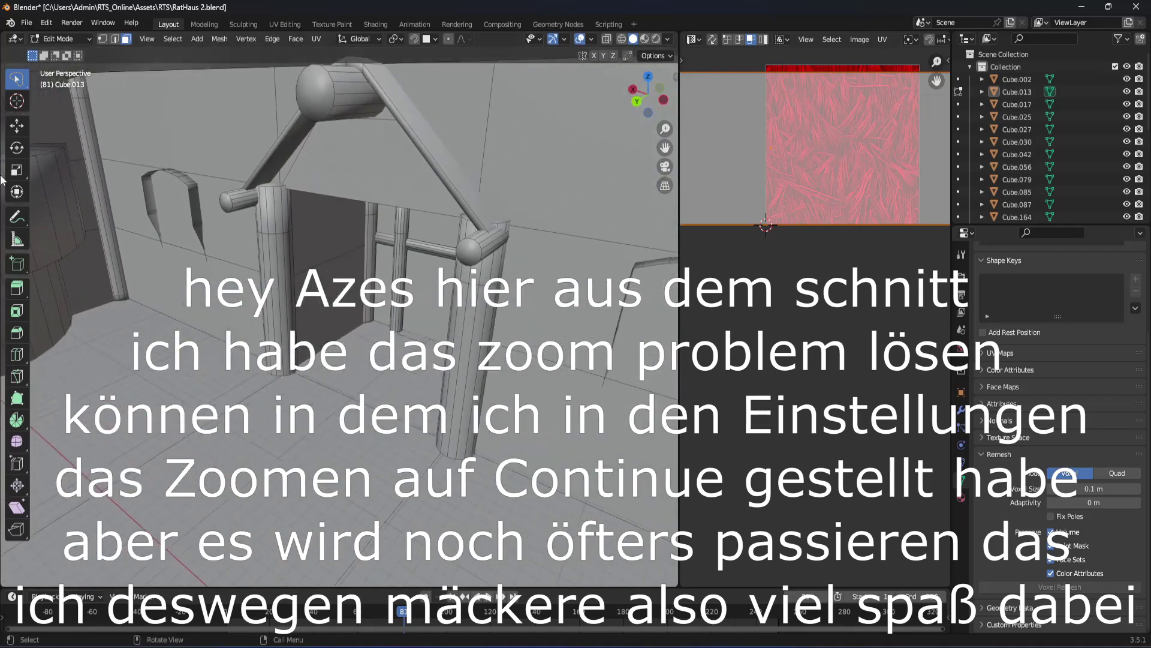
{"action": "left_click", "coordinate": [528, 384]}
{"action": "left_click", "coordinate": [474, 360]}
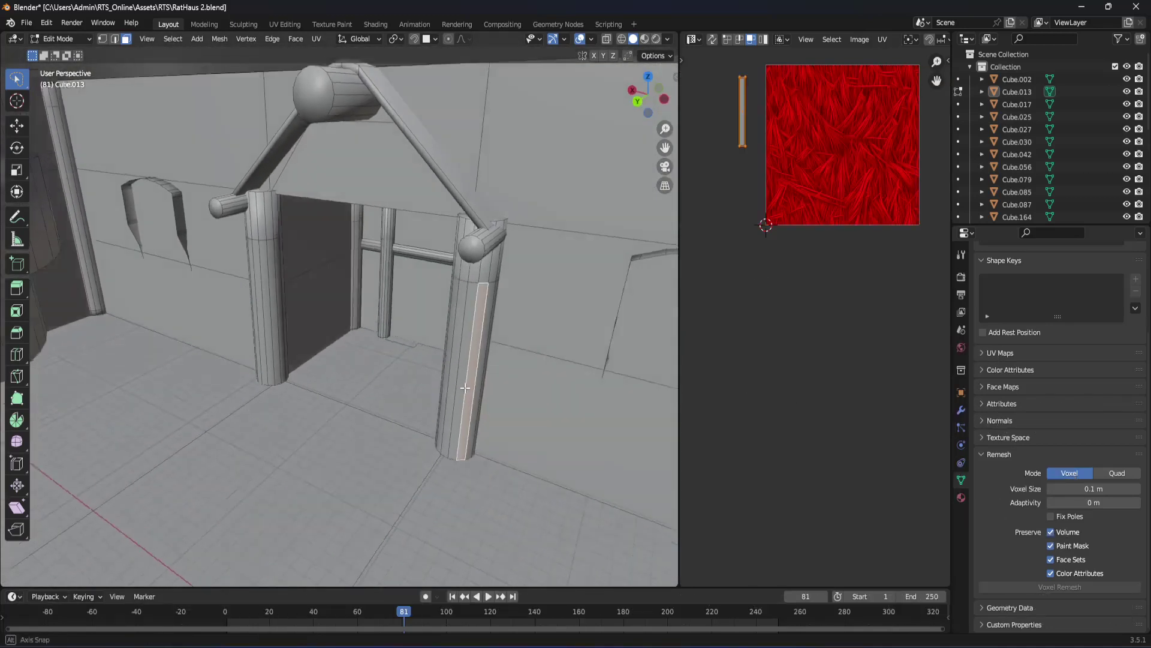
{"action": "middle_click_drag", "start_coordinate": [474, 360], "coordinate": [451, 358]}
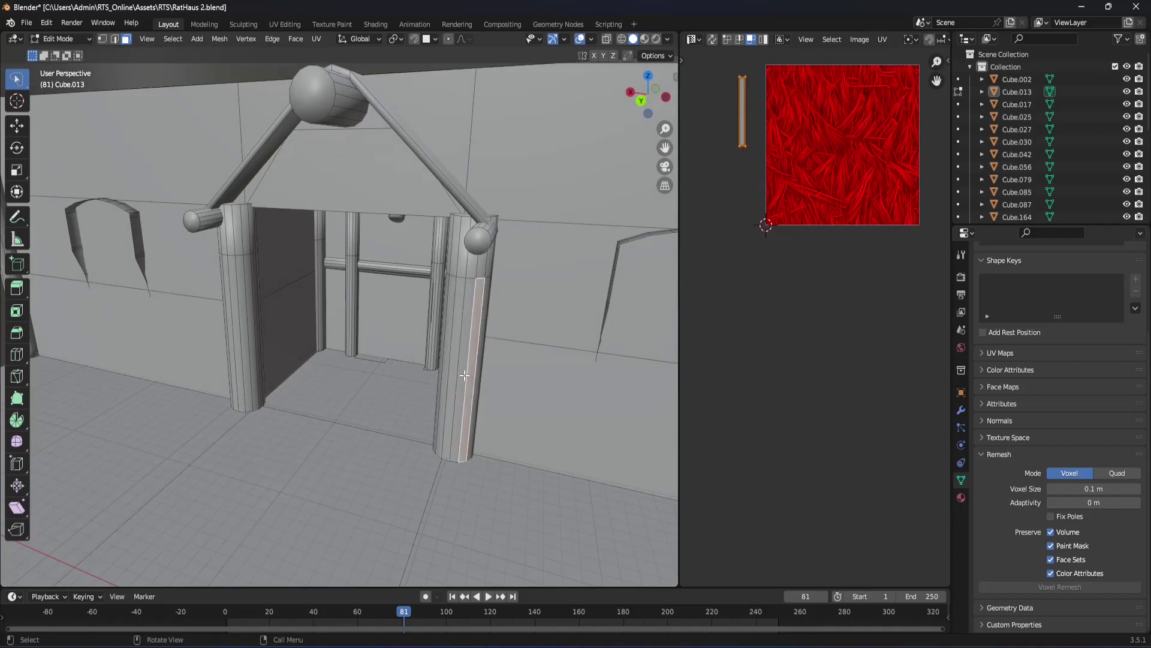
{"action": "middle_click_drag", "start_coordinate": [457, 345], "coordinate": [453, 270]}
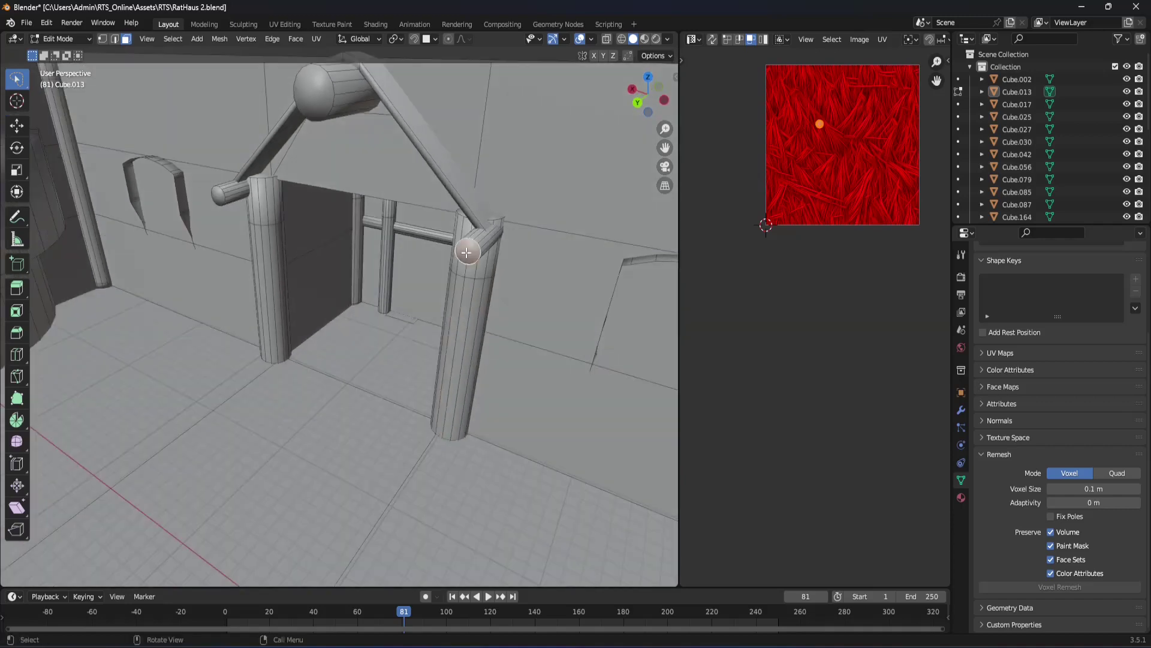
{"action": "middle_click_drag", "start_coordinate": [496, 311], "coordinate": [497, 301]}
{"action": "mouse_move", "coordinate": [427, 327]}
{"action": "middle_mouse_down"}
{"action": "mouse_move", "coordinate": [434, 282]}
{"action": "mouse_move", "coordinate": [506, 277]}
{"action": "mouse_move", "coordinate": [562, 344]}
{"action": "mouse_move", "coordinate": [376, 274]}
{"action": "mouse_move", "coordinate": [456, 329]}
{"action": "mouse_move", "coordinate": [460, 352]}
{"action": "mouse_move", "coordinate": [463, 242]}
{"action": "mouse_move", "coordinate": [562, 316]}
{"action": "mouse_move", "coordinate": [466, 311]}
{"action": "middle_mouse_up"}
{"action": "scroll", "coordinate": [463, 242], "scroll_direction": "down", "scroll_amount": 5}
{"action": "scroll", "coordinate": [562, 316], "scroll_direction": "up", "scroll_amount": 8}
{"action": "scroll", "coordinate": [562, 316], "scroll_direction": "down", "scroll_amount": 5}
{"action": "scroll", "coordinate": [466, 311], "scroll_direction": "up", "scroll_amount": 5}
{"action": "scroll", "coordinate": [466, 311], "scroll_direction": "down", "scroll_amount": 3}
{"action": "scroll", "coordinate": [466, 311], "scroll_direction": "up", "scroll_amount": 3}
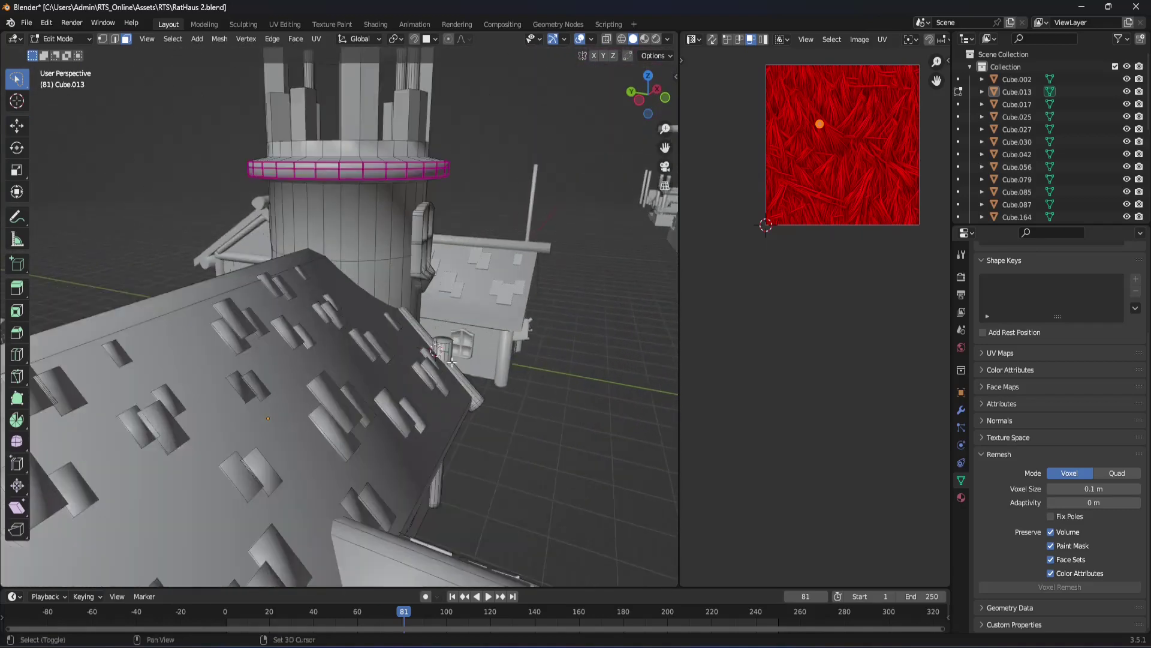
{"action": "scroll", "coordinate": [473, 315], "scroll_direction": "up", "scroll_amount": 2}
{"action": "scroll", "coordinate": [480, 320], "scroll_direction": "up", "scroll_amount": 1}
{"action": "scroll", "coordinate": [484, 324], "scroll_direction": "down", "scroll_amount": 3}
{"action": "scroll", "coordinate": [484, 324], "scroll_direction": "down", "scroll_amount": 3}
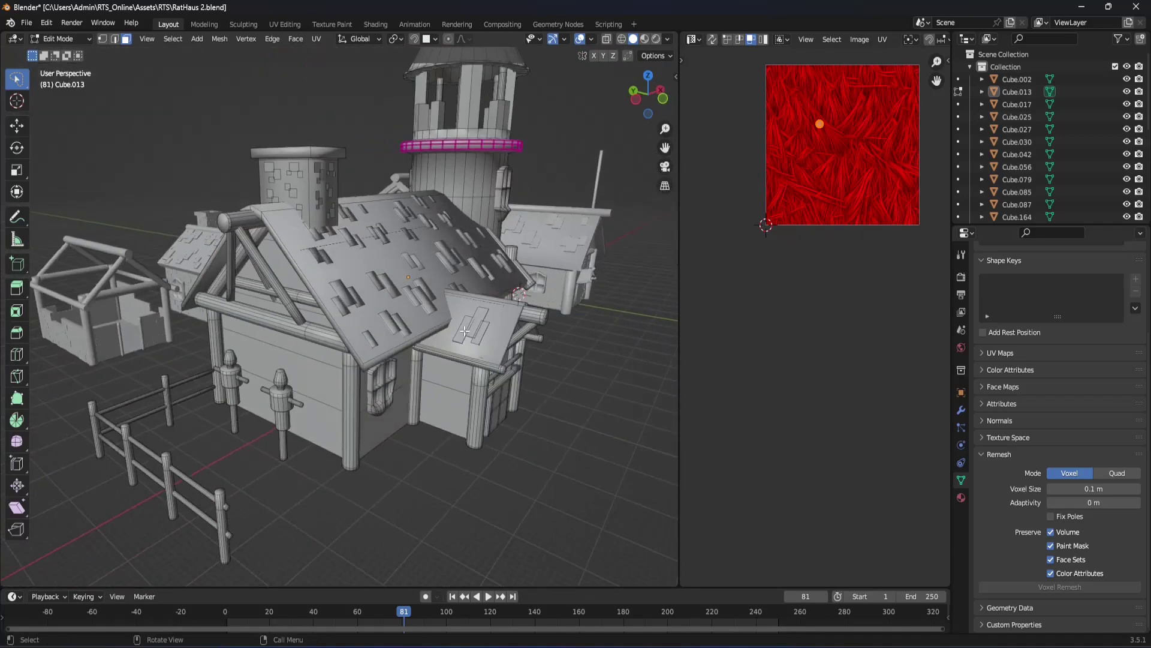
{"action": "middle_click_drag", "start_coordinate": [484, 324], "coordinate": [609, 91]}
{"action": "scroll", "coordinate": [609, 92], "scroll_direction": "up", "scroll_amount": 3}
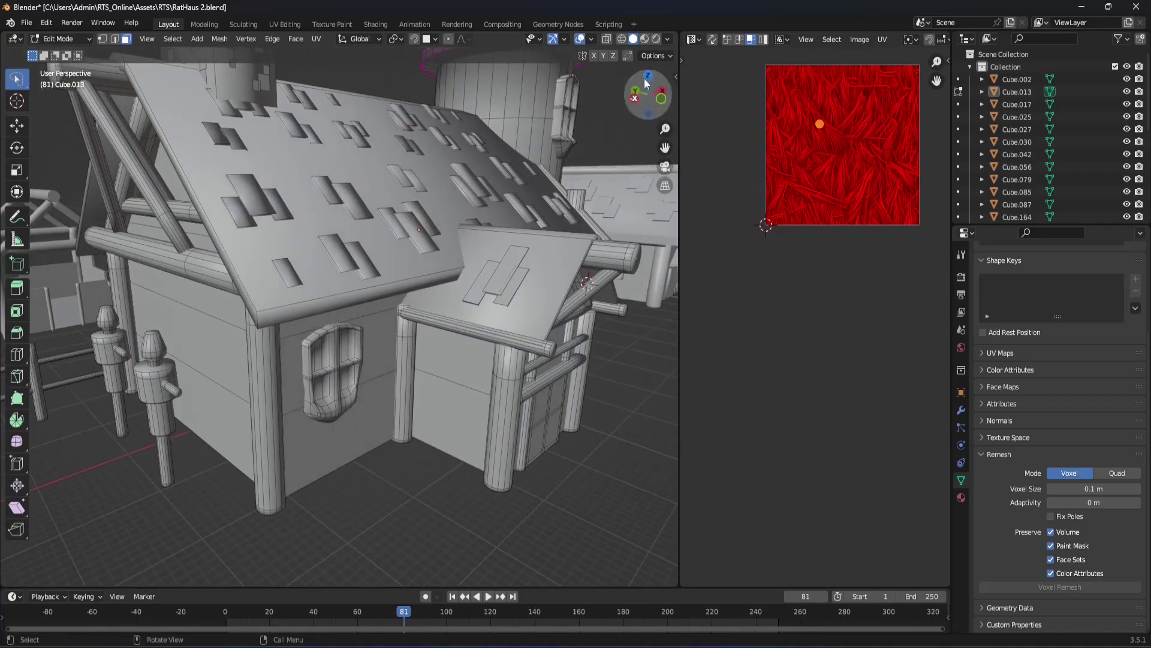
Step: Enable Shadow and Cavity in the viewport shading settings
{"action": "left_click", "coordinate": [670, 54]}
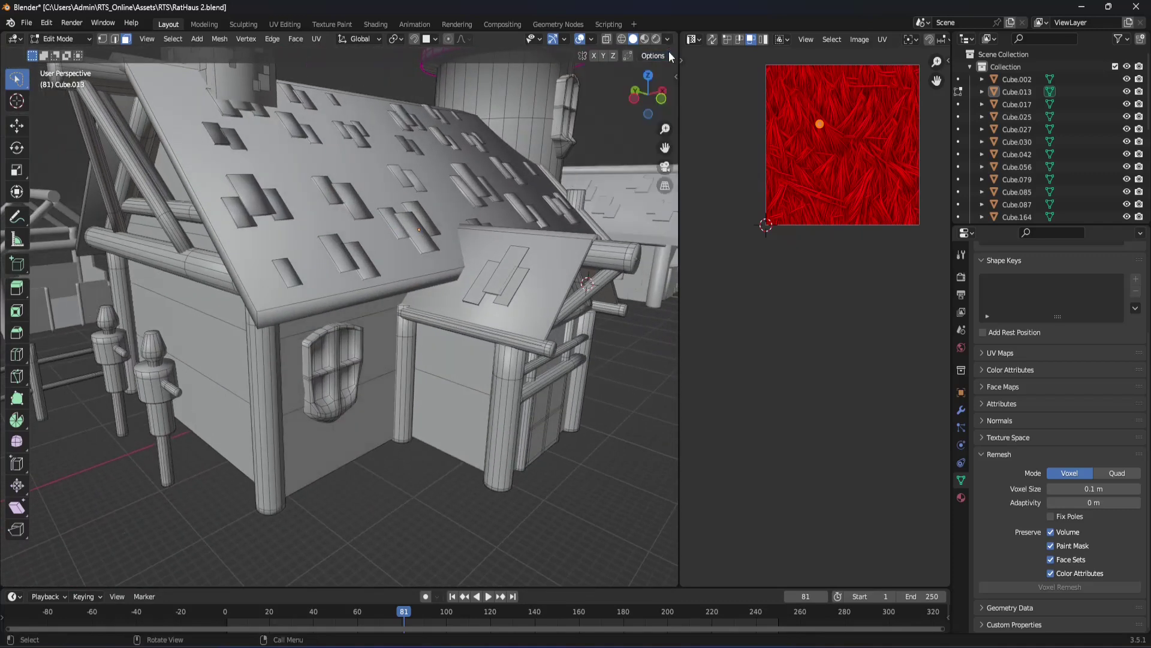
{"action": "left_click", "coordinate": [668, 39]}
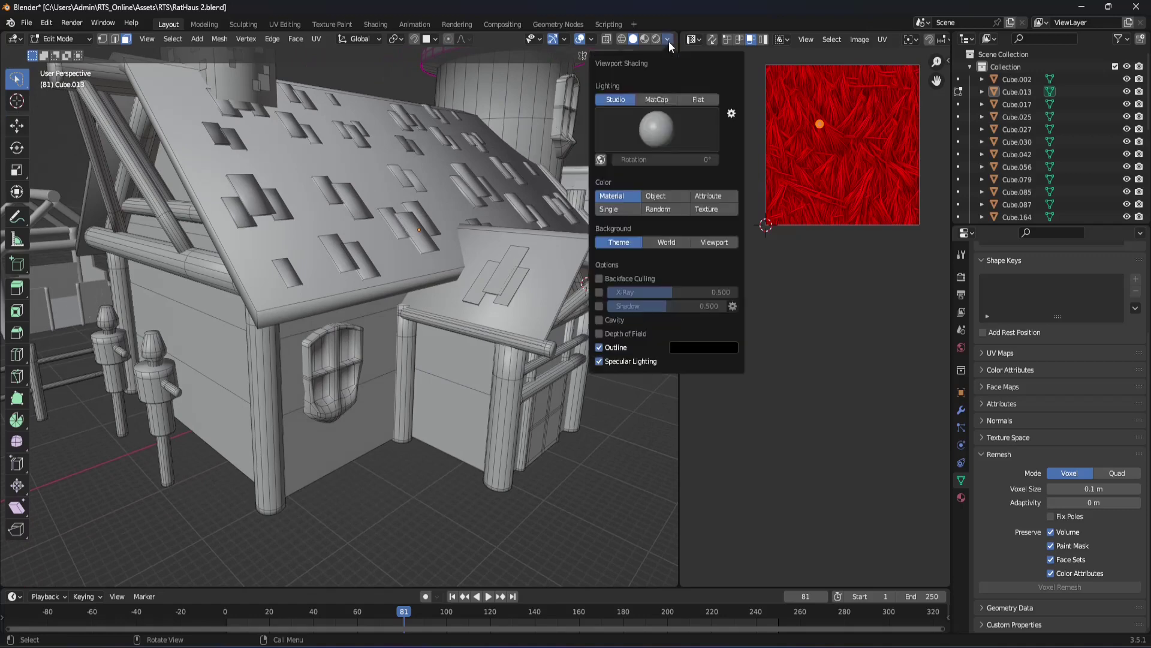
{"action": "left_click", "coordinate": [601, 306]}
{"action": "left_click", "coordinate": [599, 318]}
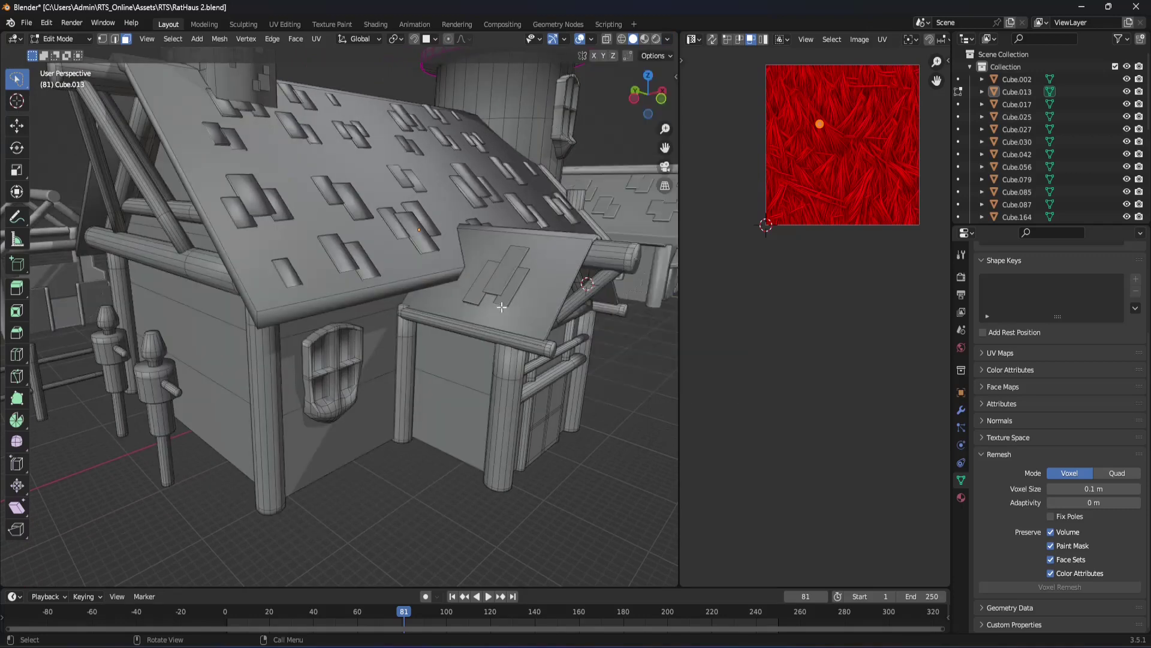
Step: Bring the wall behind the two post figures into view and pick out its upper bands
{"action": "mouse_move", "coordinate": [502, 307]}
{"action": "middle_mouse_down"}
{"action": "mouse_move", "coordinate": [456, 347]}
{"action": "mouse_move", "coordinate": [420, 360]}
{"action": "mouse_move", "coordinate": [447, 334]}
{"action": "mouse_move", "coordinate": [394, 361]}
{"action": "middle_mouse_up"}
{"action": "scroll", "coordinate": [442, 365], "scroll_direction": "up", "scroll_amount": 3}
{"action": "scroll", "coordinate": [413, 360], "scroll_direction": "up", "scroll_amount": 2}
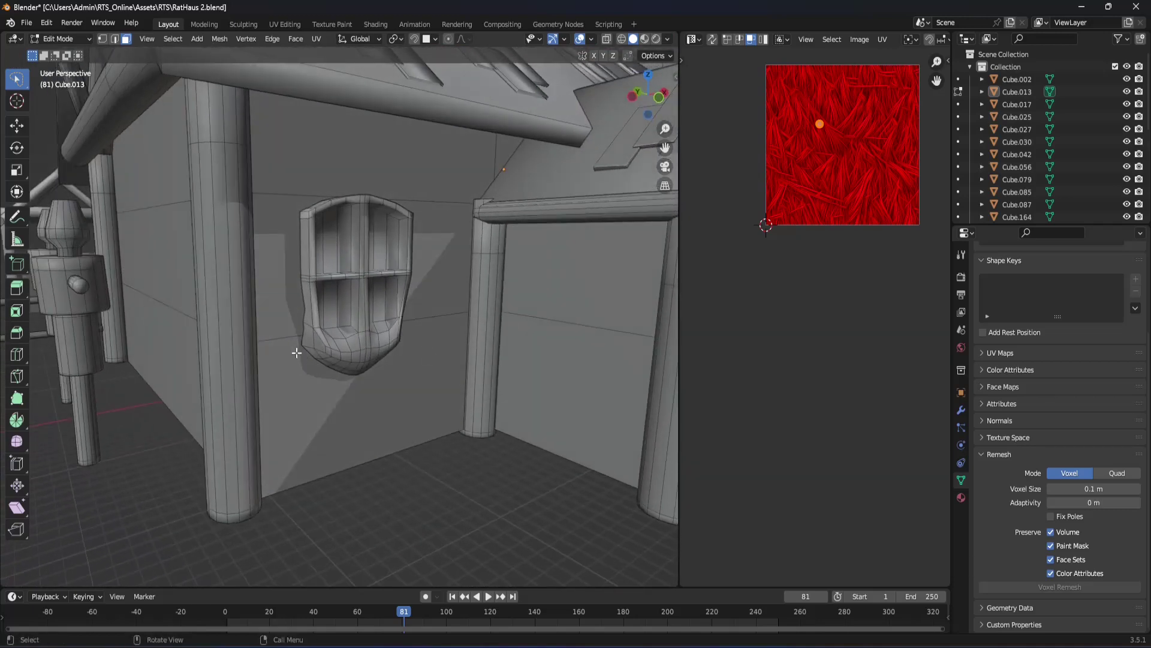
{"action": "mouse_move", "coordinate": [296, 353]}
{"action": "middle_mouse_down"}
{"action": "mouse_move", "coordinate": [265, 342]}
{"action": "mouse_move", "coordinate": [608, 404]}
{"action": "middle_mouse_up"}
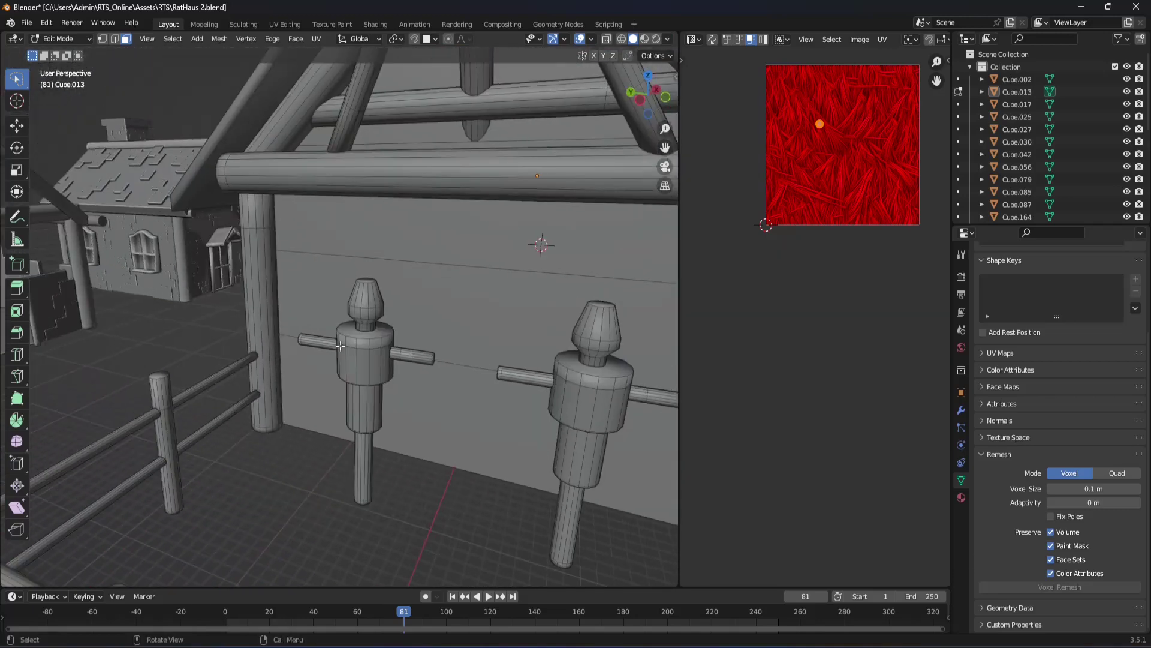
{"action": "left_click", "coordinate": [468, 421]}
{"action": "left_click", "coordinate": [491, 336], "text": "shift"}
{"action": "left_click", "coordinate": [531, 246], "text": "shift"}
{"action": "middle_click_drag", "start_coordinate": [540, 329], "coordinate": [344, 292], "text": "shift"}
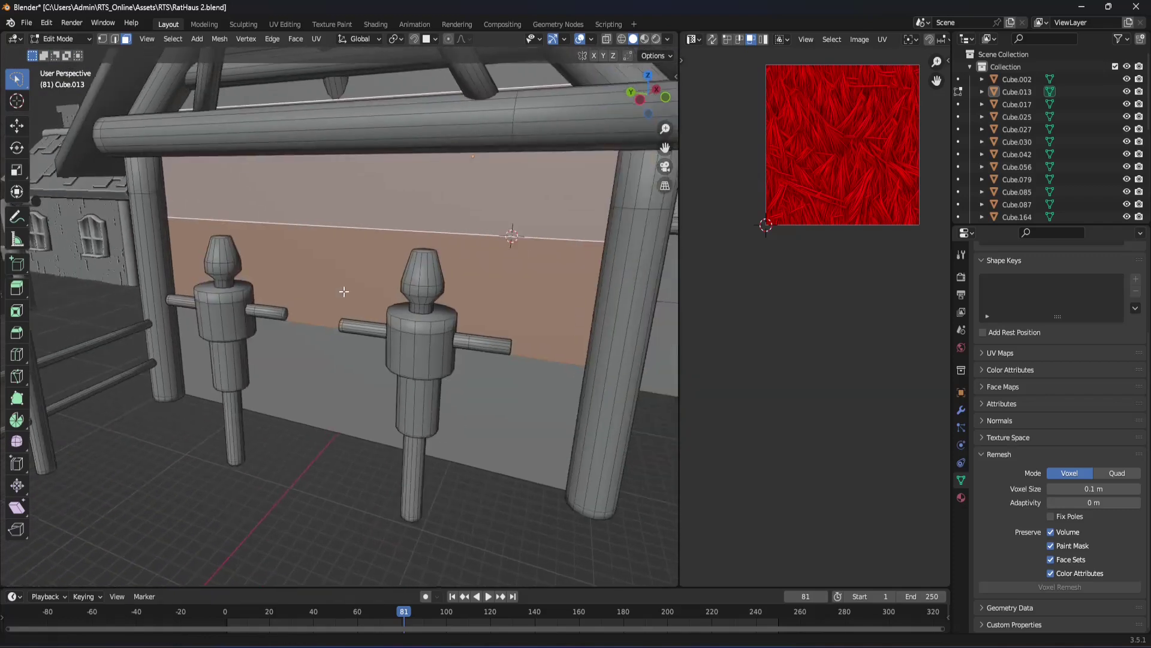
{"action": "left_click", "coordinate": [396, 181]}
Step: Refine the selection to the upper, middle and lower wall bands from a new angle
{"action": "middle_click_drag", "start_coordinate": [452, 247], "coordinate": [425, 268]}
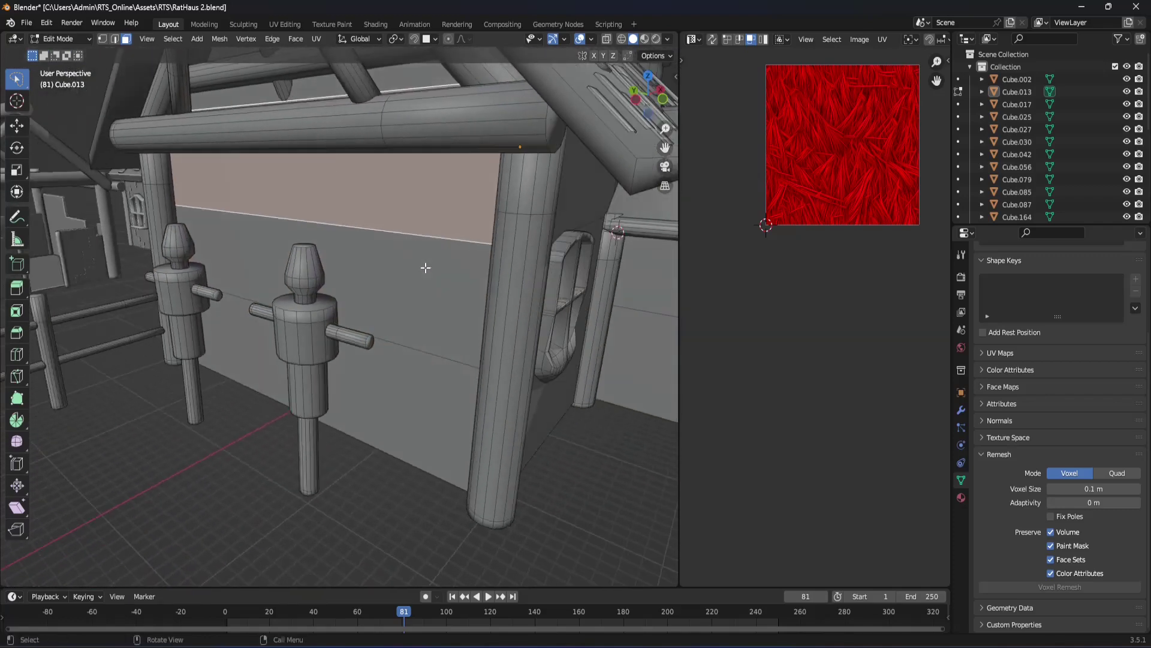
{"action": "left_click", "coordinate": [412, 324]}
{"action": "left_click", "coordinate": [407, 232]}
{"action": "left_click", "coordinate": [396, 279]}
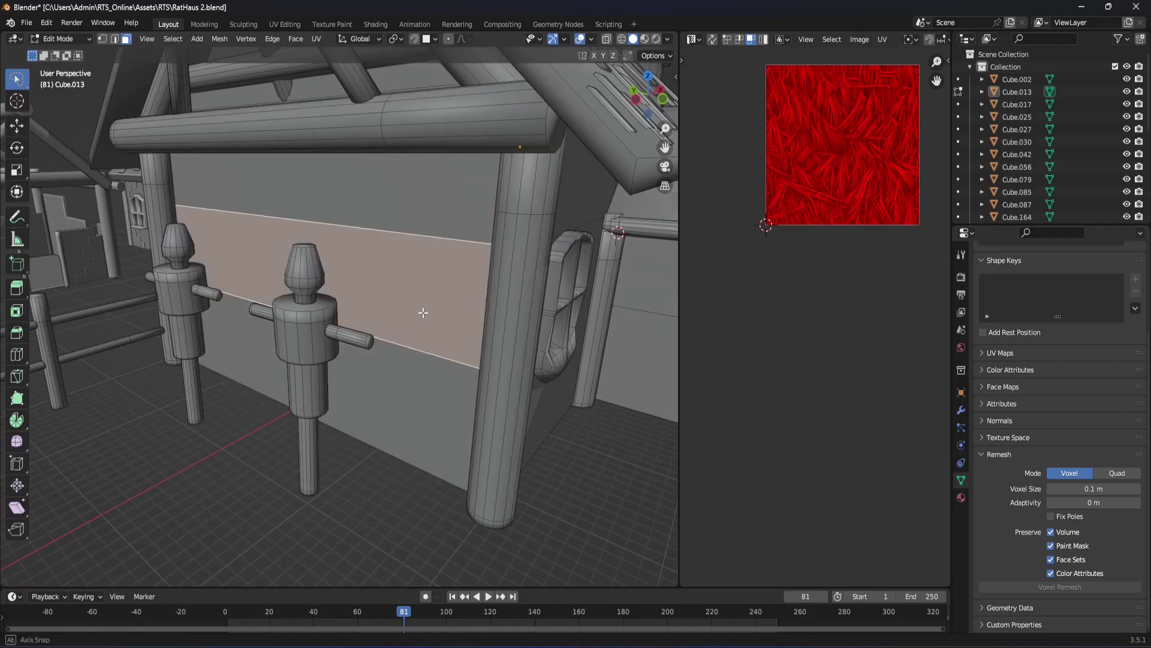
{"action": "middle_click_drag", "start_coordinate": [423, 312], "coordinate": [340, 312]}
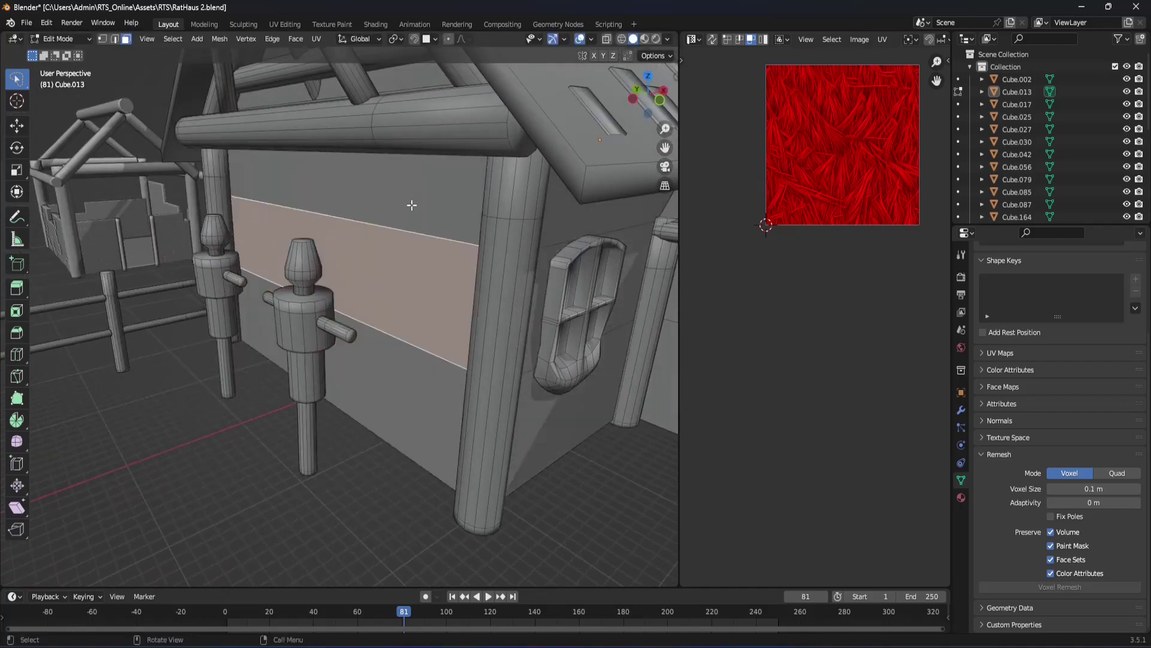
{"action": "left_click", "coordinate": [412, 205]}
{"action": "middle_click_drag", "start_coordinate": [411, 205], "coordinate": [444, 232]}
{"action": "left_click", "coordinate": [447, 259]}
{"action": "left_click", "coordinate": [430, 354]}
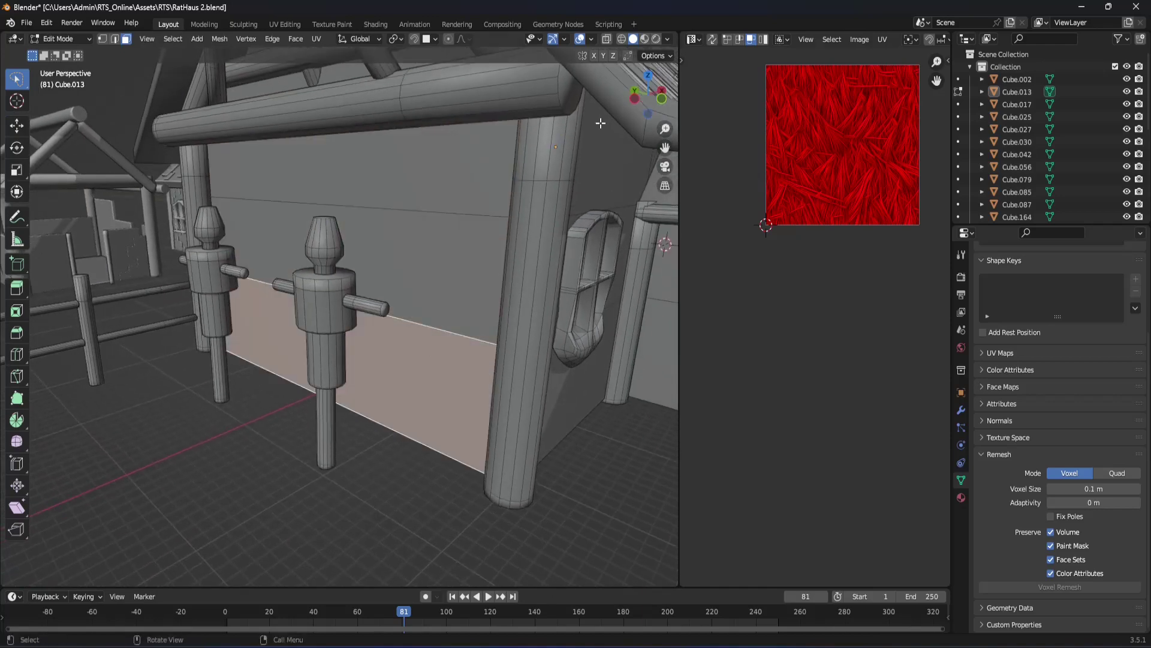
Step: In Material Preview, step the selected wall bands to the light stone texture
{"action": "left_click", "coordinate": [647, 39]}
{"action": "key", "text": "ctrl+z"}
{"action": "key", "text": "ctrl+z"}
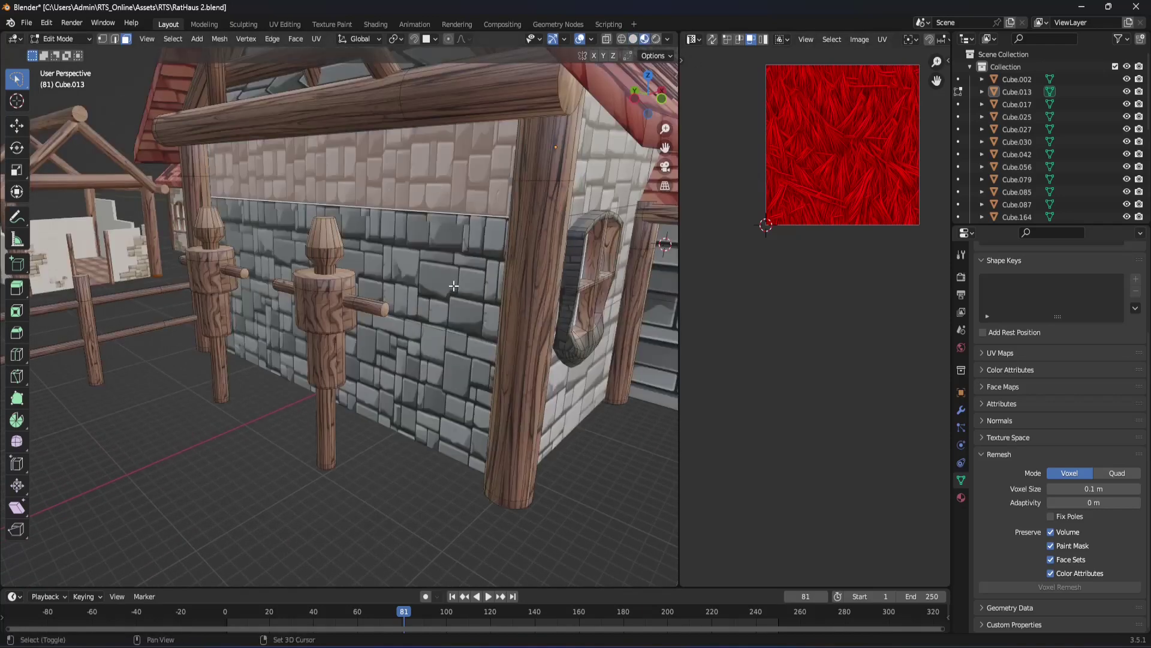
{"action": "key", "text": "ctrl+shift+z"}
{"action": "key", "text": "ctrl+shift+z"}
{"action": "key", "text": "ctrl+shift+z"}
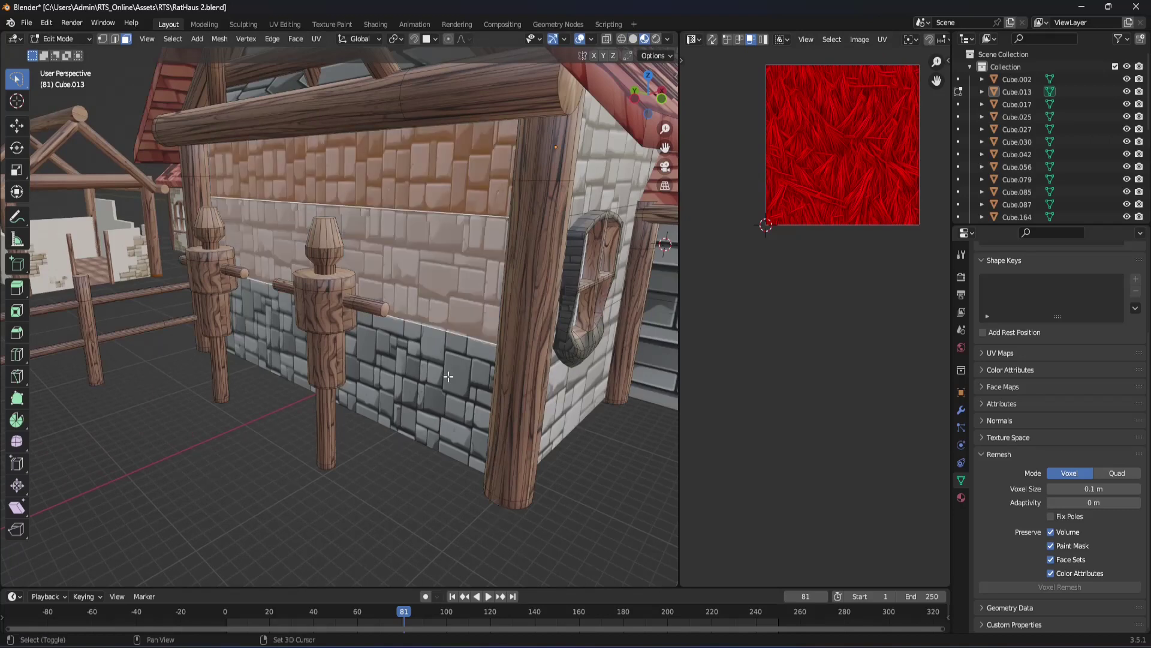
{"action": "key", "text": "ctrl+shift+z"}
{"action": "middle_click_drag", "start_coordinate": [481, 390], "coordinate": [476, 390]}
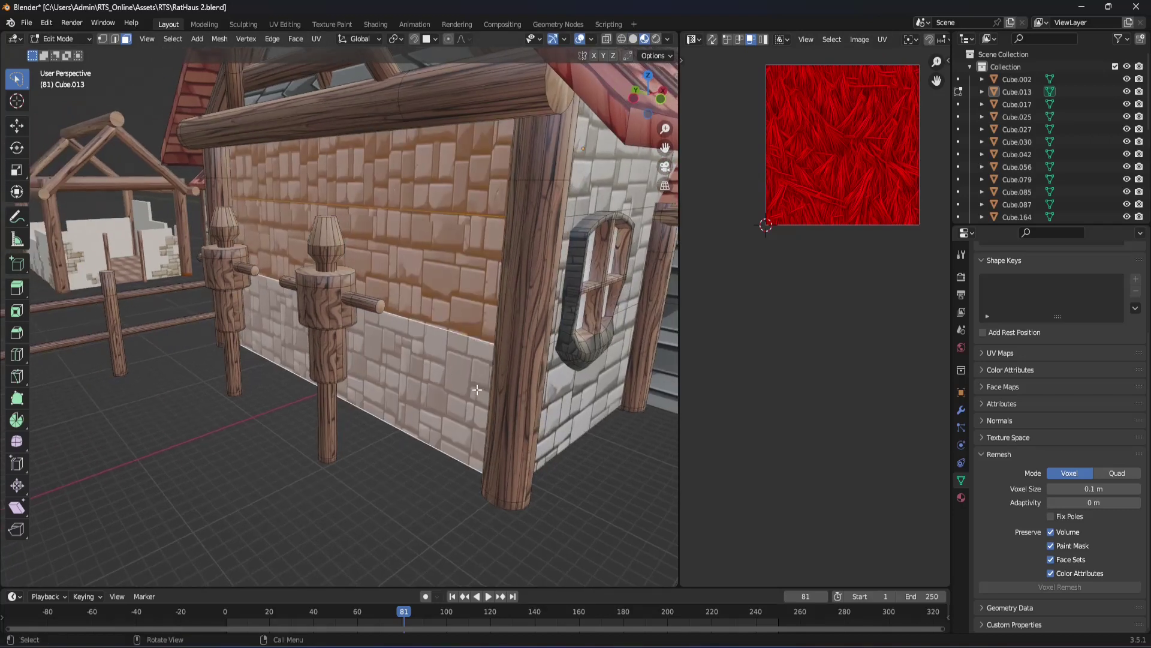
{"action": "key", "text": "ctrl+shift+z"}
{"action": "middle_click_drag", "start_coordinate": [434, 333], "coordinate": [426, 330]}
Step: Cancel a trial move of the wall face and switch the viewport to Wireframe
{"action": "key", "text": "g"}
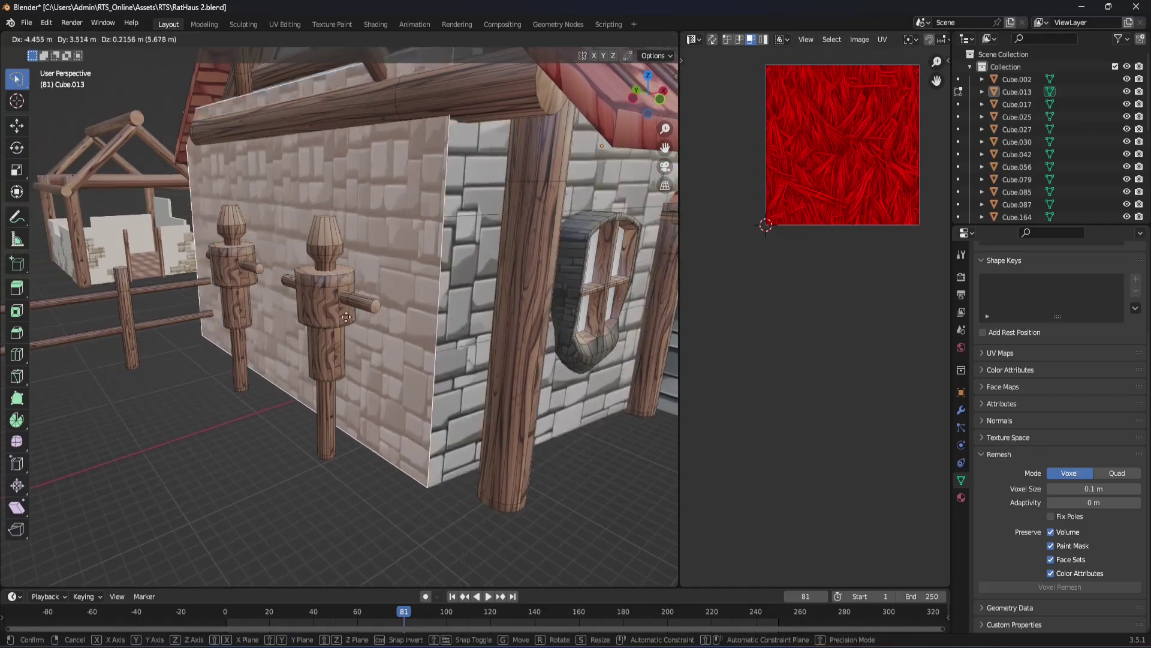
{"action": "right_click", "coordinate": [308, 361]}
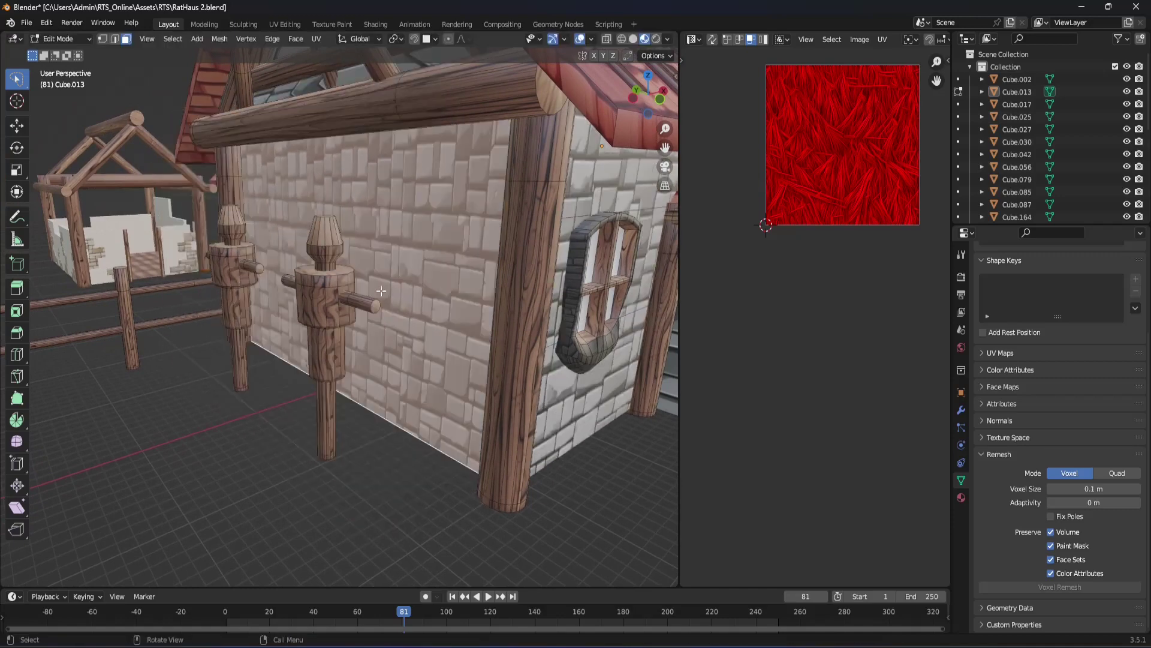
{"action": "mouse_move", "coordinate": [381, 292]}
{"action": "middle_mouse_down"}
{"action": "mouse_move", "coordinate": [423, 288]}
{"action": "mouse_move", "coordinate": [421, 303]}
{"action": "middle_mouse_up"}
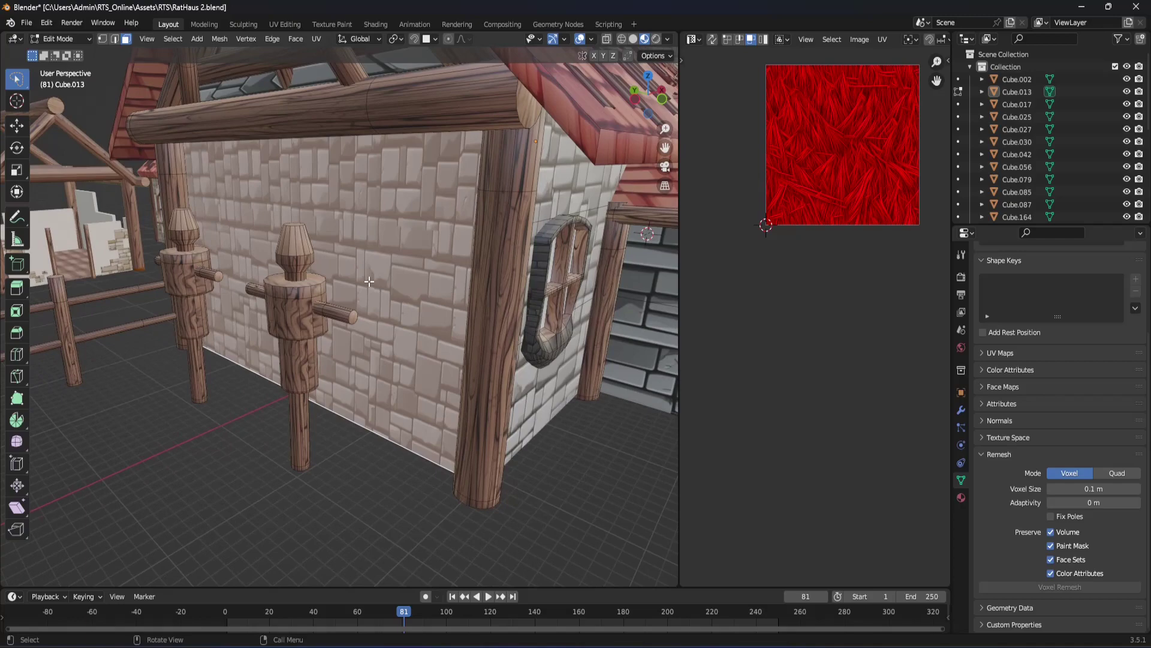
{"action": "left_click", "coordinate": [283, 279]}
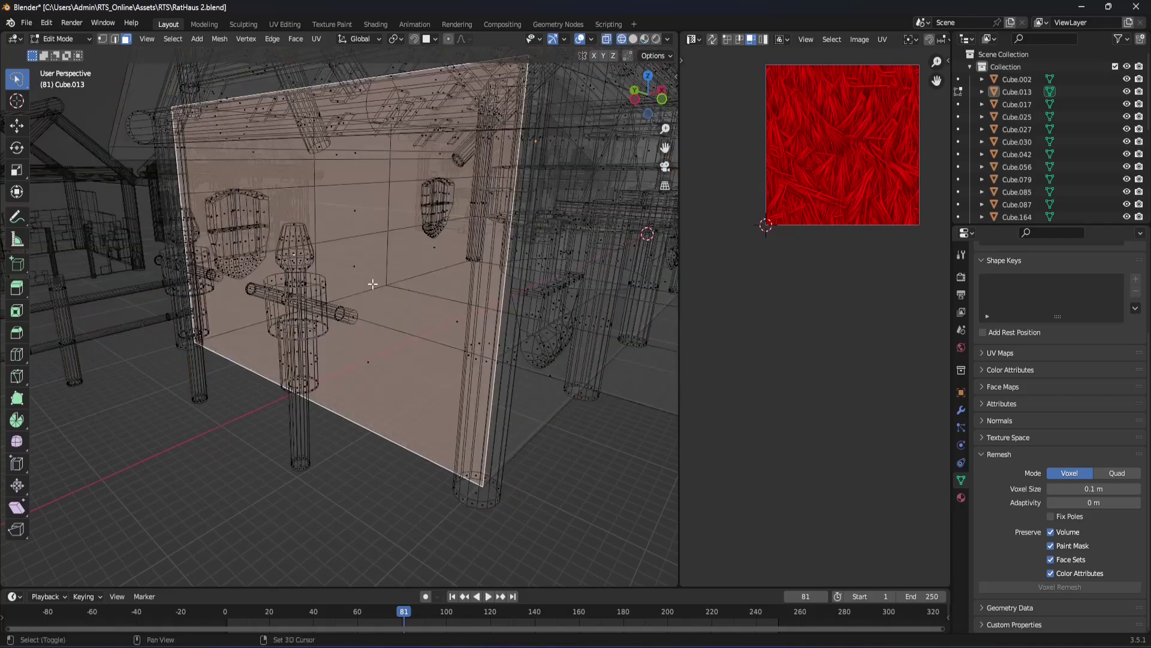
{"action": "mouse_move", "coordinate": [373, 285]}
{"action": "middle_mouse_down"}
{"action": "mouse_move", "coordinate": [403, 339]}
{"action": "mouse_move", "coordinate": [384, 319]}
{"action": "mouse_move", "coordinate": [398, 317]}
{"action": "mouse_move", "coordinate": [385, 329]}
{"action": "mouse_move", "coordinate": [437, 368]}
{"action": "mouse_move", "coordinate": [343, 367]}
{"action": "middle_mouse_up"}
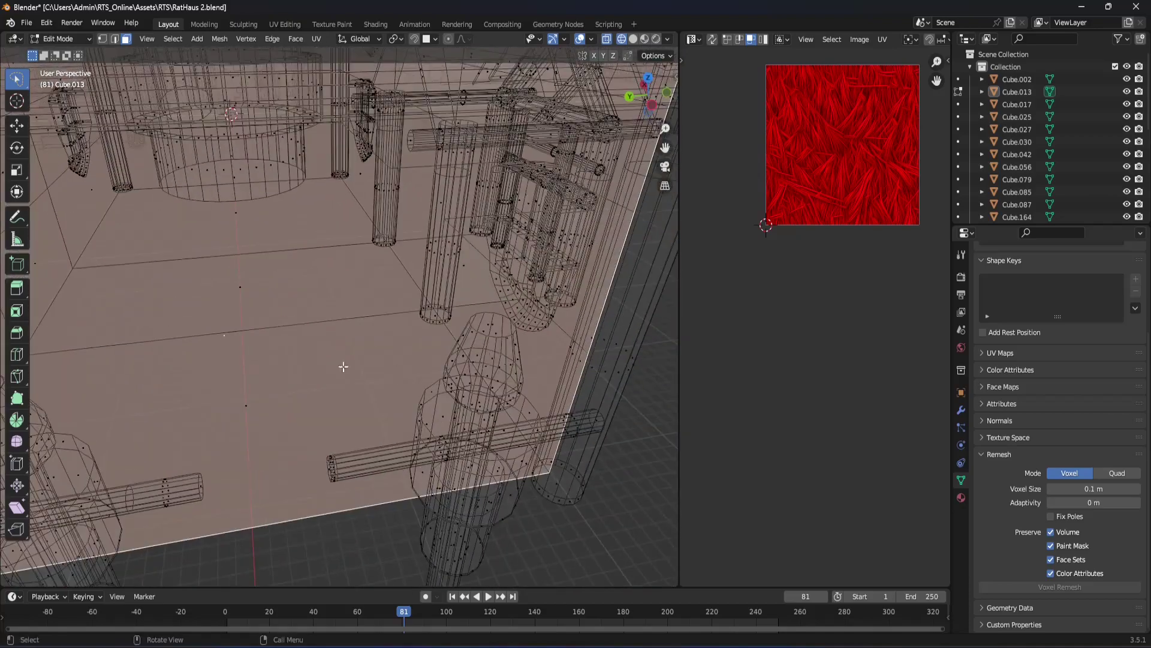
{"action": "scroll", "coordinate": [343, 366], "scroll_direction": "up", "scroll_amount": 2}
{"action": "scroll", "coordinate": [430, 390], "scroll_direction": "up", "scroll_amount": 2}
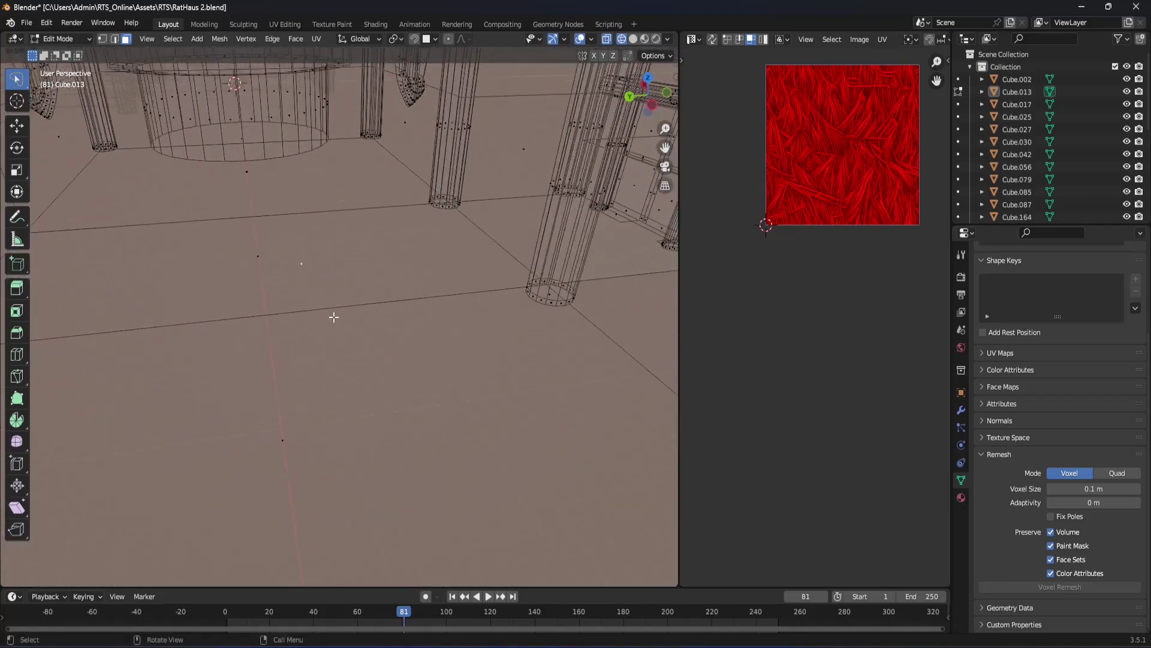
{"action": "scroll", "coordinate": [334, 313], "scroll_direction": "down", "scroll_amount": 2}
{"action": "middle_click_drag", "start_coordinate": [343, 337], "coordinate": [349, 346]}
{"action": "scroll", "coordinate": [360, 347], "scroll_direction": "up", "scroll_amount": 2}
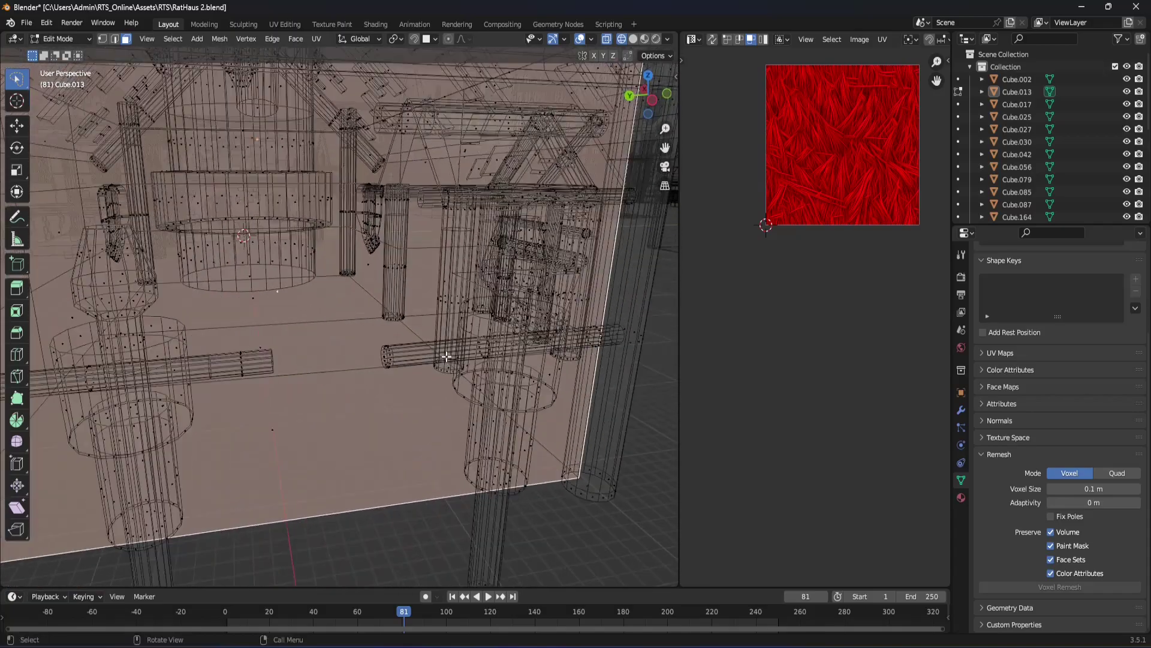
{"action": "scroll", "coordinate": [444, 360], "scroll_direction": "up", "scroll_amount": 2}
{"action": "scroll", "coordinate": [534, 372], "scroll_direction": "up", "scroll_amount": 2}
{"action": "scroll", "coordinate": [545, 384], "scroll_direction": "up", "scroll_amount": 2}
{"action": "mouse_move", "coordinate": [545, 384]}
{"action": "middle_mouse_down"}
{"action": "mouse_move", "coordinate": [399, 306]}
{"action": "mouse_move", "coordinate": [401, 322]}
{"action": "mouse_move", "coordinate": [458, 349]}
{"action": "middle_mouse_up"}
{"action": "scroll", "coordinate": [471, 363], "scroll_direction": "up", "scroll_amount": 2}
{"action": "scroll", "coordinate": [502, 370], "scroll_direction": "up", "scroll_amount": 2}
{"action": "scroll", "coordinate": [503, 371], "scroll_direction": "up", "scroll_amount": 1}
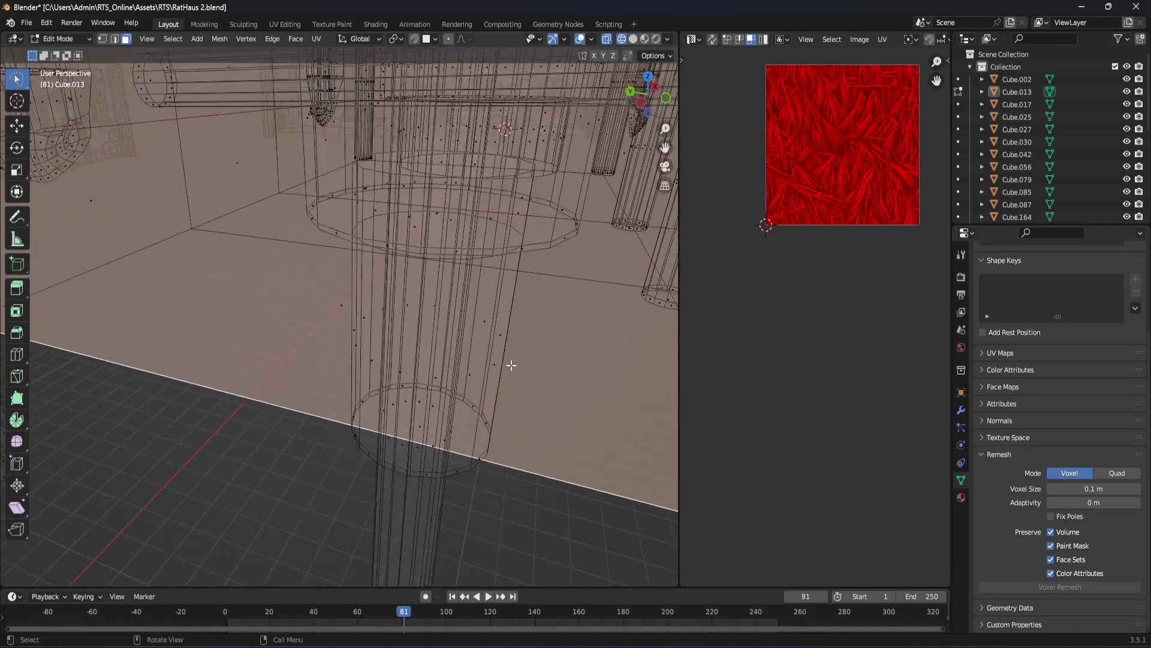
{"action": "scroll", "coordinate": [507, 373], "scroll_direction": "up", "scroll_amount": 1}
{"action": "scroll", "coordinate": [510, 375], "scroll_direction": "up", "scroll_amount": 1}
{"action": "mouse_move", "coordinate": [486, 366]}
{"action": "middle_mouse_down"}
{"action": "mouse_move", "coordinate": [449, 372]}
{"action": "mouse_move", "coordinate": [444, 320]}
{"action": "middle_mouse_up"}
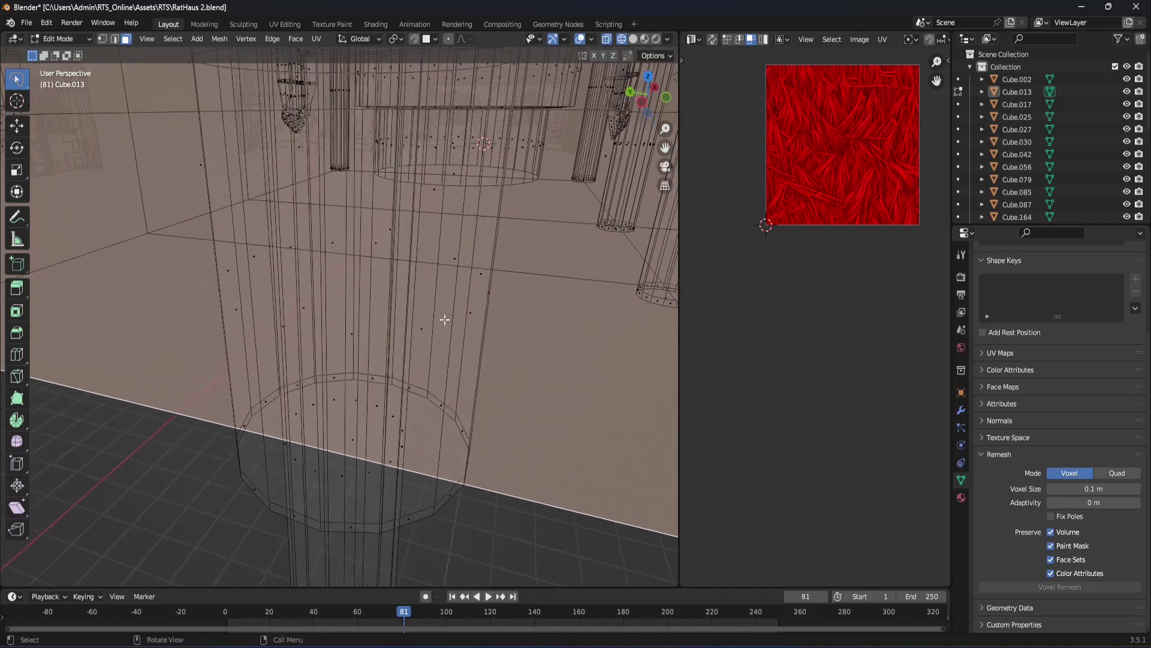
{"action": "left_click", "coordinate": [469, 313]}
{"action": "left_click", "coordinate": [433, 343]}
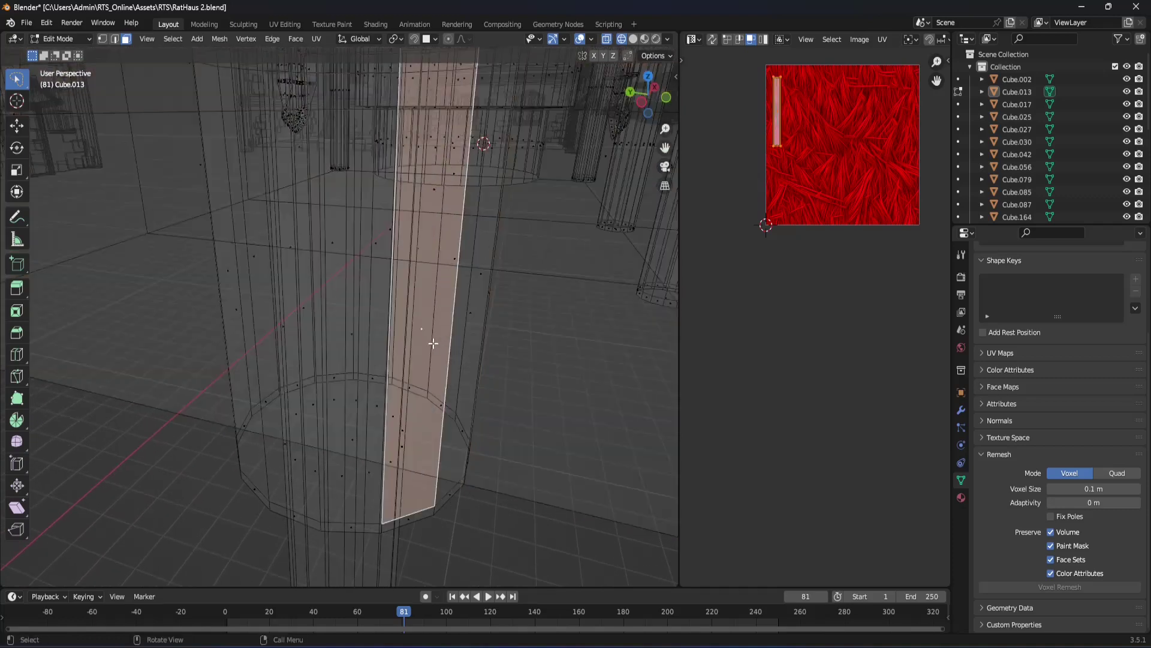
{"action": "scroll", "coordinate": [427, 330], "scroll_direction": "down", "scroll_amount": 3}
{"action": "mouse_move", "coordinate": [452, 298]}
{"action": "middle_mouse_down"}
{"action": "mouse_move", "coordinate": [294, 437]}
{"action": "mouse_move", "coordinate": [324, 373]}
{"action": "mouse_move", "coordinate": [284, 300]}
{"action": "mouse_move", "coordinate": [216, 311]}
{"action": "mouse_move", "coordinate": [277, 360]}
{"action": "mouse_move", "coordinate": [376, 375]}
{"action": "middle_mouse_up"}
{"action": "scroll", "coordinate": [198, 307], "scroll_direction": "up", "scroll_amount": 5}
{"action": "scroll", "coordinate": [277, 360], "scroll_direction": "down", "scroll_amount": 2}
{"action": "scroll", "coordinate": [326, 386], "scroll_direction": "down", "scroll_amount": 3}
Step: Switch to Material Preview and bring the window wall beside the doorway into frontal view
{"action": "left_click", "coordinate": [645, 39]}
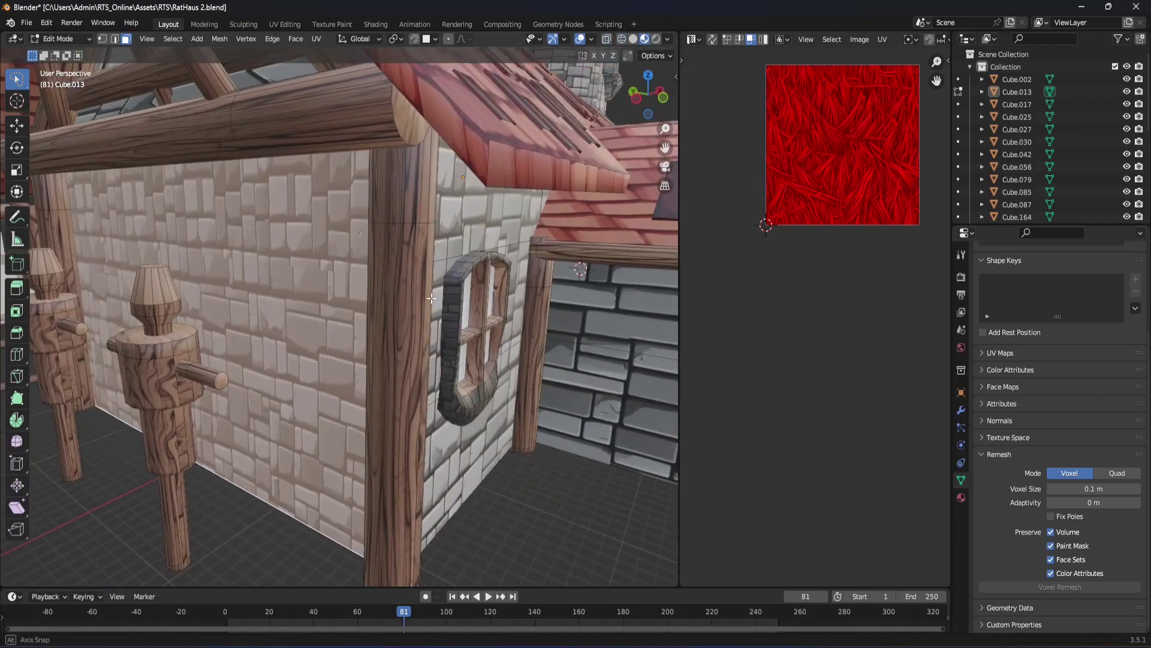
{"action": "middle_click_drag", "start_coordinate": [511, 302], "coordinate": [467, 240]}
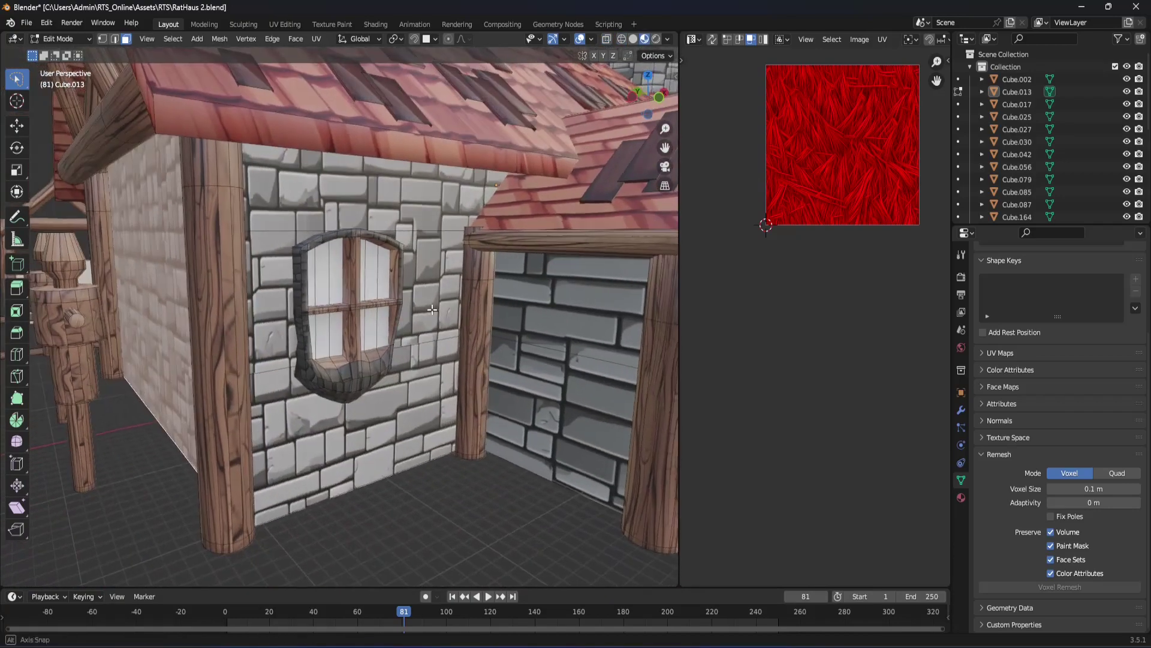
{"action": "left_click", "coordinate": [434, 215]}
{"action": "left_click", "coordinate": [435, 282]}
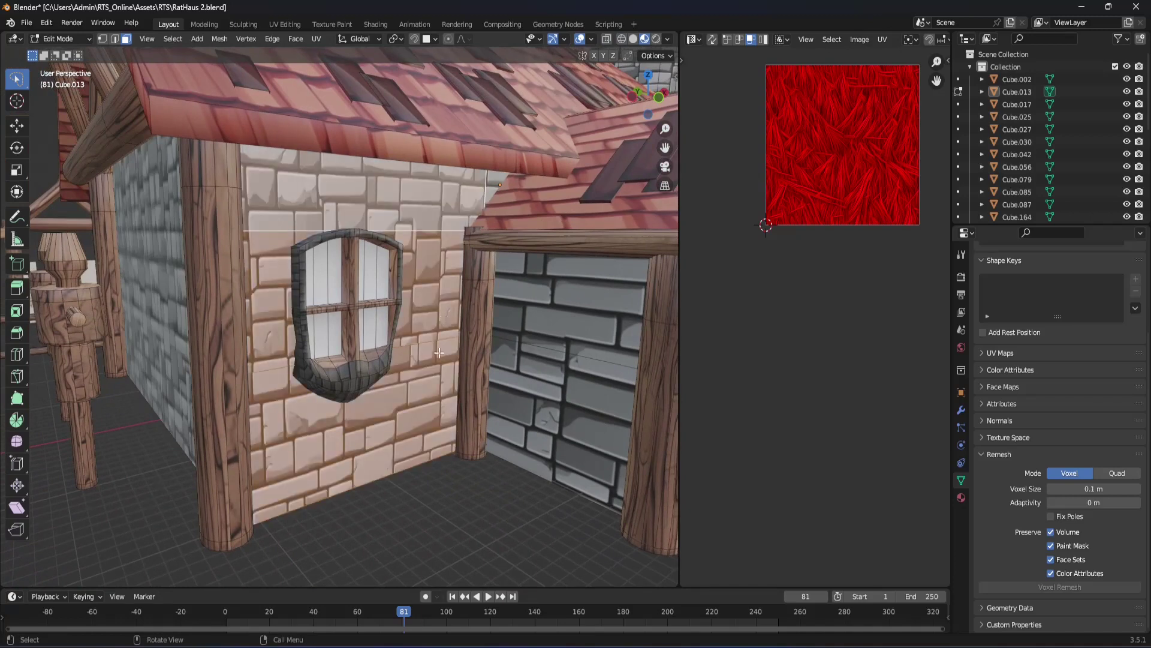
{"action": "scroll", "coordinate": [427, 367], "scroll_direction": "up", "scroll_amount": 1}
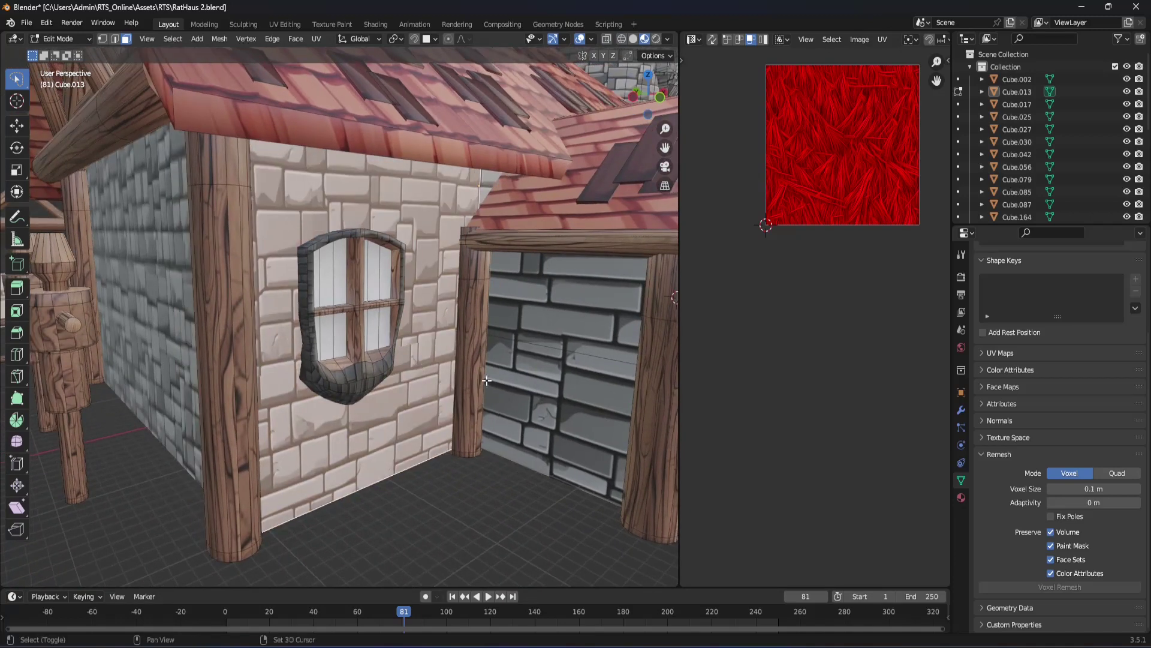
{"action": "scroll", "coordinate": [408, 356], "scroll_direction": "up", "scroll_amount": 2}
{"action": "middle_click_drag", "start_coordinate": [408, 355], "coordinate": [335, 282]}
Step: Select a window-pane face and the top strip of the window sill
{"action": "left_click", "coordinate": [287, 232]}
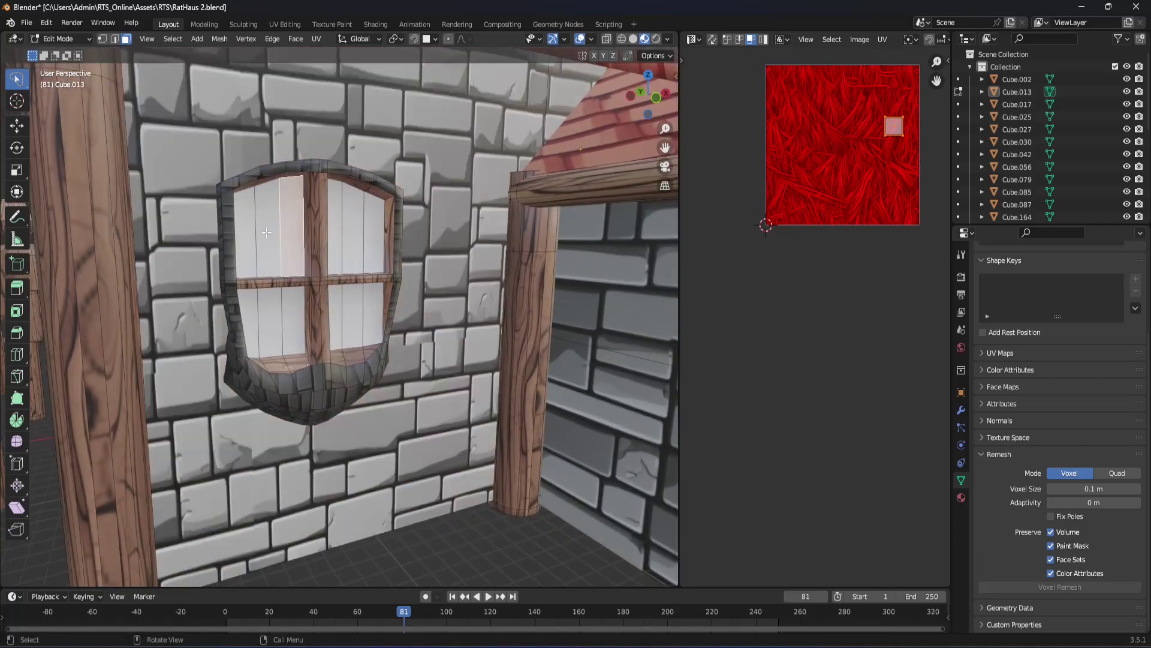
{"action": "middle_click_drag", "start_coordinate": [254, 236], "coordinate": [270, 282]}
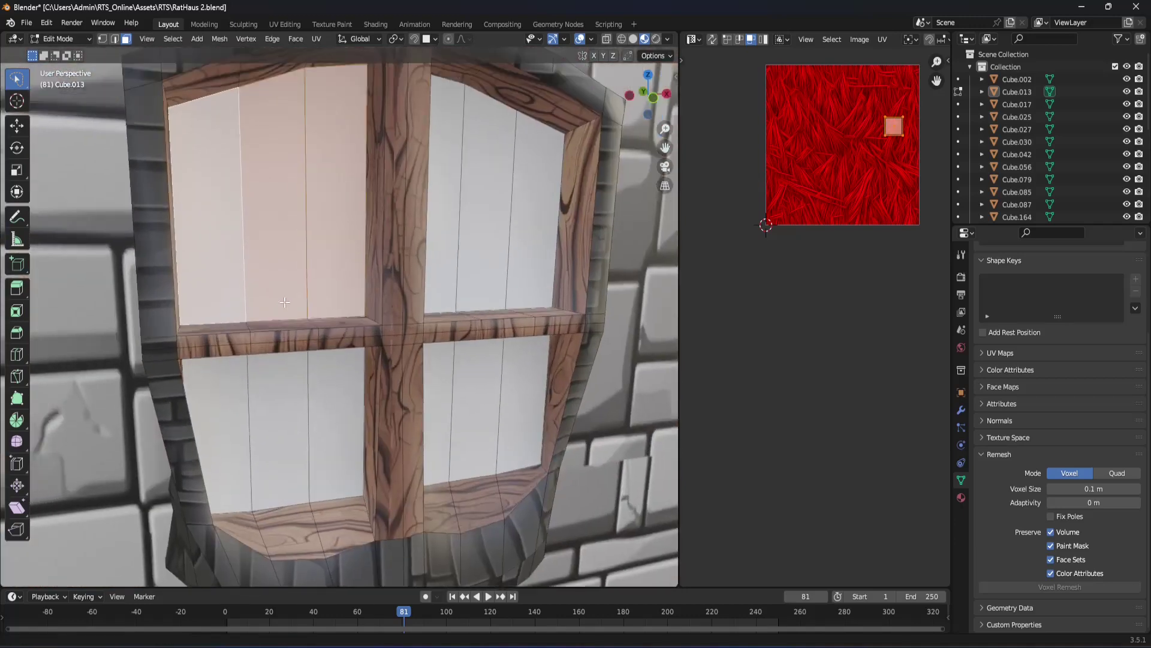
{"action": "scroll", "coordinate": [292, 335], "scroll_direction": "up", "scroll_amount": 4}
{"action": "middle_click_drag", "start_coordinate": [293, 335], "coordinate": [264, 381]}
{"action": "left_click", "coordinate": [263, 381]}
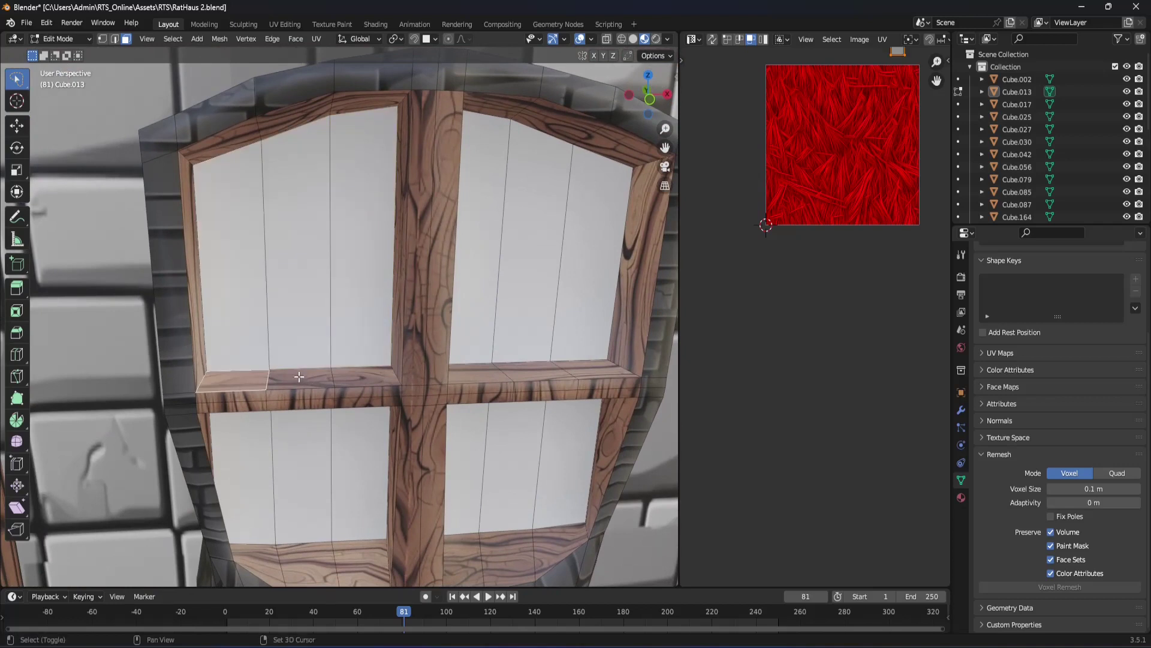
{"action": "left_click", "coordinate": [299, 379]}
{"action": "left_click", "coordinate": [372, 371]}
{"action": "left_click", "coordinate": [389, 397], "text": "alt"}
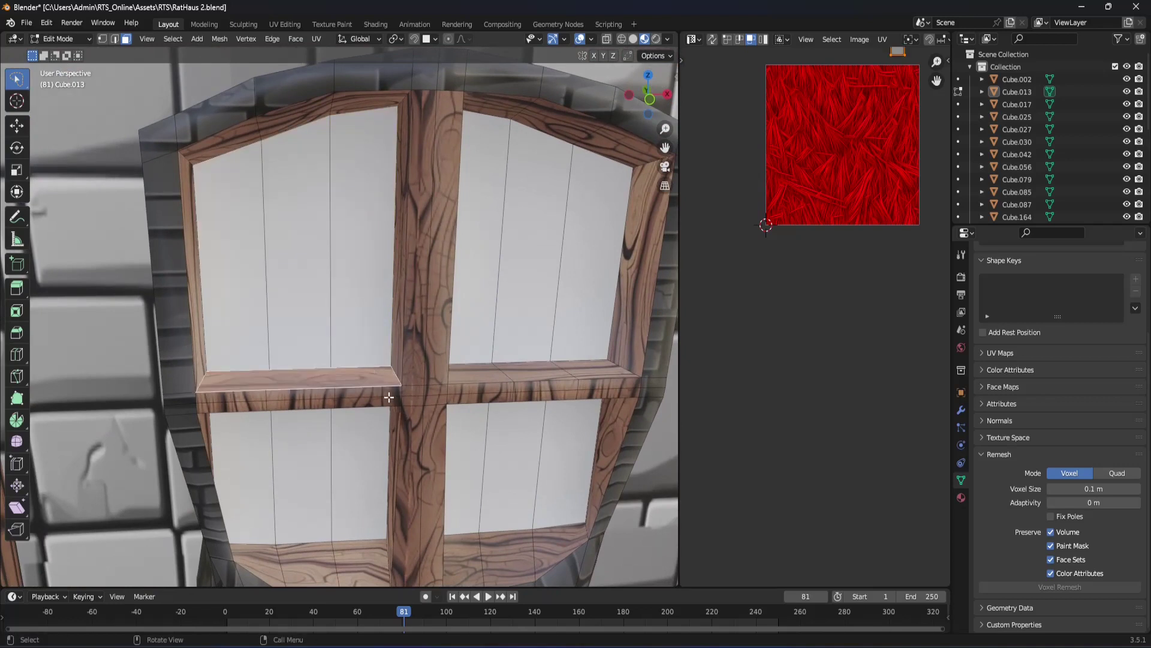
Step: Merge the three upper-left pane strips into one face, then clear the selection in vertex mode
{"action": "left_click", "coordinate": [294, 316]}
{"action": "left_click", "coordinate": [250, 300], "text": "alt"}
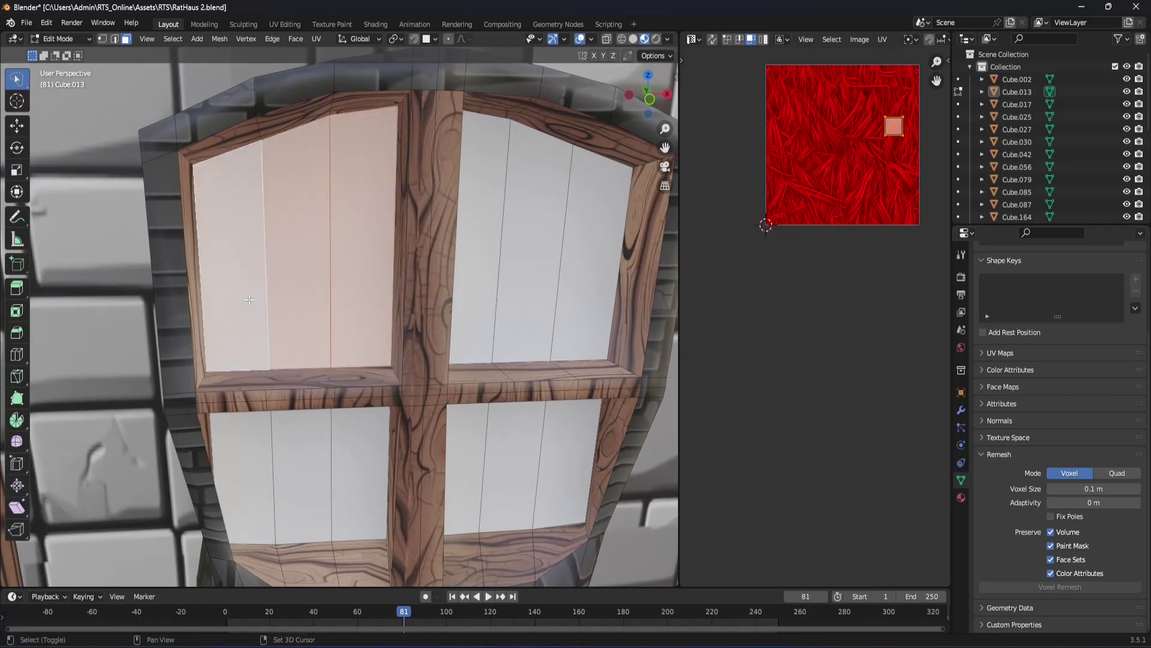
{"action": "key", "text": "ctrl+x"}
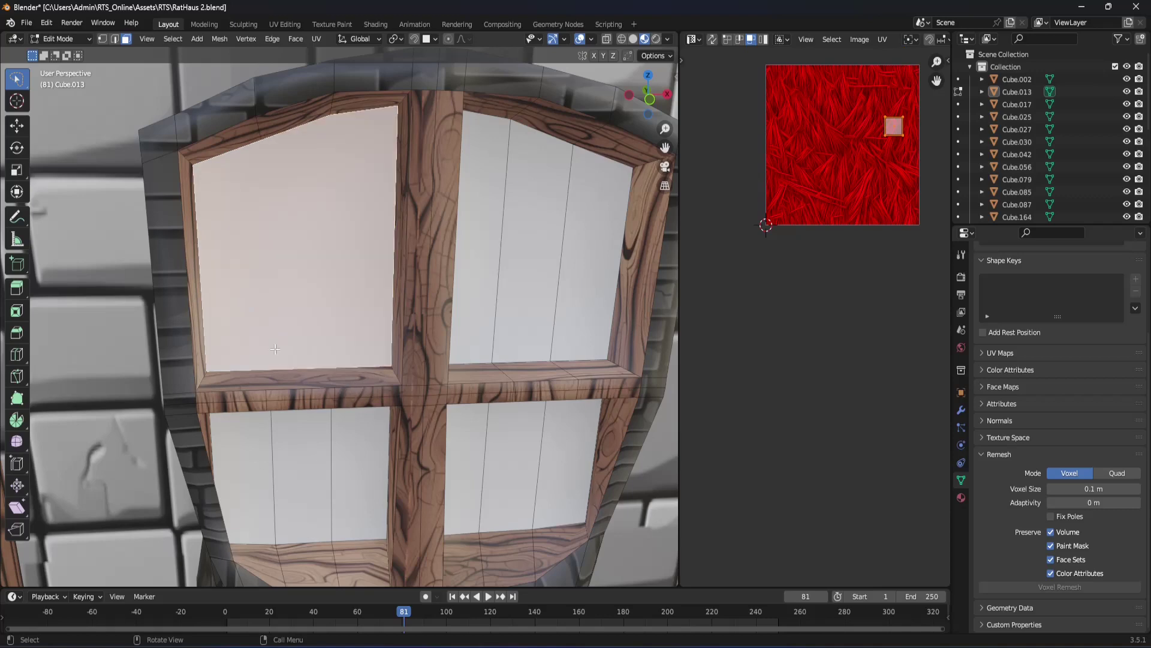
{"action": "left_click", "coordinate": [292, 375], "text": "alt"}
{"action": "key", "text": "1"}
{"action": "key", "text": "alt+a"}
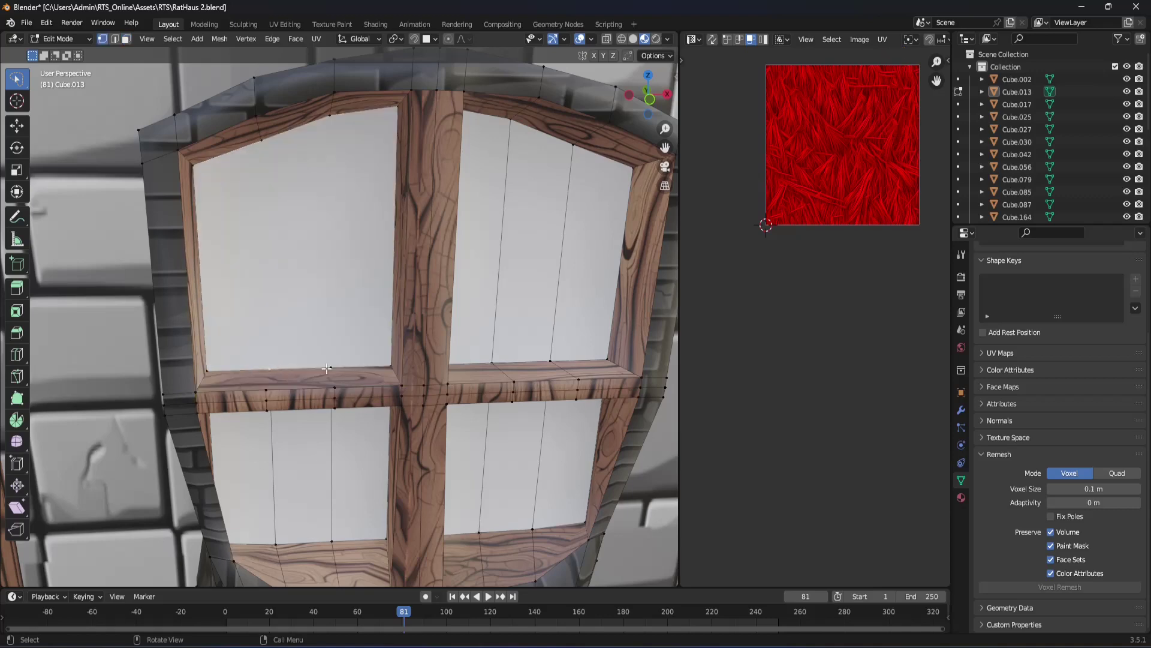
Step: Select a vertex on the roof beams and orbit around the crossed log roof frame
{"action": "scroll", "coordinate": [330, 381], "scroll_direction": "up", "scroll_amount": 3}
{"action": "mouse_move", "coordinate": [408, 436]}
{"action": "middle_mouse_down"}
{"action": "mouse_move", "coordinate": [389, 429]}
{"action": "mouse_move", "coordinate": [402, 396]}
{"action": "middle_mouse_up"}
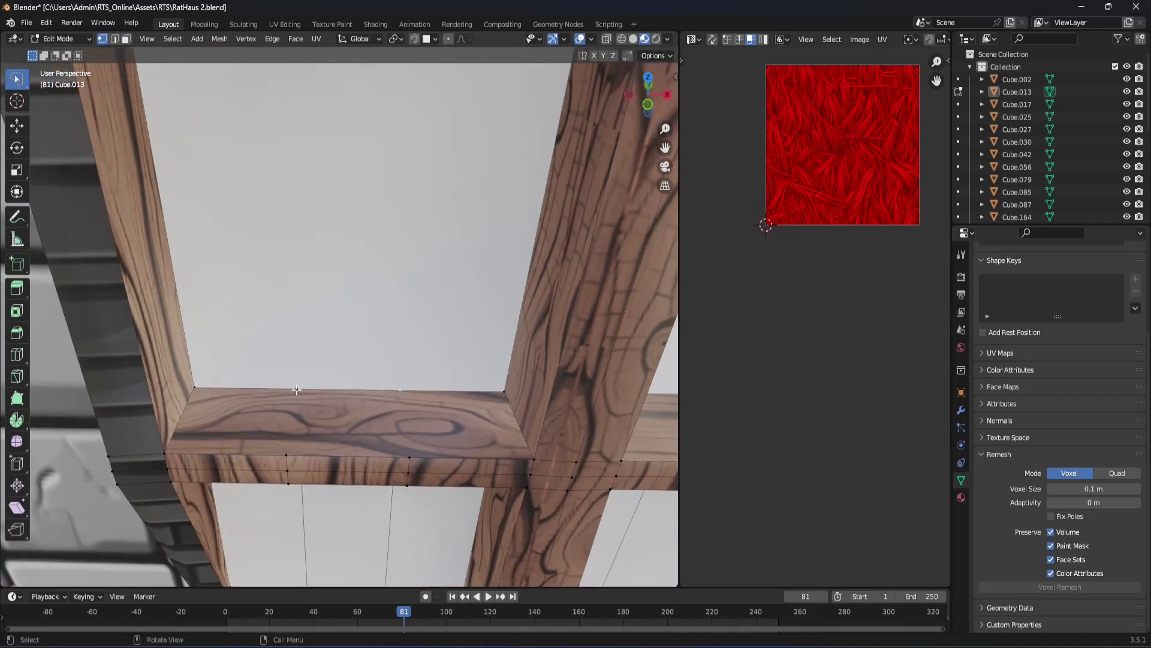
{"action": "left_click", "coordinate": [287, 454]}
{"action": "middle_click_drag", "start_coordinate": [310, 408], "coordinate": [383, 425]}
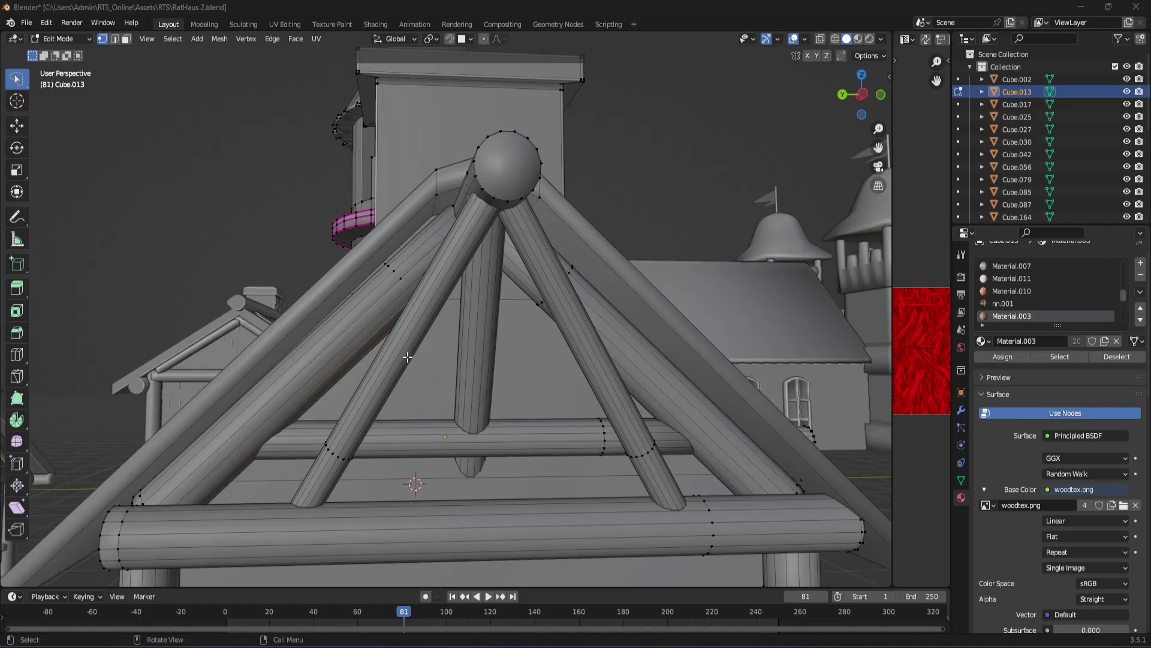
Step: Select a face strip on the diagonal roof beam, dropping the horizontal beam's strip
{"action": "mouse_move", "coordinate": [346, 343]}
{"action": "middle_mouse_down"}
{"action": "mouse_move", "coordinate": [431, 369]}
{"action": "mouse_move", "coordinate": [486, 340]}
{"action": "middle_mouse_up"}
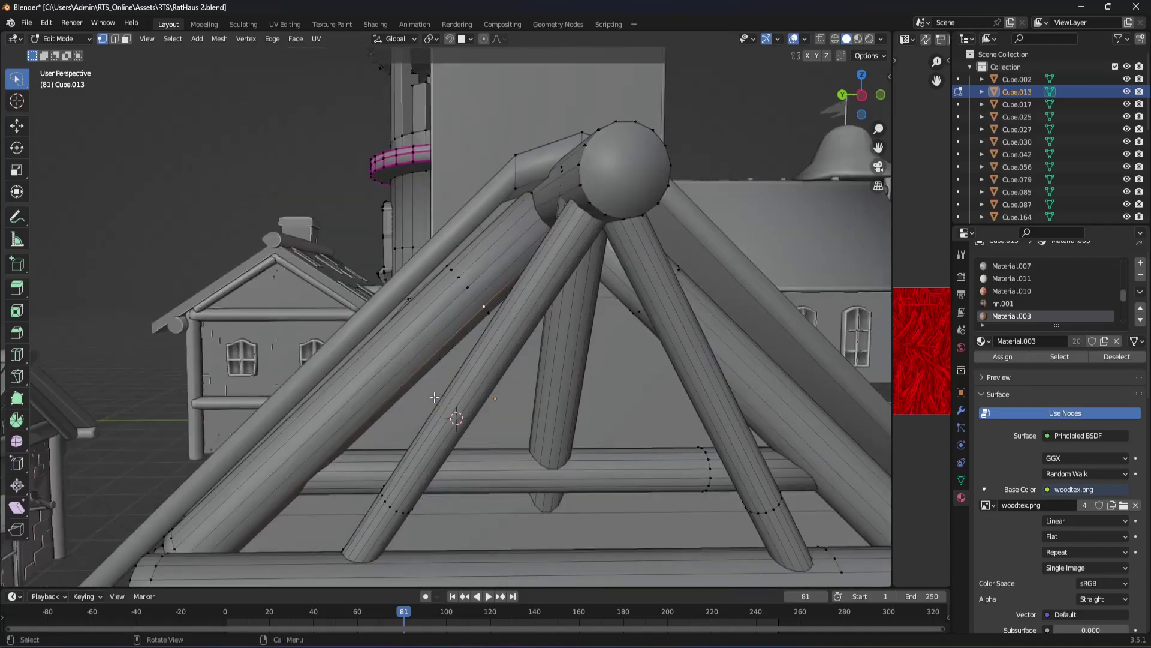
{"action": "scroll", "coordinate": [503, 321], "scroll_direction": "up", "scroll_amount": 3}
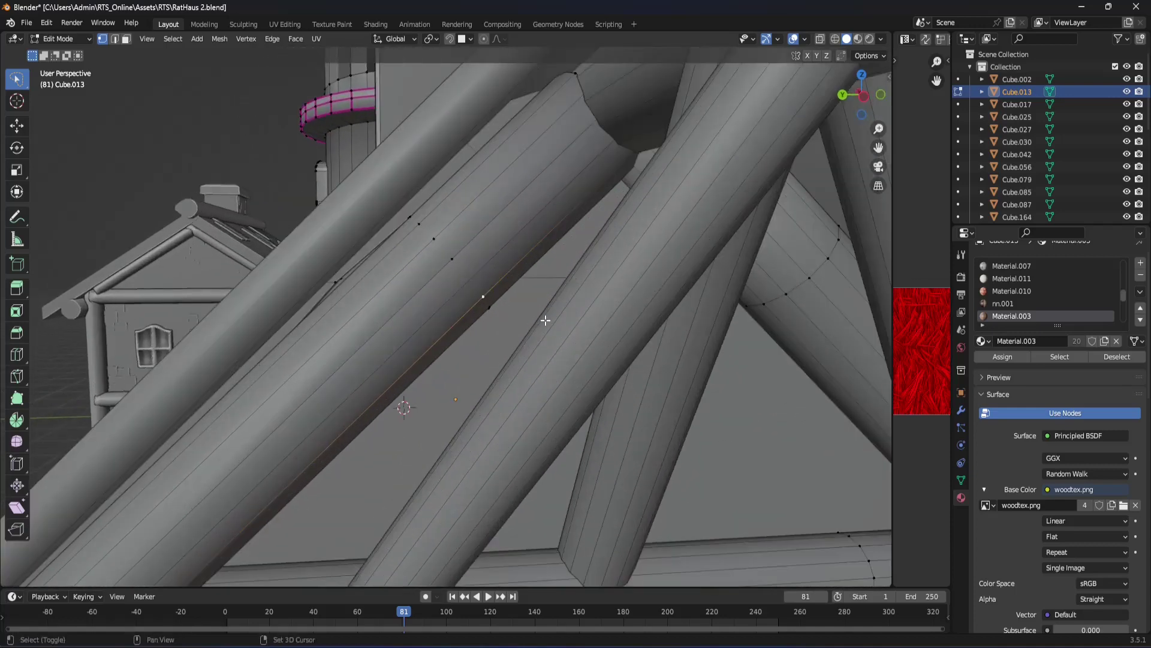
{"action": "left_click", "coordinate": [441, 278]}
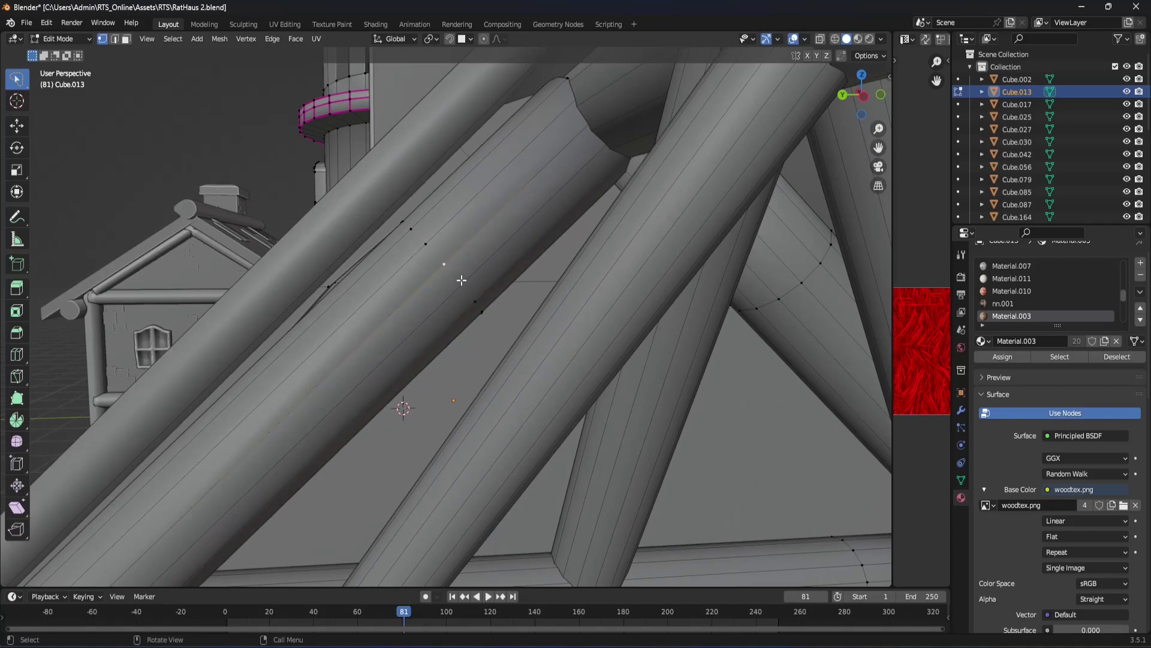
{"action": "key", "text": "3"}
{"action": "left_click", "coordinate": [451, 294]}
{"action": "scroll", "coordinate": [424, 262], "scroll_direction": "down", "scroll_amount": 1}
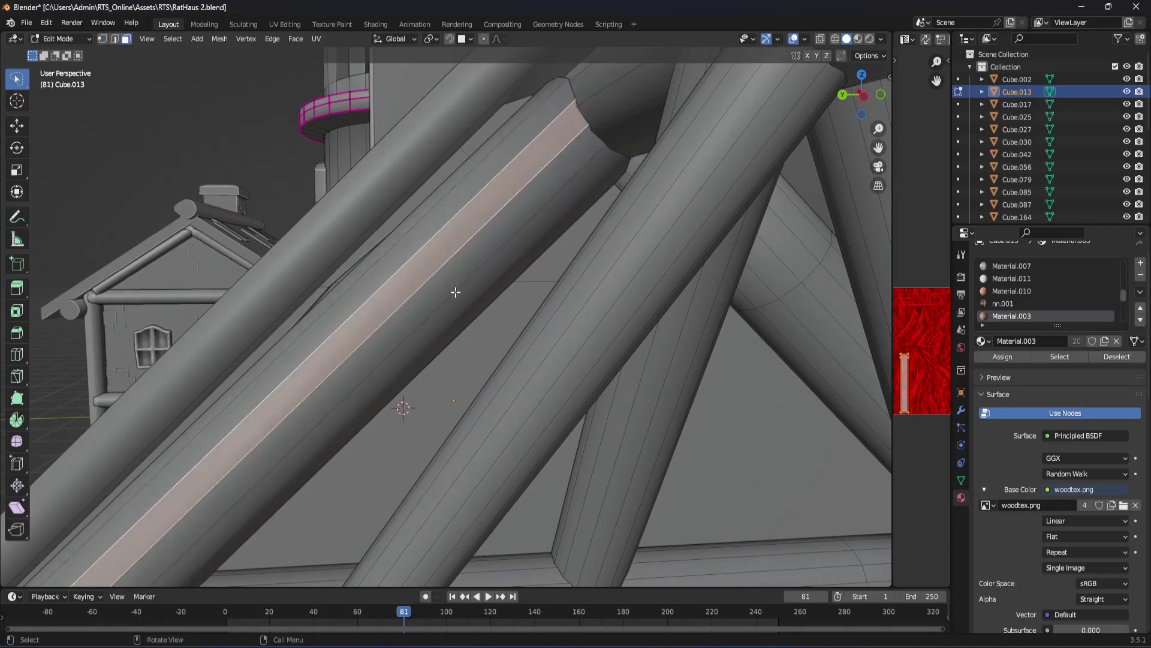
{"action": "scroll", "coordinate": [548, 334], "scroll_direction": "down", "scroll_amount": 1}
{"action": "scroll", "coordinate": [419, 215], "scroll_direction": "down", "scroll_amount": 1}
{"action": "scroll", "coordinate": [525, 452], "scroll_direction": "down", "scroll_amount": 1}
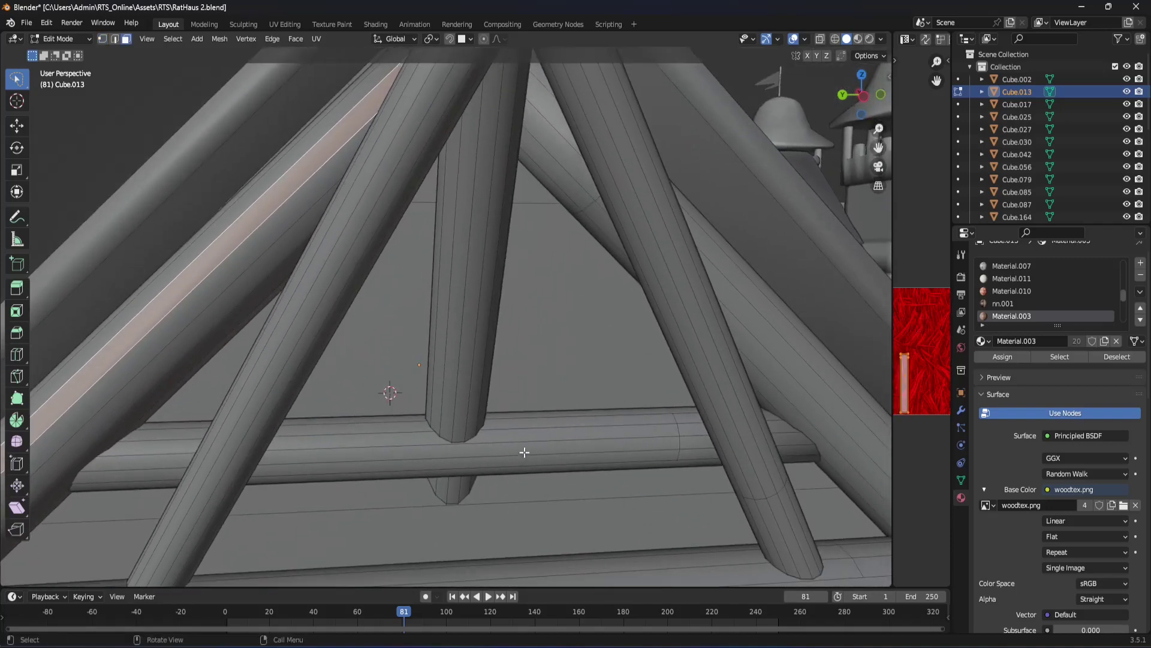
{"action": "left_click", "coordinate": [664, 441]}
{"action": "scroll", "coordinate": [387, 390], "scroll_direction": "down", "scroll_amount": 1}
{"action": "scroll", "coordinate": [408, 378], "scroll_direction": "down", "scroll_amount": 1}
{"action": "scroll", "coordinate": [429, 361], "scroll_direction": "down", "scroll_amount": 1}
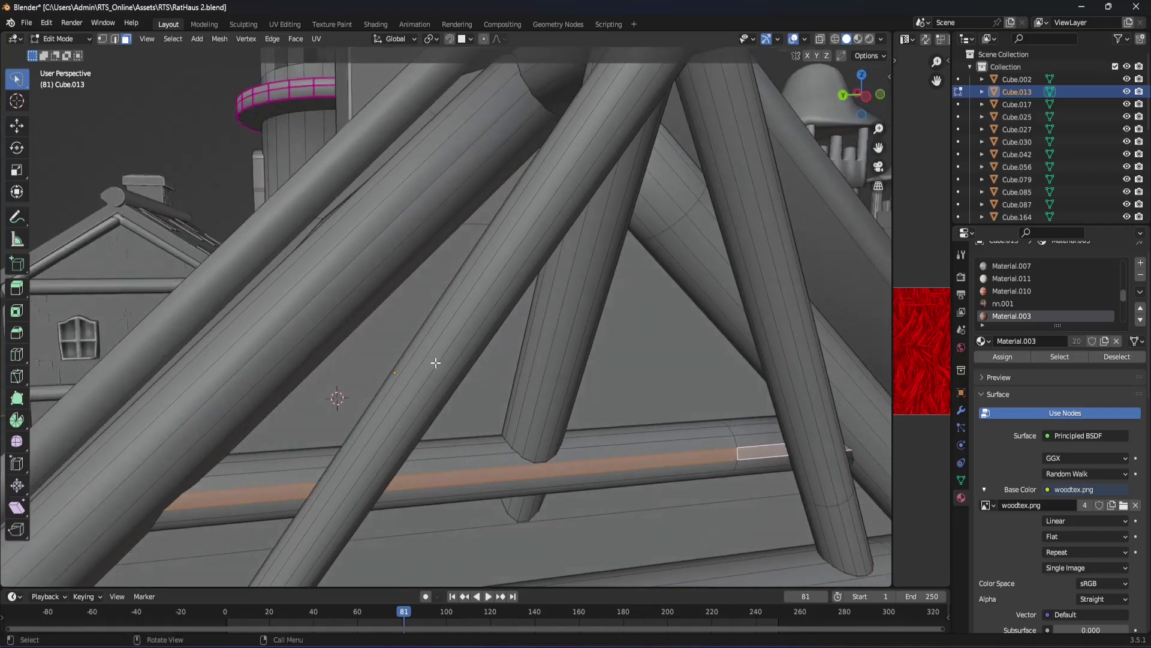
{"action": "key", "text": "1"}
{"action": "left_click", "coordinate": [410, 177]}
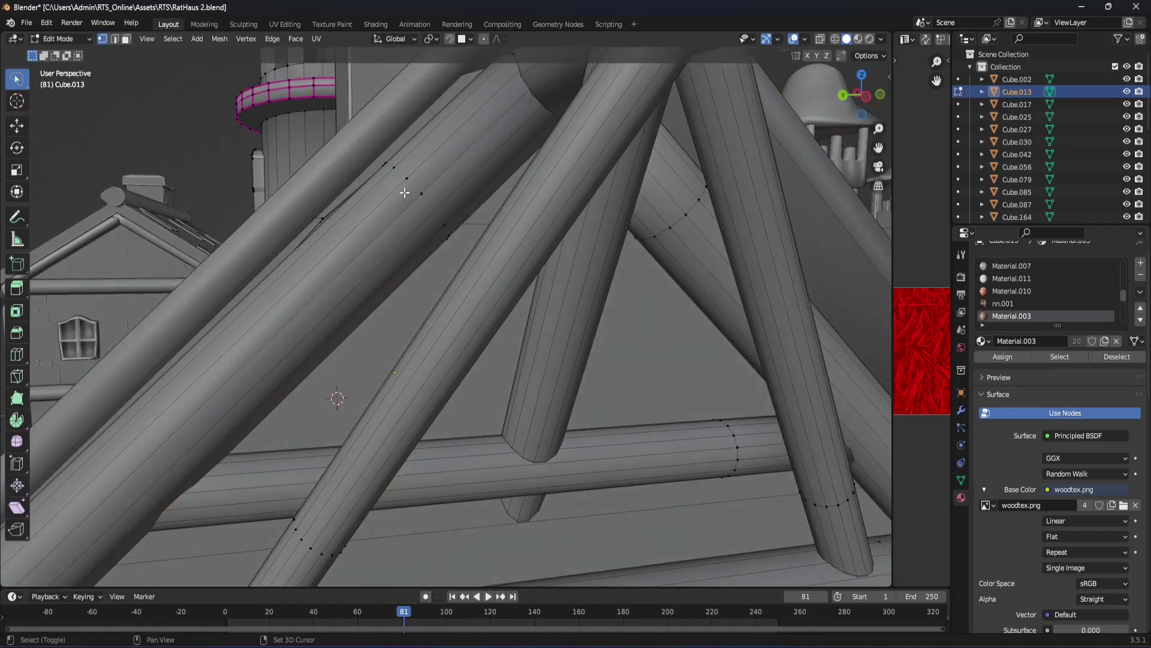
Step: Select face loops along the diagonal beam's length, extending to more of its faces
{"action": "scroll", "coordinate": [408, 183], "scroll_direction": "up", "scroll_amount": 2}
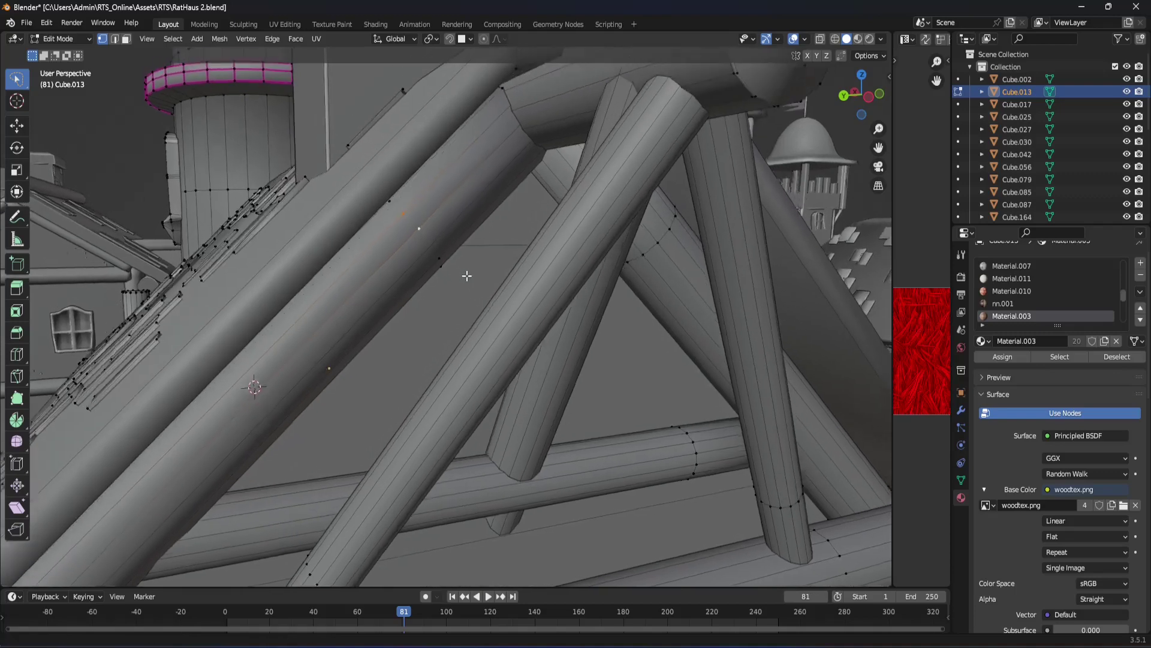
{"action": "middle_click_drag", "start_coordinate": [467, 275], "coordinate": [484, 283]}
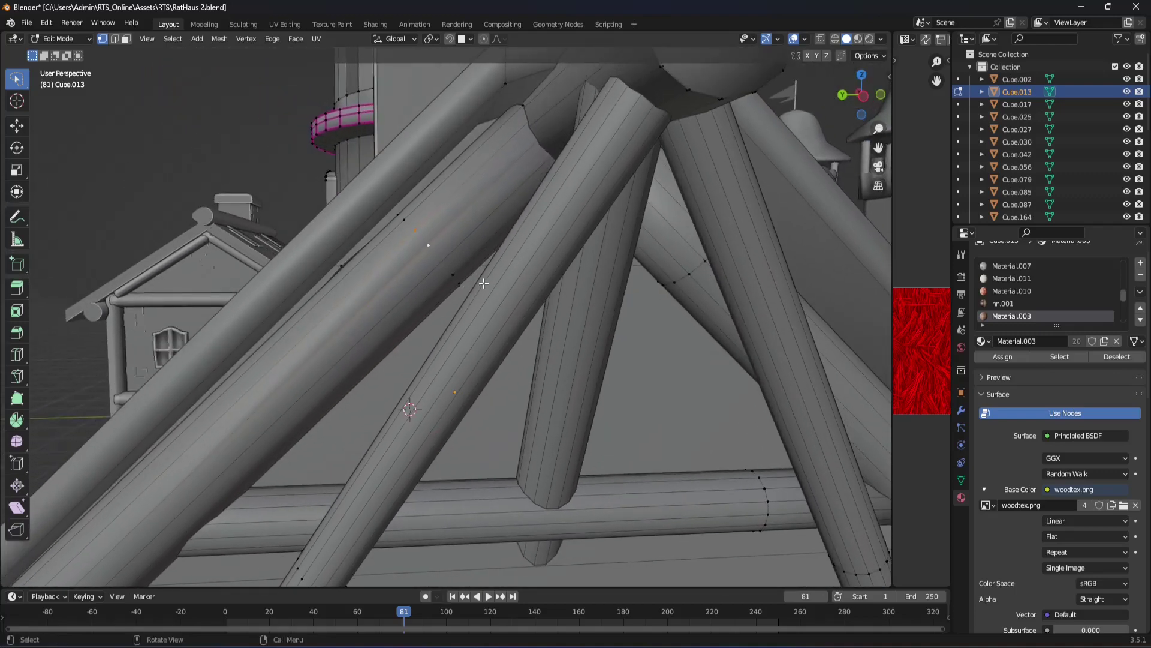
{"action": "key", "text": "3"}
{"action": "left_click", "coordinate": [427, 247], "text": "alt"}
{"action": "mouse_move", "coordinate": [421, 278]}
{"action": "middle_mouse_down"}
{"action": "mouse_move", "coordinate": [392, 234]}
{"action": "mouse_move", "coordinate": [411, 277]}
{"action": "mouse_move", "coordinate": [481, 286]}
{"action": "mouse_move", "coordinate": [498, 327]}
{"action": "mouse_move", "coordinate": [434, 323]}
{"action": "middle_mouse_up"}
{"action": "left_click", "coordinate": [391, 229], "text": "alt"}
Step: Frame the roof apex with the beam selected and open the Mesh Clean Up commands
{"action": "scroll", "coordinate": [540, 316], "scroll_direction": "up", "scroll_amount": 4}
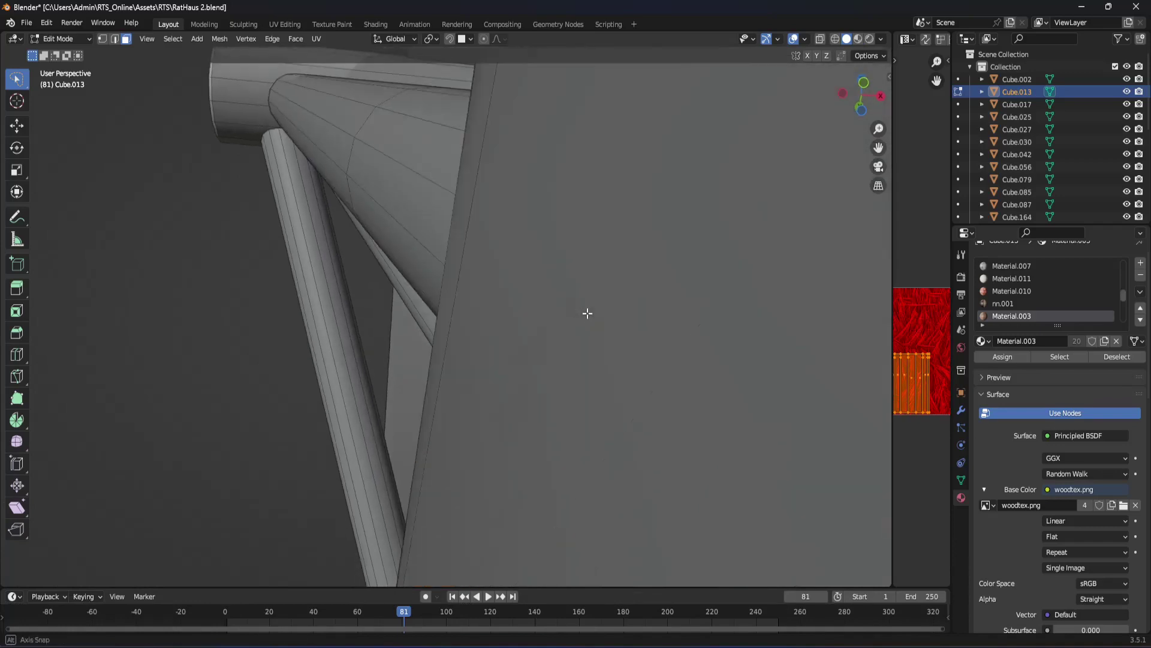
{"action": "scroll", "coordinate": [586, 314], "scroll_direction": "up", "scroll_amount": 2}
{"action": "mouse_move", "coordinate": [518, 347]}
{"action": "middle_mouse_down"}
{"action": "mouse_move", "coordinate": [622, 389]}
{"action": "mouse_move", "coordinate": [471, 342]}
{"action": "mouse_move", "coordinate": [381, 355]}
{"action": "mouse_move", "coordinate": [496, 399]}
{"action": "mouse_move", "coordinate": [321, 337]}
{"action": "mouse_move", "coordinate": [288, 311]}
{"action": "middle_mouse_up"}
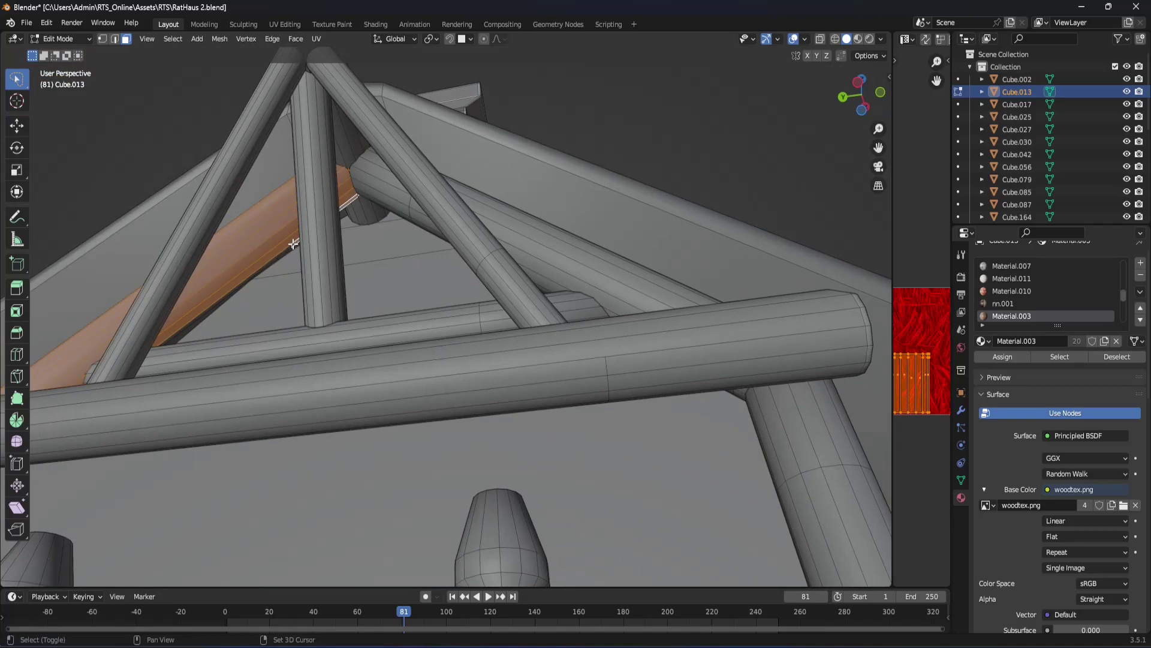
{"action": "scroll", "coordinate": [293, 244], "scroll_direction": "down", "scroll_amount": 3}
{"action": "middle_click_drag", "start_coordinate": [334, 339], "coordinate": [363, 384]}
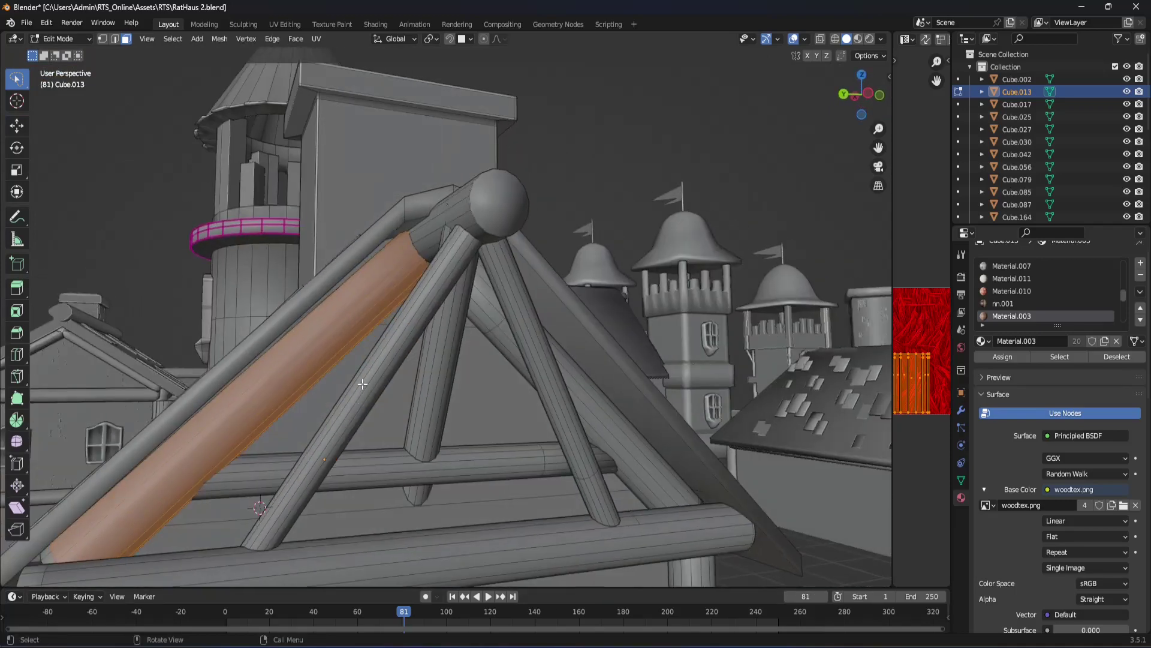
{"action": "scroll", "coordinate": [363, 384], "scroll_direction": "up", "scroll_amount": 2}
{"action": "scroll", "coordinate": [372, 381], "scroll_direction": "up", "scroll_amount": 3}
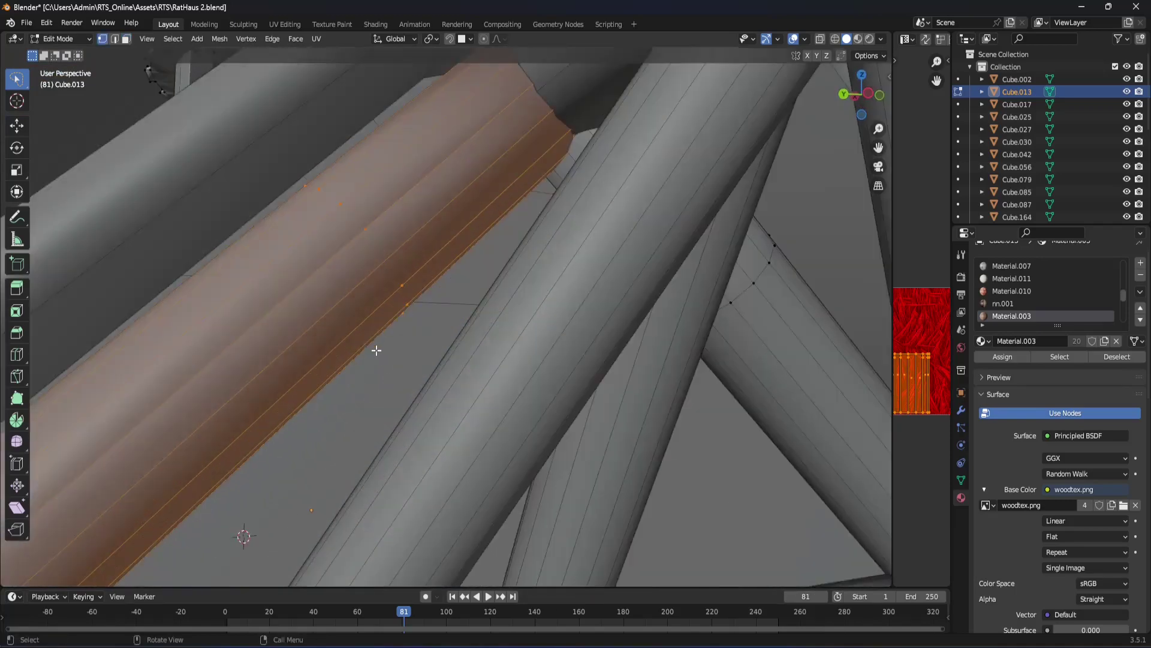
{"action": "scroll", "coordinate": [381, 377], "scroll_direction": "up", "scroll_amount": 2}
{"action": "scroll", "coordinate": [390, 360], "scroll_direction": "down", "scroll_amount": 2}
{"action": "scroll", "coordinate": [393, 351], "scroll_direction": "down", "scroll_amount": 2}
{"action": "scroll", "coordinate": [396, 348], "scroll_direction": "down", "scroll_amount": 2}
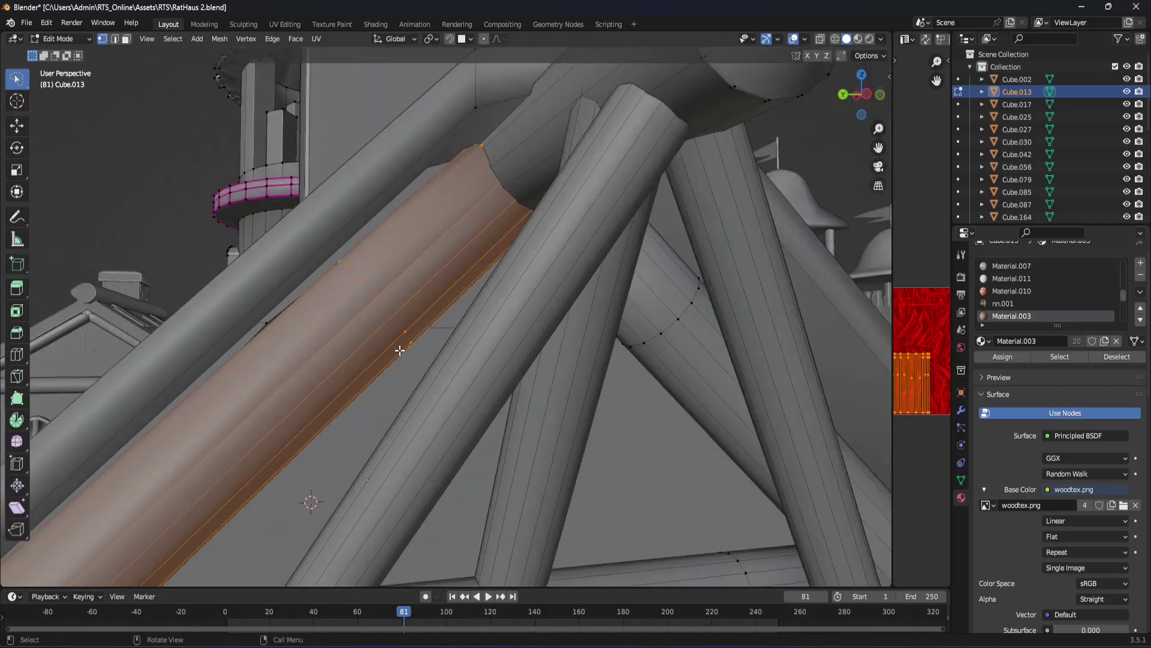
{"action": "middle_click_drag", "start_coordinate": [387, 348], "coordinate": [388, 339], "text": "shift"}
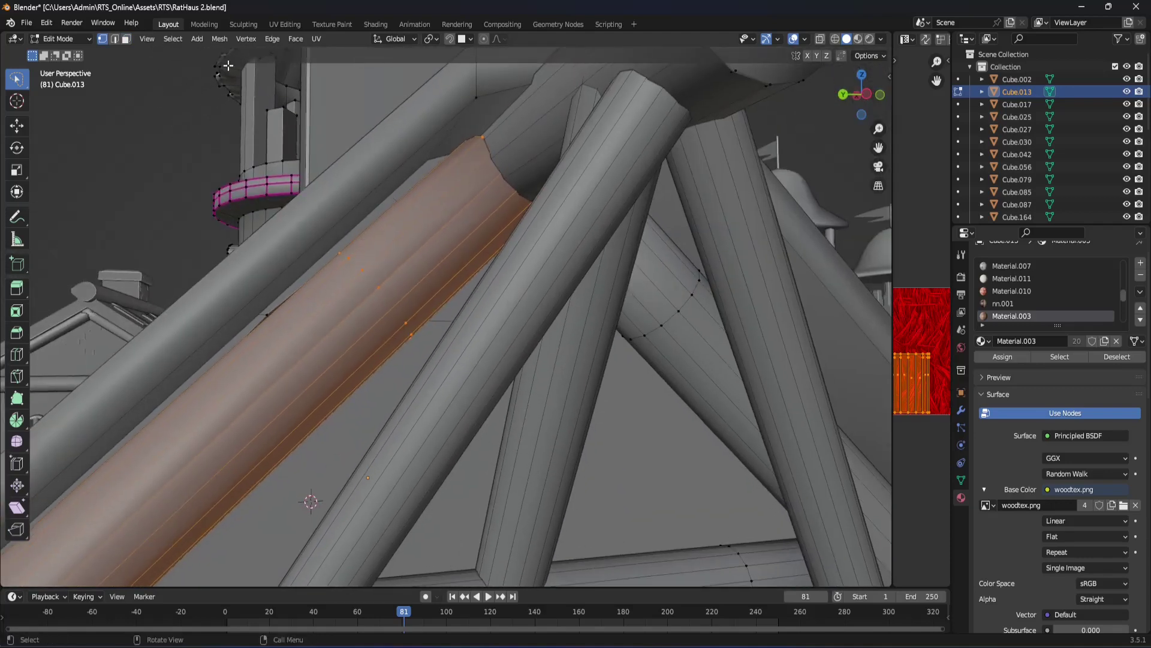
{"action": "left_click", "coordinate": [225, 43]}
{"action": "mouse_move", "coordinate": [254, 337]}
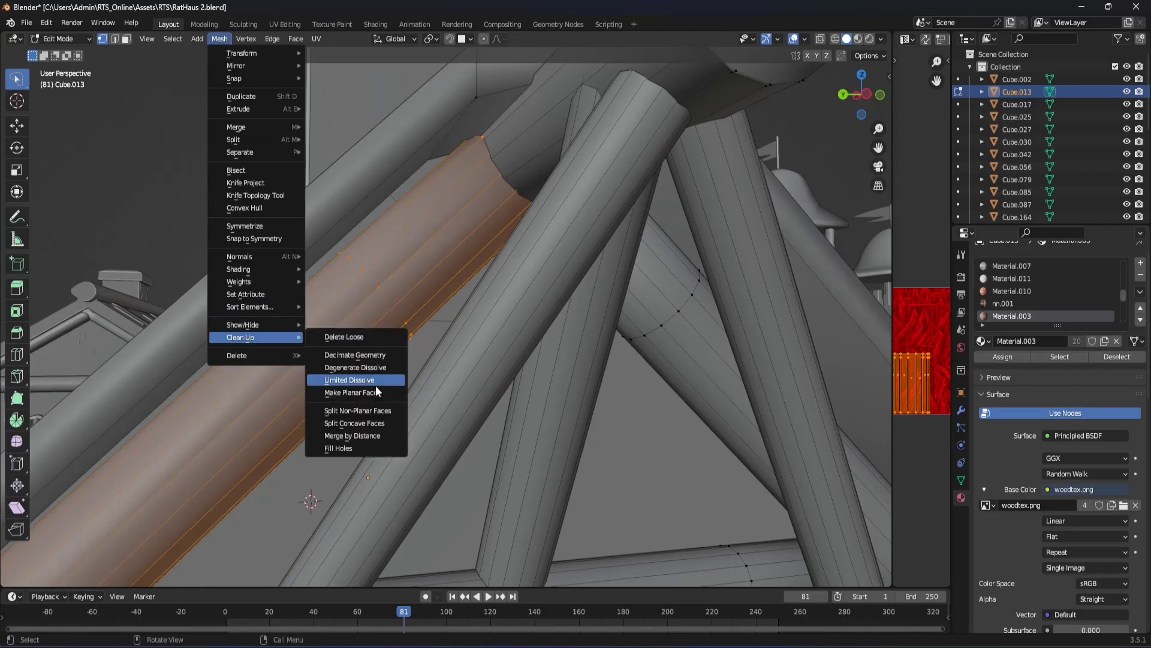
Step: Apply Limited Dissolve to the diagonal beam and check the beam junction
{"action": "left_click", "coordinate": [377, 383]}
{"action": "middle_click_drag", "start_coordinate": [377, 383], "coordinate": [356, 372]}
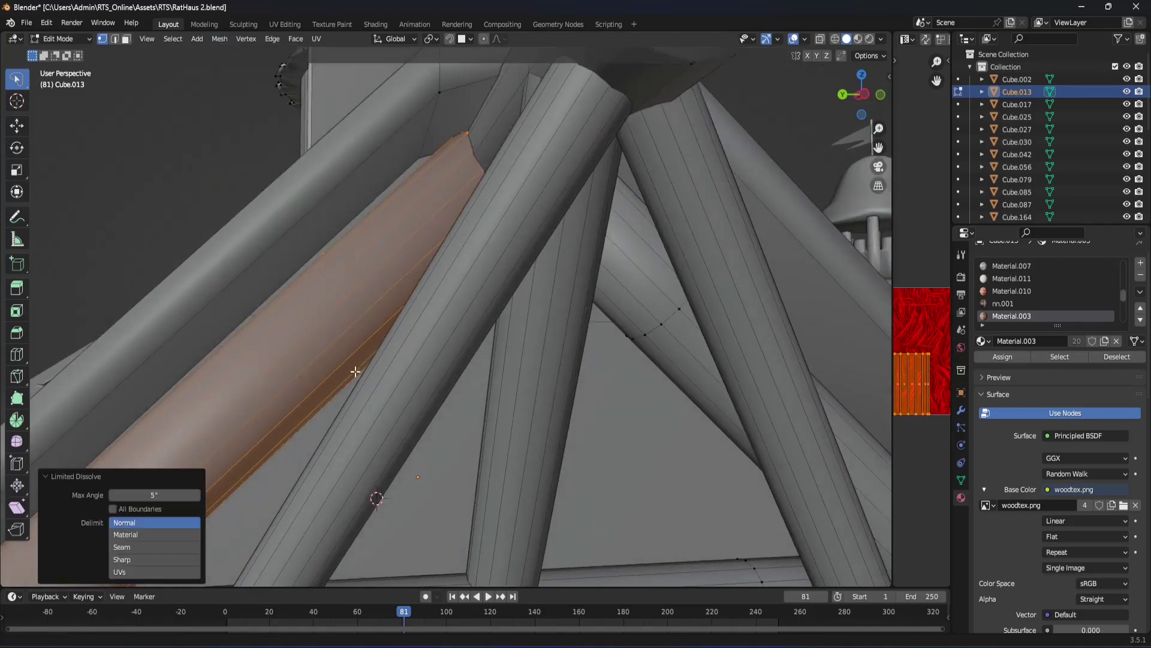
{"action": "scroll", "coordinate": [355, 372], "scroll_direction": "down", "scroll_amount": 2}
{"action": "scroll", "coordinate": [403, 368], "scroll_direction": "down", "scroll_amount": 1}
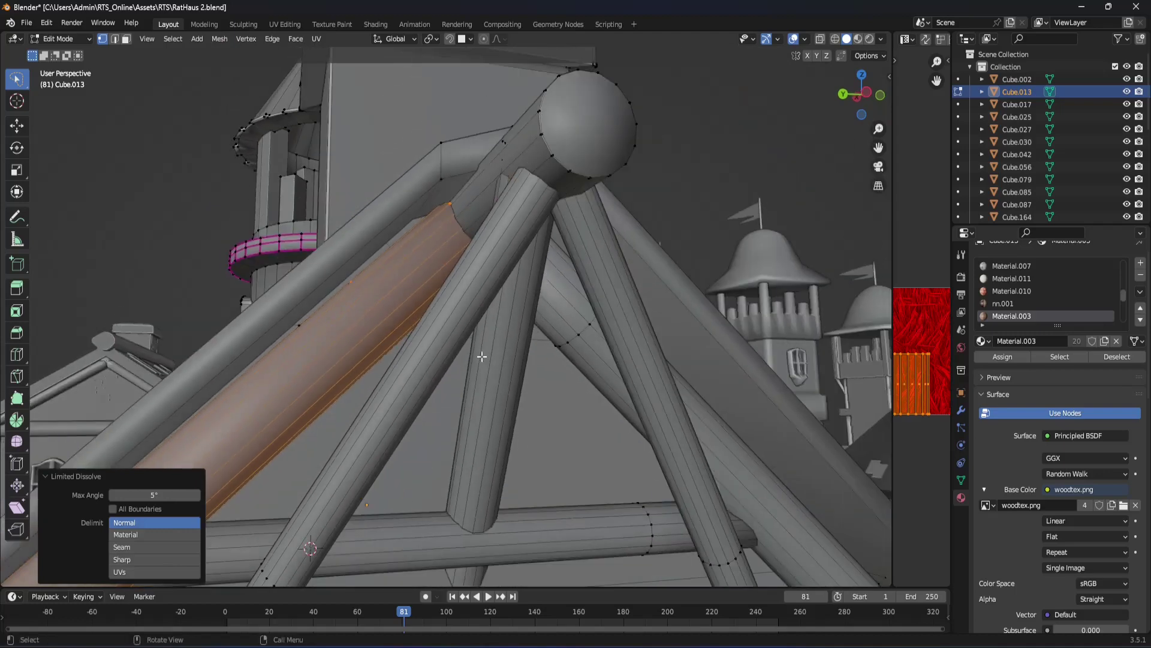
{"action": "mouse_move", "coordinate": [482, 356]}
{"action": "middle_mouse_down"}
{"action": "mouse_move", "coordinate": [432, 362]}
{"action": "mouse_move", "coordinate": [432, 329]}
{"action": "mouse_move", "coordinate": [632, 313]}
{"action": "mouse_move", "coordinate": [456, 252]}
{"action": "mouse_move", "coordinate": [397, 257]}
{"action": "middle_mouse_up"}
{"action": "scroll", "coordinate": [393, 385], "scroll_direction": "up", "scroll_amount": 3}
{"action": "scroll", "coordinate": [465, 334], "scroll_direction": "down", "scroll_amount": 2}
{"action": "scroll", "coordinate": [455, 252], "scroll_direction": "up", "scroll_amount": 3}
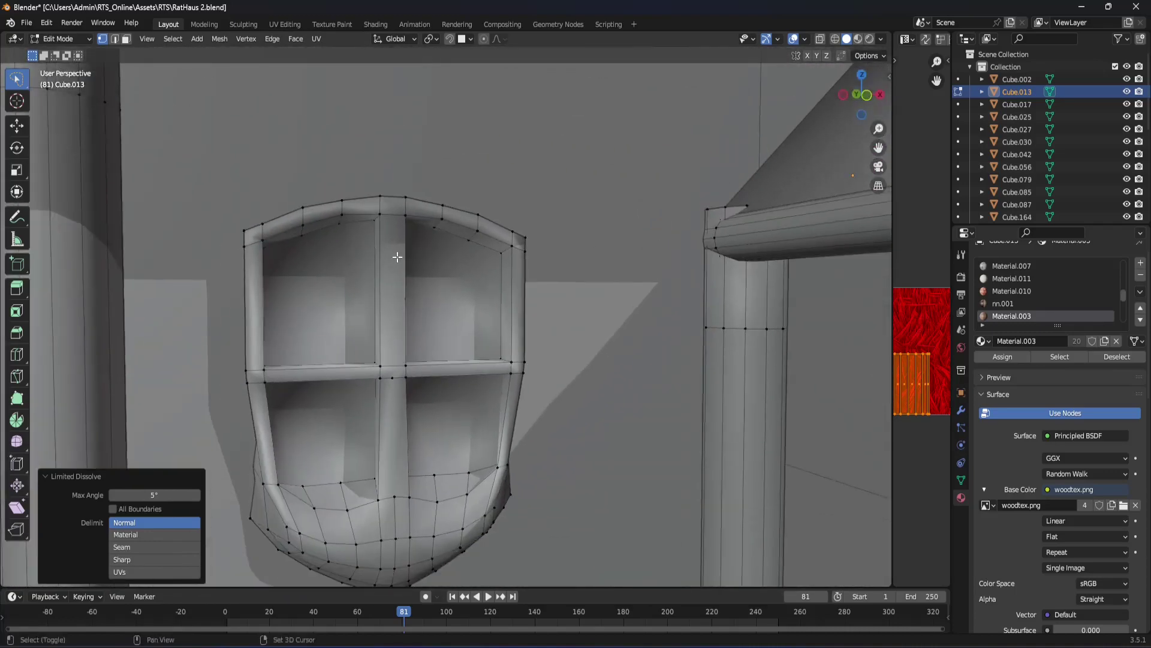
{"action": "scroll", "coordinate": [360, 385], "scroll_direction": "up", "scroll_amount": 1}
{"action": "scroll", "coordinate": [368, 419], "scroll_direction": "up", "scroll_amount": 2}
{"action": "scroll", "coordinate": [391, 411], "scroll_direction": "up", "scroll_amount": 2}
{"action": "scroll", "coordinate": [420, 389], "scroll_direction": "up", "scroll_amount": 2}
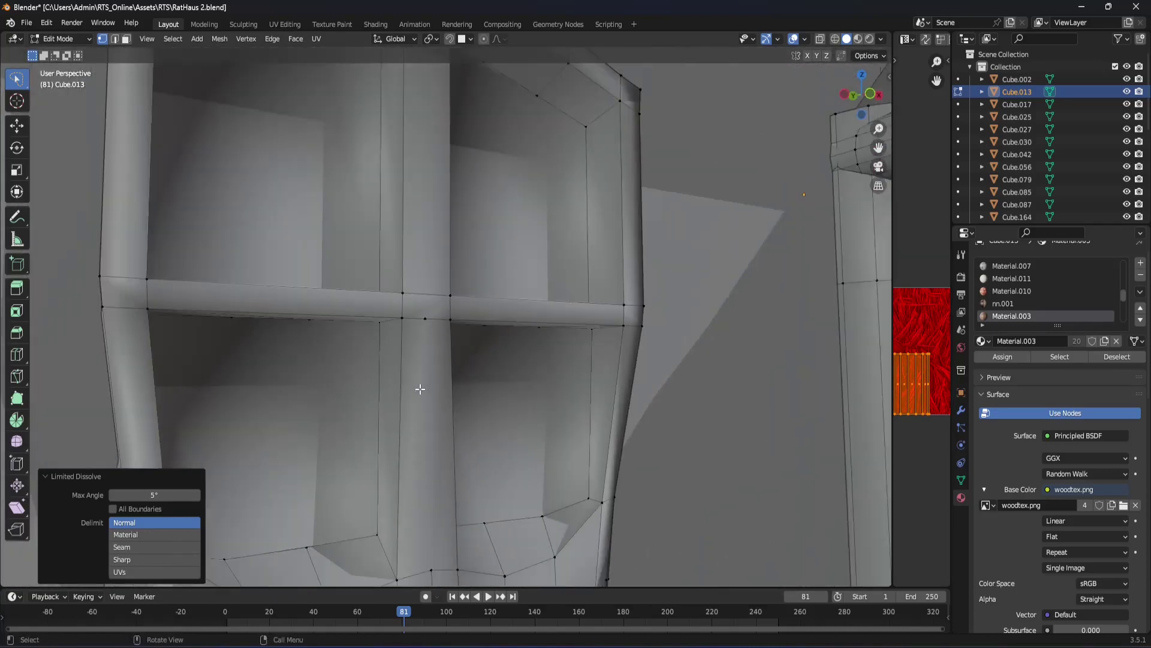
{"action": "scroll", "coordinate": [420, 389], "scroll_direction": "down", "scroll_amount": 2}
{"action": "scroll", "coordinate": [420, 388], "scroll_direction": "down", "scroll_amount": 2}
Step: Select the face loops of the window's lower and upper vertical bars
{"action": "left_click", "coordinate": [418, 387]}
{"action": "scroll", "coordinate": [418, 387], "scroll_direction": "up", "scroll_amount": 1}
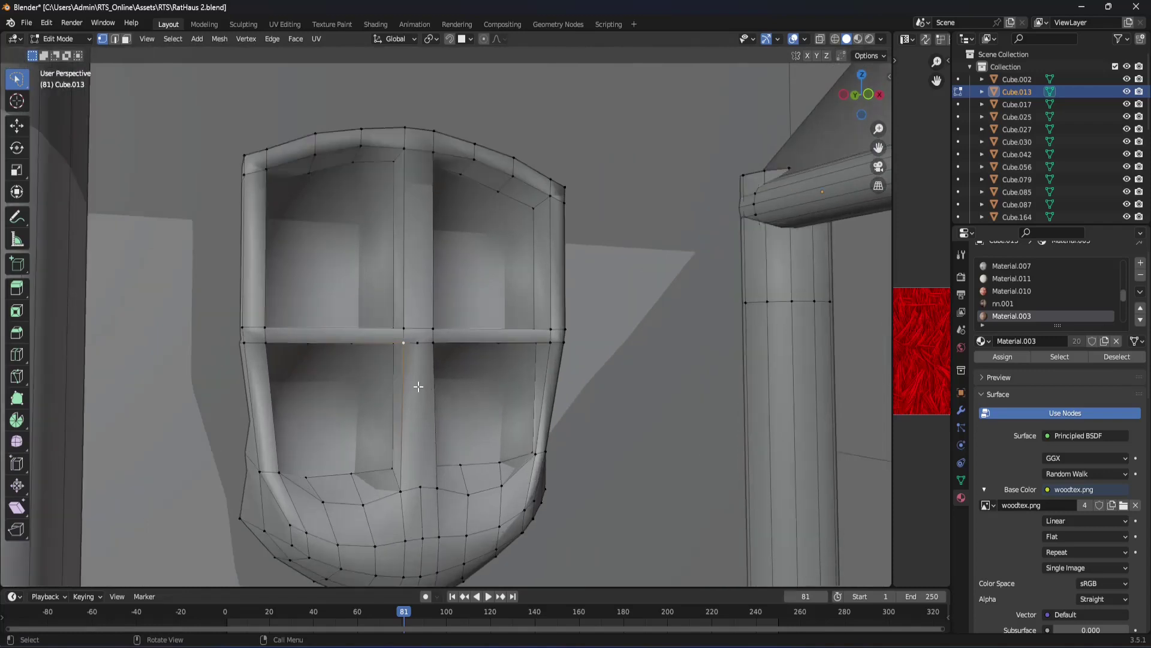
{"action": "key", "text": "3"}
{"action": "left_click", "coordinate": [416, 370], "text": "alt"}
{"action": "left_click", "coordinate": [406, 292], "text": "alt+shift"}
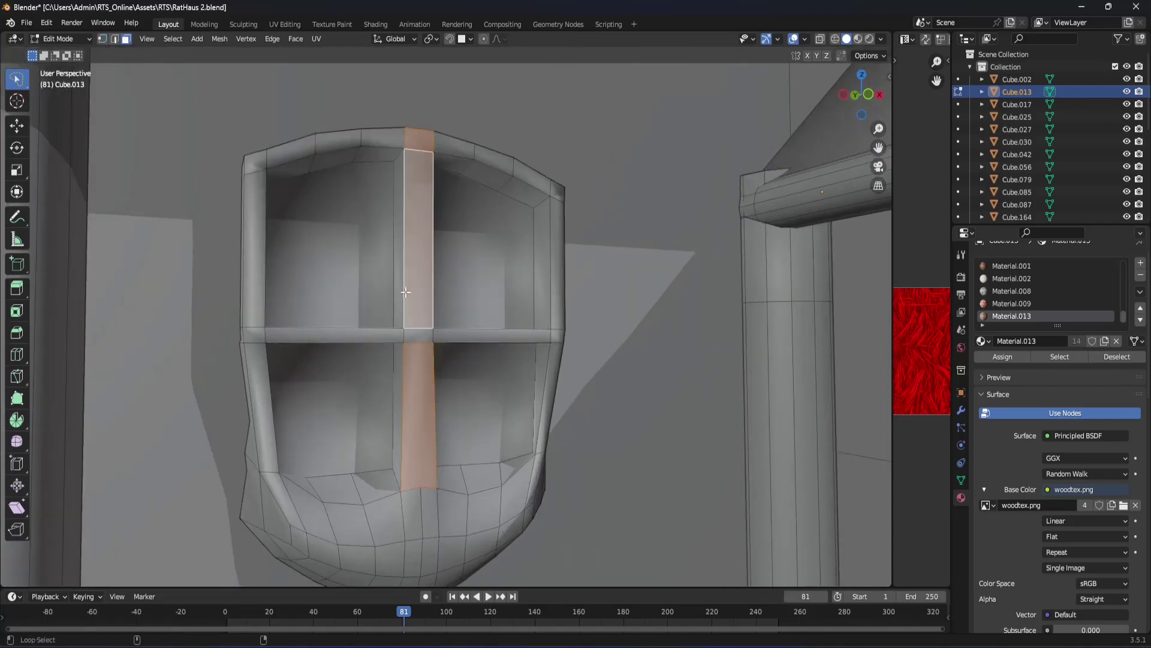
{"action": "left_click", "coordinate": [413, 331], "text": "alt+shift"}
{"action": "left_click", "coordinate": [418, 304], "text": "alt+shift"}
{"action": "left_click", "coordinate": [422, 335], "text": "alt+shift"}
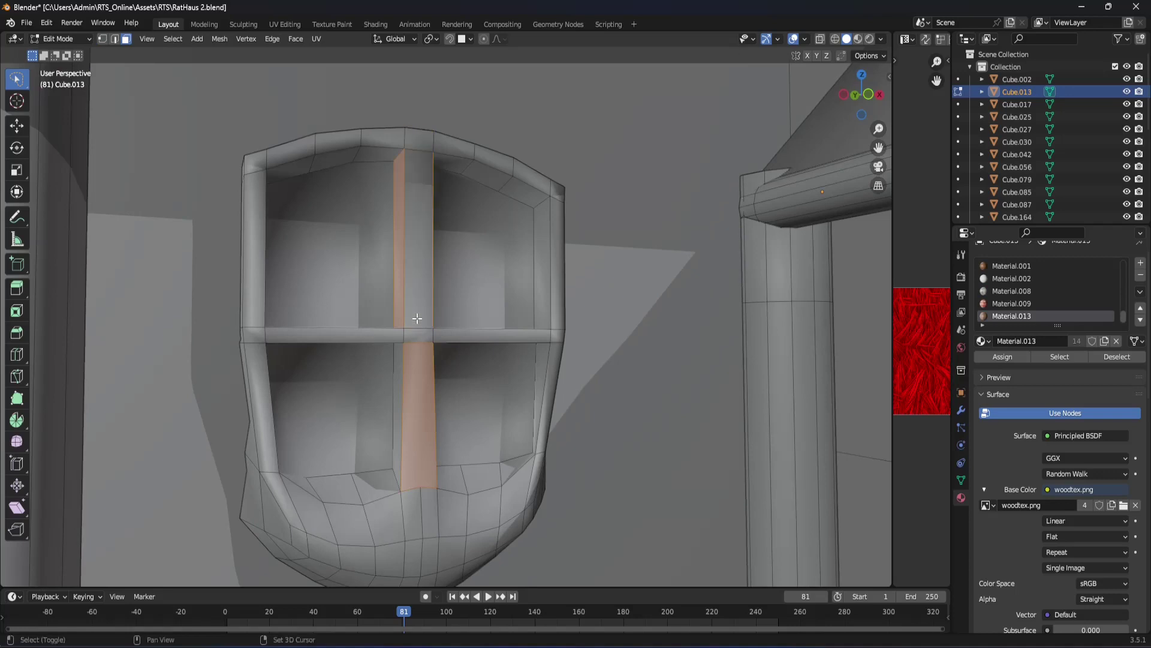
{"action": "left_click", "coordinate": [418, 323], "text": "shift"}
{"action": "scroll", "coordinate": [418, 333], "scroll_direction": "up", "scroll_amount": 2}
{"action": "scroll", "coordinate": [436, 374], "scroll_direction": "up", "scroll_amount": 2}
Step: In vertex mode, Limited Dissolve the crossed window bars and review the whole house
{"action": "key", "text": "1"}
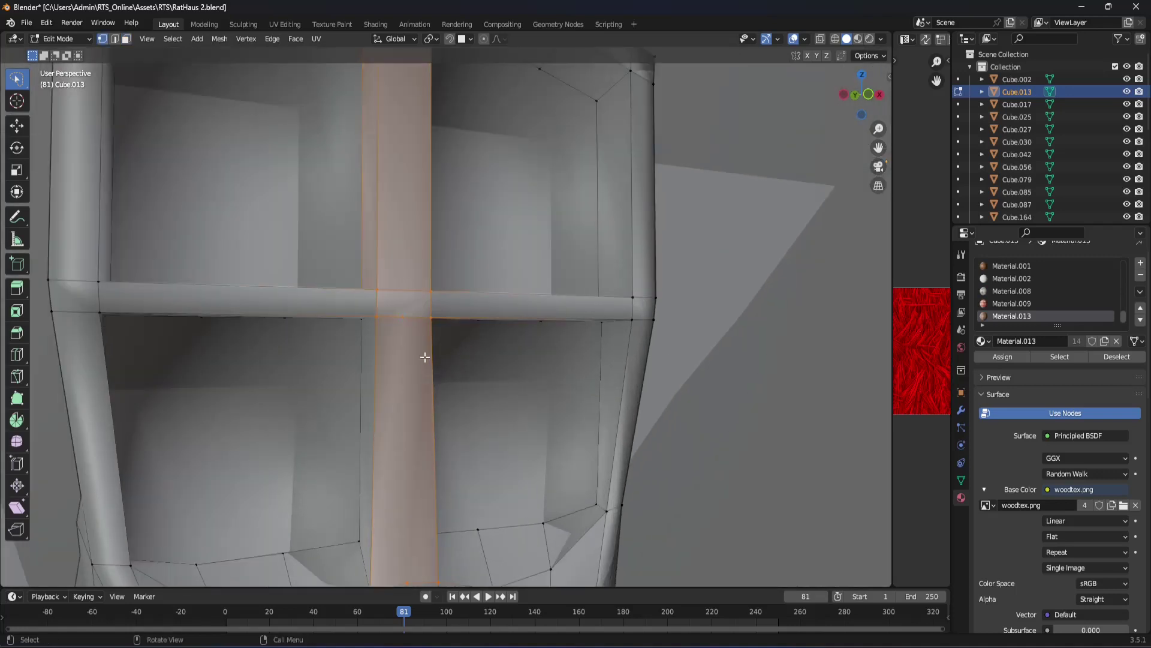
{"action": "middle_click_drag", "start_coordinate": [410, 370], "coordinate": [405, 372]}
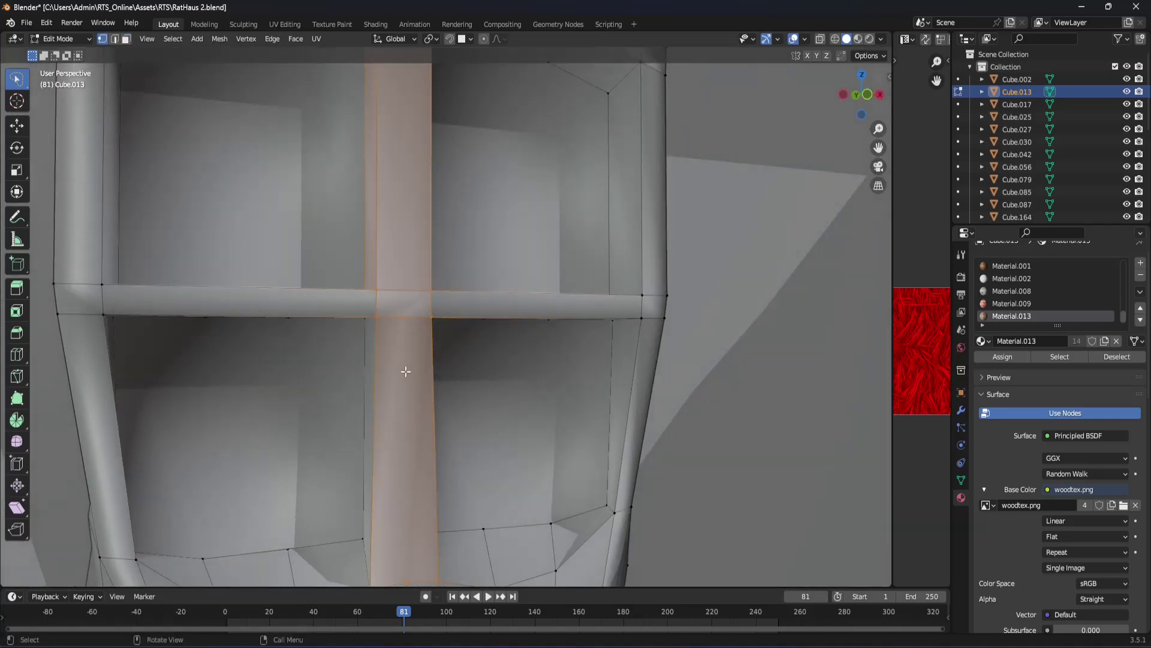
{"action": "left_click", "coordinate": [219, 39]}
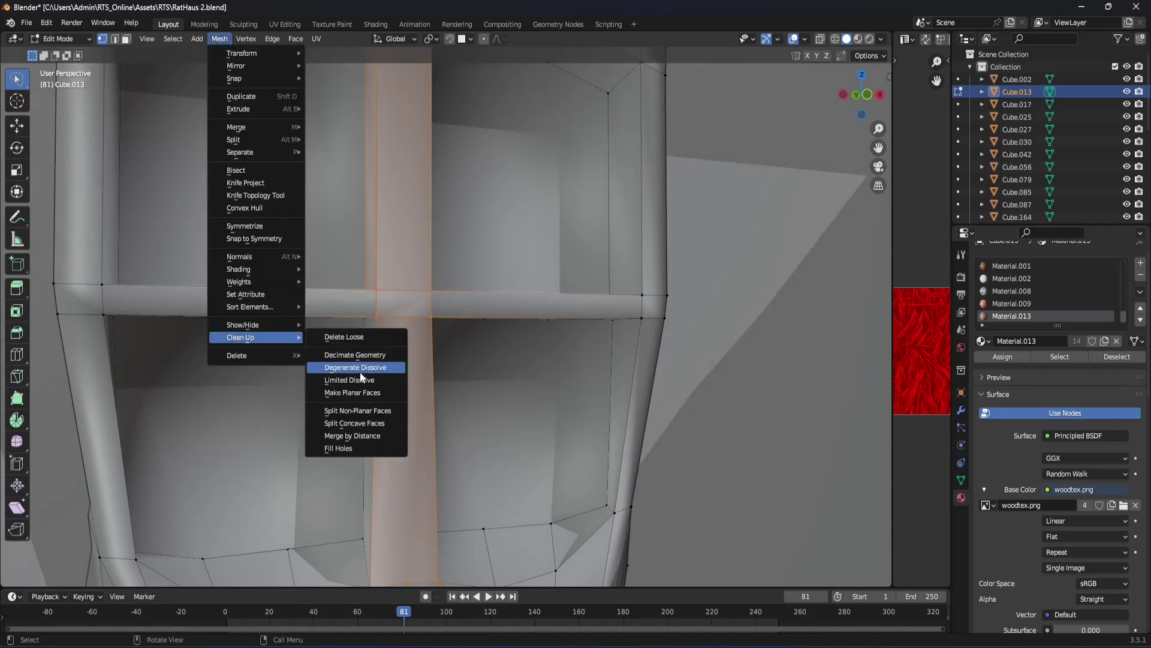
{"action": "left_click", "coordinate": [360, 375]}
{"action": "scroll", "coordinate": [413, 336], "scroll_direction": "down", "scroll_amount": 1}
{"action": "scroll", "coordinate": [389, 324], "scroll_direction": "down", "scroll_amount": 2}
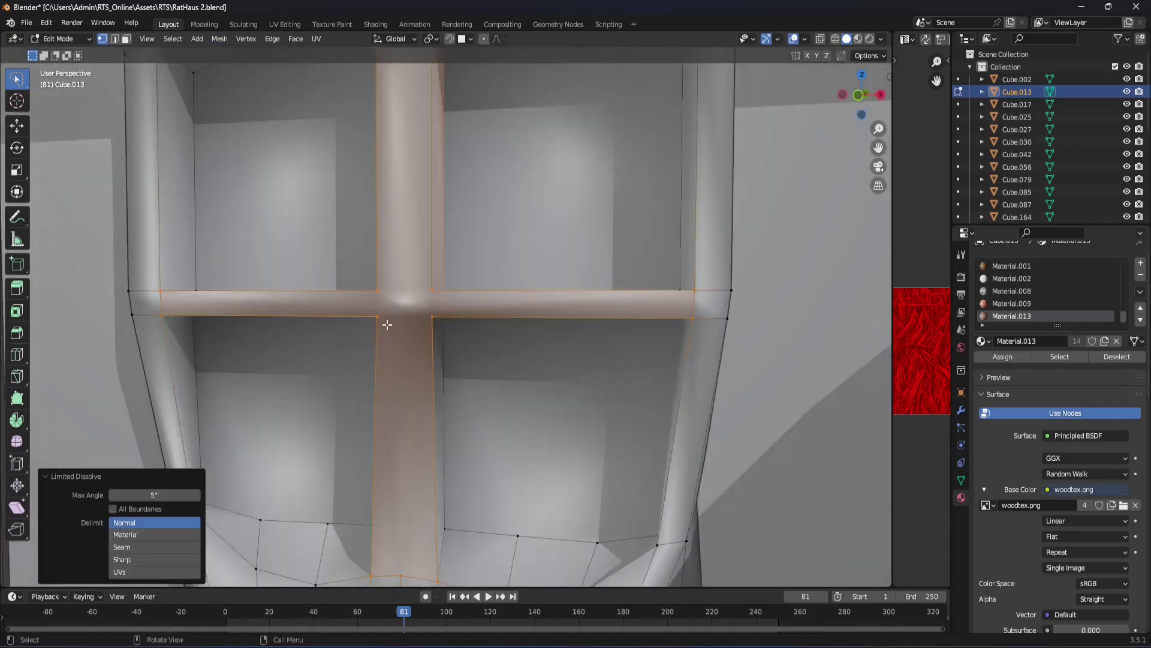
{"action": "scroll", "coordinate": [396, 354], "scroll_direction": "down", "scroll_amount": 3}
{"action": "middle_click_drag", "start_coordinate": [388, 376], "coordinate": [419, 381]}
{"action": "scroll", "coordinate": [409, 389], "scroll_direction": "up", "scroll_amount": 2}
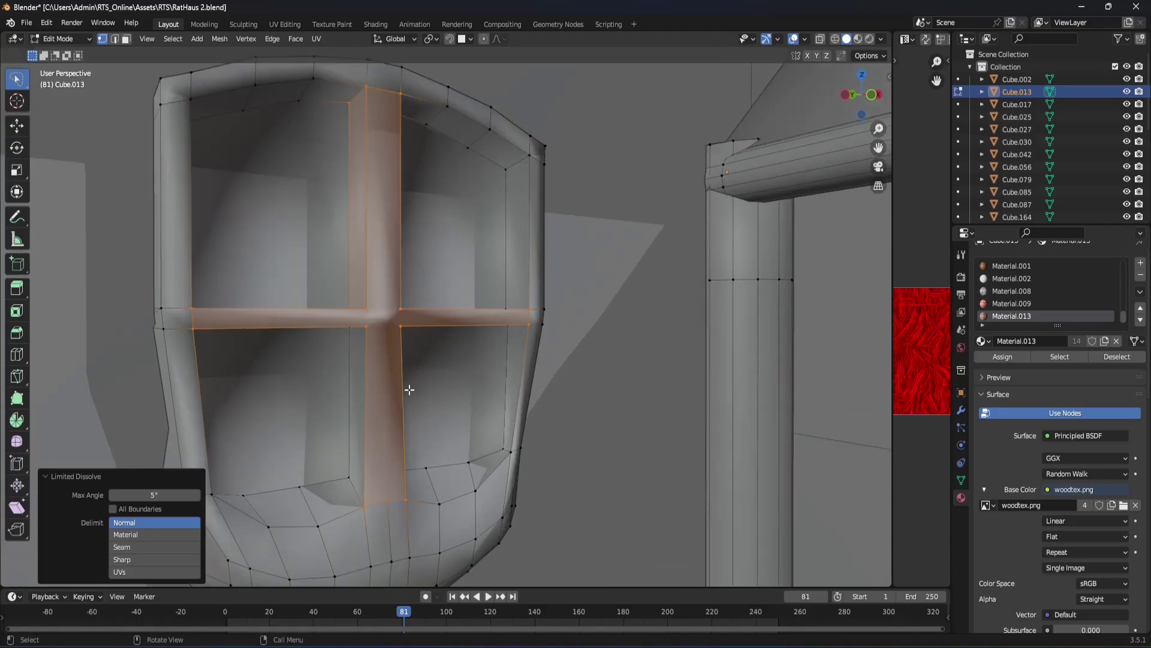
{"action": "scroll", "coordinate": [423, 381], "scroll_direction": "down", "scroll_amount": 2}
{"action": "scroll", "coordinate": [424, 381], "scroll_direction": "down", "scroll_amount": 3}
{"action": "scroll", "coordinate": [424, 380], "scroll_direction": "down", "scroll_amount": 3}
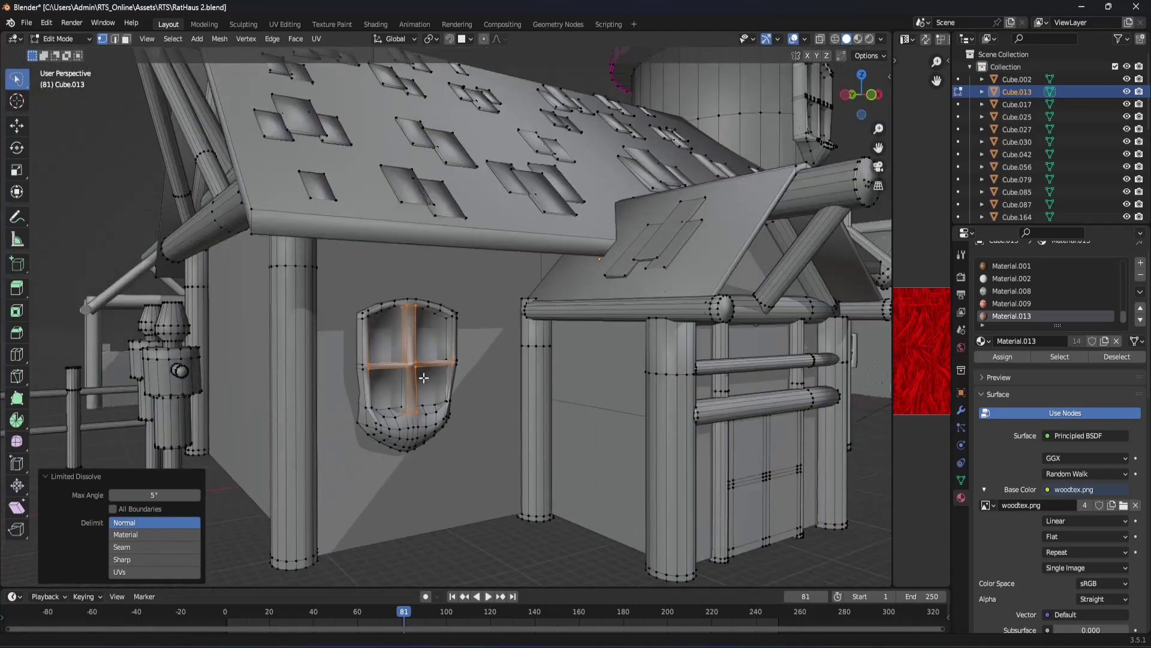
{"action": "mouse_move", "coordinate": [424, 381]}
{"action": "middle_mouse_down"}
{"action": "mouse_move", "coordinate": [480, 404]}
{"action": "mouse_move", "coordinate": [521, 384]}
{"action": "middle_mouse_up"}
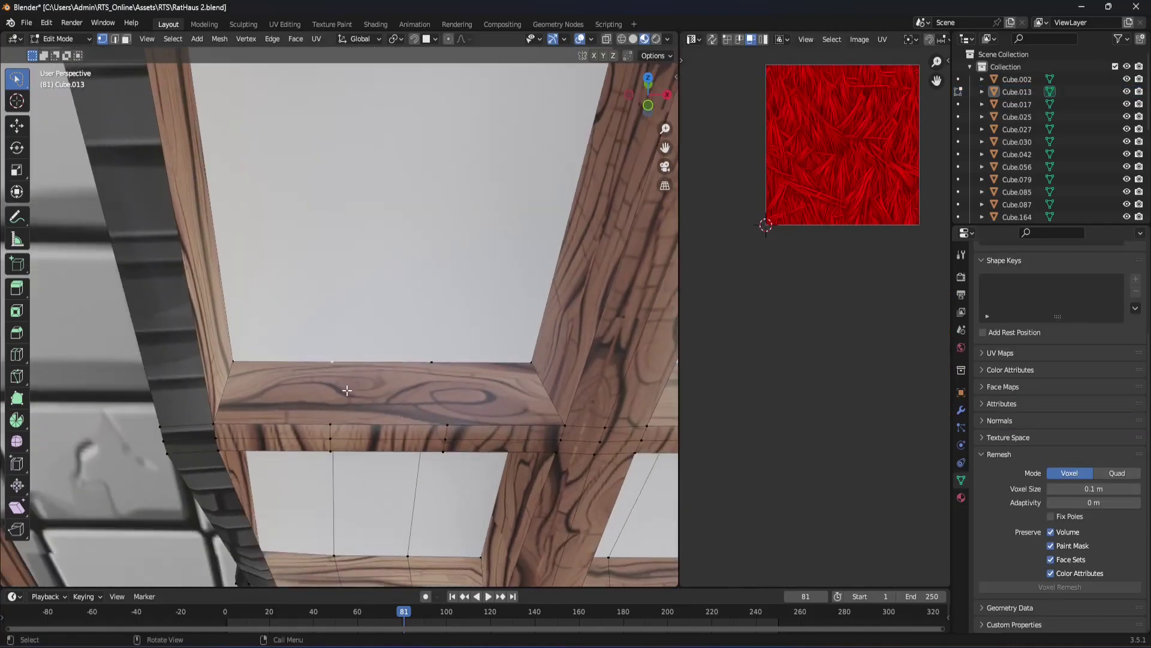
Step: Zoom in on the textured beam, check the Vertex context menu, then open Mesh > Delete
{"action": "scroll", "coordinate": [345, 364], "scroll_direction": "up", "scroll_amount": 2}
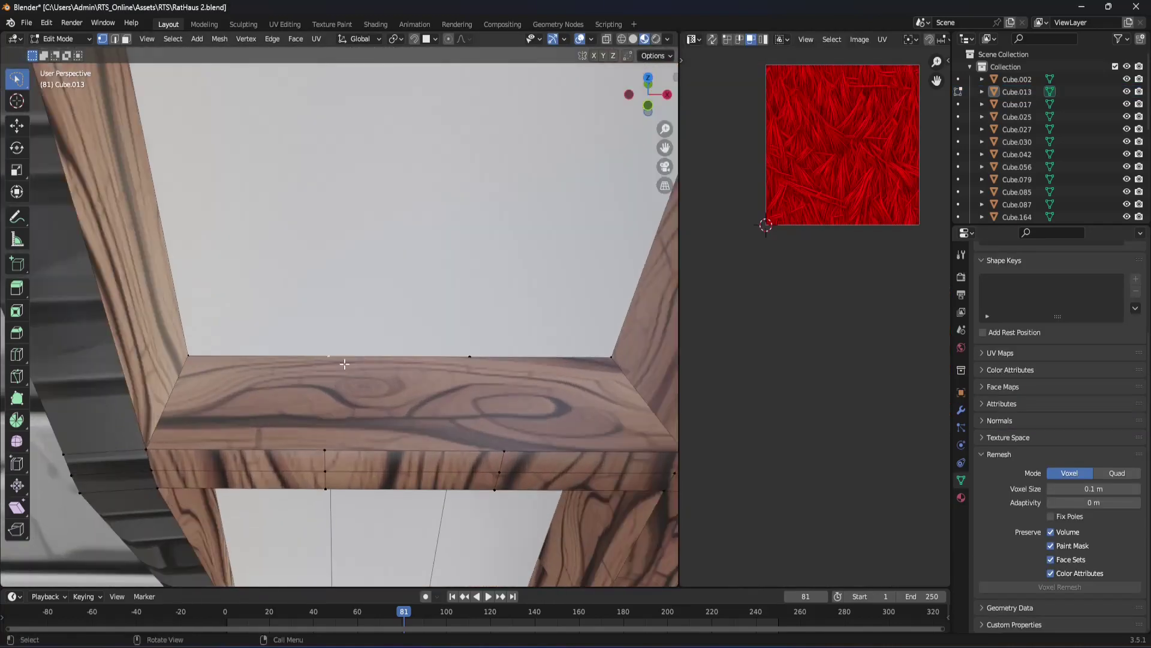
{"action": "scroll", "coordinate": [344, 364], "scroll_direction": "up", "scroll_amount": 1}
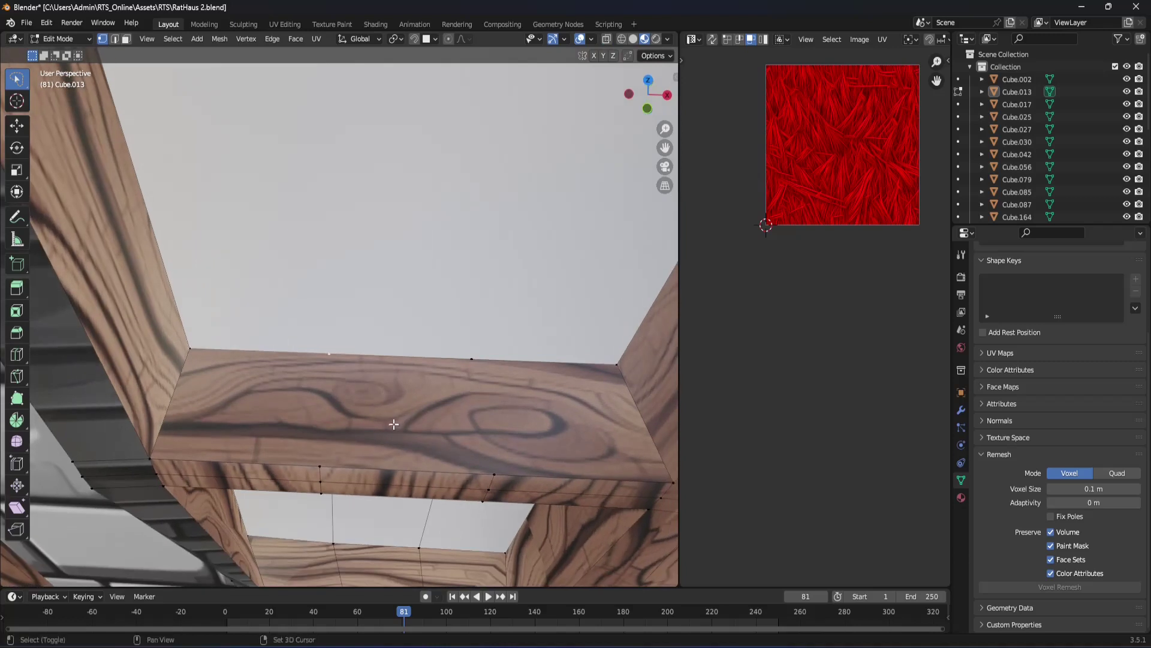
{"action": "scroll", "coordinate": [378, 410], "scroll_direction": "down", "scroll_amount": 1}
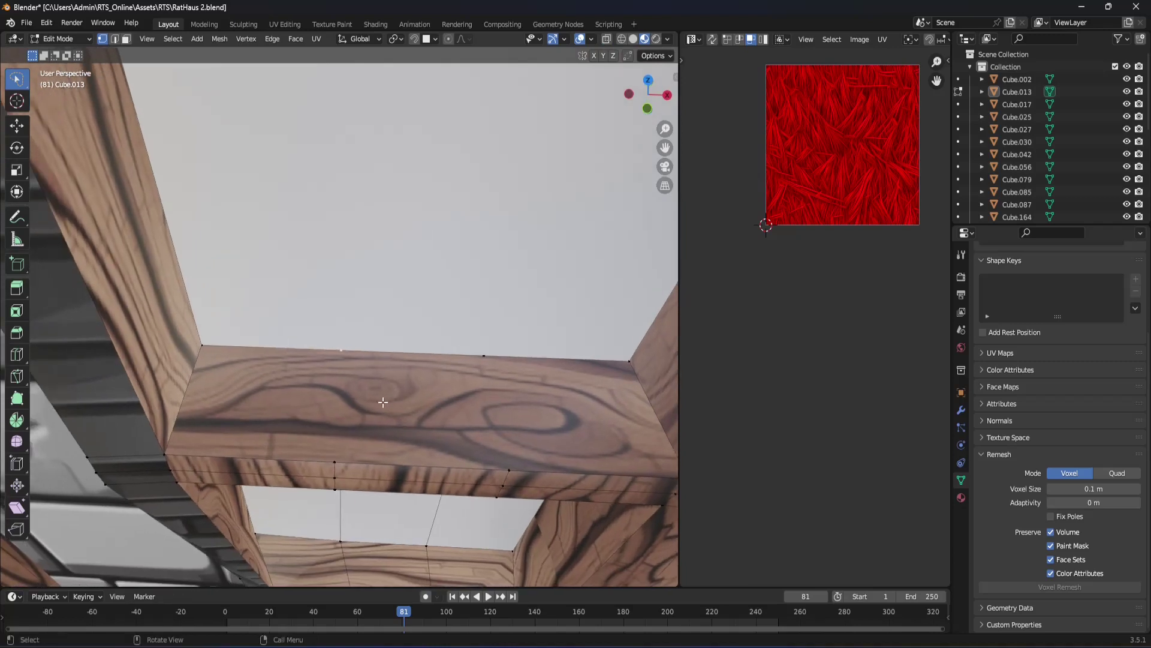
{"action": "scroll", "coordinate": [378, 410], "scroll_direction": "down", "scroll_amount": 1}
{"action": "scroll", "coordinate": [369, 400], "scroll_direction": "down", "scroll_amount": 1}
{"action": "scroll", "coordinate": [354, 417], "scroll_direction": "up", "scroll_amount": 2}
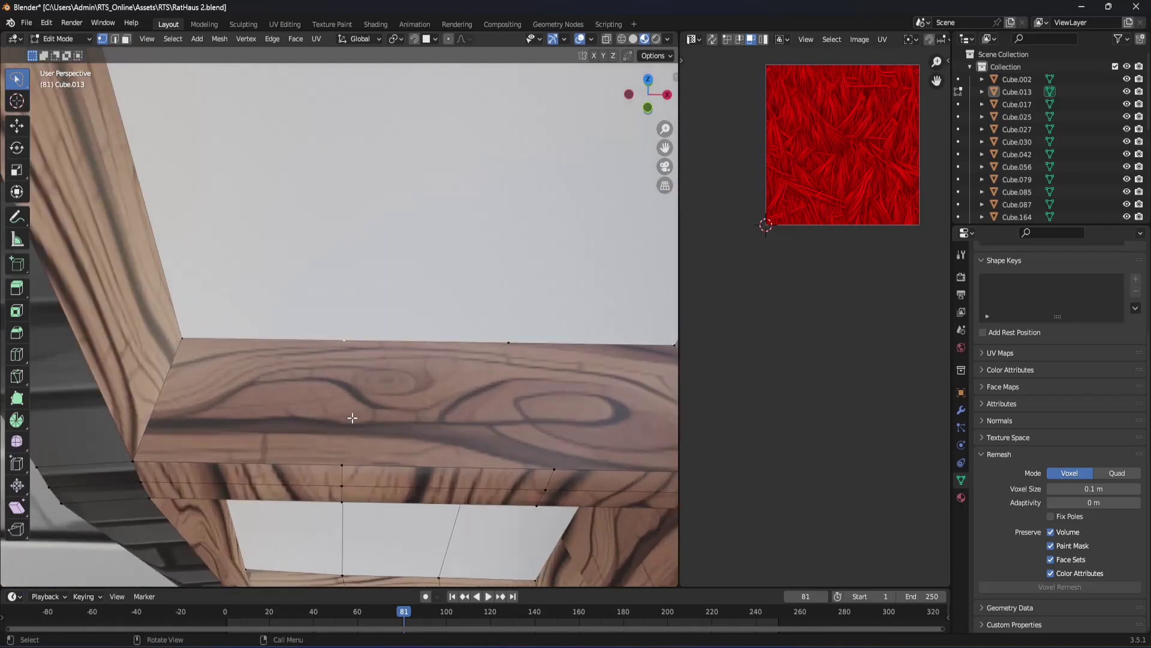
{"action": "scroll", "coordinate": [354, 414], "scroll_direction": "down", "scroll_amount": 1}
{"action": "scroll", "coordinate": [353, 410], "scroll_direction": "down", "scroll_amount": 1}
{"action": "scroll", "coordinate": [354, 411], "scroll_direction": "up", "scroll_amount": 1}
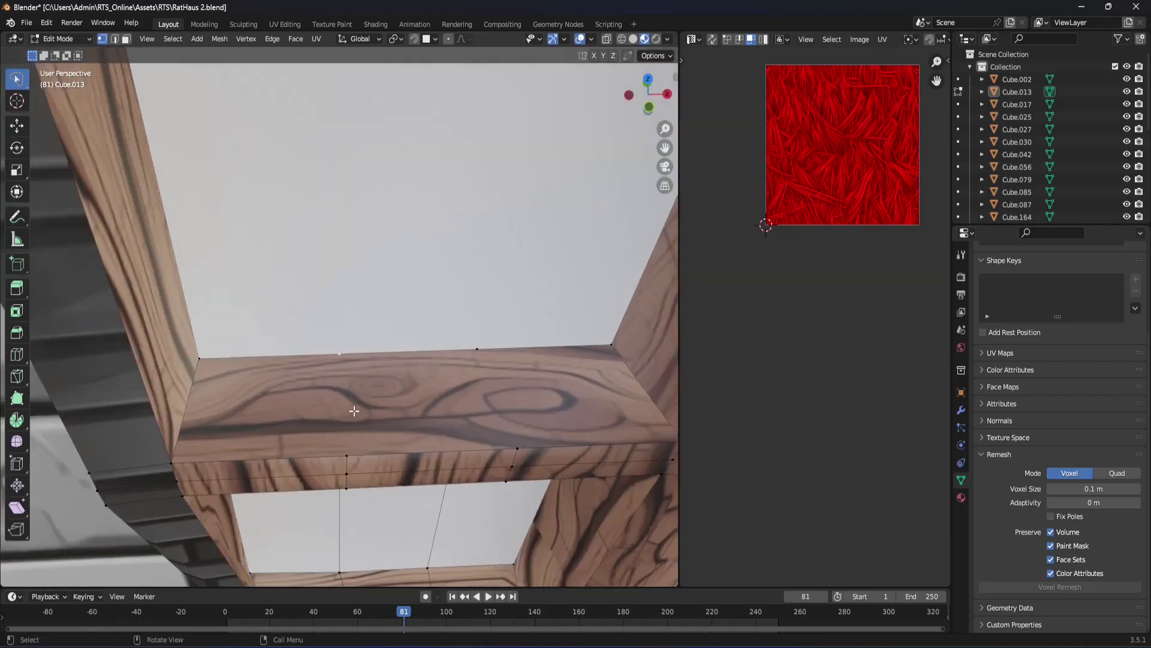
{"action": "scroll", "coordinate": [354, 410], "scroll_direction": "down", "scroll_amount": 1, "text": "shift"}
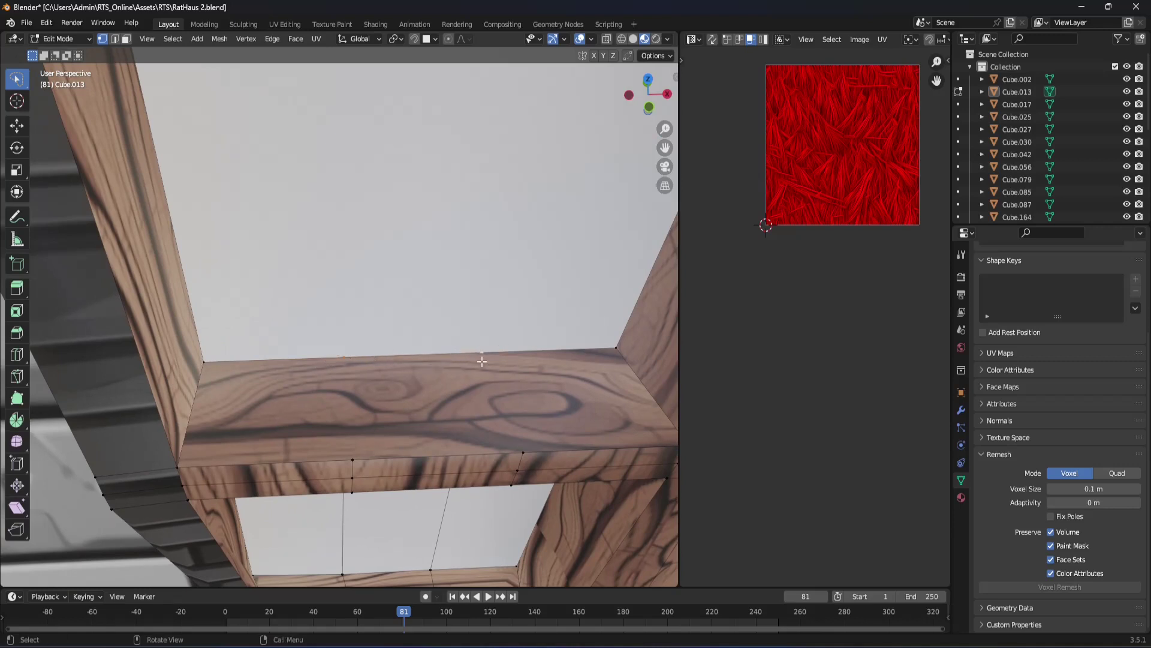
{"action": "right_click", "coordinate": [444, 365]}
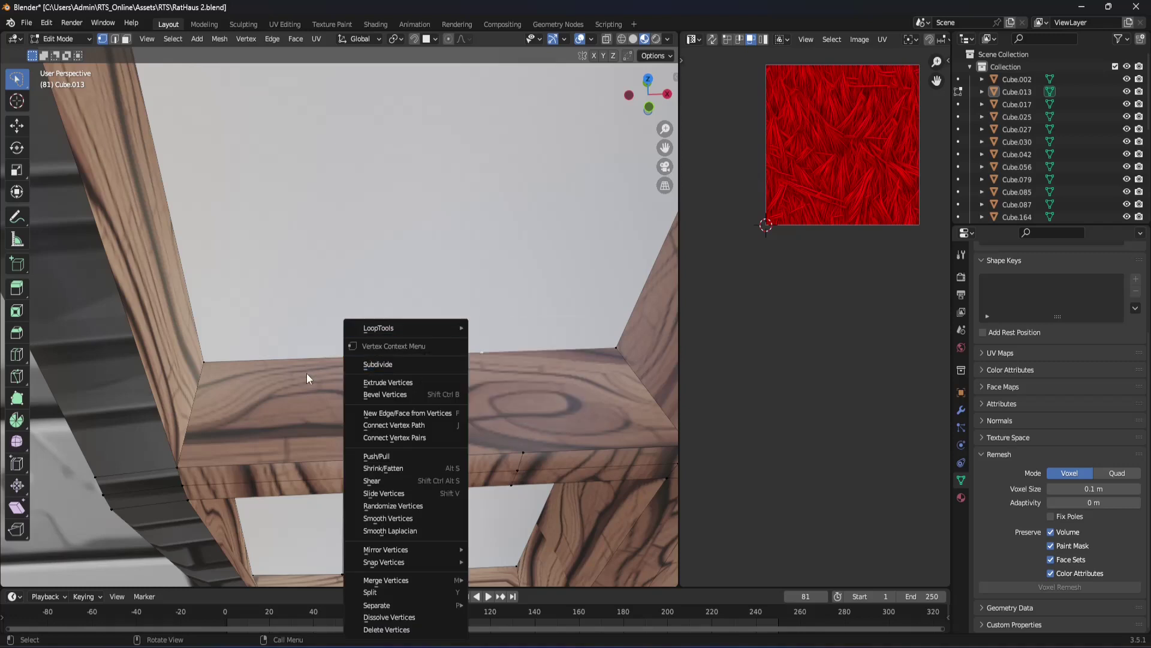
{"action": "key", "text": "Escape"}
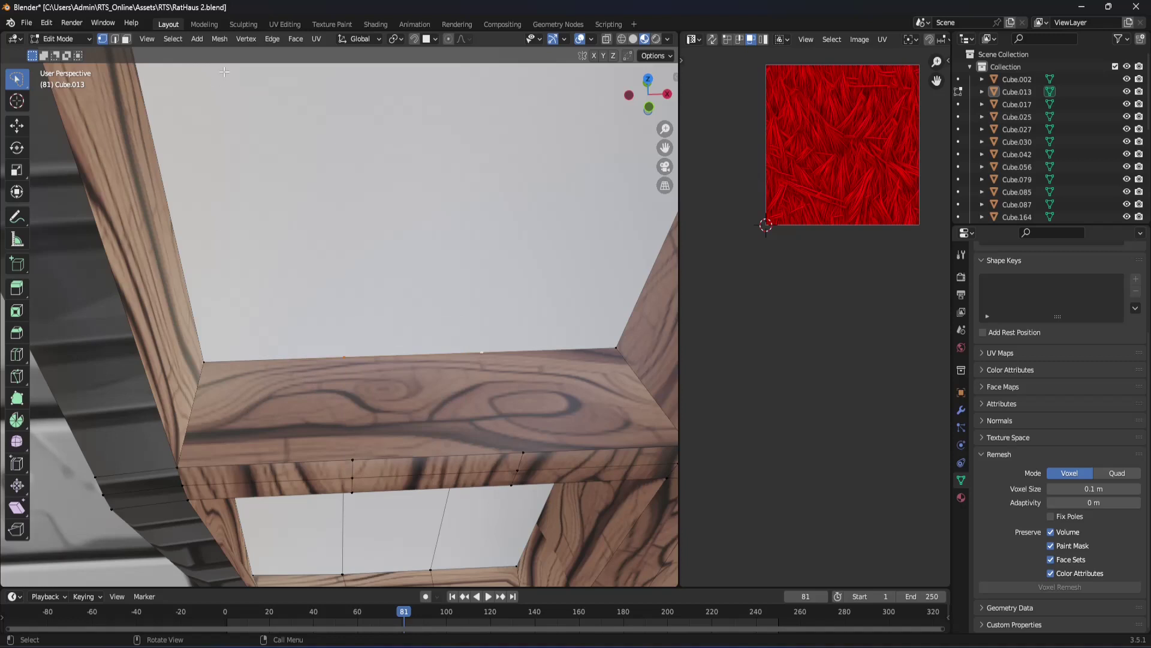
{"action": "left_click", "coordinate": [246, 38]}
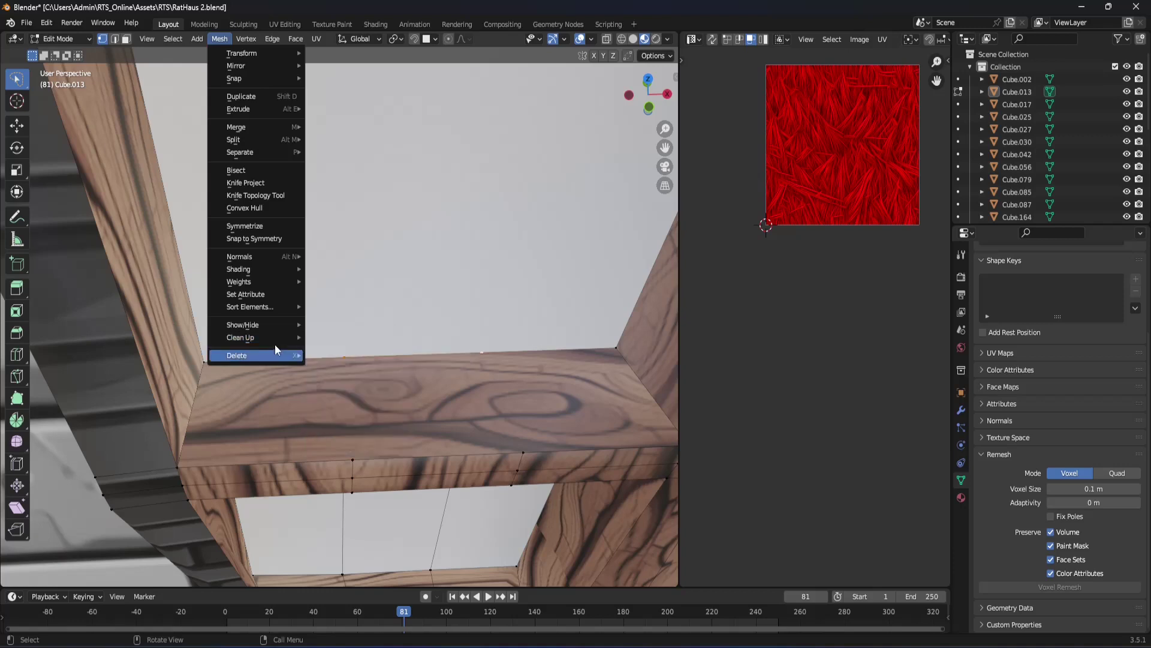
{"action": "mouse_move", "coordinate": [239, 355]}
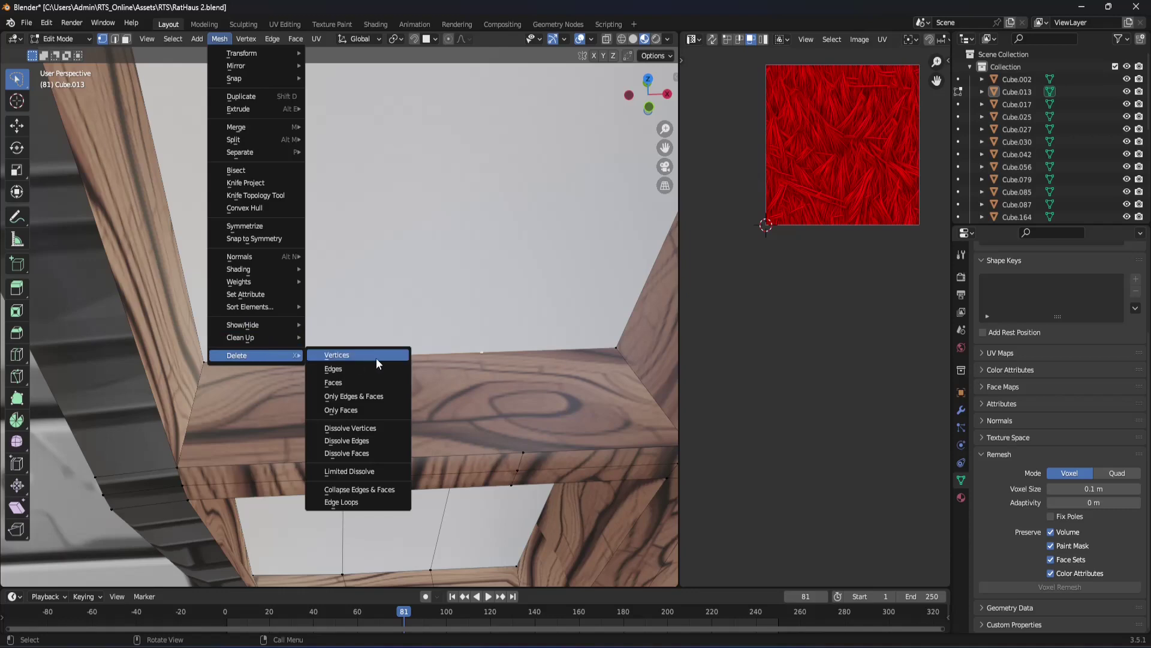
Step: Undo a vertex deletion and merge the beam vertices at the last-selected one
{"action": "left_click", "coordinate": [352, 360]}
{"action": "key", "text": "ctrl+z"}
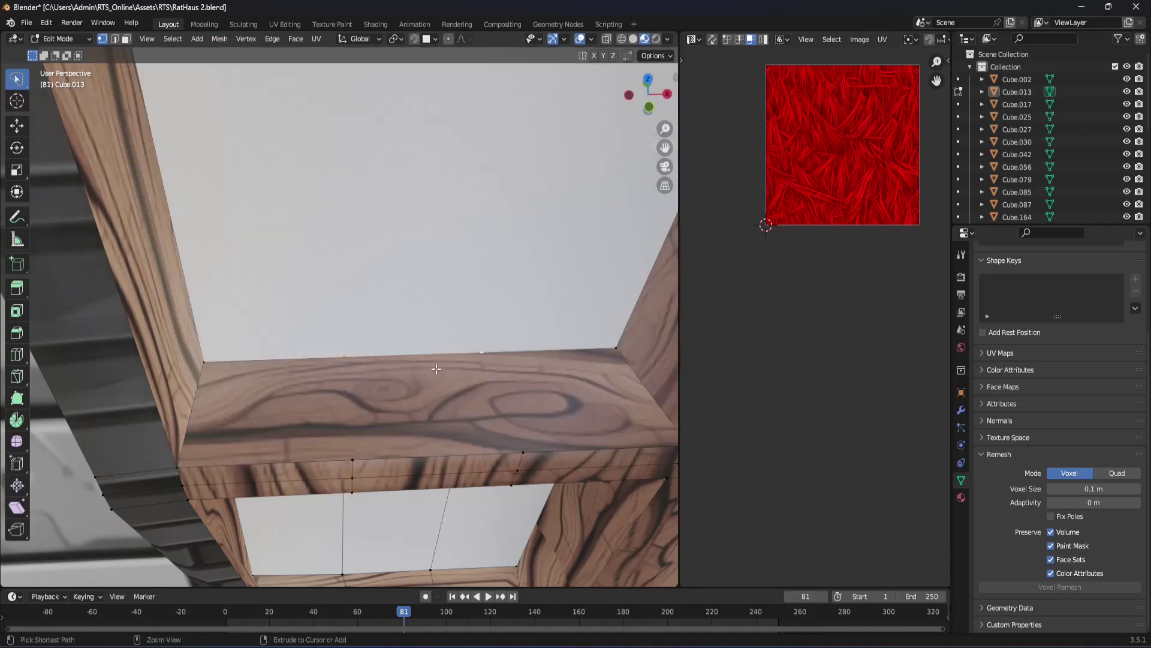
{"action": "left_click", "coordinate": [473, 354], "text": "shift"}
{"action": "middle_click_drag", "start_coordinate": [239, 366], "coordinate": [316, 396]}
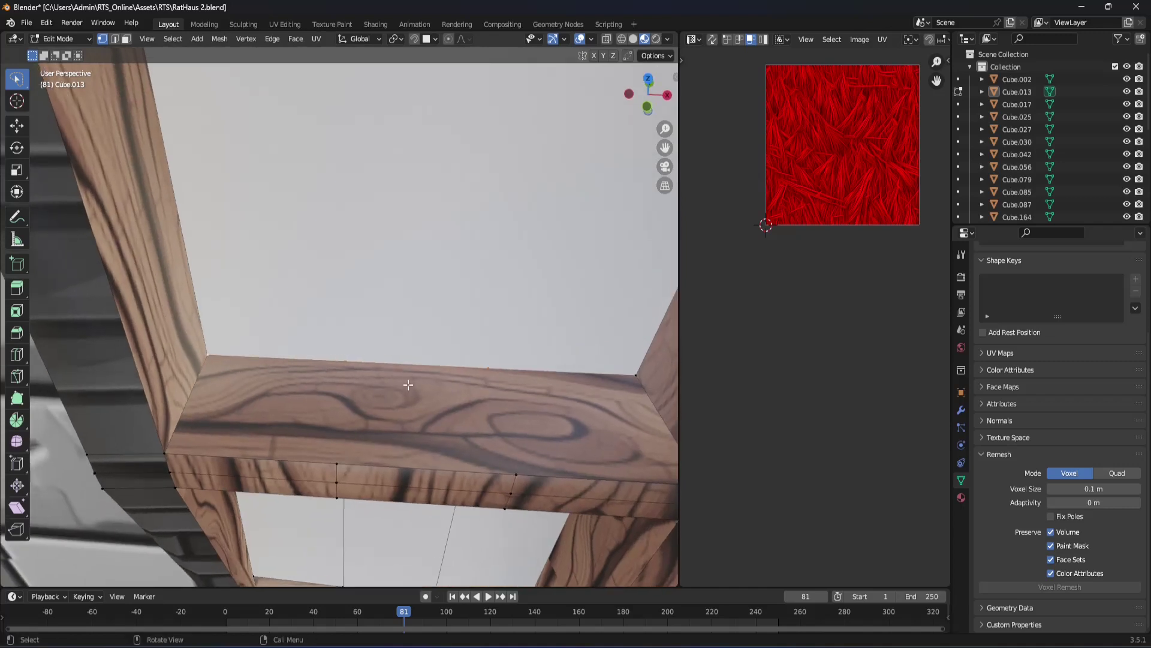
{"action": "key", "text": "m"}
{"action": "left_click", "coordinate": [369, 436]}
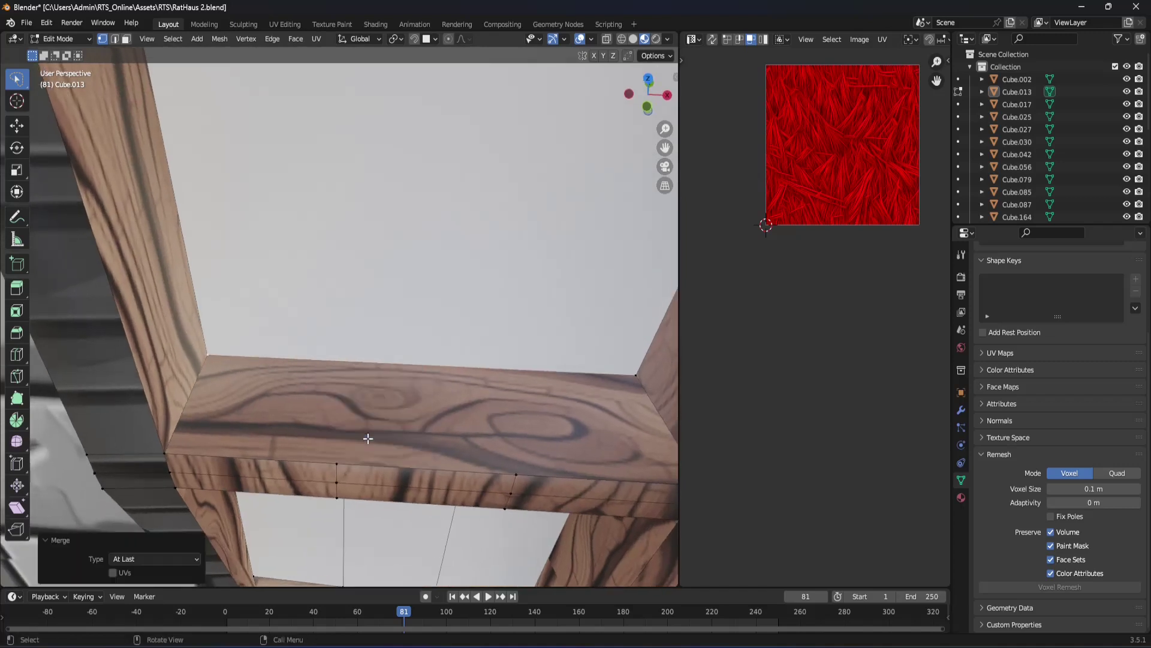
Step: Try merging more beam vertices onto the left corner vertex, then undo it
{"action": "middle_click_drag", "start_coordinate": [320, 419], "coordinate": [331, 400]}
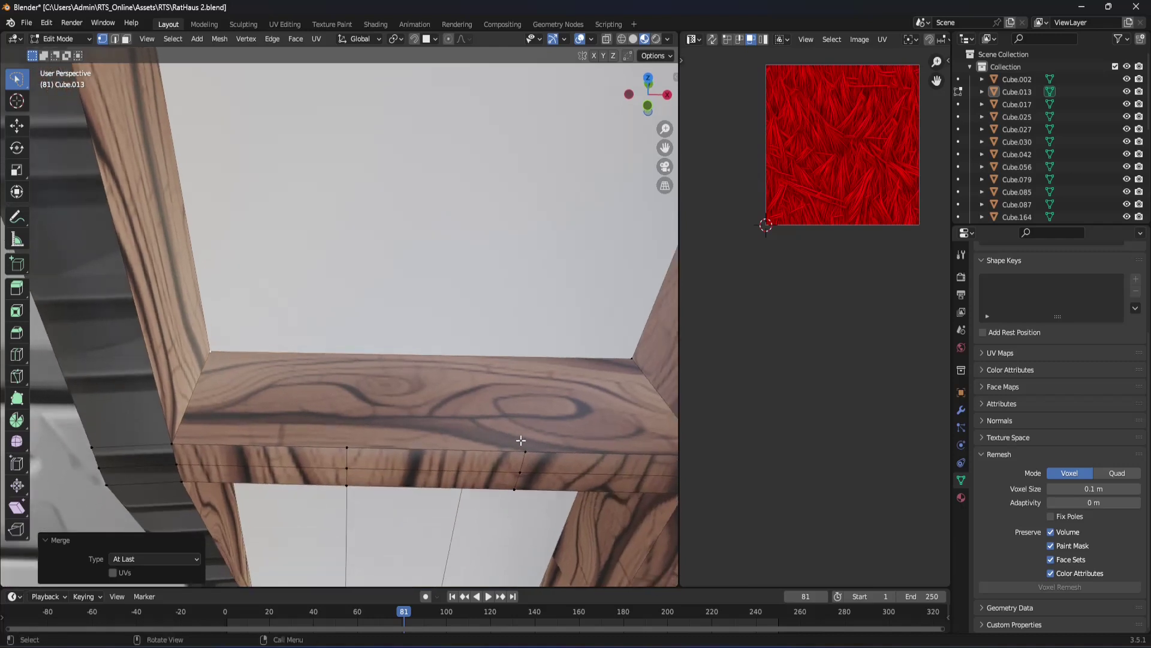
{"action": "left_click", "coordinate": [521, 447]}
{"action": "middle_click_drag", "start_coordinate": [398, 451], "coordinate": [377, 381]}
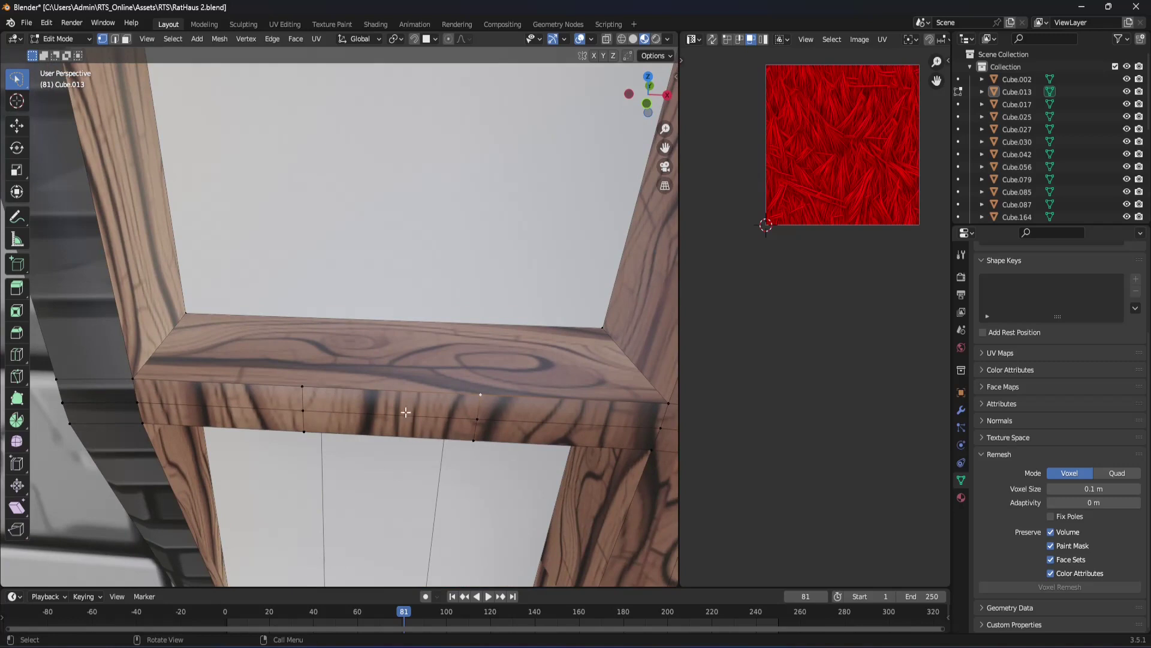
{"action": "left_click", "coordinate": [311, 385], "text": "shift"}
{"action": "left_click", "coordinate": [123, 375], "text": "shift"}
{"action": "key", "text": "m"}
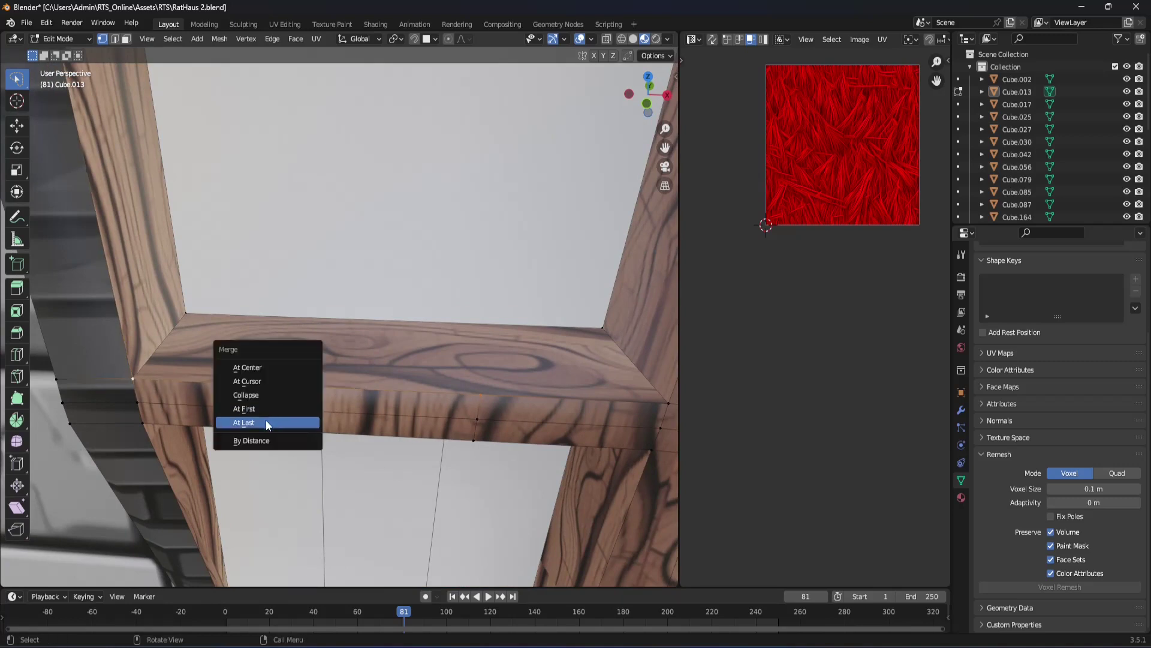
{"action": "left_click", "coordinate": [267, 422]}
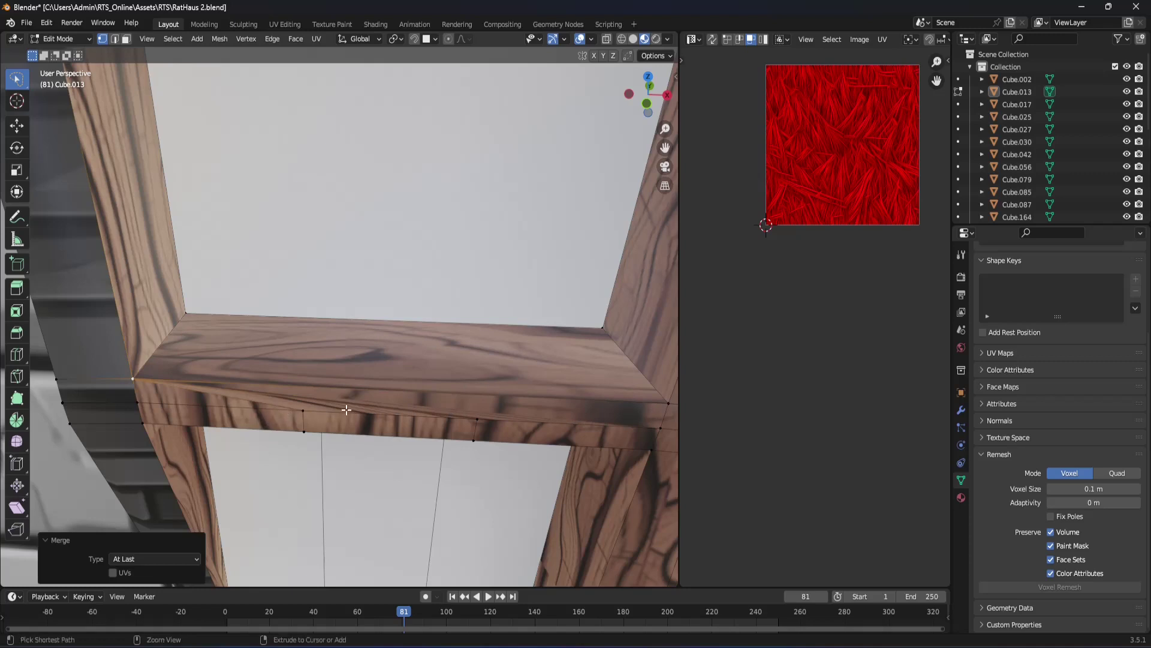
{"action": "key", "text": "ctrl+z"}
{"action": "middle_click_drag", "start_coordinate": [480, 394], "coordinate": [361, 406]}
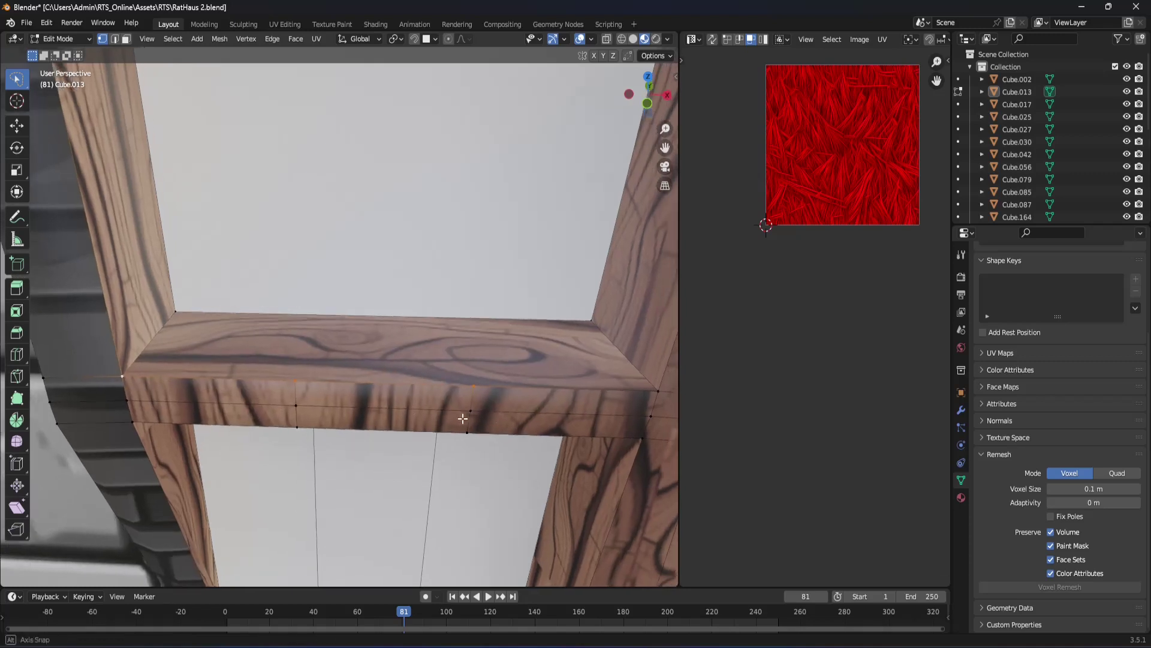
Step: Dissolve the four front faces of the horizontal beam into one face
{"action": "key", "text": "3"}
{"action": "left_click", "coordinate": [266, 405]}
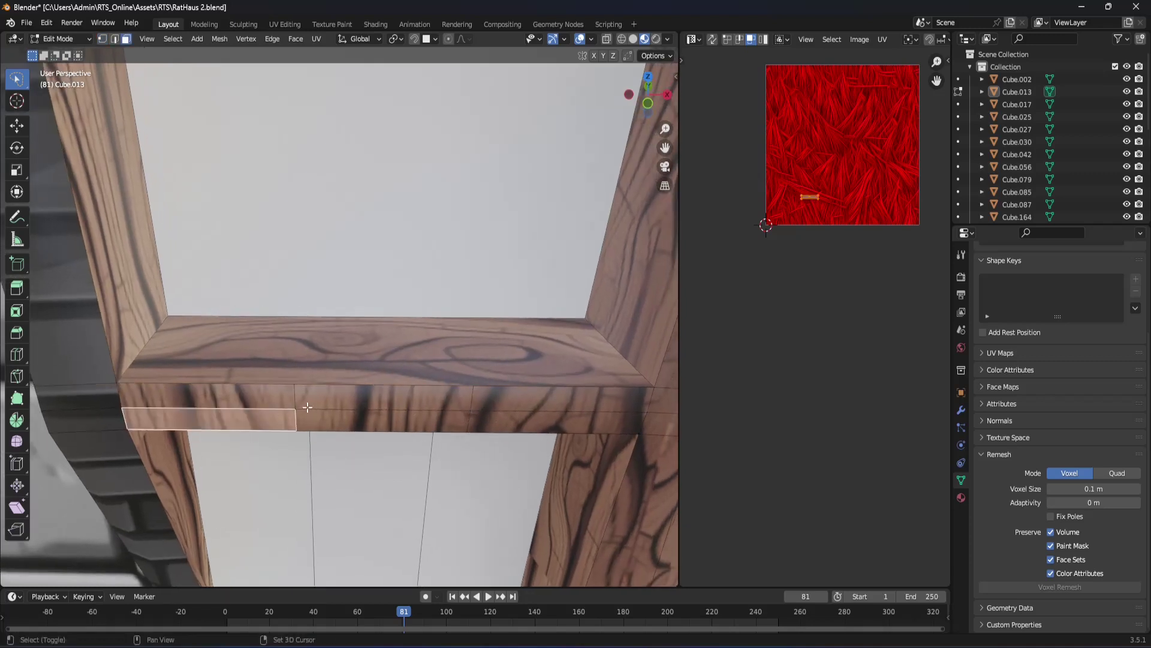
{"action": "left_click", "coordinate": [308, 407], "text": "shift"}
{"action": "left_click", "coordinate": [515, 423], "text": "shift"}
{"action": "left_click", "coordinate": [528, 399], "text": "shift"}
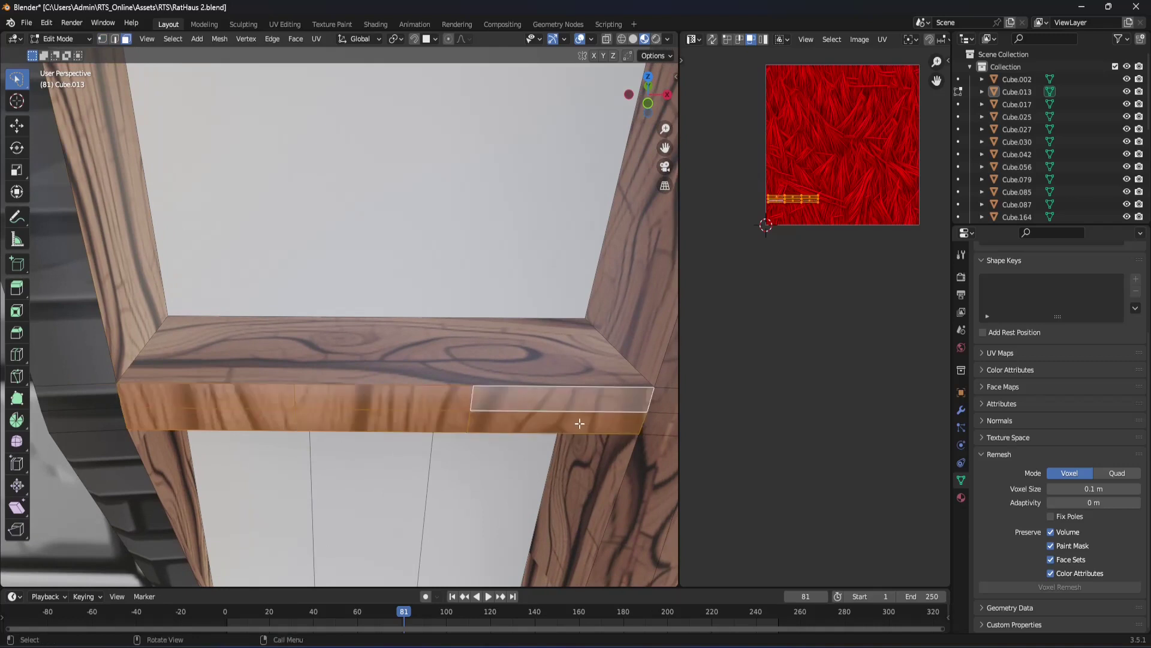
{"action": "middle_click_drag", "start_coordinate": [527, 399], "coordinate": [542, 417]}
{"action": "key", "text": "ctrl+x"}
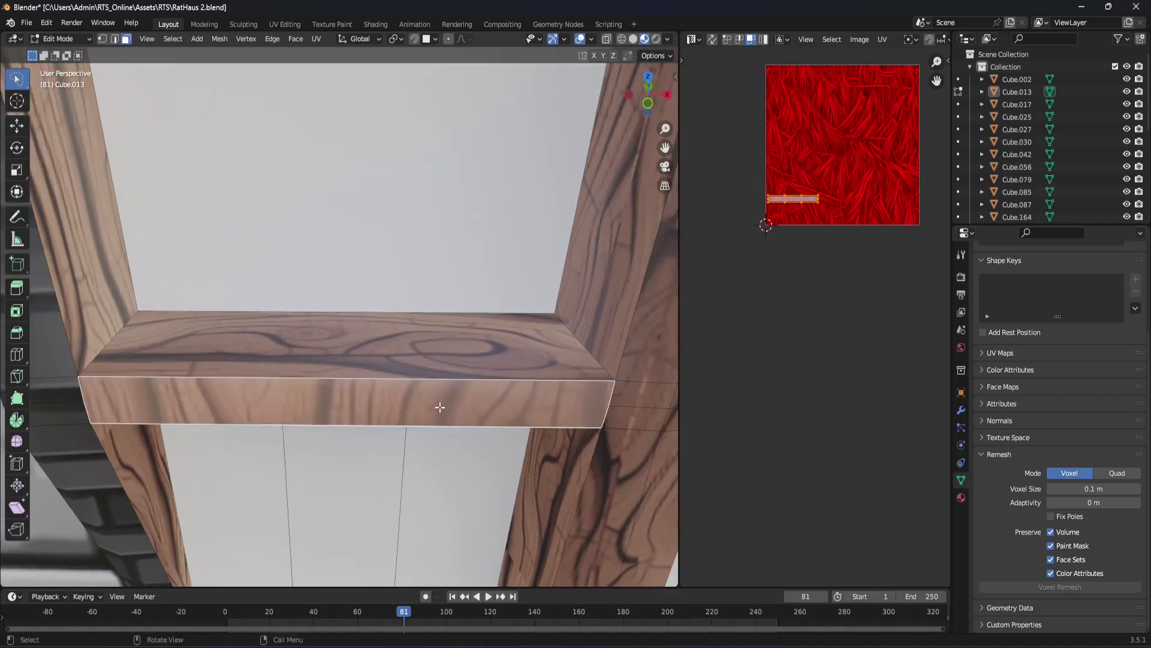
Step: Undo a stray vertex merge on the beam's left end and check auto-merge and UV options
{"action": "key", "text": "1"}
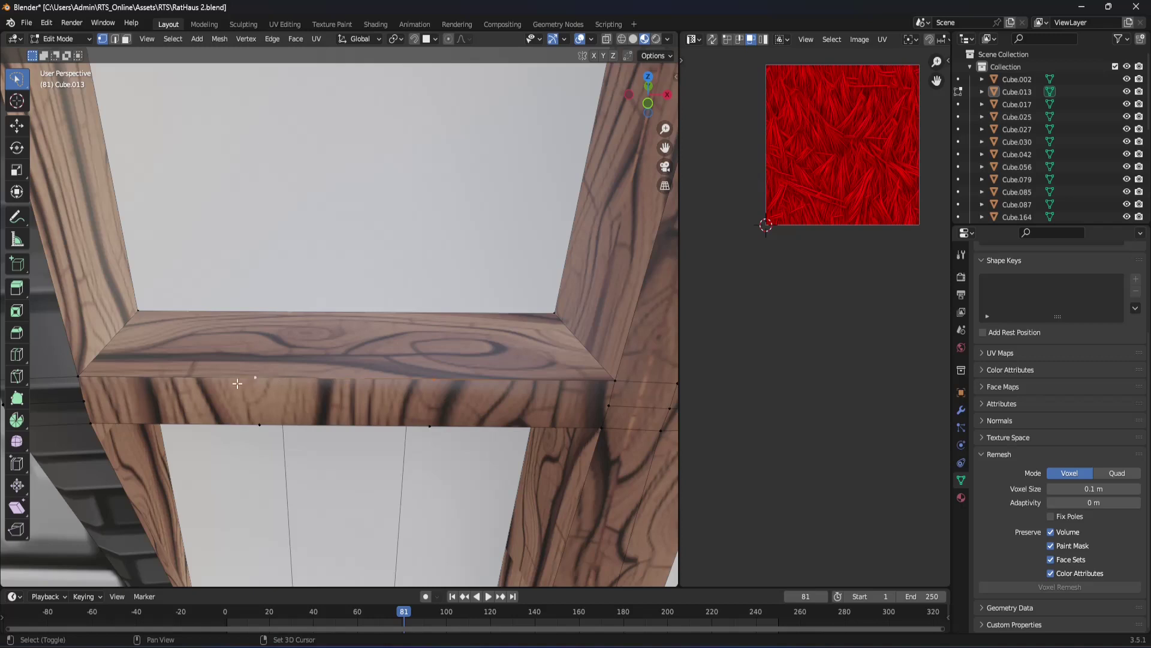
{"action": "left_click", "coordinate": [67, 373], "text": "shift"}
{"action": "key", "text": "m"}
{"action": "left_click", "coordinate": [138, 388]}
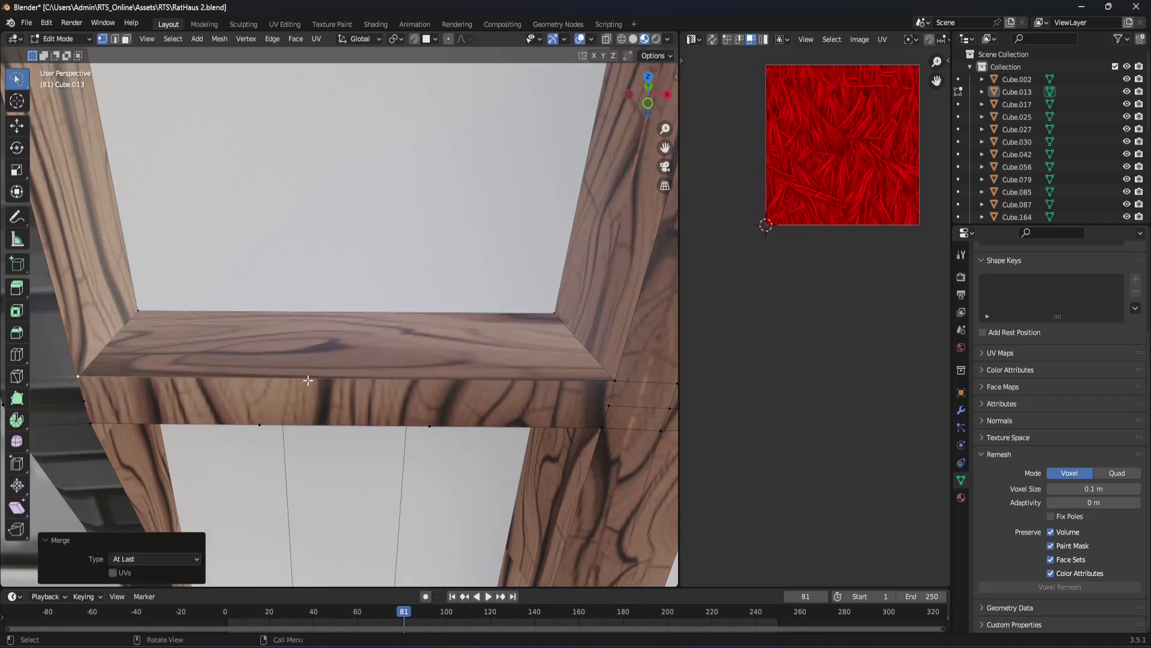
{"action": "key", "text": "ctrl+z"}
{"action": "left_click", "coordinate": [403, 382]}
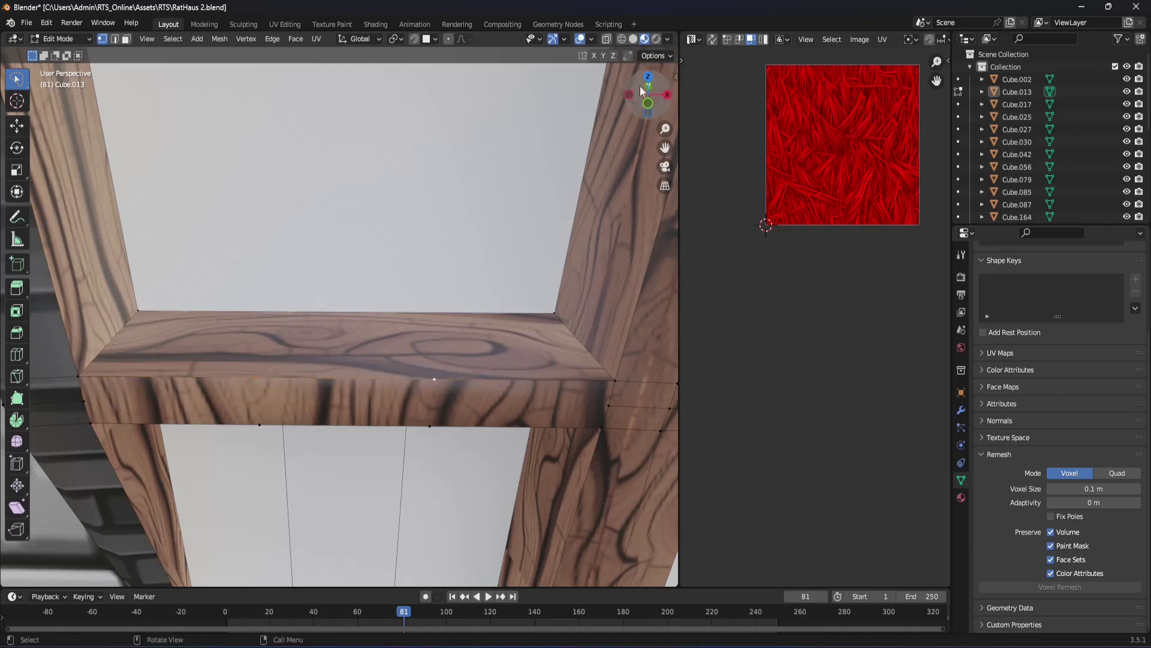
{"action": "left_click", "coordinate": [671, 56]}
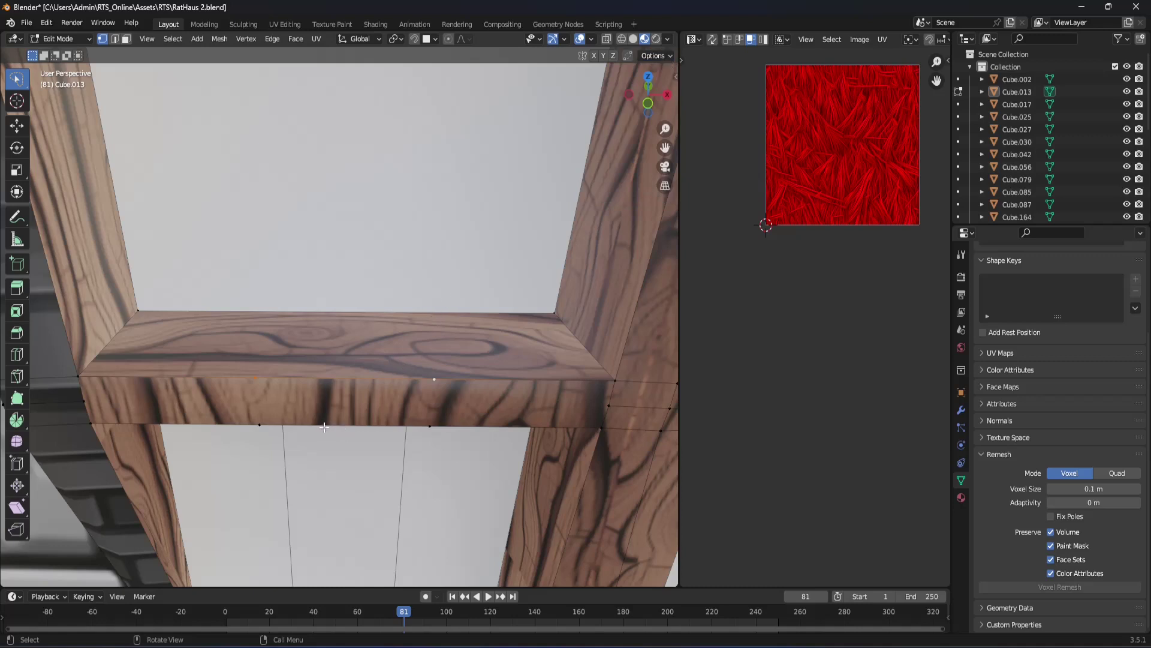
Step: Merge the stray vertices at the beam junction and on its lower edge at their centre
{"action": "key", "text": "m"}
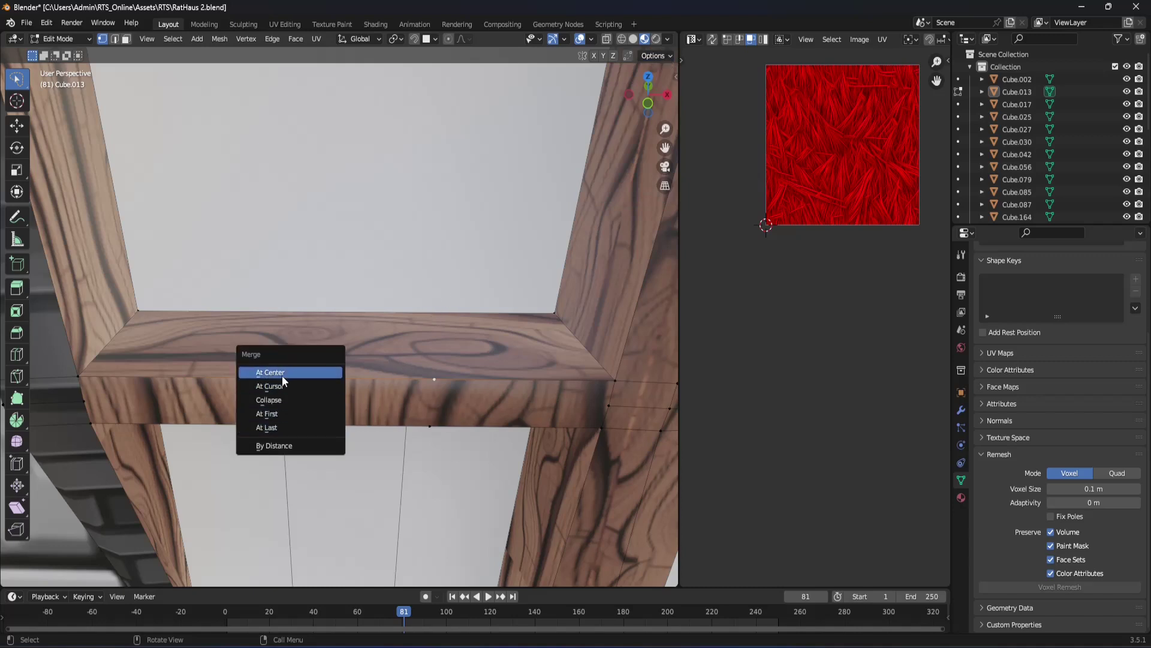
{"action": "left_click", "coordinate": [282, 376]}
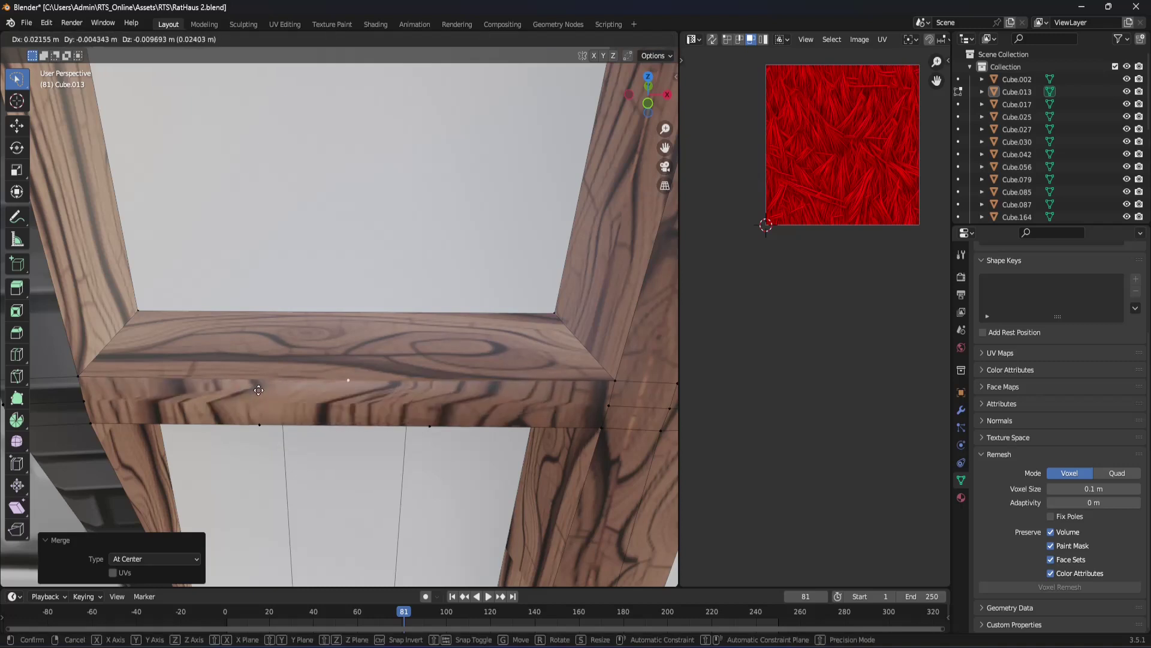
{"action": "left_click", "coordinate": [271, 424]}
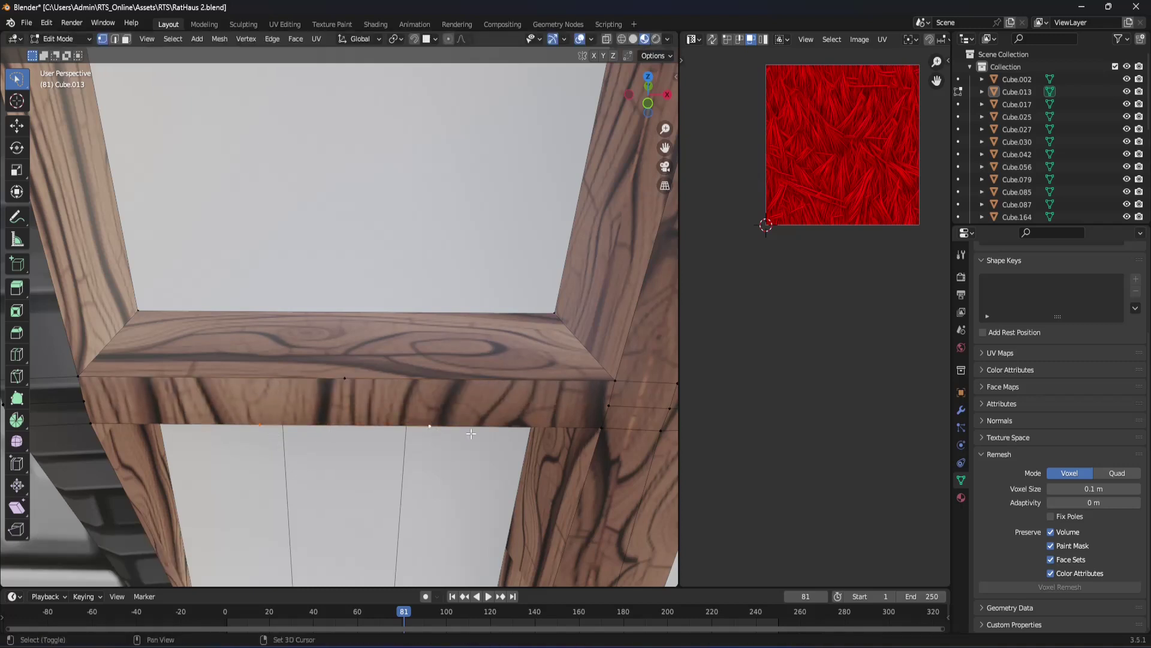
{"action": "key", "text": "m"}
{"action": "left_click", "coordinate": [498, 433]}
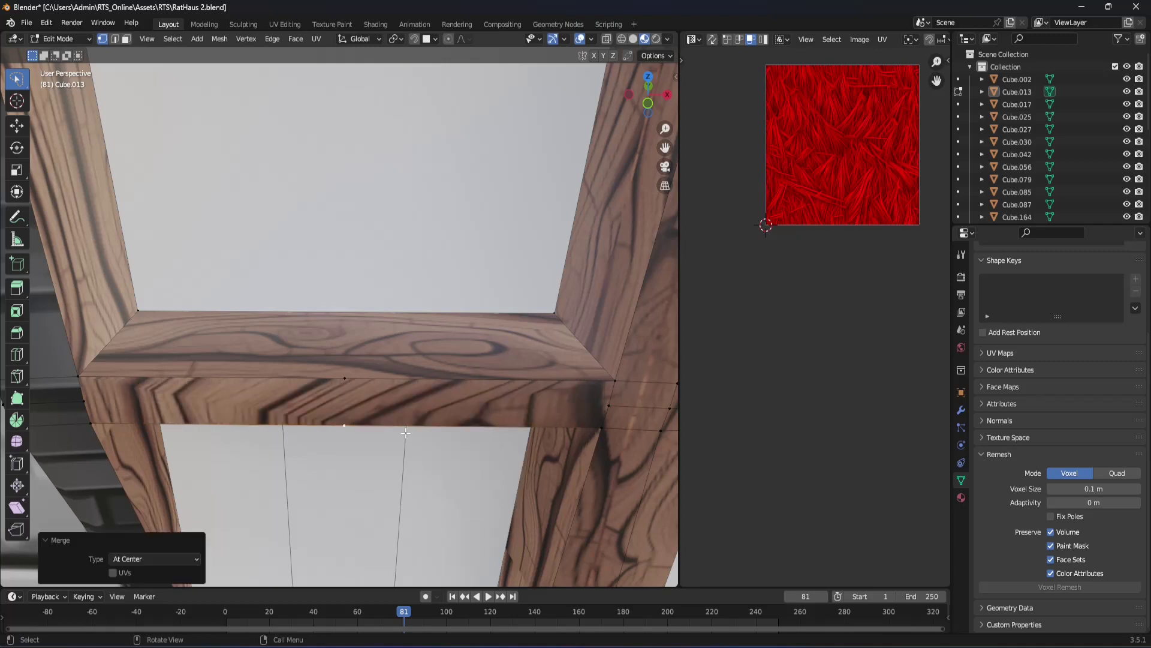
Step: Merge the vertex pair at the beam's left end into a single vertex
{"action": "middle_click_drag", "start_coordinate": [624, 434], "coordinate": [154, 412], "text": "shift"}
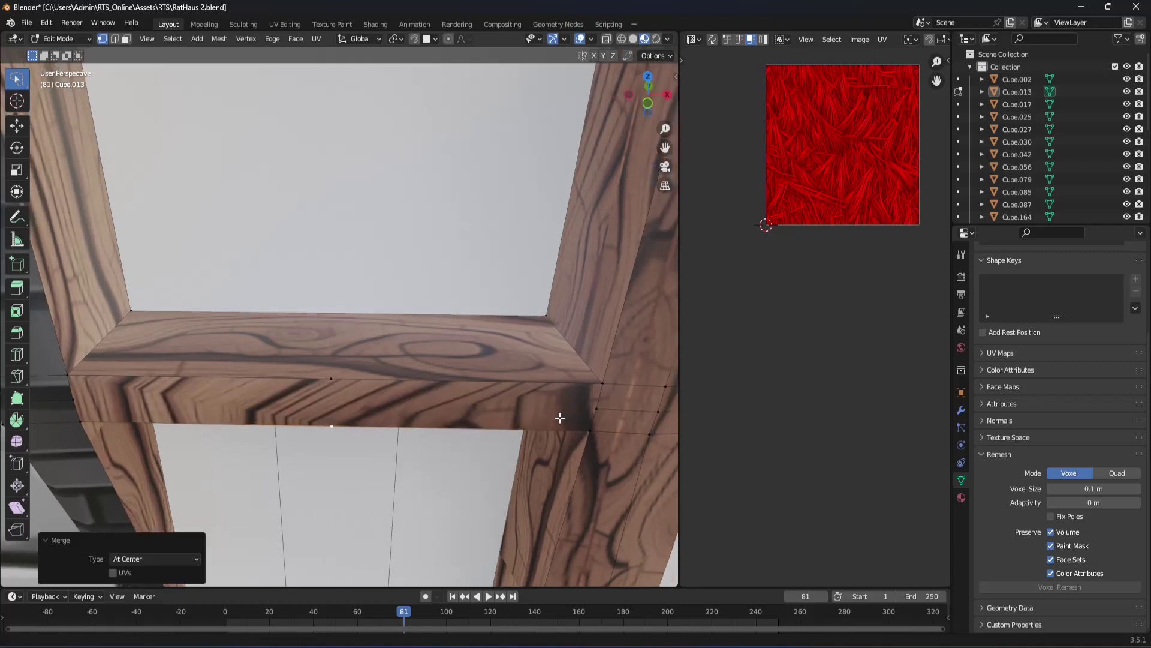
{"action": "left_click", "coordinate": [75, 401]}
{"action": "middle_click_drag", "start_coordinate": [75, 401], "coordinate": [174, 406], "text": "shift"}
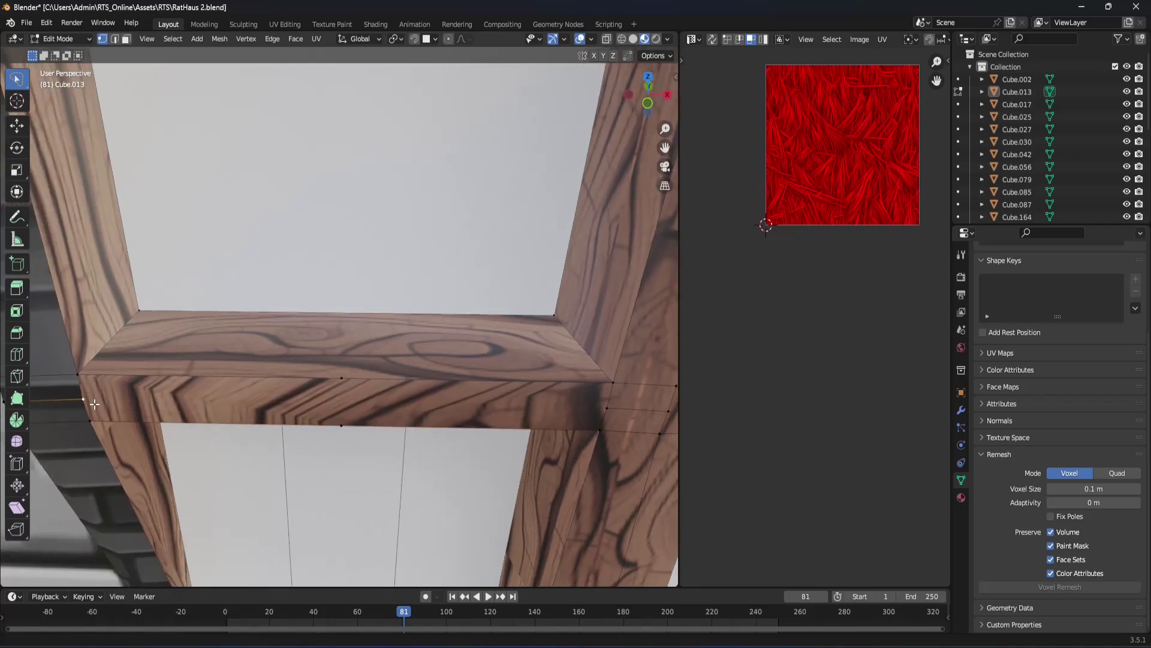
{"action": "left_click", "coordinate": [155, 391], "text": "shift"}
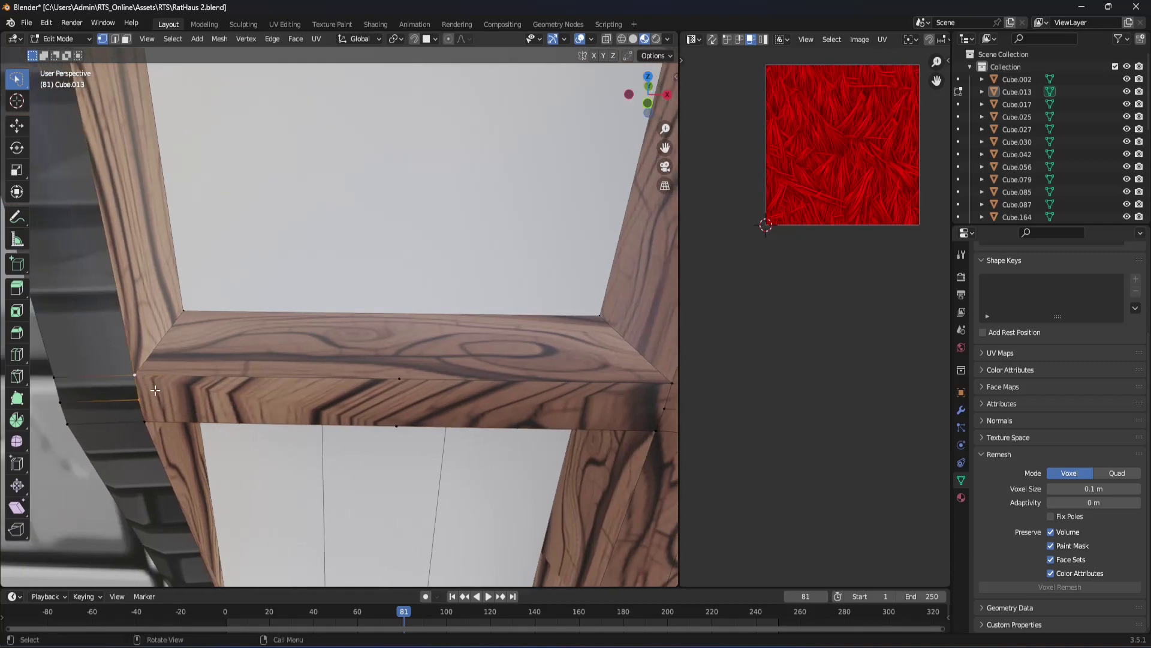
{"action": "key", "text": "m"}
{"action": "left_click", "coordinate": [132, 442]}
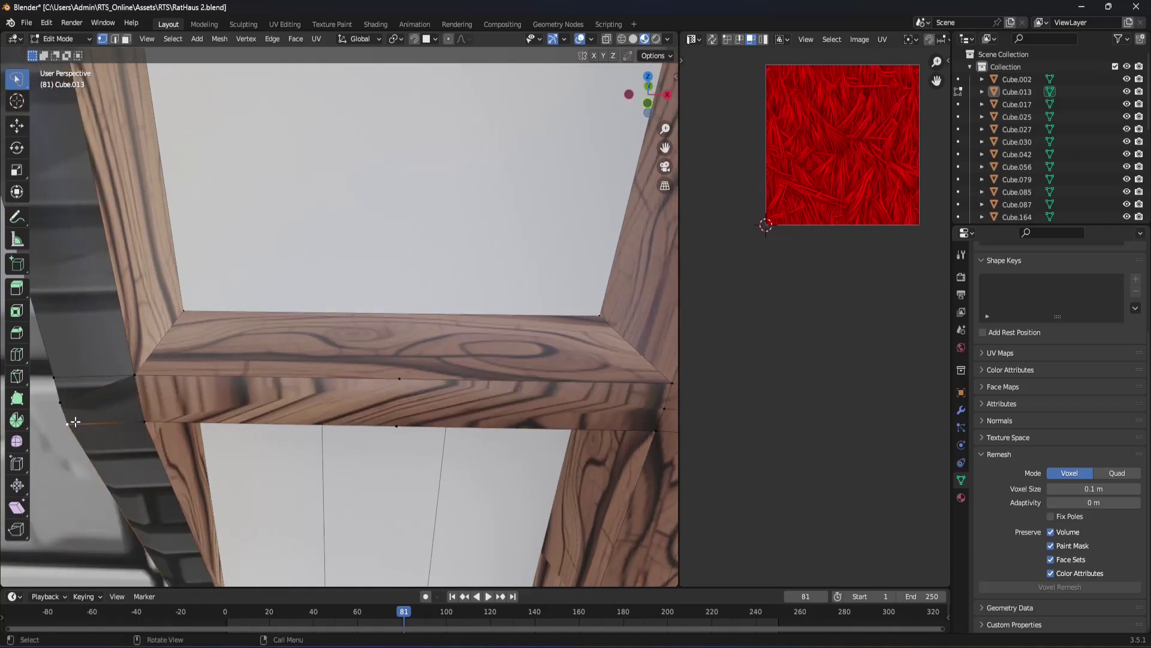
{"action": "key", "text": "m"}
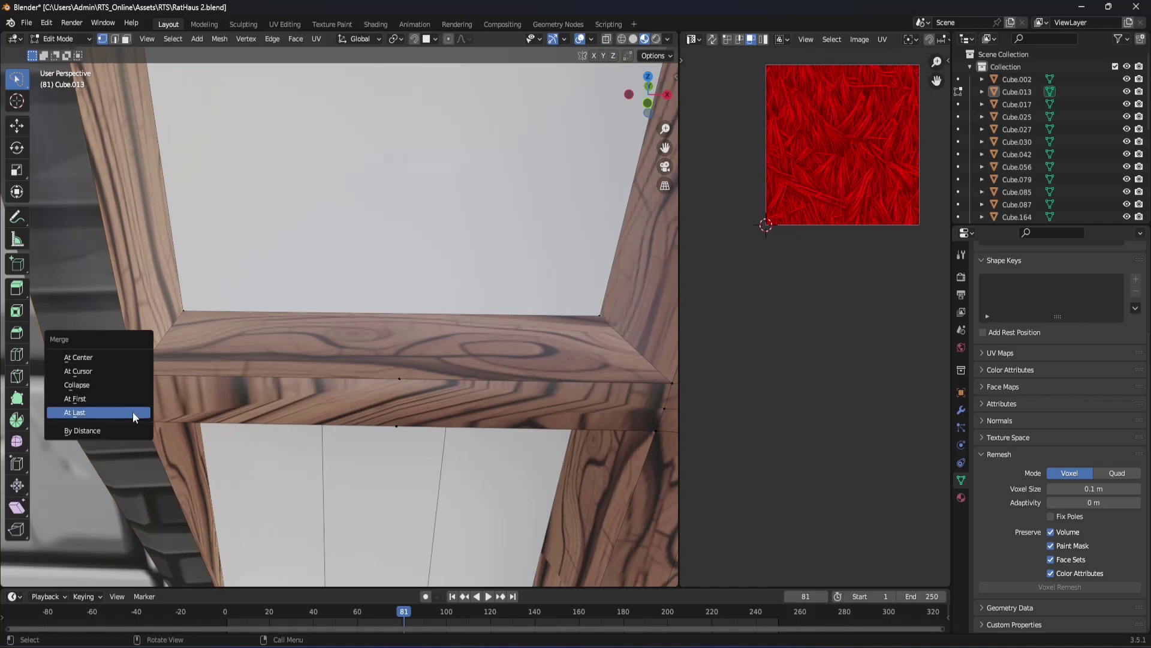
{"action": "left_click", "coordinate": [132, 411]}
Step: Merge two more stray beam vertices At Last, undoing the final change
{"action": "middle_click_drag", "start_coordinate": [131, 412], "coordinate": [345, 412]}
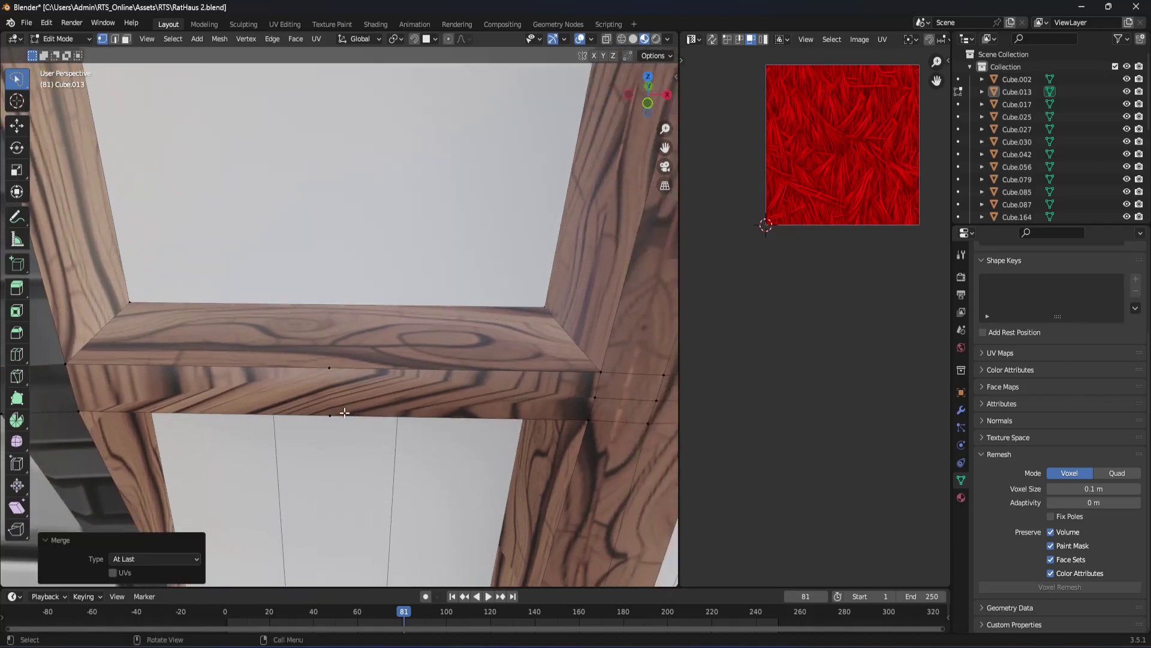
{"action": "left_click", "coordinate": [345, 413]}
{"action": "middle_click_drag", "start_coordinate": [434, 417], "coordinate": [159, 396]}
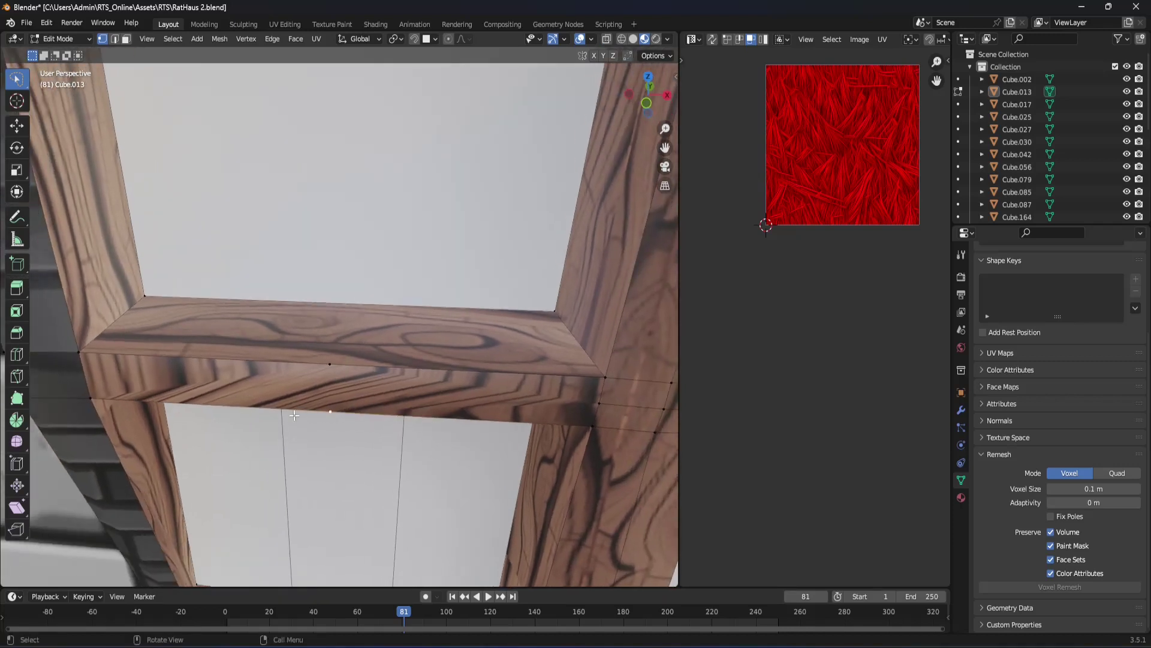
{"action": "left_click", "coordinate": [99, 397], "text": "shift"}
{"action": "key", "text": "m"}
{"action": "left_click", "coordinate": [110, 396]}
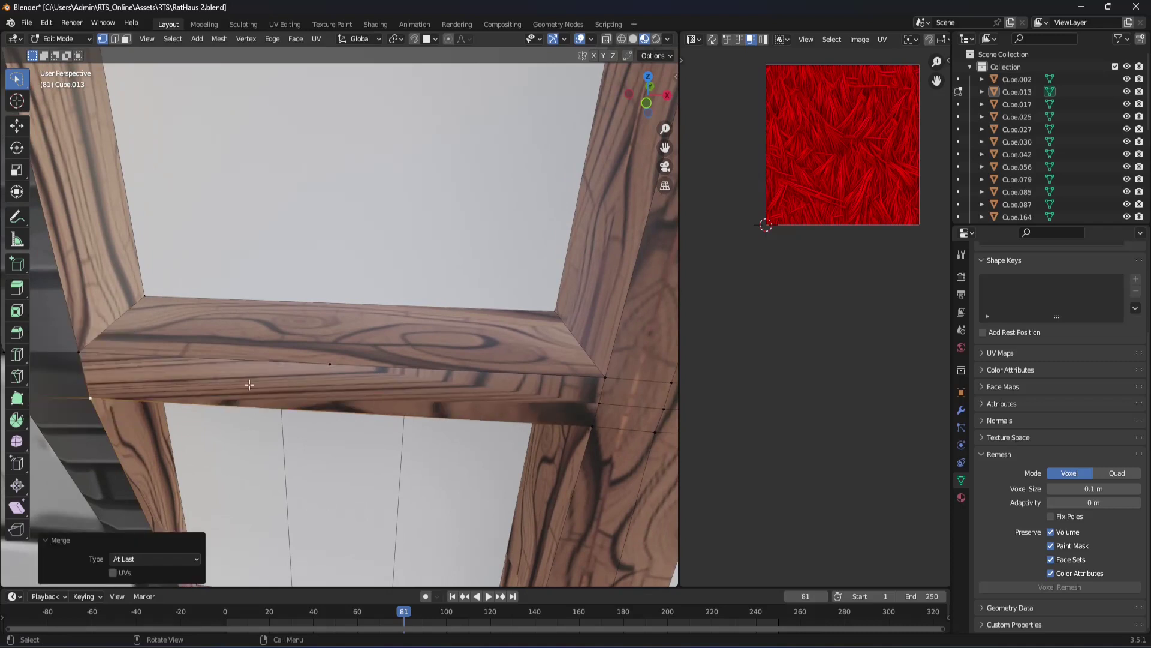
{"action": "left_click", "coordinate": [90, 397]}
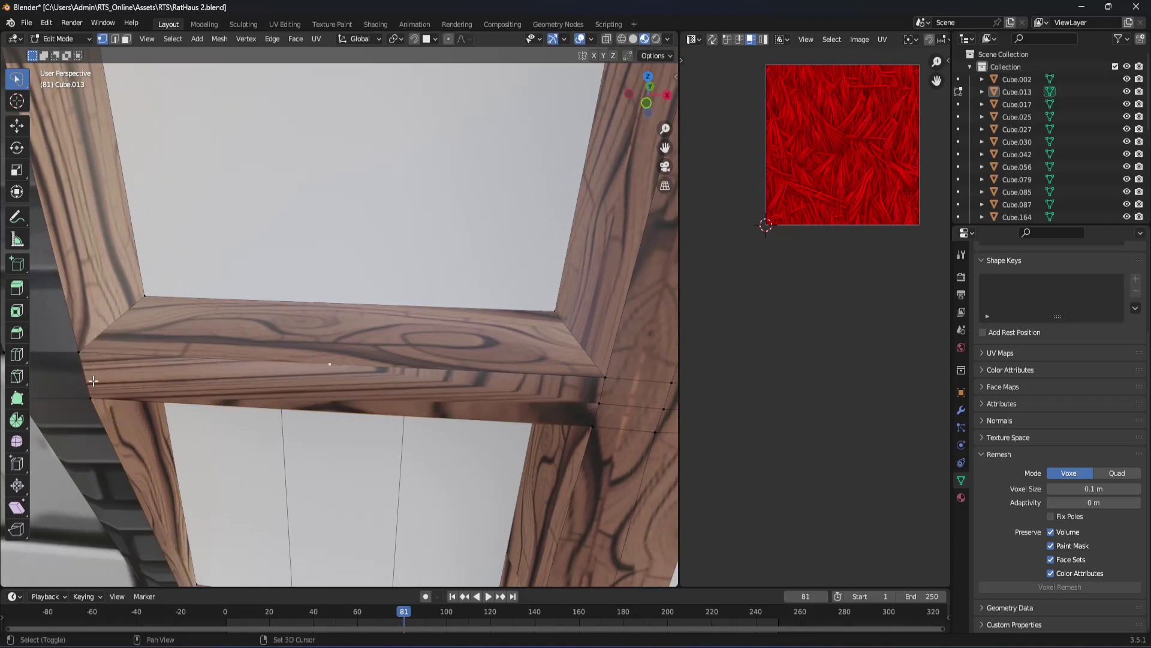
{"action": "key", "text": "m"}
{"action": "left_click", "coordinate": [138, 369]}
{"action": "mouse_move", "coordinate": [292, 363]}
{"action": "middle_mouse_down"}
{"action": "mouse_move", "coordinate": [380, 368]}
{"action": "mouse_move", "coordinate": [372, 381]}
{"action": "middle_mouse_up"}
{"action": "key", "text": "ctrl+z"}
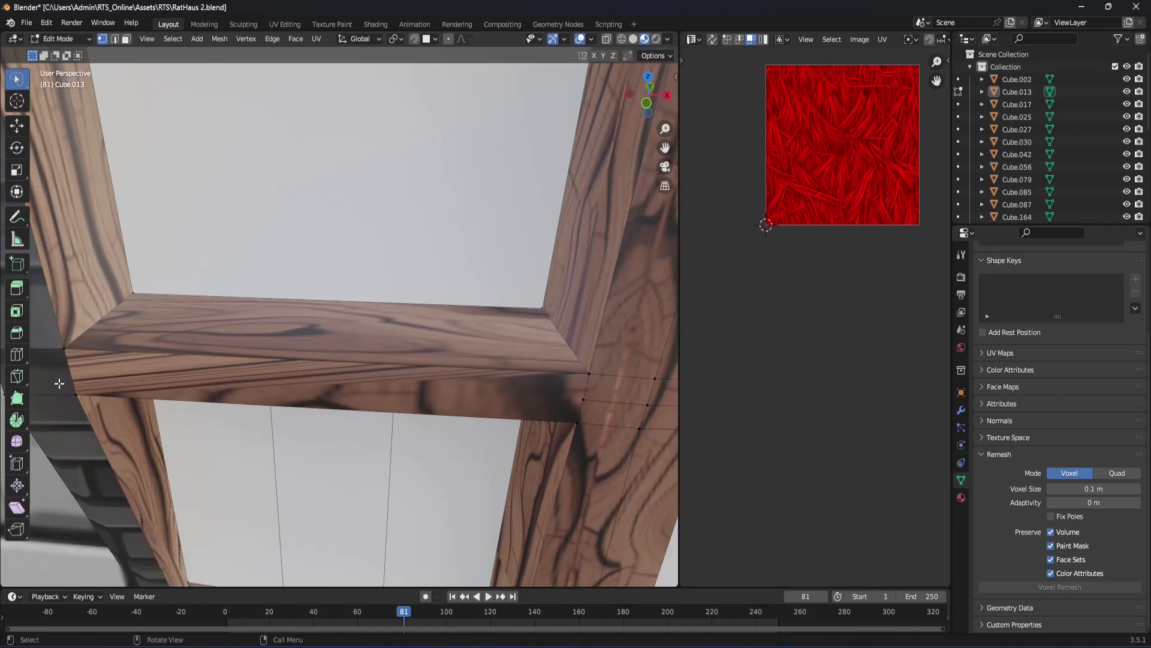
Step: Dissolve the four faces at the beam crossing into one face
{"action": "middle_click_drag", "start_coordinate": [618, 386], "coordinate": [455, 378], "text": "shift"}
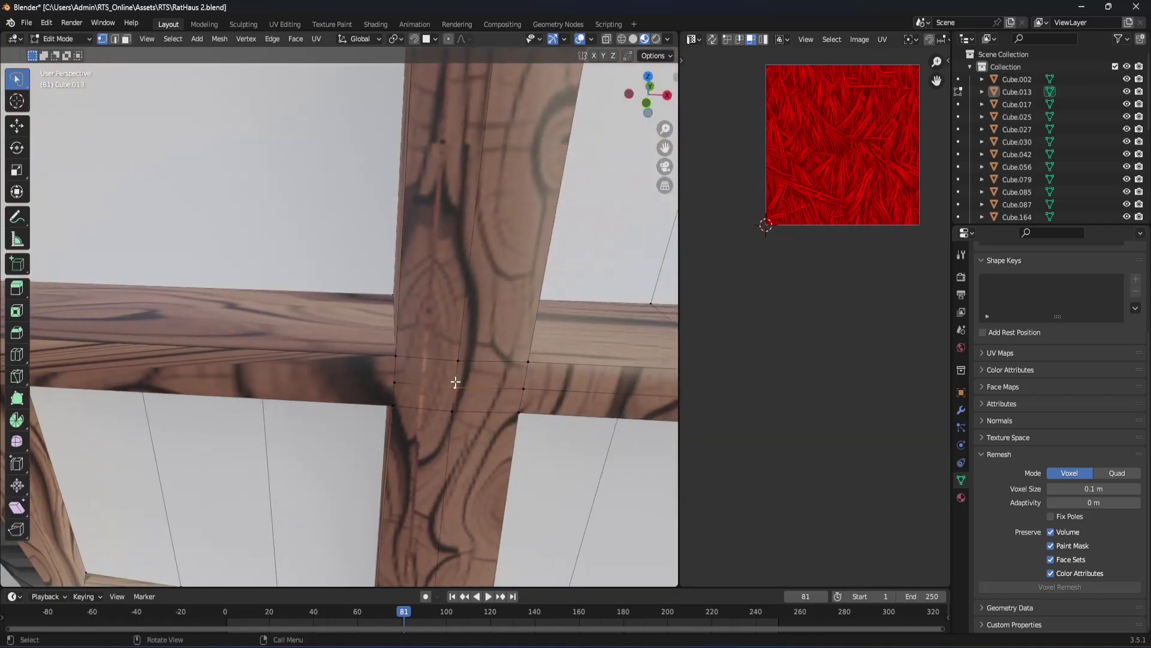
{"action": "key", "text": "3"}
{"action": "left_click", "coordinate": [433, 372]}
{"action": "left_click", "coordinate": [491, 373], "text": "shift"}
{"action": "left_click", "coordinate": [489, 399], "text": "shift"}
{"action": "left_click", "coordinate": [442, 401], "text": "shift"}
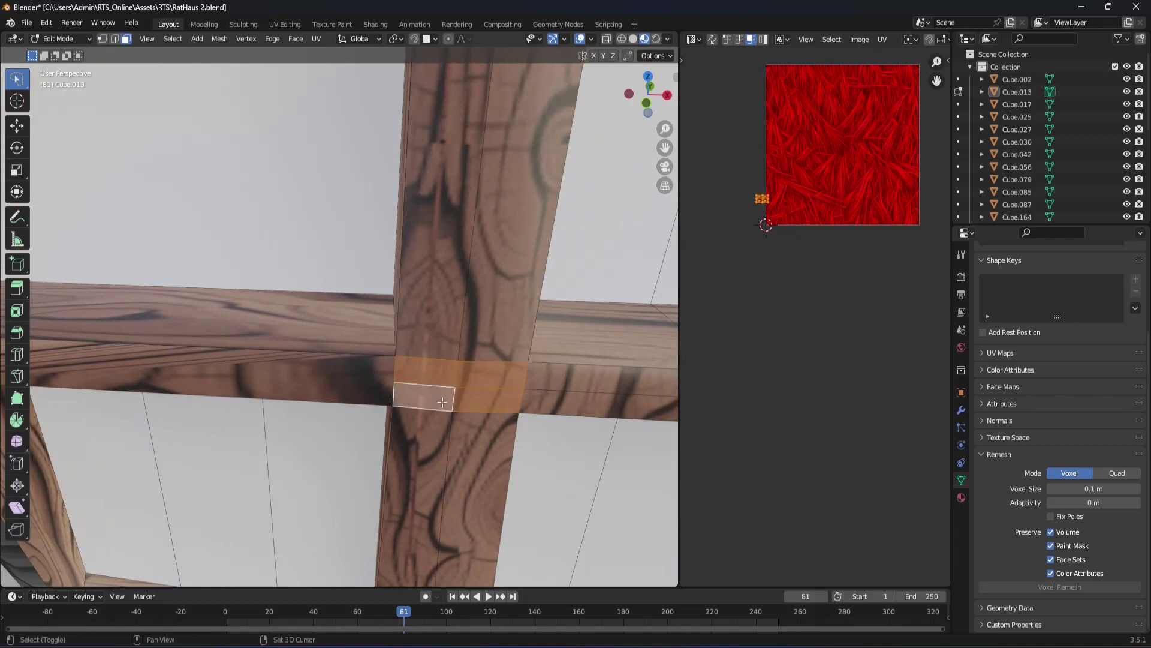
{"action": "key", "text": "ctrl+x"}
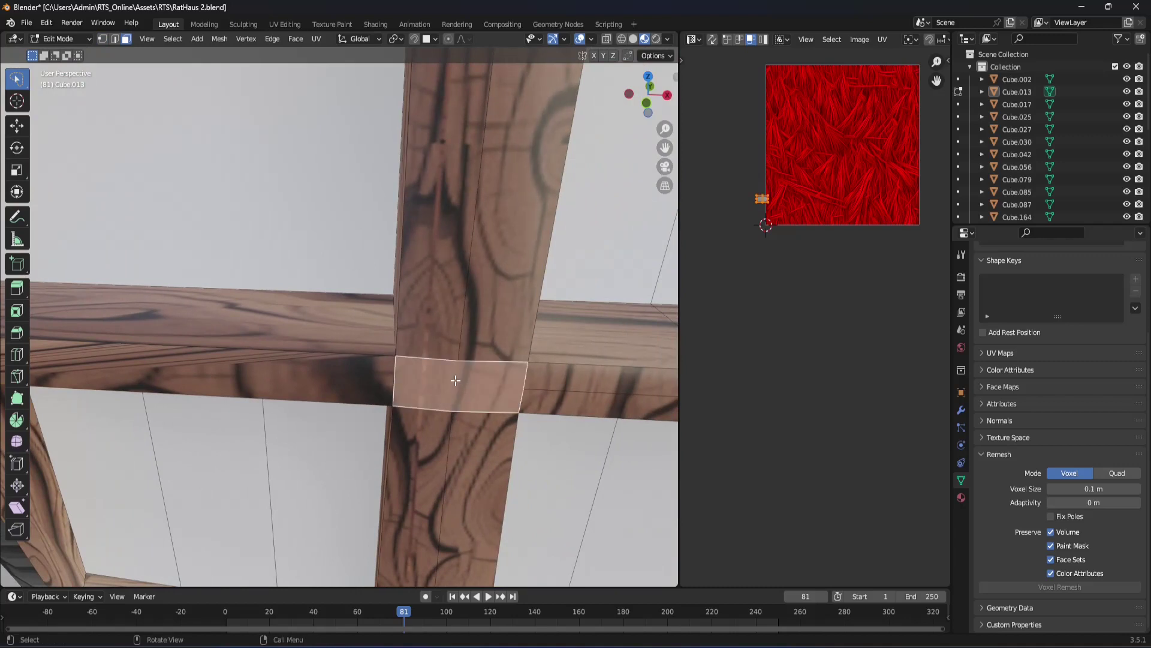
Step: Merge the crossing's corner and lower-edge vertex pairs At Last
{"action": "key", "text": "1"}
{"action": "left_click", "coordinate": [459, 363]}
{"action": "left_click", "coordinate": [404, 358], "text": "shift"}
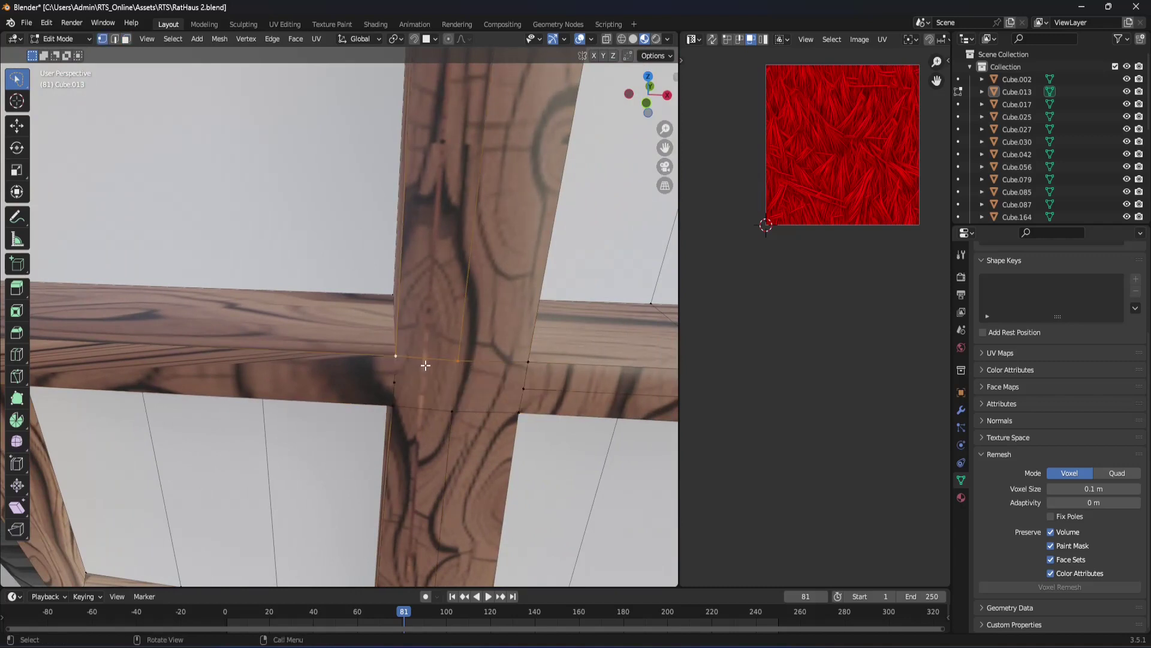
{"action": "key", "text": "m"}
{"action": "left_click", "coordinate": [419, 367]}
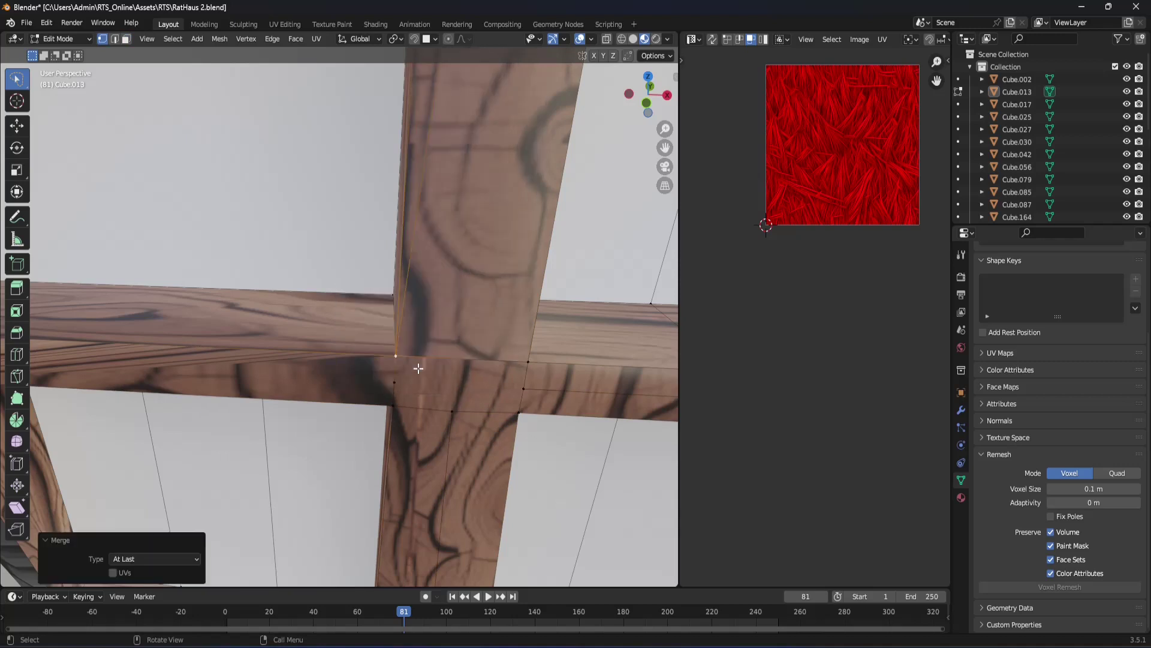
{"action": "left_click", "coordinate": [412, 403]}
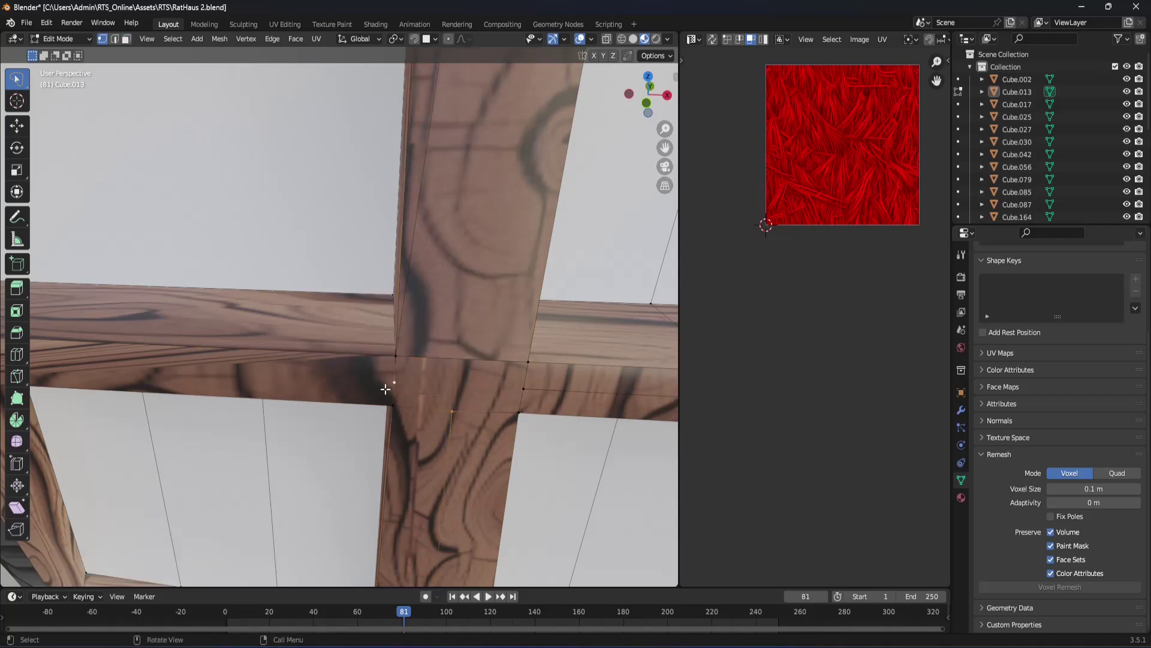
{"action": "left_click", "coordinate": [393, 406], "text": "shift"}
{"action": "key", "text": "m"}
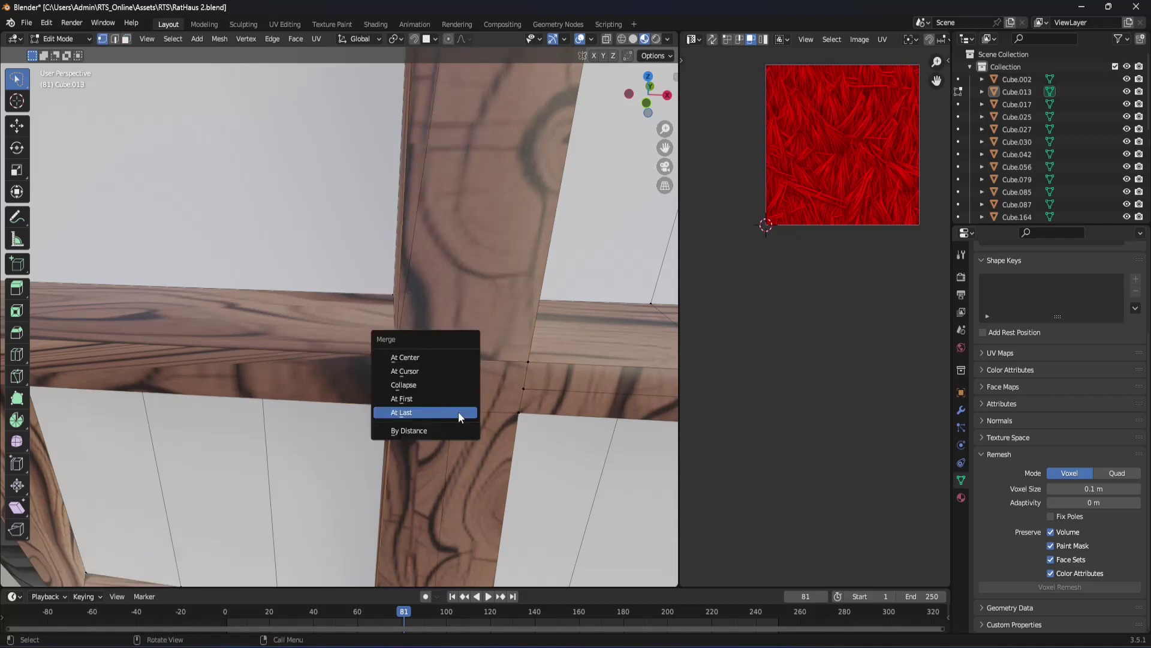
{"action": "left_click", "coordinate": [453, 411]}
{"action": "middle_click_drag", "start_coordinate": [447, 409], "coordinate": [255, 355]}
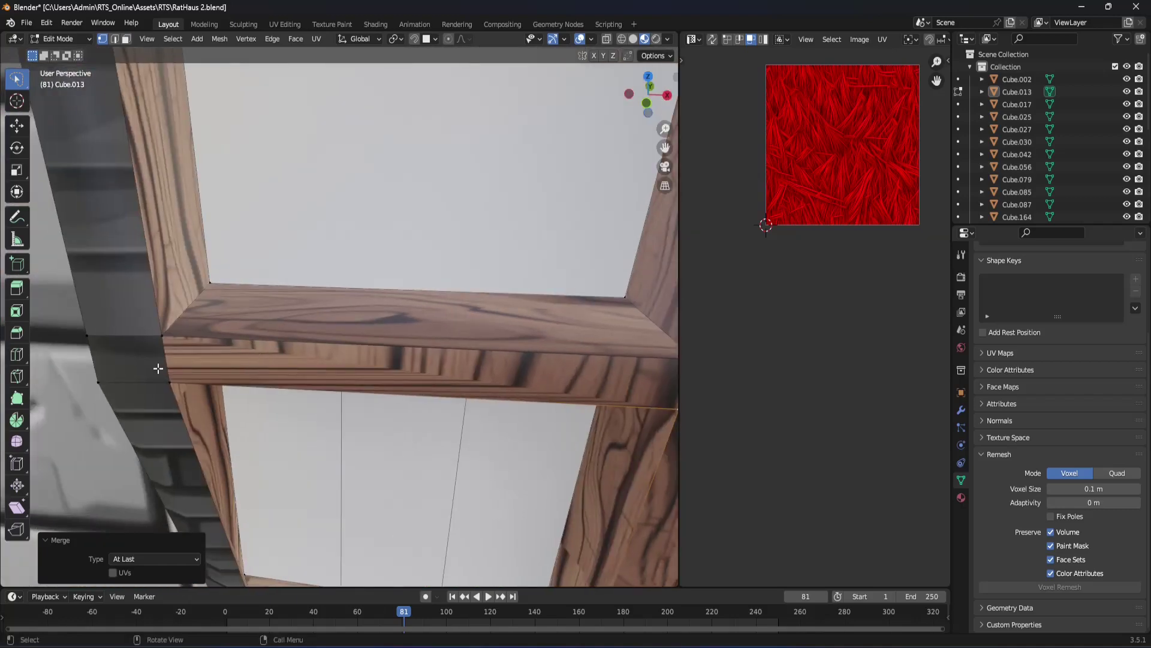
{"action": "left_click", "coordinate": [180, 361]}
Step: Unwrap the horizontal beam's front face with Smart UV Project
{"action": "key", "text": "3"}
{"action": "left_click", "coordinate": [272, 370]}
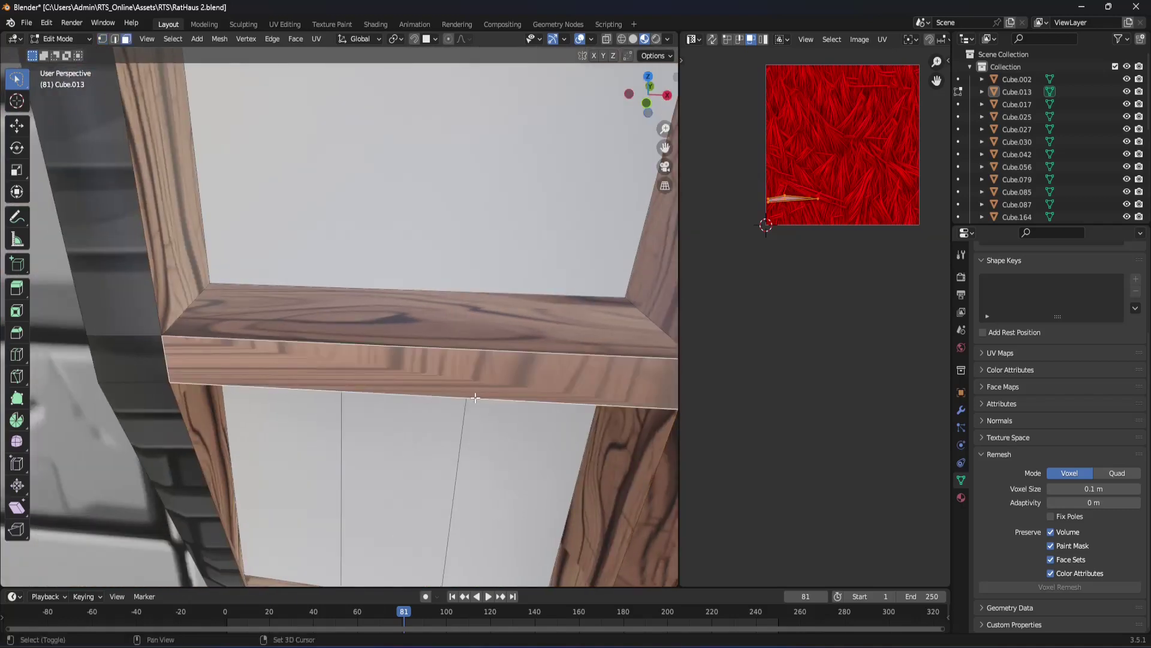
{"action": "middle_click_drag", "start_coordinate": [272, 370], "coordinate": [360, 372]}
{"action": "scroll", "coordinate": [842, 208], "scroll_direction": "up", "scroll_amount": 4}
{"action": "scroll", "coordinate": [842, 207], "scroll_direction": "up", "scroll_amount": 3}
{"action": "scroll", "coordinate": [749, 252], "scroll_direction": "up", "scroll_amount": 2}
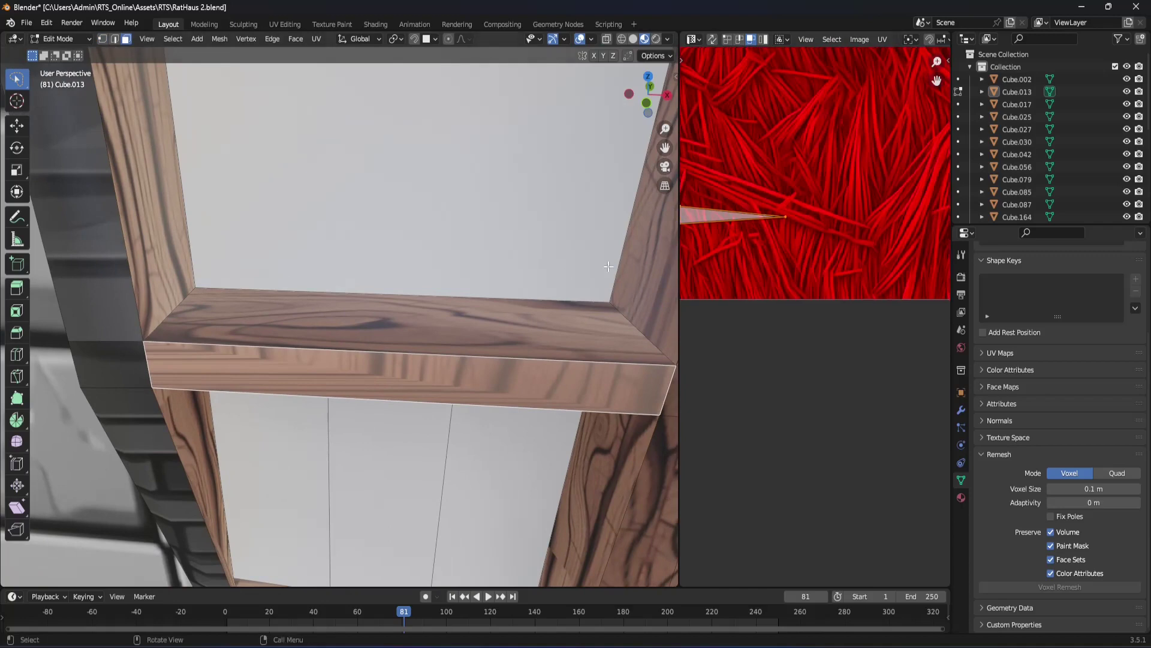
{"action": "scroll", "coordinate": [774, 241], "scroll_direction": "up", "scroll_amount": 2}
{"action": "scroll", "coordinate": [774, 246], "scroll_direction": "down", "scroll_amount": 1}
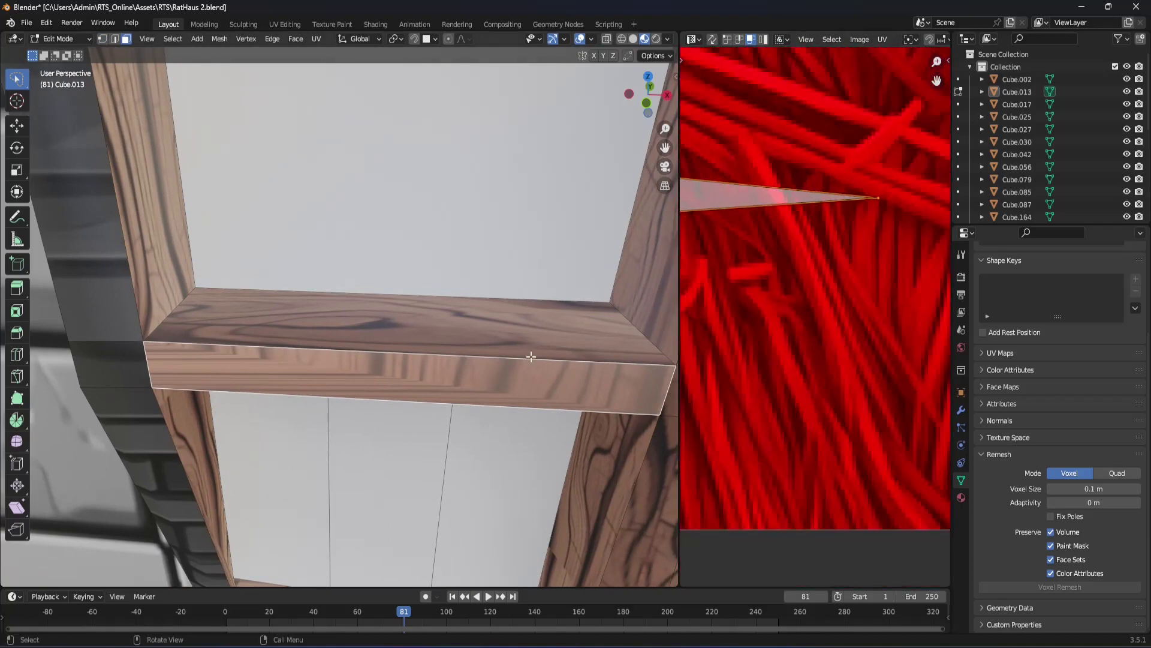
{"action": "mouse_move", "coordinate": [540, 330]}
{"action": "middle_mouse_down"}
{"action": "mouse_move", "coordinate": [465, 326]}
{"action": "mouse_move", "coordinate": [449, 354]}
{"action": "middle_mouse_up"}
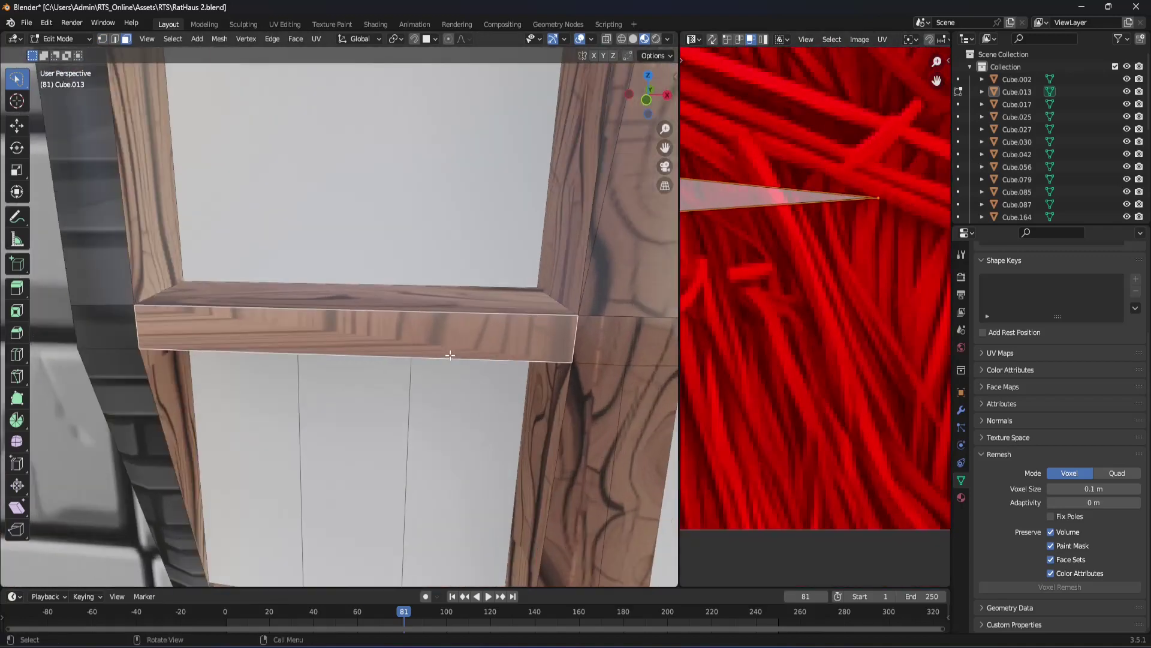
{"action": "key", "text": "u"}
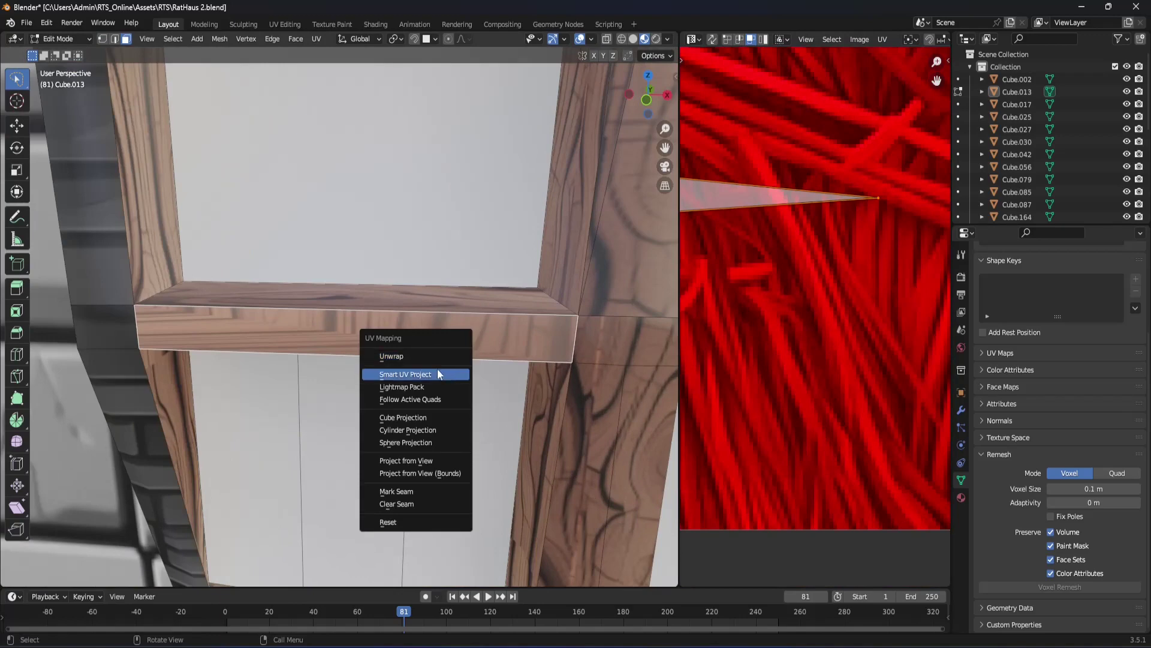
{"action": "left_click", "coordinate": [437, 370]}
{"action": "left_click", "coordinate": [456, 484]}
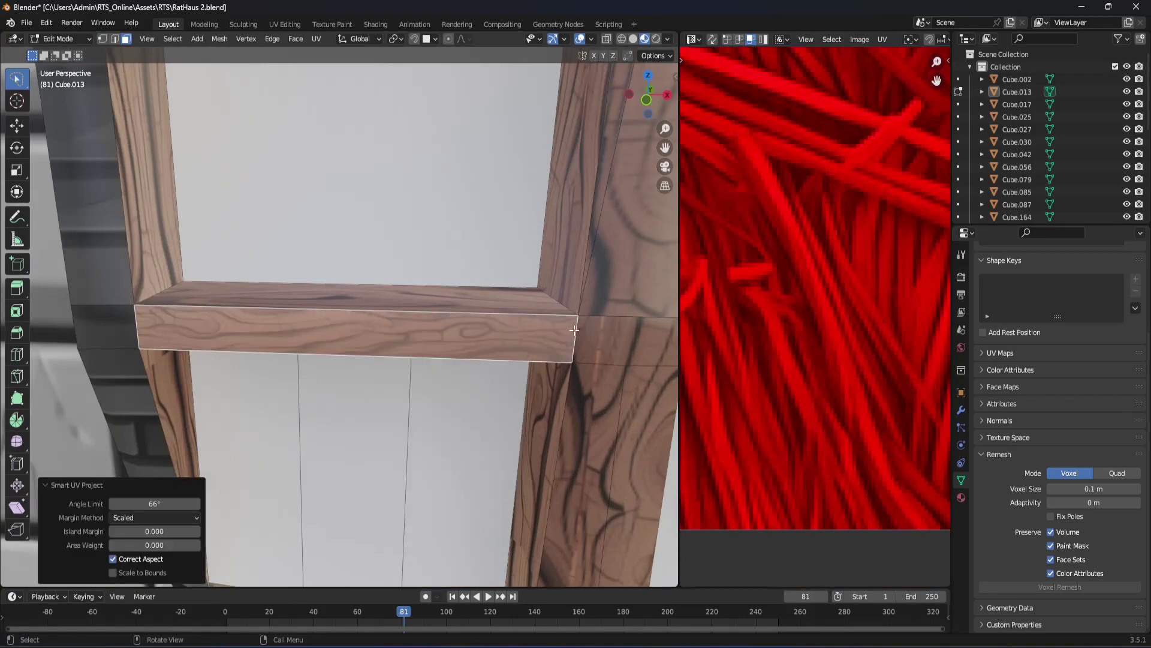
Step: Orbit around the window while picking faces of the vertical beam
{"action": "scroll", "coordinate": [573, 330], "scroll_direction": "down", "scroll_amount": 3}
{"action": "mouse_move", "coordinate": [539, 336]}
{"action": "middle_mouse_down"}
{"action": "mouse_move", "coordinate": [451, 350]}
{"action": "mouse_move", "coordinate": [485, 381]}
{"action": "middle_mouse_up"}
{"action": "left_click", "coordinate": [473, 400]}
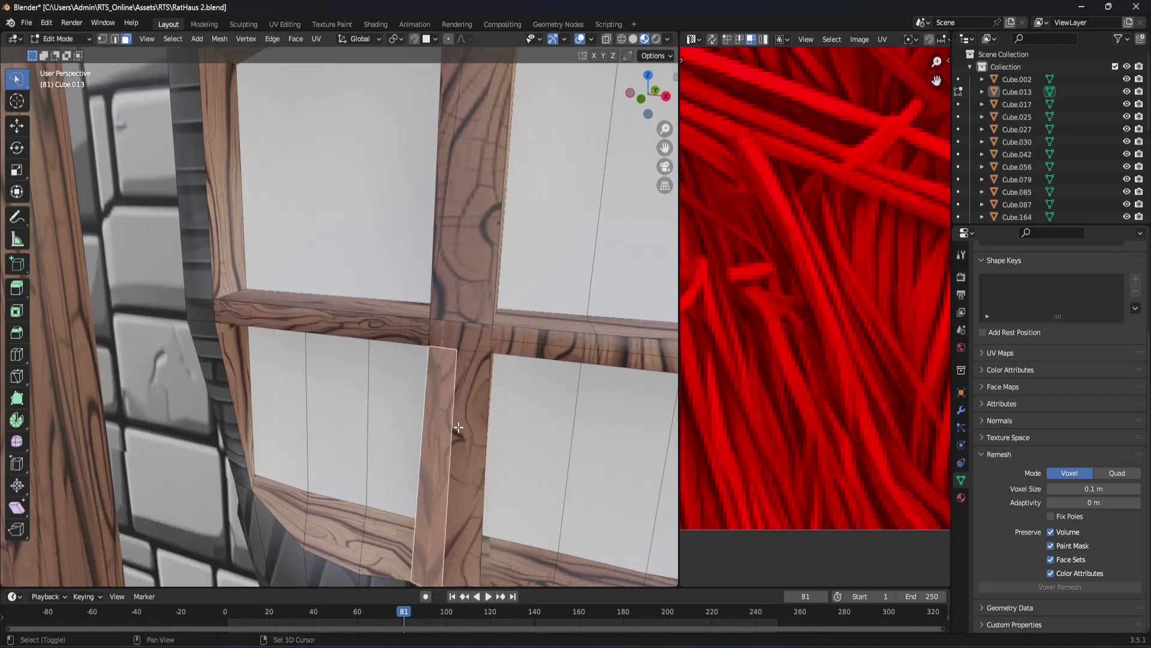
{"action": "middle_click_drag", "start_coordinate": [429, 412], "coordinate": [423, 335]}
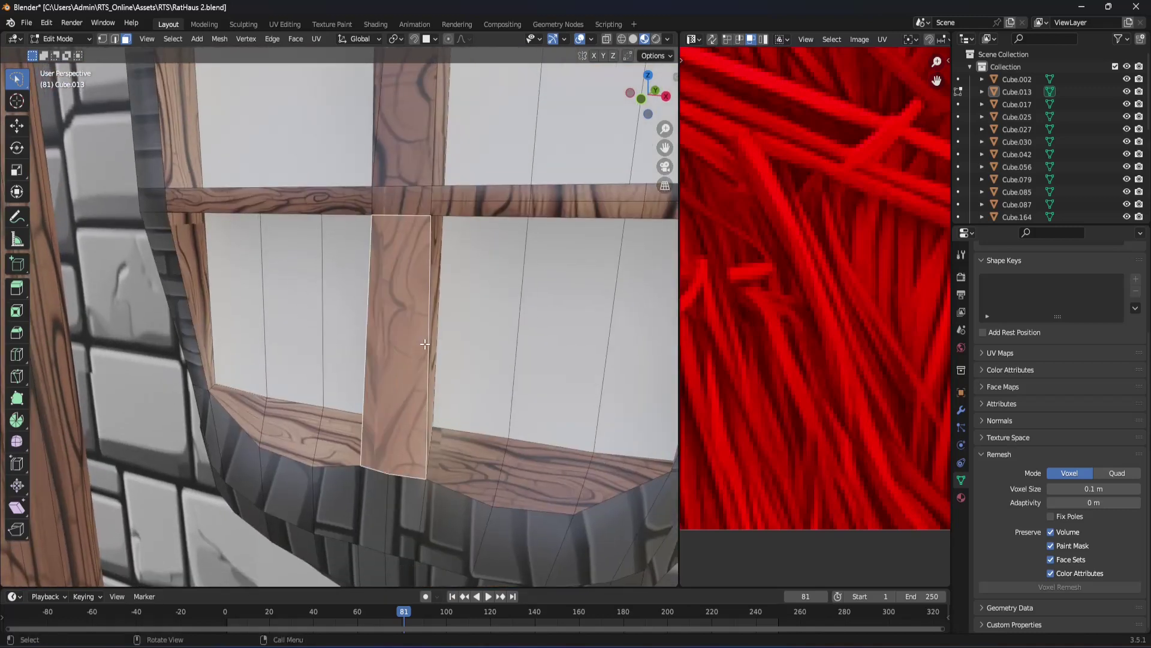
{"action": "middle_click_drag", "start_coordinate": [427, 279], "coordinate": [423, 324], "text": "shift"}
{"action": "left_click", "coordinate": [390, 170]}
{"action": "mouse_move", "coordinate": [390, 168]}
{"action": "middle_mouse_down"}
{"action": "mouse_move", "coordinate": [422, 226]}
{"action": "mouse_move", "coordinate": [437, 204]}
{"action": "mouse_move", "coordinate": [492, 204]}
{"action": "mouse_move", "coordinate": [414, 410]}
{"action": "middle_mouse_up"}
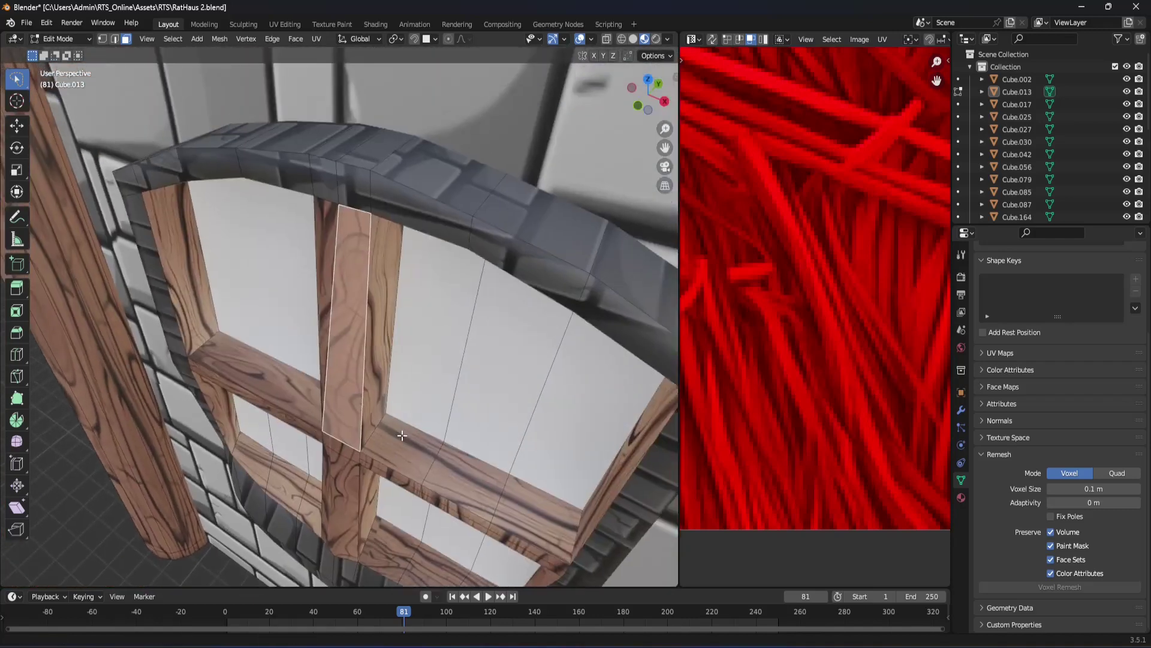
{"action": "middle_click_drag", "start_coordinate": [398, 317], "coordinate": [338, 234]}
{"action": "left_click", "coordinate": [365, 200], "text": "shift"}
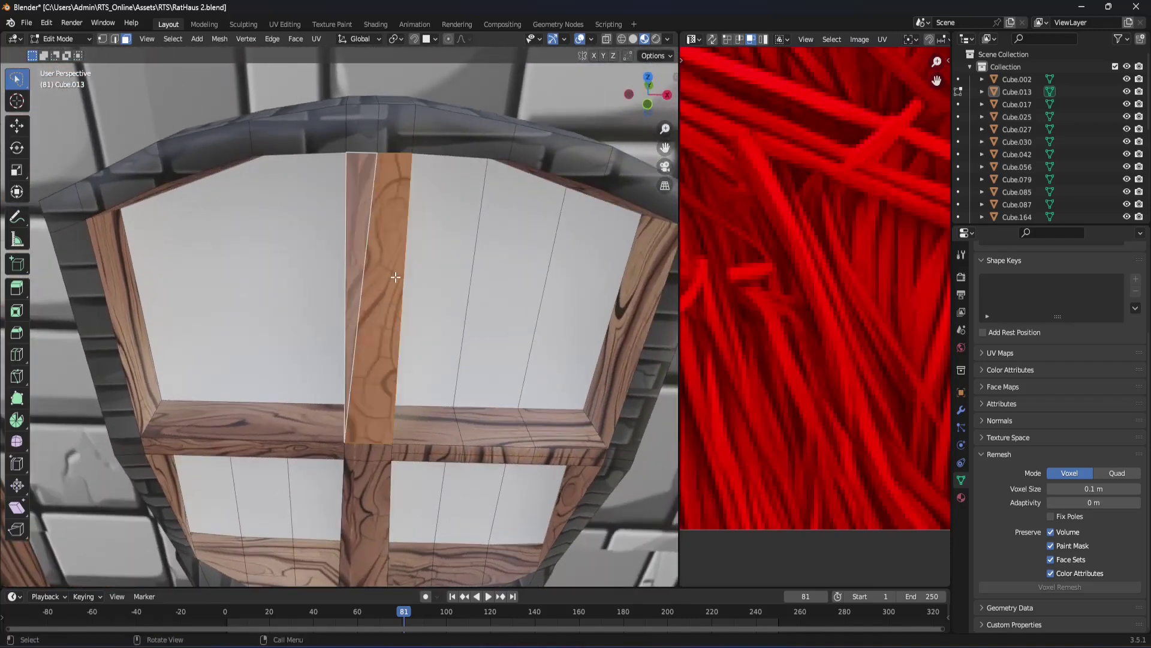
{"action": "left_click", "coordinate": [394, 275]}
{"action": "mouse_move", "coordinate": [394, 275]}
{"action": "middle_mouse_down"}
{"action": "mouse_move", "coordinate": [359, 304]}
{"action": "mouse_move", "coordinate": [334, 385]}
{"action": "middle_mouse_up"}
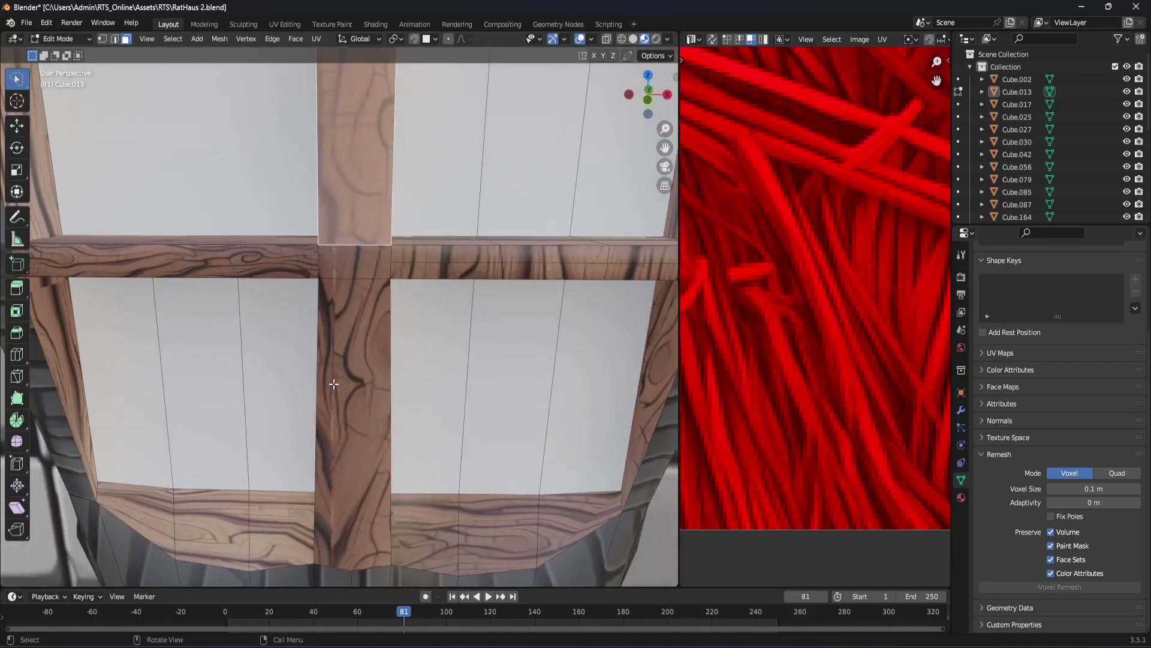
Step: Smart UV Project the vertical beam's lower, junction and upper faces
{"action": "left_click", "coordinate": [356, 369]}
{"action": "left_click", "coordinate": [348, 265], "text": "shift"}
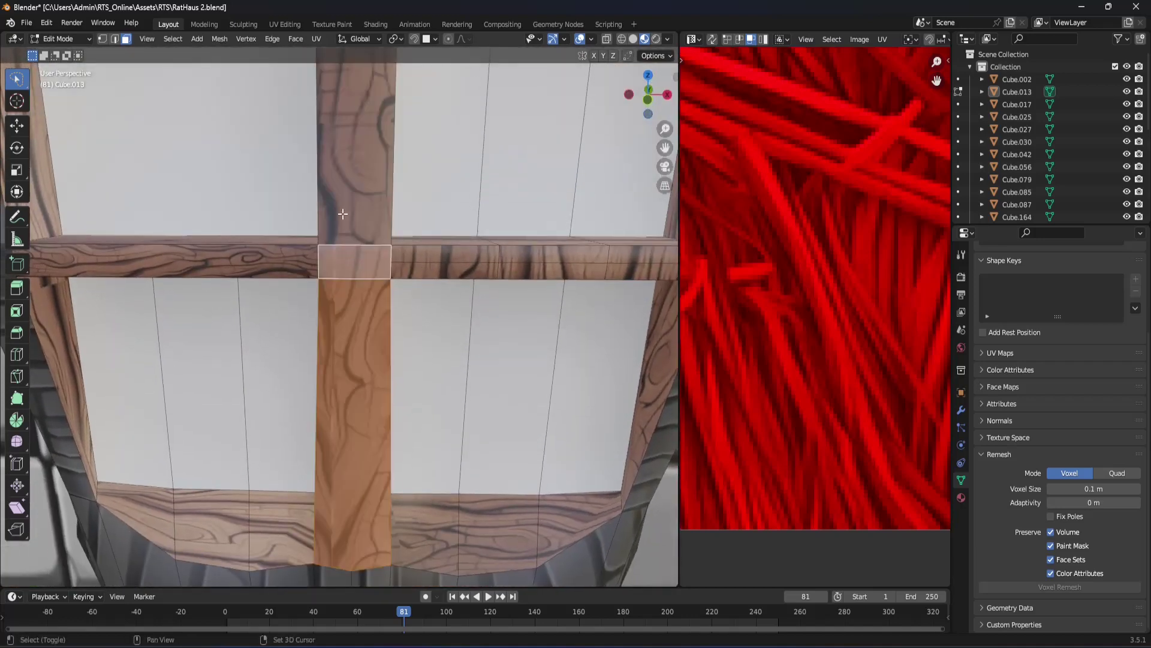
{"action": "left_click", "coordinate": [354, 221], "text": "shift"}
{"action": "scroll", "coordinate": [389, 282], "scroll_direction": "down", "scroll_amount": 2}
{"action": "key", "text": "u"}
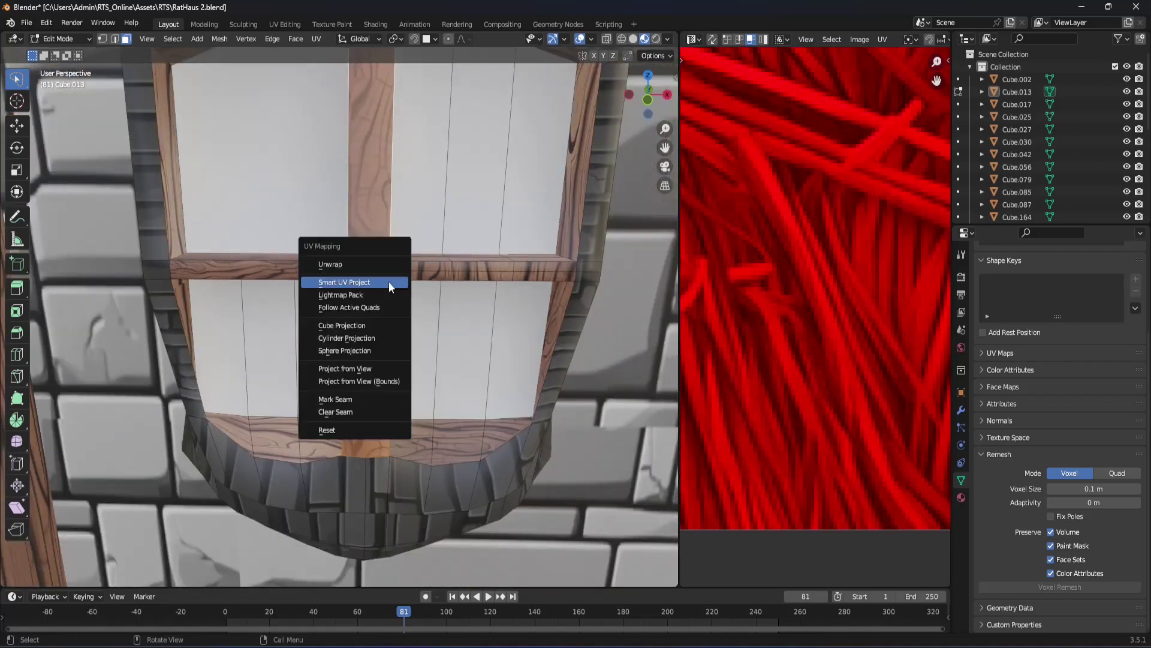
{"action": "left_click", "coordinate": [388, 282]}
{"action": "left_click", "coordinate": [397, 398]}
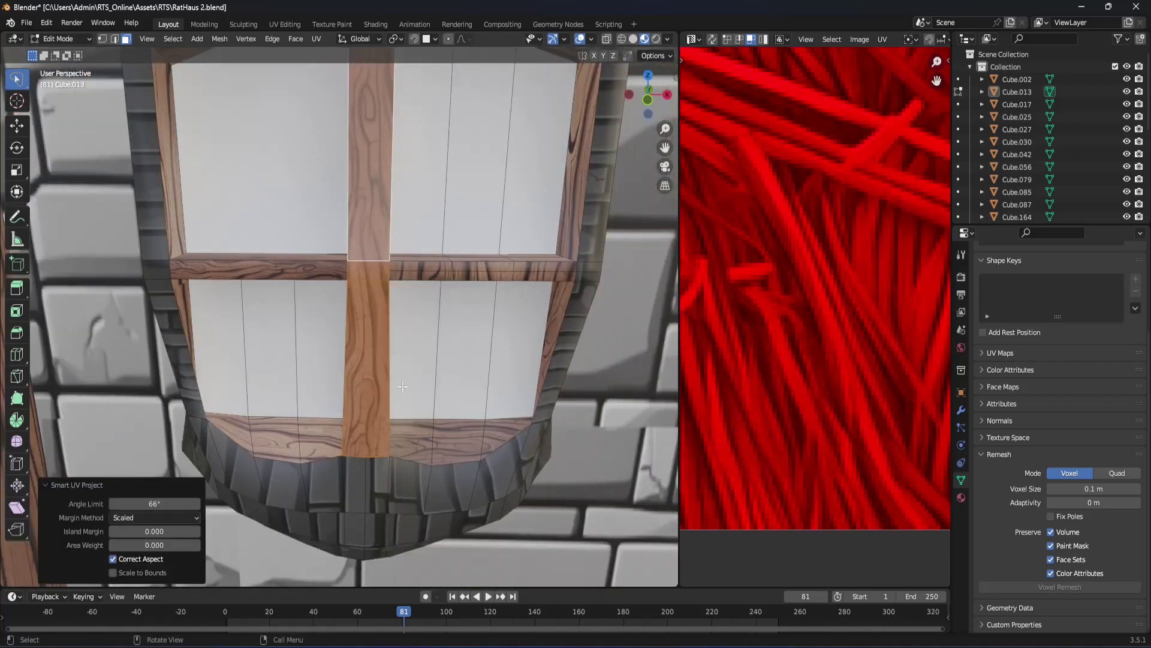
{"action": "scroll", "coordinate": [488, 274], "scroll_direction": "up", "scroll_amount": 3}
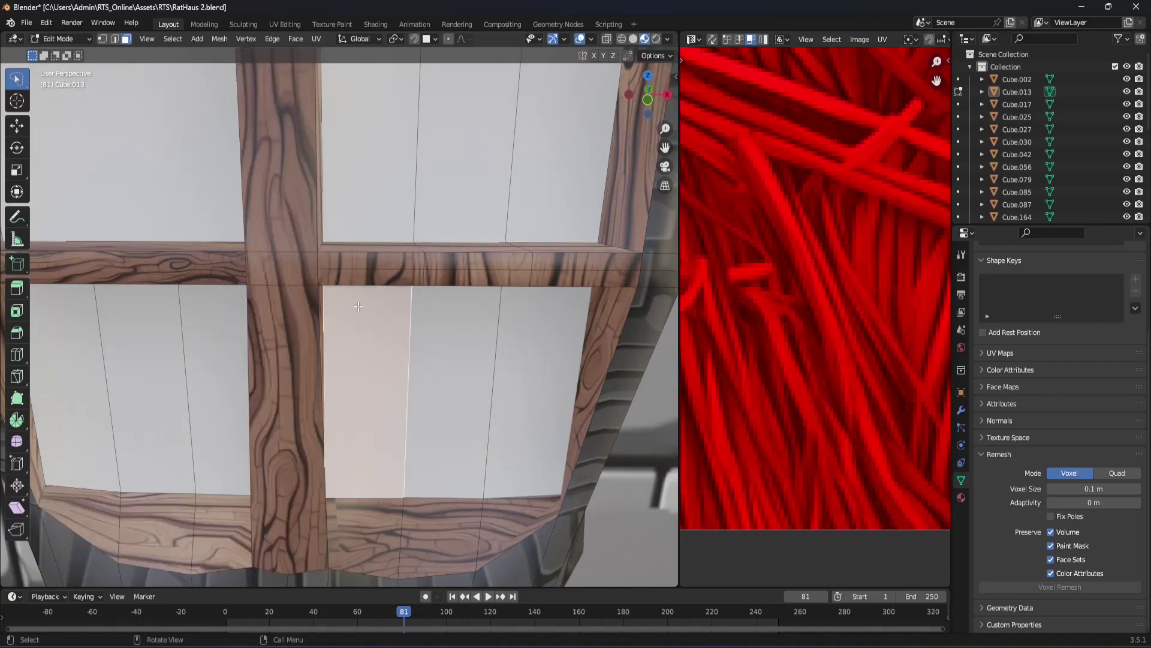
Step: Select the lower-left and lower-right window pane faces
{"action": "key", "text": "alt+a"}
{"action": "left_click", "coordinate": [210, 350]}
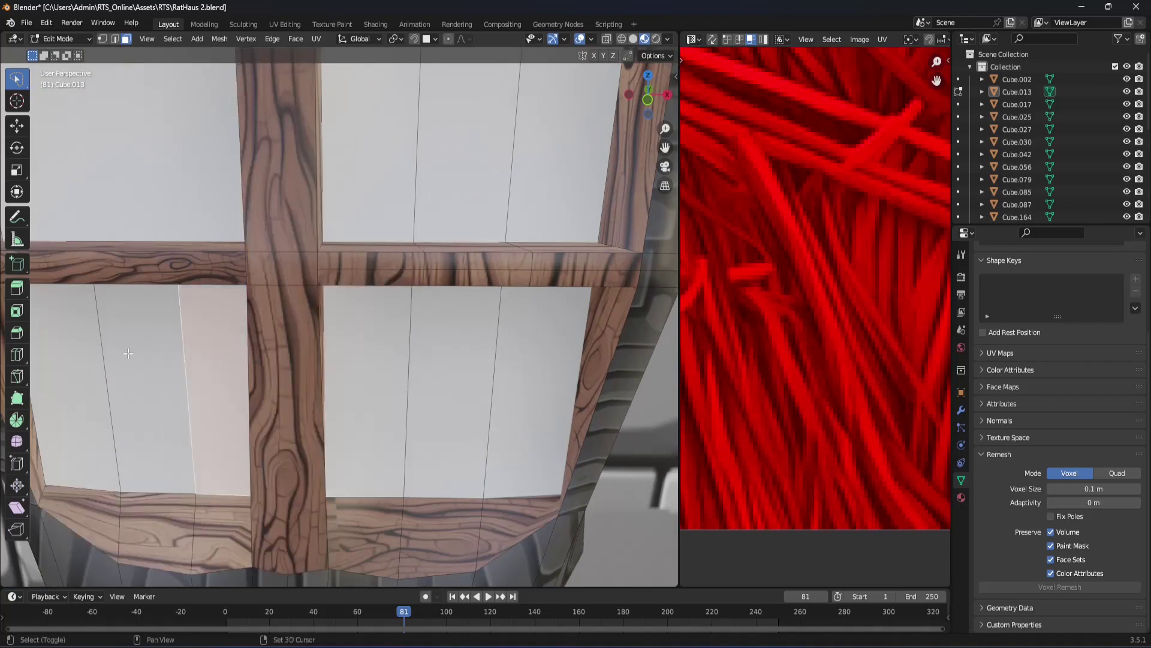
{"action": "left_click", "coordinate": [138, 384]}
{"action": "left_click", "coordinate": [69, 384]}
{"action": "middle_click_drag", "start_coordinate": [90, 384], "coordinate": [210, 333], "text": "shift"}
{"action": "left_click", "coordinate": [247, 348]}
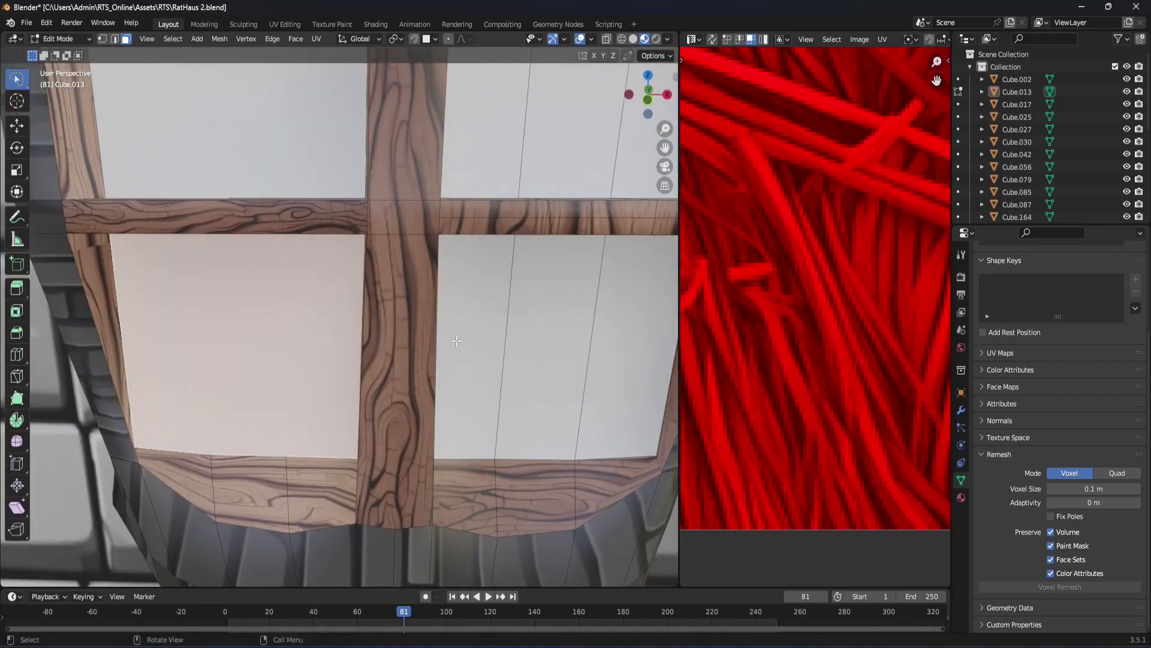
{"action": "left_click", "coordinate": [457, 341]}
{"action": "left_click", "coordinate": [561, 348], "text": "shift"}
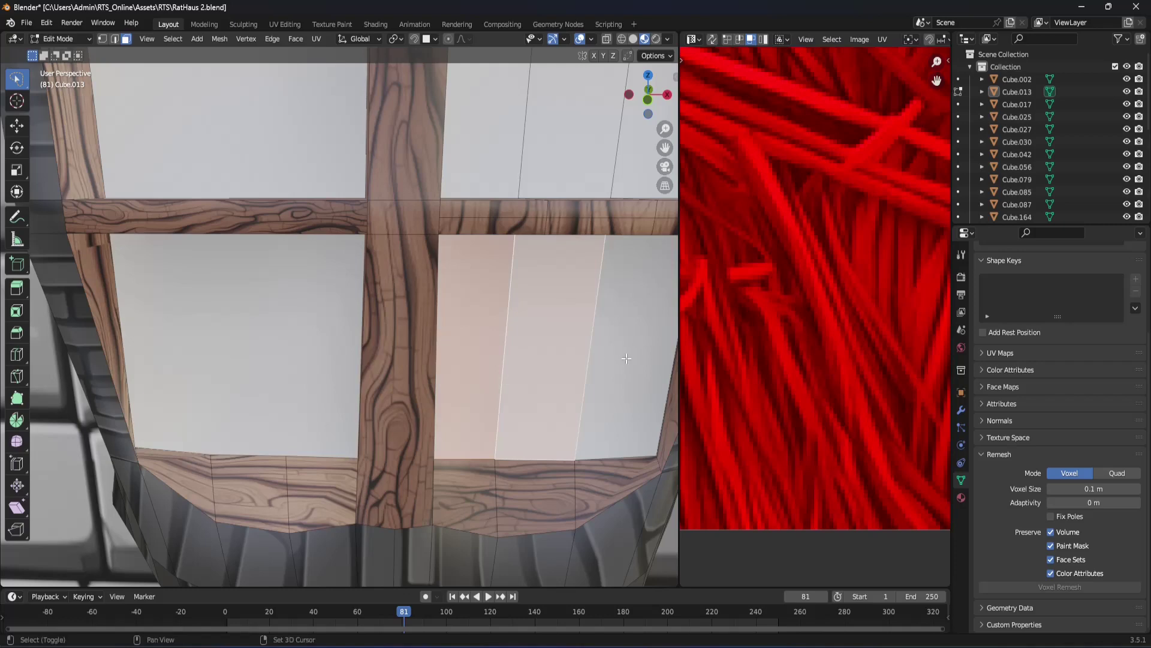
{"action": "left_click", "coordinate": [624, 363], "text": "shift"}
Step: Add the three upper-right pane strips to the selection
{"action": "mouse_move", "coordinate": [616, 371]}
{"action": "middle_mouse_down"}
{"action": "mouse_move", "coordinate": [511, 264]}
{"action": "mouse_move", "coordinate": [391, 242]}
{"action": "middle_mouse_up"}
{"action": "left_click", "coordinate": [391, 242]}
{"action": "left_click", "coordinate": [474, 252], "text": "shift"}
{"action": "left_click", "coordinate": [559, 278], "text": "shift"}
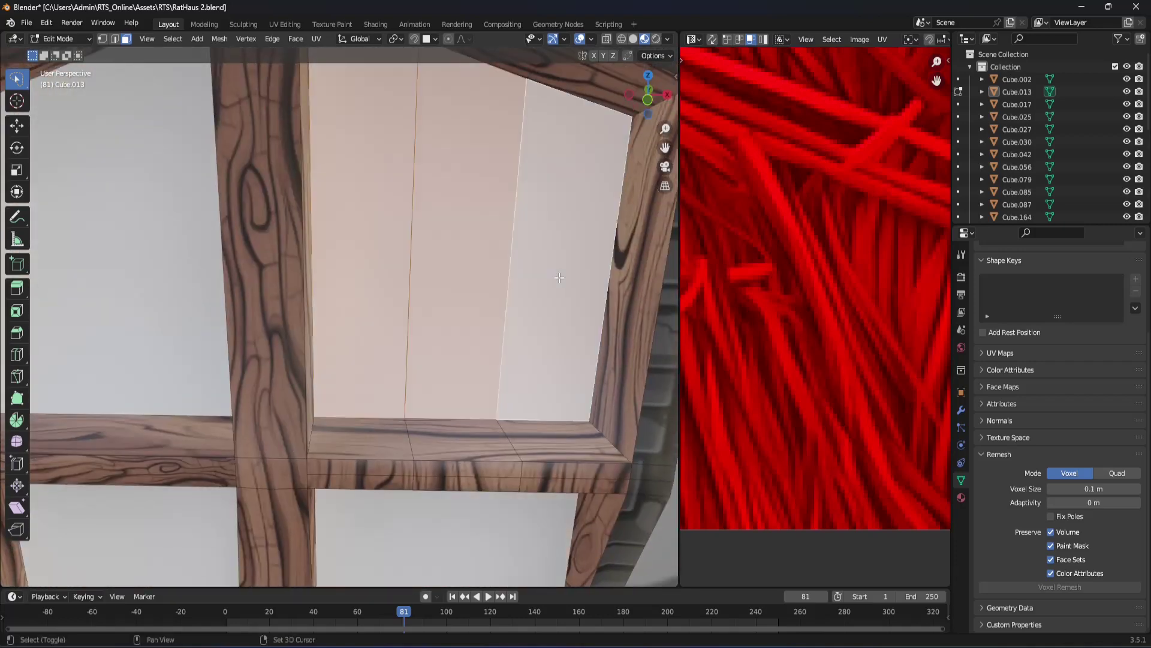
{"action": "scroll", "coordinate": [558, 283], "scroll_direction": "down", "scroll_amount": 5}
{"action": "middle_click_drag", "start_coordinate": [558, 284], "coordinate": [443, 325]}
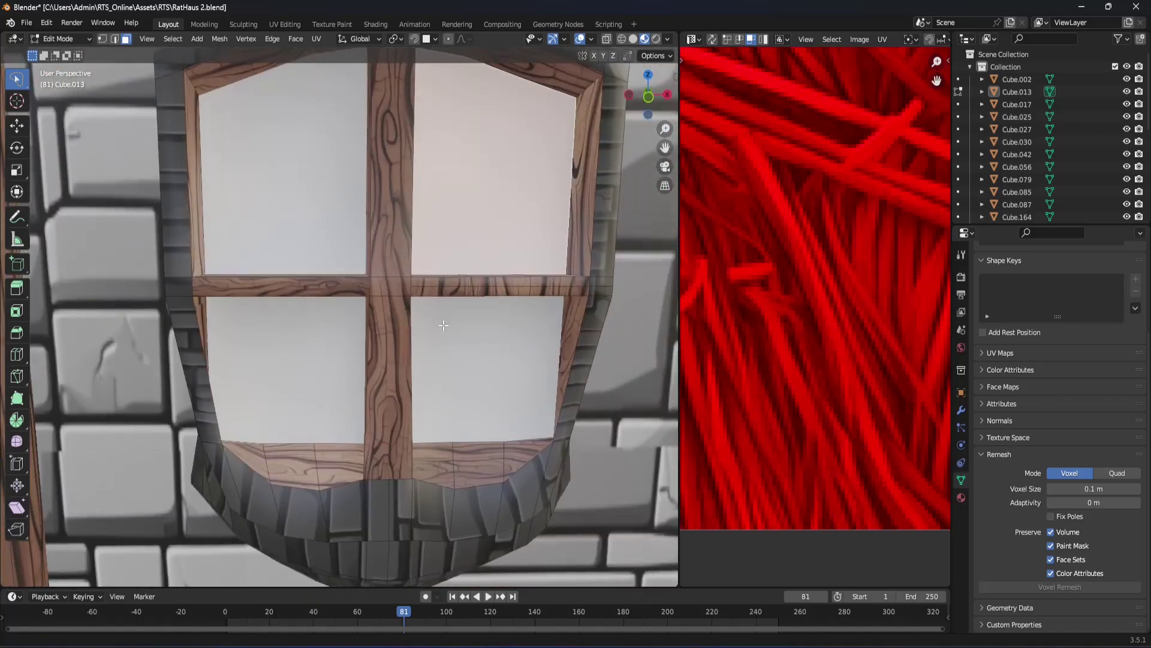
Step: Select the right horizontal beam's faces along its full length
{"action": "left_click", "coordinate": [457, 285]}
{"action": "scroll", "coordinate": [489, 292], "scroll_direction": "up", "scroll_amount": 2}
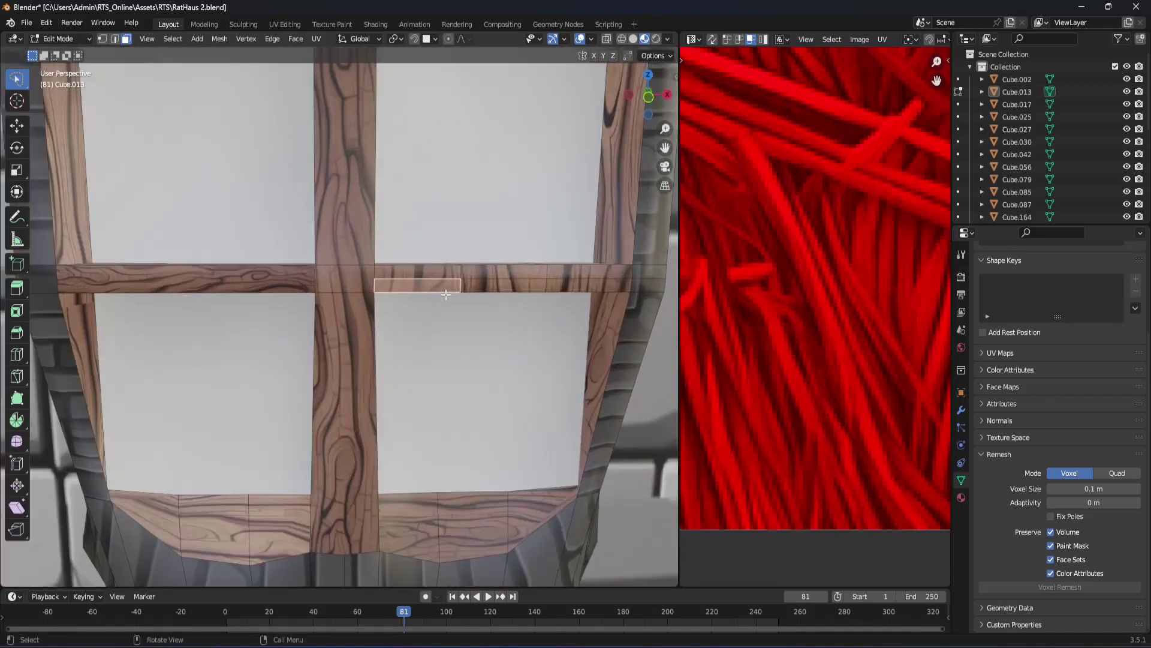
{"action": "left_click", "coordinate": [498, 288], "text": "shift"}
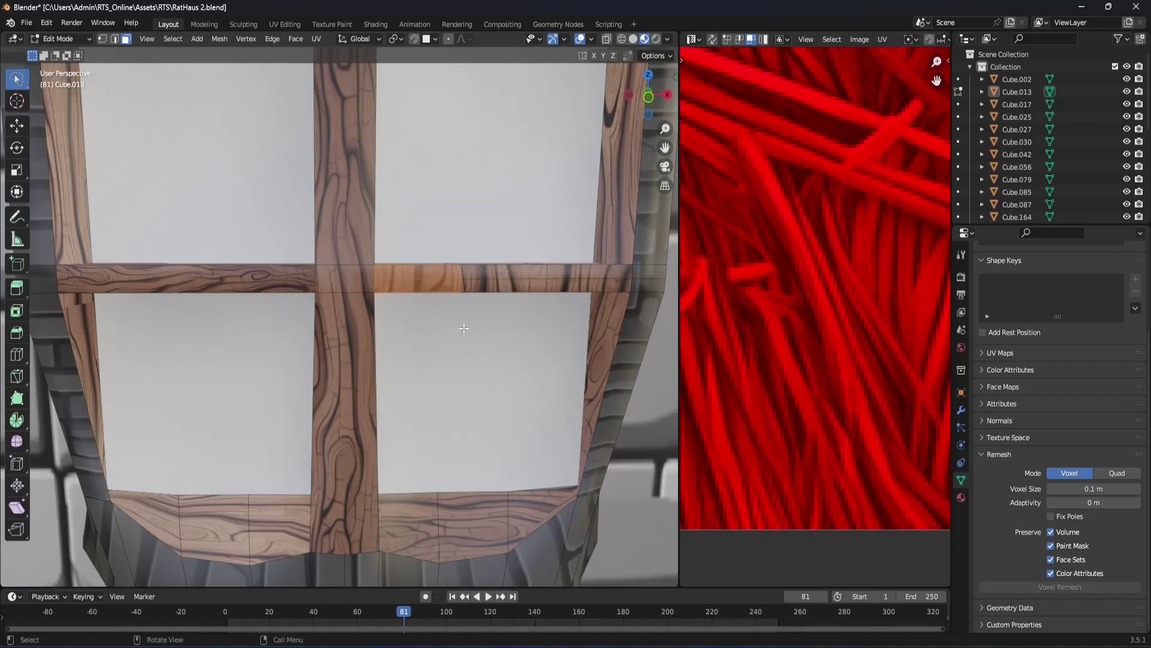
{"action": "key", "text": "Tab"}
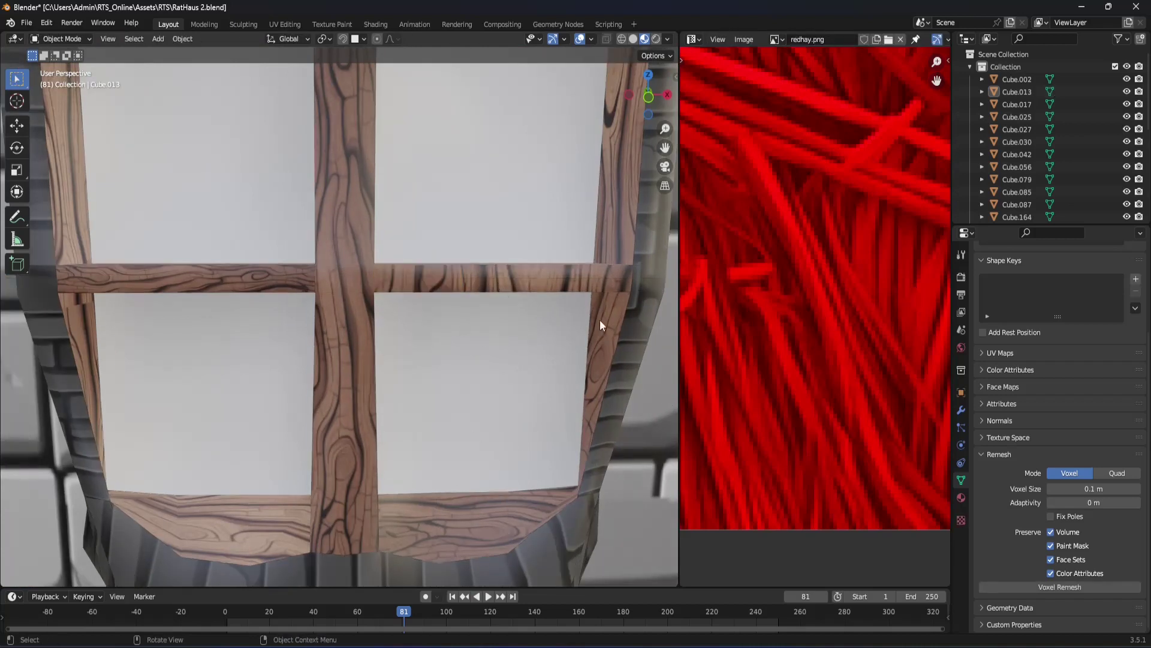
{"action": "key", "text": "Tab"}
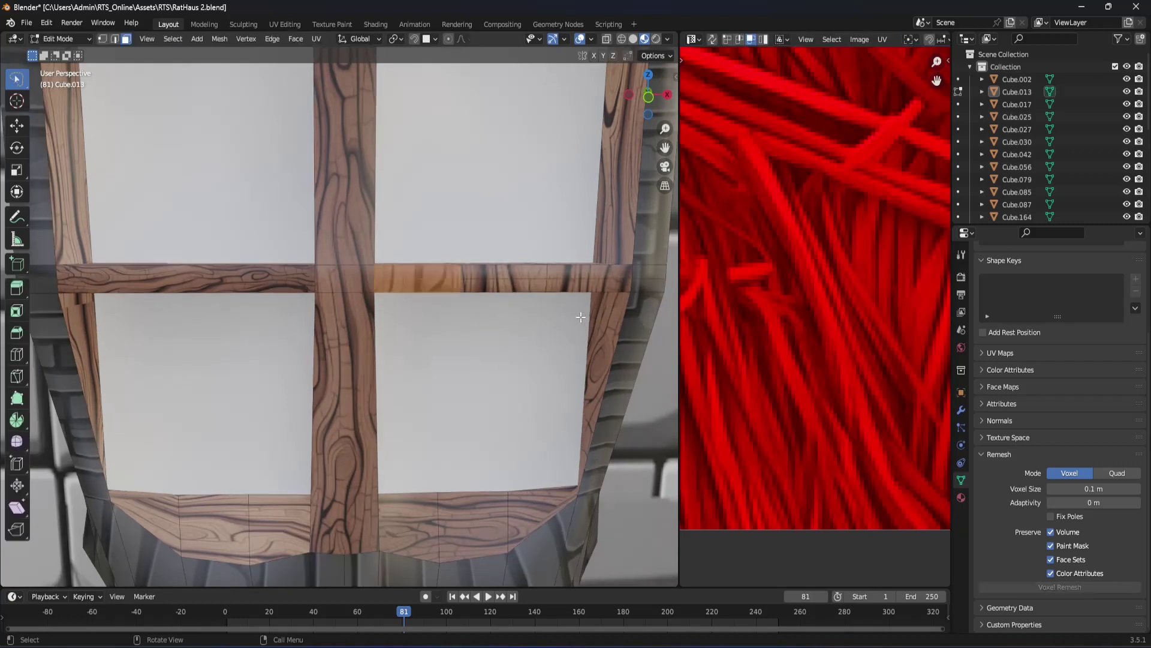
{"action": "left_click", "coordinate": [526, 285], "text": "shift"}
{"action": "left_click", "coordinate": [569, 282], "text": "shift"}
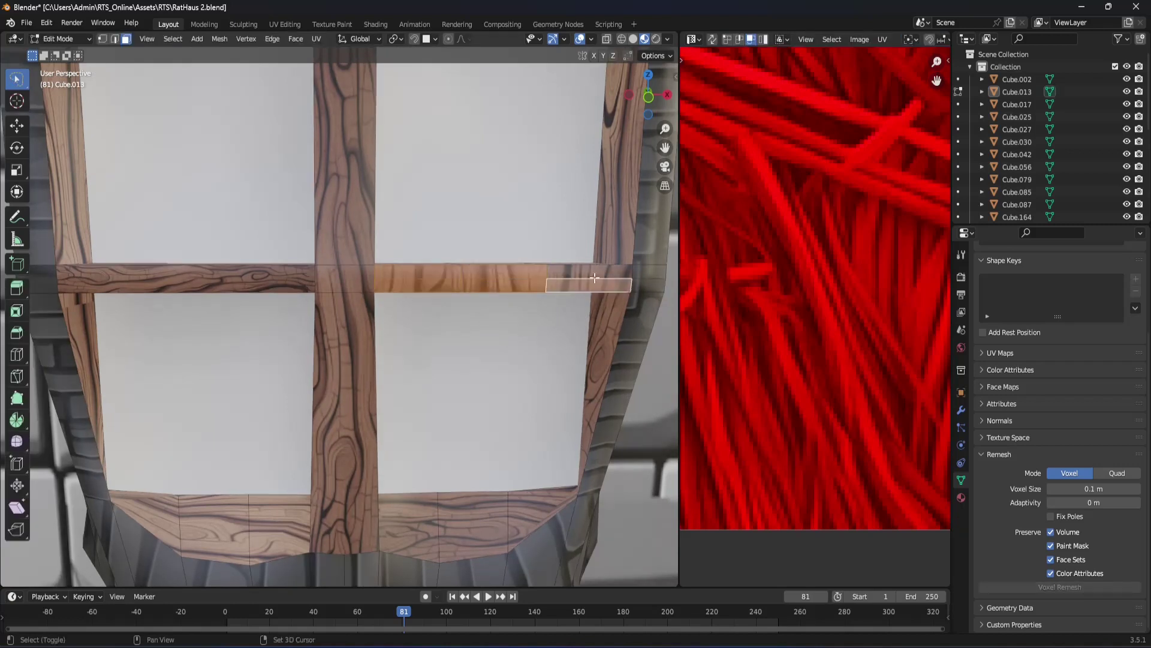
{"action": "key", "text": "ctrl+x"}
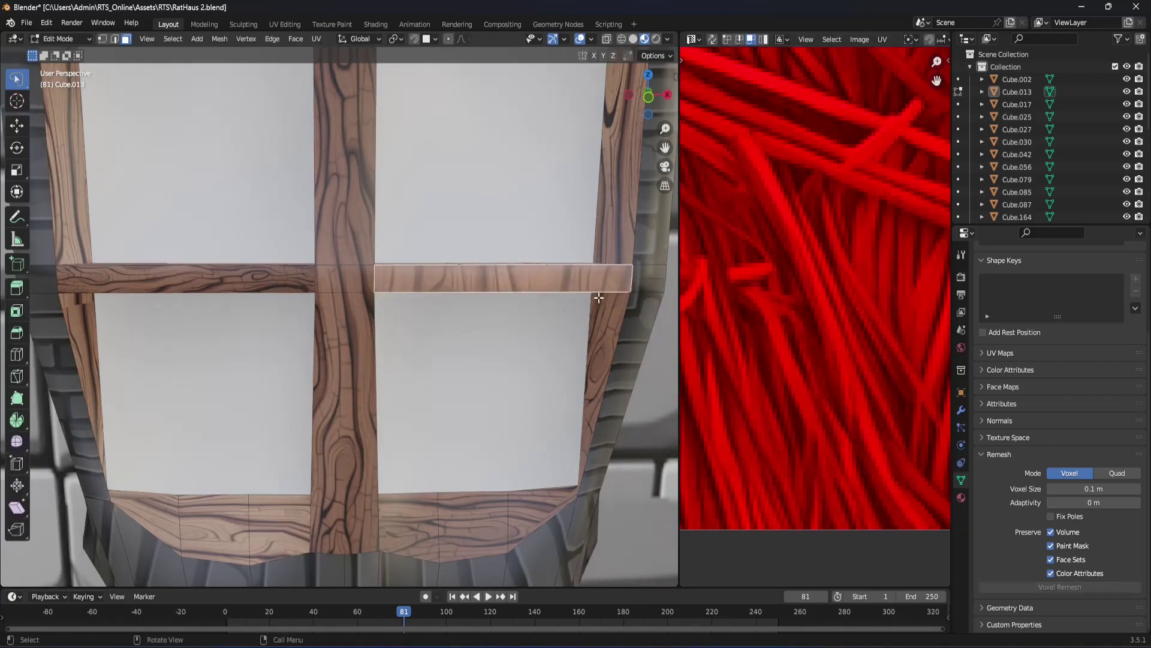
Step: Dissolve the crossbeam's three top faces into a single face
{"action": "middle_click_drag", "start_coordinate": [542, 278], "coordinate": [355, 274]}
{"action": "scroll", "coordinate": [356, 274], "scroll_direction": "up", "scroll_amount": 3}
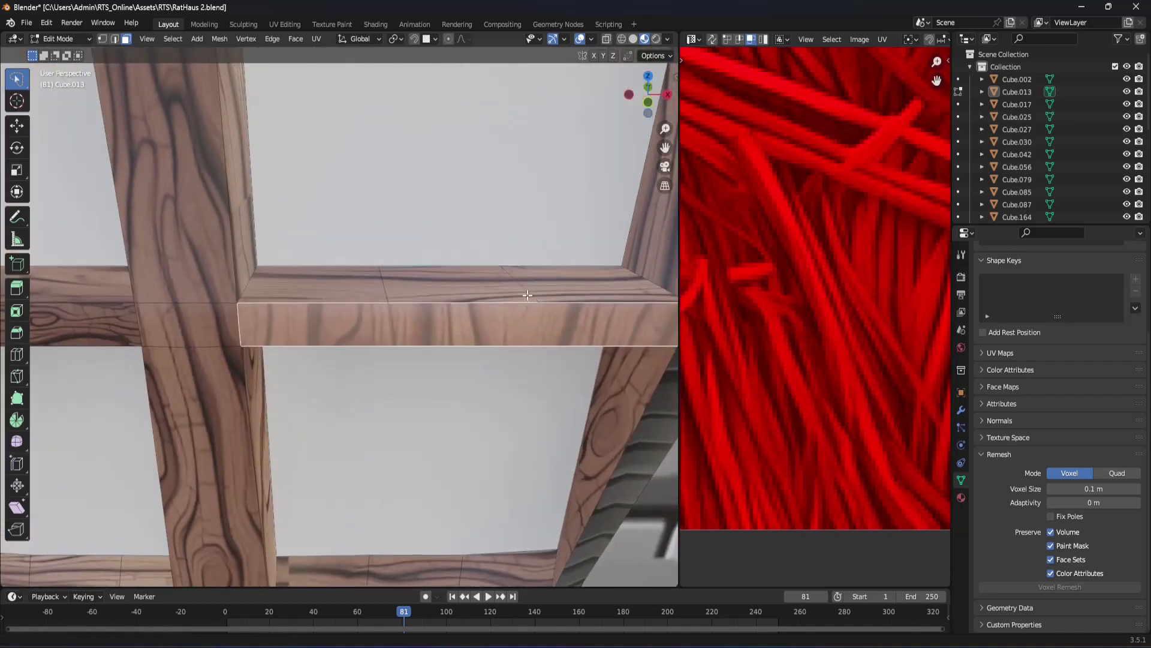
{"action": "left_click", "coordinate": [356, 275]}
{"action": "left_click", "coordinate": [415, 271], "text": "shift"}
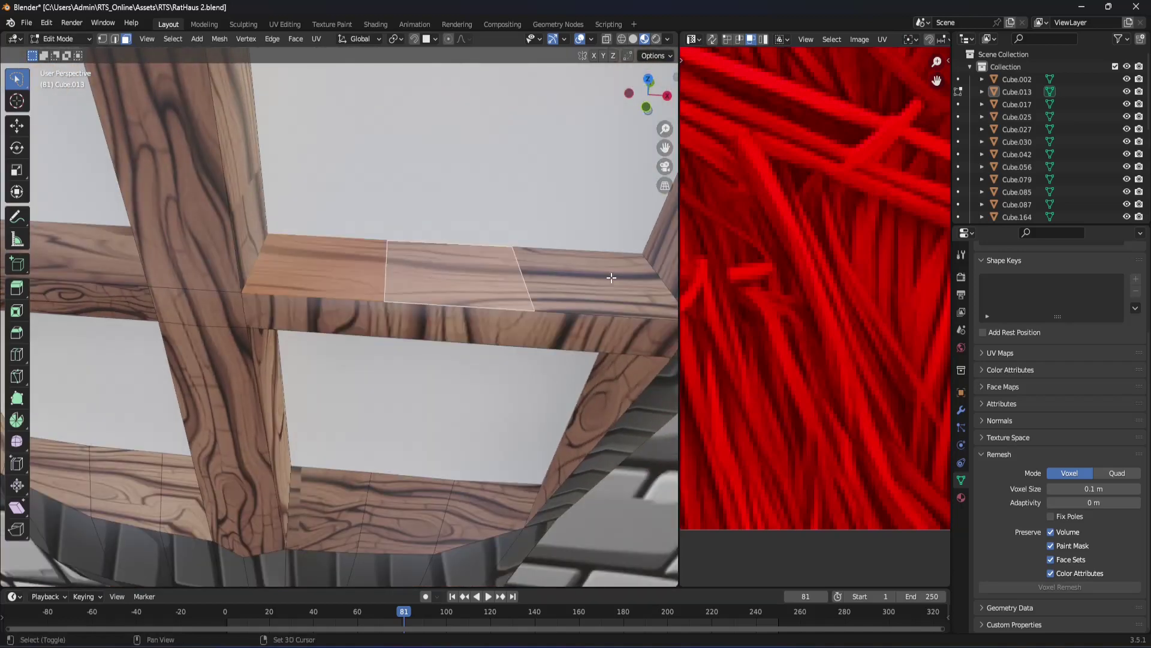
{"action": "left_click", "coordinate": [623, 273], "text": "shift"}
{"action": "key", "text": "ctrl+x"}
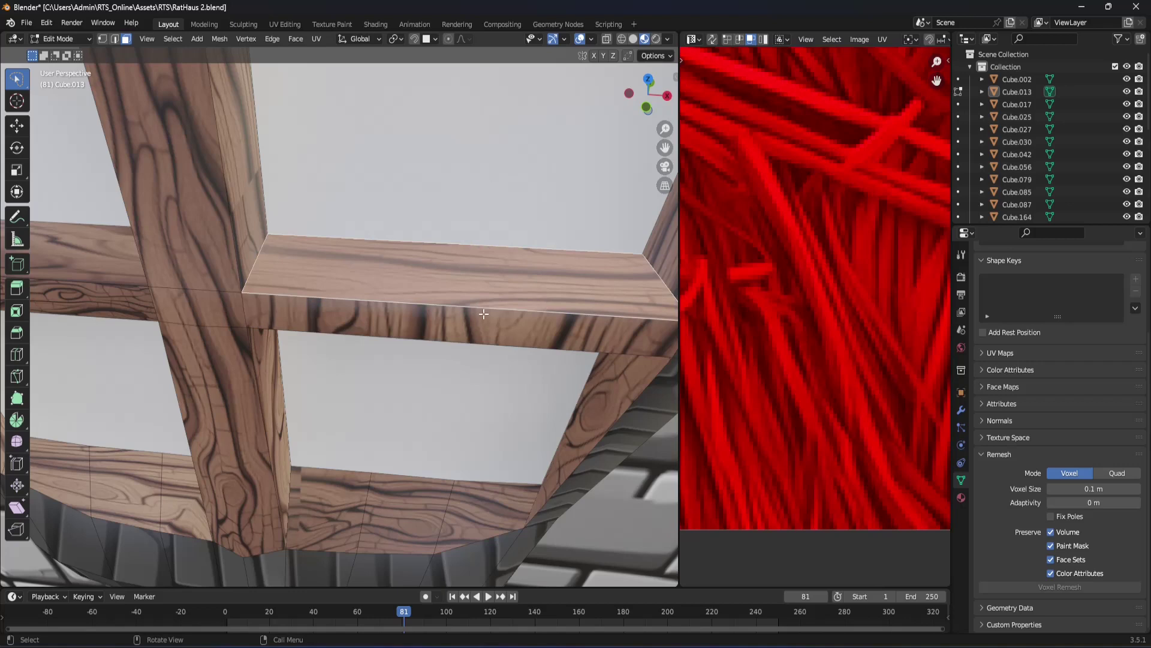
{"action": "middle_click_drag", "start_coordinate": [484, 314], "coordinate": [491, 312]}
Step: In vertex mode, merge the first crossbeam vertex pair At Last instead of At Center
{"action": "key", "text": "1"}
{"action": "key", "text": "alt+a"}
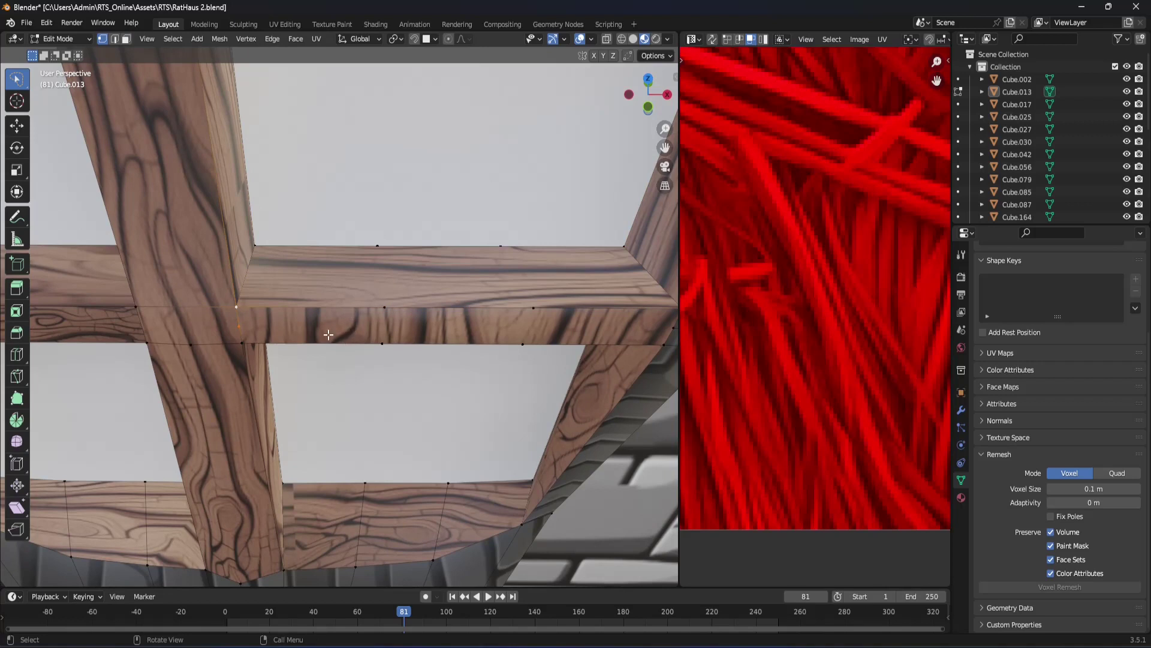
{"action": "key", "text": "m"}
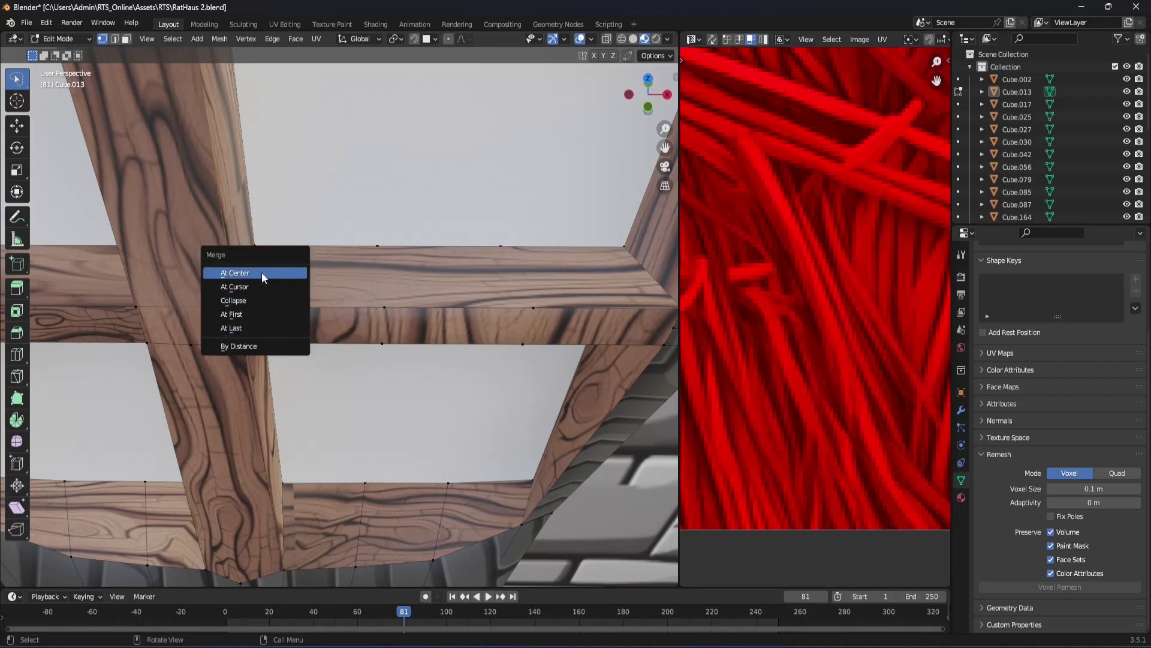
{"action": "left_click", "coordinate": [262, 270]}
{"action": "key", "text": "ctrl+z"}
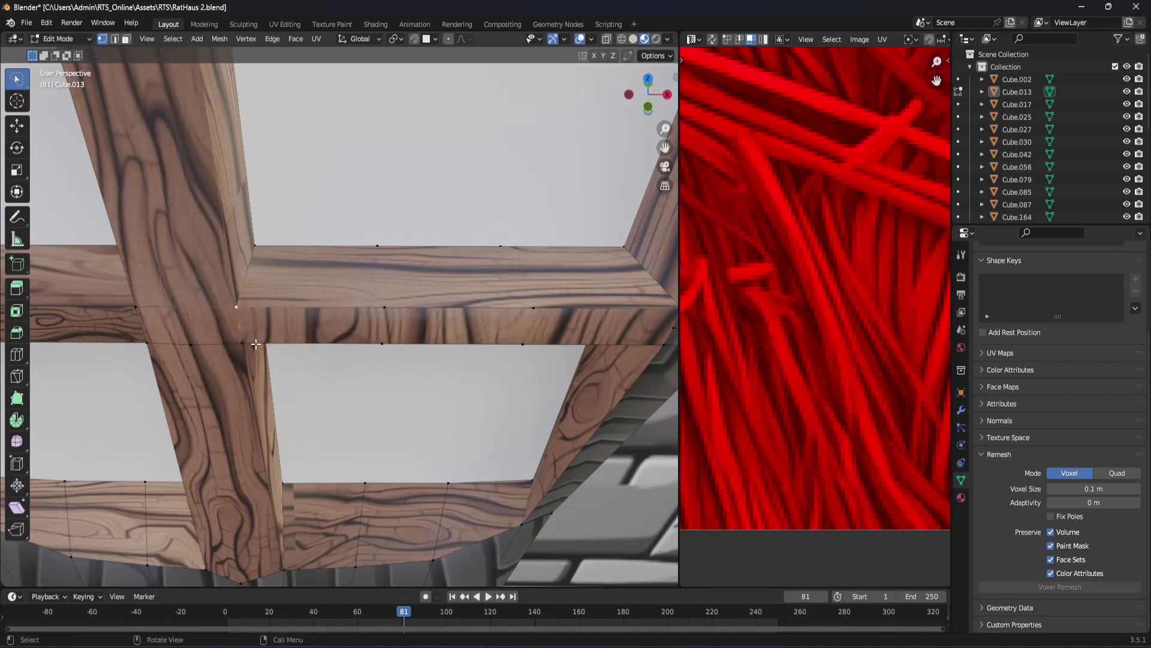
{"action": "key", "text": "m"}
{"action": "left_click", "coordinate": [250, 400]}
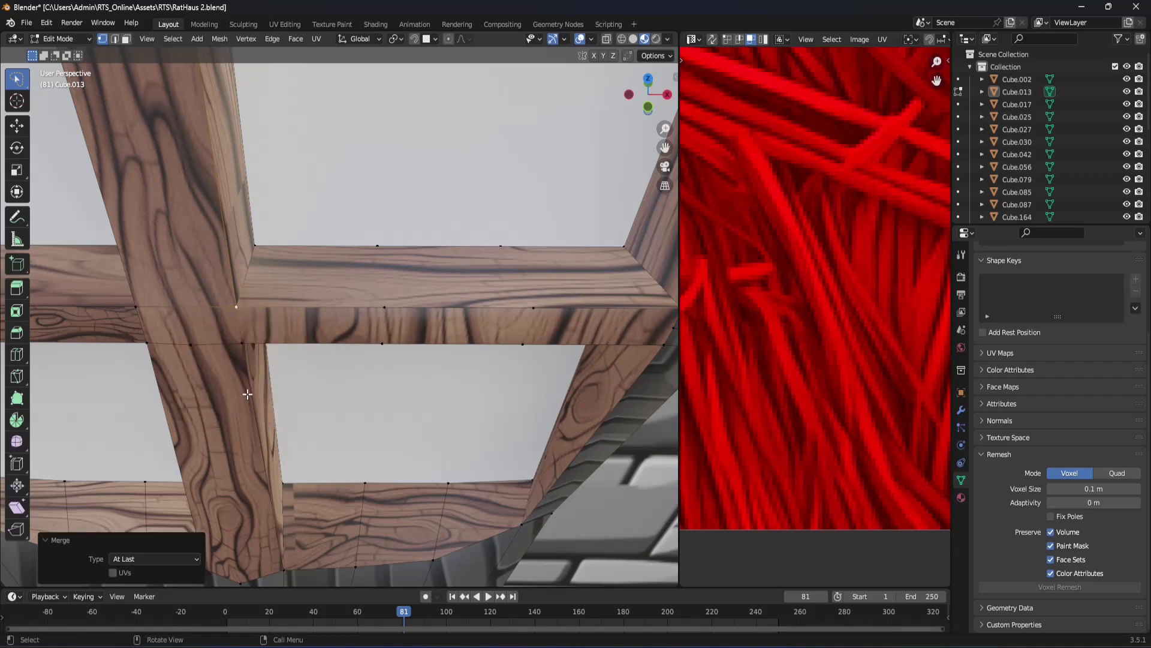
Step: Merge the lower-edge stray vertex and the next beam vertex pair
{"action": "left_click", "coordinate": [242, 334]}
{"action": "left_click", "coordinate": [418, 348]}
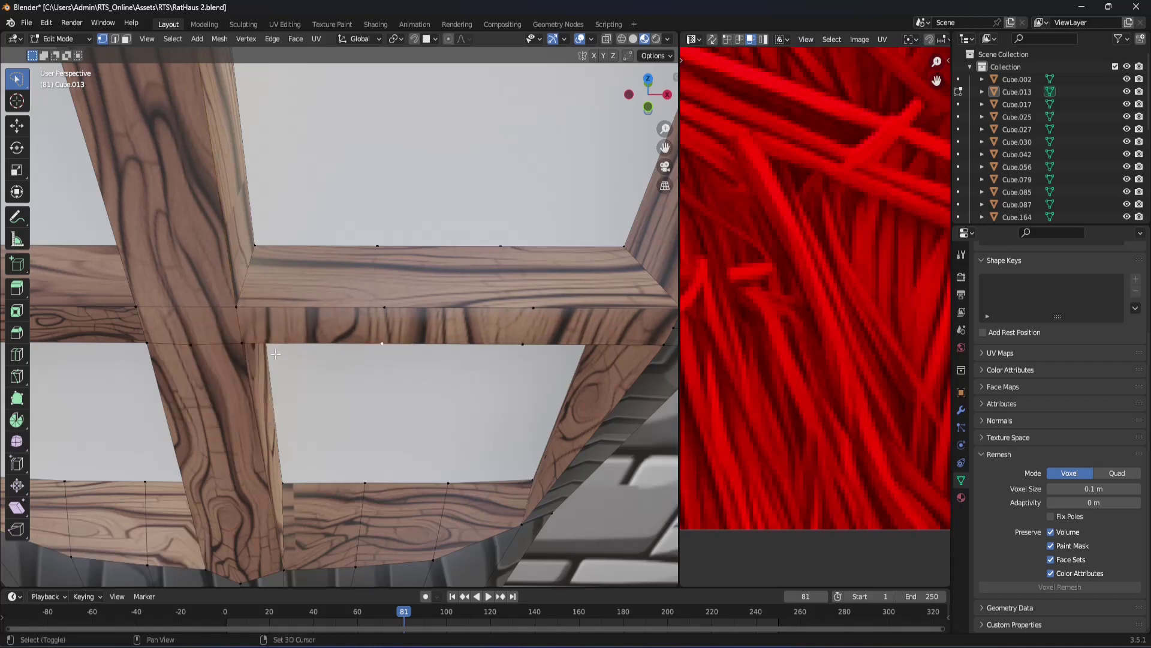
{"action": "left_click", "coordinate": [249, 340], "text": "shift"}
{"action": "key", "text": "m"}
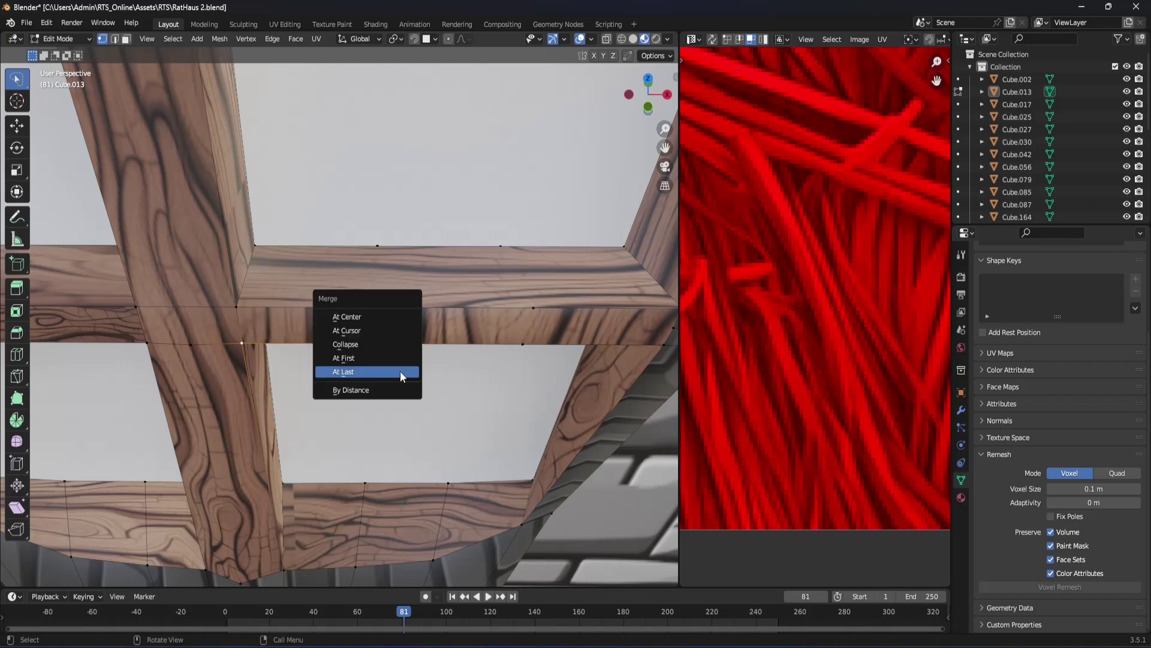
{"action": "left_click", "coordinate": [404, 373]}
{"action": "left_click", "coordinate": [256, 311], "text": "shift"}
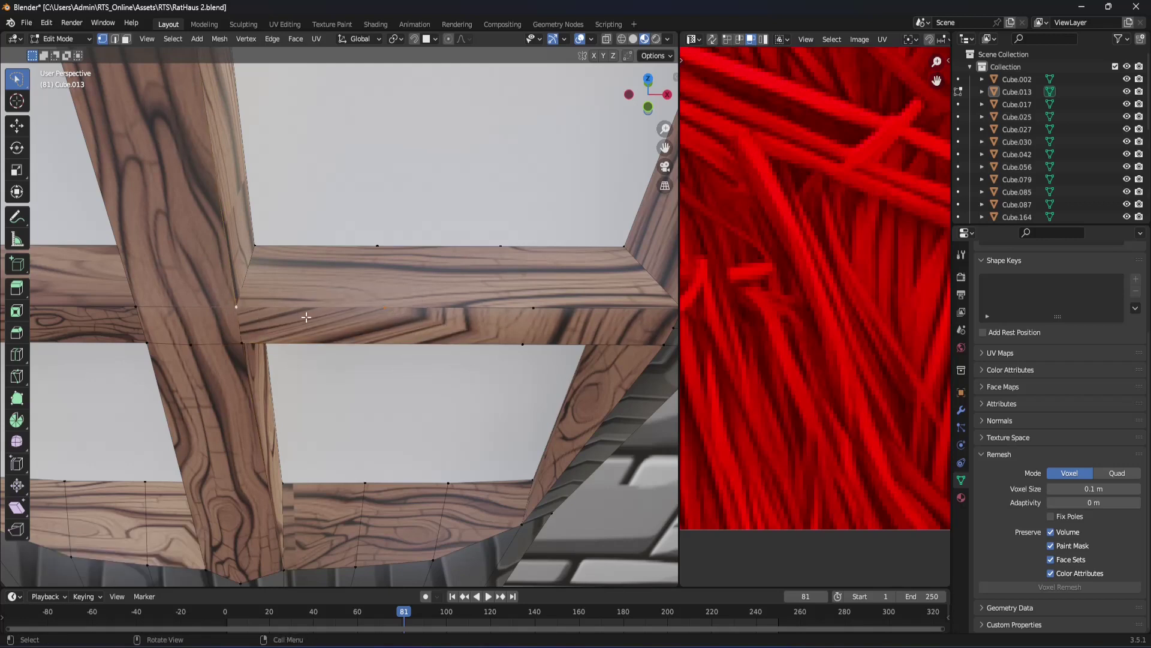
{"action": "key", "text": "m"}
{"action": "left_click", "coordinate": [306, 316]}
Step: Merge the vertex pair on the crossbeam's top edge
{"action": "middle_click_drag", "start_coordinate": [225, 323], "coordinate": [226, 334], "text": "shift"}
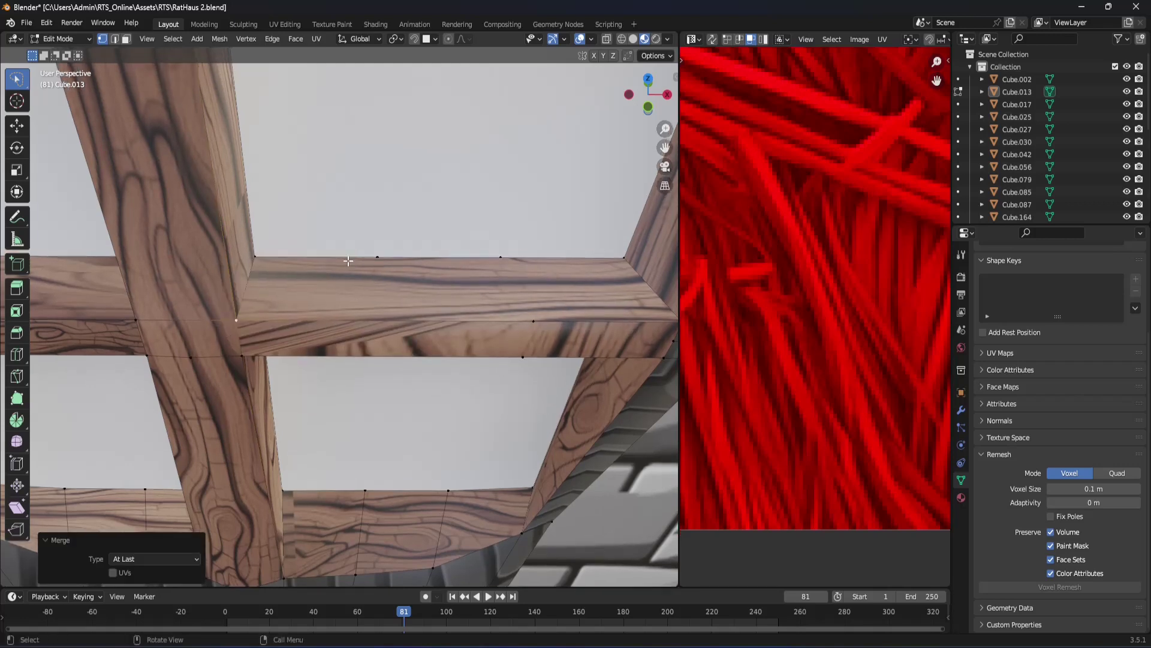
{"action": "left_click", "coordinate": [351, 261]}
{"action": "left_click", "coordinate": [464, 268], "text": "shift"}
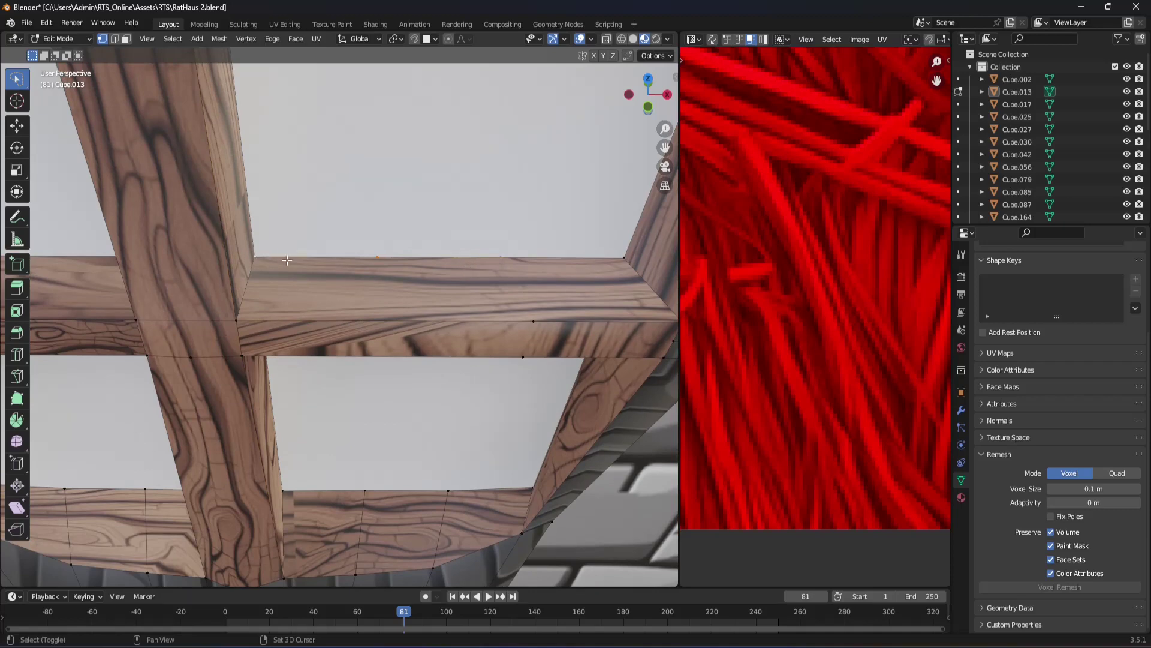
{"action": "key", "text": "m"}
{"action": "left_click", "coordinate": [322, 265]}
Step: Merge the remaining vertex pairs at the beam's right end and pick its lower front face
{"action": "middle_click_drag", "start_coordinate": [322, 265], "coordinate": [292, 260], "text": "shift"}
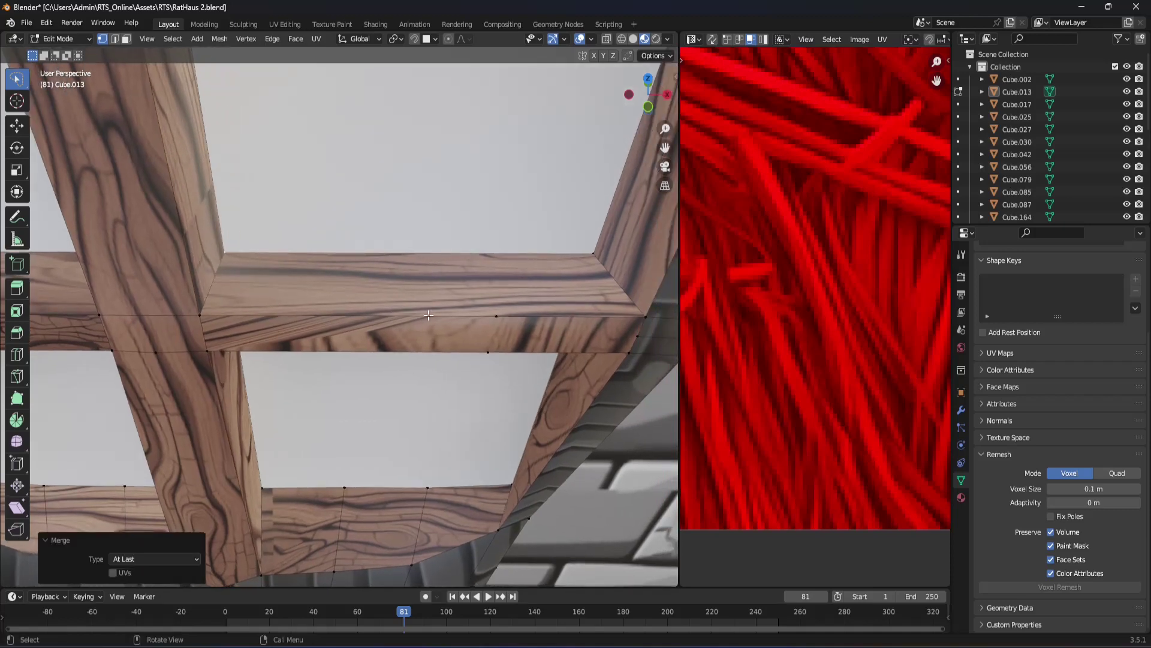
{"action": "left_click", "coordinate": [497, 316]}
{"action": "middle_click_drag", "start_coordinate": [497, 316], "coordinate": [352, 309], "text": "shift"}
{"action": "left_click", "coordinate": [501, 309], "text": "shift"}
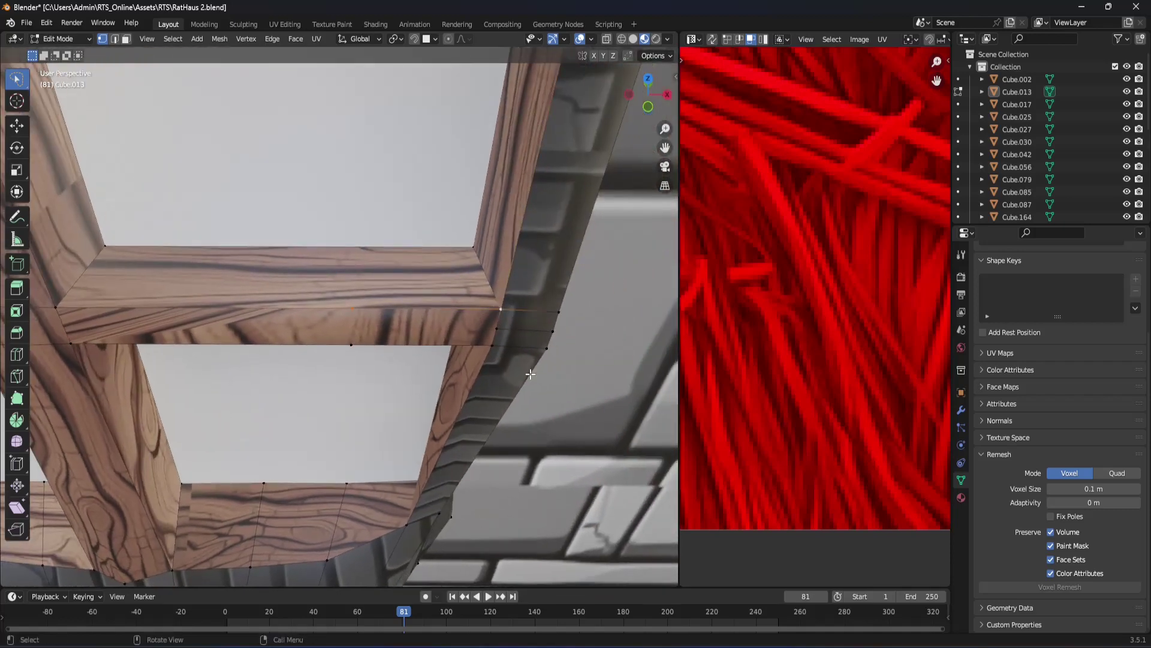
{"action": "key", "text": "m"}
{"action": "left_click", "coordinate": [530, 374]}
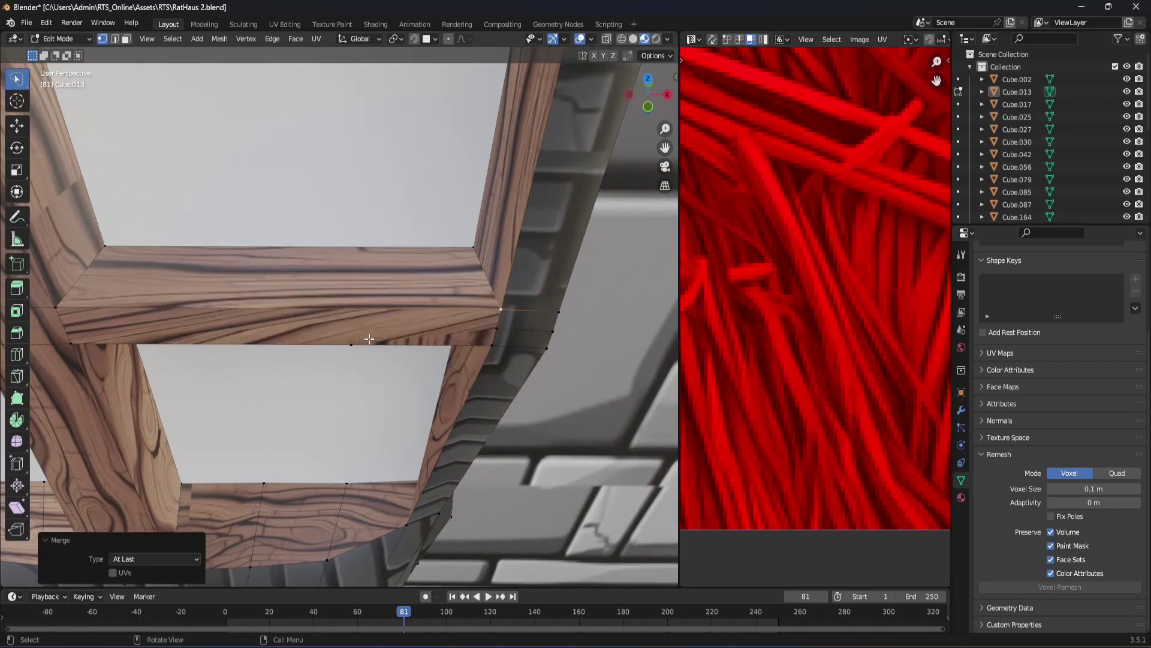
{"action": "left_click", "coordinate": [494, 345], "text": "shift"}
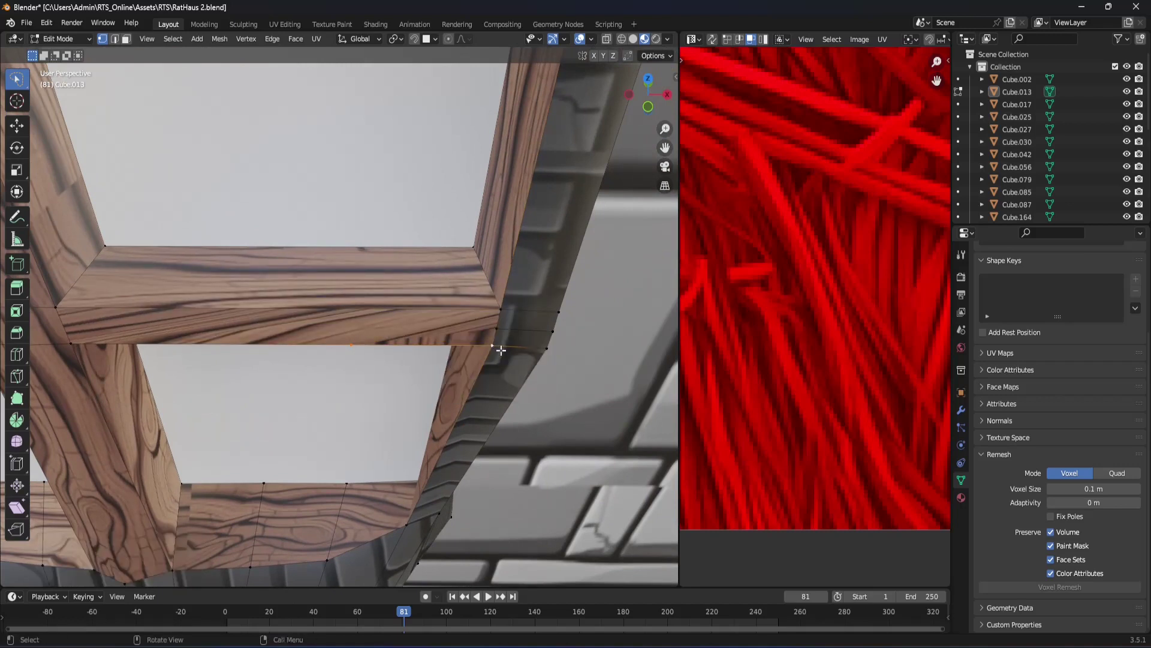
{"action": "key", "text": "m"}
{"action": "left_click", "coordinate": [502, 350]}
{"action": "middle_click_drag", "start_coordinate": [349, 312], "coordinate": [335, 315], "text": "shift"}
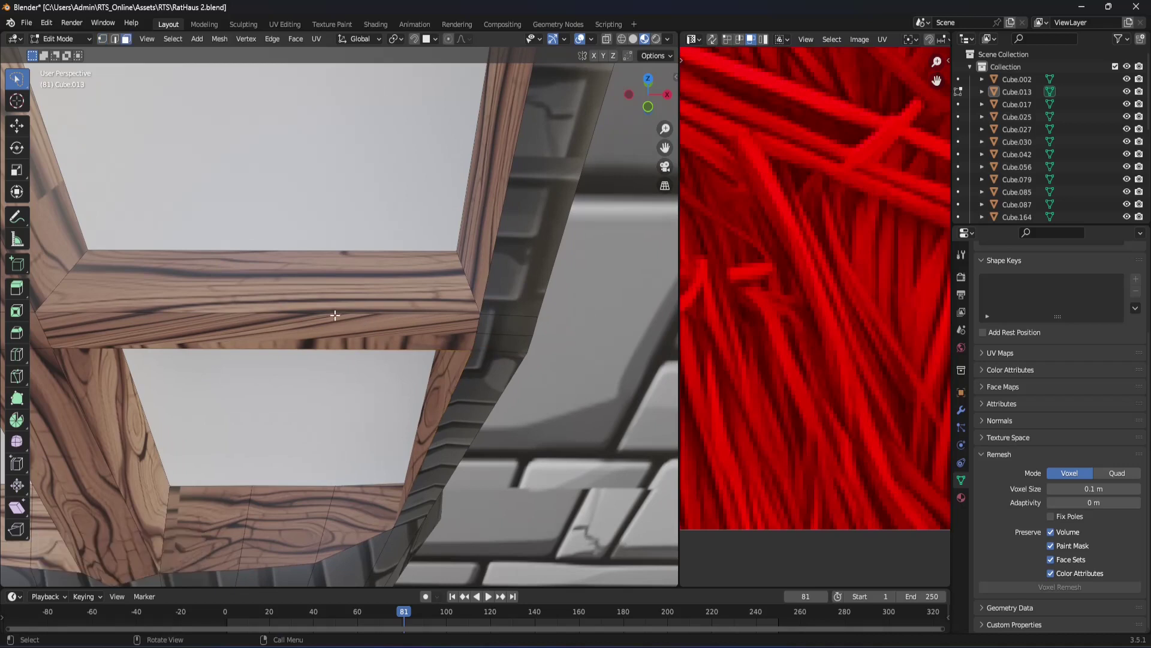
{"action": "left_click", "coordinate": [334, 315]}
Step: Smart UV Project the crossbeam's lower front face
{"action": "left_click", "coordinate": [321, 328]}
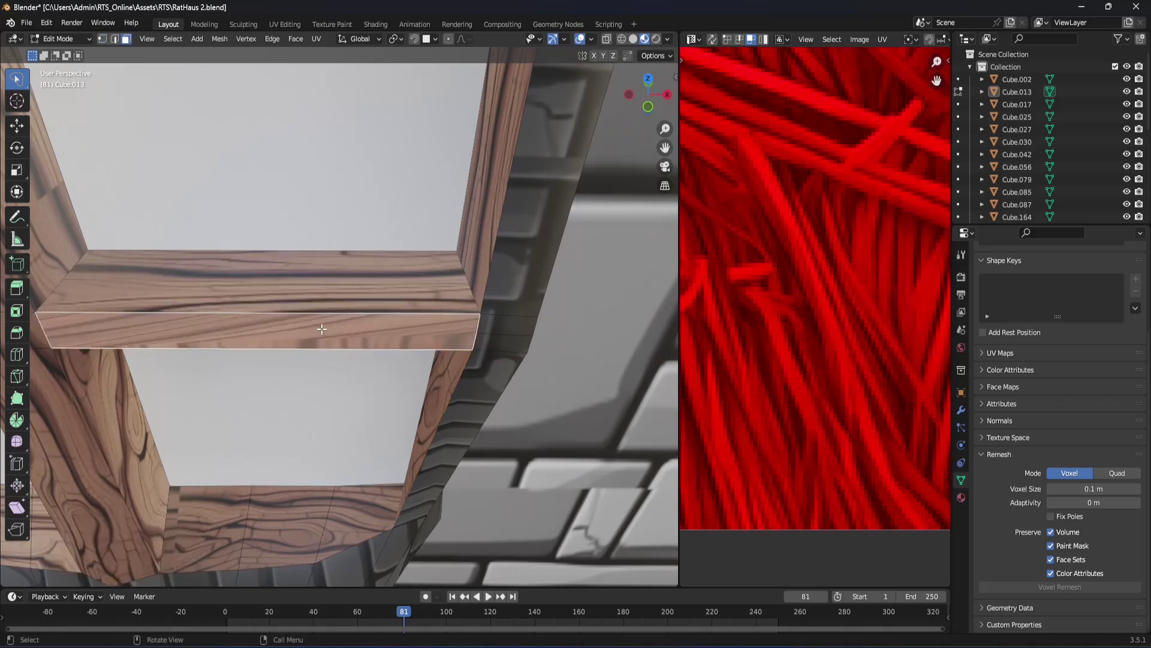
{"action": "key", "text": "u"}
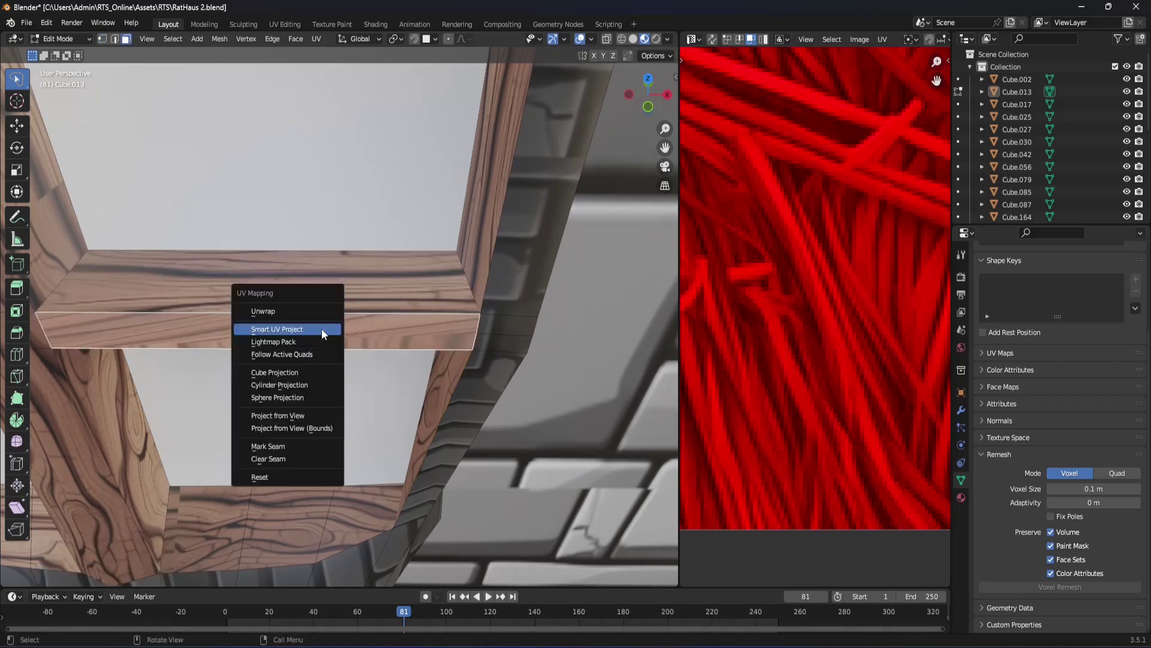
{"action": "left_click", "coordinate": [321, 328]}
{"action": "left_click", "coordinate": [334, 446]}
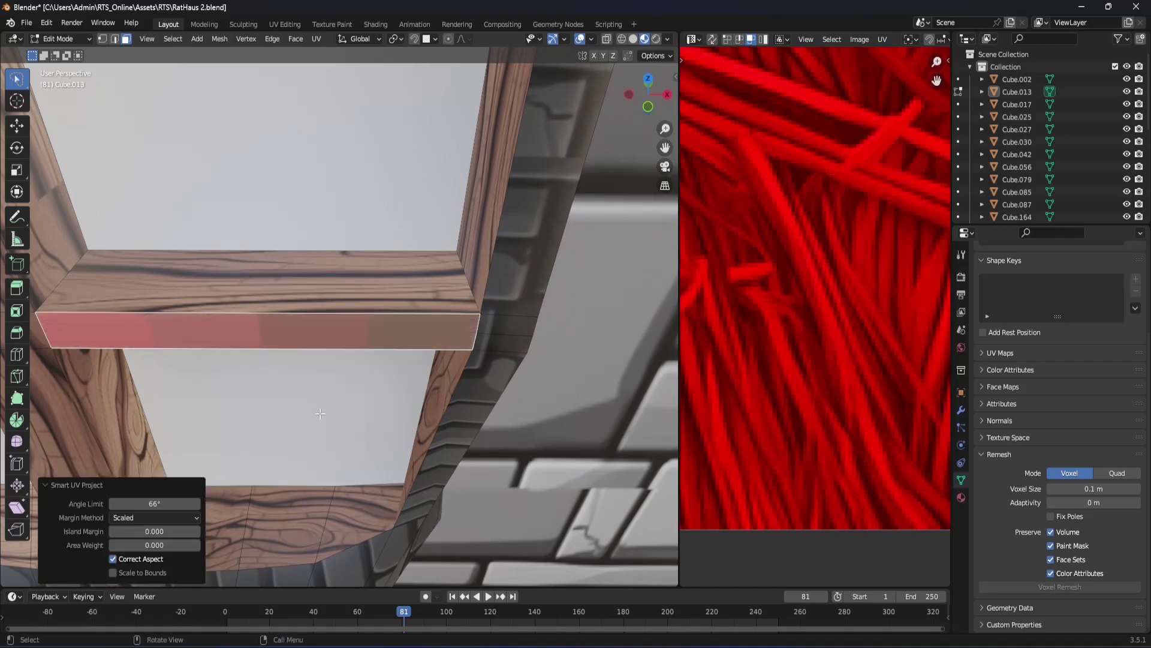
{"action": "middle_click_drag", "start_coordinate": [336, 444], "coordinate": [363, 438], "text": "shift"}
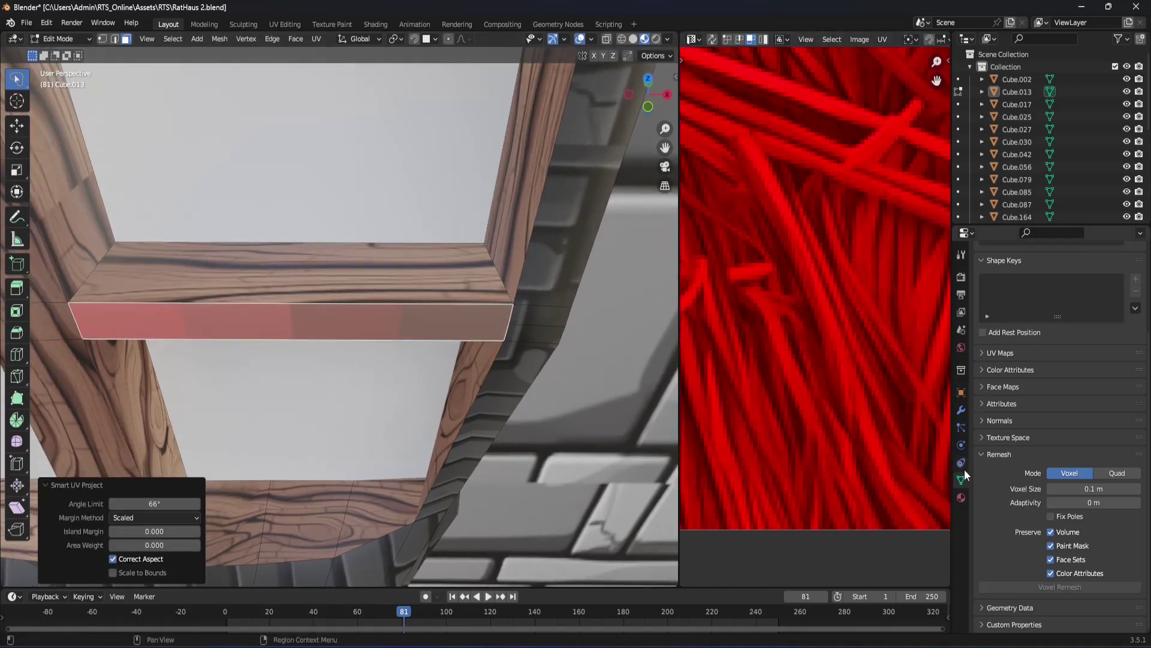
Step: Assign the wood material slot to the unwrapped beam face
{"action": "left_click", "coordinate": [961, 498]}
{"action": "scroll", "coordinate": [1009, 322], "scroll_direction": "up", "scroll_amount": 4}
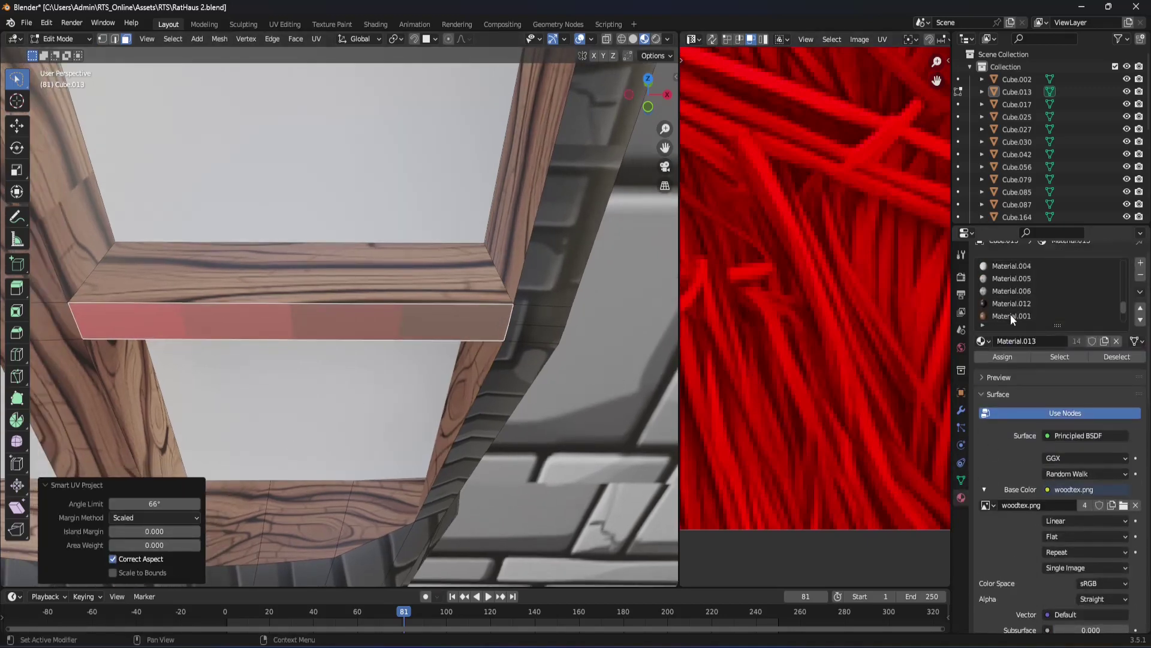
{"action": "scroll", "coordinate": [1035, 293], "scroll_direction": "up", "scroll_amount": 2}
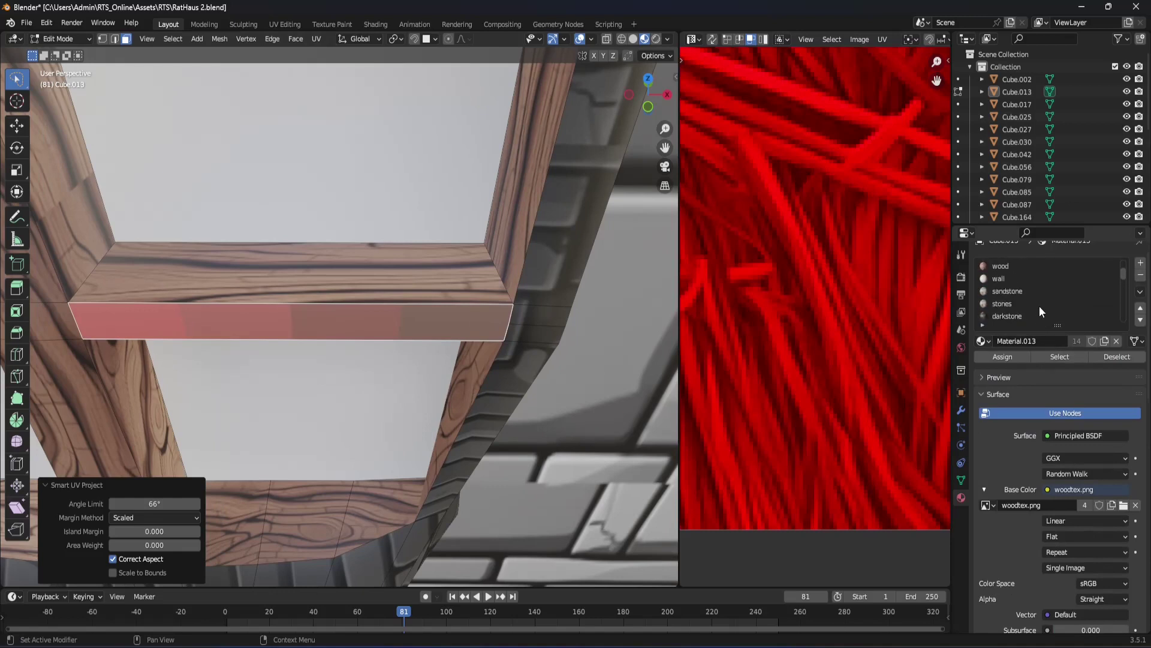
{"action": "scroll", "coordinate": [1036, 293], "scroll_direction": "up", "scroll_amount": 2}
{"action": "scroll", "coordinate": [1035, 293], "scroll_direction": "up", "scroll_amount": 1}
{"action": "scroll", "coordinate": [1013, 279], "scroll_direction": "up", "scroll_amount": 1}
{"action": "left_click", "coordinate": [999, 270]}
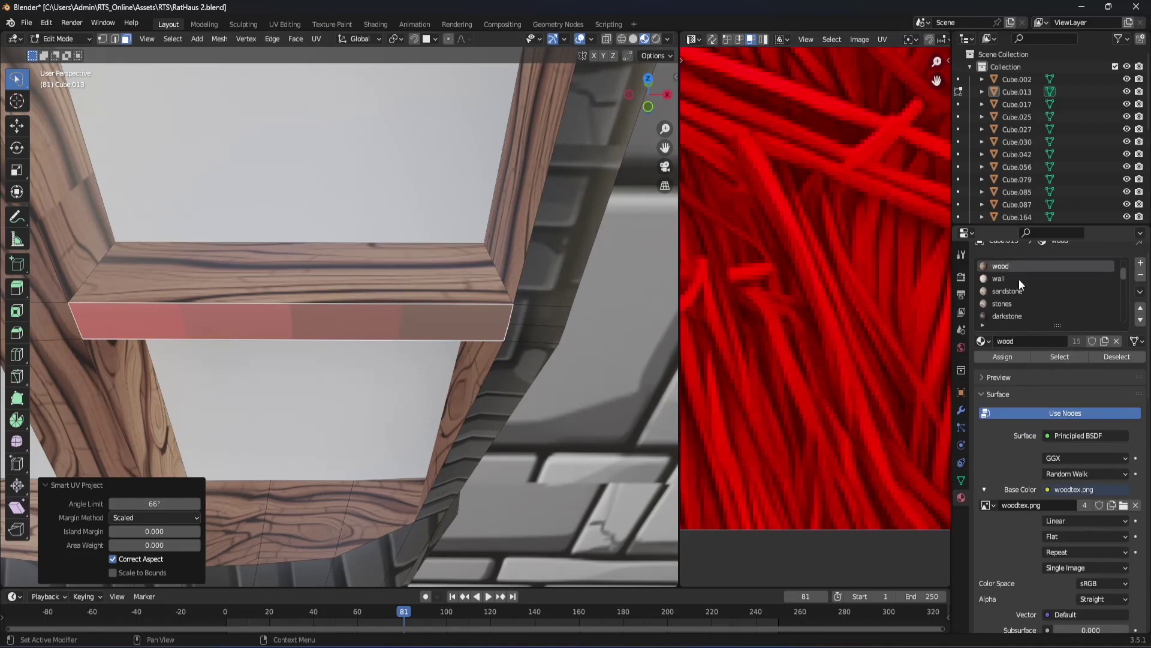
{"action": "left_click", "coordinate": [1020, 358]}
Step: Select faces on the lower beam, the central post and the beam's end
{"action": "mouse_move", "coordinate": [342, 546]}
{"action": "middle_mouse_down", "text": "shift"}
{"action": "mouse_move", "coordinate": [444, 385]}
{"action": "mouse_move", "coordinate": [513, 382]}
{"action": "middle_mouse_up", "text": "shift"}
{"action": "left_click", "coordinate": [137, 408]}
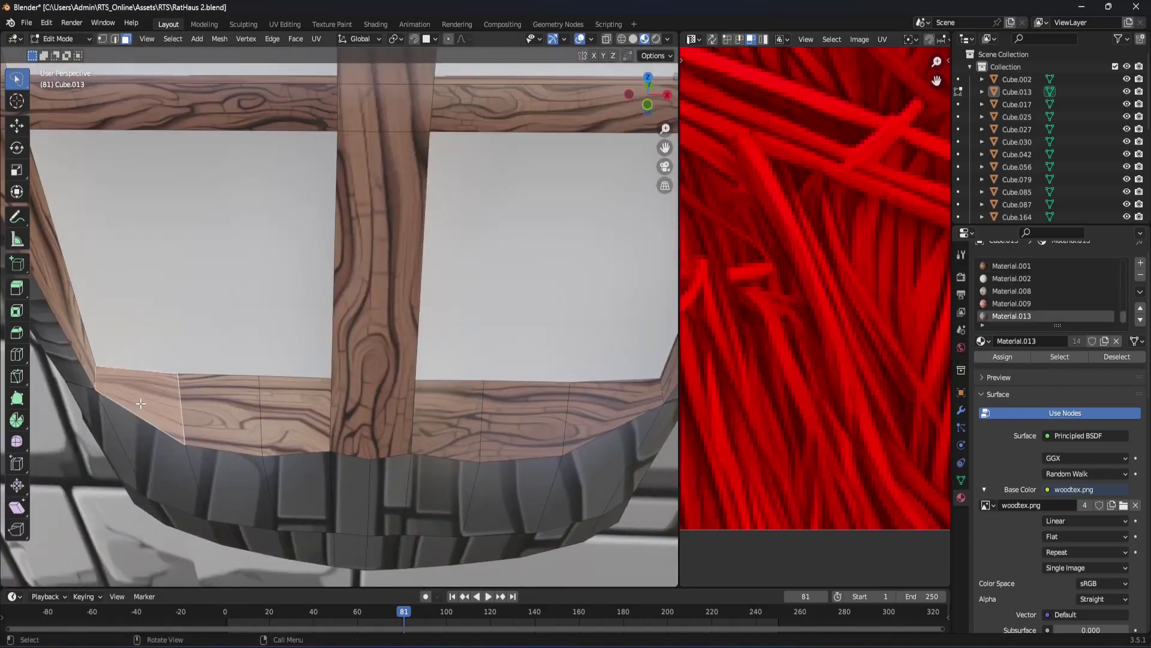
{"action": "middle_click_drag", "start_coordinate": [230, 419], "coordinate": [210, 412]}
{"action": "left_click", "coordinate": [210, 412]}
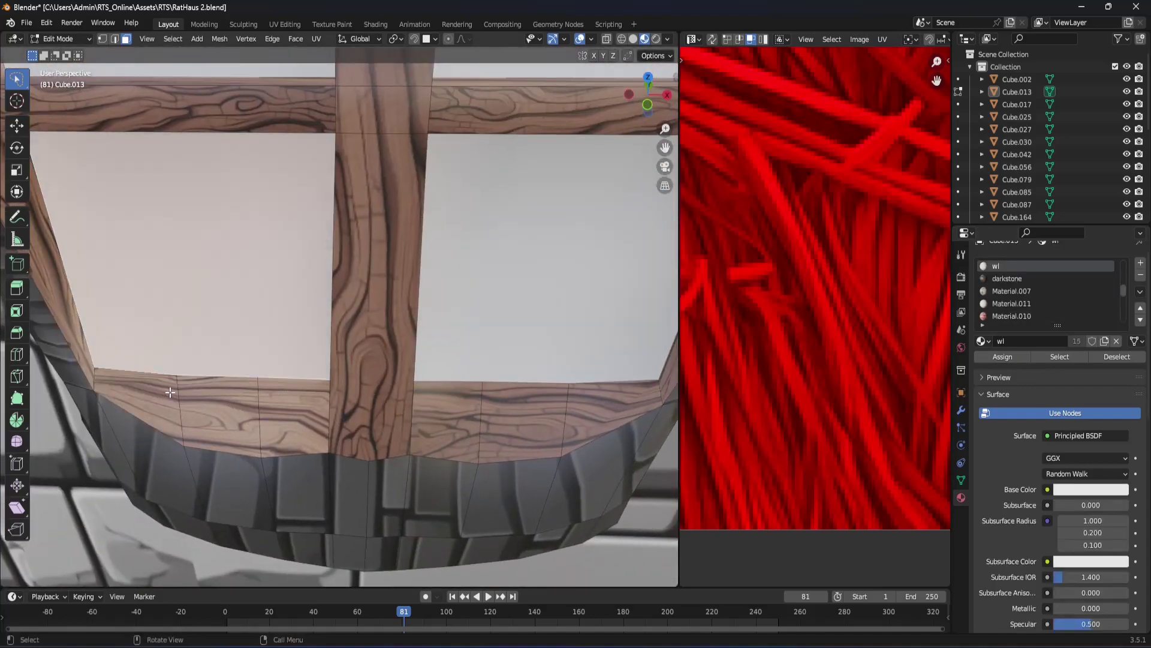
{"action": "left_click", "coordinate": [288, 414]}
{"action": "mouse_move", "coordinate": [288, 414]}
{"action": "middle_mouse_down"}
{"action": "mouse_move", "coordinate": [445, 389]}
{"action": "mouse_move", "coordinate": [478, 338]}
{"action": "mouse_move", "coordinate": [443, 301]}
{"action": "middle_mouse_up"}
{"action": "left_click", "coordinate": [452, 279]}
{"action": "left_click", "coordinate": [465, 261]}
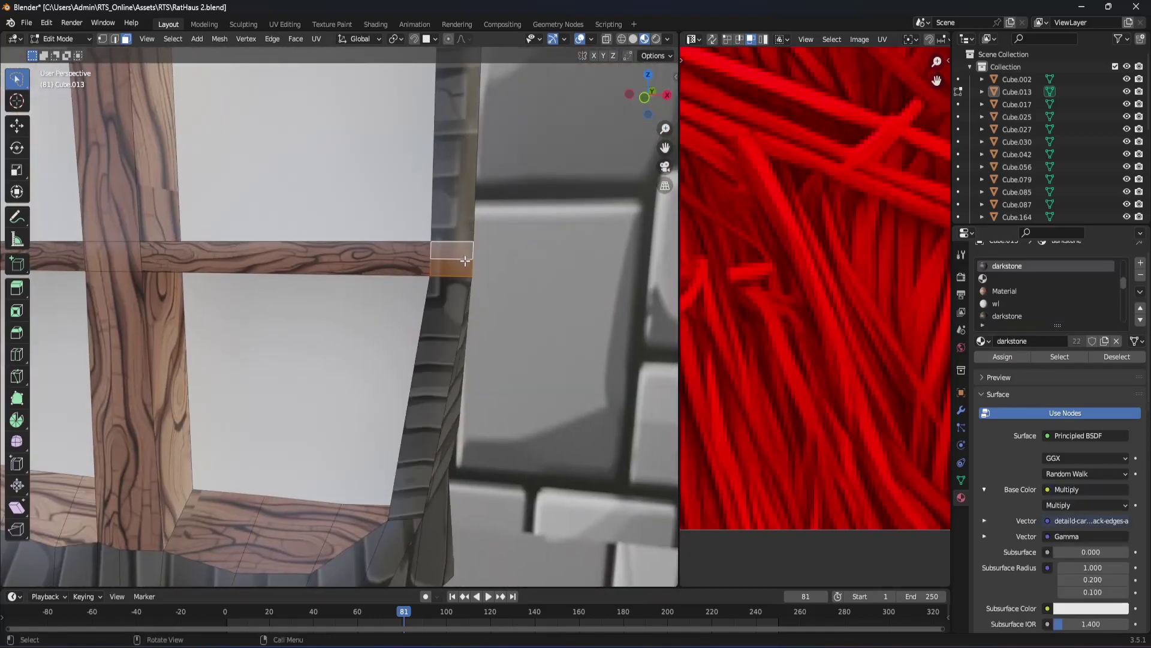
{"action": "mouse_move", "coordinate": [466, 268]}
{"action": "middle_mouse_down", "text": "shift"}
{"action": "mouse_move", "coordinate": [214, 341]}
{"action": "mouse_move", "coordinate": [174, 338]}
{"action": "middle_mouse_up", "text": "shift"}
Step: In vertex mode, merge the first doubled window-arch vertices into single points
{"action": "key", "text": "1"}
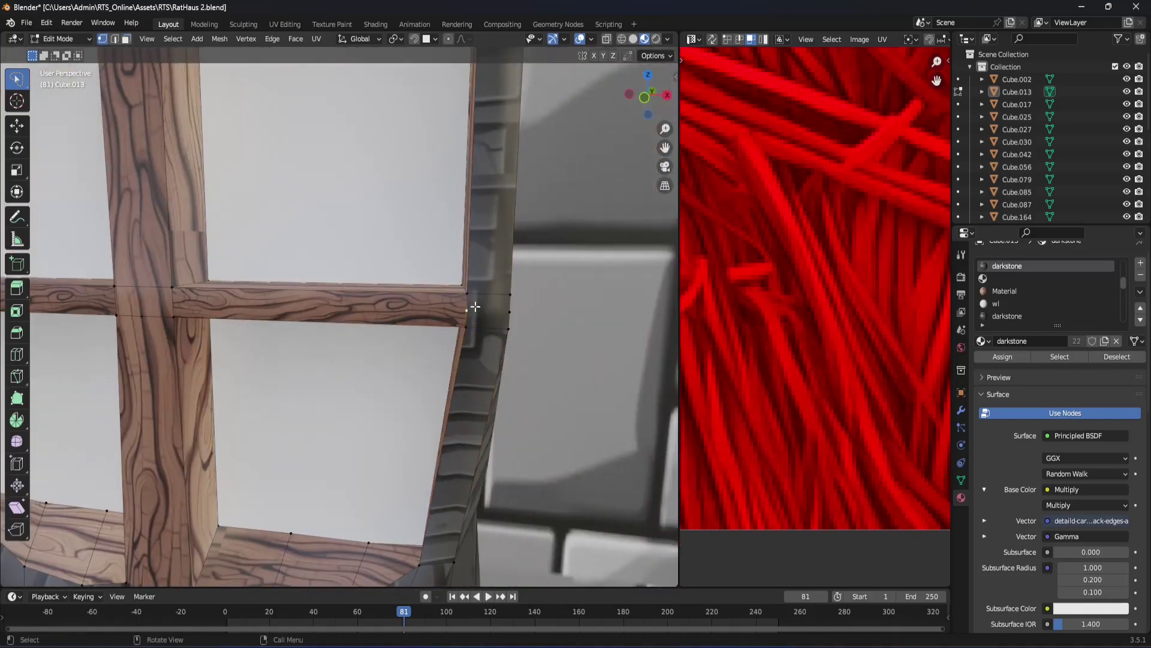
{"action": "key", "text": "m"}
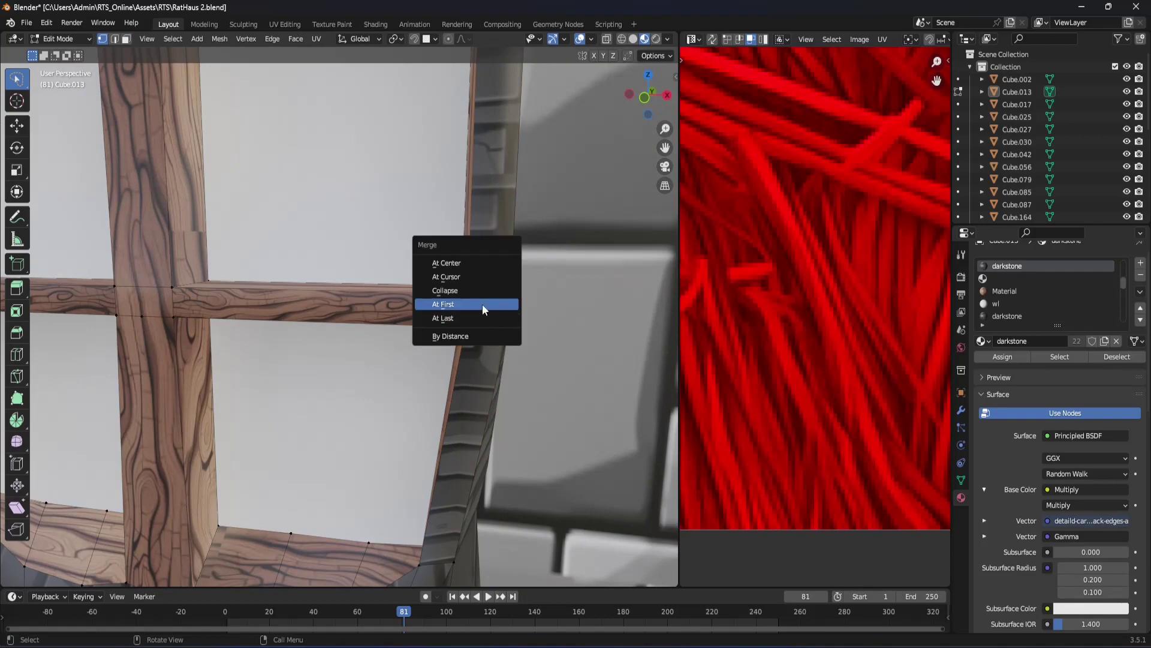
{"action": "left_click", "coordinate": [482, 312]}
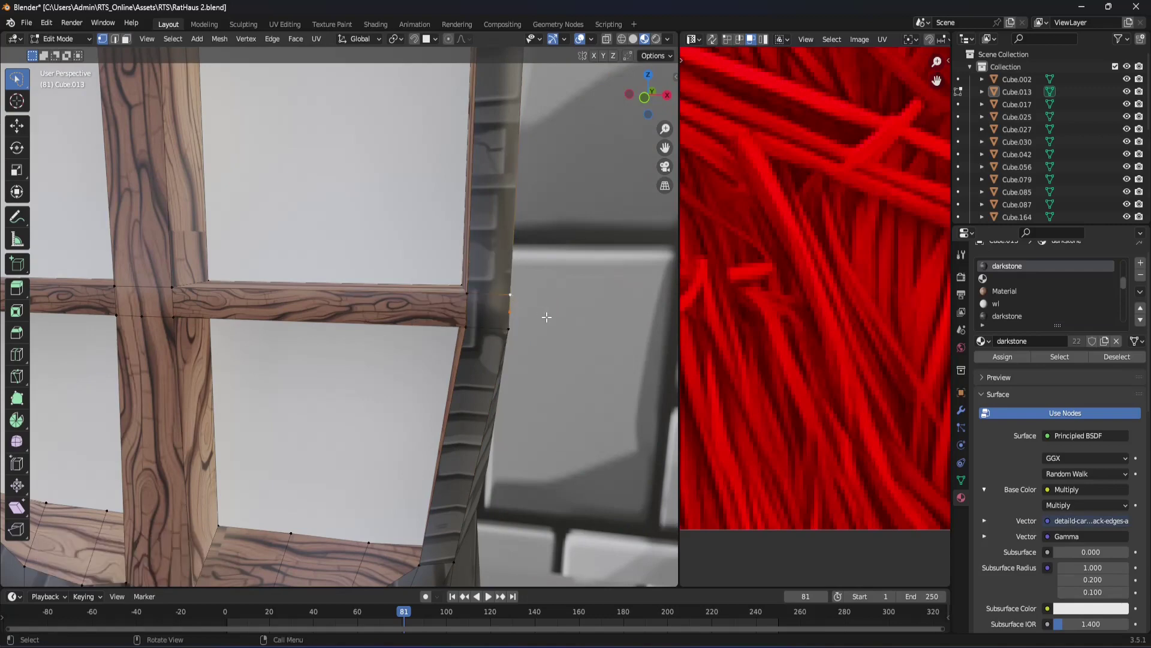
{"action": "key", "text": "m"}
{"action": "left_click", "coordinate": [547, 314]}
Step: Merge the mullion and top-edge vertex pairs At Last into single points
{"action": "scroll", "coordinate": [470, 324], "scroll_direction": "down", "scroll_amount": 2}
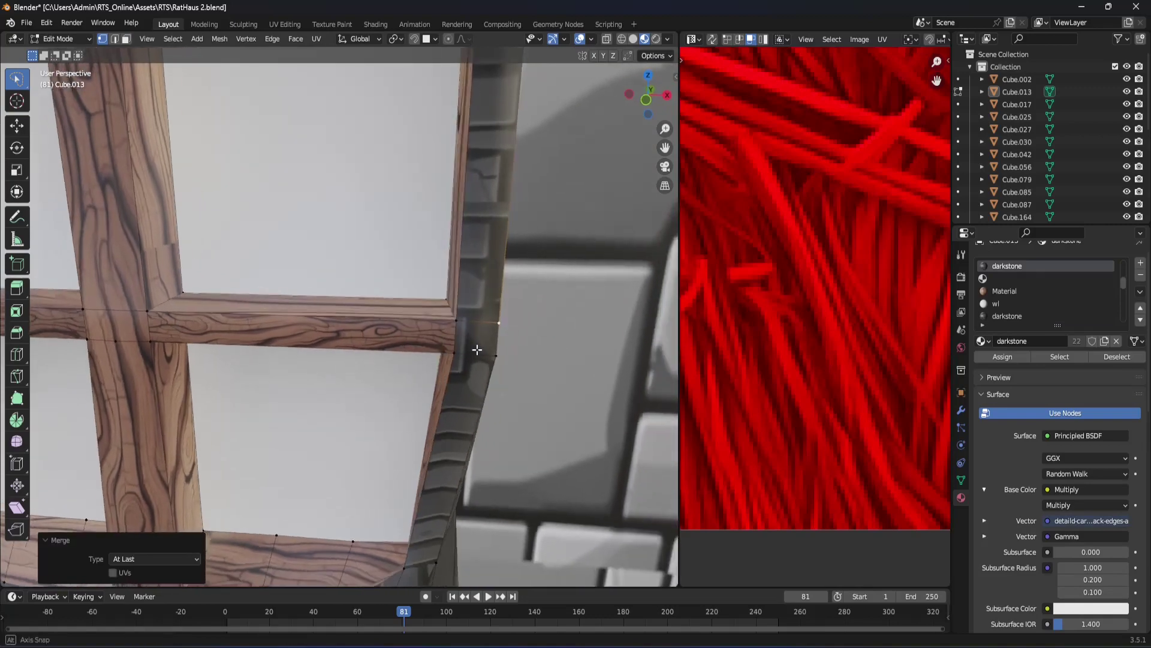
{"action": "scroll", "coordinate": [469, 318], "scroll_direction": "down", "scroll_amount": 3}
{"action": "scroll", "coordinate": [468, 309], "scroll_direction": "up", "scroll_amount": 1}
{"action": "scroll", "coordinate": [464, 282], "scroll_direction": "down", "scroll_amount": 2}
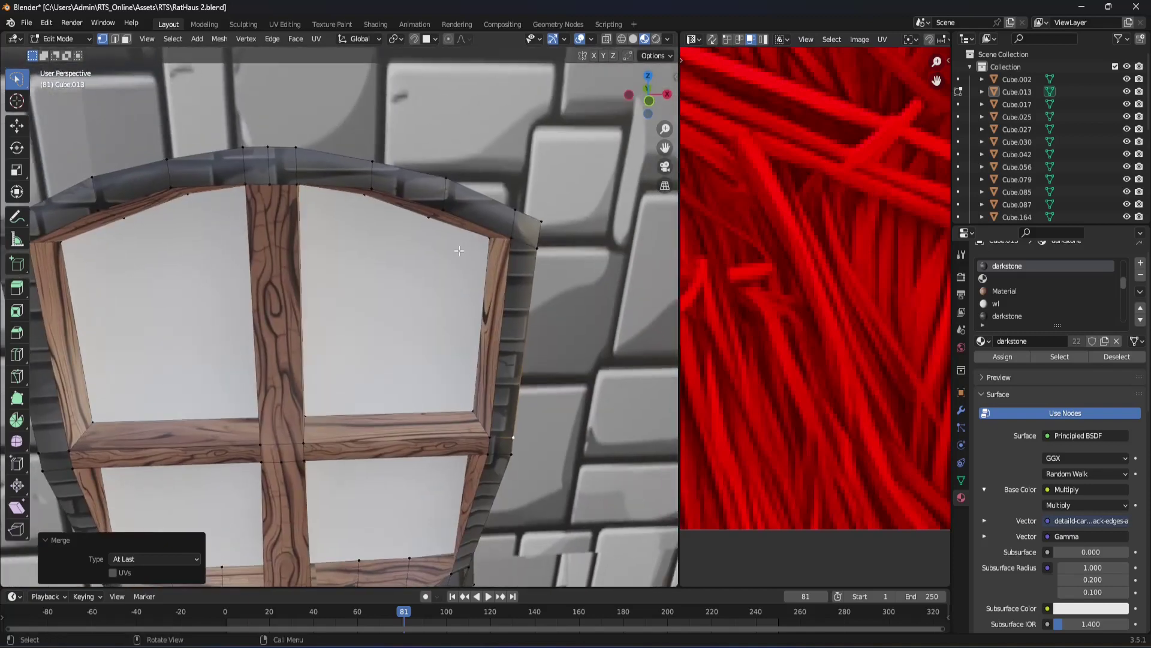
{"action": "middle_click_drag", "start_coordinate": [462, 249], "coordinate": [381, 180], "text": "shift"}
{"action": "scroll", "coordinate": [261, 212], "scroll_direction": "up", "scroll_amount": 3}
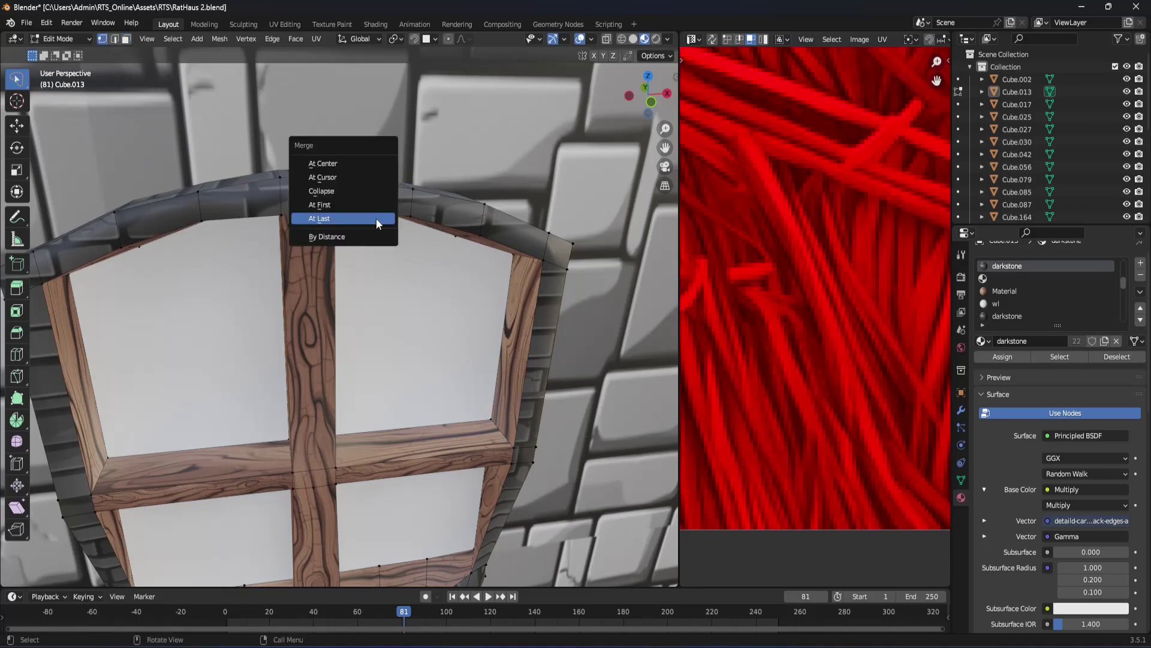
{"action": "left_click", "coordinate": [378, 220]}
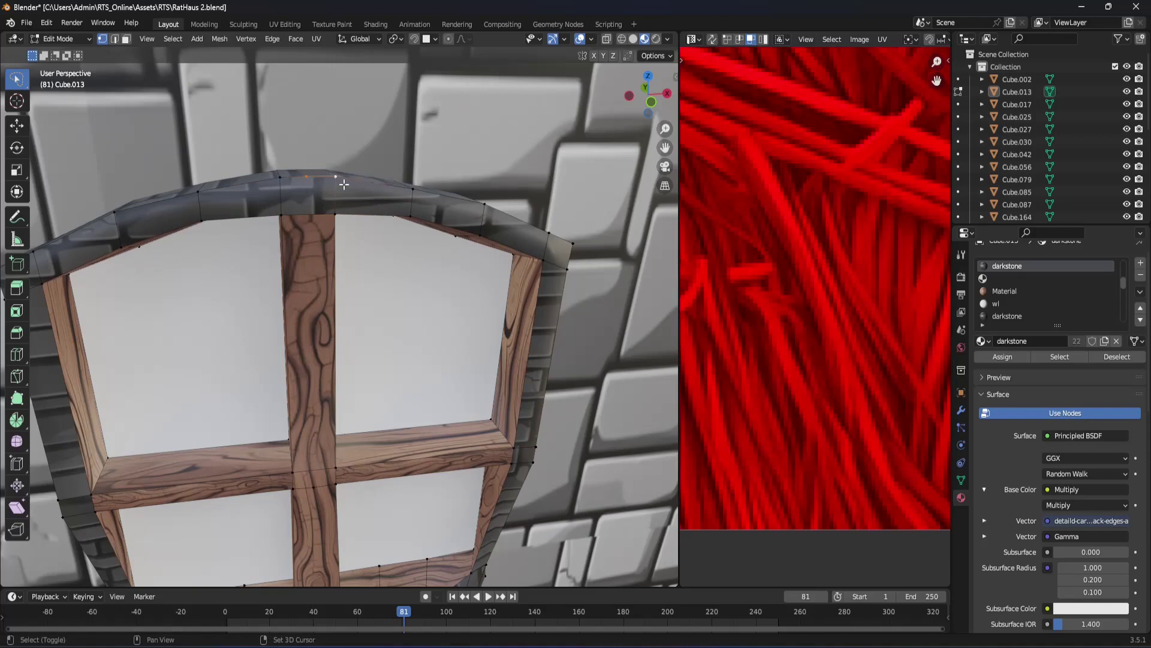
{"action": "key", "text": "m"}
{"action": "left_click", "coordinate": [361, 200]}
{"action": "mouse_move", "coordinate": [319, 210]}
{"action": "middle_mouse_down"}
{"action": "mouse_move", "coordinate": [427, 239]}
{"action": "mouse_move", "coordinate": [406, 275]}
{"action": "mouse_move", "coordinate": [425, 190]}
{"action": "mouse_move", "coordinate": [470, 108]}
{"action": "mouse_move", "coordinate": [462, 271]}
{"action": "middle_mouse_up"}
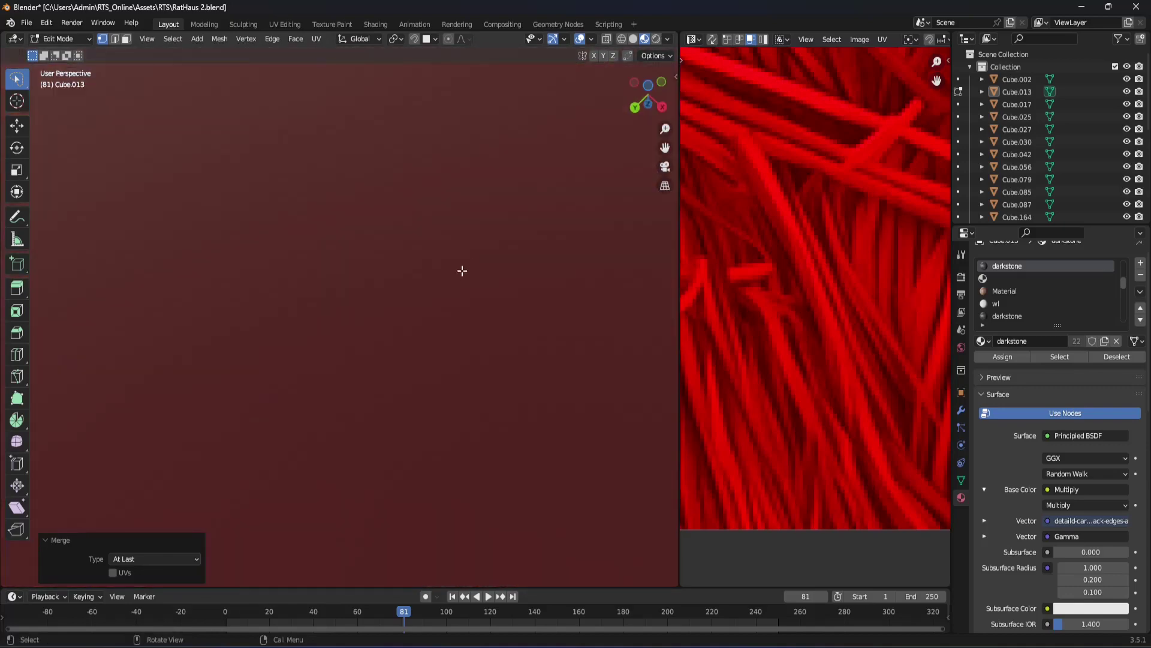
{"action": "scroll", "coordinate": [459, 307], "scroll_direction": "down", "scroll_amount": 3}
{"action": "scroll", "coordinate": [480, 326], "scroll_direction": "down", "scroll_amount": 3}
{"action": "scroll", "coordinate": [488, 347], "scroll_direction": "down", "scroll_amount": 3}
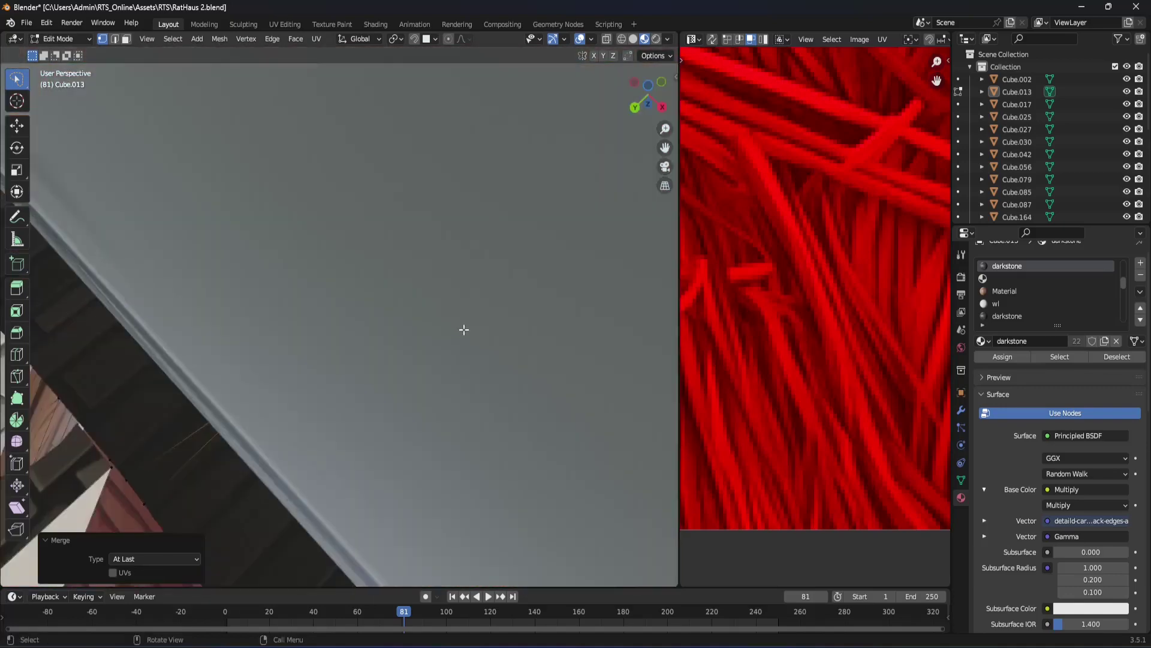
{"action": "scroll", "coordinate": [462, 329], "scroll_direction": "down", "scroll_amount": 2}
{"action": "scroll", "coordinate": [161, 390], "scroll_direction": "down", "scroll_amount": 5}
{"action": "scroll", "coordinate": [180, 372], "scroll_direction": "down", "scroll_amount": 4}
{"action": "mouse_move", "coordinate": [239, 336]}
{"action": "middle_mouse_down"}
{"action": "mouse_move", "coordinate": [285, 174]}
{"action": "mouse_move", "coordinate": [300, 572]}
{"action": "middle_mouse_up"}
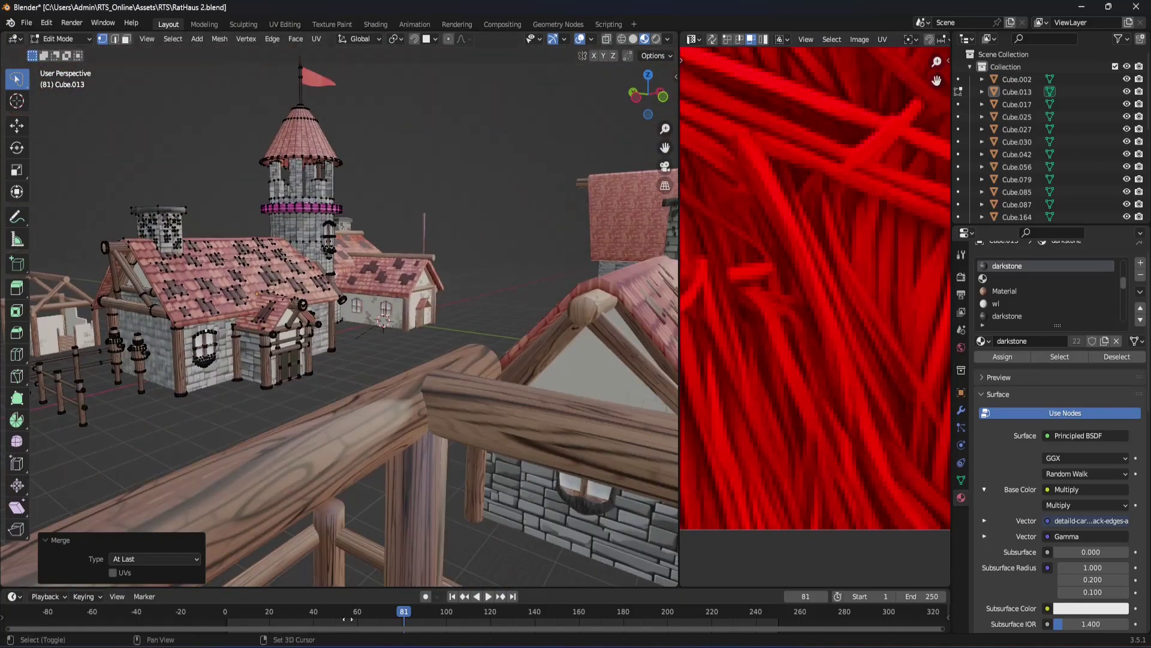
{"action": "scroll", "coordinate": [340, 400], "scroll_direction": "up", "scroll_amount": 3}
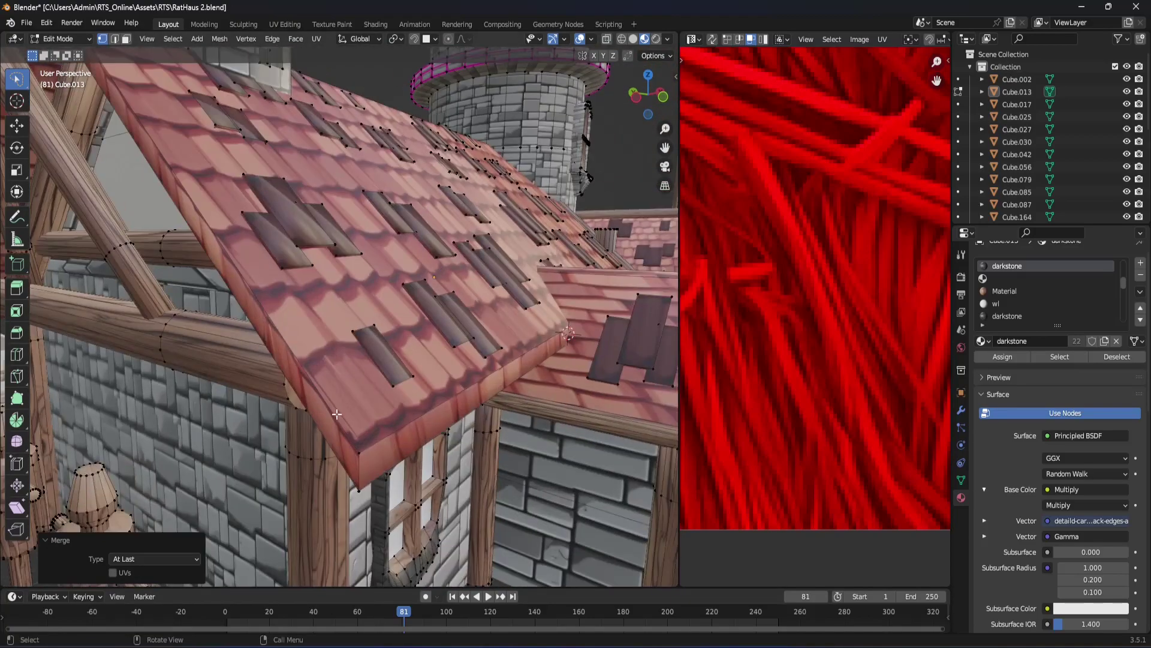
{"action": "scroll", "coordinate": [390, 420], "scroll_direction": "up", "scroll_amount": 3}
{"action": "scroll", "coordinate": [480, 450], "scroll_direction": "up", "scroll_amount": 3}
{"action": "scroll", "coordinate": [604, 498], "scroll_direction": "up", "scroll_amount": 2}
{"action": "scroll", "coordinate": [603, 499], "scroll_direction": "up", "scroll_amount": 1}
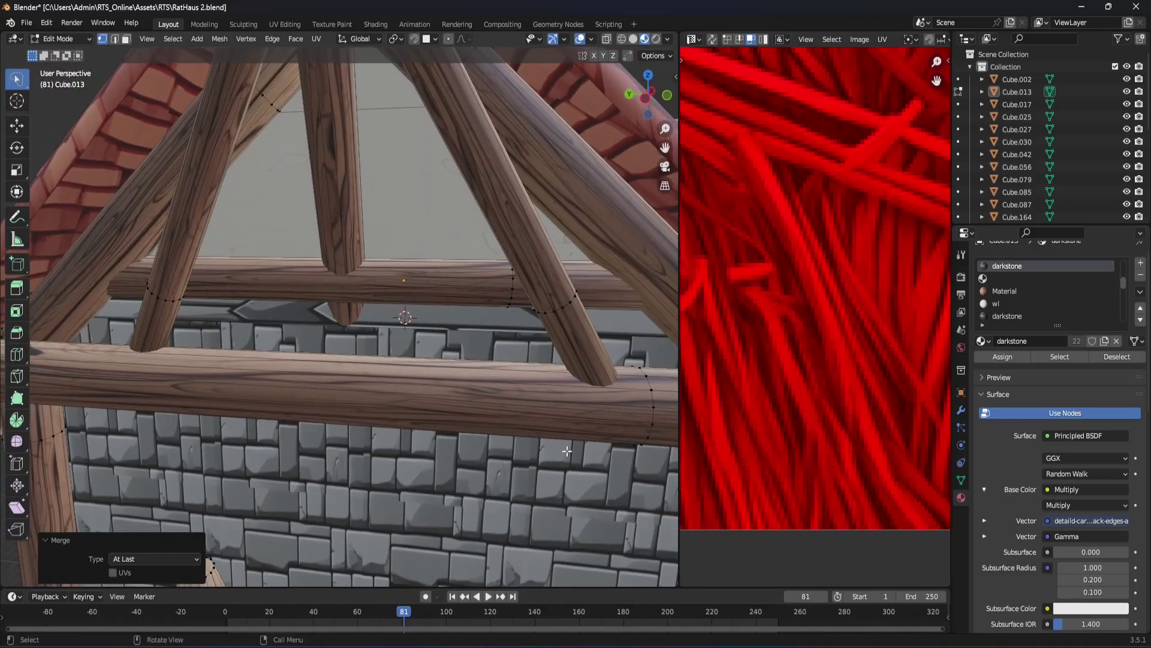
{"action": "mouse_move", "coordinate": [514, 382]}
{"action": "middle_mouse_down"}
{"action": "mouse_move", "coordinate": [136, 378]}
{"action": "mouse_move", "coordinate": [333, 340]}
{"action": "mouse_move", "coordinate": [272, 293]}
{"action": "mouse_move", "coordinate": [357, 311]}
{"action": "mouse_move", "coordinate": [299, 333]}
{"action": "middle_mouse_up"}
{"action": "scroll", "coordinate": [256, 363], "scroll_direction": "down", "scroll_amount": 2}
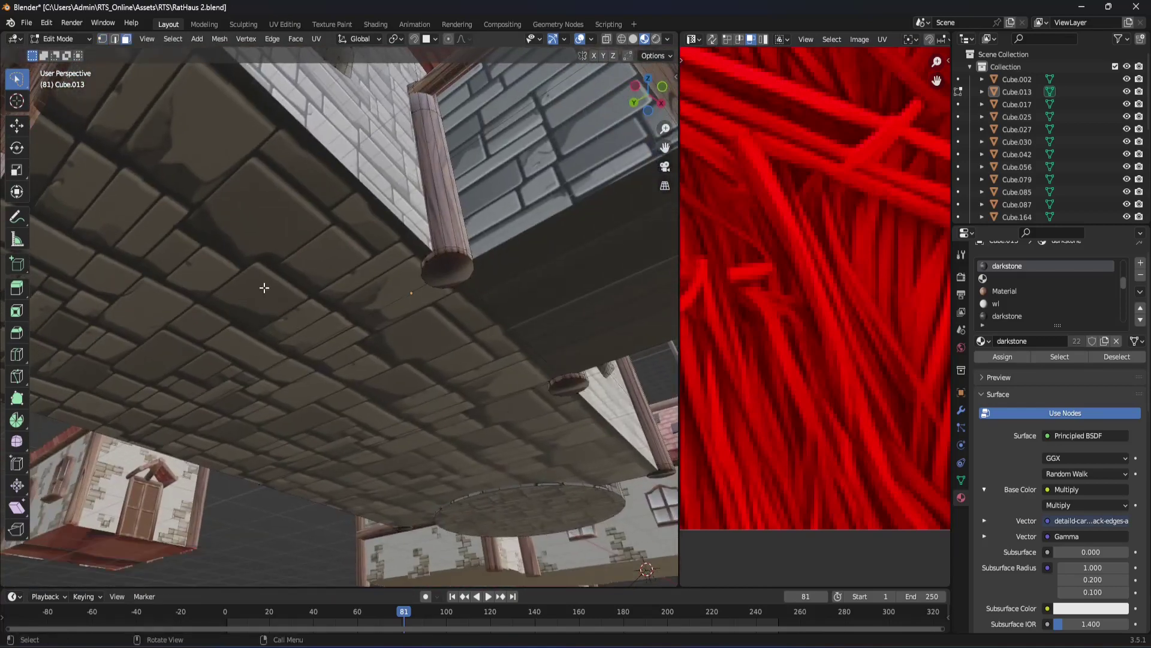
Step: Delete the two hidden ceiling faces
{"action": "left_click", "coordinate": [264, 287]}
{"action": "mouse_move", "coordinate": [399, 359]}
{"action": "middle_mouse_down"}
{"action": "mouse_move", "coordinate": [360, 314]}
{"action": "mouse_move", "coordinate": [393, 334]}
{"action": "middle_mouse_up"}
{"action": "left_click", "coordinate": [393, 334], "text": "shift"}
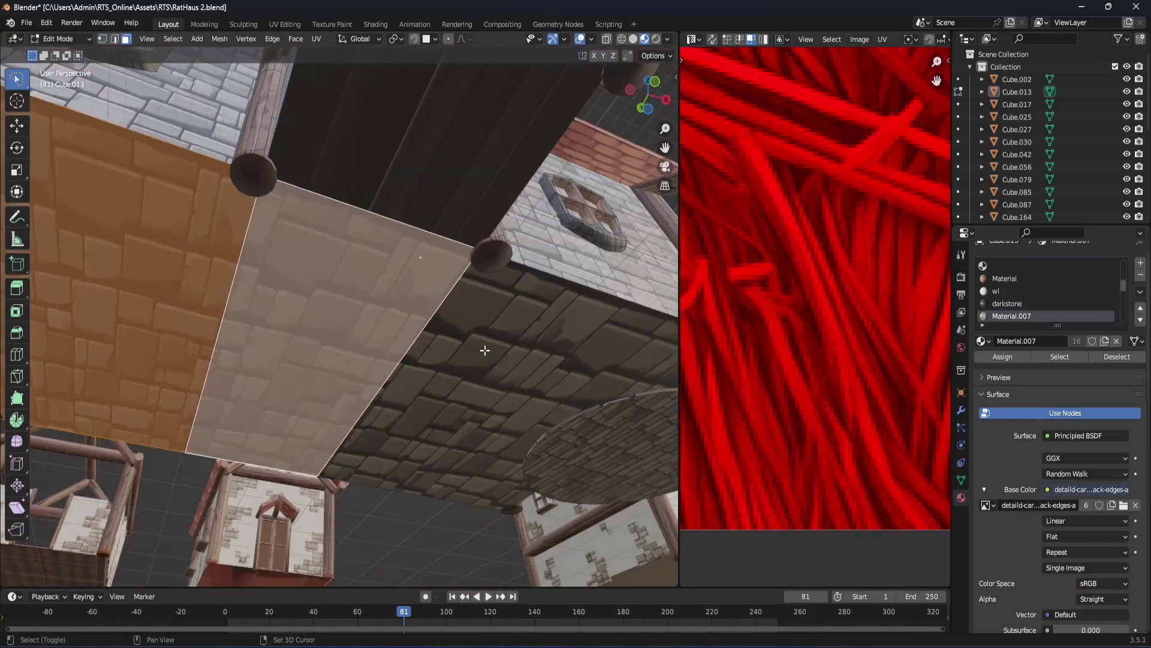
{"action": "mouse_move", "coordinate": [484, 350]}
{"action": "middle_mouse_down"}
{"action": "mouse_move", "coordinate": [496, 414]}
{"action": "mouse_move", "coordinate": [339, 376]}
{"action": "middle_mouse_up"}
{"action": "key", "text": "x"}
{"action": "left_click", "coordinate": [411, 422]}
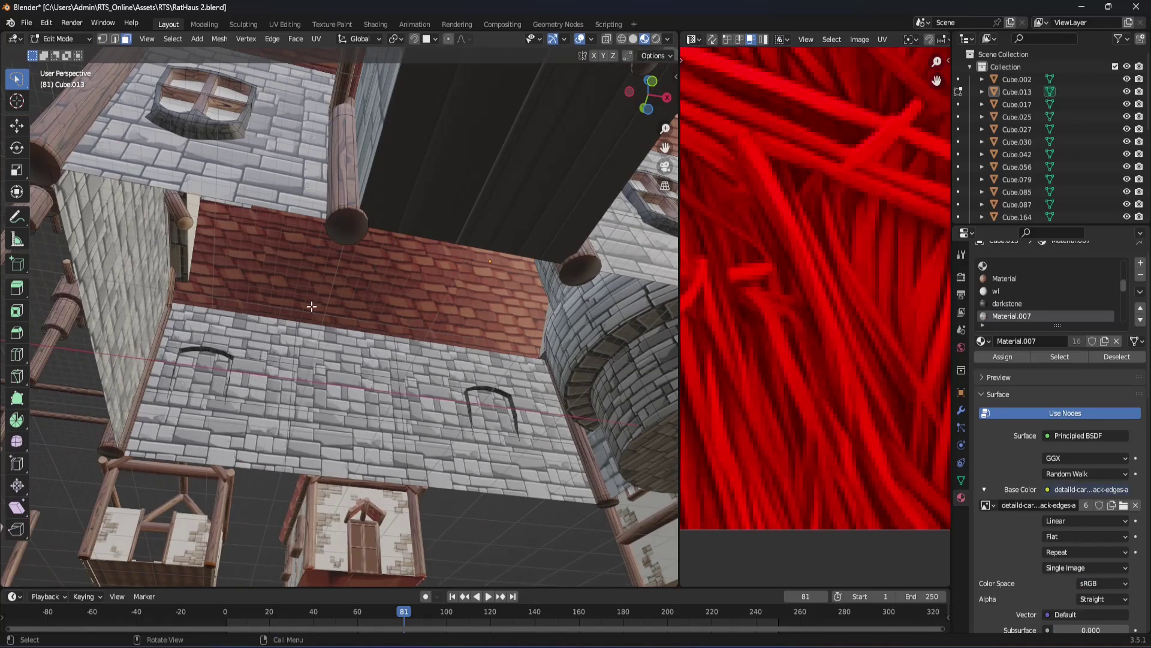
Step: Select the post end-cap faces for removal
{"action": "middle_click_drag", "start_coordinate": [508, 271], "coordinate": [394, 340]}
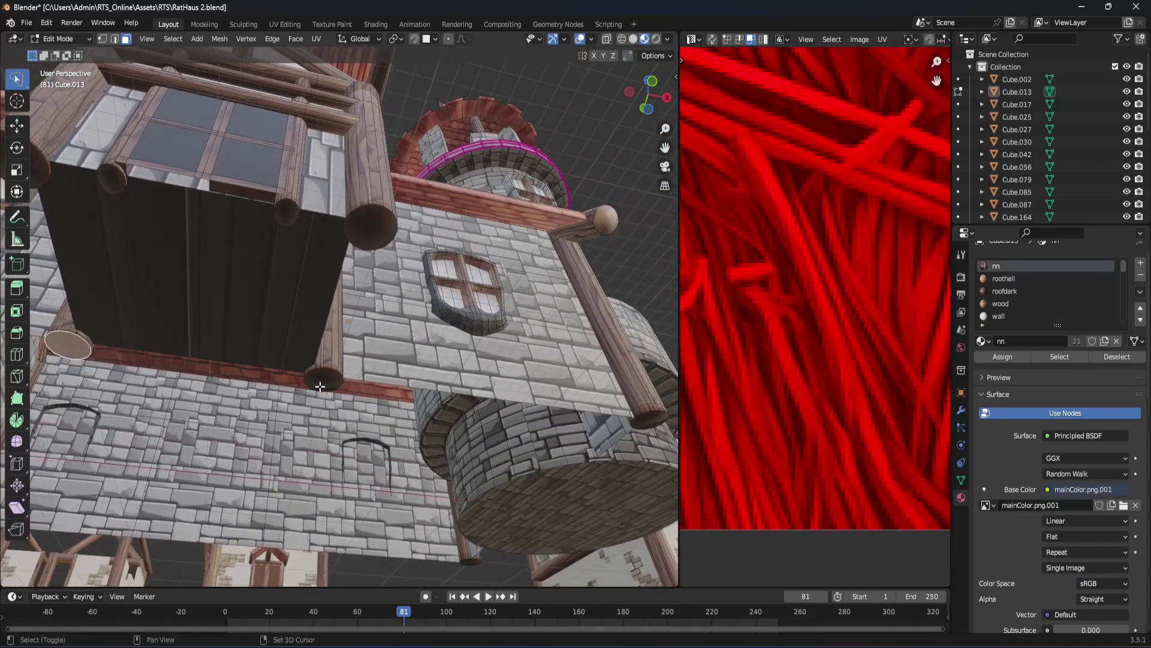
{"action": "left_click", "coordinate": [361, 227], "text": "shift"}
{"action": "left_click", "coordinate": [286, 282], "text": "shift"}
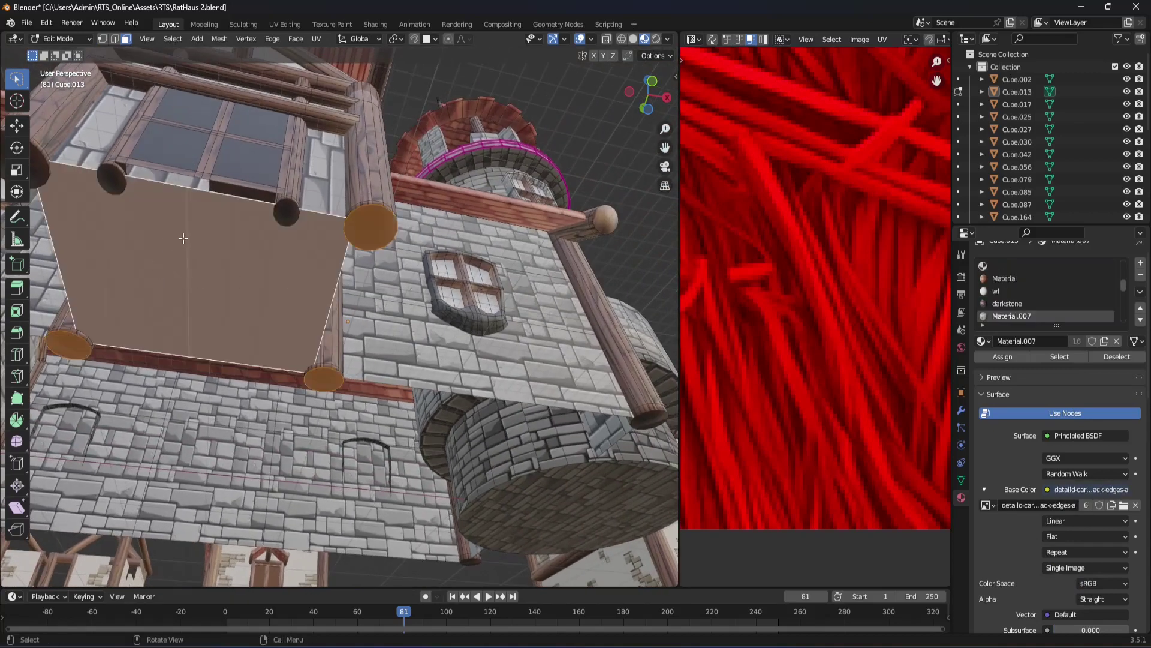
{"action": "left_click", "coordinate": [113, 178], "text": "shift"}
{"action": "middle_click_drag", "start_coordinate": [191, 288], "coordinate": [307, 310]}
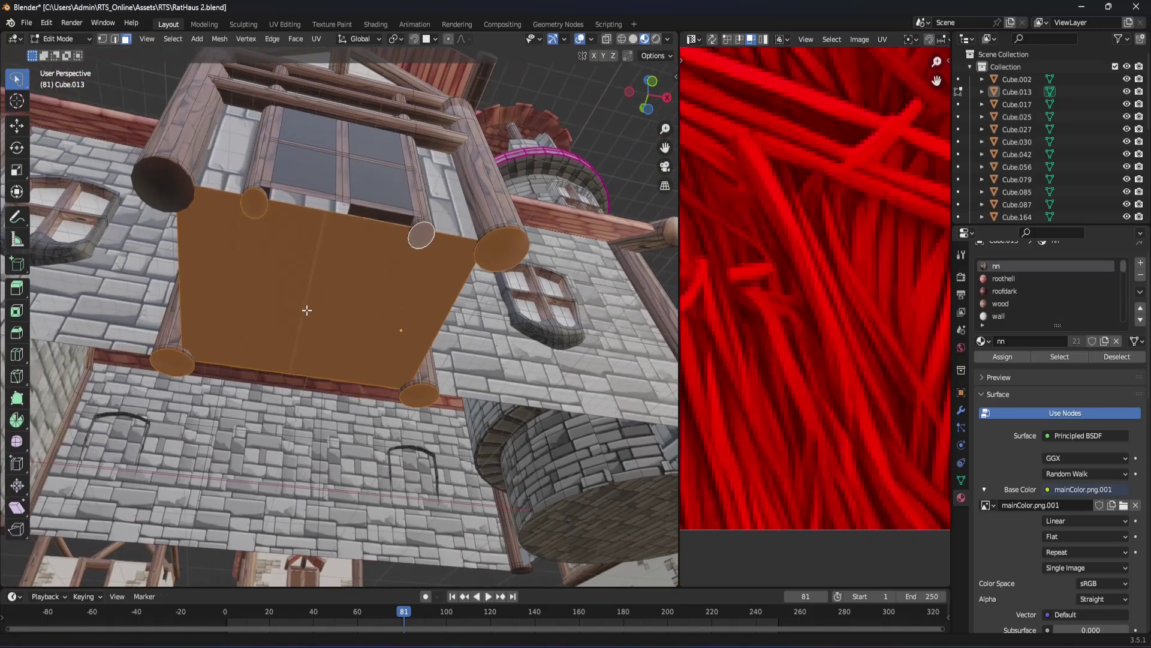
{"action": "left_click", "coordinate": [163, 188], "text": "shift"}
{"action": "mouse_move", "coordinate": [164, 188]}
{"action": "middle_mouse_down"}
{"action": "mouse_move", "coordinate": [368, 304]}
{"action": "mouse_move", "coordinate": [637, 284]}
{"action": "middle_mouse_up"}
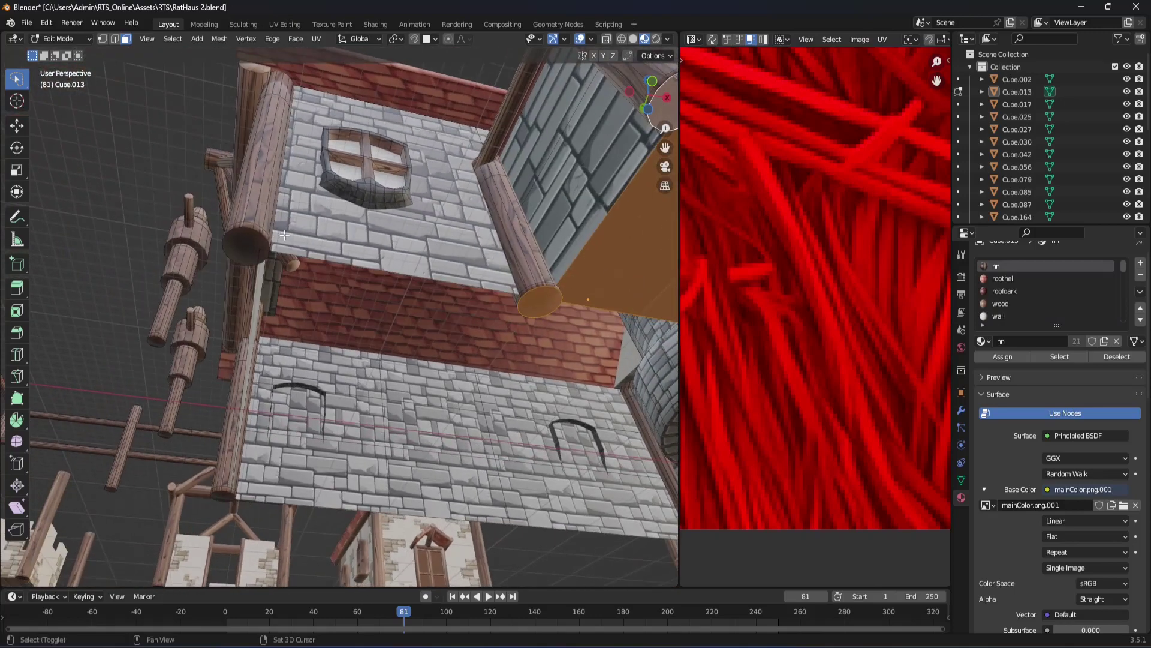
Step: Add the round tower's bottom face and delete all selected faces
{"action": "middle_click_drag", "start_coordinate": [296, 427], "coordinate": [354, 224], "text": "shift"}
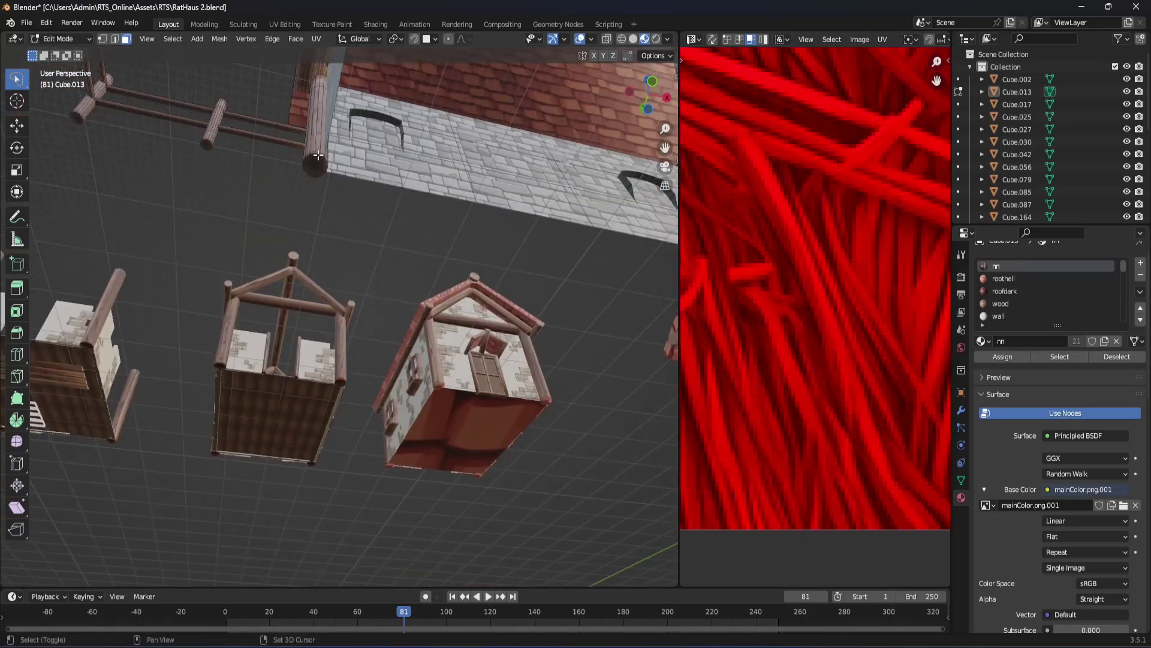
{"action": "middle_click_drag", "start_coordinate": [464, 191], "coordinate": [675, 212], "text": "shift"}
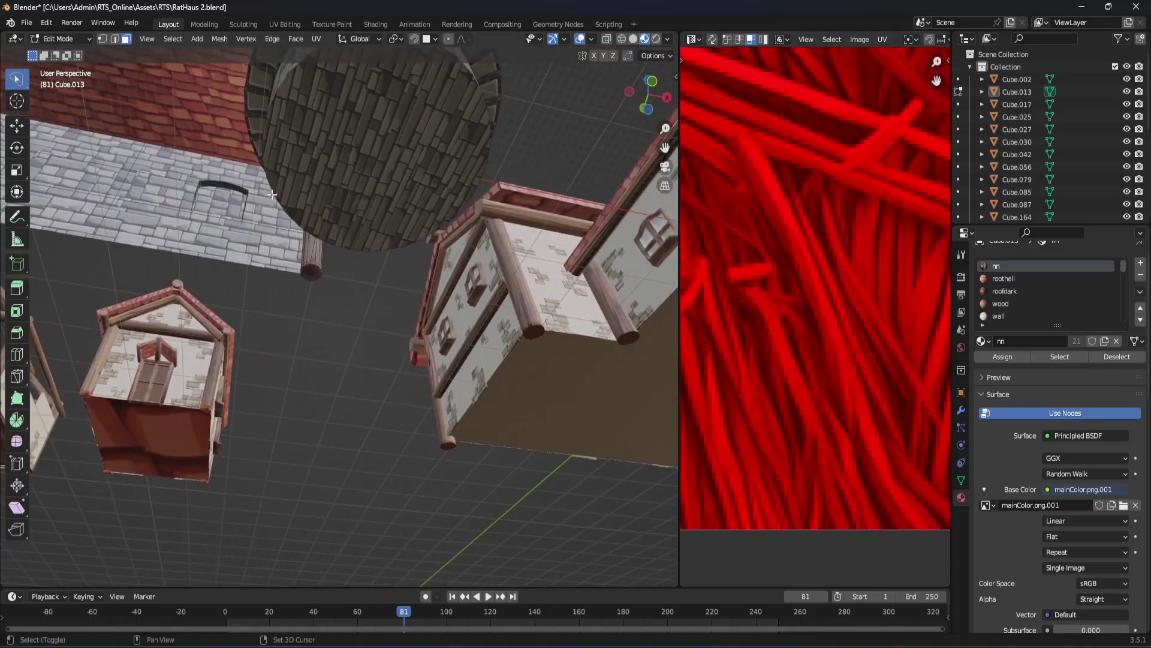
{"action": "left_click", "coordinate": [310, 190]}
{"action": "left_click", "coordinate": [312, 273], "text": "shift"}
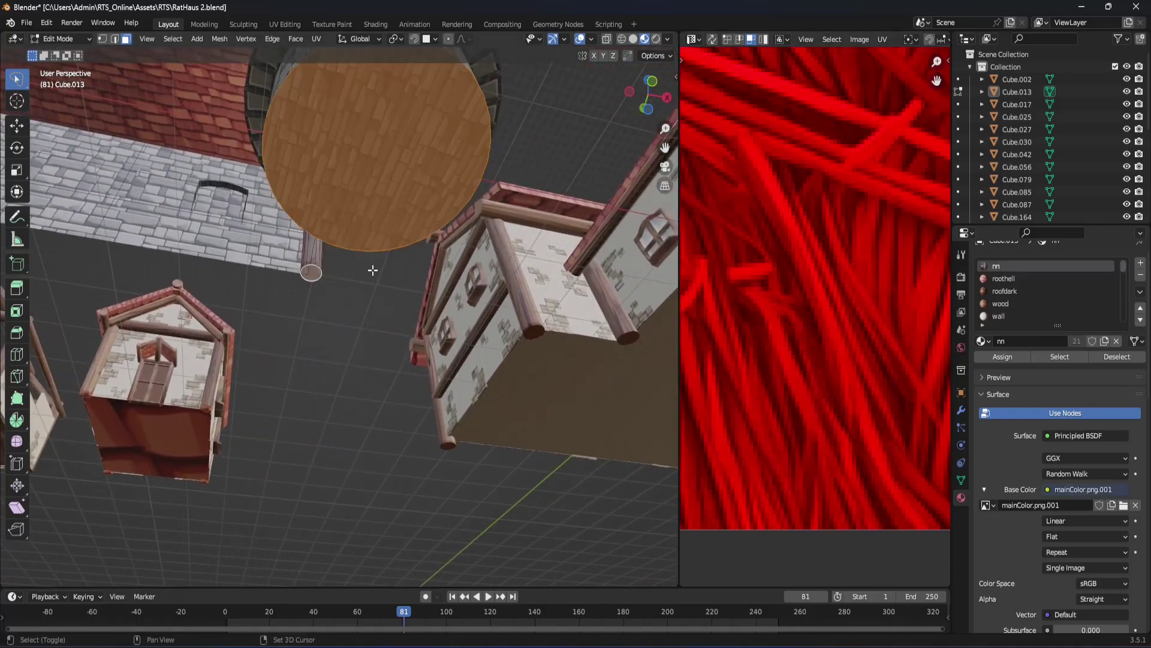
{"action": "left_click", "coordinate": [445, 274]}
{"action": "scroll", "coordinate": [439, 384], "scroll_direction": "up", "scroll_amount": 5}
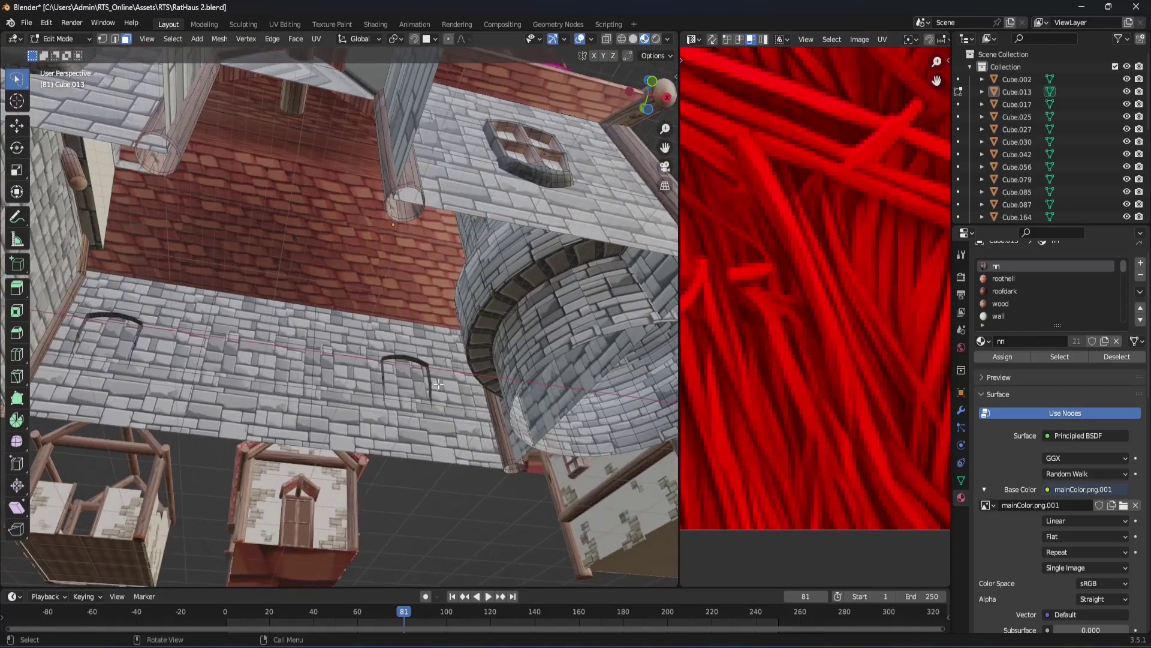
{"action": "mouse_move", "coordinate": [457, 296]}
{"action": "middle_mouse_down"}
{"action": "mouse_move", "coordinate": [480, 332]}
{"action": "mouse_move", "coordinate": [452, 334]}
{"action": "mouse_move", "coordinate": [578, 352]}
{"action": "mouse_move", "coordinate": [506, 357]}
{"action": "mouse_move", "coordinate": [255, 326]}
{"action": "mouse_move", "coordinate": [365, 372]}
{"action": "mouse_move", "coordinate": [277, 373]}
{"action": "mouse_move", "coordinate": [226, 333]}
{"action": "mouse_move", "coordinate": [246, 313]}
{"action": "mouse_move", "coordinate": [190, 316]}
{"action": "mouse_move", "coordinate": [259, 308]}
{"action": "mouse_move", "coordinate": [253, 263]}
{"action": "mouse_move", "coordinate": [327, 301]}
{"action": "mouse_move", "coordinate": [260, 283]}
{"action": "mouse_move", "coordinate": [270, 296]}
{"action": "mouse_move", "coordinate": [354, 300]}
{"action": "mouse_move", "coordinate": [510, 222]}
{"action": "mouse_move", "coordinate": [121, 90]}
{"action": "mouse_move", "coordinate": [606, 396]}
{"action": "mouse_move", "coordinate": [635, 395]}
{"action": "mouse_move", "coordinate": [384, 372]}
{"action": "mouse_move", "coordinate": [170, 390]}
{"action": "mouse_move", "coordinate": [455, 494]}
{"action": "mouse_move", "coordinate": [247, 322]}
{"action": "mouse_move", "coordinate": [256, 365]}
{"action": "middle_mouse_up"}
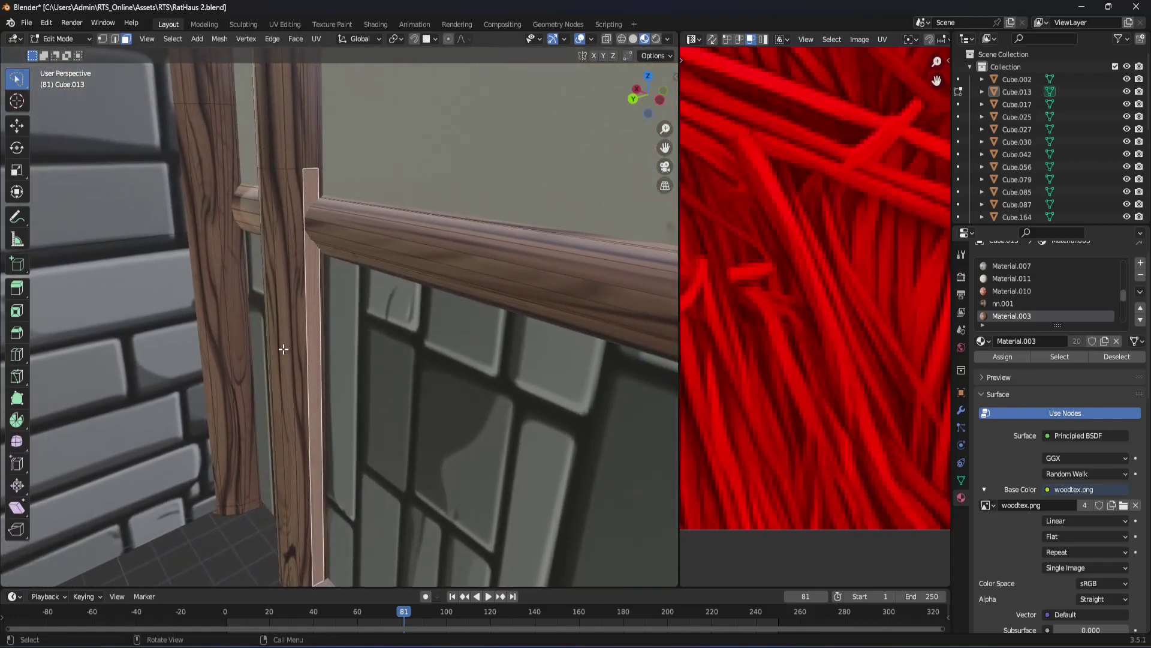
{"action": "mouse_move", "coordinate": [297, 398]}
{"action": "middle_mouse_down"}
{"action": "mouse_move", "coordinate": [419, 398]}
{"action": "mouse_move", "coordinate": [282, 386]}
{"action": "mouse_move", "coordinate": [309, 393]}
{"action": "middle_mouse_up"}
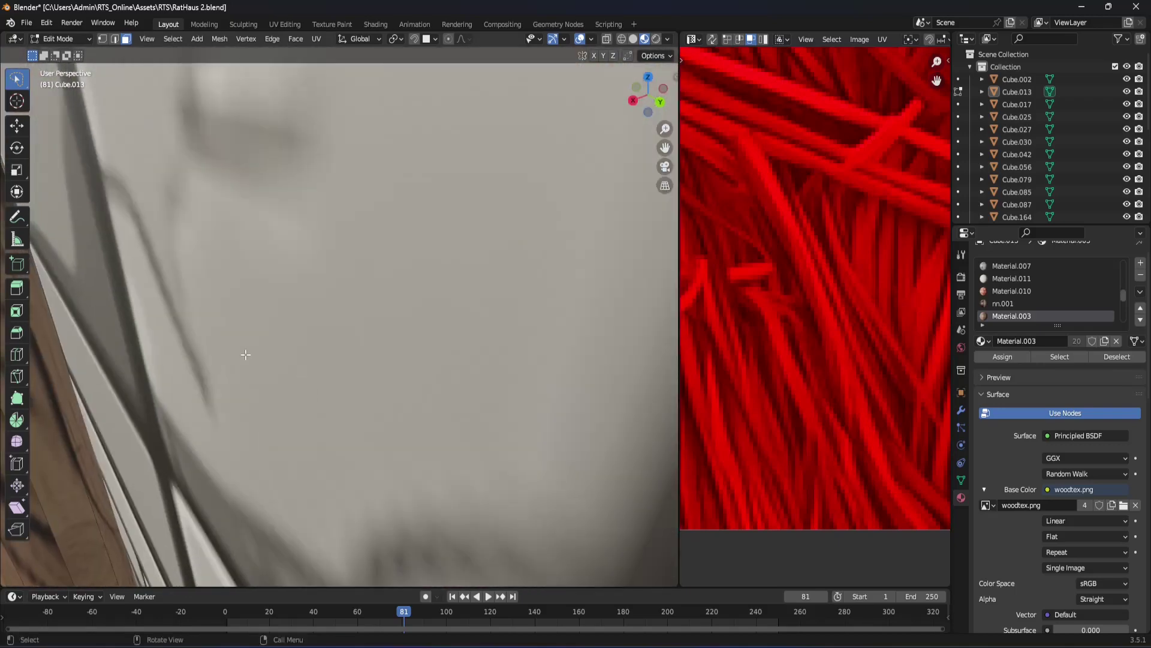
{"action": "scroll", "coordinate": [336, 326], "scroll_direction": "down", "scroll_amount": 5}
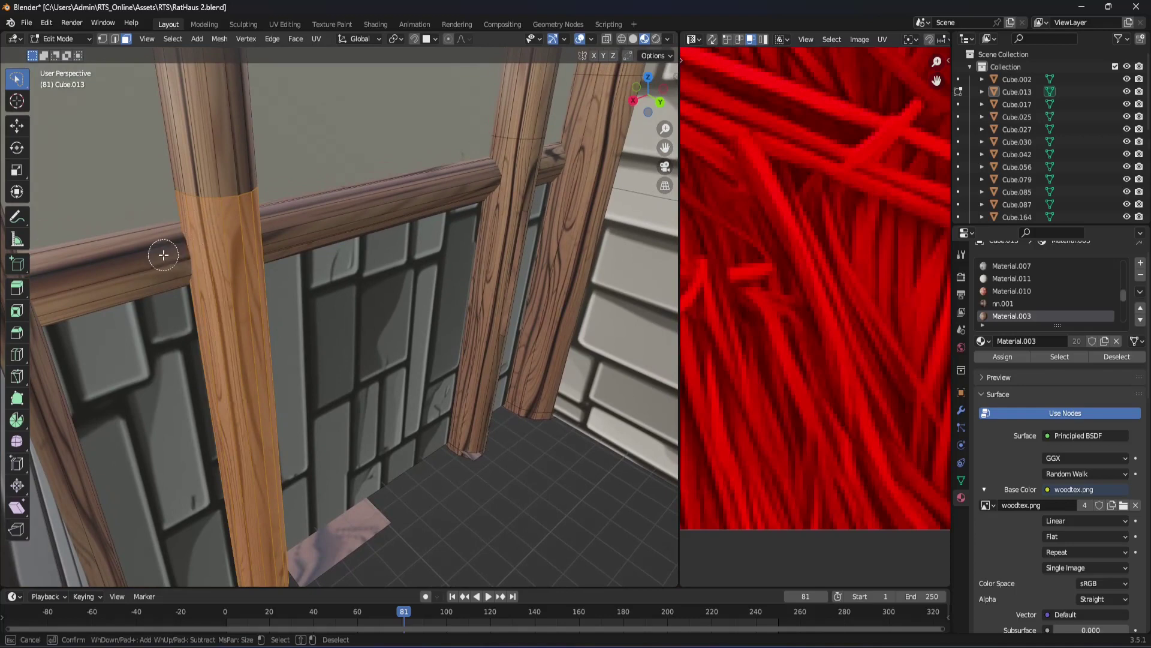
{"action": "left_click_drag", "start_coordinate": [304, 237], "coordinate": [306, 213]}
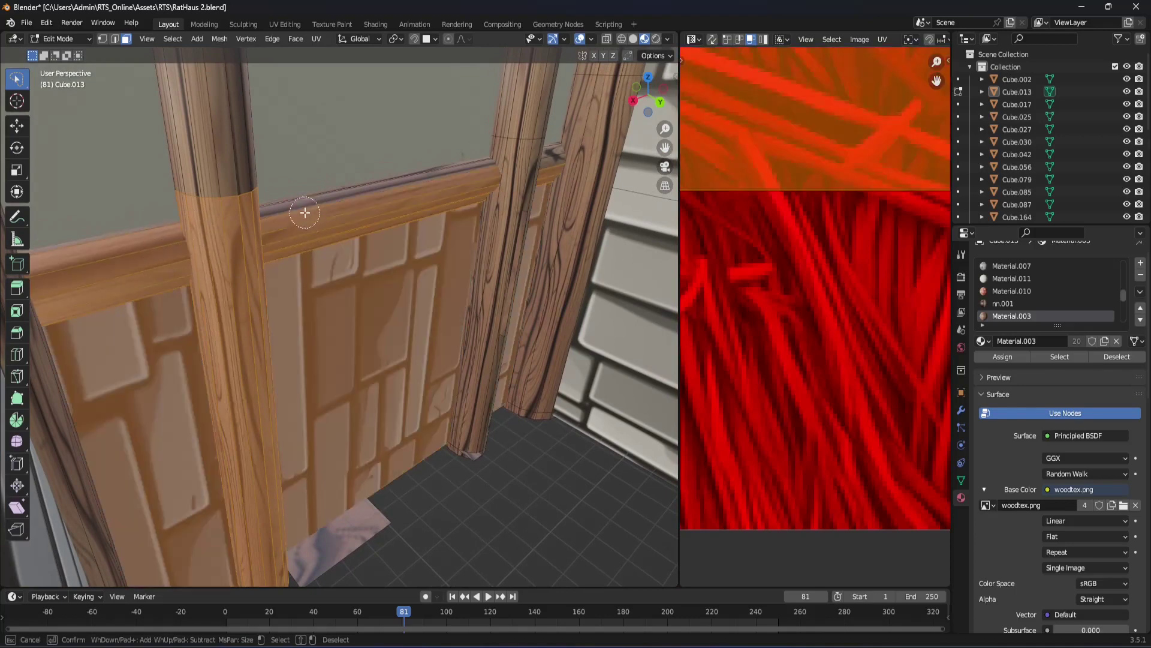
{"action": "middle_click_drag", "start_coordinate": [348, 314], "coordinate": [432, 336]}
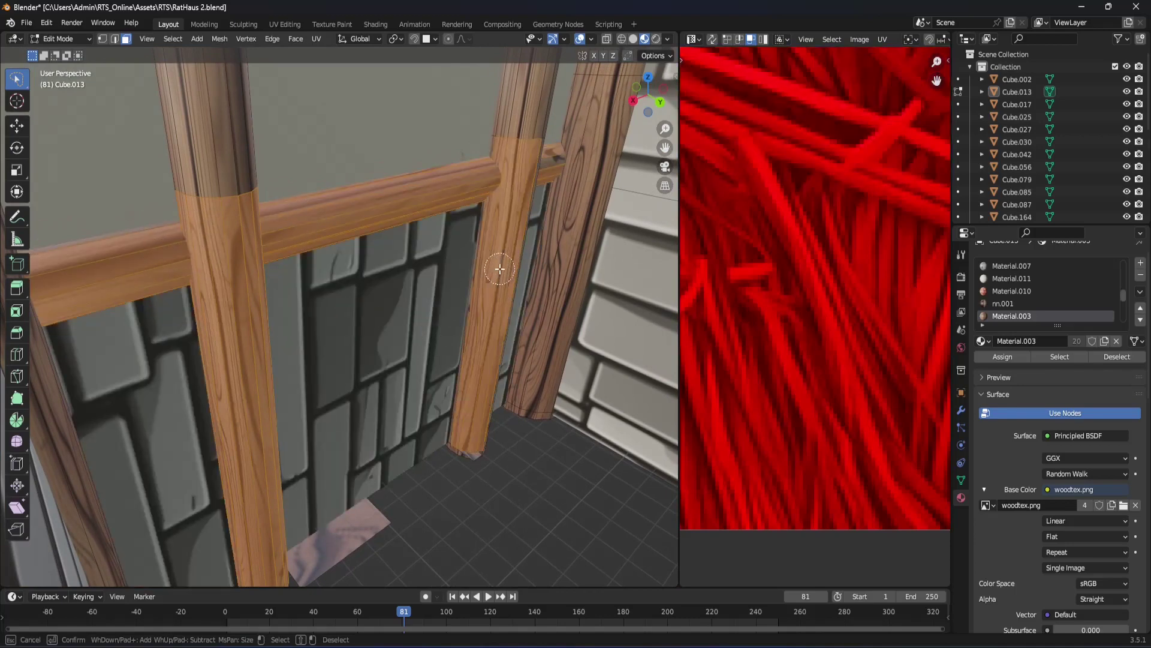
{"action": "key", "text": "Escape"}
{"action": "scroll", "coordinate": [480, 250], "scroll_direction": "up", "scroll_amount": 5}
{"action": "mouse_move", "coordinate": [478, 283]}
{"action": "middle_mouse_down"}
{"action": "mouse_move", "coordinate": [641, 124]}
{"action": "mouse_move", "coordinate": [488, 172]}
{"action": "middle_mouse_up"}
{"action": "scroll", "coordinate": [488, 172], "scroll_direction": "up", "scroll_amount": 3}
{"action": "scroll", "coordinate": [450, 120], "scroll_direction": "up", "scroll_amount": 3}
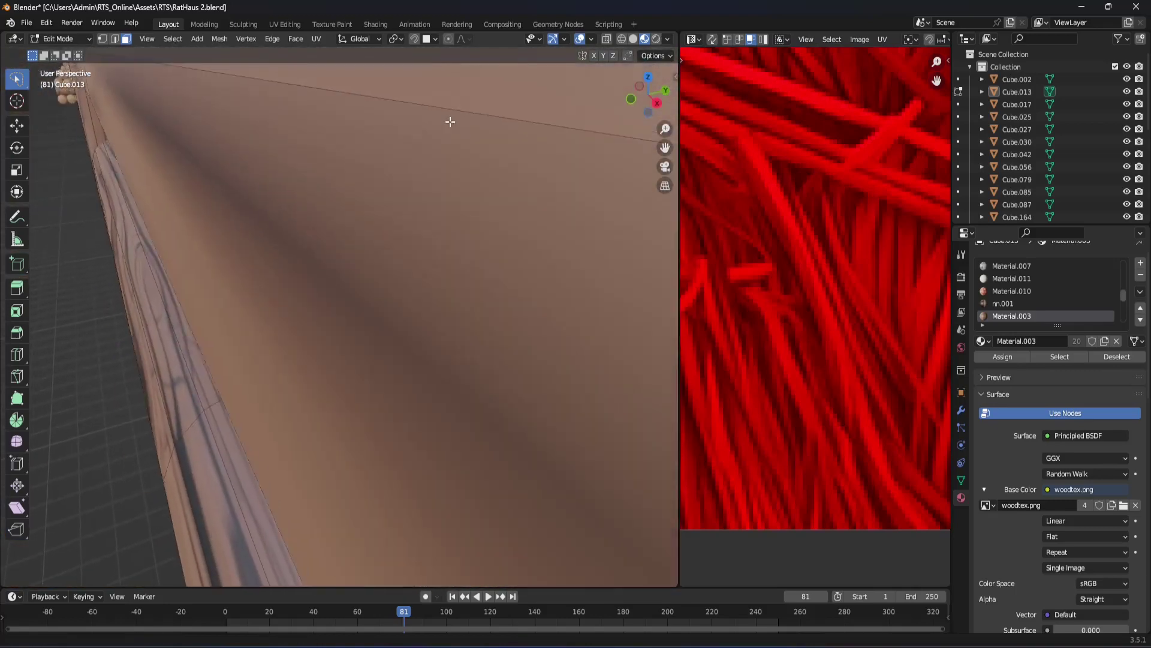
{"action": "mouse_move", "coordinate": [450, 120]}
{"action": "middle_mouse_down"}
{"action": "mouse_move", "coordinate": [321, 577]}
{"action": "mouse_move", "coordinate": [420, 479]}
{"action": "middle_mouse_up"}
{"action": "scroll", "coordinate": [321, 577], "scroll_direction": "down", "scroll_amount": 5}
{"action": "scroll", "coordinate": [420, 479], "scroll_direction": "up", "scroll_amount": 5}
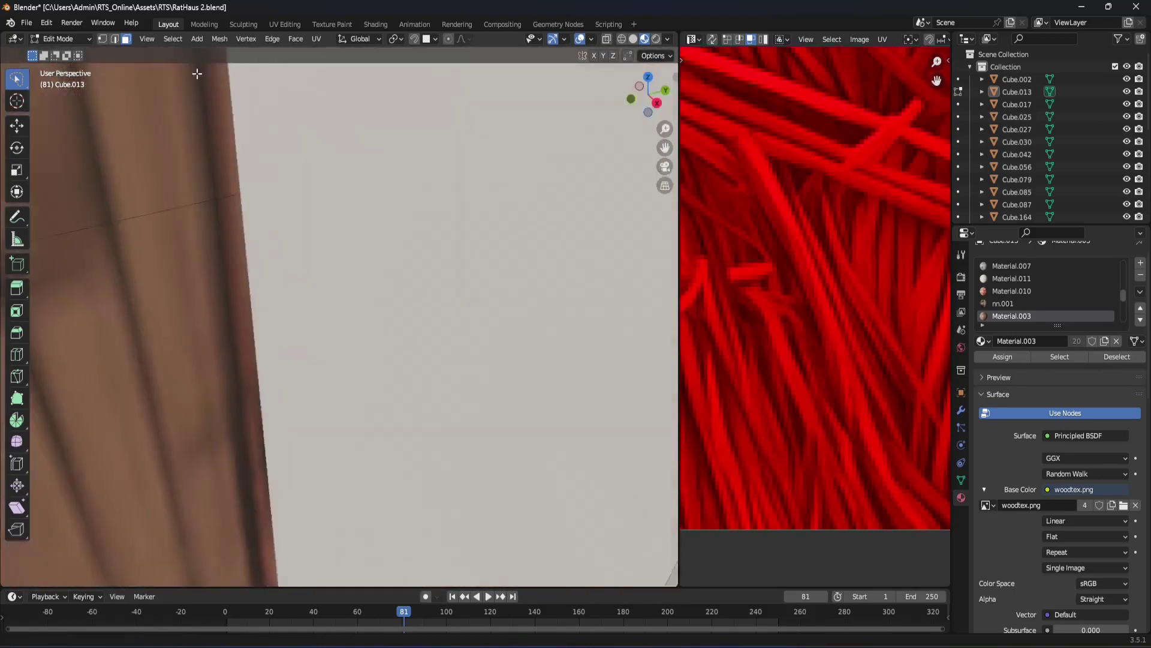
{"action": "scroll", "coordinate": [678, 425], "scroll_direction": "up", "scroll_amount": 3}
{"action": "scroll", "coordinate": [437, 468], "scroll_direction": "down", "scroll_amount": 5}
{"action": "scroll", "coordinate": [437, 468], "scroll_direction": "up", "scroll_amount": 4}
{"action": "scroll", "coordinate": [437, 468], "scroll_direction": "down", "scroll_amount": 4}
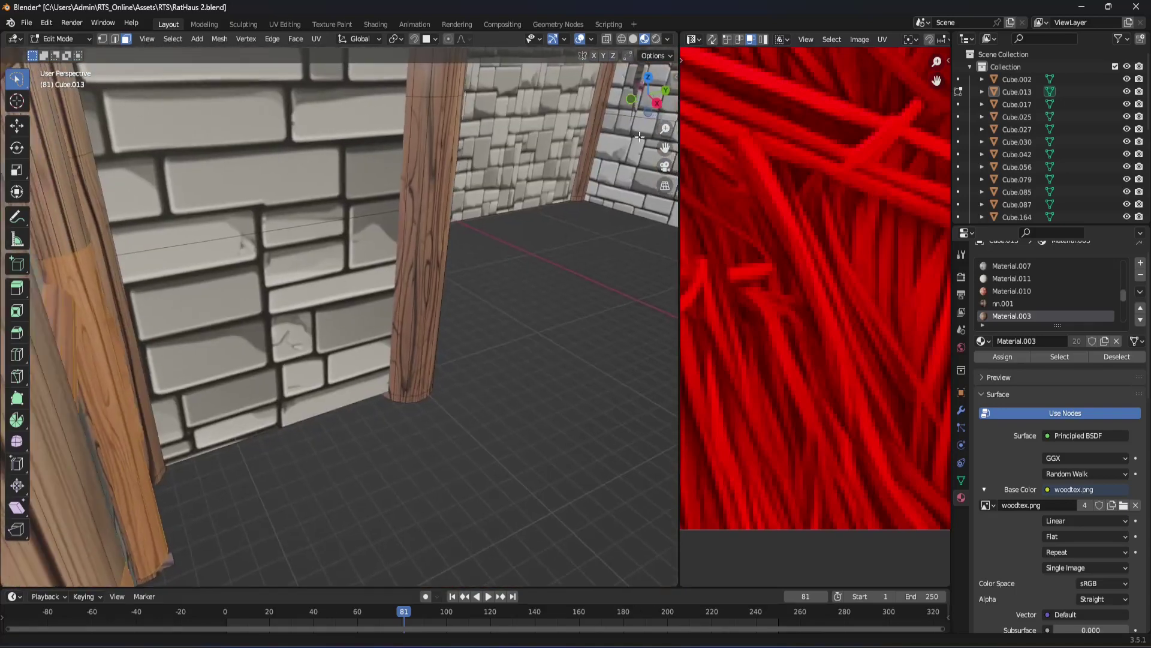
{"action": "scroll", "coordinate": [420, 365], "scroll_direction": "up", "scroll_amount": 3}
{"action": "mouse_move", "coordinate": [424, 316]}
{"action": "middle_mouse_down"}
{"action": "mouse_move", "coordinate": [210, 357]}
{"action": "mouse_move", "coordinate": [244, 280]}
{"action": "mouse_move", "coordinate": [388, 293]}
{"action": "mouse_move", "coordinate": [371, 312]}
{"action": "mouse_move", "coordinate": [391, 329]}
{"action": "middle_mouse_up"}
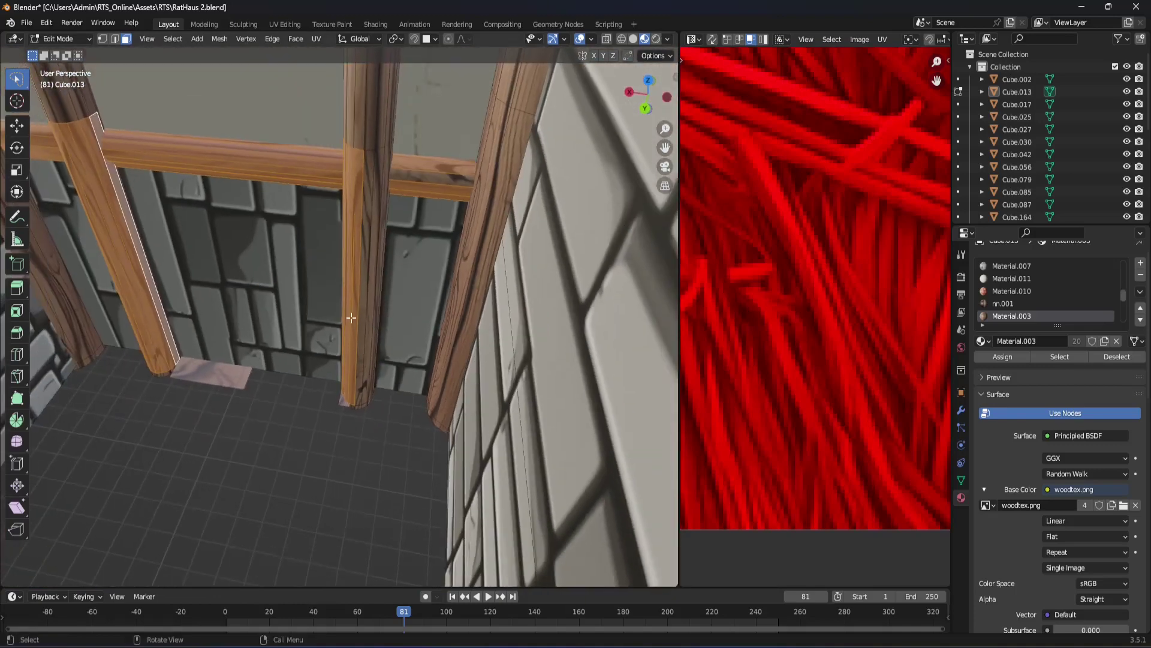
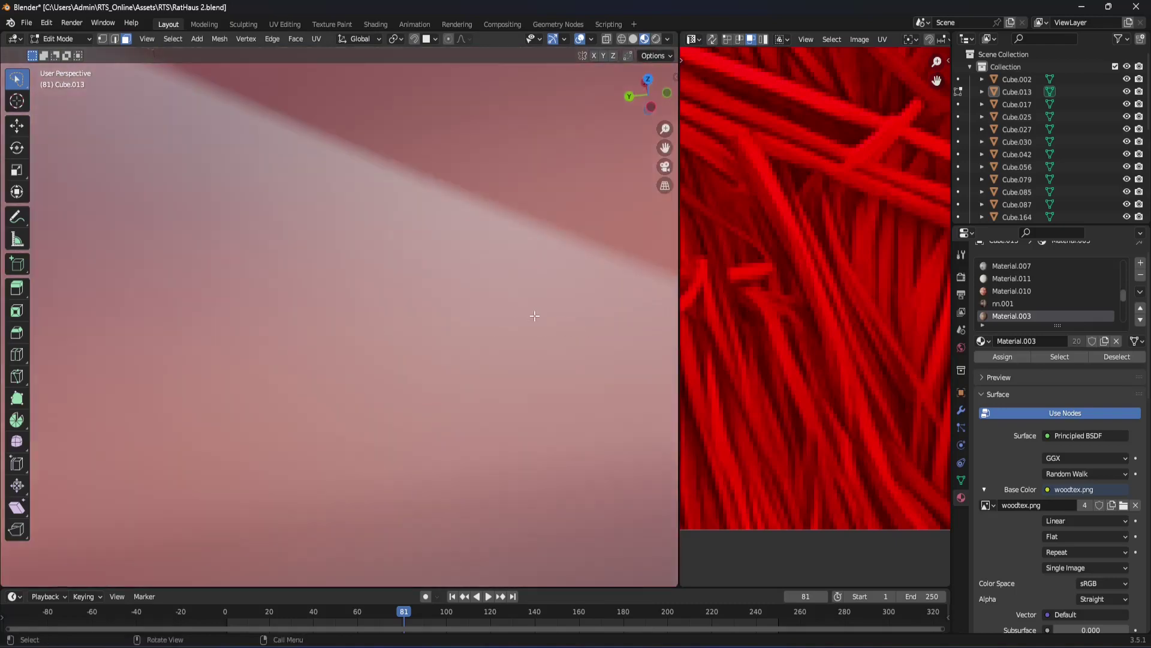
Step: Circle-select the round beam's front faces above the window, then add its underside faces
{"action": "mouse_move", "coordinate": [352, 251]}
{"action": "middle_mouse_down", "text": "shift"}
{"action": "mouse_move", "coordinate": [237, 483]}
{"action": "mouse_move", "coordinate": [154, 546]}
{"action": "mouse_move", "coordinate": [230, 447]}
{"action": "mouse_move", "coordinate": [545, 192]}
{"action": "mouse_move", "coordinate": [462, 398]}
{"action": "mouse_move", "coordinate": [570, 493]}
{"action": "mouse_move", "coordinate": [1, 108]}
{"action": "mouse_move", "coordinate": [332, 121]}
{"action": "mouse_move", "coordinate": [648, 301]}
{"action": "mouse_move", "coordinate": [472, 291]}
{"action": "middle_mouse_up", "text": "shift"}
{"action": "scroll", "coordinate": [628, 307], "scroll_direction": "down", "scroll_amount": 3}
{"action": "mouse_move", "coordinate": [619, 303]}
{"action": "middle_mouse_down"}
{"action": "mouse_move", "coordinate": [676, 221]}
{"action": "mouse_move", "coordinate": [609, 206]}
{"action": "mouse_move", "coordinate": [507, 209]}
{"action": "mouse_move", "coordinate": [518, 226]}
{"action": "mouse_move", "coordinate": [406, 278]}
{"action": "mouse_move", "coordinate": [464, 332]}
{"action": "mouse_move", "coordinate": [1, 318]}
{"action": "middle_mouse_up"}
{"action": "scroll", "coordinate": [406, 278], "scroll_direction": "up", "scroll_amount": 4}
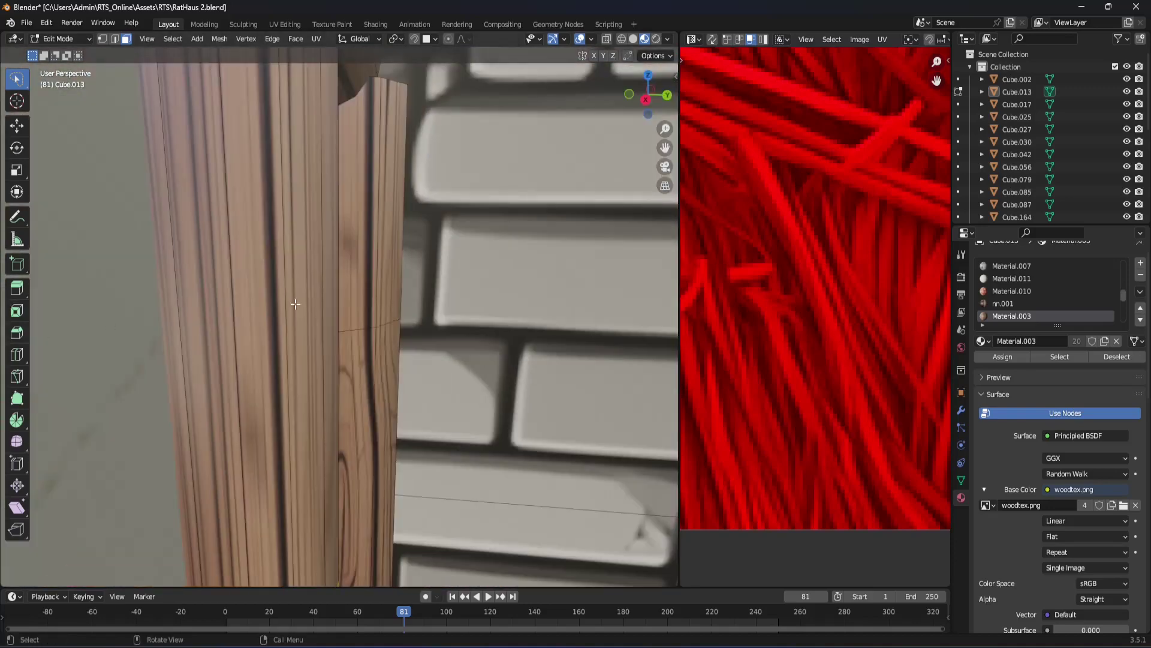
{"action": "scroll", "coordinate": [295, 304], "scroll_direction": "down", "scroll_amount": 2}
{"action": "mouse_move", "coordinate": [295, 304]}
{"action": "middle_mouse_down"}
{"action": "mouse_move", "coordinate": [339, 275]}
{"action": "mouse_move", "coordinate": [373, 298]}
{"action": "middle_mouse_up"}
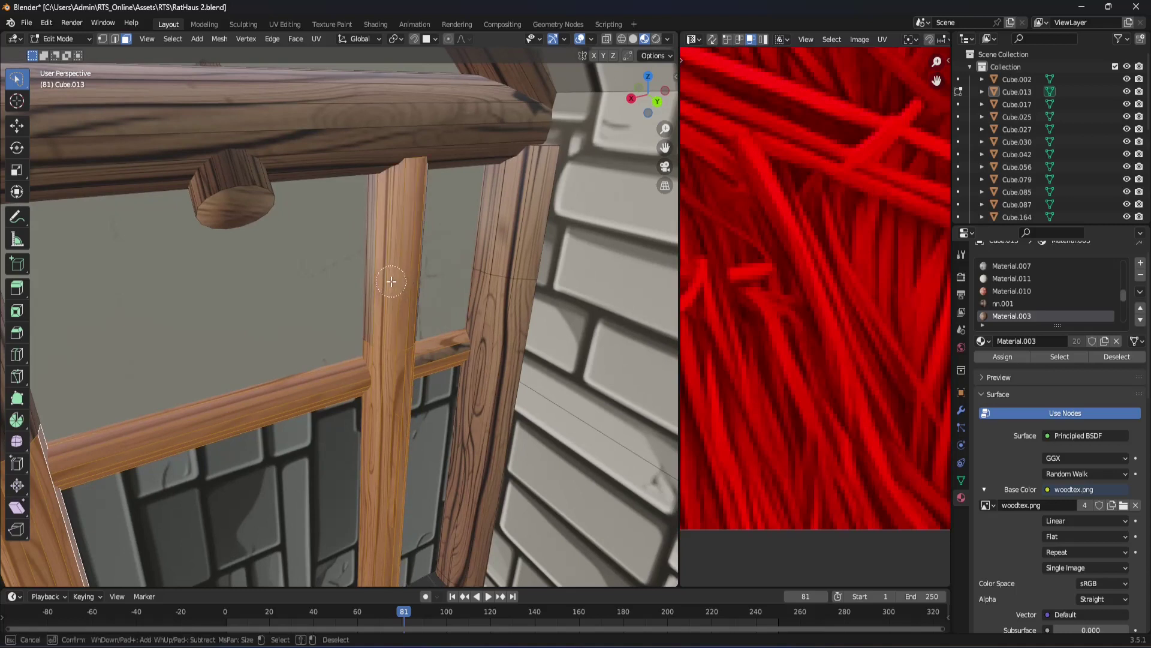
{"action": "left_click_drag", "start_coordinate": [377, 154], "coordinate": [361, 121]}
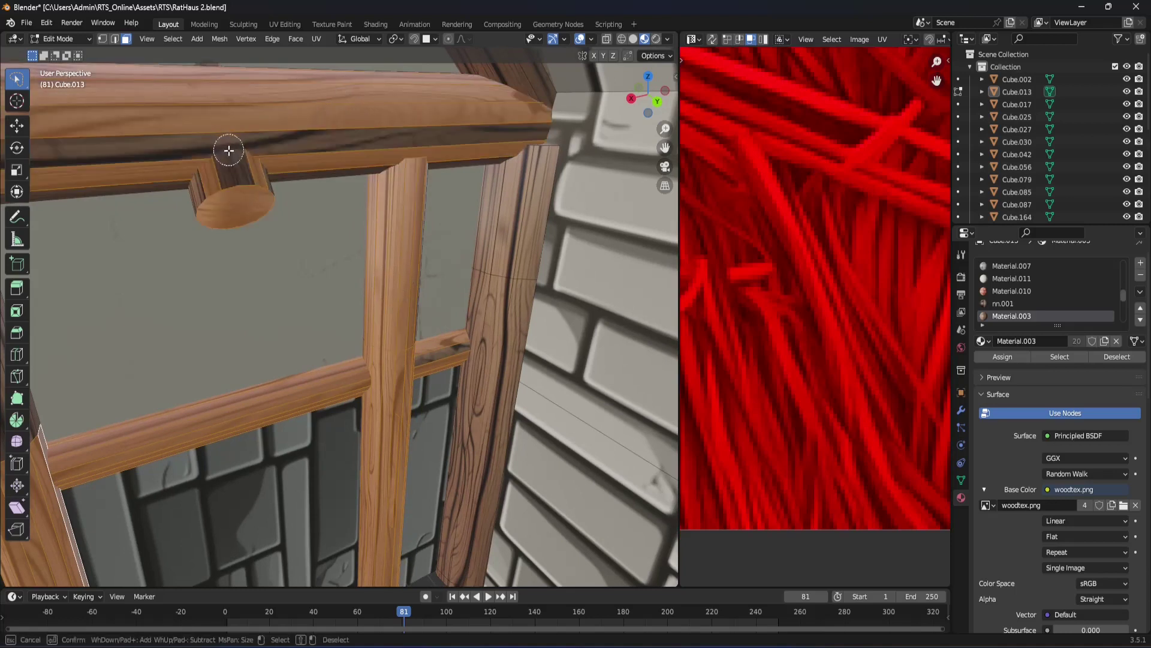
{"action": "left_click_drag", "start_coordinate": [248, 160], "coordinate": [325, 152]}
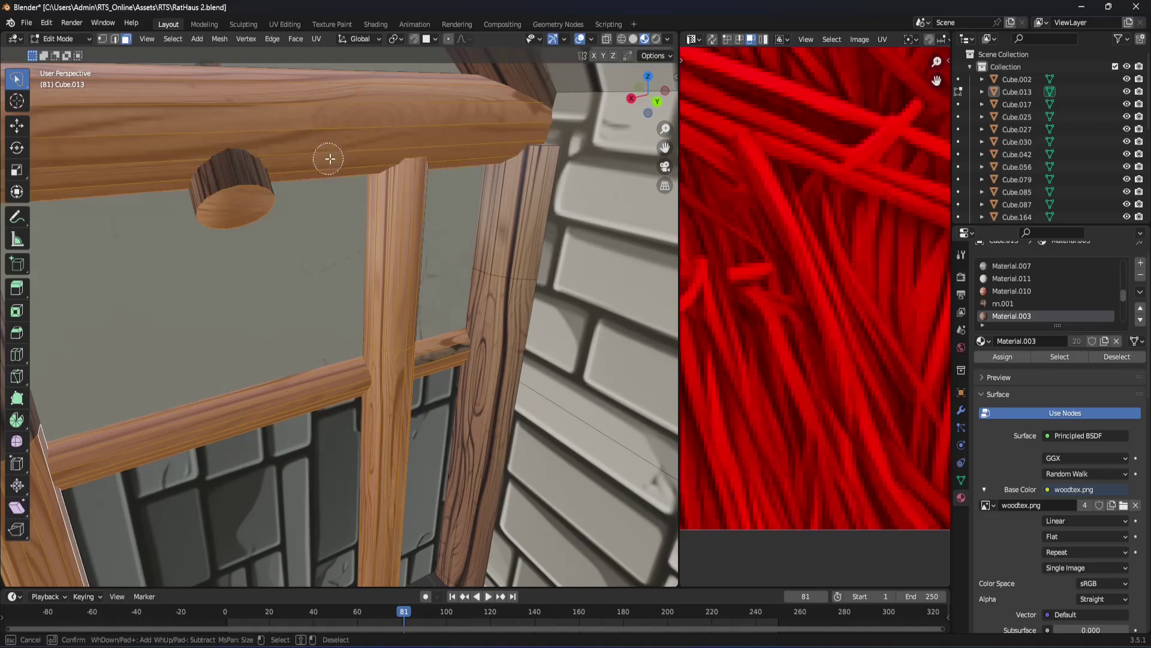
{"action": "mouse_move", "coordinate": [322, 165]}
{"action": "middle_mouse_down"}
{"action": "mouse_move", "coordinate": [352, 198]}
{"action": "mouse_move", "coordinate": [334, 200]}
{"action": "mouse_move", "coordinate": [401, 227]}
{"action": "middle_mouse_up"}
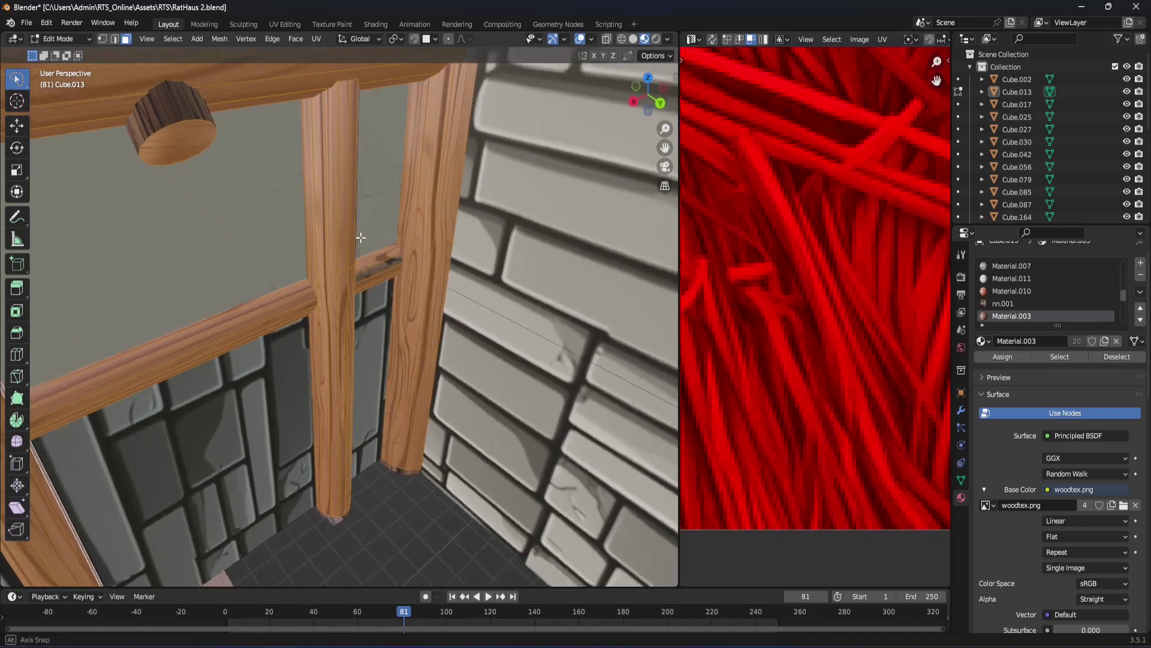
{"action": "mouse_move", "coordinate": [500, 175]}
{"action": "middle_mouse_down"}
{"action": "mouse_move", "coordinate": [11, 243]}
{"action": "mouse_move", "coordinate": [355, 223]}
{"action": "mouse_move", "coordinate": [427, 202]}
{"action": "middle_mouse_up"}
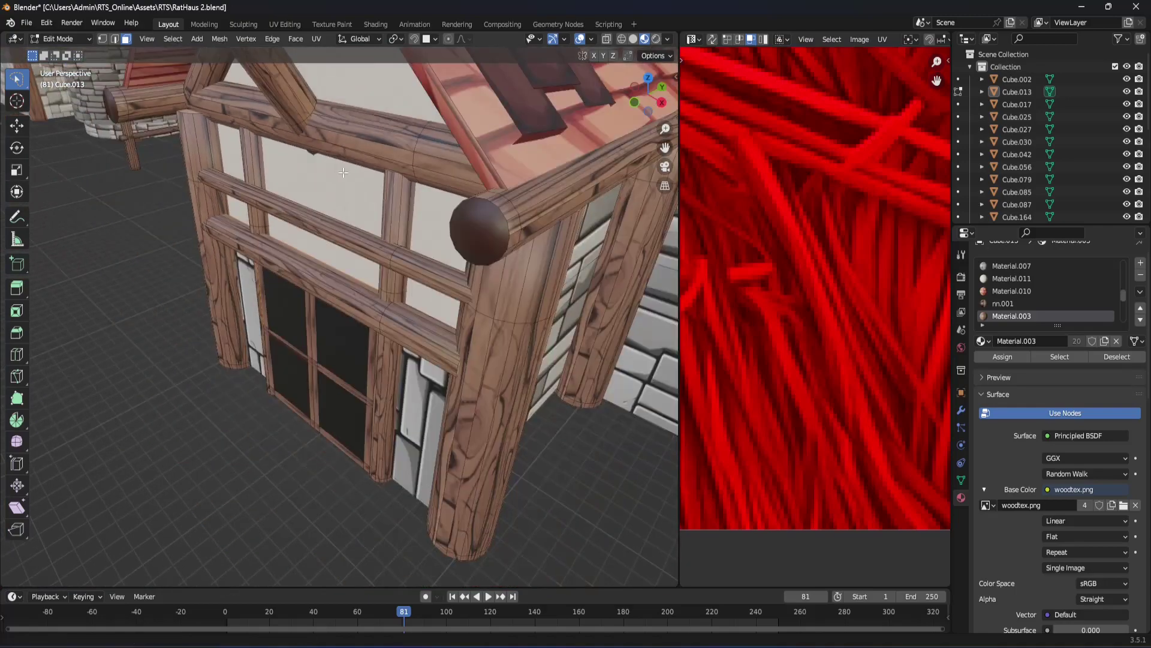
Step: Orbit out from the house corner and roof to frame the whole window frame
{"action": "mouse_move", "coordinate": [427, 202]}
{"action": "middle_mouse_down"}
{"action": "mouse_move", "coordinate": [373, 241]}
{"action": "mouse_move", "coordinate": [479, 187]}
{"action": "mouse_move", "coordinate": [394, 229]}
{"action": "mouse_move", "coordinate": [491, 350]}
{"action": "mouse_move", "coordinate": [275, 270]}
{"action": "mouse_move", "coordinate": [306, 252]}
{"action": "mouse_move", "coordinate": [443, 495]}
{"action": "mouse_move", "coordinate": [380, 501]}
{"action": "mouse_move", "coordinate": [402, 386]}
{"action": "mouse_move", "coordinate": [440, 437]}
{"action": "mouse_move", "coordinate": [334, 426]}
{"action": "mouse_move", "coordinate": [394, 445]}
{"action": "mouse_move", "coordinate": [362, 468]}
{"action": "mouse_move", "coordinate": [217, 365]}
{"action": "middle_mouse_up"}
{"action": "scroll", "coordinate": [472, 487], "scroll_direction": "down", "scroll_amount": 3}
{"action": "scroll", "coordinate": [463, 488], "scroll_direction": "up", "scroll_amount": 2}
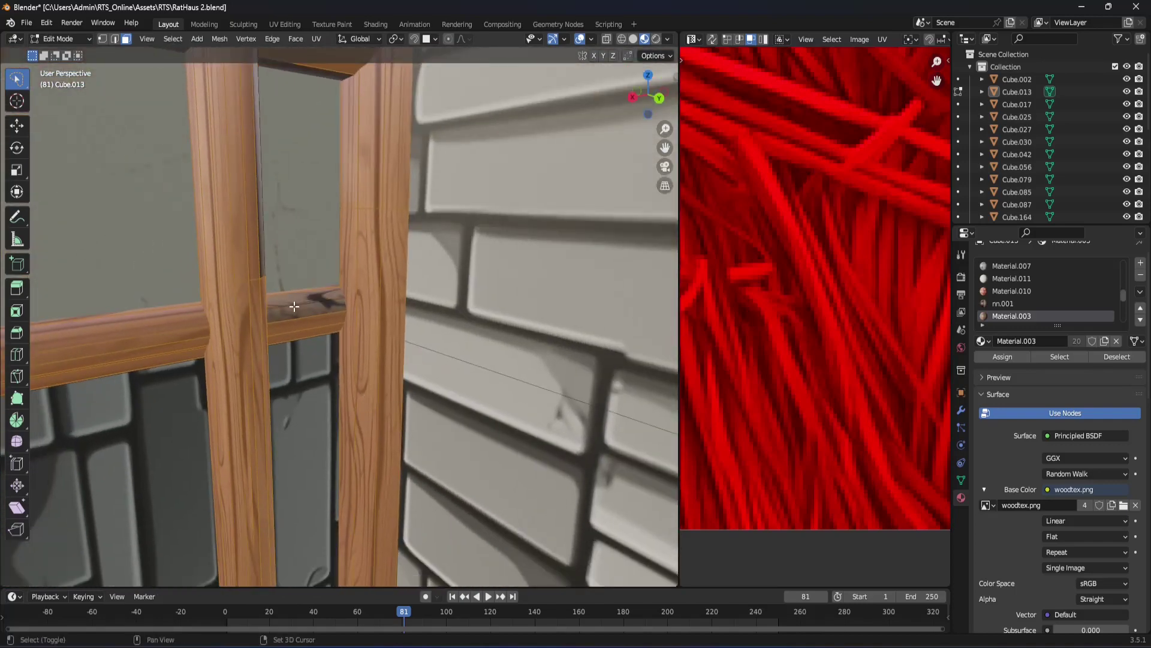
{"action": "mouse_move", "coordinate": [334, 324]}
{"action": "middle_mouse_down"}
{"action": "mouse_move", "coordinate": [244, 278]}
{"action": "mouse_move", "coordinate": [303, 285]}
{"action": "mouse_move", "coordinate": [240, 336]}
{"action": "mouse_move", "coordinate": [162, 283]}
{"action": "mouse_move", "coordinate": [347, 264]}
{"action": "mouse_move", "coordinate": [347, 321]}
{"action": "mouse_move", "coordinate": [94, 337]}
{"action": "middle_mouse_up"}
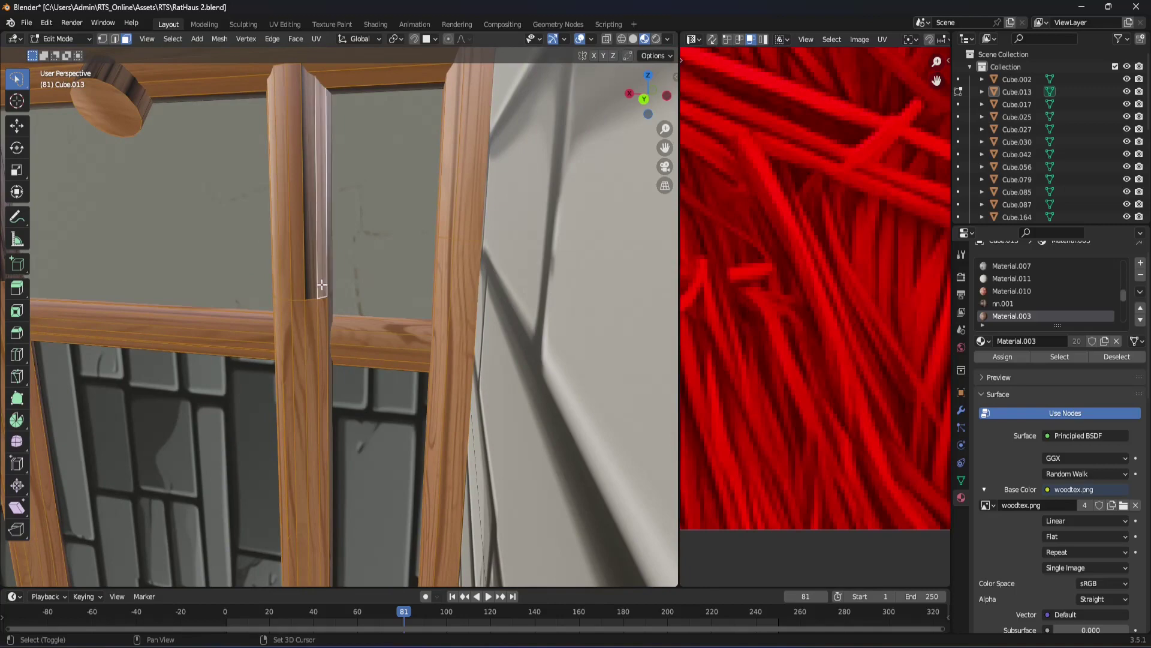
{"action": "middle_click_drag", "start_coordinate": [310, 289], "coordinate": [465, 394], "text": "shift"}
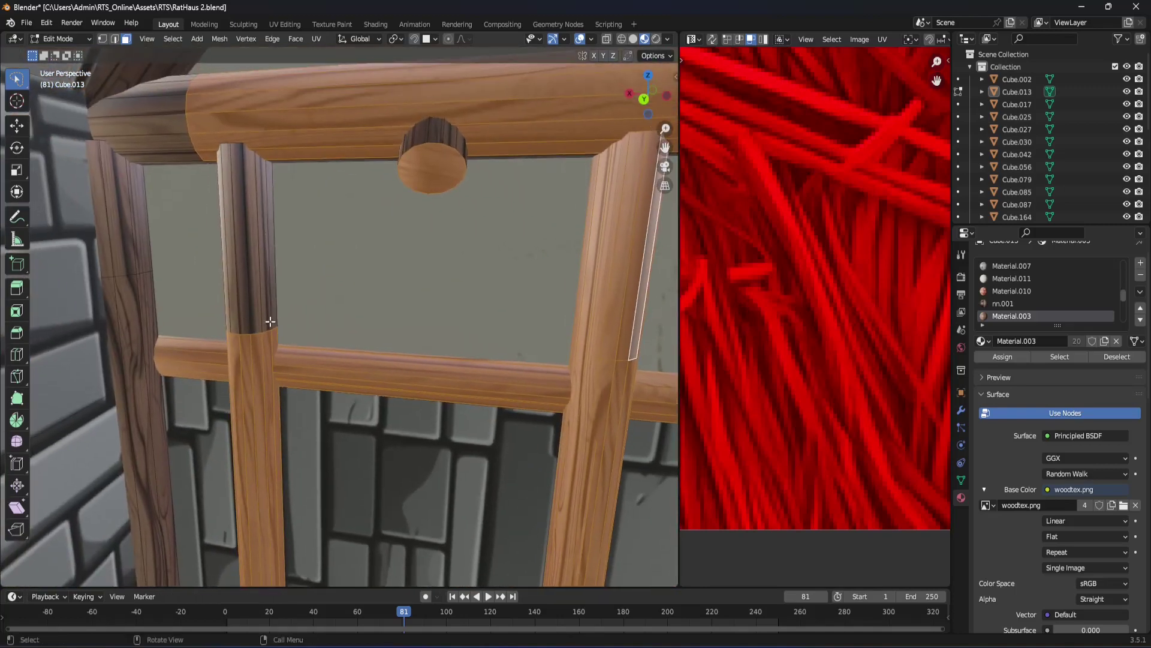
Step: Paint-select the faces along the window frame's top beam with circle select
{"action": "key", "text": "c"}
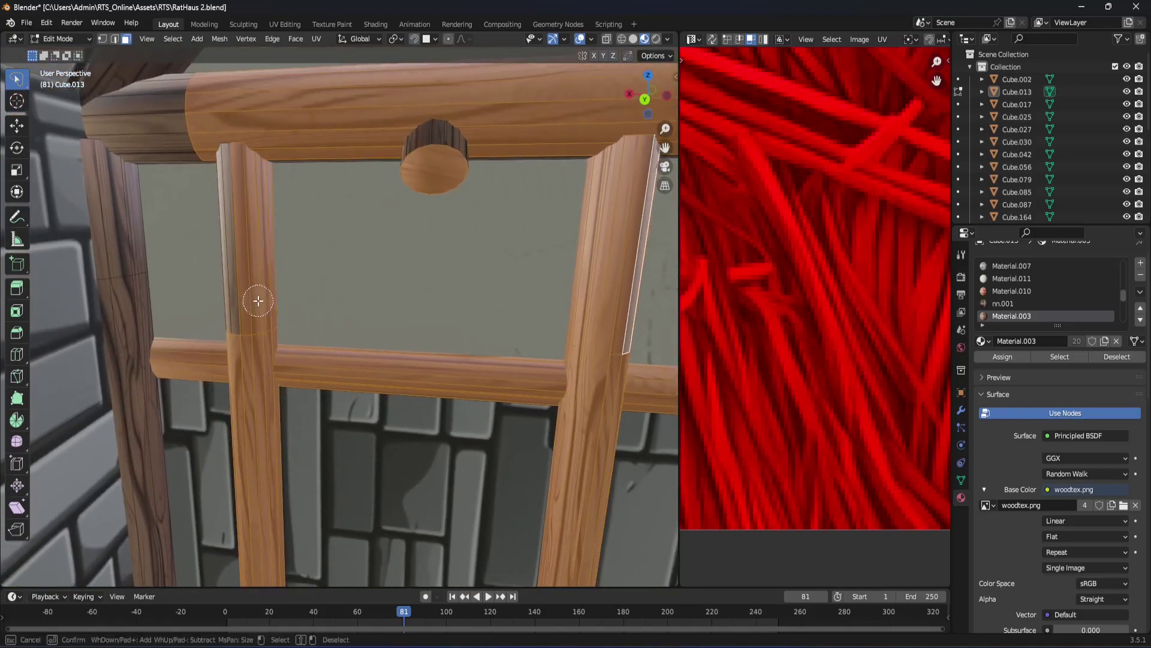
{"action": "key", "text": "Escape"}
{"action": "mouse_move", "coordinate": [259, 344]}
{"action": "middle_mouse_down"}
{"action": "mouse_move", "coordinate": [214, 297]}
{"action": "mouse_move", "coordinate": [150, 261]}
{"action": "mouse_move", "coordinate": [214, 295]}
{"action": "middle_mouse_up"}
{"action": "key", "text": "Escape"}
{"action": "key", "text": "Escape"}
{"action": "mouse_move", "coordinate": [204, 184]}
{"action": "middle_mouse_down", "text": "shift"}
{"action": "mouse_move", "coordinate": [237, 229]}
{"action": "mouse_move", "coordinate": [386, 198]}
{"action": "mouse_move", "coordinate": [497, 154]}
{"action": "mouse_move", "coordinate": [449, 145]}
{"action": "mouse_move", "coordinate": [96, 200]}
{"action": "mouse_move", "coordinate": [166, 205]}
{"action": "middle_mouse_up", "text": "shift"}
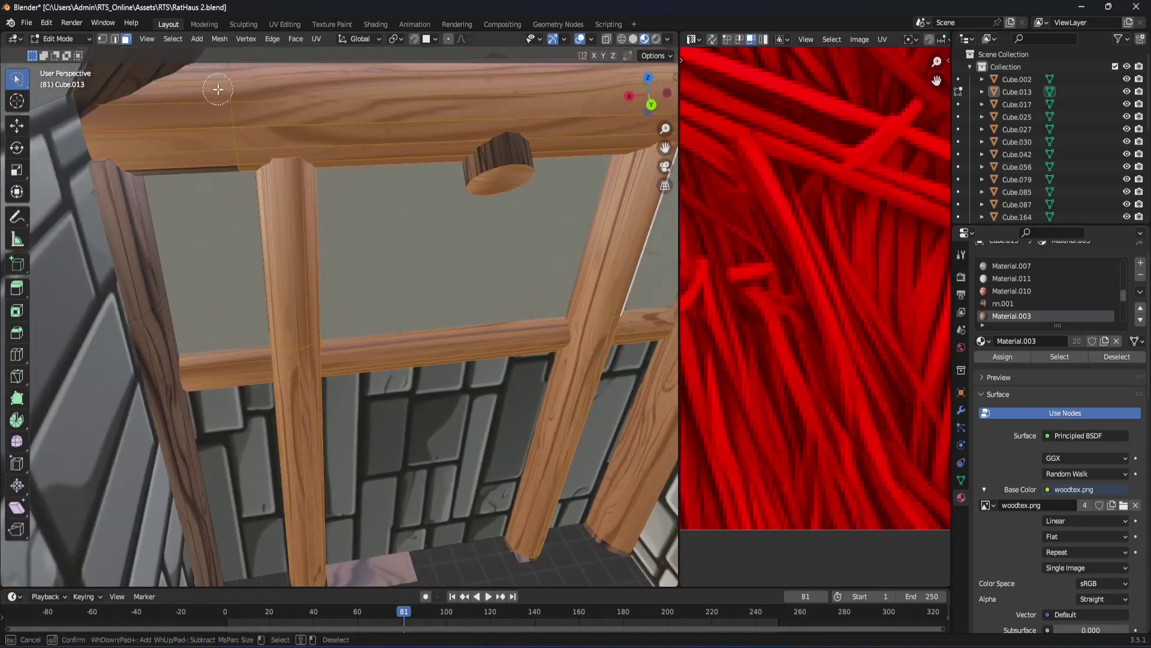
{"action": "middle_click_drag", "start_coordinate": [224, 159], "coordinate": [230, 132]}
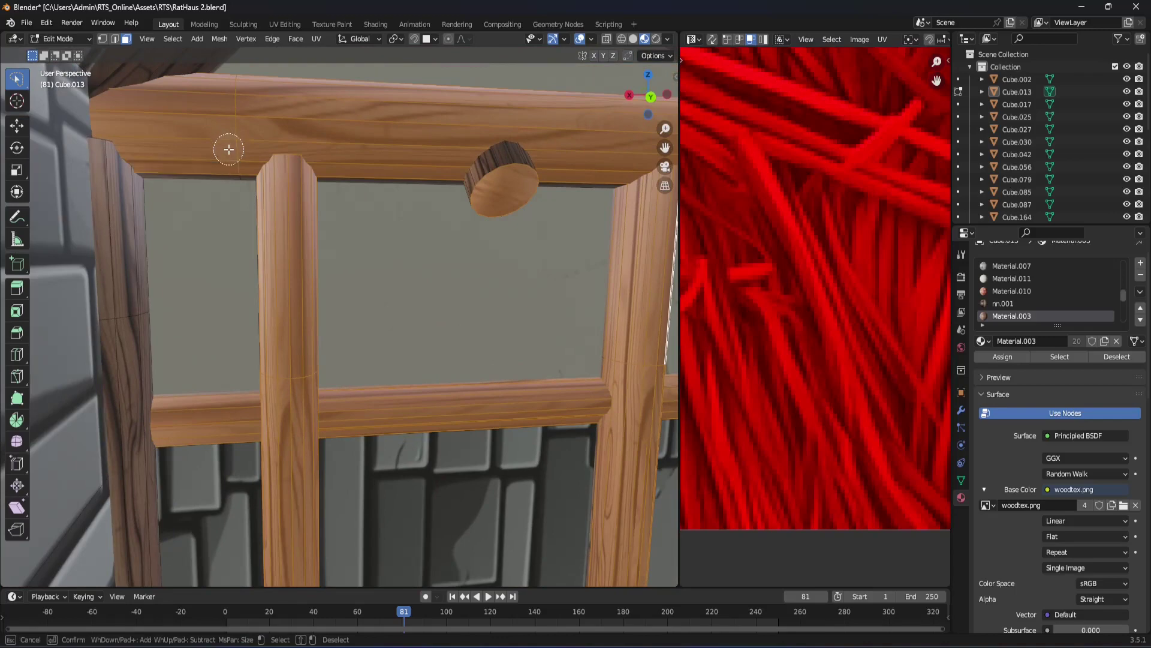
{"action": "middle_click_drag", "start_coordinate": [203, 186], "coordinate": [624, 379], "text": "shift"}
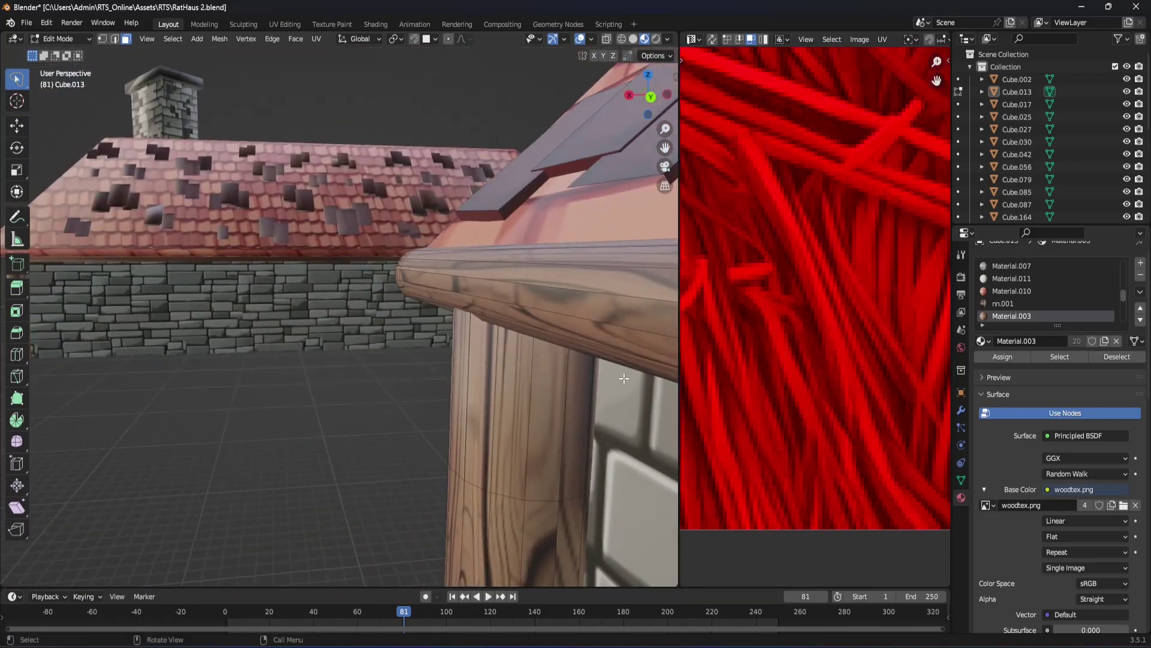
Step: Delete the selected hidden peg end-cap faces near the roof beam
{"action": "mouse_move", "coordinate": [526, 430]}
{"action": "middle_mouse_down"}
{"action": "mouse_move", "coordinate": [111, 419]}
{"action": "mouse_move", "coordinate": [261, 390]}
{"action": "mouse_move", "coordinate": [565, 386]}
{"action": "mouse_move", "coordinate": [570, 412]}
{"action": "mouse_move", "coordinate": [525, 407]}
{"action": "mouse_move", "coordinate": [502, 449]}
{"action": "middle_mouse_up"}
{"action": "left_click", "coordinate": [538, 412]}
{"action": "scroll", "coordinate": [502, 450], "scroll_direction": "down", "scroll_amount": 5}
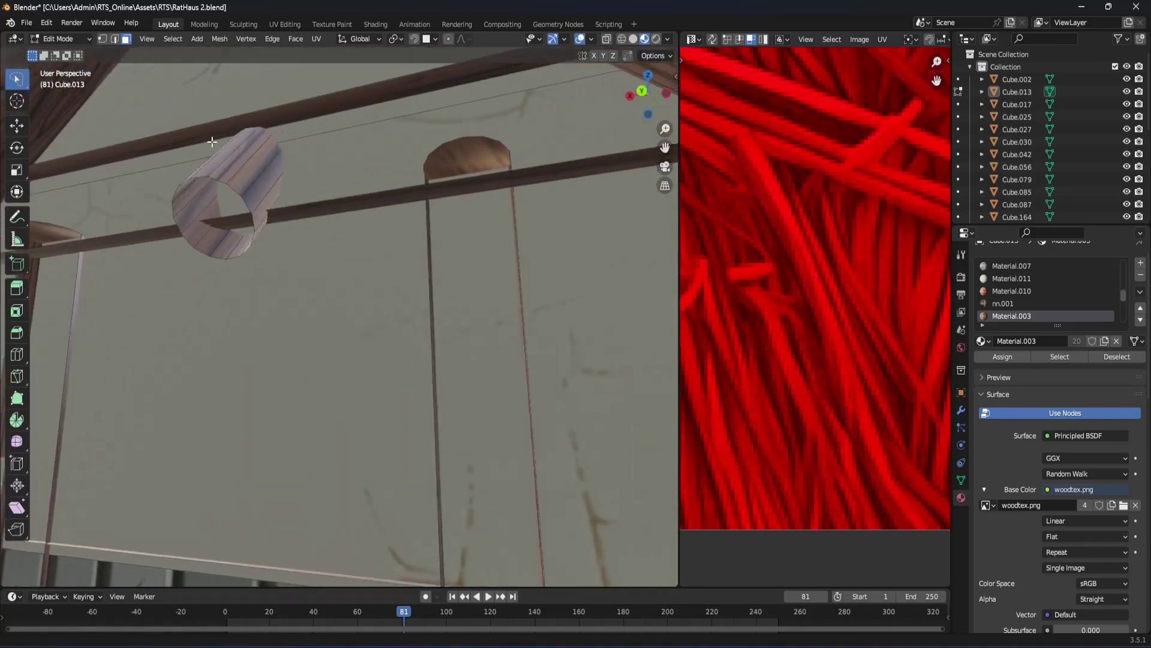
{"action": "scroll", "coordinate": [372, 306], "scroll_direction": "up", "scroll_amount": 5}
{"action": "mouse_move", "coordinate": [372, 306]}
{"action": "middle_mouse_down", "text": "shift"}
{"action": "mouse_move", "coordinate": [354, 385]}
{"action": "mouse_move", "coordinate": [411, 372]}
{"action": "mouse_move", "coordinate": [331, 418]}
{"action": "mouse_move", "coordinate": [483, 390]}
{"action": "mouse_move", "coordinate": [425, 450]}
{"action": "middle_mouse_up", "text": "shift"}
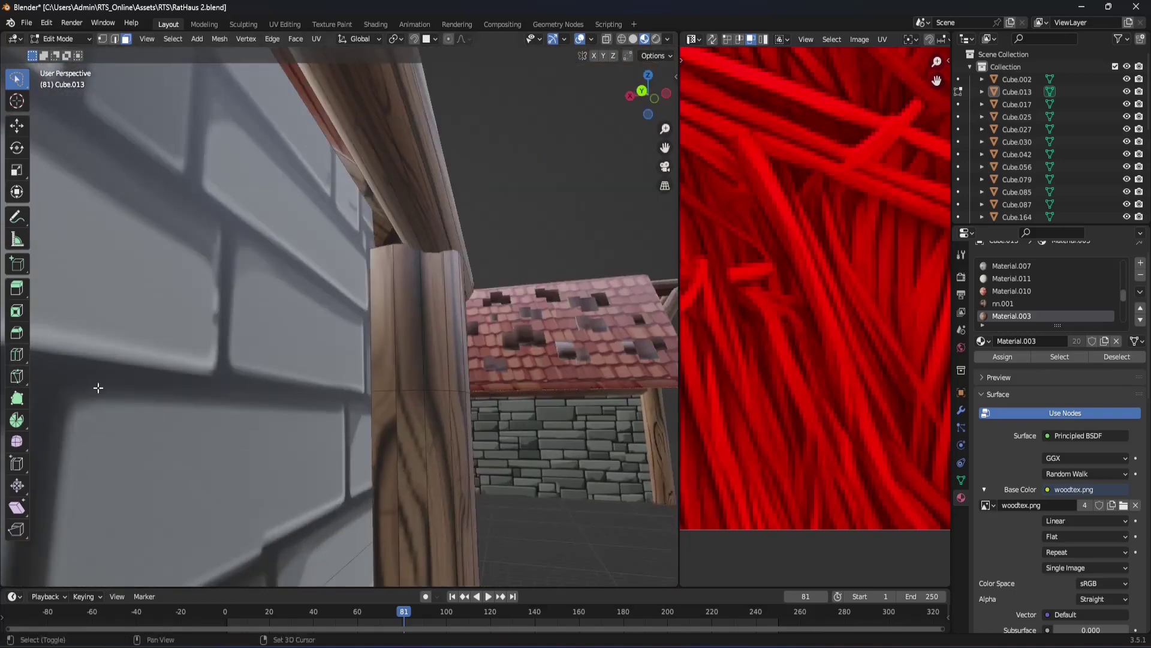
Step: Select the wooden peg's end face at the brick wall and delete it
{"action": "mouse_move", "coordinate": [98, 388]}
{"action": "middle_mouse_down", "text": "shift"}
{"action": "mouse_move", "coordinate": [223, 403]}
{"action": "mouse_move", "coordinate": [344, 394]}
{"action": "mouse_move", "coordinate": [466, 288]}
{"action": "middle_mouse_up", "text": "shift"}
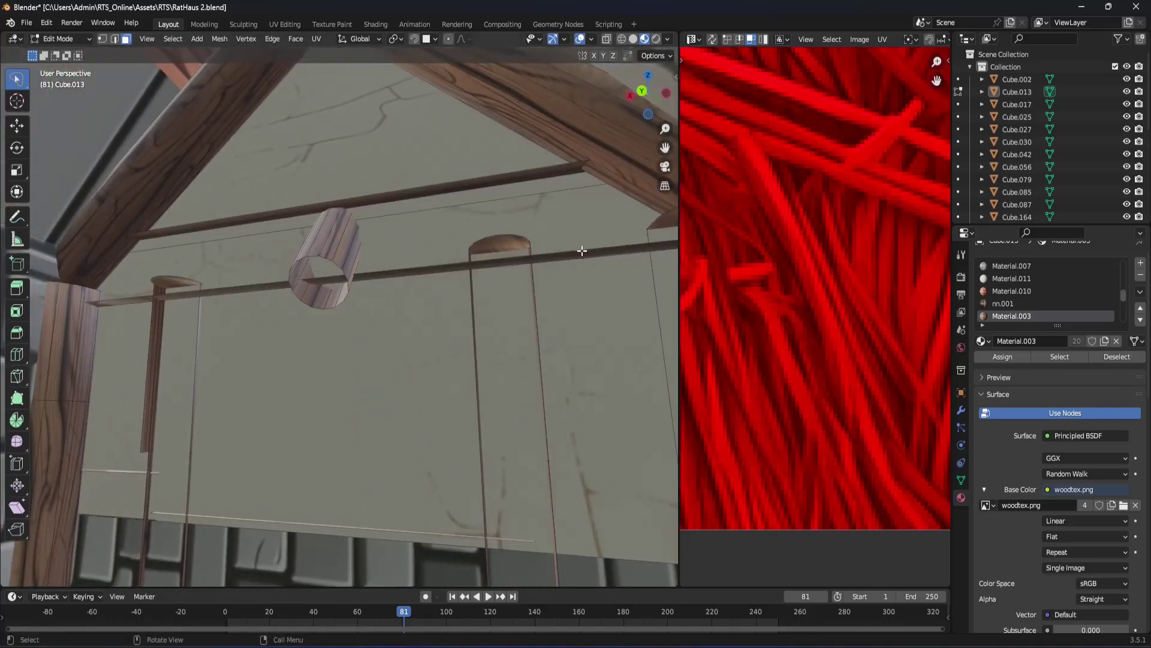
{"action": "mouse_move", "coordinate": [512, 330]}
{"action": "middle_mouse_down"}
{"action": "mouse_move", "coordinate": [588, 344]}
{"action": "mouse_move", "coordinate": [576, 390]}
{"action": "mouse_move", "coordinate": [532, 380]}
{"action": "mouse_move", "coordinate": [546, 343]}
{"action": "mouse_move", "coordinate": [507, 336]}
{"action": "mouse_move", "coordinate": [529, 342]}
{"action": "mouse_move", "coordinate": [539, 326]}
{"action": "middle_mouse_up"}
{"action": "scroll", "coordinate": [539, 327], "scroll_direction": "down", "scroll_amount": 5}
{"action": "scroll", "coordinate": [530, 162], "scroll_direction": "down", "scroll_amount": 5}
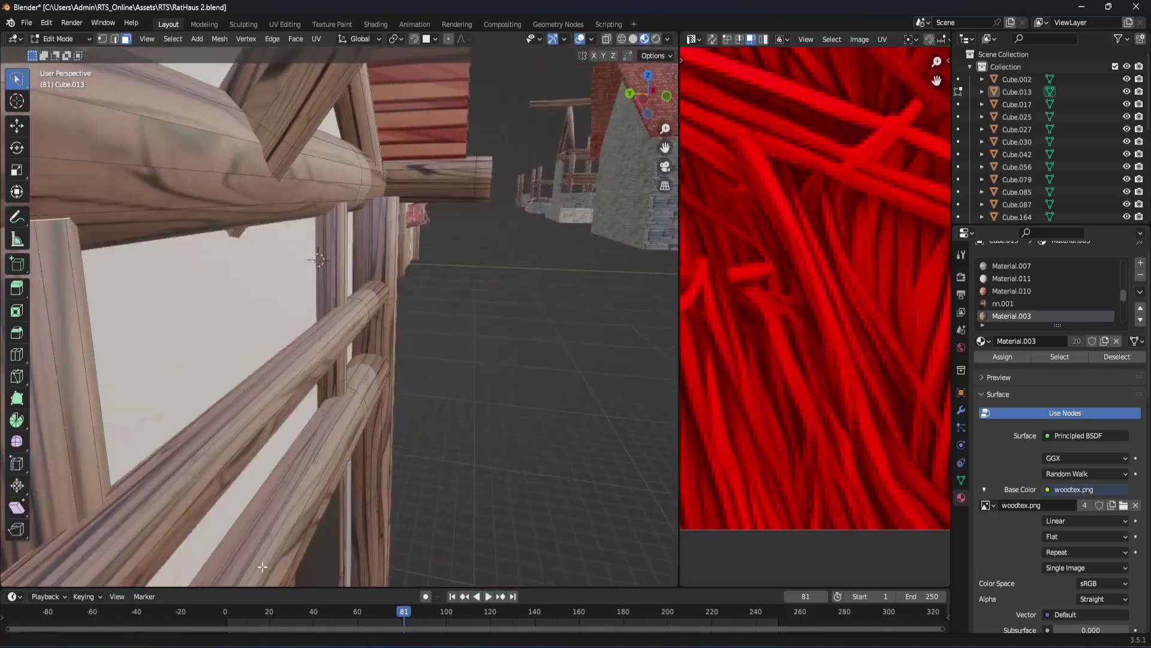
{"action": "mouse_move", "coordinate": [441, 233]}
{"action": "middle_mouse_down"}
{"action": "mouse_move", "coordinate": [432, 252]}
{"action": "mouse_move", "coordinate": [317, 275]}
{"action": "mouse_move", "coordinate": [444, 309]}
{"action": "mouse_move", "coordinate": [397, 183]}
{"action": "mouse_move", "coordinate": [504, 295]}
{"action": "mouse_move", "coordinate": [411, 322]}
{"action": "mouse_move", "coordinate": [256, 288]}
{"action": "mouse_move", "coordinate": [352, 327]}
{"action": "mouse_move", "coordinate": [407, 257]}
{"action": "middle_mouse_up"}
{"action": "left_click", "coordinate": [388, 202]}
{"action": "right_click", "coordinate": [257, 288]}
{"action": "left_click", "coordinate": [301, 313]}
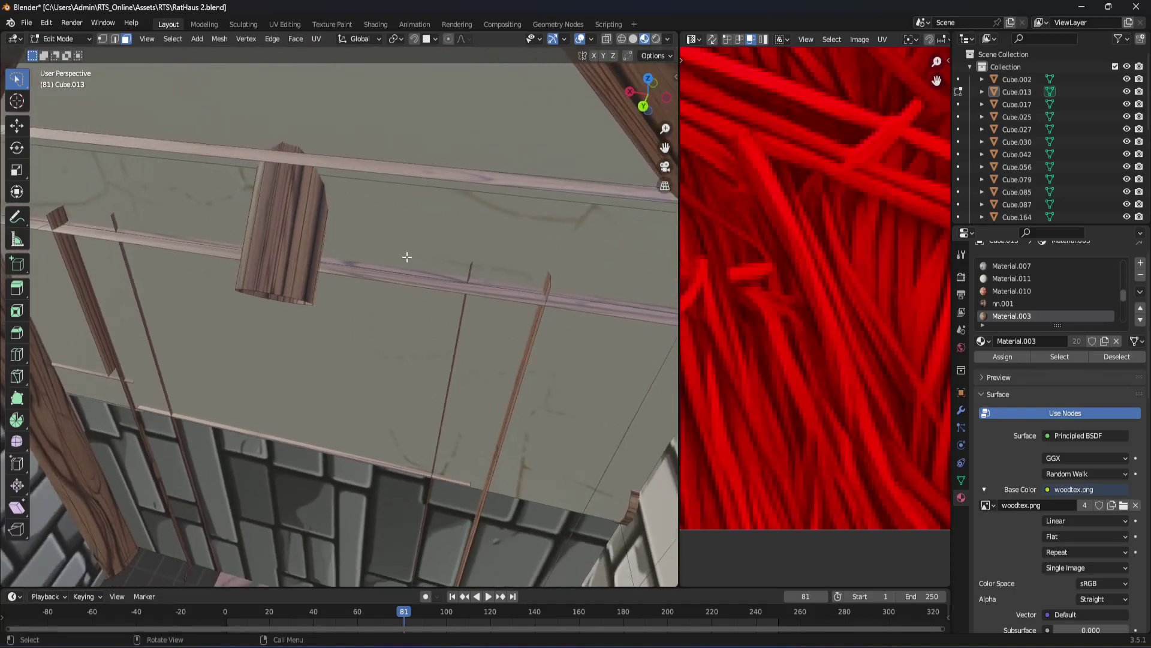
Step: Orbit and pan in close to the peg on the grey plaster wall
{"action": "scroll", "coordinate": [501, 326], "scroll_direction": "up", "scroll_amount": 3}
{"action": "scroll", "coordinate": [488, 311], "scroll_direction": "up", "scroll_amount": 5}
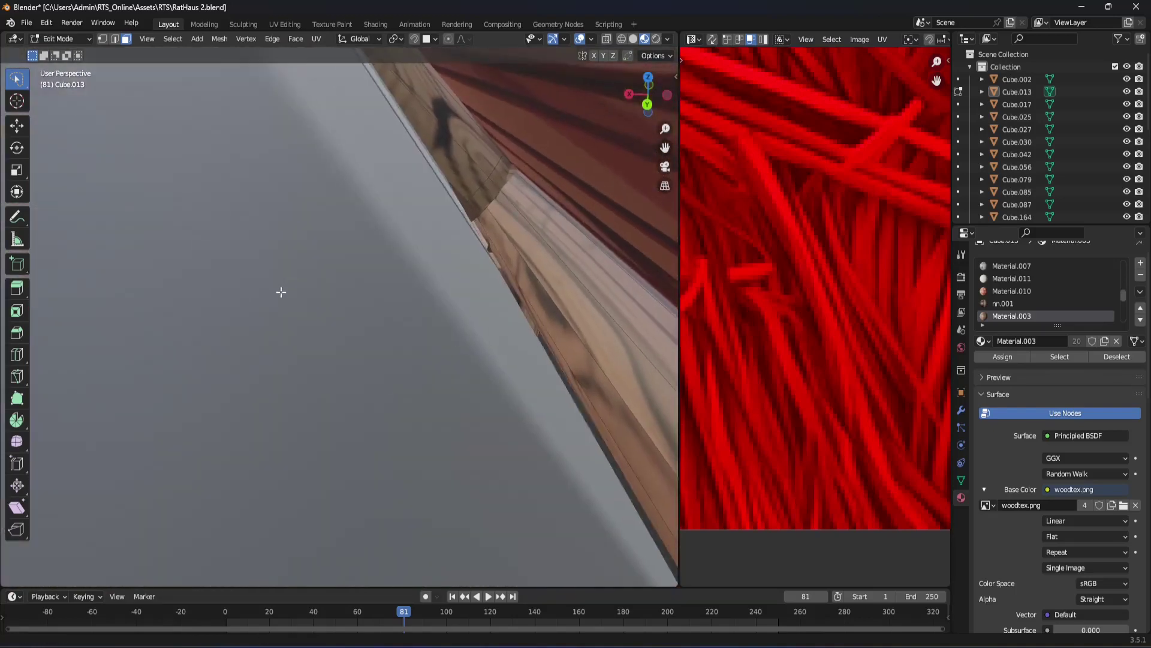
{"action": "scroll", "coordinate": [282, 290], "scroll_direction": "up", "scroll_amount": 3}
{"action": "mouse_move", "coordinate": [146, 288]}
{"action": "middle_mouse_down", "text": "shift"}
{"action": "mouse_move", "coordinate": [658, 268]}
{"action": "mouse_move", "coordinate": [362, 239]}
{"action": "mouse_move", "coordinate": [498, 250]}
{"action": "mouse_move", "coordinate": [397, 271]}
{"action": "mouse_move", "coordinate": [634, 317]}
{"action": "middle_mouse_up", "text": "shift"}
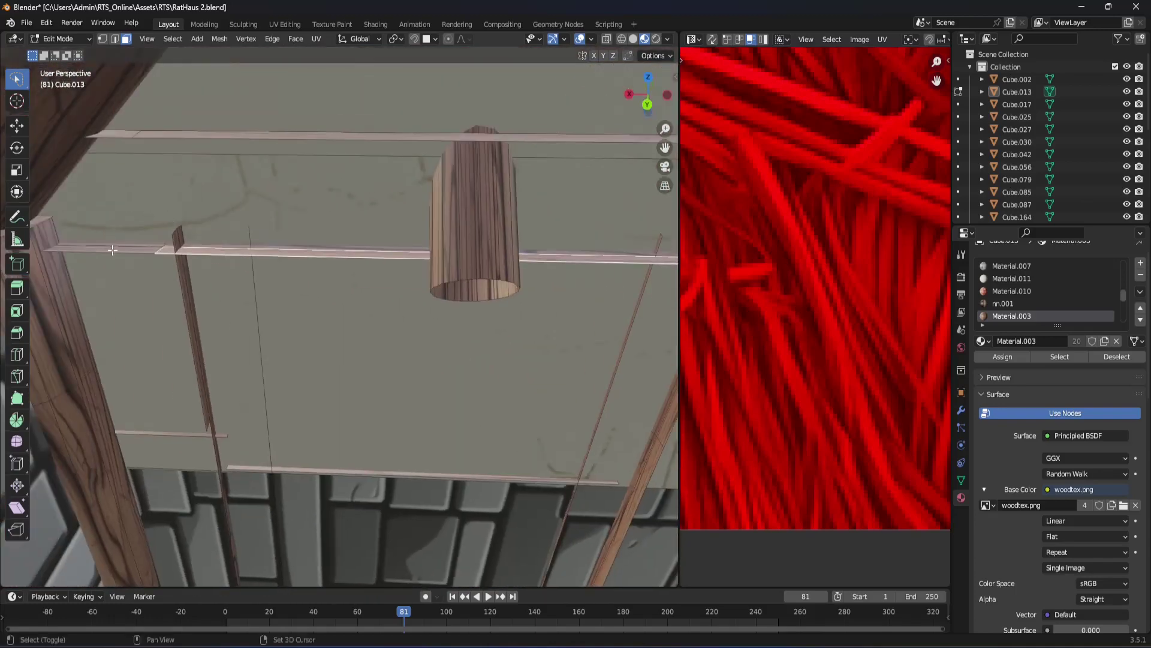
{"action": "right_click", "coordinate": [145, 253]}
{"action": "mouse_move", "coordinate": [146, 253]}
{"action": "middle_mouse_down"}
{"action": "mouse_move", "coordinate": [211, 250]}
{"action": "mouse_move", "coordinate": [253, 319]}
{"action": "mouse_move", "coordinate": [222, 312]}
{"action": "middle_mouse_up"}
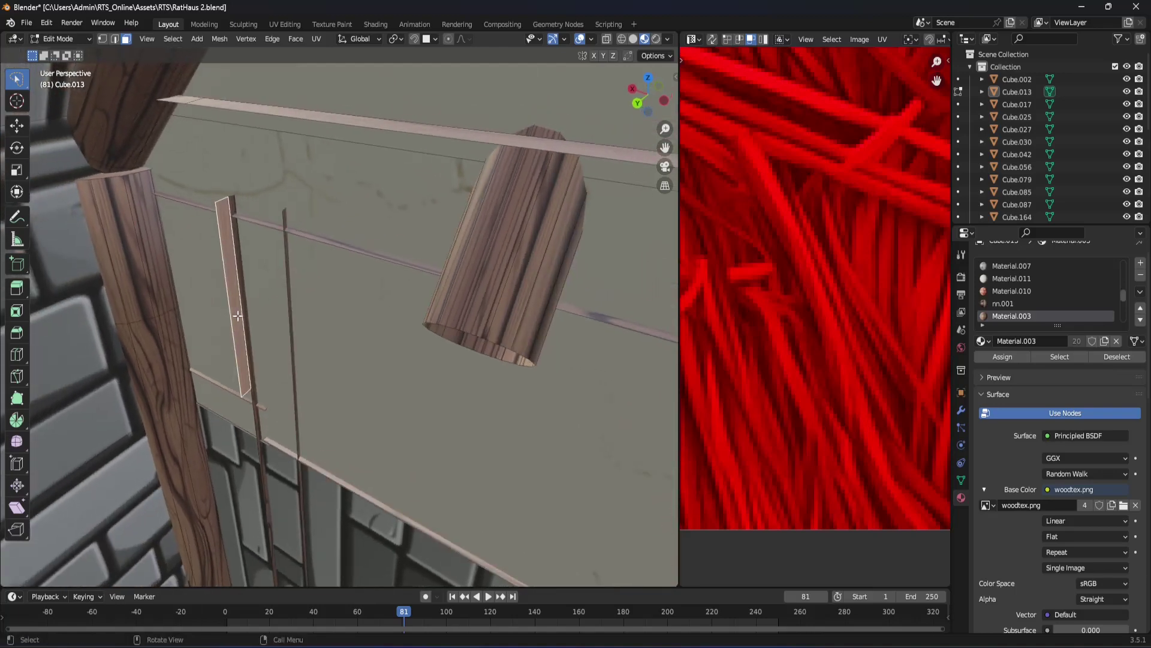
{"action": "right_click", "coordinate": [237, 316]}
{"action": "mouse_move", "coordinate": [238, 316]}
{"action": "middle_mouse_down", "text": "shift"}
{"action": "mouse_move", "coordinate": [398, 416]}
{"action": "mouse_move", "coordinate": [168, 217]}
{"action": "mouse_move", "coordinate": [276, 268]}
{"action": "mouse_move", "coordinate": [363, 375]}
{"action": "mouse_move", "coordinate": [372, 301]}
{"action": "mouse_move", "coordinate": [480, 249]}
{"action": "middle_mouse_up", "text": "shift"}
{"action": "scroll", "coordinate": [372, 301], "scroll_direction": "down", "scroll_amount": 5}
Step: Select the wall face carrying Material.007 to make that material active
{"action": "left_click", "coordinate": [299, 271]}
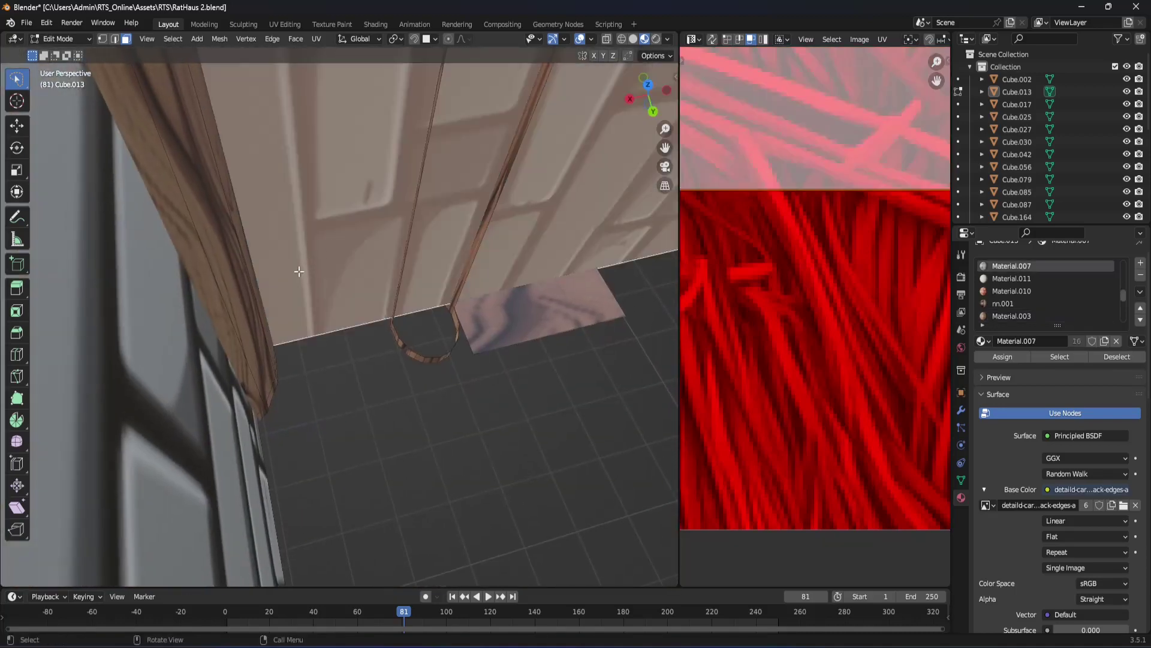
{"action": "mouse_move", "coordinate": [299, 271]}
{"action": "middle_mouse_down"}
{"action": "mouse_move", "coordinate": [398, 257]}
{"action": "mouse_move", "coordinate": [298, 324]}
{"action": "mouse_move", "coordinate": [298, 337]}
{"action": "mouse_move", "coordinate": [373, 334]}
{"action": "middle_mouse_up"}
{"action": "scroll", "coordinate": [360, 326], "scroll_direction": "down", "scroll_amount": 3}
{"action": "scroll", "coordinate": [360, 326], "scroll_direction": "up", "scroll_amount": 4}
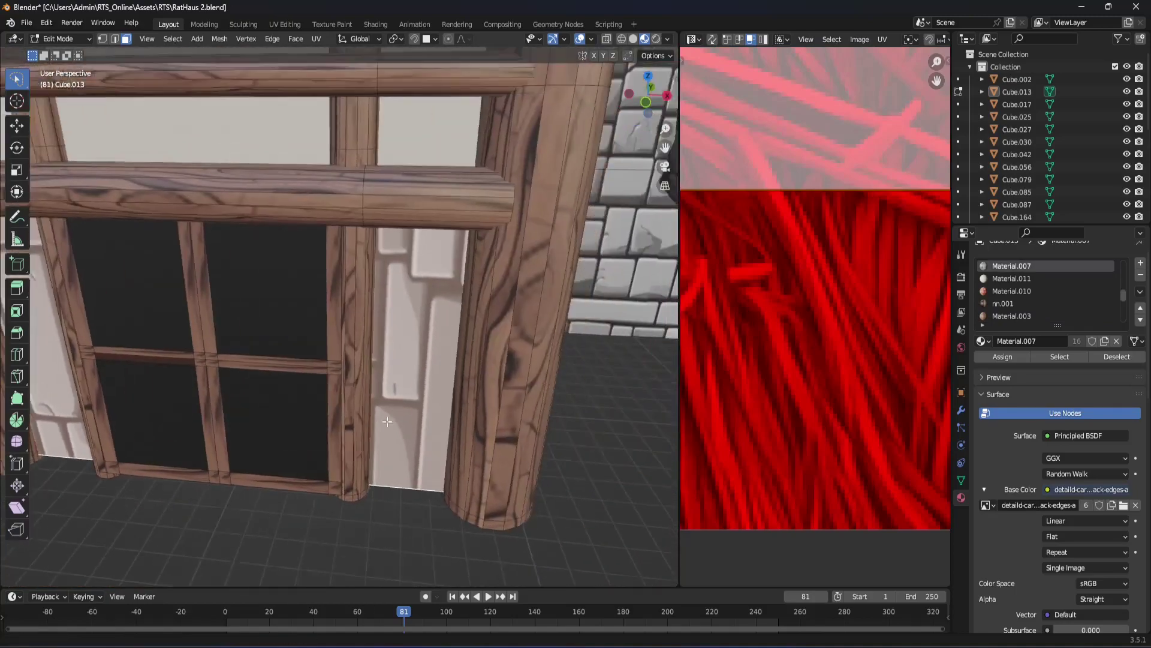
{"action": "mouse_move", "coordinate": [496, 334]}
{"action": "middle_mouse_down", "text": "shift"}
{"action": "mouse_move", "coordinate": [247, 443]}
{"action": "mouse_move", "coordinate": [367, 468]}
{"action": "mouse_move", "coordinate": [462, 437]}
{"action": "mouse_move", "coordinate": [540, 320]}
{"action": "middle_mouse_up", "text": "shift"}
{"action": "scroll", "coordinate": [541, 320], "scroll_direction": "down", "scroll_amount": 3}
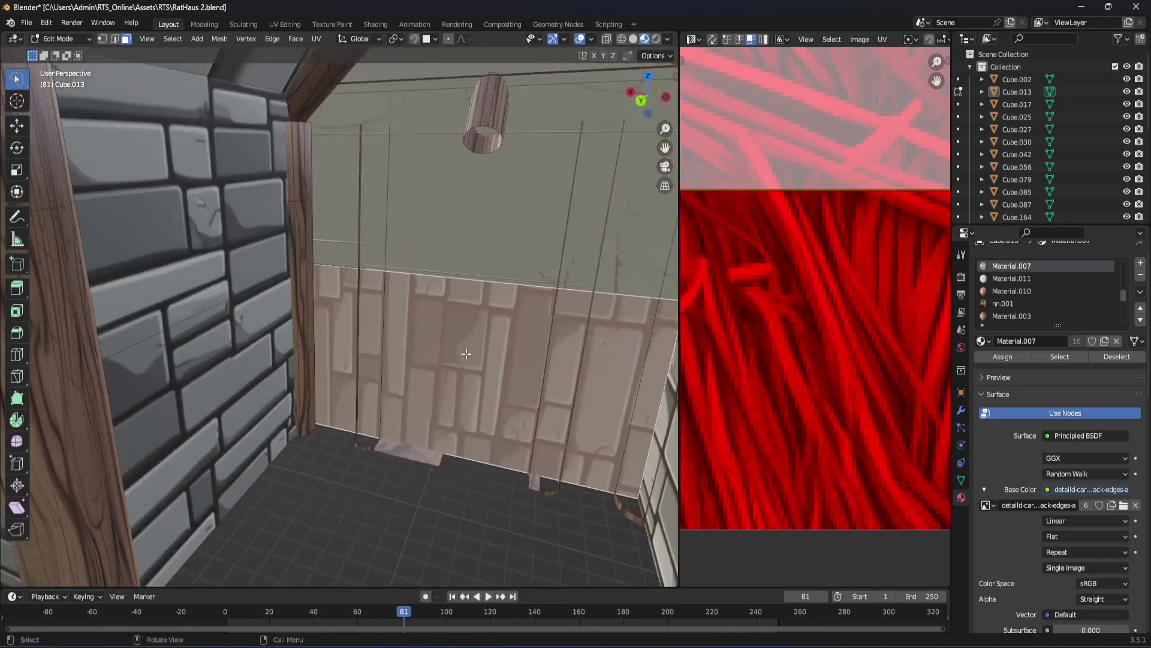
{"action": "mouse_move", "coordinate": [443, 348]}
{"action": "middle_mouse_down"}
{"action": "mouse_move", "coordinate": [372, 329]}
{"action": "mouse_move", "coordinate": [288, 366]}
{"action": "middle_mouse_up"}
{"action": "scroll", "coordinate": [355, 325], "scroll_direction": "up", "scroll_amount": 2}
{"action": "scroll", "coordinate": [356, 325], "scroll_direction": "down", "scroll_amount": 2}
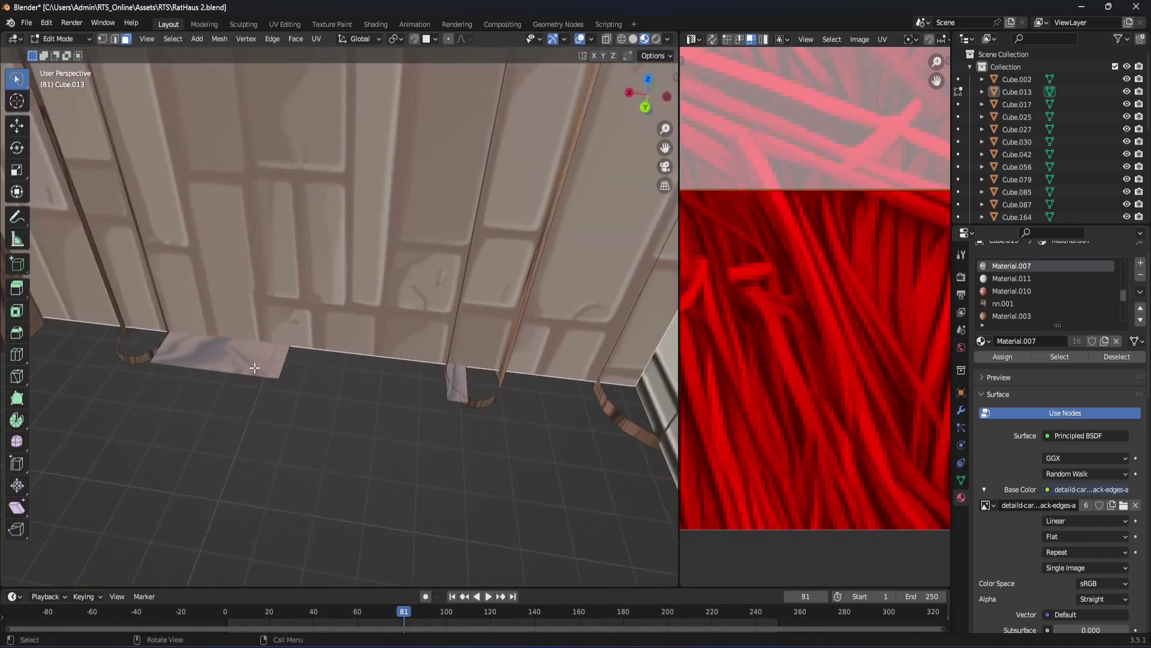
Step: Select the floor faces and delete them
{"action": "left_click", "coordinate": [287, 366], "text": "shift"}
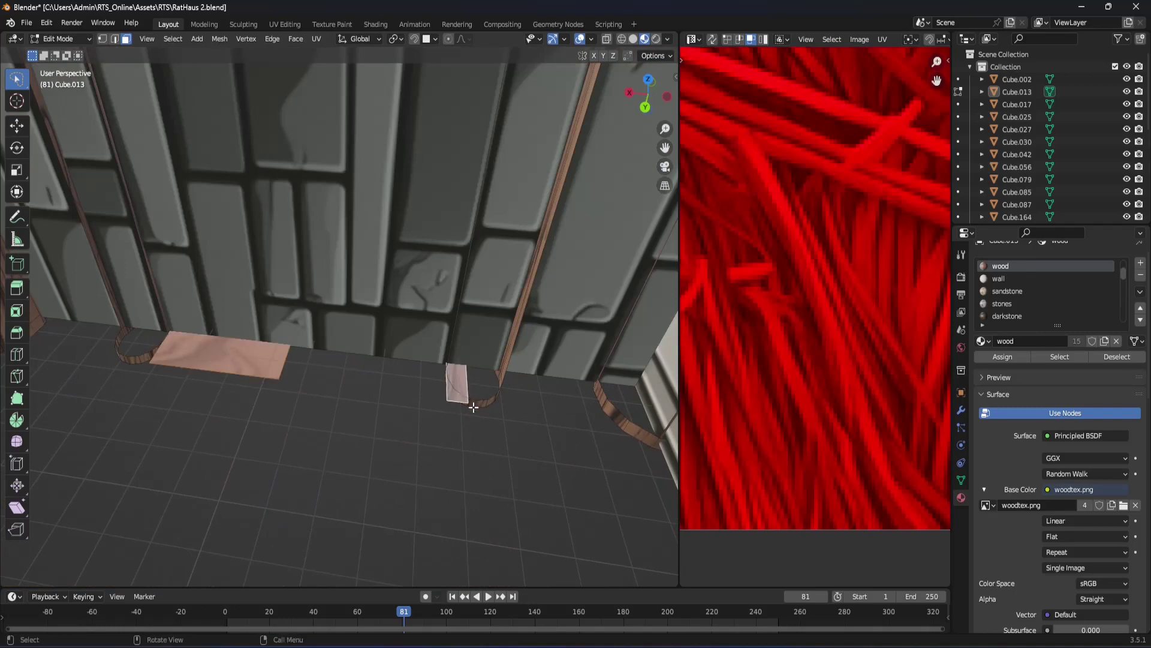
{"action": "mouse_move", "coordinate": [474, 408]}
{"action": "middle_mouse_down"}
{"action": "mouse_move", "coordinate": [401, 437]}
{"action": "mouse_move", "coordinate": [458, 407]}
{"action": "middle_mouse_up"}
{"action": "key", "text": "x"}
{"action": "left_click", "coordinate": [431, 420]}
Step: Circle-select the curved wooden strip at the wall's base, excluding the large wall face
{"action": "mouse_move", "coordinate": [141, 382]}
{"action": "middle_mouse_down"}
{"action": "mouse_move", "coordinate": [180, 397]}
{"action": "mouse_move", "coordinate": [216, 392]}
{"action": "middle_mouse_up"}
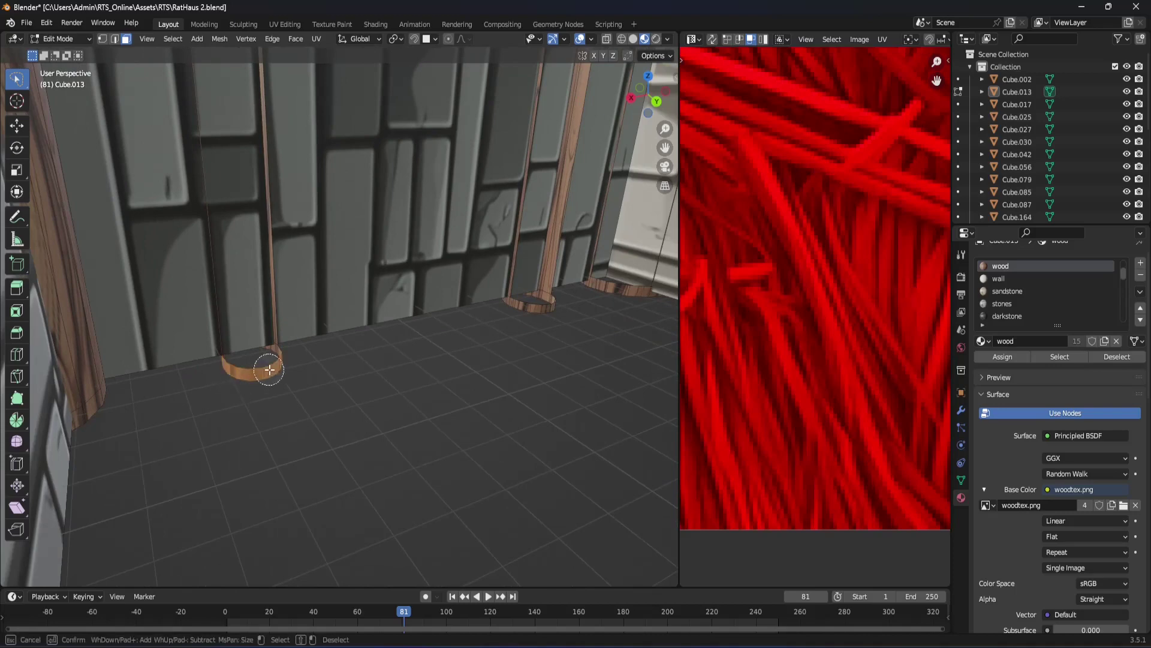
{"action": "mouse_move", "coordinate": [353, 406]}
{"action": "middle_mouse_down"}
{"action": "mouse_move", "coordinate": [319, 380]}
{"action": "mouse_move", "coordinate": [312, 337]}
{"action": "mouse_move", "coordinate": [476, 462]}
{"action": "mouse_move", "coordinate": [308, 411]}
{"action": "mouse_move", "coordinate": [319, 413]}
{"action": "middle_mouse_up"}
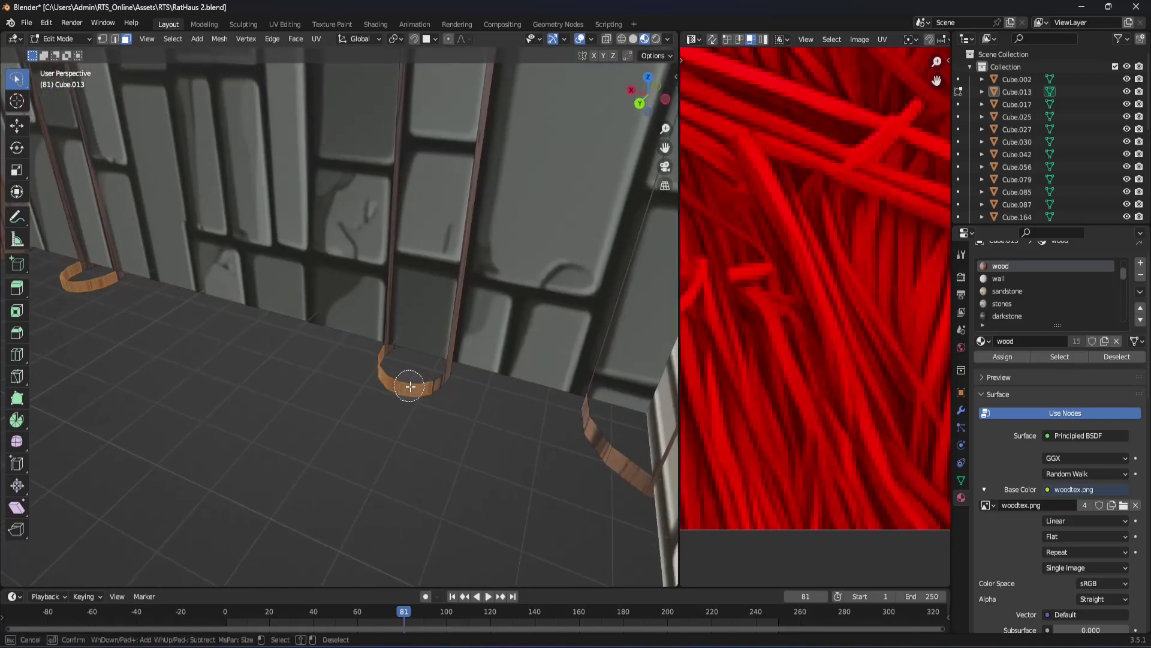
{"action": "mouse_move", "coordinate": [469, 430]}
{"action": "middle_mouse_down"}
{"action": "mouse_move", "coordinate": [442, 437]}
{"action": "mouse_move", "coordinate": [442, 399]}
{"action": "mouse_move", "coordinate": [427, 417]}
{"action": "mouse_move", "coordinate": [236, 401]}
{"action": "mouse_move", "coordinate": [115, 443]}
{"action": "mouse_move", "coordinate": [345, 396]}
{"action": "mouse_move", "coordinate": [116, 409]}
{"action": "middle_mouse_up"}
{"action": "right_click", "coordinate": [455, 442]}
{"action": "middle_click_drag", "start_coordinate": [503, 396], "coordinate": [363, 424], "text": "shift"}
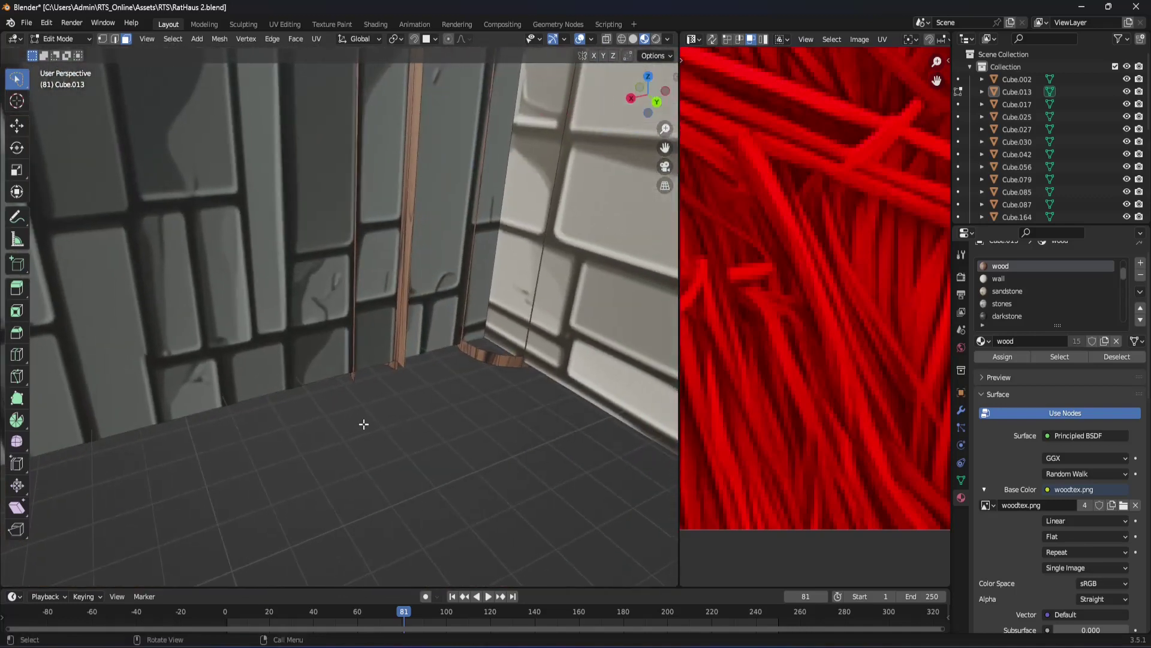
{"action": "key", "text": "c"}
{"action": "left_click", "coordinate": [490, 360]}
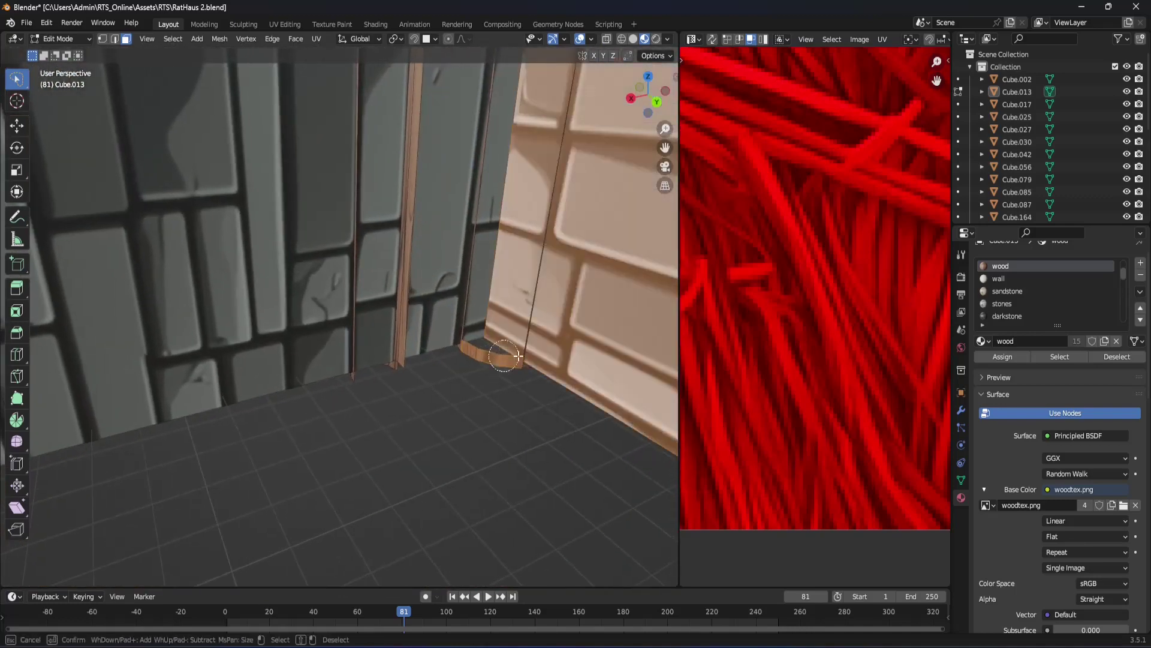
{"action": "middle_click_drag", "start_coordinate": [518, 355], "coordinate": [551, 299]}
{"action": "right_click", "coordinate": [519, 399]}
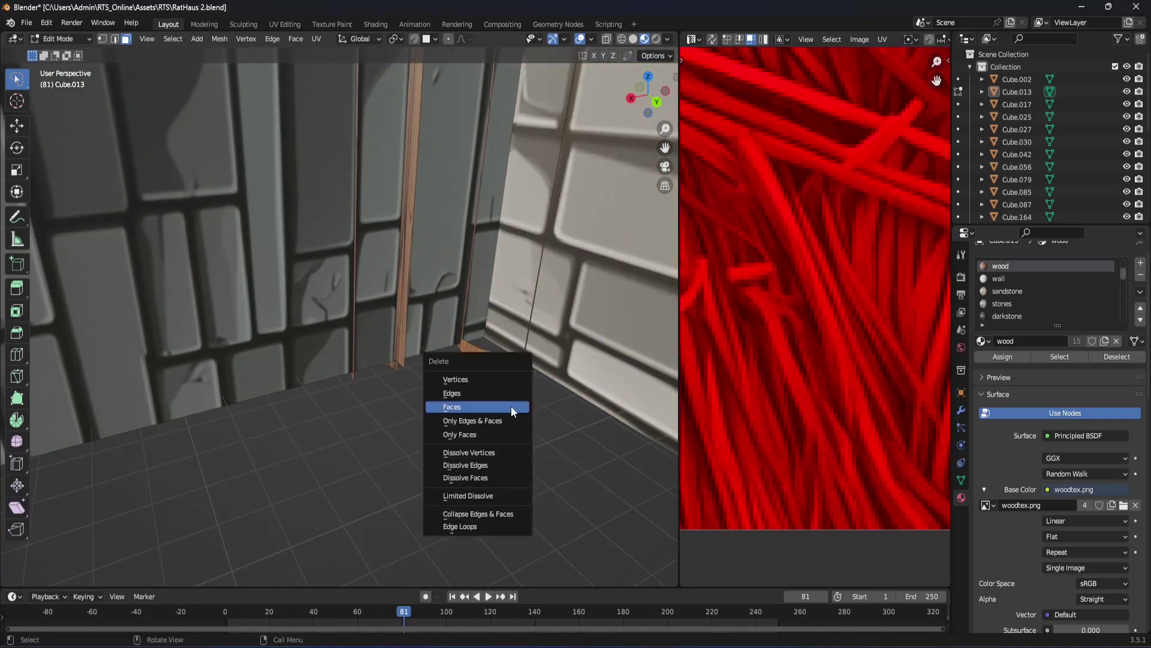
{"action": "key", "text": "Escape"}
{"action": "mouse_move", "coordinate": [506, 404]}
{"action": "middle_mouse_down"}
{"action": "mouse_move", "coordinate": [304, 404]}
{"action": "mouse_move", "coordinate": [625, 385]}
{"action": "mouse_move", "coordinate": [421, 398]}
{"action": "mouse_move", "coordinate": [470, 468]}
{"action": "mouse_move", "coordinate": [431, 437]}
{"action": "middle_mouse_up"}
{"action": "right_click", "coordinate": [406, 409]}
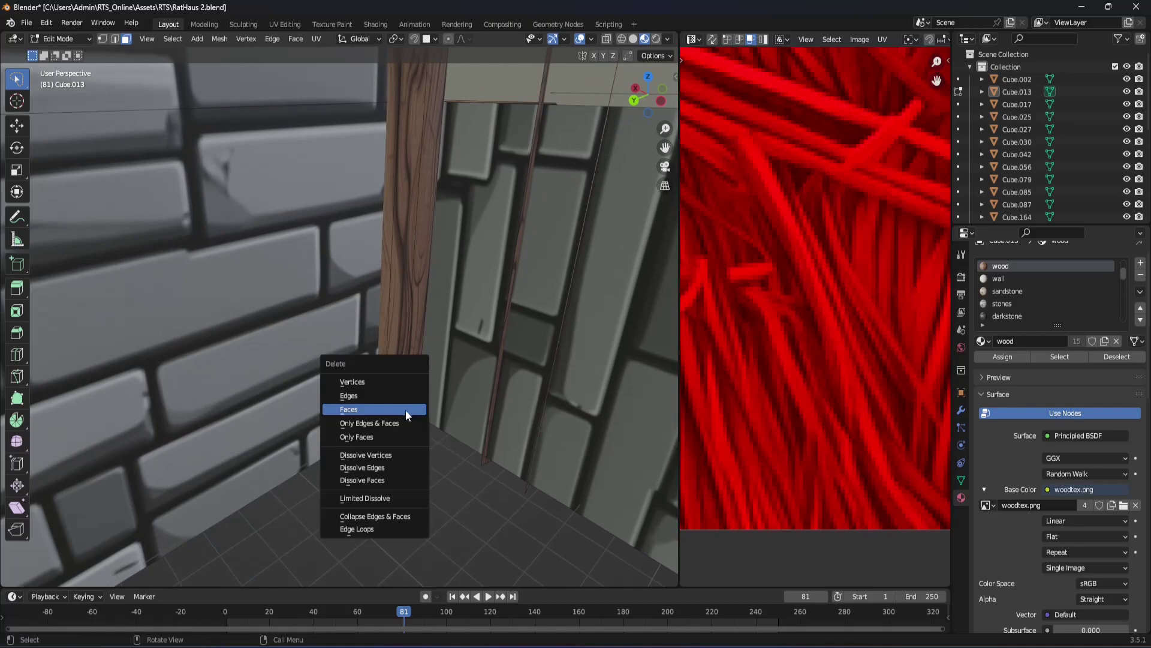
{"action": "key", "text": "Escape"}
{"action": "key", "text": "c"}
{"action": "left_click", "coordinate": [400, 398]}
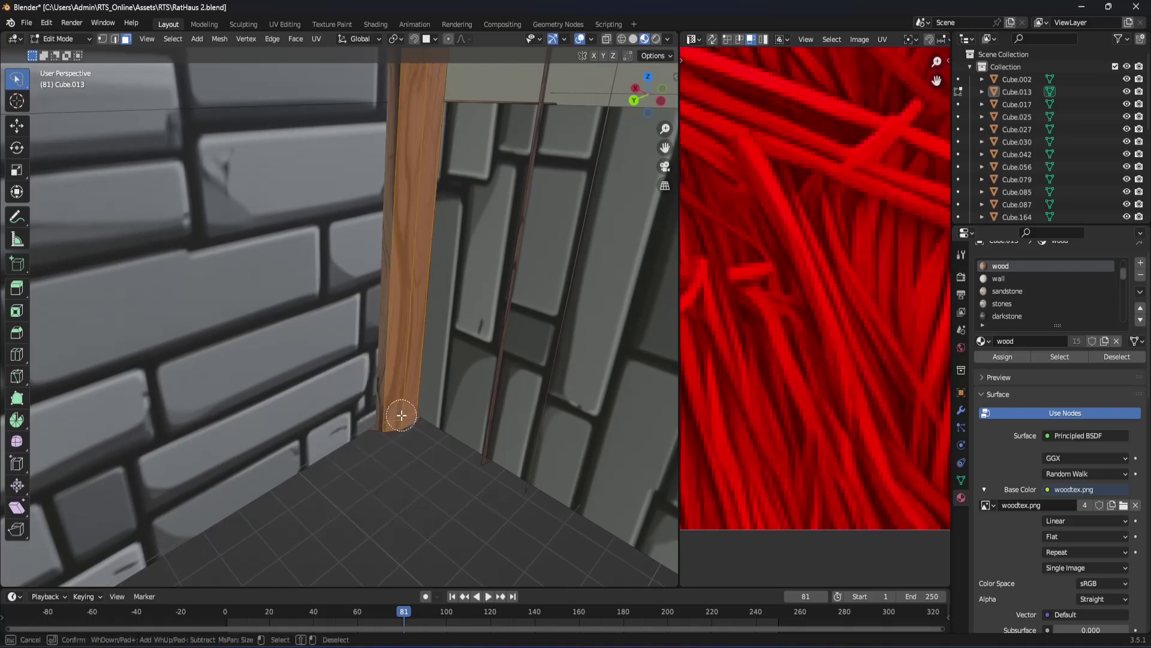
{"action": "key", "text": "Escape"}
{"action": "mouse_move", "coordinate": [399, 401]}
{"action": "middle_mouse_down"}
{"action": "mouse_move", "coordinate": [442, 352]}
{"action": "mouse_move", "coordinate": [514, 343]}
{"action": "mouse_move", "coordinate": [342, 346]}
{"action": "middle_mouse_up"}
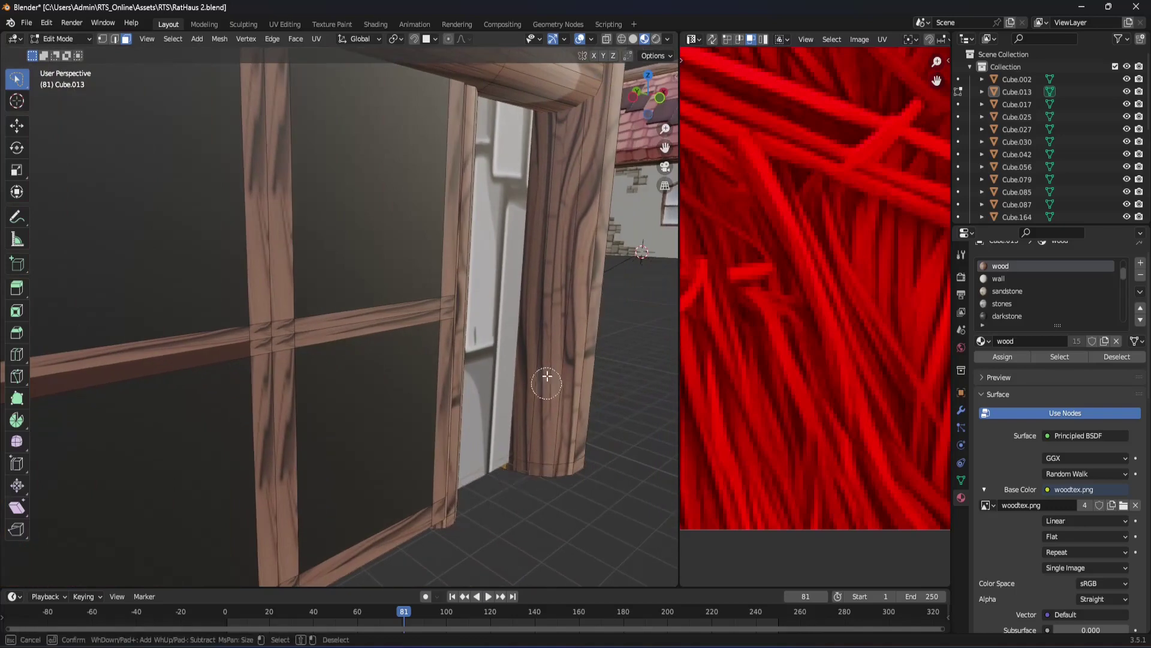
{"action": "key", "text": "Escape"}
{"action": "mouse_move", "coordinate": [547, 376]}
{"action": "middle_mouse_down"}
{"action": "mouse_move", "coordinate": [359, 191]}
{"action": "mouse_move", "coordinate": [474, 203]}
{"action": "middle_mouse_up"}
{"action": "scroll", "coordinate": [474, 202], "scroll_direction": "down", "scroll_amount": 3}
{"action": "key", "text": "c"}
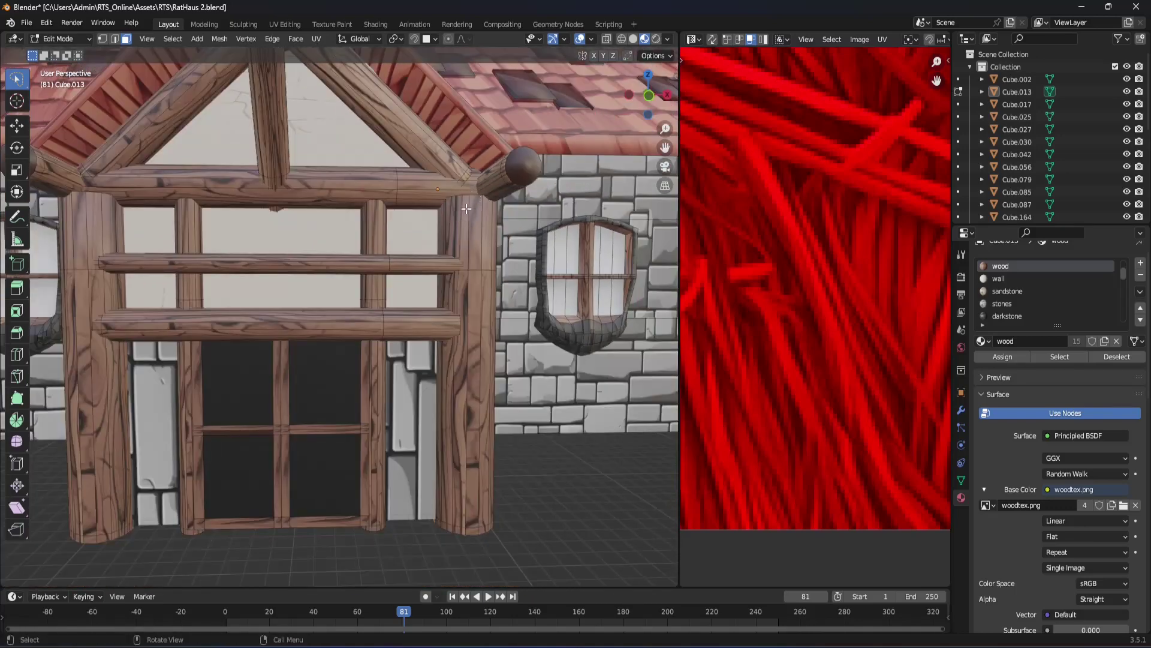
Step: Delete the ridge beam's end-cap faces from the painted selection
{"action": "right_click", "coordinate": [466, 208]}
{"action": "mouse_move", "coordinate": [467, 208]}
{"action": "middle_mouse_down"}
{"action": "mouse_move", "coordinate": [513, 259]}
{"action": "mouse_move", "coordinate": [407, 251]}
{"action": "mouse_move", "coordinate": [206, 169]}
{"action": "middle_mouse_up"}
{"action": "scroll", "coordinate": [407, 250], "scroll_direction": "up", "scroll_amount": 2}
{"action": "middle_click_drag", "start_coordinate": [342, 188], "coordinate": [217, 282], "text": "shift"}
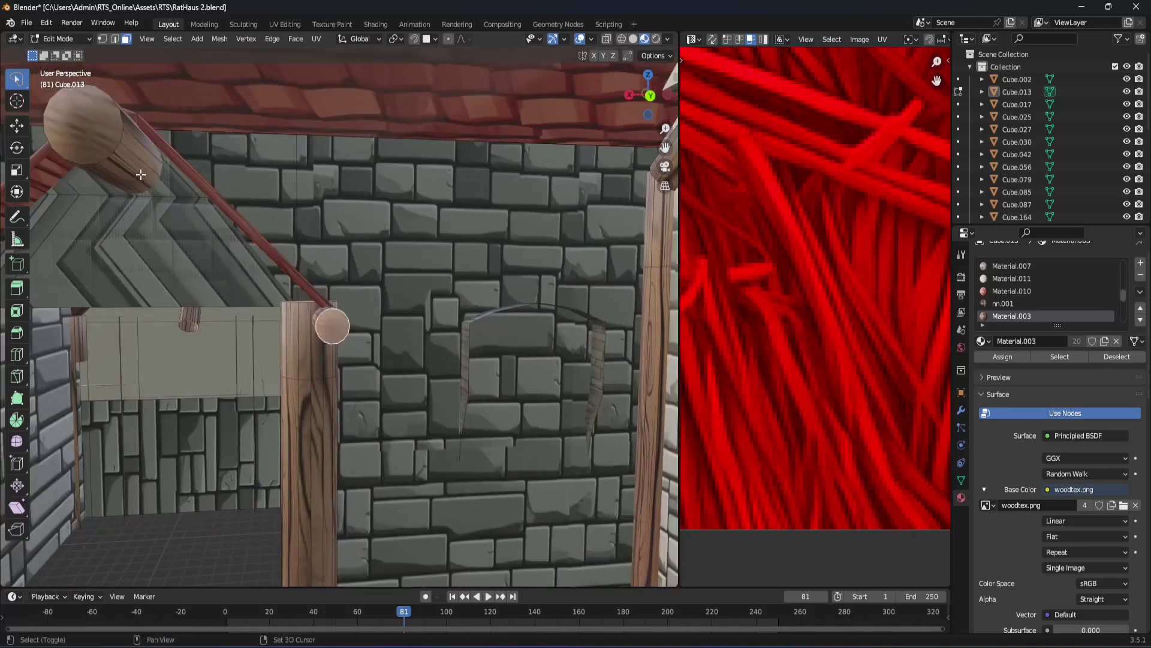
{"action": "middle_click_drag", "start_coordinate": [161, 220], "coordinate": [348, 247]}
{"action": "right_click", "coordinate": [348, 243]}
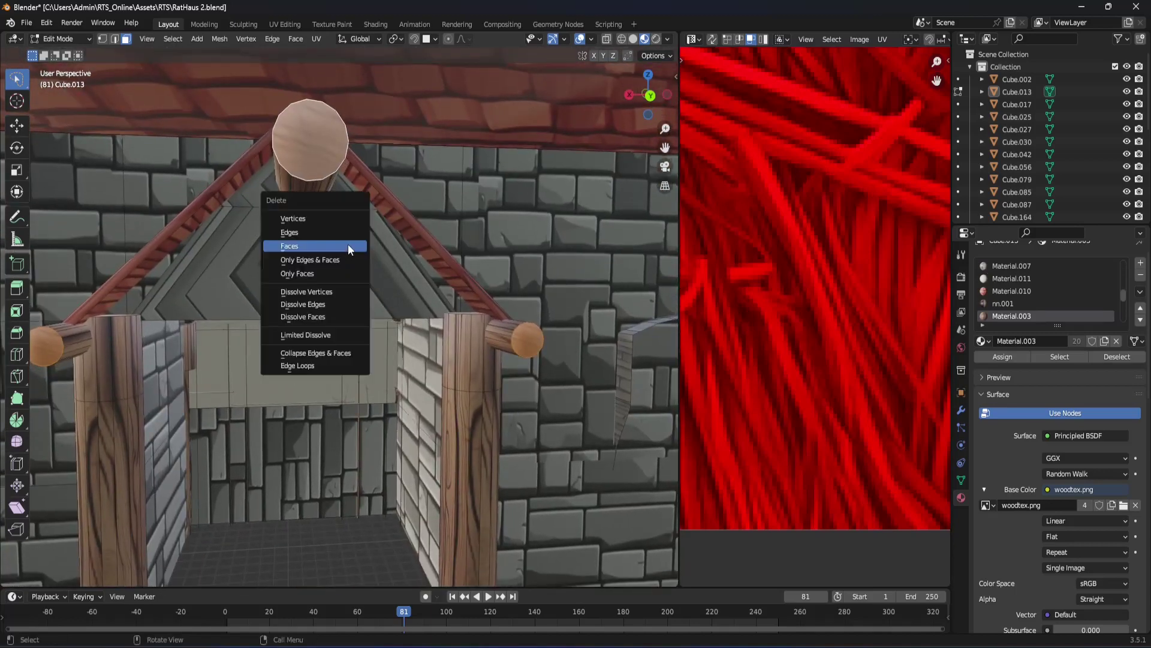
{"action": "left_click", "coordinate": [316, 311]}
{"action": "mouse_move", "coordinate": [316, 311]}
{"action": "middle_mouse_down"}
{"action": "mouse_move", "coordinate": [485, 328]}
{"action": "mouse_move", "coordinate": [298, 210]}
{"action": "mouse_move", "coordinate": [303, 227]}
{"action": "middle_mouse_up"}
Step: Delete the gable infill faces between the rafters
{"action": "left_click", "coordinate": [299, 211]}
{"action": "key", "text": "x"}
{"action": "left_click", "coordinate": [319, 225]}
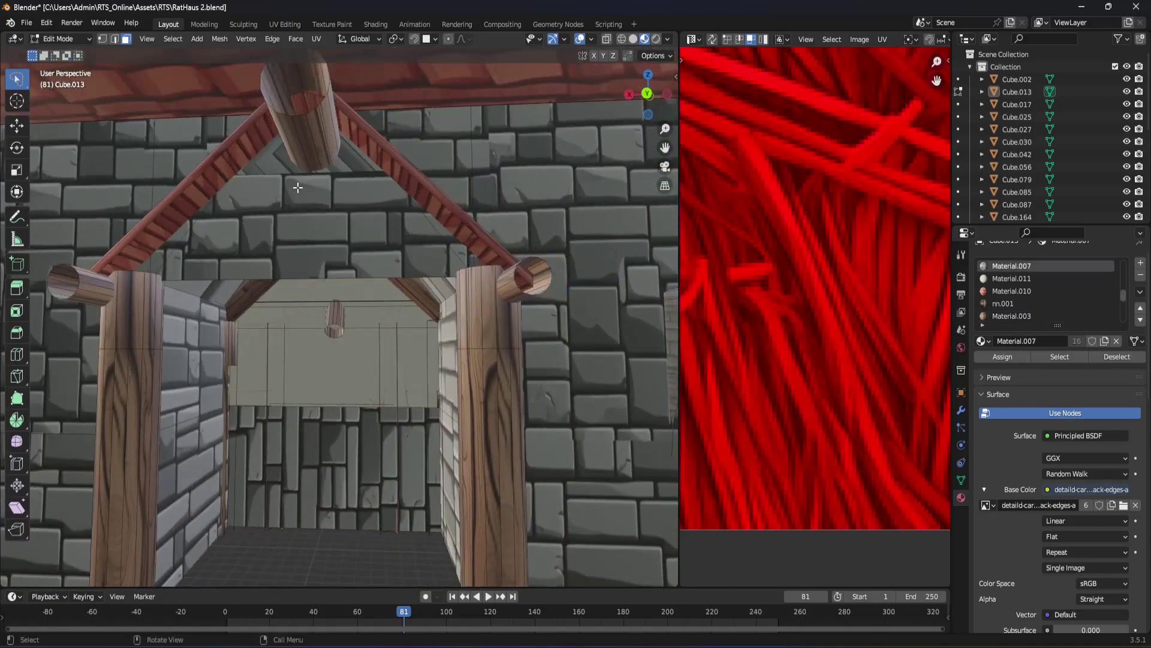
{"action": "key", "text": "ctrl+z"}
{"action": "key", "text": "ctrl+shift+z"}
{"action": "key", "text": "x"}
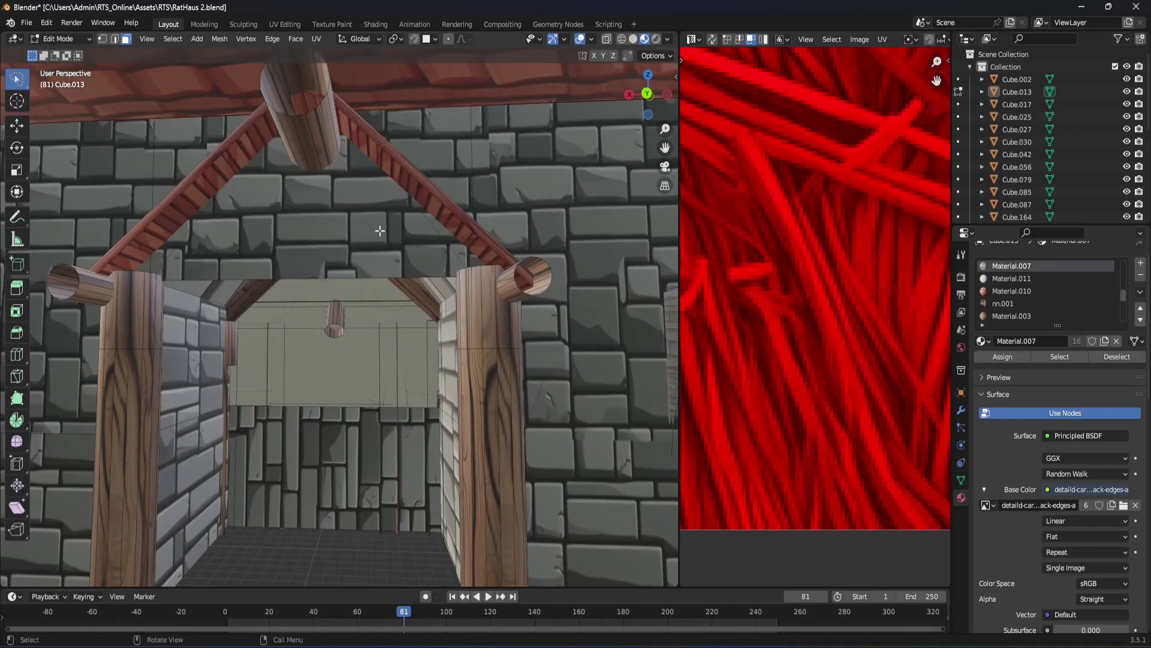
Step: Select the plaster wall's upper face, lower band face and lower face
{"action": "middle_click_drag", "start_coordinate": [379, 230], "coordinate": [336, 206]}
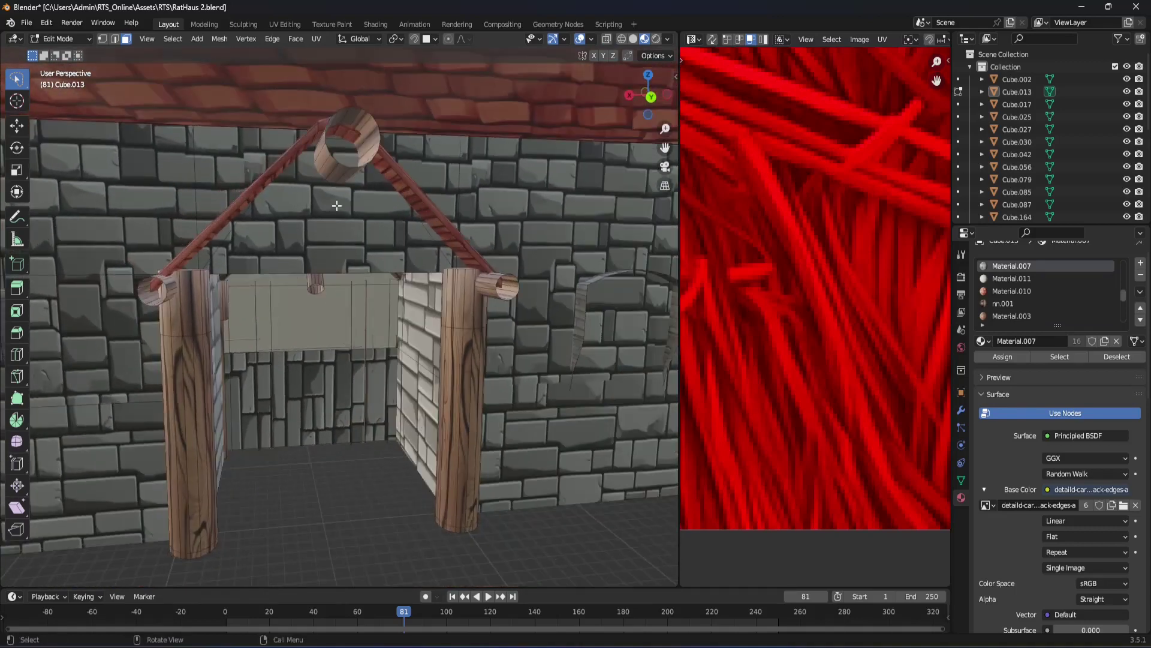
{"action": "middle_click_drag", "start_coordinate": [337, 206], "coordinate": [476, 275]}
{"action": "scroll", "coordinate": [322, 196], "scroll_direction": "up", "scroll_amount": 4}
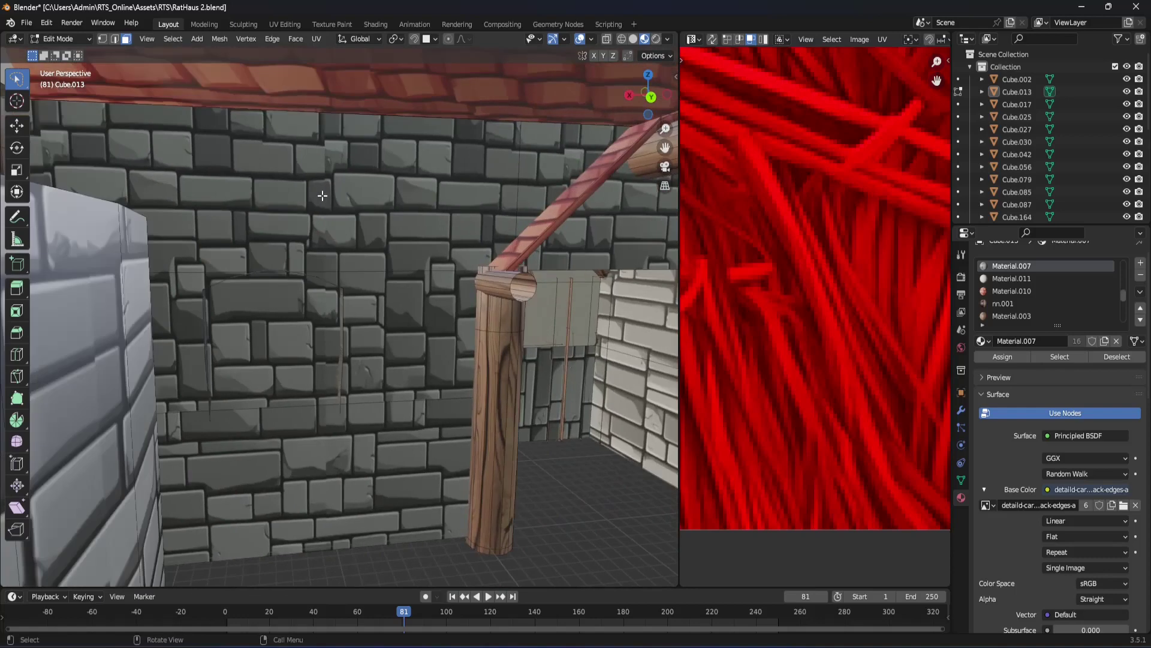
{"action": "left_click", "coordinate": [322, 195]}
{"action": "middle_click_drag", "start_coordinate": [322, 195], "coordinate": [414, 331]}
{"action": "left_click", "coordinate": [414, 331], "text": "shift"}
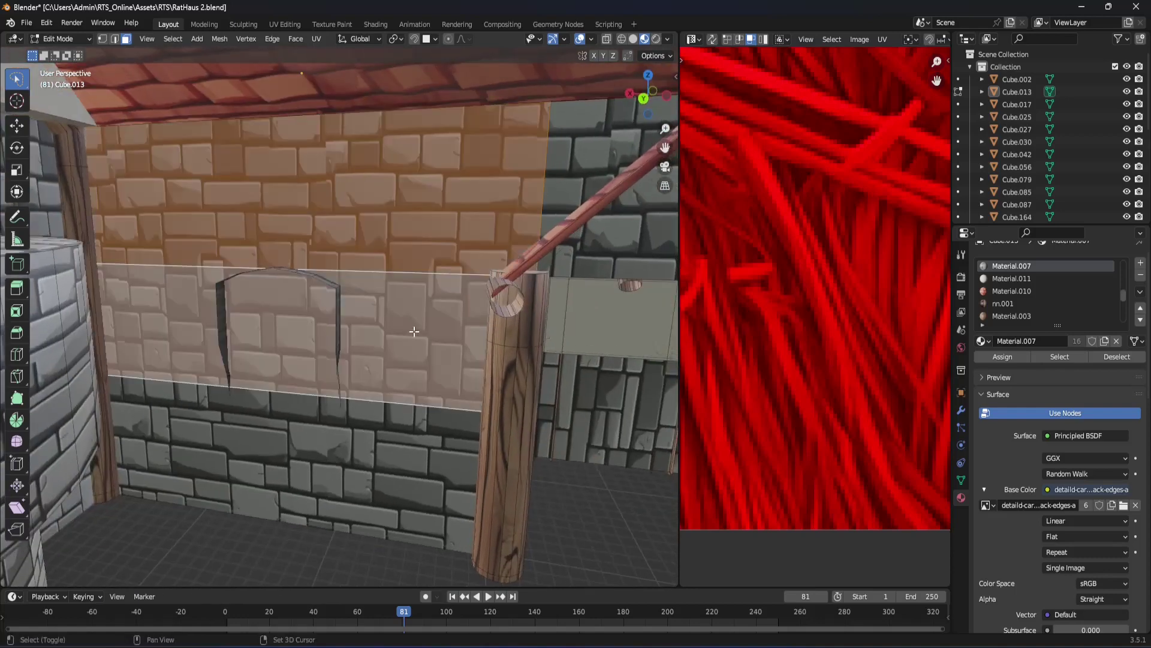
{"action": "left_click", "coordinate": [384, 440], "text": "shift"}
{"action": "mouse_move", "coordinate": [385, 440]}
{"action": "middle_mouse_down"}
{"action": "mouse_move", "coordinate": [581, 326]}
{"action": "mouse_move", "coordinate": [527, 278]}
{"action": "mouse_move", "coordinate": [474, 307]}
{"action": "mouse_move", "coordinate": [469, 265]}
{"action": "middle_mouse_up"}
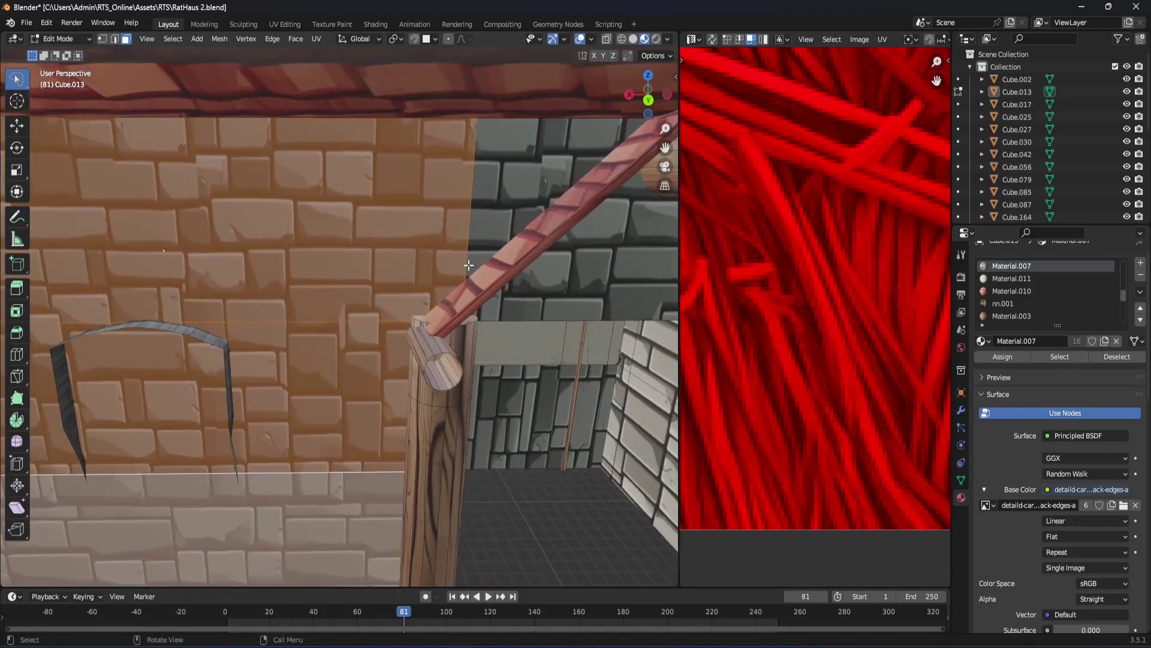
Step: In edge mode, grab the wall's vertical edge beside the wooden post
{"action": "key", "text": "2"}
{"action": "left_click", "coordinate": [468, 265]}
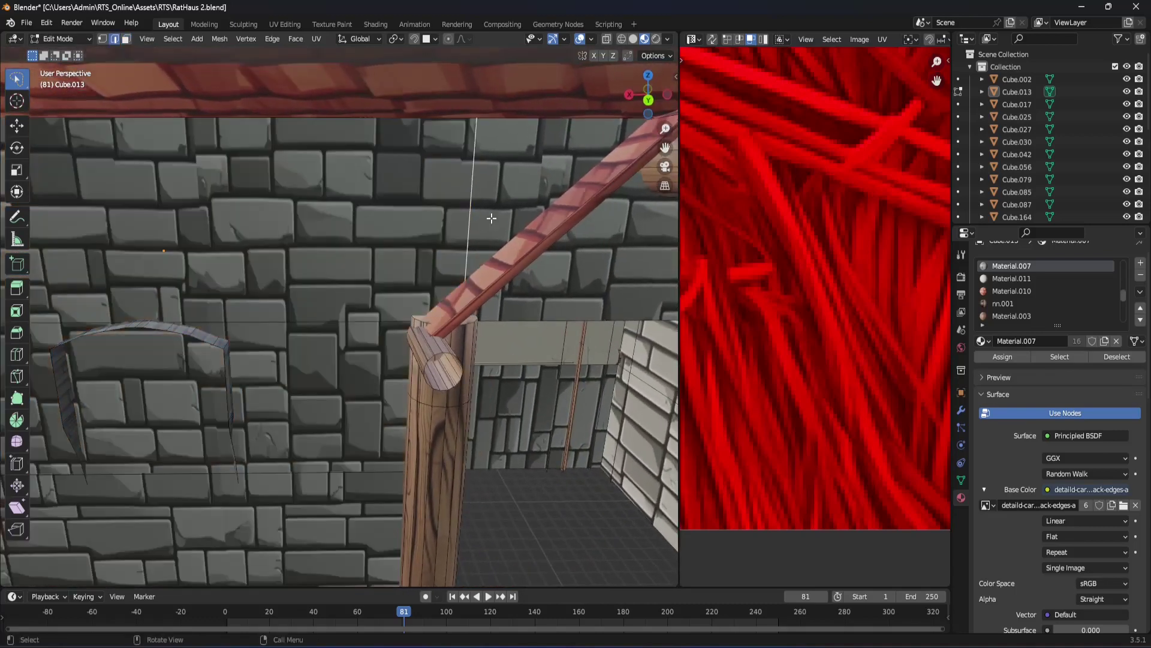
{"action": "key", "text": "g"}
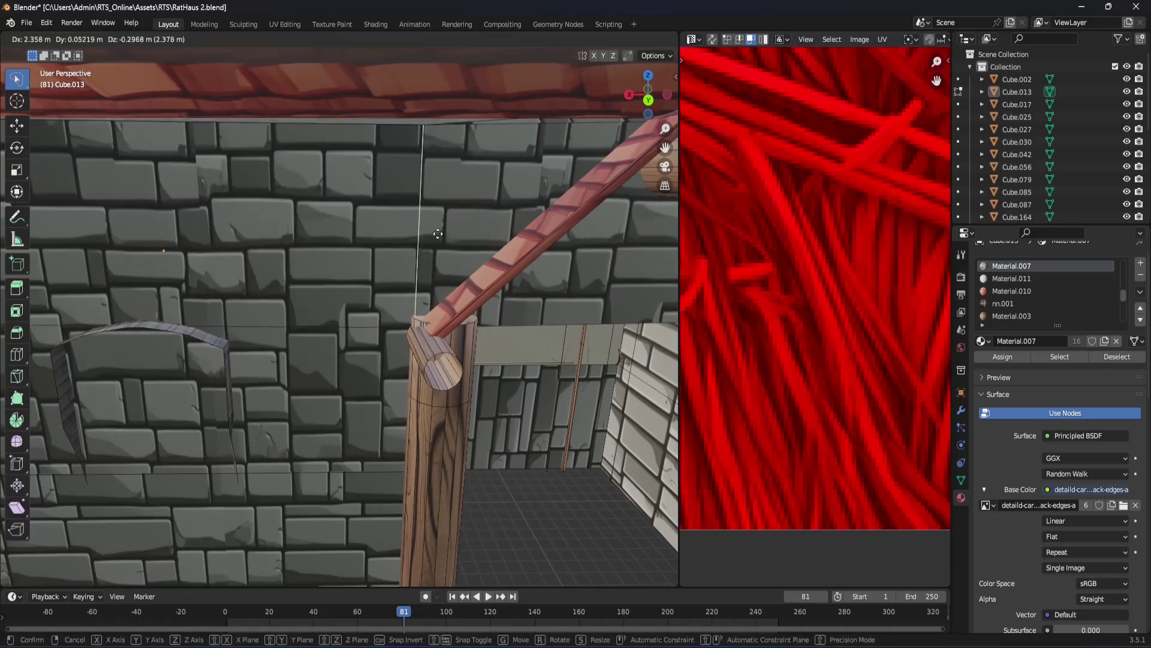
Step: Move the wall's vertical edge 2.2954 m along X to meet the wooden post
{"action": "key", "text": "x"}
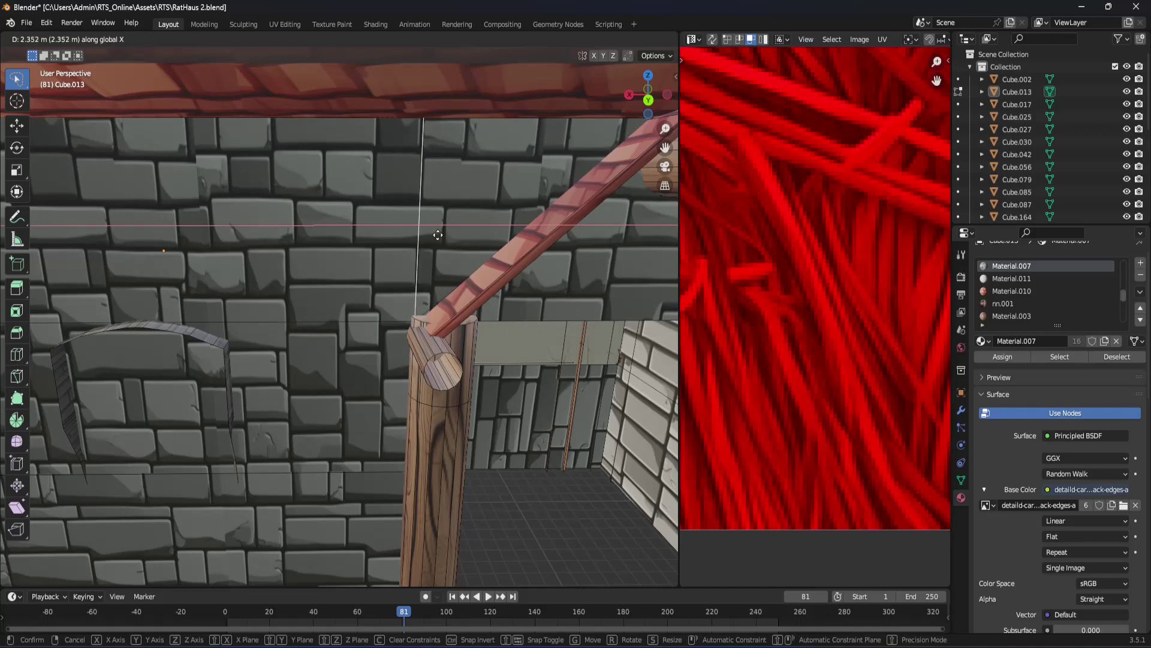
{"action": "left_click", "coordinate": [438, 235]}
{"action": "middle_click_drag", "start_coordinate": [438, 234], "coordinate": [414, 274], "text": "shift"}
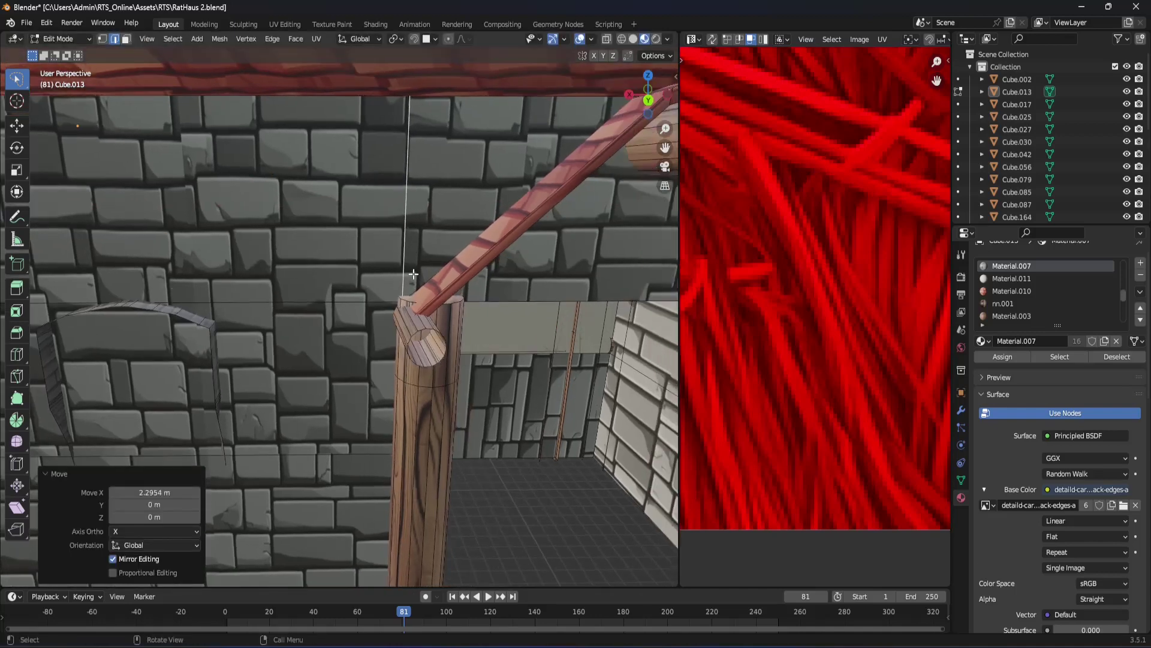
Step: Select the three stretched wall faces in face mode to check them, then clear the selection
{"action": "key", "text": "3"}
{"action": "left_click", "coordinate": [360, 210]}
{"action": "left_click", "coordinate": [360, 341], "text": "shift"}
{"action": "left_click", "coordinate": [324, 488], "text": "shift"}
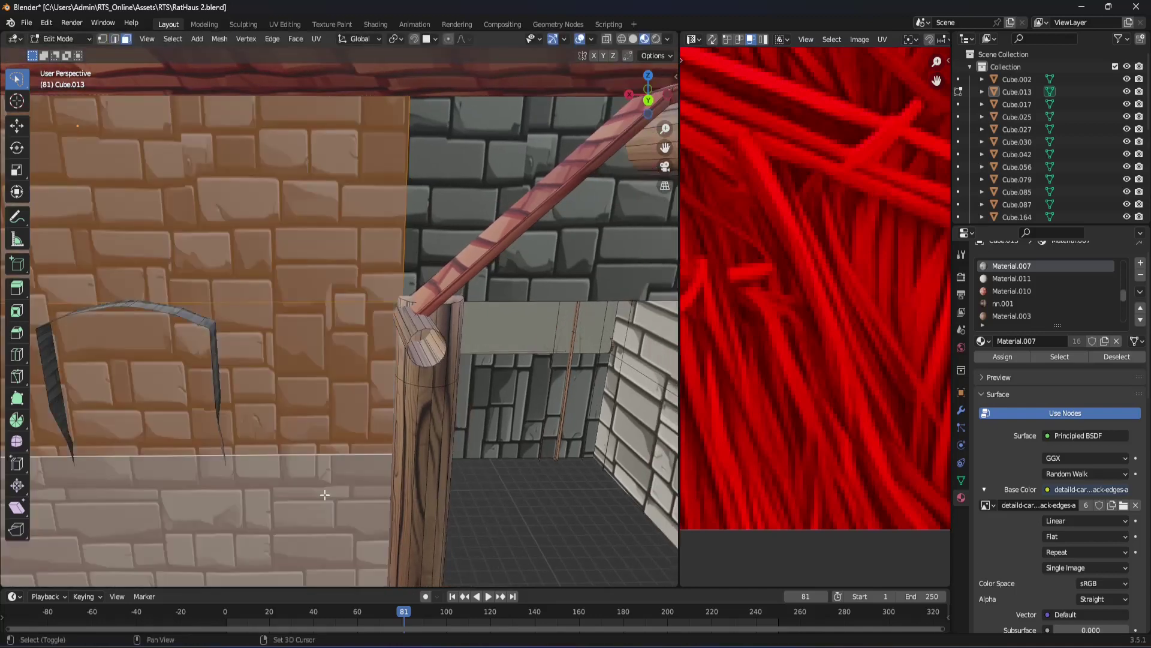
{"action": "scroll", "coordinate": [353, 432], "scroll_direction": "up", "scroll_amount": 2}
{"action": "mouse_move", "coordinate": [354, 432]}
{"action": "middle_mouse_down"}
{"action": "mouse_move", "coordinate": [341, 453]}
{"action": "mouse_move", "coordinate": [407, 367]}
{"action": "mouse_move", "coordinate": [514, 390]}
{"action": "mouse_move", "coordinate": [540, 374]}
{"action": "mouse_move", "coordinate": [387, 297]}
{"action": "mouse_move", "coordinate": [572, 67]}
{"action": "mouse_move", "coordinate": [656, 207]}
{"action": "mouse_move", "coordinate": [575, 164]}
{"action": "middle_mouse_up"}
{"action": "key", "text": "alt+a"}
{"action": "scroll", "coordinate": [521, 352], "scroll_direction": "up", "scroll_amount": 5}
{"action": "scroll", "coordinate": [572, 67], "scroll_direction": "up", "scroll_amount": 2}
{"action": "scroll", "coordinate": [572, 67], "scroll_direction": "up", "scroll_amount": 2}
Step: Paint-select a vertical strip plus the middle and lower bands of tower faces
{"action": "mouse_move", "coordinate": [638, 231]}
{"action": "middle_mouse_down"}
{"action": "mouse_move", "coordinate": [539, 359]}
{"action": "mouse_move", "coordinate": [468, 420]}
{"action": "mouse_move", "coordinate": [456, 446]}
{"action": "mouse_move", "coordinate": [473, 463]}
{"action": "middle_mouse_up"}
{"action": "scroll", "coordinate": [468, 420], "scroll_direction": "down", "scroll_amount": 4}
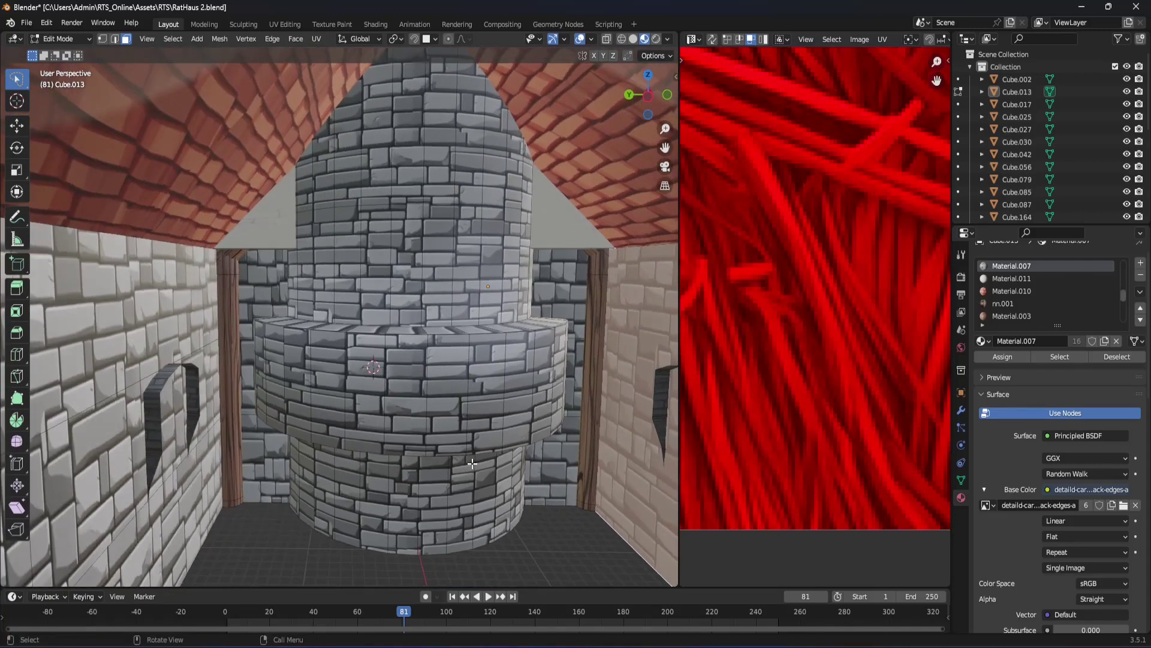
{"action": "mouse_move", "coordinate": [414, 444]}
{"action": "left_mouse_down"}
{"action": "mouse_move", "coordinate": [355, 436]}
{"action": "mouse_move", "coordinate": [379, 212]}
{"action": "mouse_move", "coordinate": [426, 120]}
{"action": "mouse_move", "coordinate": [507, 168]}
{"action": "mouse_move", "coordinate": [506, 270]}
{"action": "mouse_move", "coordinate": [523, 309]}
{"action": "left_mouse_up"}
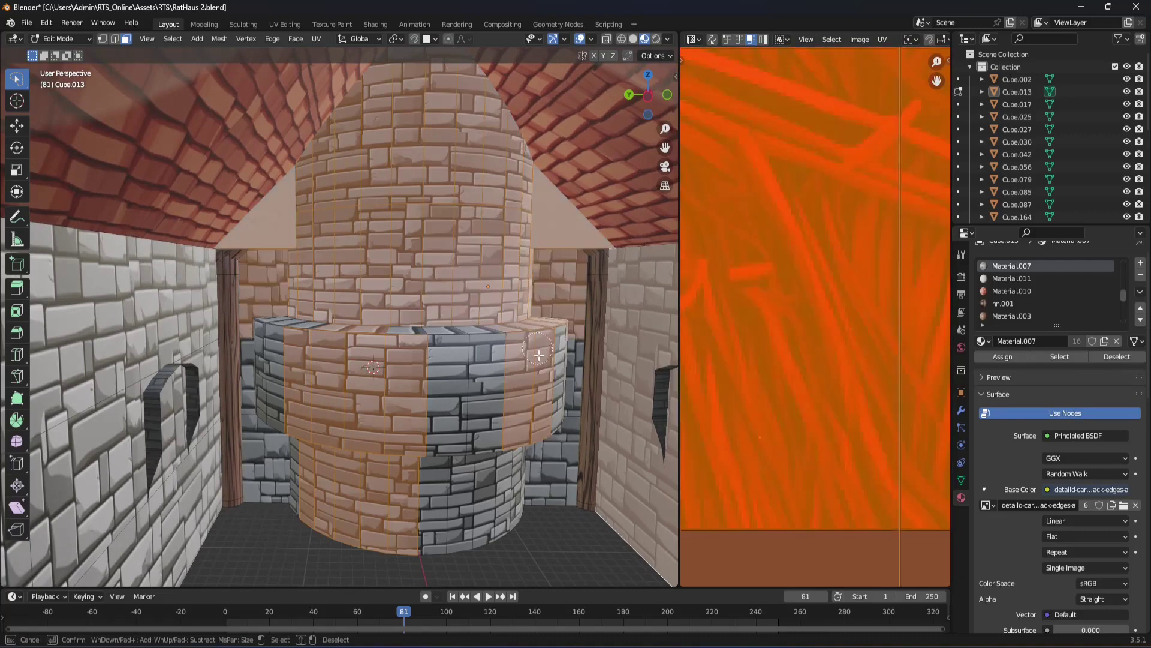
{"action": "left_click_drag", "start_coordinate": [539, 355], "coordinate": [371, 521]}
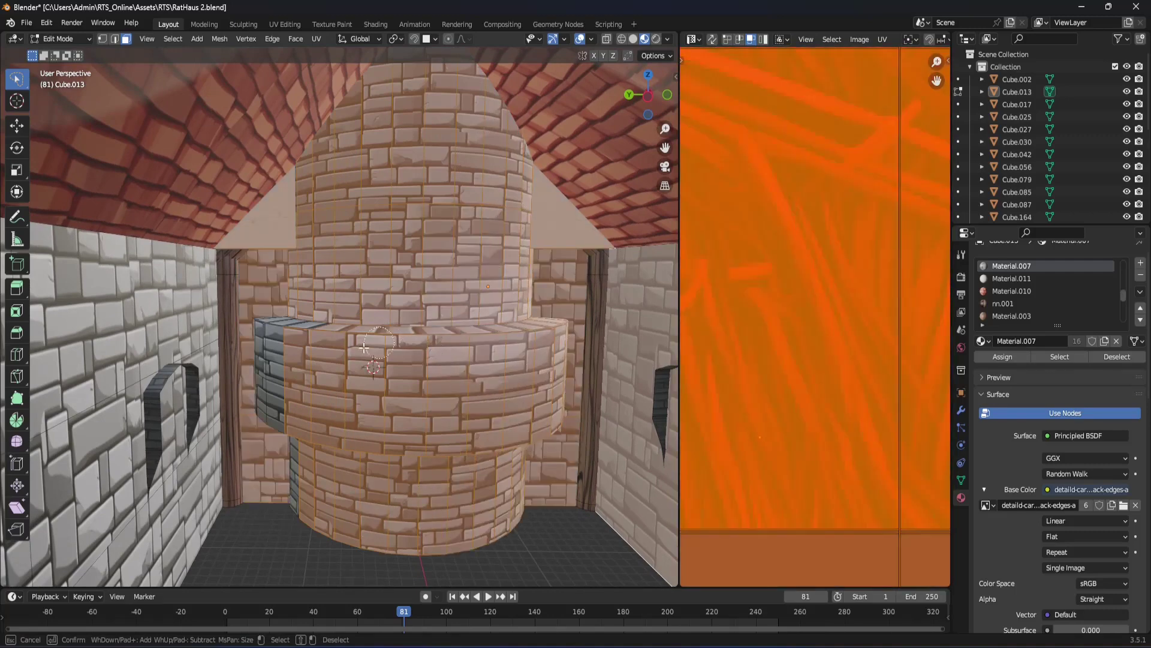
{"action": "key", "text": "Escape"}
Step: Orbit around the tower and deselect the house wall faces
{"action": "middle_click_drag", "start_coordinate": [341, 472], "coordinate": [282, 372]}
{"action": "scroll", "coordinate": [282, 372], "scroll_direction": "up", "scroll_amount": 5}
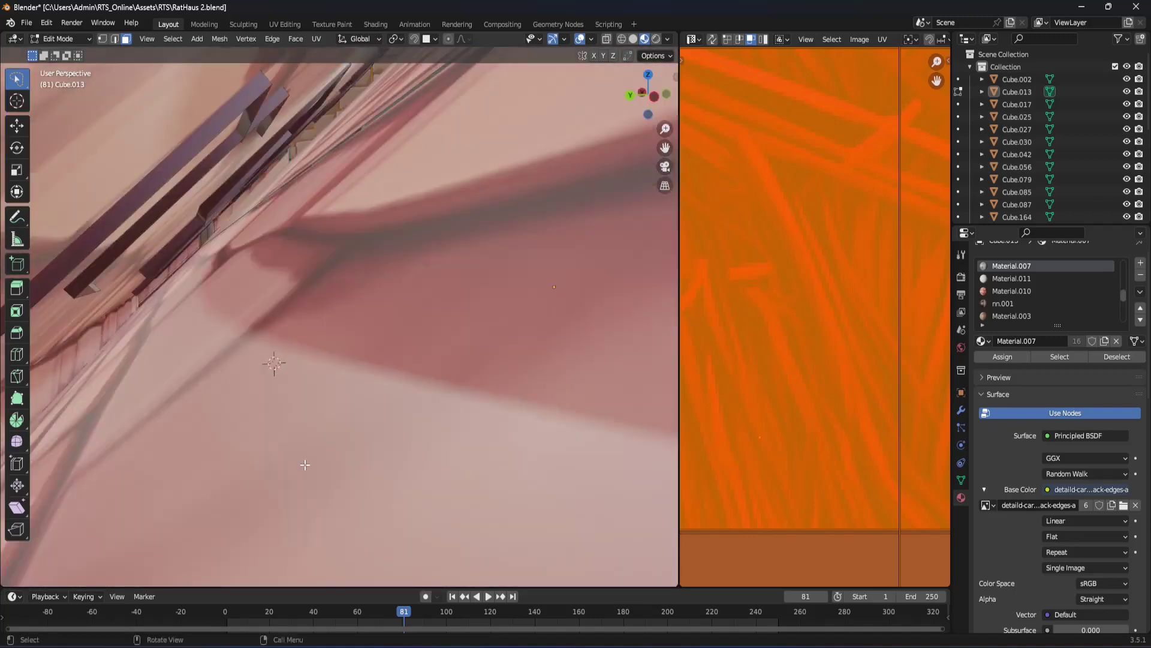
{"action": "scroll", "coordinate": [215, 230], "scroll_direction": "down", "scroll_amount": 2}
{"action": "scroll", "coordinate": [215, 230], "scroll_direction": "down", "scroll_amount": 5}
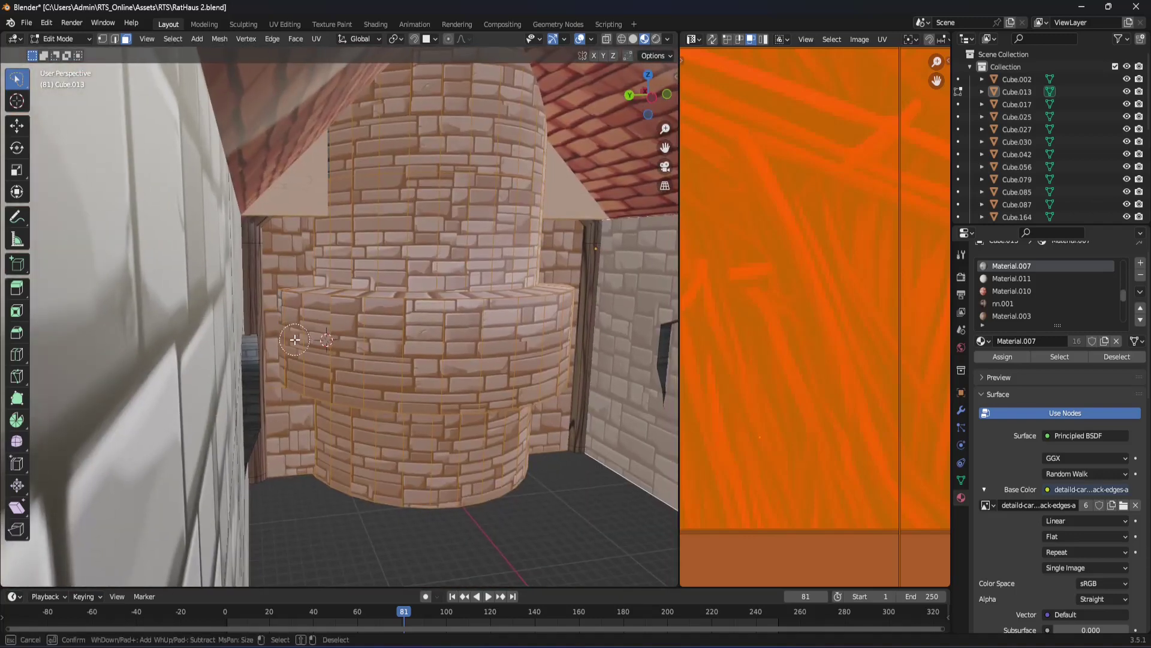
{"action": "mouse_move", "coordinate": [467, 334]}
{"action": "middle_mouse_down"}
{"action": "mouse_move", "coordinate": [479, 367]}
{"action": "mouse_move", "coordinate": [511, 368]}
{"action": "mouse_move", "coordinate": [180, 419]}
{"action": "mouse_move", "coordinate": [352, 151]}
{"action": "mouse_move", "coordinate": [259, 148]}
{"action": "middle_mouse_up"}
{"action": "scroll", "coordinate": [461, 339], "scroll_direction": "up", "scroll_amount": 5}
{"action": "scroll", "coordinate": [193, 419], "scroll_direction": "down", "scroll_amount": 3}
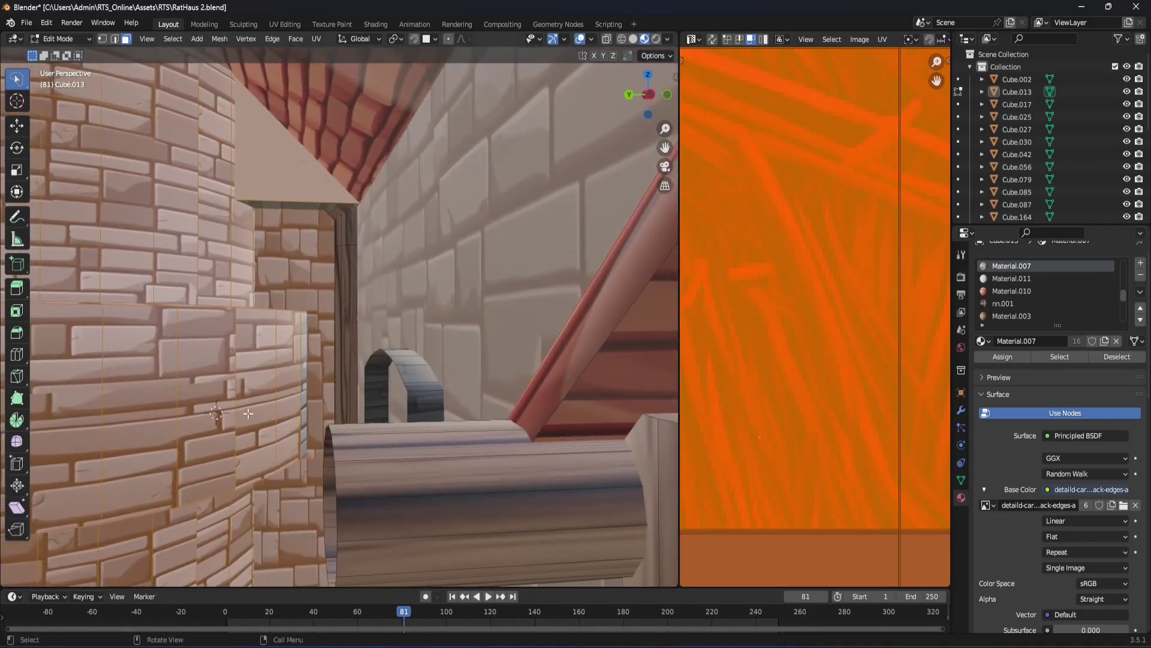
{"action": "scroll", "coordinate": [313, 404], "scroll_direction": "down", "scroll_amount": 3}
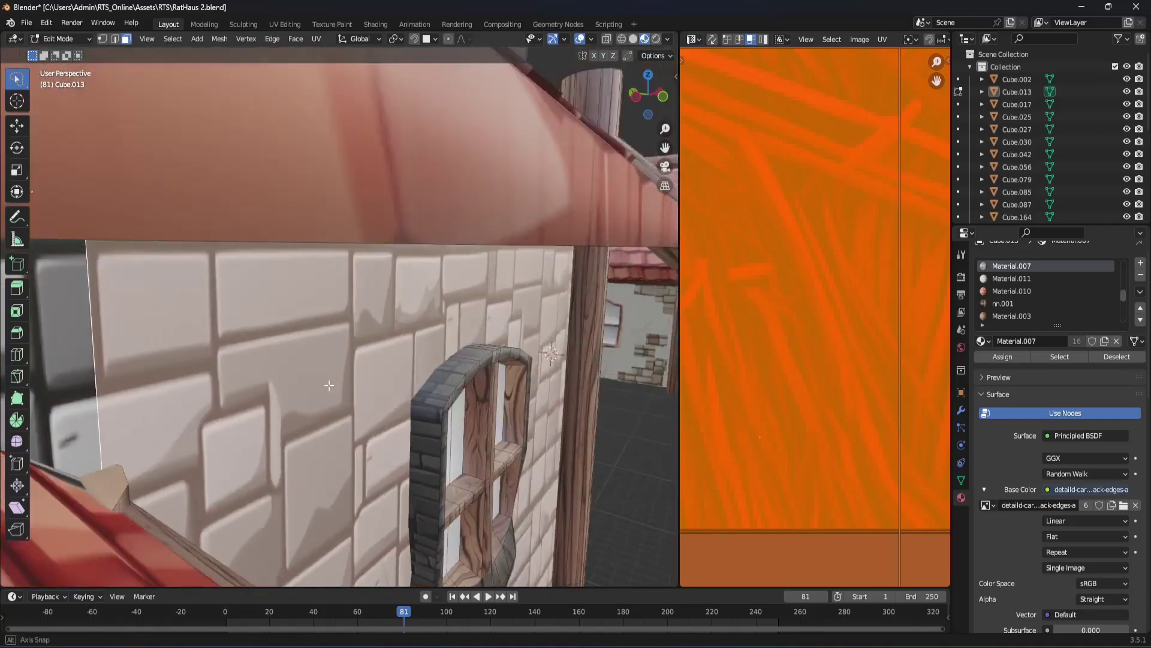
{"action": "scroll", "coordinate": [317, 399], "scroll_direction": "down", "scroll_amount": 3}
{"action": "scroll", "coordinate": [319, 395], "scroll_direction": "down", "scroll_amount": 4}
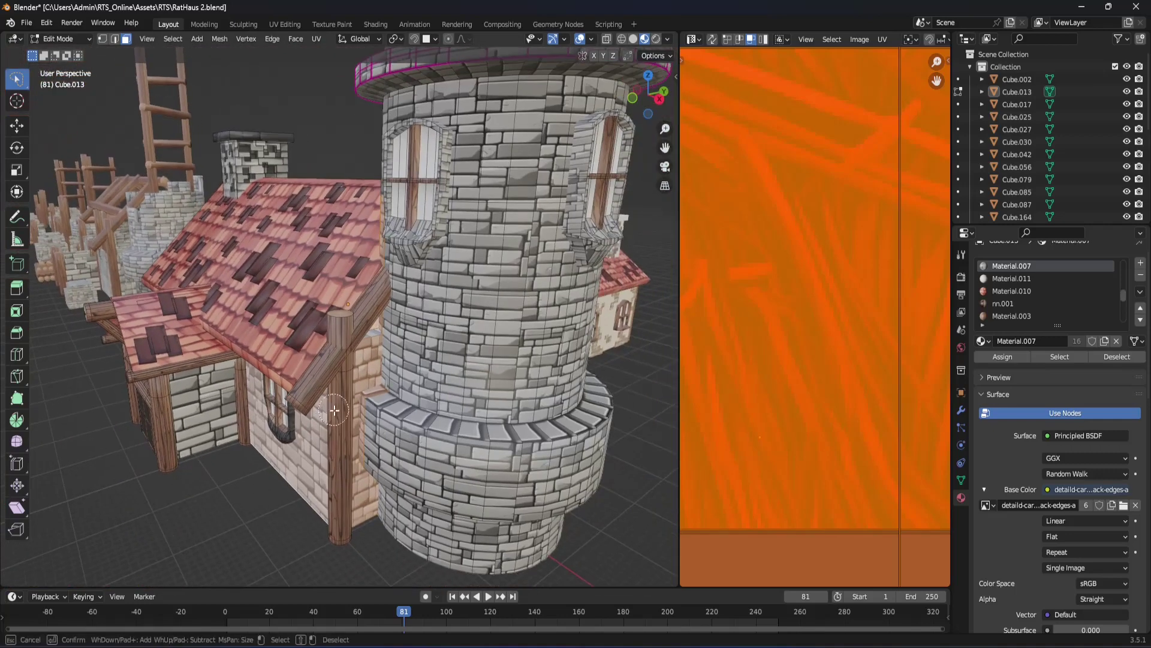
{"action": "middle_click_drag", "start_coordinate": [356, 419], "coordinate": [365, 490]}
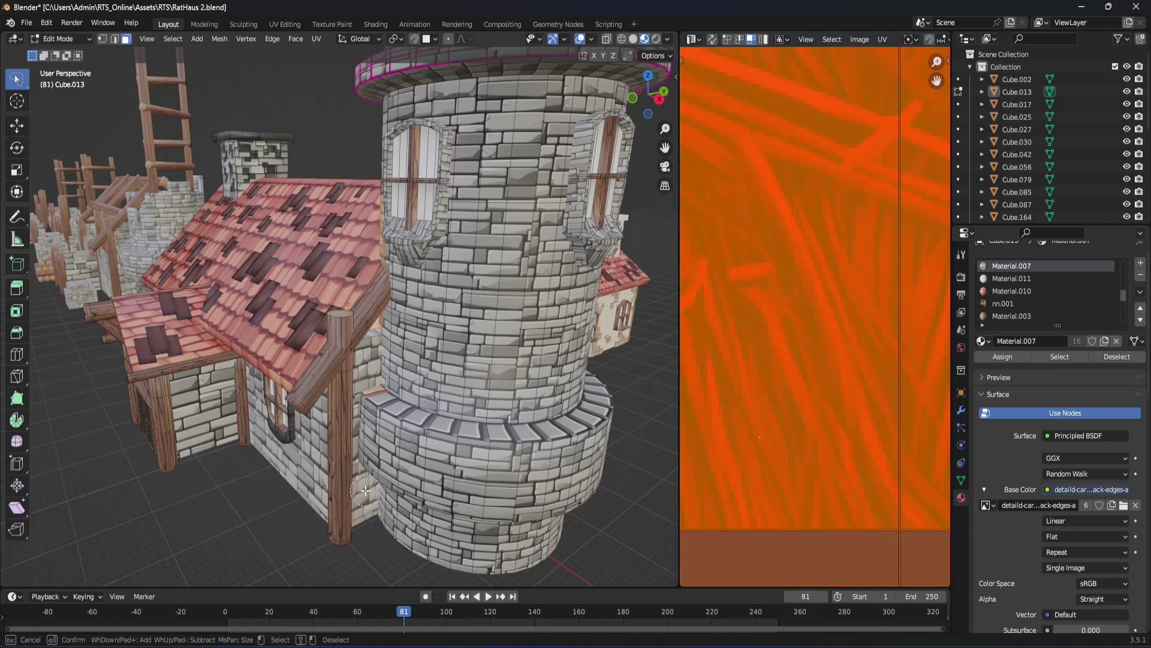
{"action": "scroll", "coordinate": [366, 431], "scroll_direction": "up", "scroll_amount": 3}
{"action": "scroll", "coordinate": [345, 360], "scroll_direction": "up", "scroll_amount": 2}
Step: Deselect the remaining tower faces with C circle select from another angle
{"action": "key", "text": "c"}
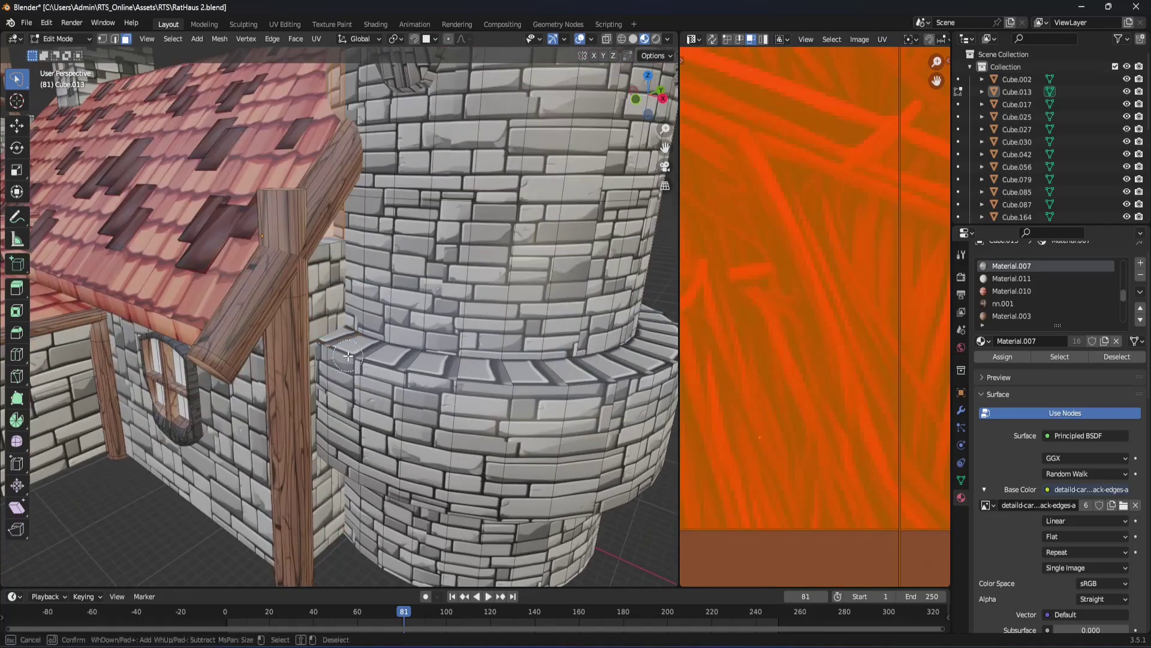
{"action": "middle_click_drag", "start_coordinate": [439, 379], "coordinate": [412, 307]}
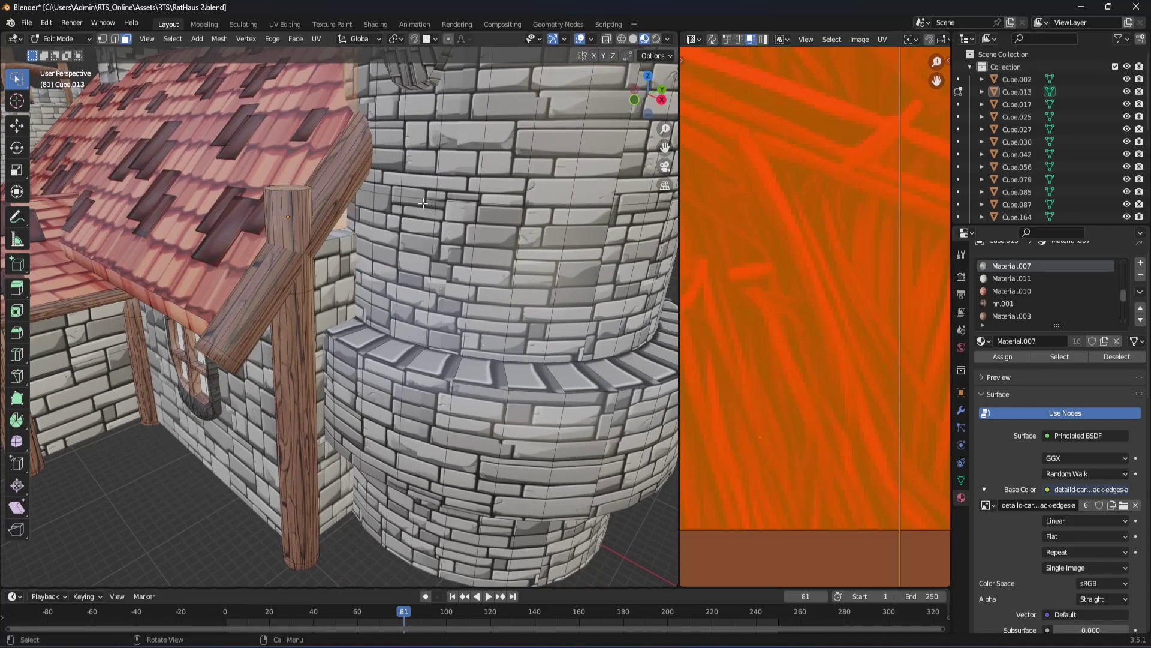
{"action": "middle_click_drag", "start_coordinate": [424, 204], "coordinate": [251, 302]}
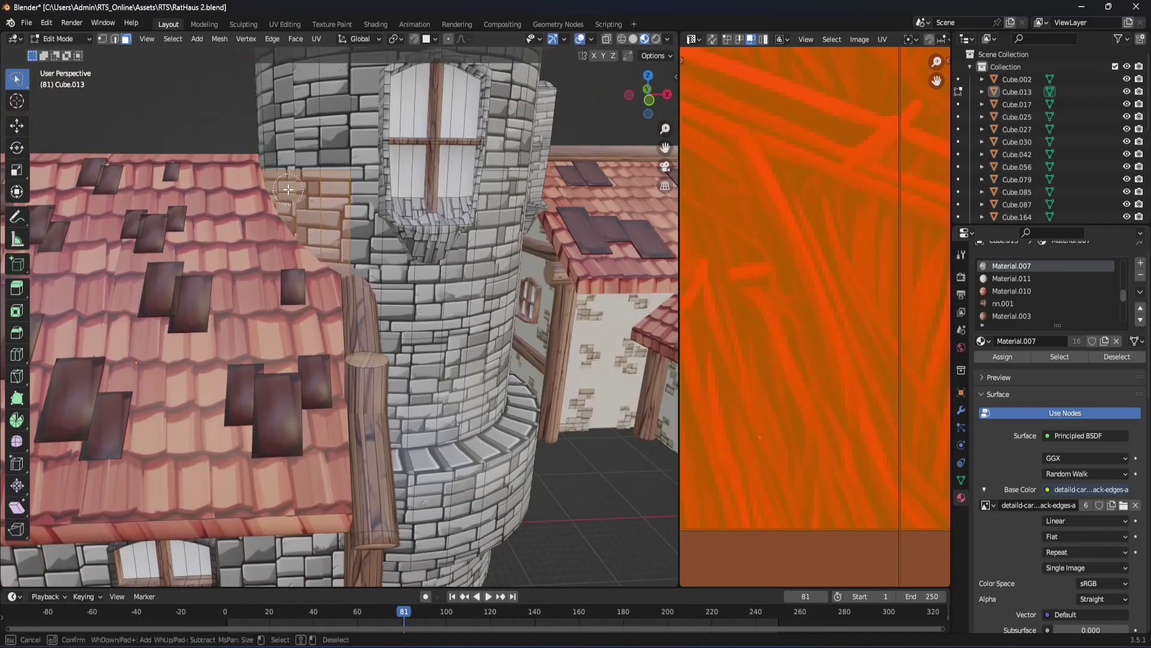
{"action": "middle_click_drag", "start_coordinate": [288, 190], "coordinate": [307, 178]}
{"action": "key", "text": "Escape"}
Step: Inspect the roofs and tower side, closing in on the wooden post
{"action": "mouse_move", "coordinate": [246, 266]}
{"action": "middle_mouse_down"}
{"action": "mouse_move", "coordinate": [343, 451]}
{"action": "mouse_move", "coordinate": [361, 358]}
{"action": "middle_mouse_up"}
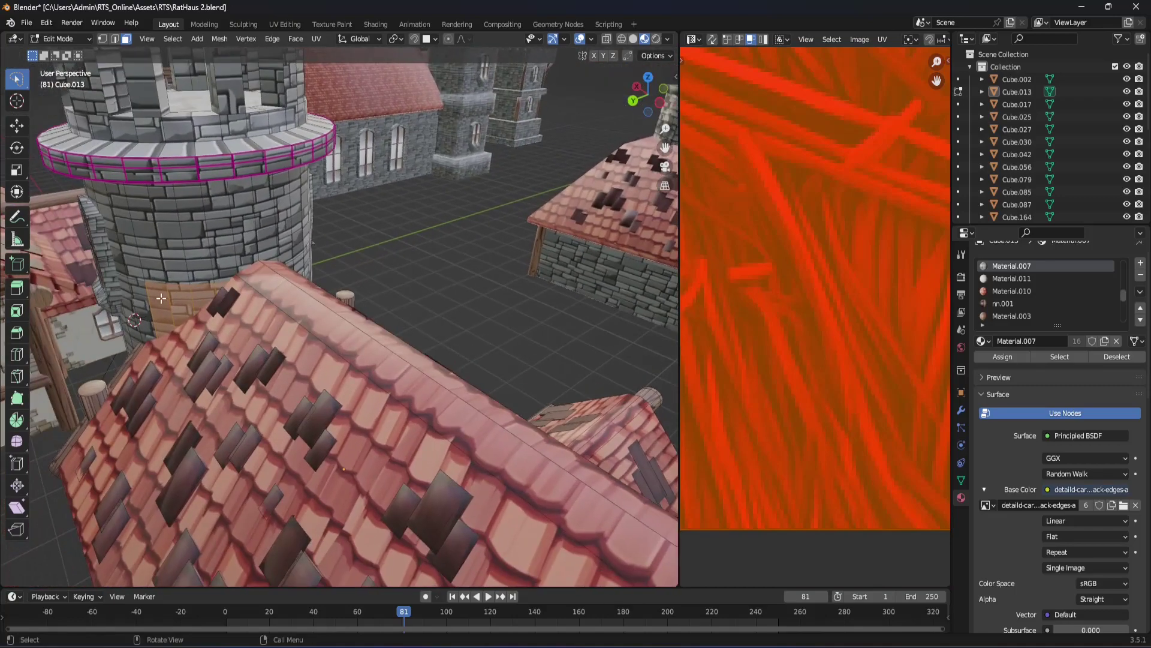
{"action": "key", "text": "Escape"}
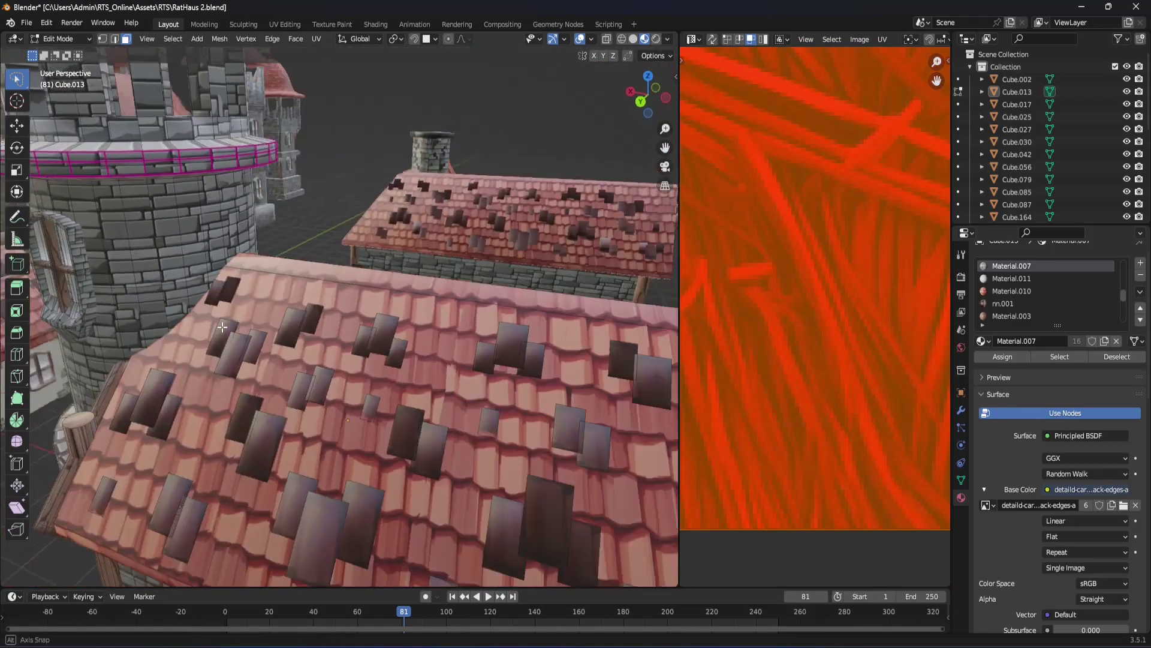
{"action": "middle_click_drag", "start_coordinate": [192, 280], "coordinate": [503, 364]}
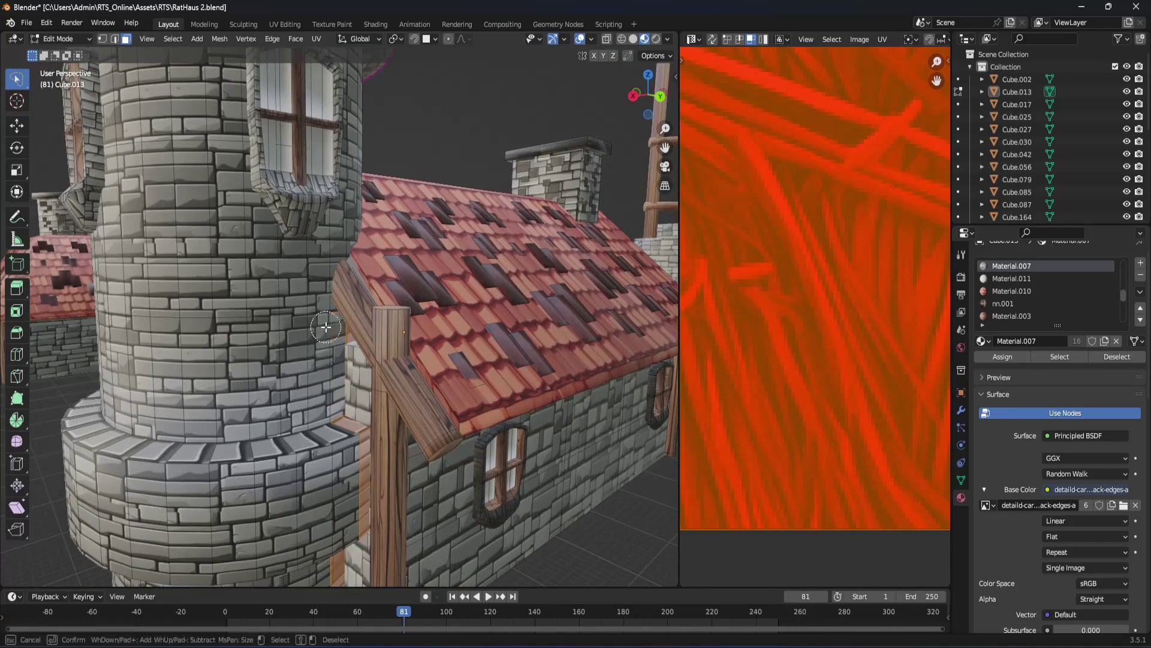
{"action": "key", "text": "Escape"}
{"action": "middle_click_drag", "start_coordinate": [356, 460], "coordinate": [340, 405]}
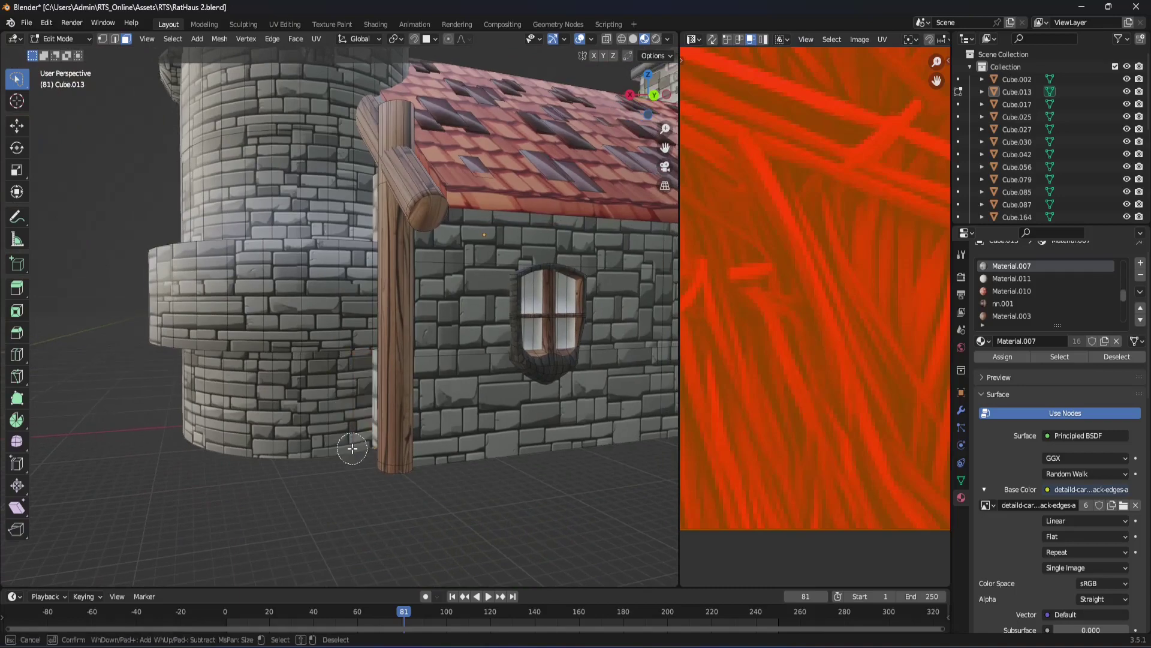
{"action": "scroll", "coordinate": [341, 468], "scroll_direction": "up", "scroll_amount": 3}
{"action": "middle_click_drag", "start_coordinate": [340, 467], "coordinate": [376, 458]}
{"action": "middle_click_drag", "start_coordinate": [389, 481], "coordinate": [492, 159], "text": "shift"}
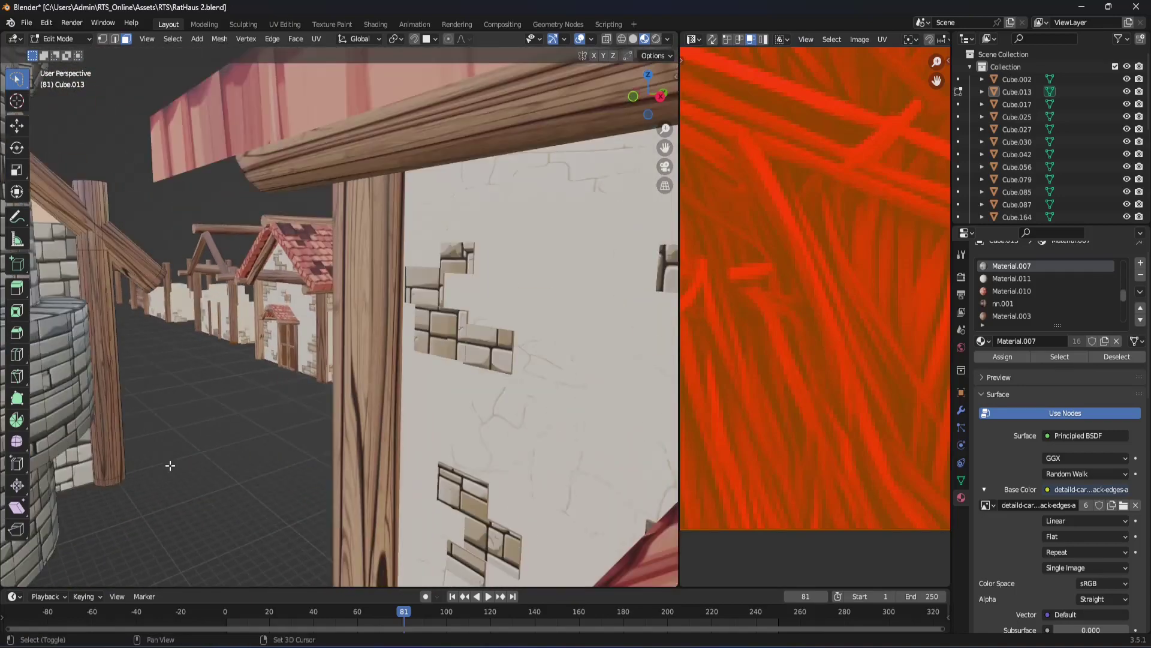
{"action": "scroll", "coordinate": [399, 396], "scroll_direction": "down", "scroll_amount": 2}
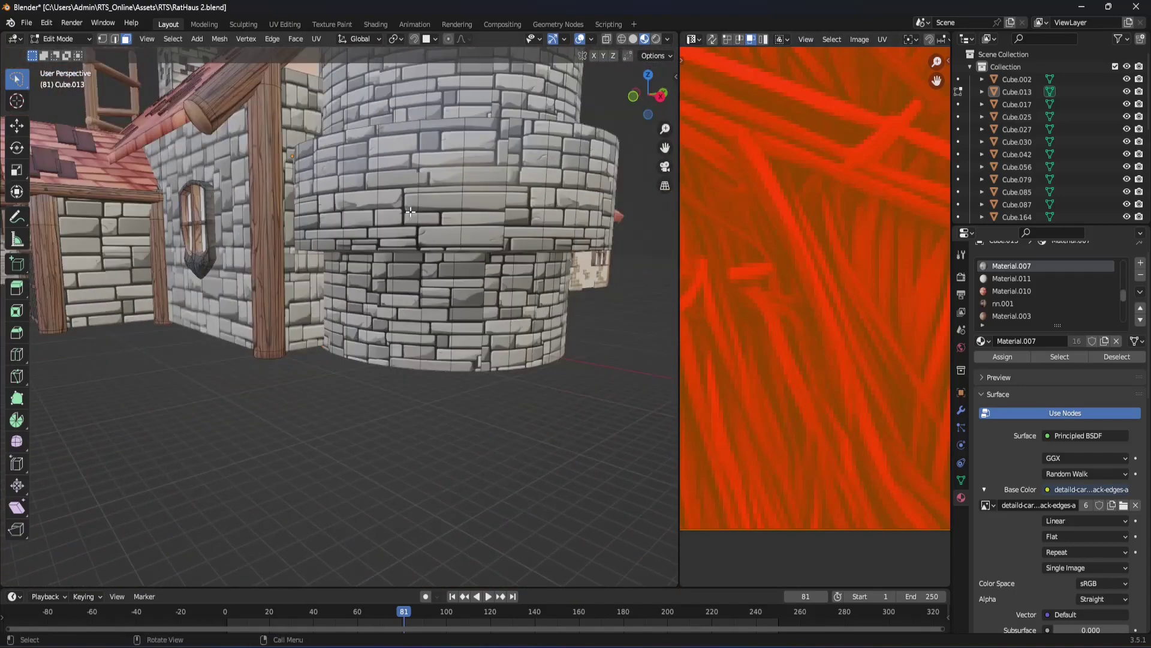
{"action": "scroll", "coordinate": [399, 396], "scroll_direction": "down", "scroll_amount": 2}
{"action": "scroll", "coordinate": [399, 395], "scroll_direction": "down", "scroll_amount": 2}
Step: Examine the stone tower close up, turn toward the red wall, then pull back
{"action": "mouse_move", "coordinate": [318, 309]}
{"action": "middle_mouse_down"}
{"action": "mouse_move", "coordinate": [365, 305]}
{"action": "mouse_move", "coordinate": [279, 335]}
{"action": "middle_mouse_up"}
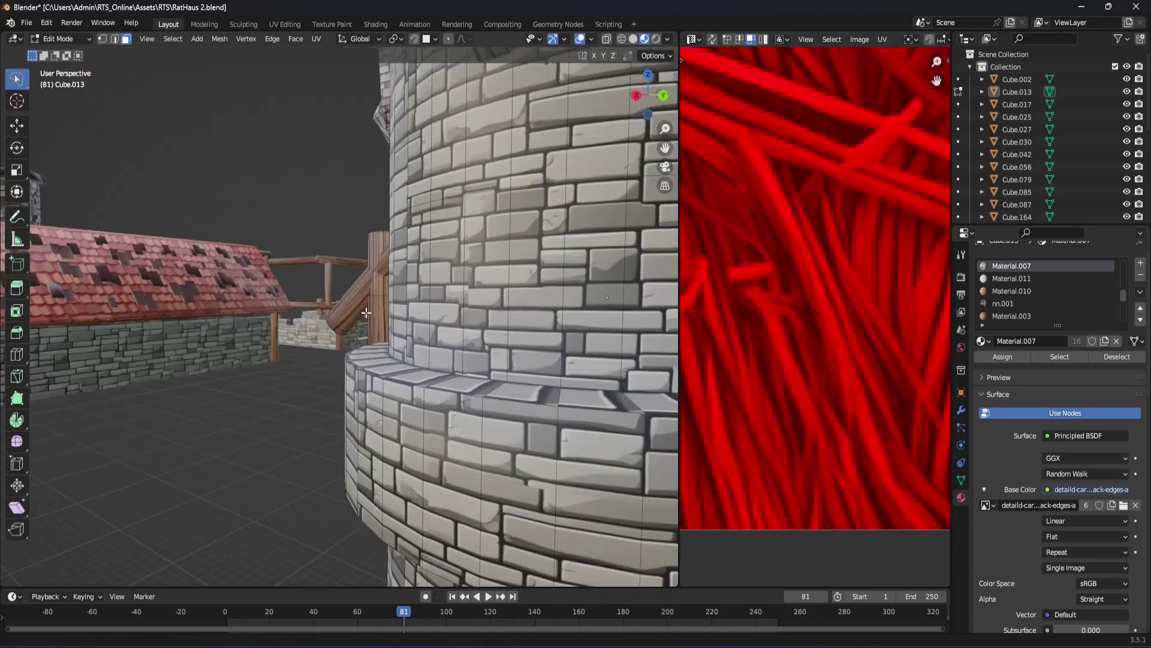
{"action": "scroll", "coordinate": [252, 360], "scroll_direction": "up", "scroll_amount": 3}
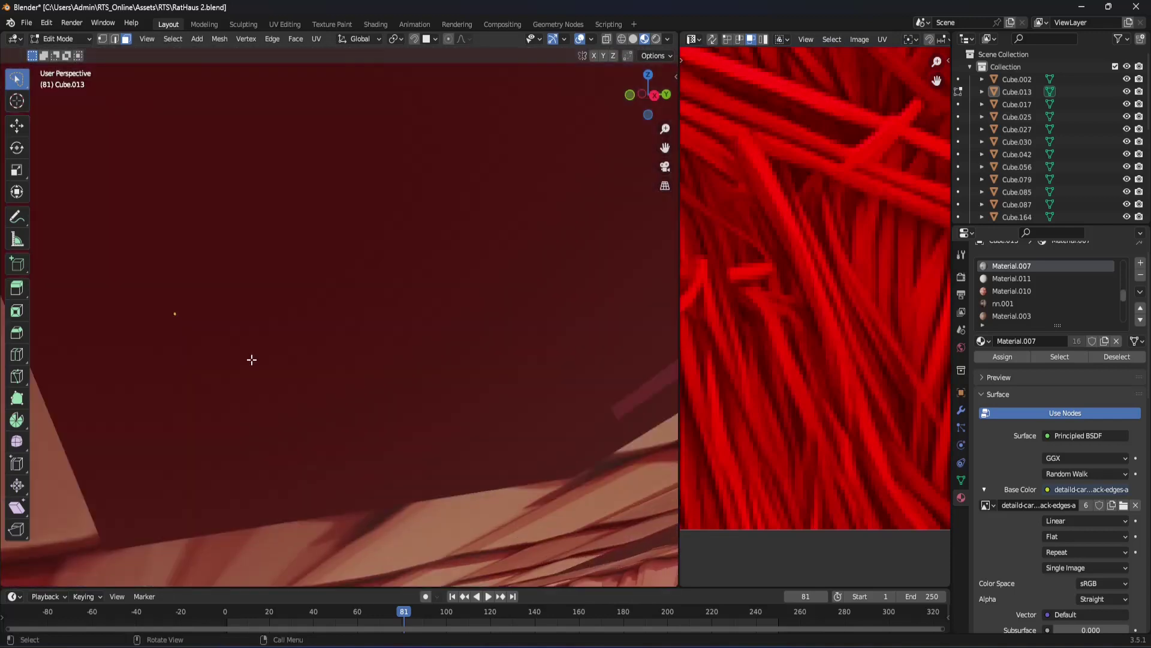
{"action": "scroll", "coordinate": [339, 417], "scroll_direction": "up", "scroll_amount": 1}
{"action": "scroll", "coordinate": [344, 431], "scroll_direction": "up", "scroll_amount": 2}
{"action": "mouse_move", "coordinate": [223, 396]}
{"action": "middle_mouse_down"}
{"action": "mouse_move", "coordinate": [386, 442]}
{"action": "mouse_move", "coordinate": [360, 489]}
{"action": "mouse_move", "coordinate": [360, 453]}
{"action": "middle_mouse_up"}
{"action": "scroll", "coordinate": [360, 453], "scroll_direction": "down", "scroll_amount": 5}
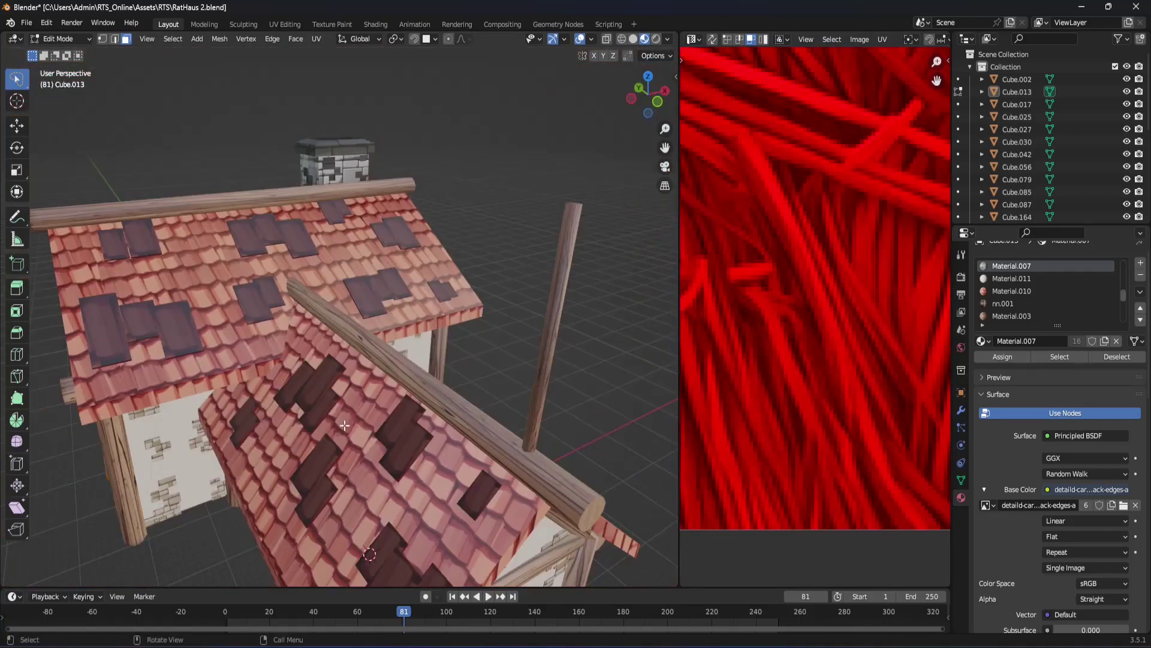
{"action": "scroll", "coordinate": [424, 340], "scroll_direction": "up", "scroll_amount": 2}
{"action": "scroll", "coordinate": [425, 340], "scroll_direction": "up", "scroll_amount": 1}
{"action": "mouse_move", "coordinate": [424, 340]}
{"action": "middle_mouse_down"}
{"action": "mouse_move", "coordinate": [288, 414]}
{"action": "mouse_move", "coordinate": [228, 420]}
{"action": "mouse_move", "coordinate": [429, 437]}
{"action": "mouse_move", "coordinate": [450, 493]}
{"action": "mouse_move", "coordinate": [410, 493]}
{"action": "mouse_move", "coordinate": [494, 481]}
{"action": "middle_mouse_up"}
Step: Select the six curved stair faces inside the tower top and delete them
{"action": "key", "text": "x"}
{"action": "key", "text": "Escape"}
{"action": "left_click", "coordinate": [551, 439], "text": "shift"}
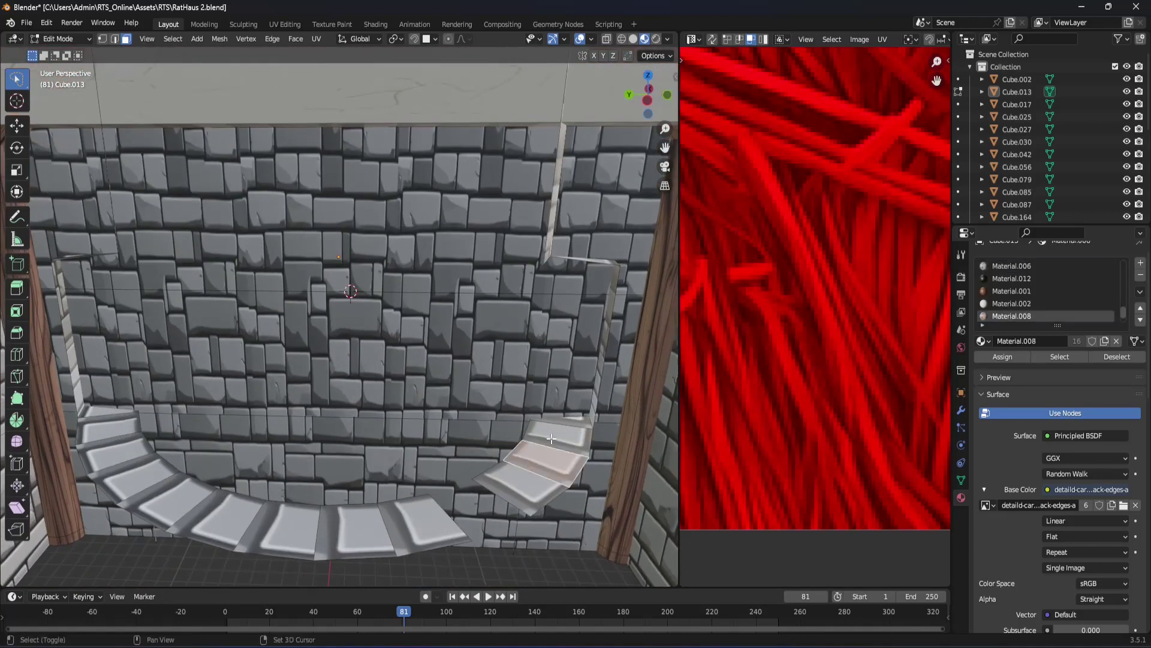
{"action": "left_click", "coordinate": [447, 523], "text": "shift"}
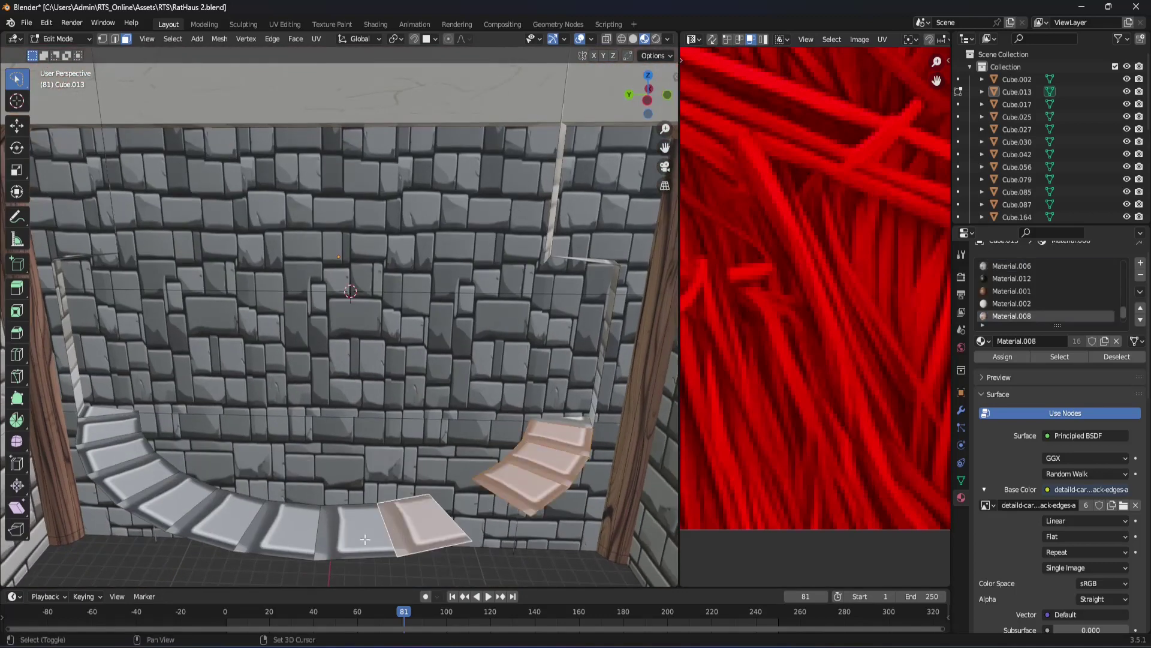
{"action": "left_click", "coordinate": [354, 528], "text": "shift"}
{"action": "left_click", "coordinate": [191, 515], "text": "shift"}
{"action": "left_click", "coordinate": [287, 528], "text": "shift"}
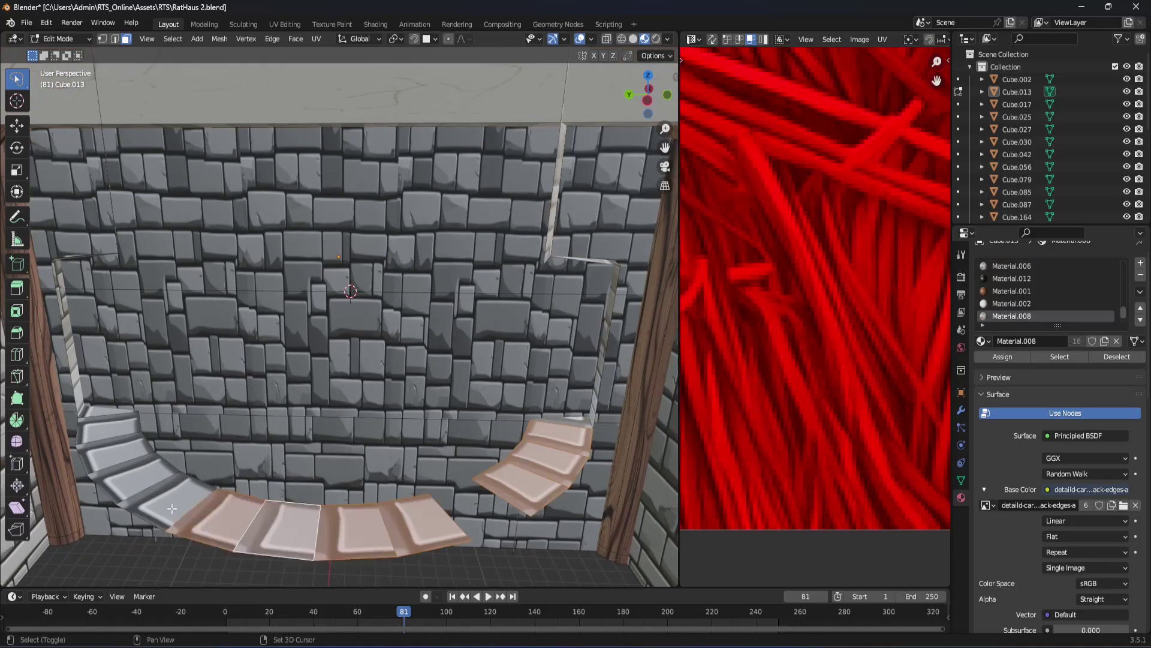
{"action": "left_click", "coordinate": [105, 463], "text": "shift"}
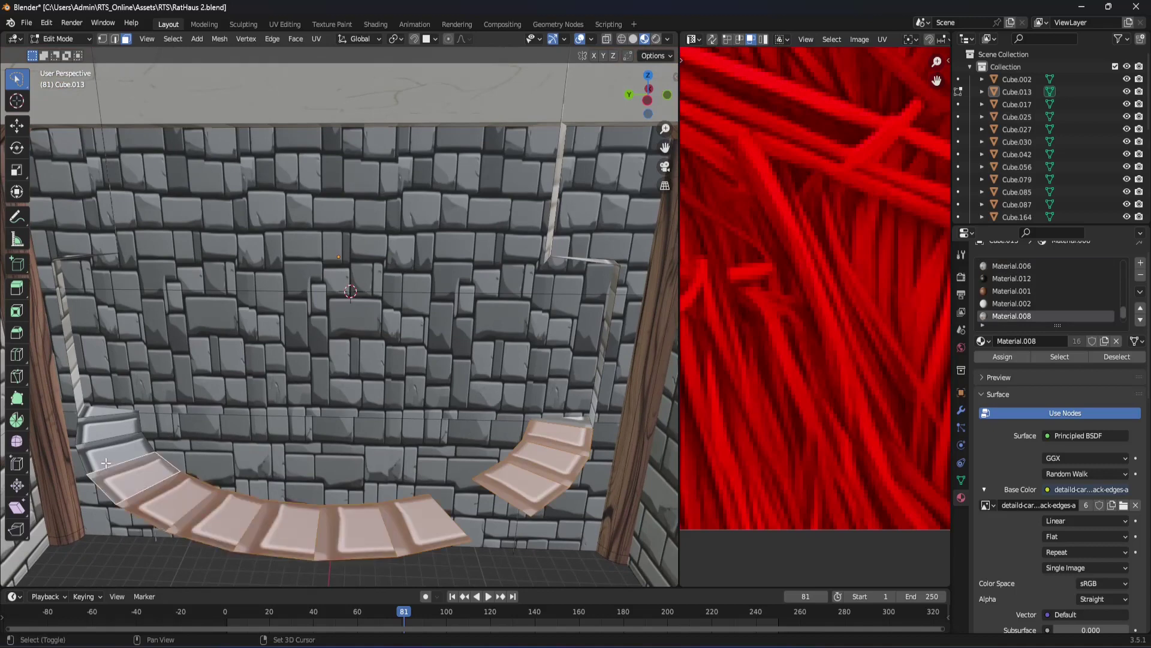
{"action": "key", "text": "x"}
{"action": "left_click", "coordinate": [157, 455]}
Step: Select a lower wall face on Cube.013 and zoom around it
{"action": "mouse_move", "coordinate": [384, 535]}
{"action": "middle_mouse_down"}
{"action": "mouse_move", "coordinate": [367, 413]}
{"action": "mouse_move", "coordinate": [320, 380]}
{"action": "mouse_move", "coordinate": [305, 409]}
{"action": "middle_mouse_up"}
{"action": "left_click", "coordinate": [319, 384]}
{"action": "scroll", "coordinate": [305, 409], "scroll_direction": "up", "scroll_amount": 3}
{"action": "scroll", "coordinate": [398, 368], "scroll_direction": "up", "scroll_amount": 5}
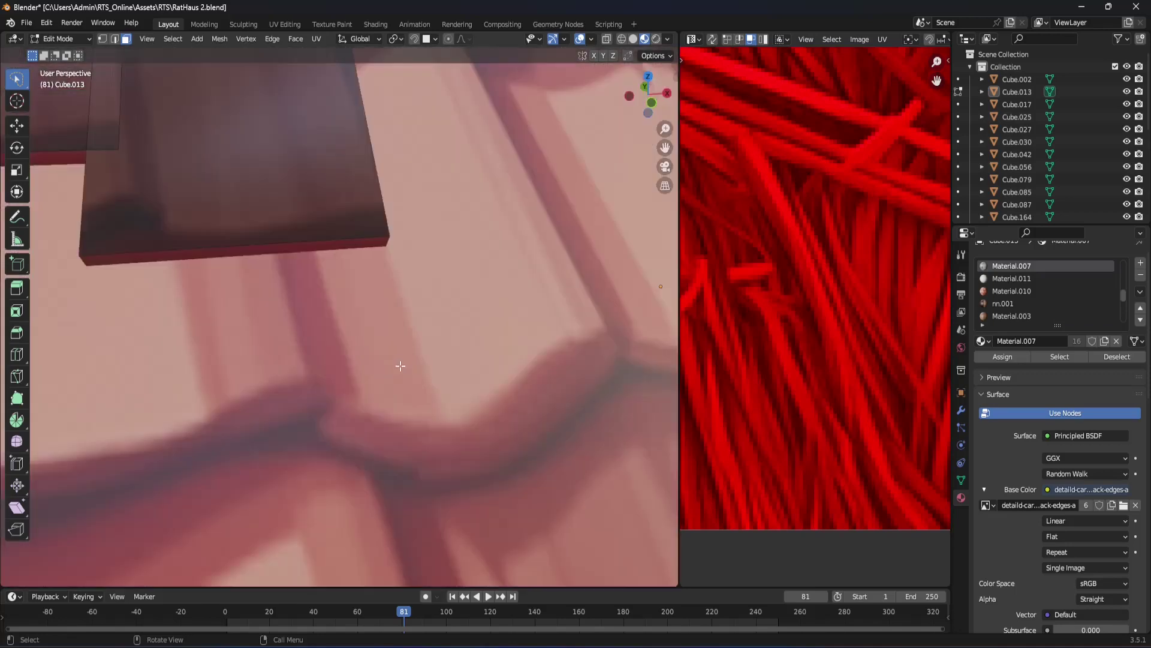
{"action": "scroll", "coordinate": [507, 329], "scroll_direction": "up", "scroll_amount": 3}
{"action": "scroll", "coordinate": [445, 366], "scroll_direction": "up", "scroll_amount": 3}
{"action": "scroll", "coordinate": [446, 366], "scroll_direction": "down", "scroll_amount": 3}
{"action": "scroll", "coordinate": [444, 360], "scroll_direction": "down", "scroll_amount": 2}
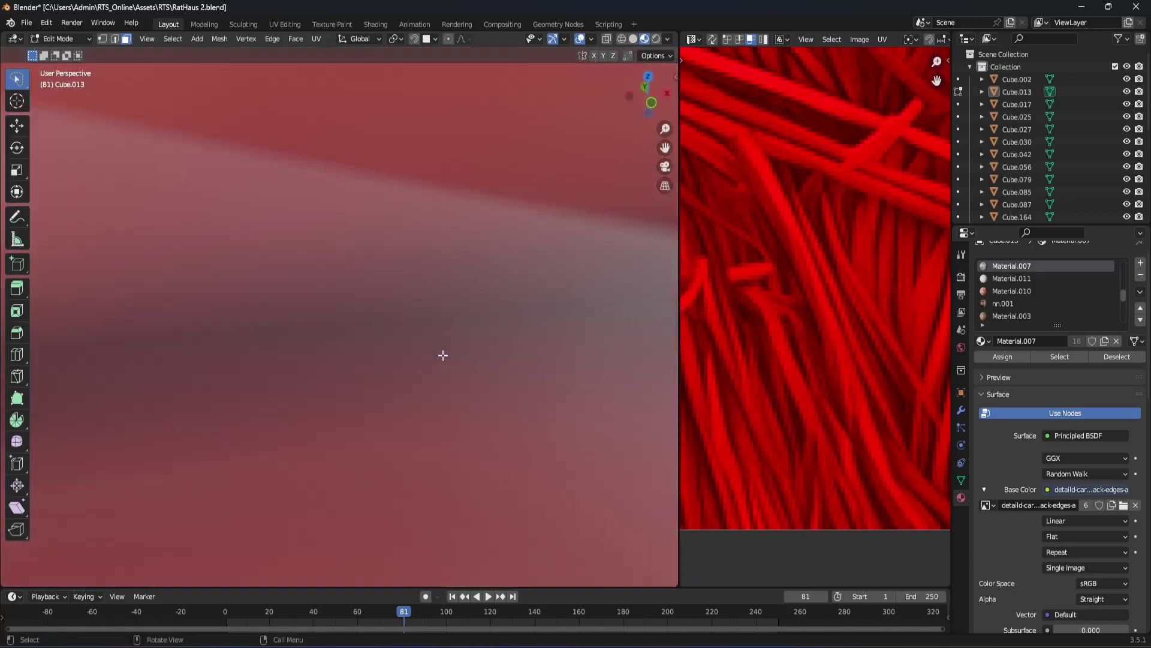
{"action": "scroll", "coordinate": [442, 354], "scroll_direction": "down", "scroll_amount": 1}
{"action": "scroll", "coordinate": [442, 354], "scroll_direction": "down", "scroll_amount": 3}
{"action": "scroll", "coordinate": [443, 345], "scroll_direction": "down", "scroll_amount": 2}
{"action": "scroll", "coordinate": [443, 347], "scroll_direction": "up", "scroll_amount": 3}
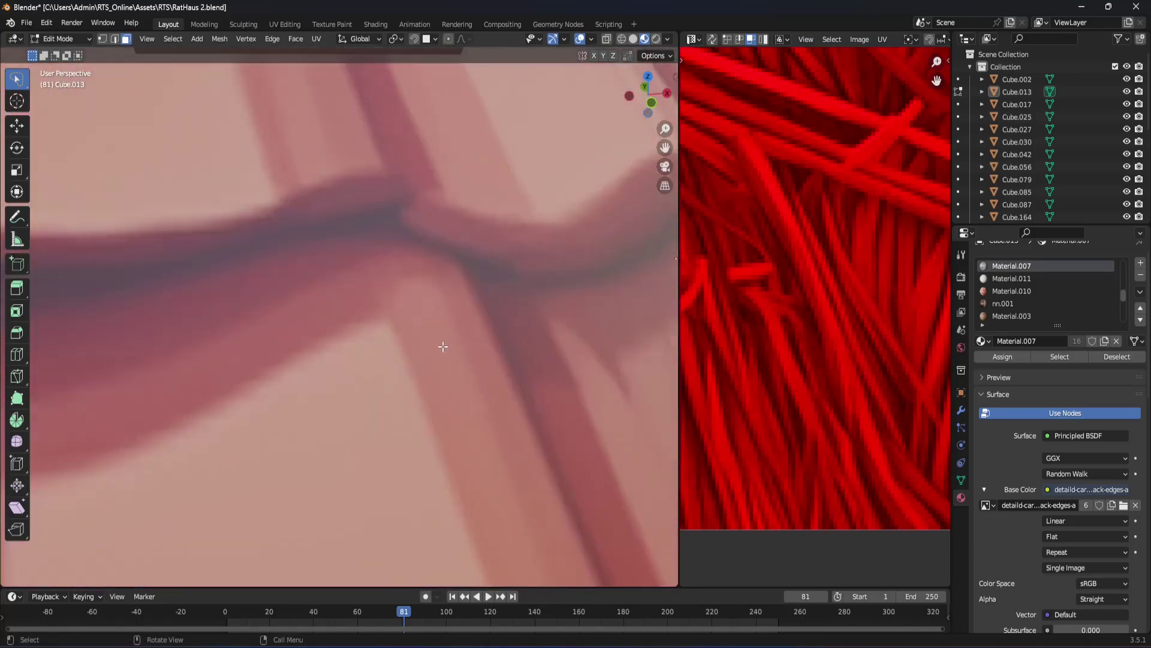
{"action": "scroll", "coordinate": [444, 351], "scroll_direction": "up", "scroll_amount": 3}
{"action": "scroll", "coordinate": [446, 354], "scroll_direction": "down", "scroll_amount": 2}
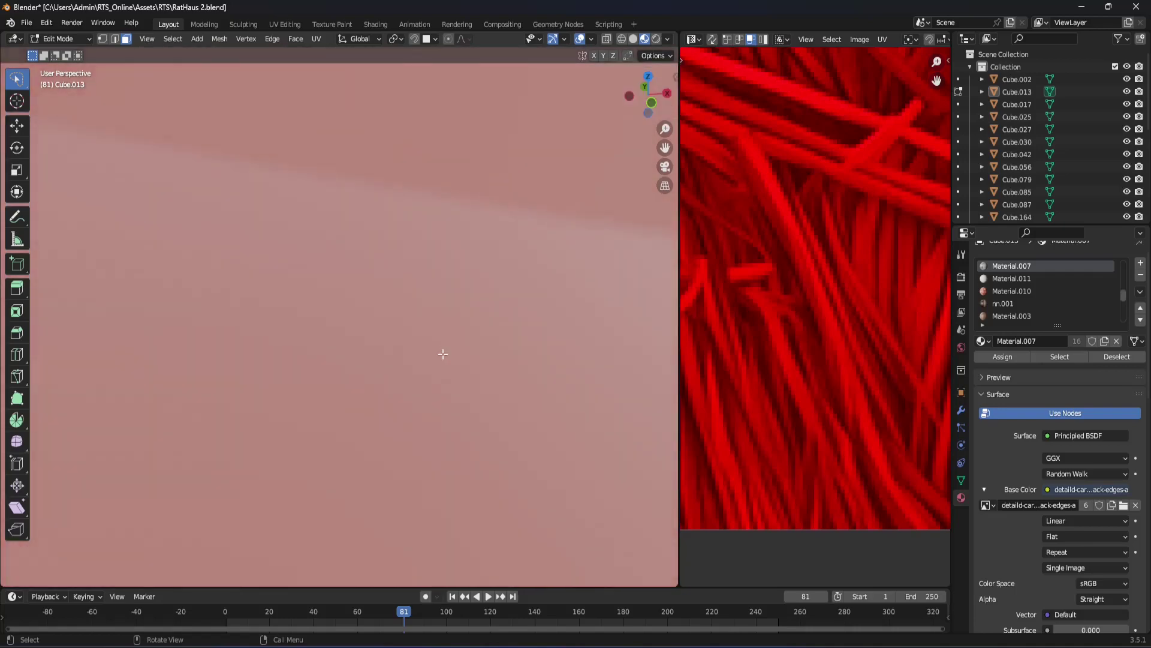
{"action": "scroll", "coordinate": [444, 351], "scroll_direction": "down", "scroll_amount": 3}
{"action": "scroll", "coordinate": [442, 347], "scroll_direction": "down", "scroll_amount": 1}
{"action": "right_click", "coordinate": [442, 347]}
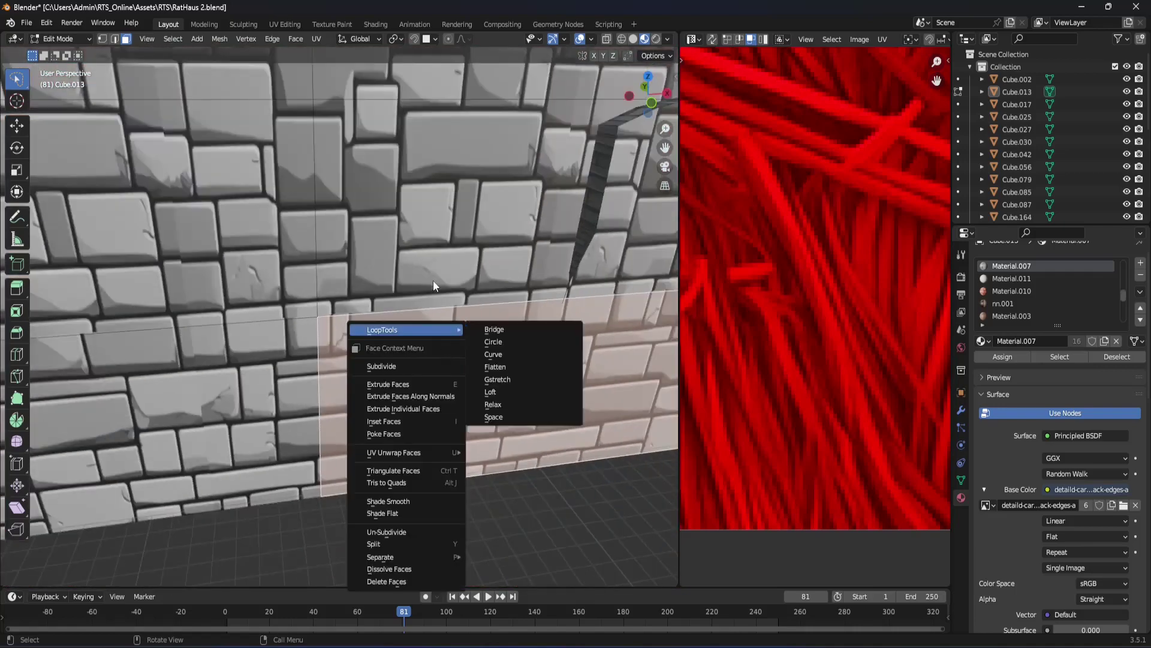
{"action": "scroll", "coordinate": [521, 304], "scroll_direction": "down", "scroll_amount": 1}
{"action": "mouse_move", "coordinate": [521, 304]}
{"action": "middle_mouse_down"}
{"action": "mouse_move", "coordinate": [533, 329]}
{"action": "mouse_move", "coordinate": [366, 184]}
{"action": "middle_mouse_up"}
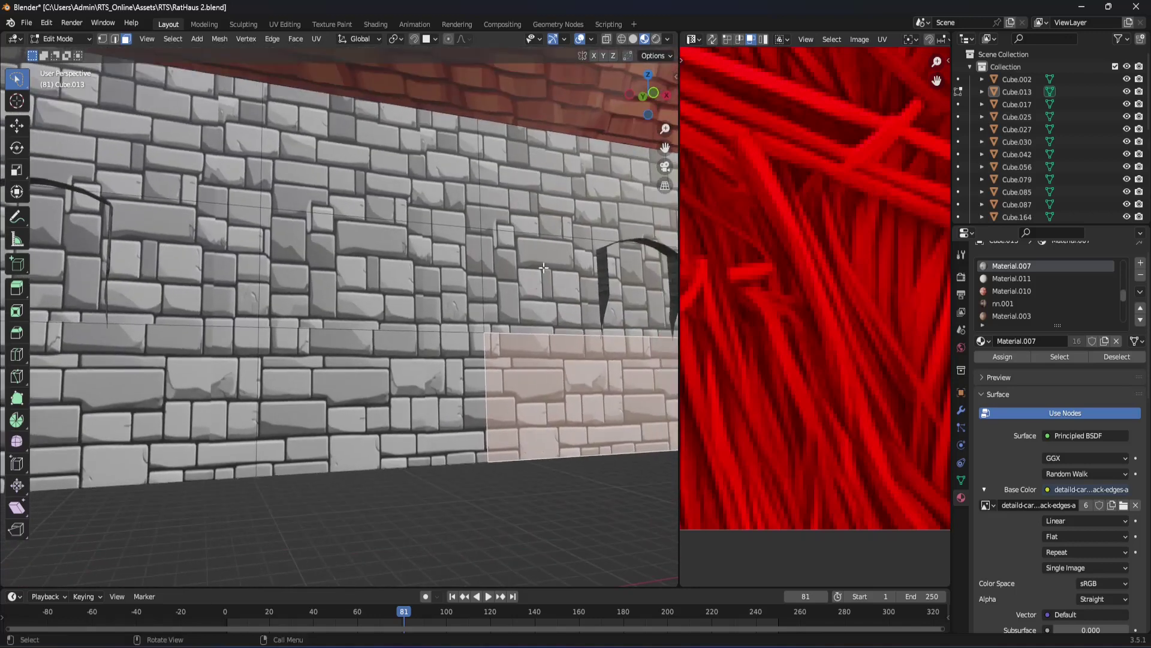
{"action": "left_click", "coordinate": [367, 184], "text": "shift"}
{"action": "left_click", "coordinate": [372, 402], "text": "shift"}
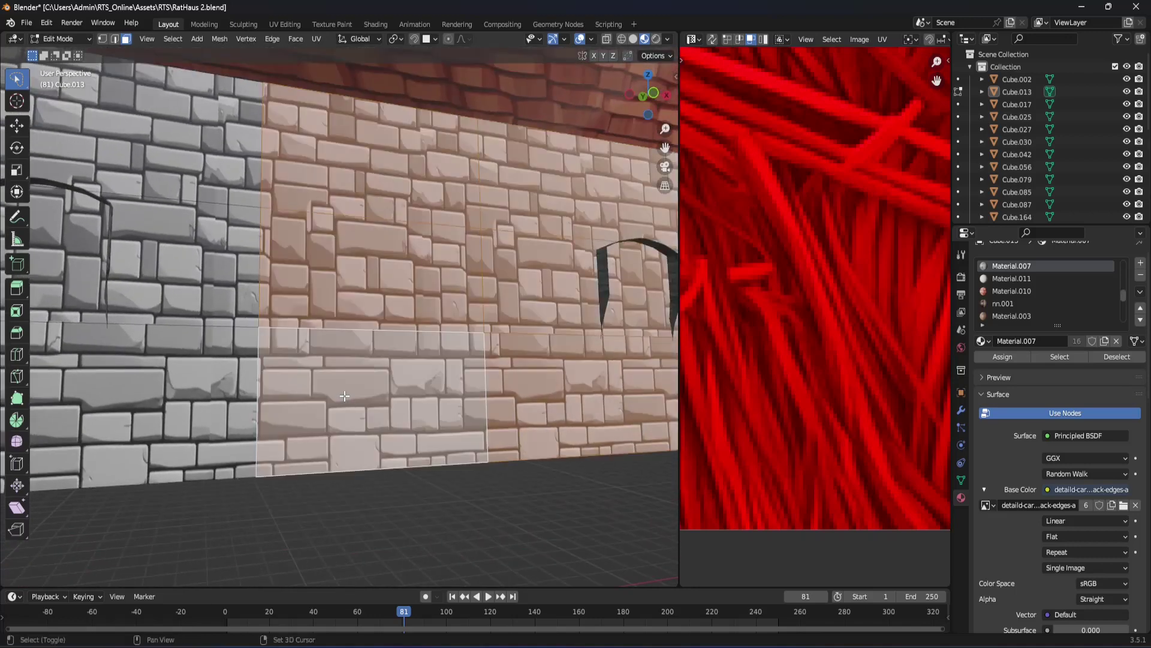
{"action": "left_click", "coordinate": [144, 401], "text": "shift"}
{"action": "left_click", "coordinate": [150, 257], "text": "shift"}
{"action": "mouse_move", "coordinate": [222, 319]}
{"action": "middle_mouse_down"}
{"action": "mouse_move", "coordinate": [350, 293]}
{"action": "mouse_move", "coordinate": [397, 309]}
{"action": "middle_mouse_up"}
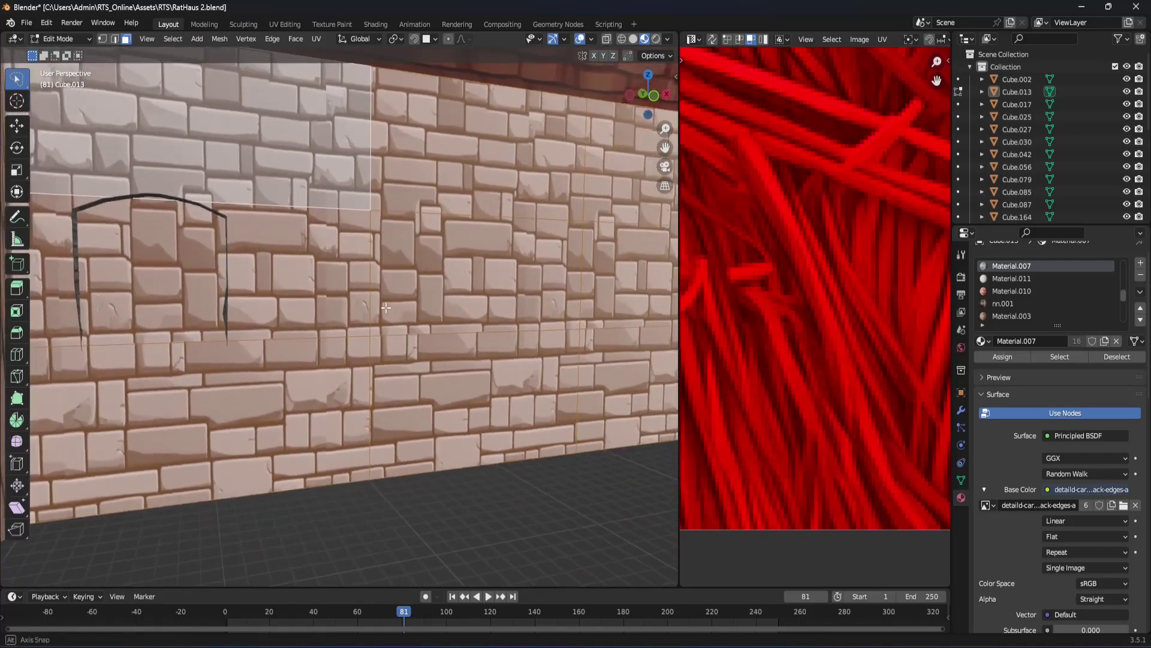
{"action": "scroll", "coordinate": [398, 308], "scroll_direction": "up", "scroll_amount": 2}
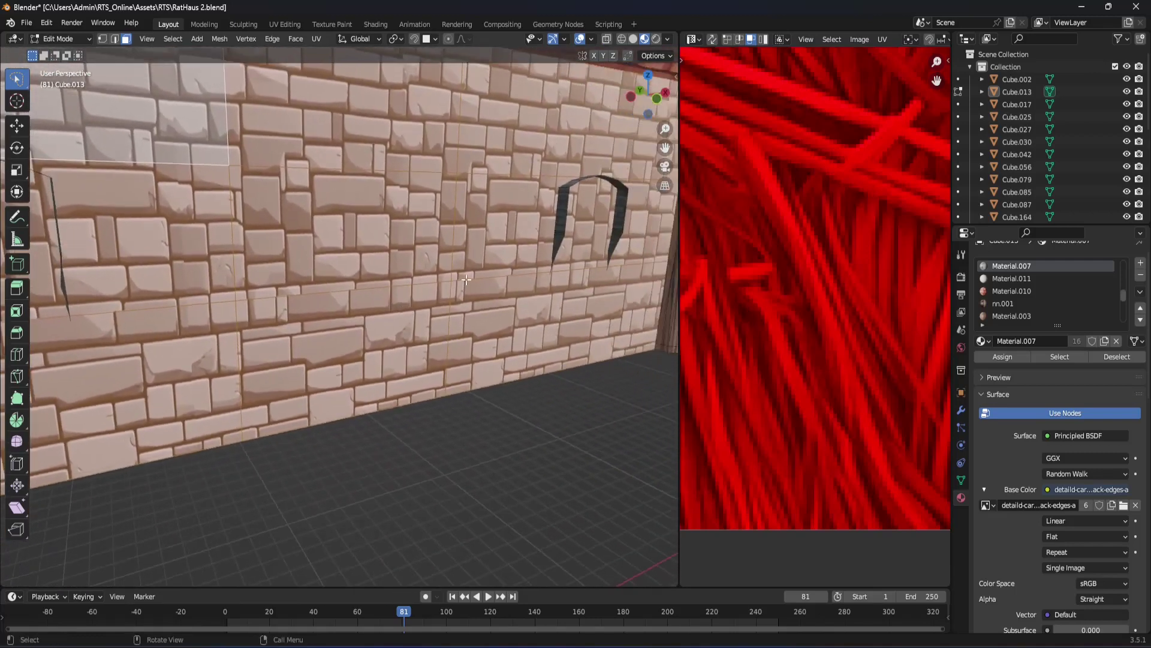
{"action": "scroll", "coordinate": [390, 294], "scroll_direction": "up", "scroll_amount": 2}
{"action": "scroll", "coordinate": [379, 269], "scroll_direction": "up", "scroll_amount": 3}
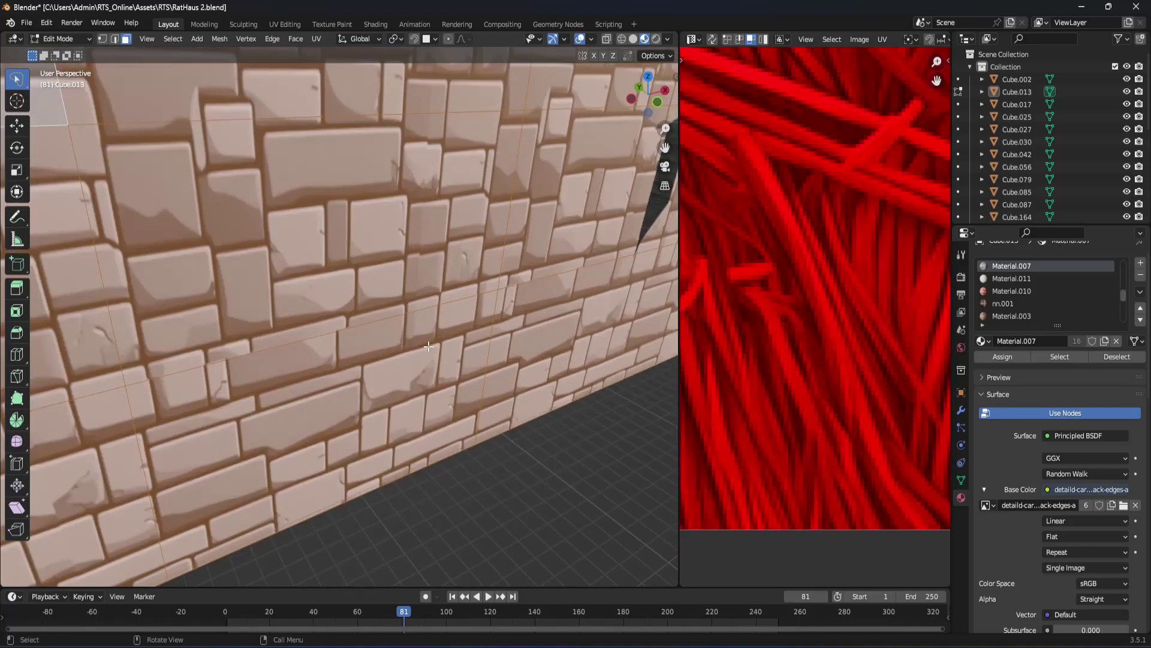
{"action": "scroll", "coordinate": [428, 347], "scroll_direction": "down", "scroll_amount": 1}
{"action": "scroll", "coordinate": [414, 367], "scroll_direction": "up", "scroll_amount": 2}
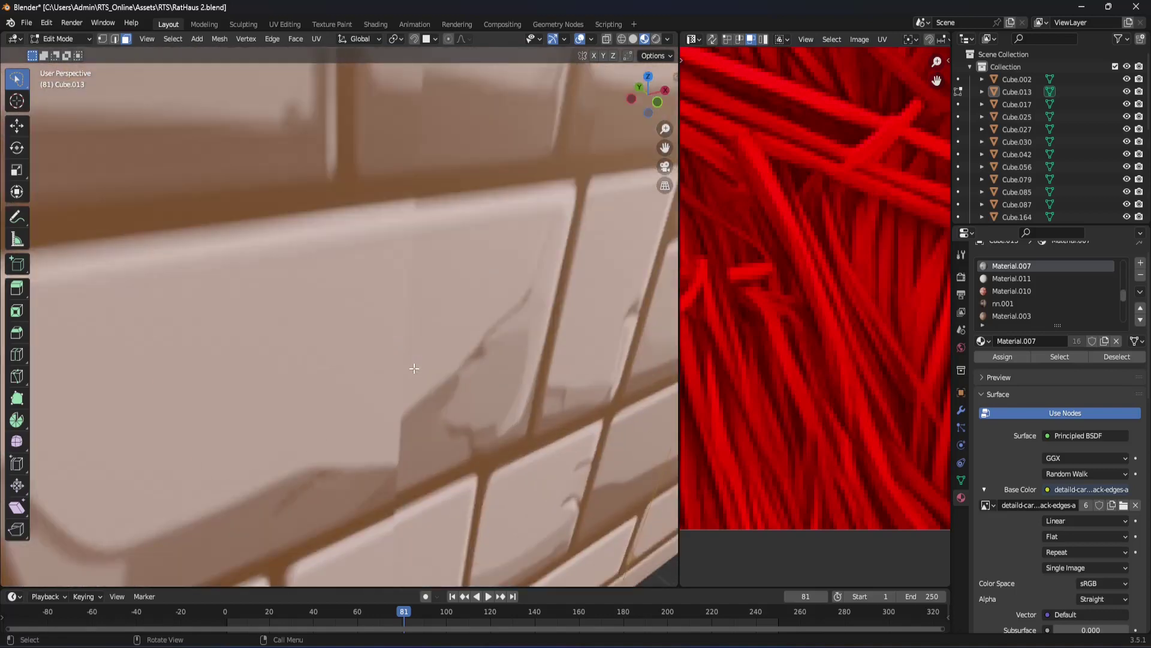
{"action": "scroll", "coordinate": [412, 366], "scroll_direction": "down", "scroll_amount": 2}
{"action": "scroll", "coordinate": [411, 365], "scroll_direction": "down", "scroll_amount": 3}
{"action": "scroll", "coordinate": [398, 356], "scroll_direction": "up", "scroll_amount": 5}
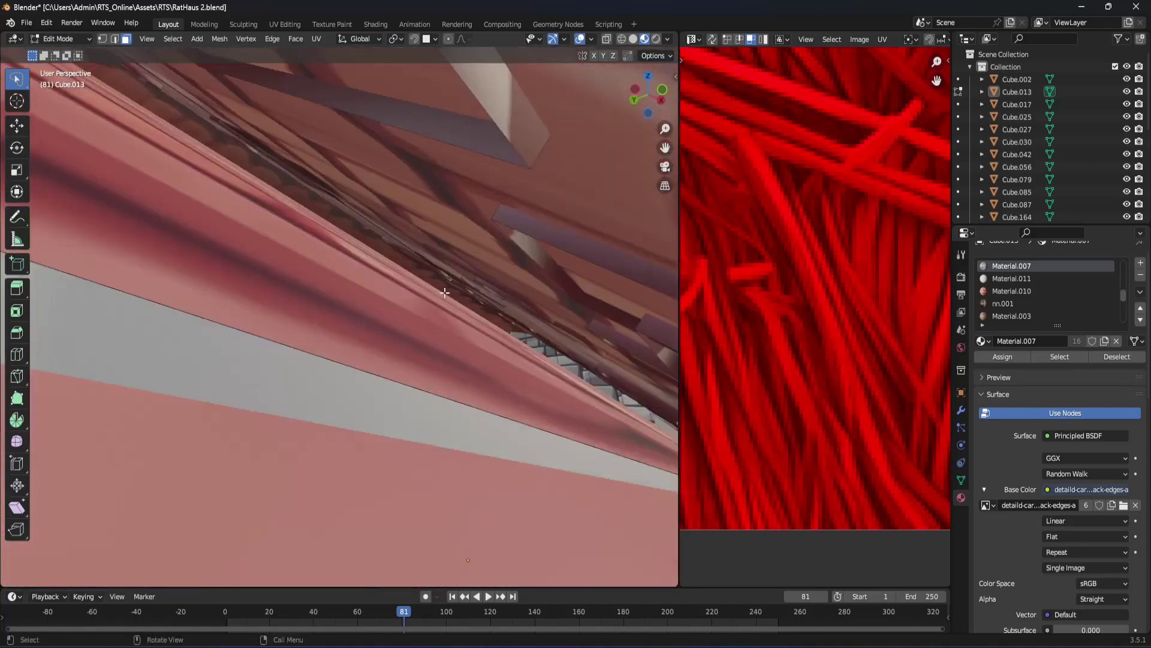
{"action": "mouse_move", "coordinate": [398, 355]}
{"action": "middle_mouse_down"}
{"action": "mouse_move", "coordinate": [473, 334]}
{"action": "mouse_move", "coordinate": [155, 134]}
{"action": "mouse_move", "coordinate": [240, 180]}
{"action": "middle_mouse_up"}
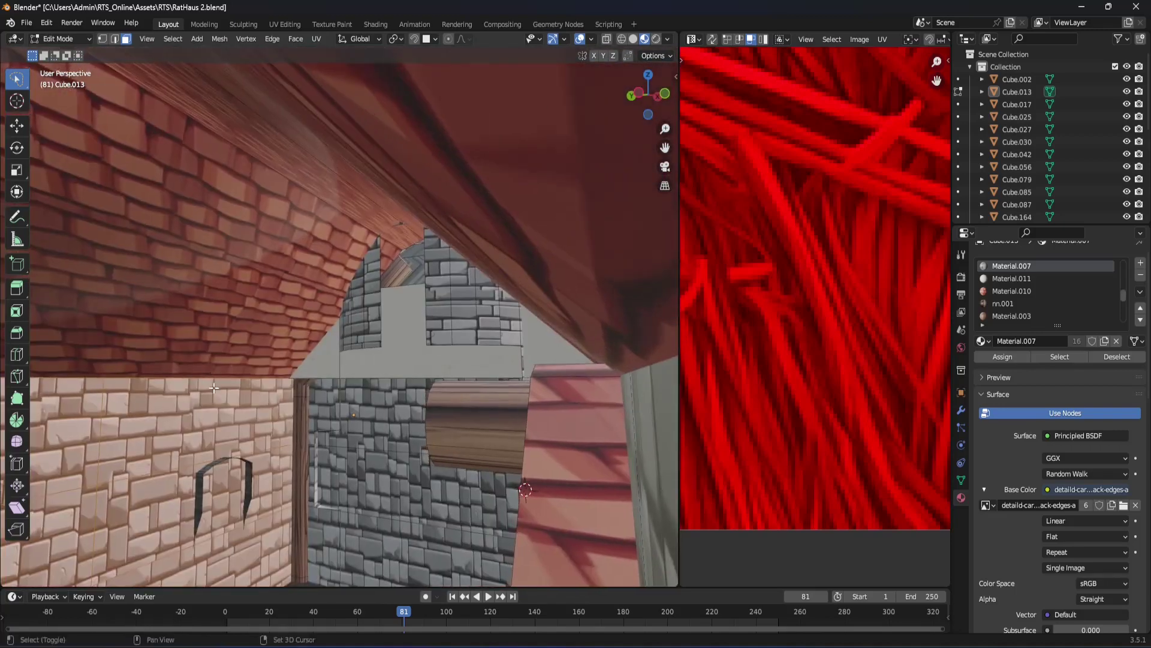
{"action": "scroll", "coordinate": [308, 420], "scroll_direction": "down", "scroll_amount": 5}
{"action": "scroll", "coordinate": [446, 195], "scroll_direction": "up", "scroll_amount": 5}
{"action": "middle_click_drag", "start_coordinate": [446, 195], "coordinate": [442, 227]}
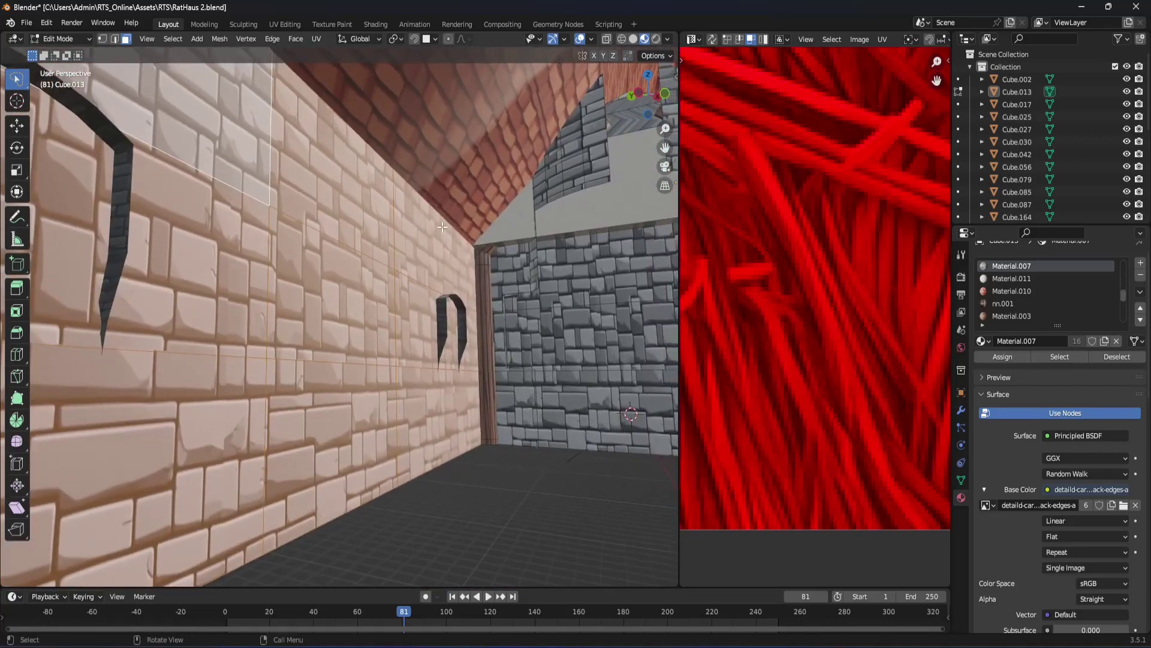
{"action": "middle_click_drag", "start_coordinate": [418, 388], "coordinate": [188, 373]}
{"action": "scroll", "coordinate": [188, 373], "scroll_direction": "down", "scroll_amount": 2}
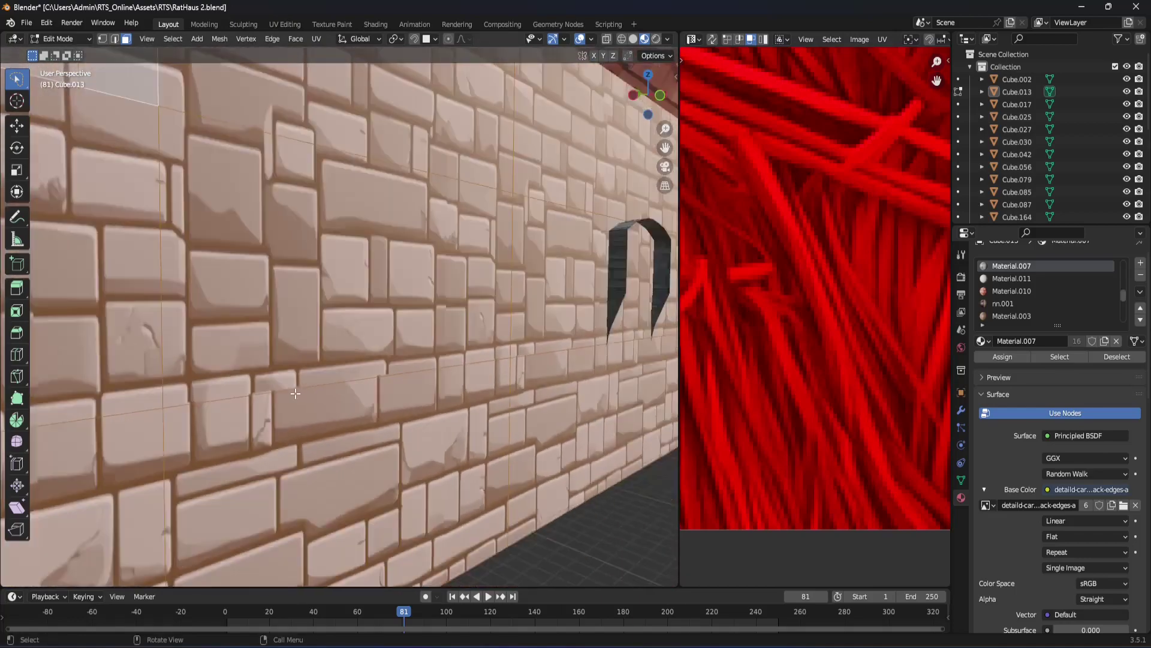
{"action": "scroll", "coordinate": [240, 381], "scroll_direction": "down", "scroll_amount": 3}
{"action": "scroll", "coordinate": [300, 387], "scroll_direction": "up", "scroll_amount": 6}
{"action": "scroll", "coordinate": [314, 391], "scroll_direction": "down", "scroll_amount": 1}
{"action": "scroll", "coordinate": [408, 411], "scroll_direction": "up", "scroll_amount": 3}
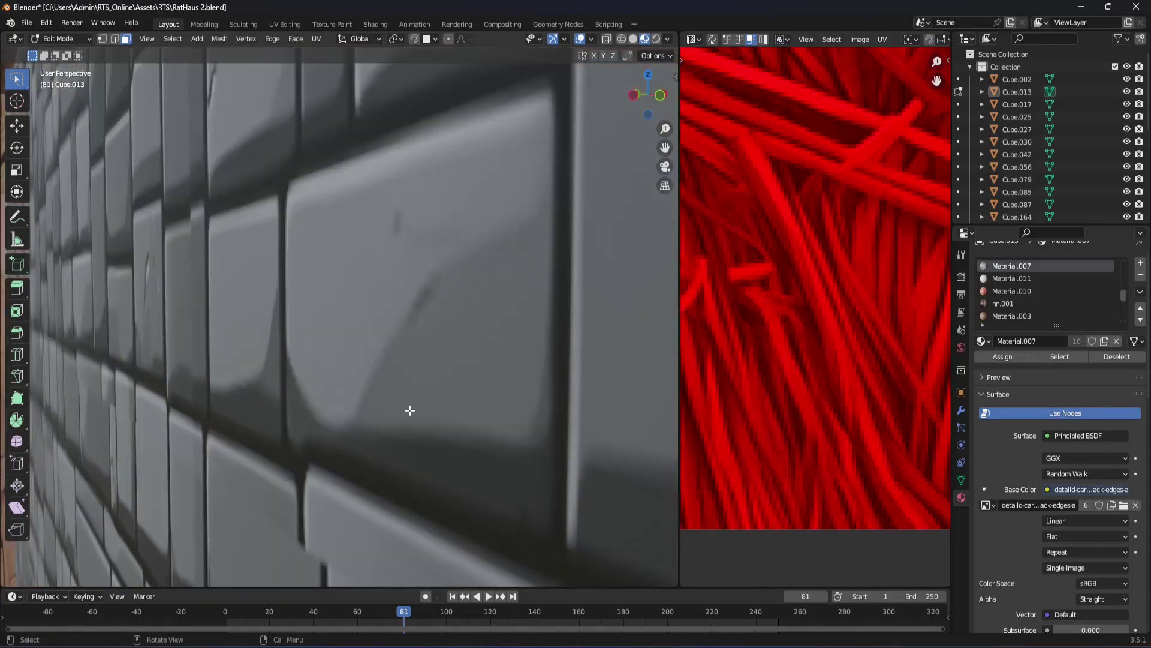
{"action": "scroll", "coordinate": [408, 403], "scroll_direction": "up", "scroll_amount": 2}
{"action": "scroll", "coordinate": [404, 398], "scroll_direction": "up", "scroll_amount": 2}
{"action": "scroll", "coordinate": [400, 380], "scroll_direction": "down", "scroll_amount": 6}
{"action": "mouse_move", "coordinate": [401, 380]}
{"action": "middle_mouse_down"}
{"action": "mouse_move", "coordinate": [376, 449]}
{"action": "mouse_move", "coordinate": [426, 407]}
{"action": "mouse_move", "coordinate": [442, 415]}
{"action": "mouse_move", "coordinate": [469, 351]}
{"action": "mouse_move", "coordinate": [396, 415]}
{"action": "middle_mouse_up"}
Step: Switch to vertex select mode and clear the current wall selection
{"action": "scroll", "coordinate": [444, 423], "scroll_direction": "down", "scroll_amount": 2}
{"action": "key", "text": "1"}
{"action": "left_click", "coordinate": [376, 464]}
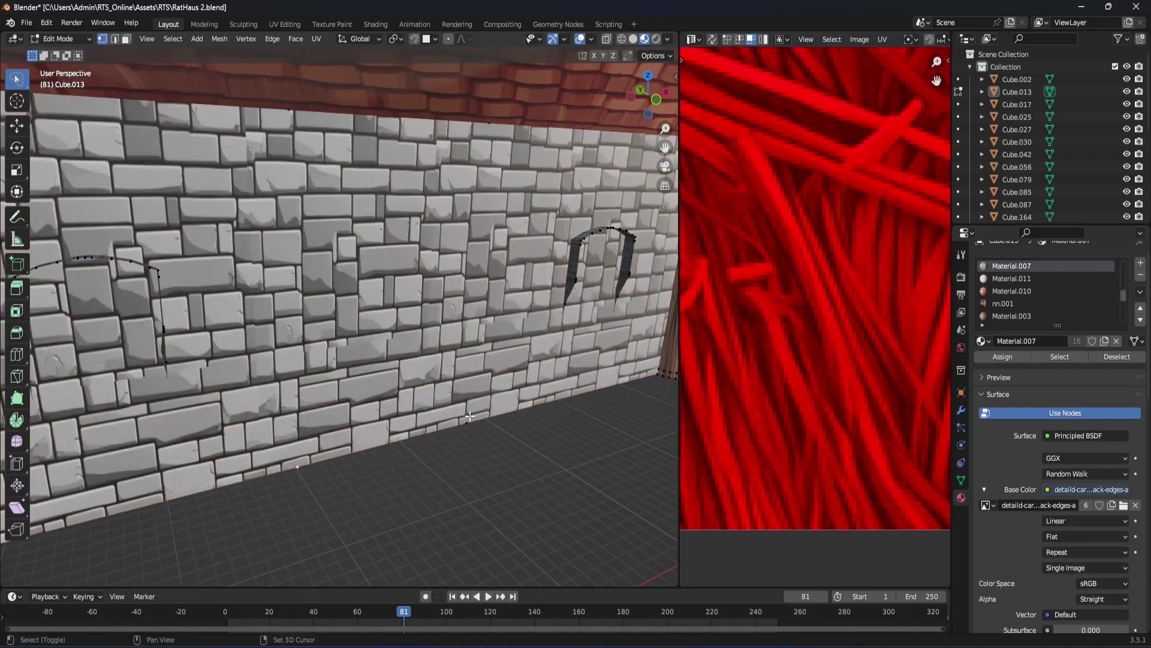
{"action": "middle_click_drag", "start_coordinate": [470, 416], "coordinate": [483, 458]}
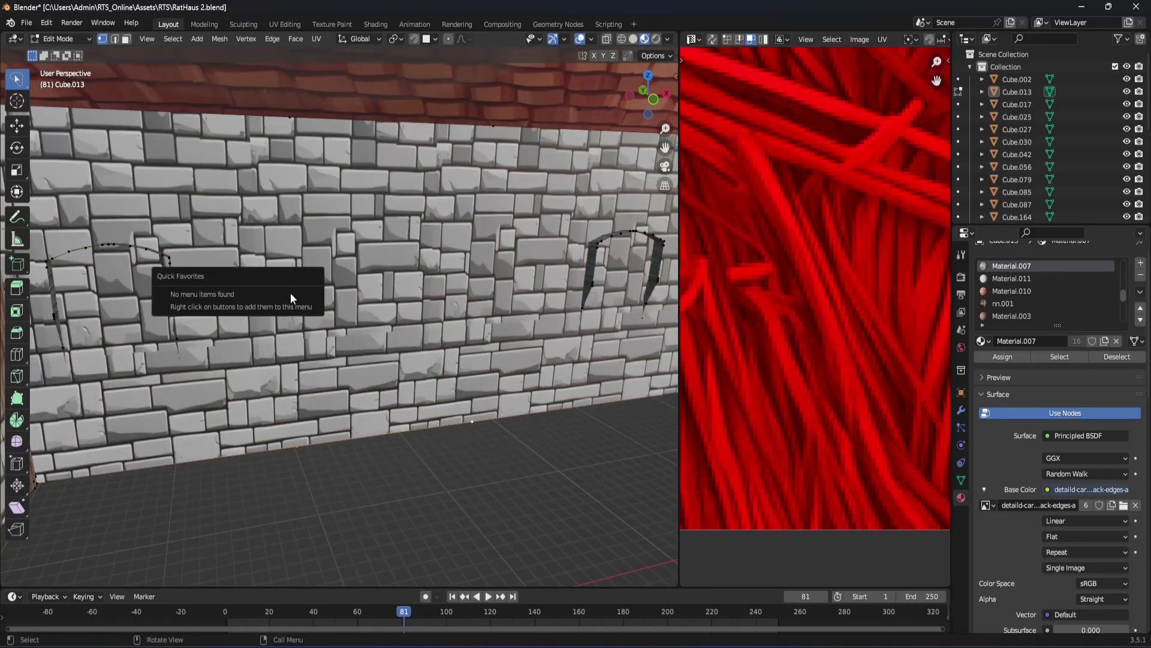
Step: Select all and run Degenerate Dissolve, tuning Merge Distance to remove 7 edges and 7 faces
{"action": "key", "text": "a"}
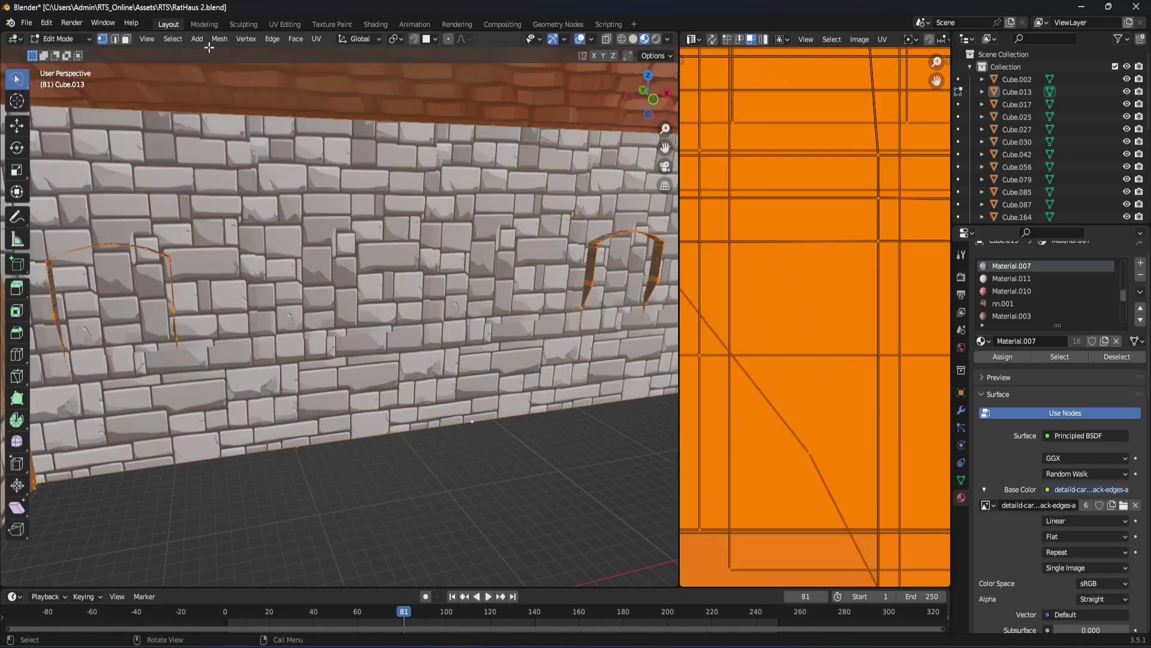
{"action": "left_click", "coordinate": [242, 40]}
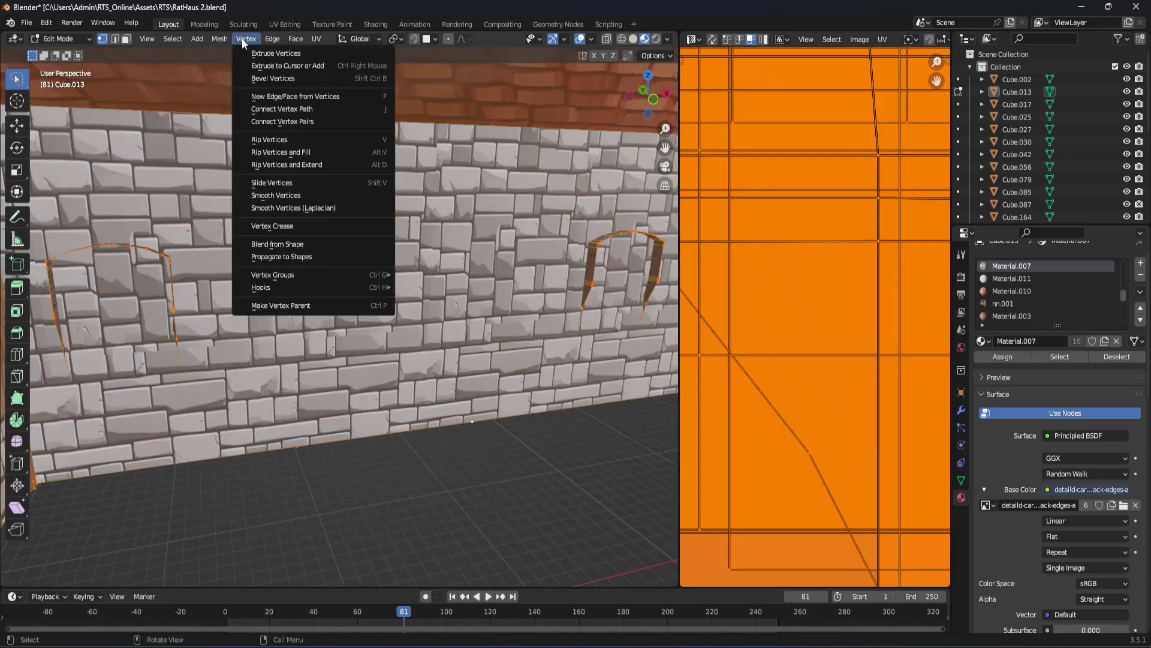
{"action": "mouse_move", "coordinate": [219, 38]}
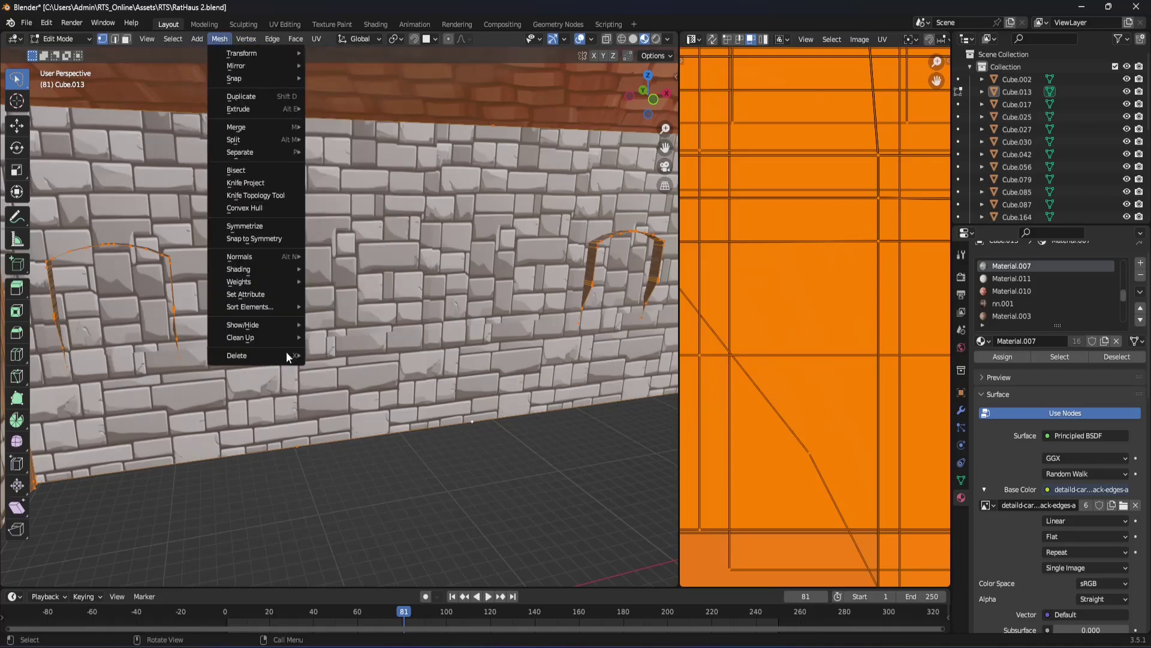
{"action": "mouse_move", "coordinate": [241, 337]}
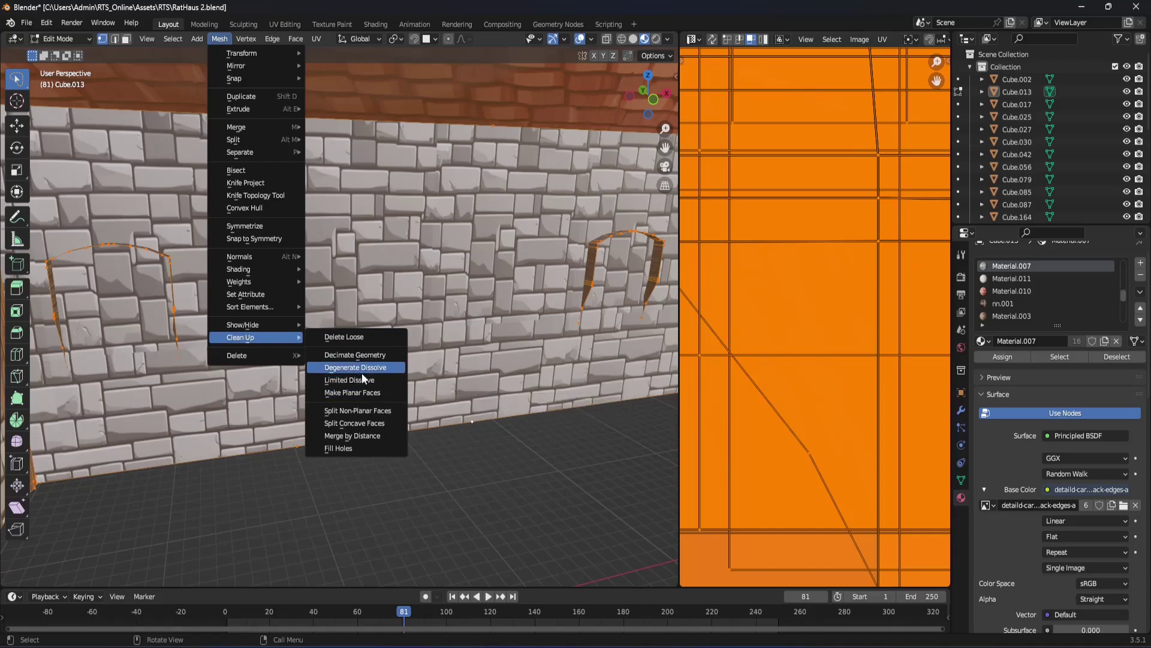
{"action": "left_click", "coordinate": [362, 375]}
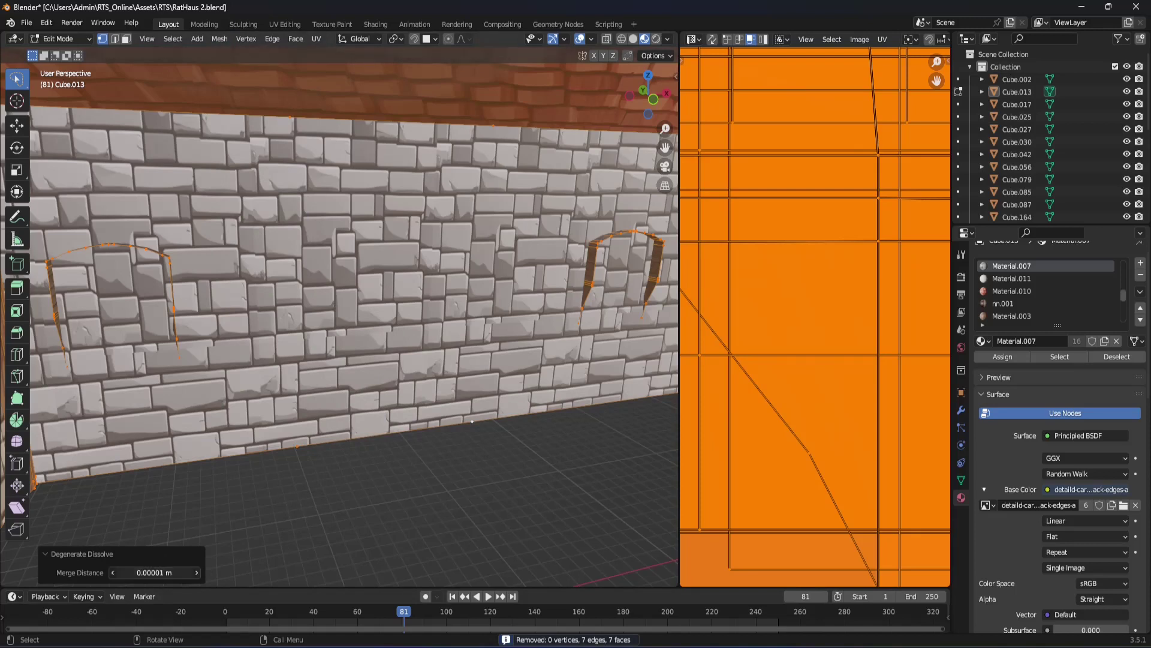
{"action": "mouse_move", "coordinate": [154, 572]}
{"action": "left_mouse_down"}
{"action": "mouse_move", "coordinate": [186, 572]}
{"action": "mouse_move", "coordinate": [137, 573]}
{"action": "left_mouse_up"}
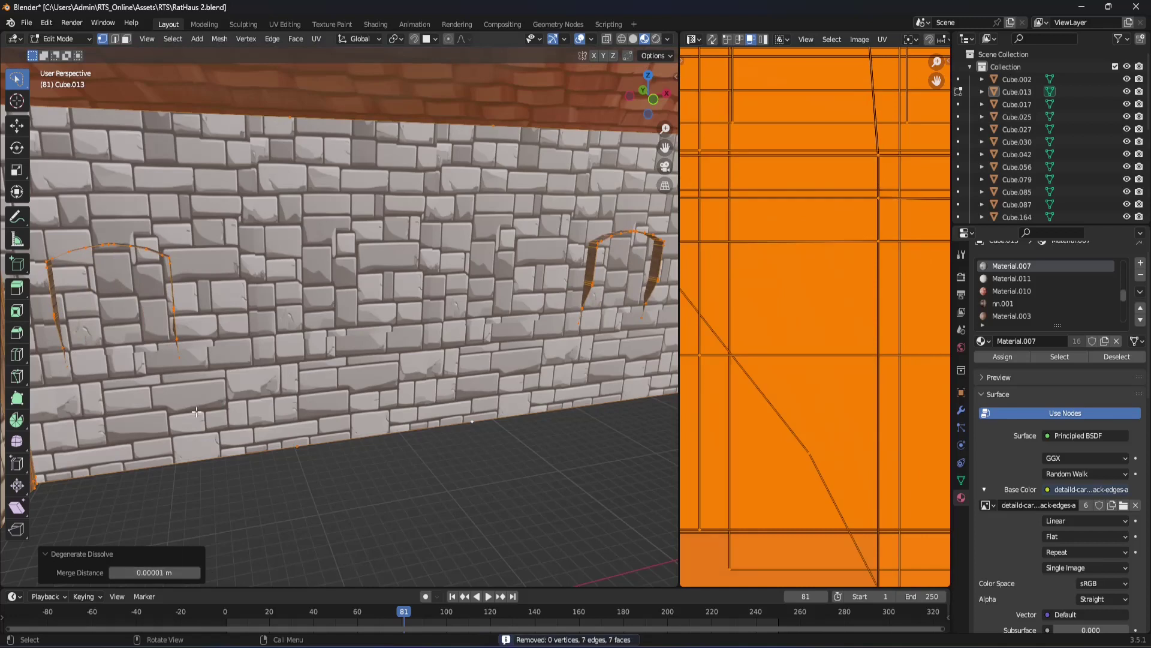
{"action": "left_click", "coordinate": [355, 528]}
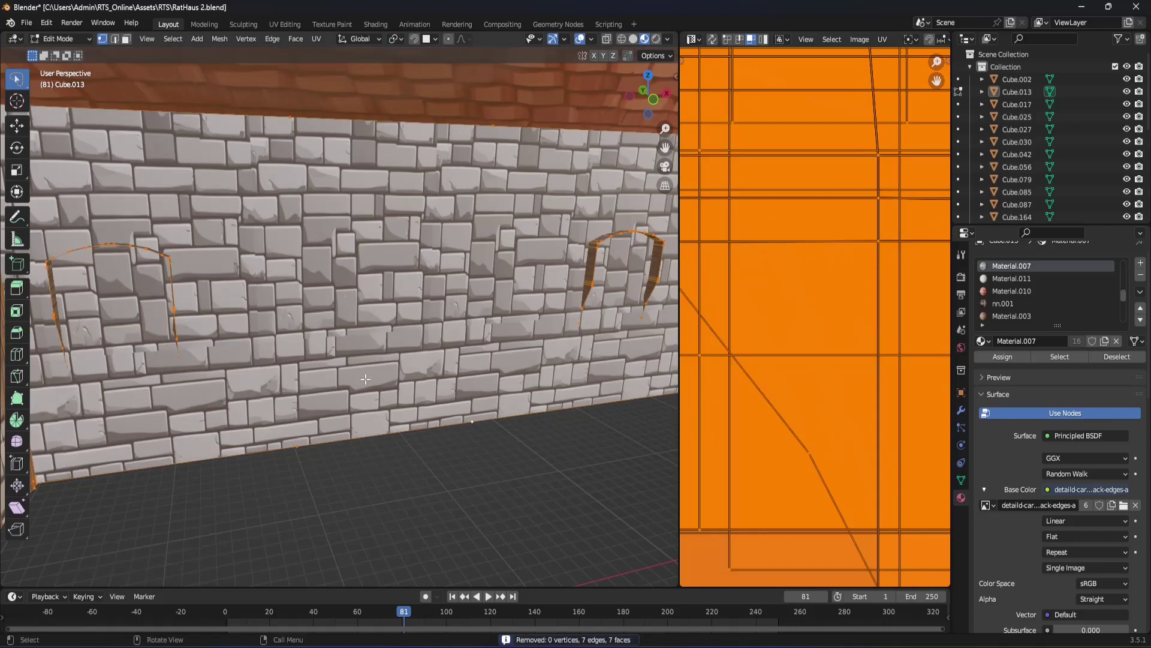
Step: Try Dissolve Vertices with Face Split and Tear Boundary, then undo it
{"action": "left_click", "coordinate": [221, 39]}
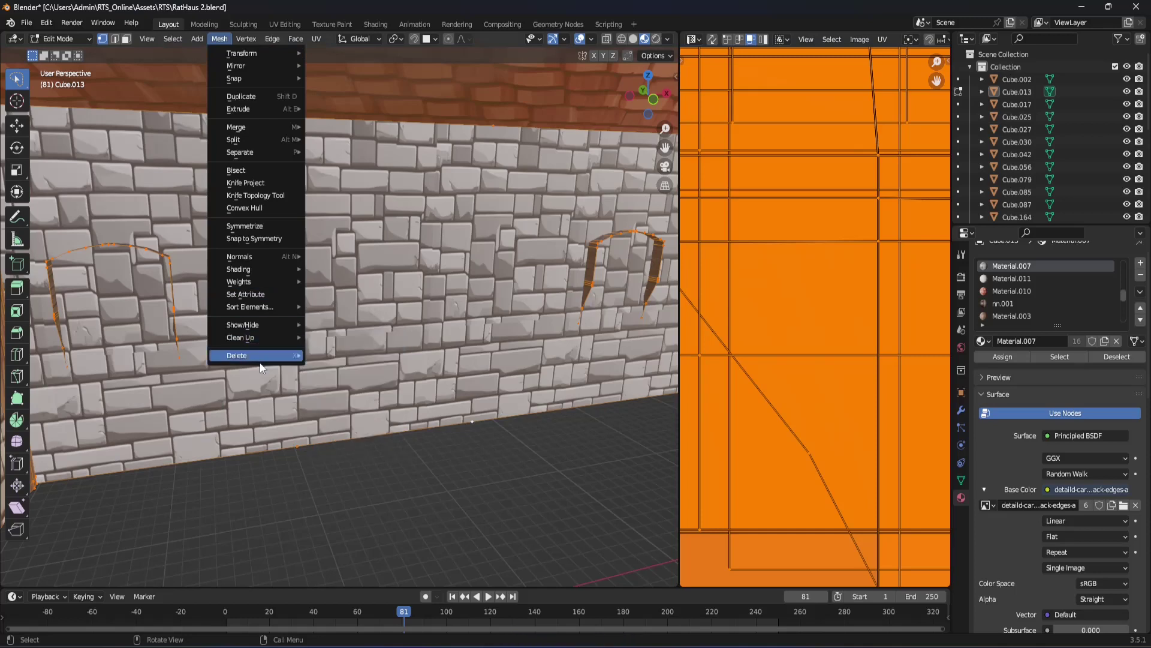
{"action": "mouse_move", "coordinate": [256, 355]}
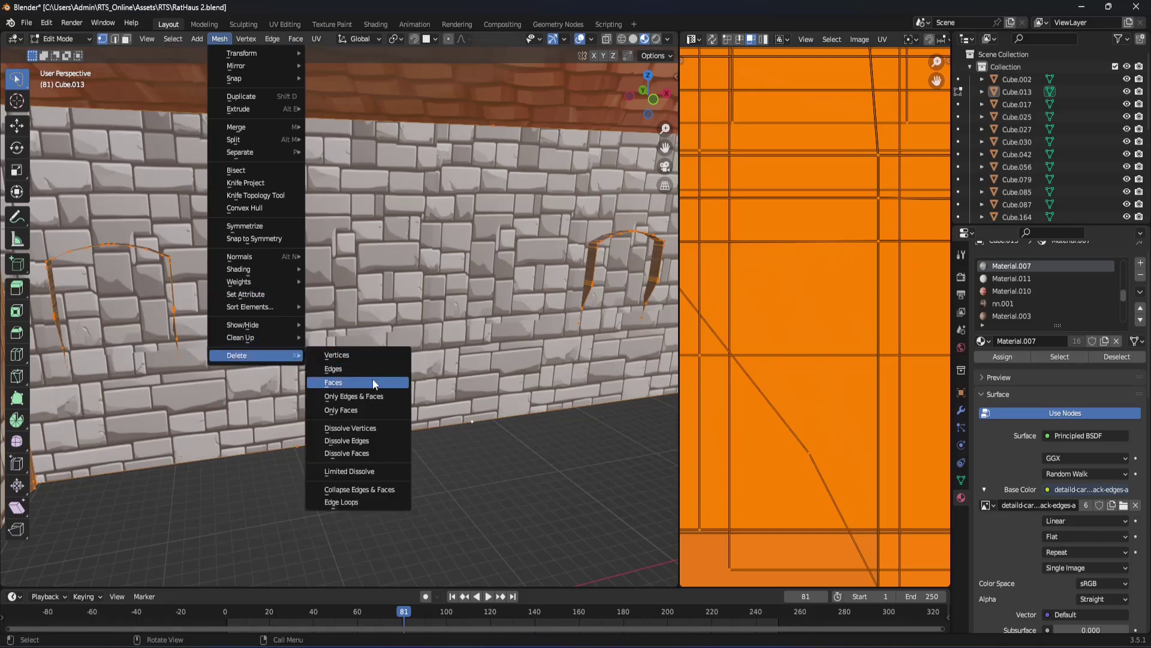
{"action": "left_click", "coordinate": [381, 427]}
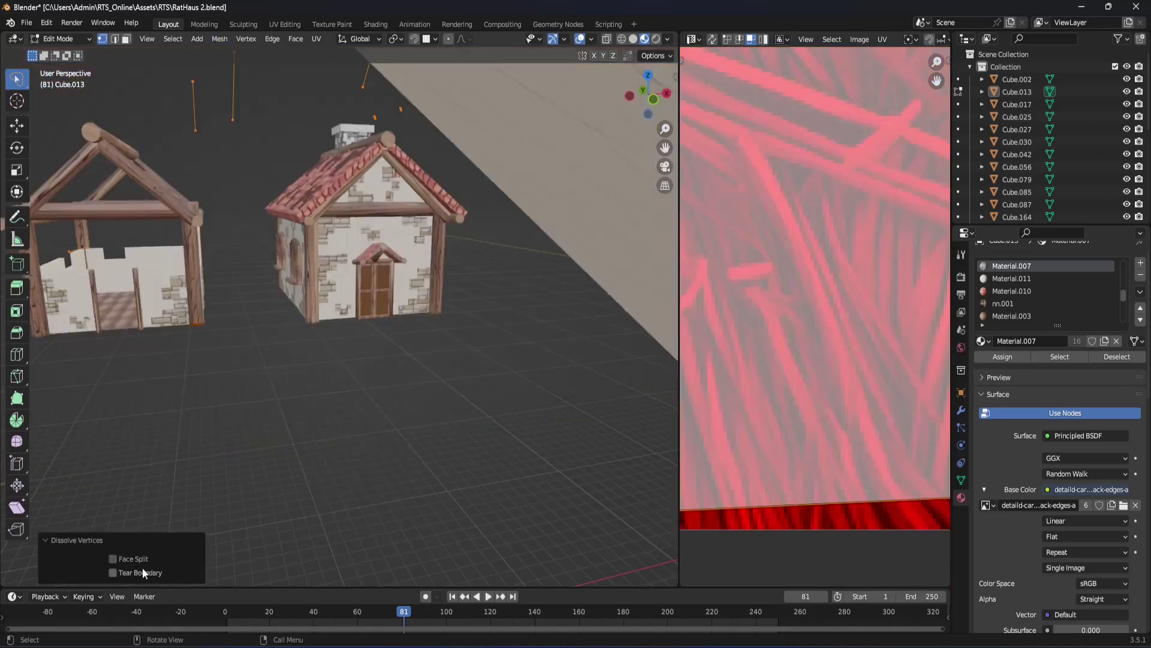
{"action": "left_click", "coordinate": [114, 560]}
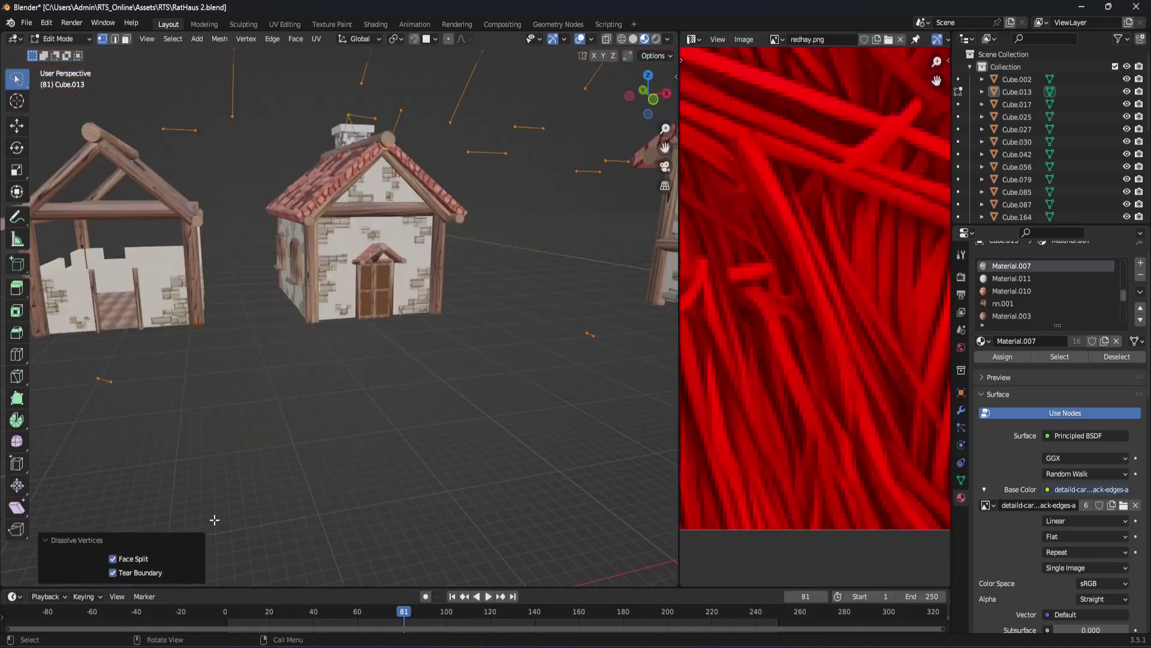
{"action": "key", "text": "ctrl+z"}
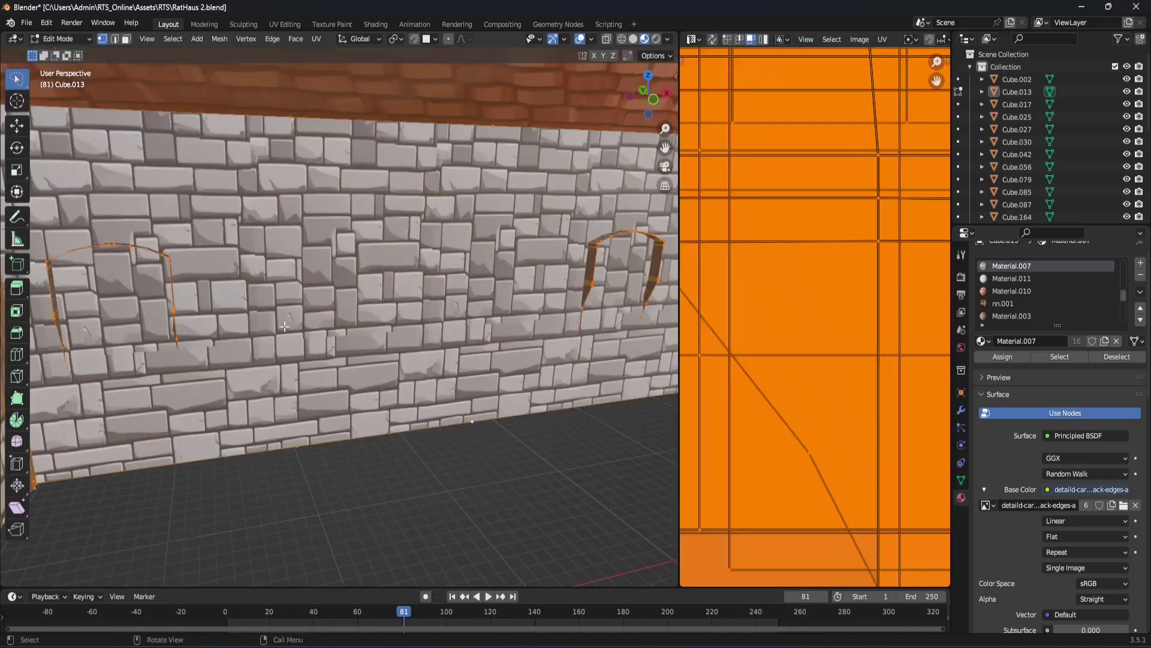
{"action": "left_click", "coordinate": [217, 38]}
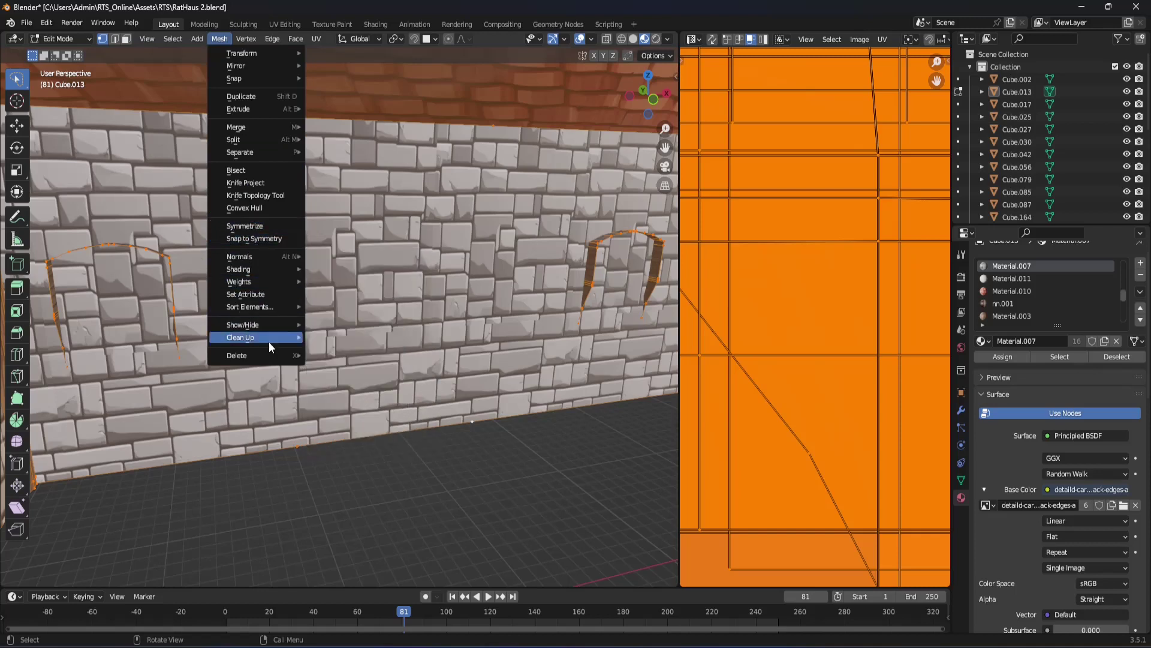
{"action": "mouse_move", "coordinate": [252, 337]}
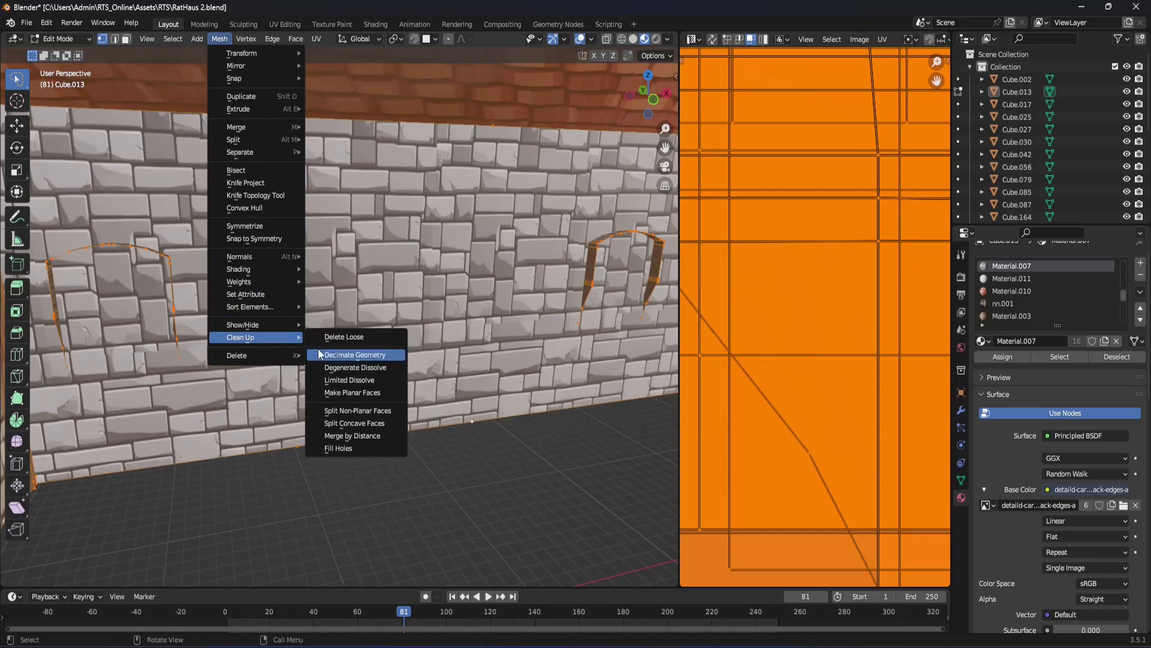
Step: Apply Make Planar Faces to the wall with factor 1.000 and 1 iteration
{"action": "left_click", "coordinate": [353, 393]}
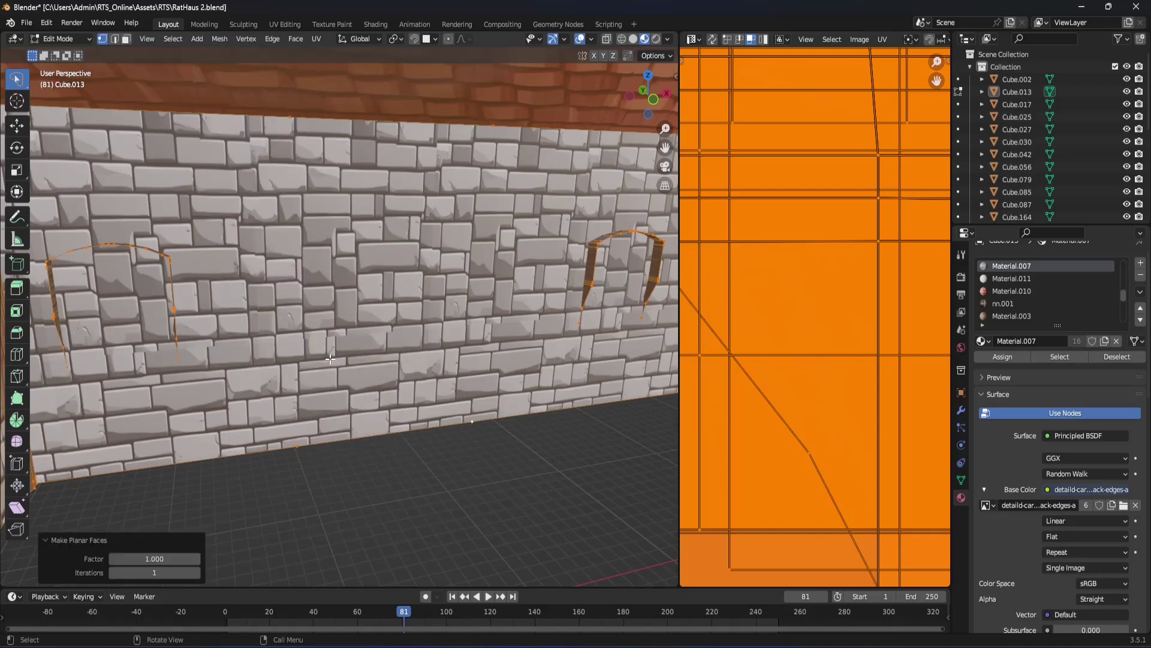
{"action": "left_click", "coordinate": [250, 41]}
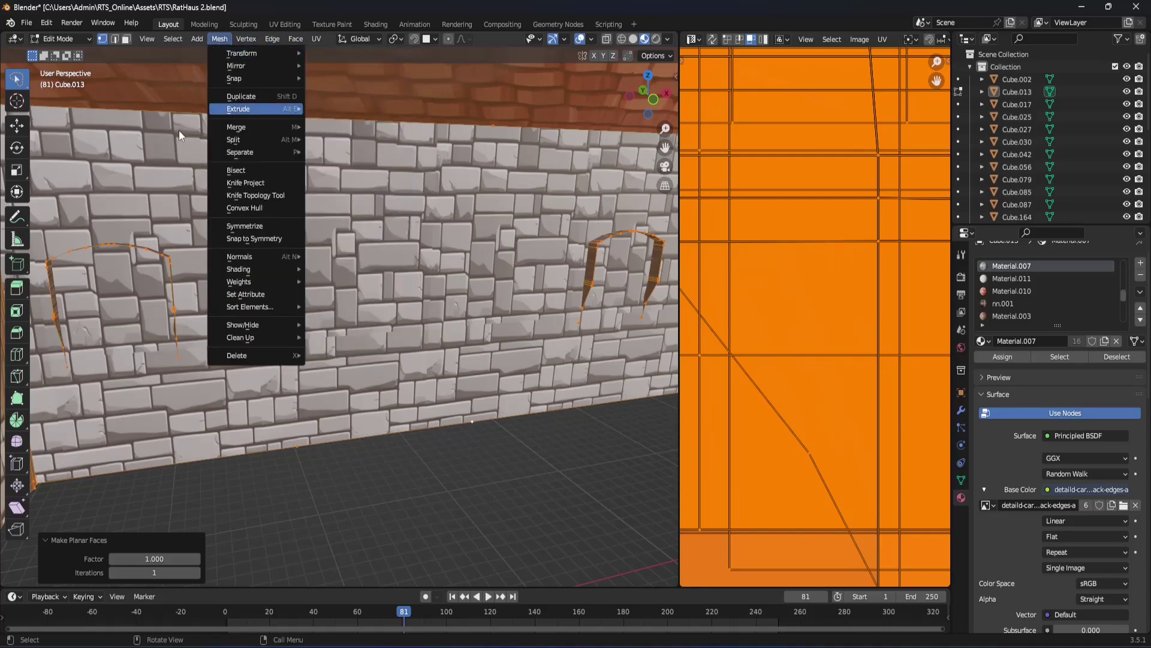
Step: In Object Mode, remove unused material slots from Cube.013
{"action": "key", "text": "Tab"}
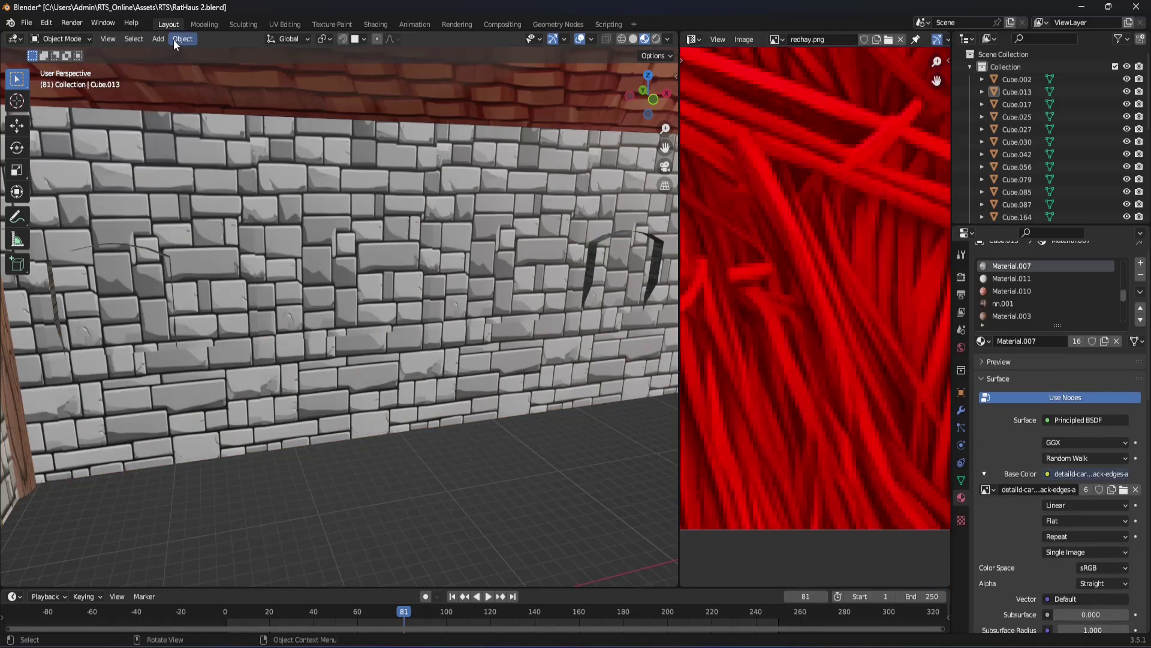
{"action": "left_click", "coordinate": [175, 41]}
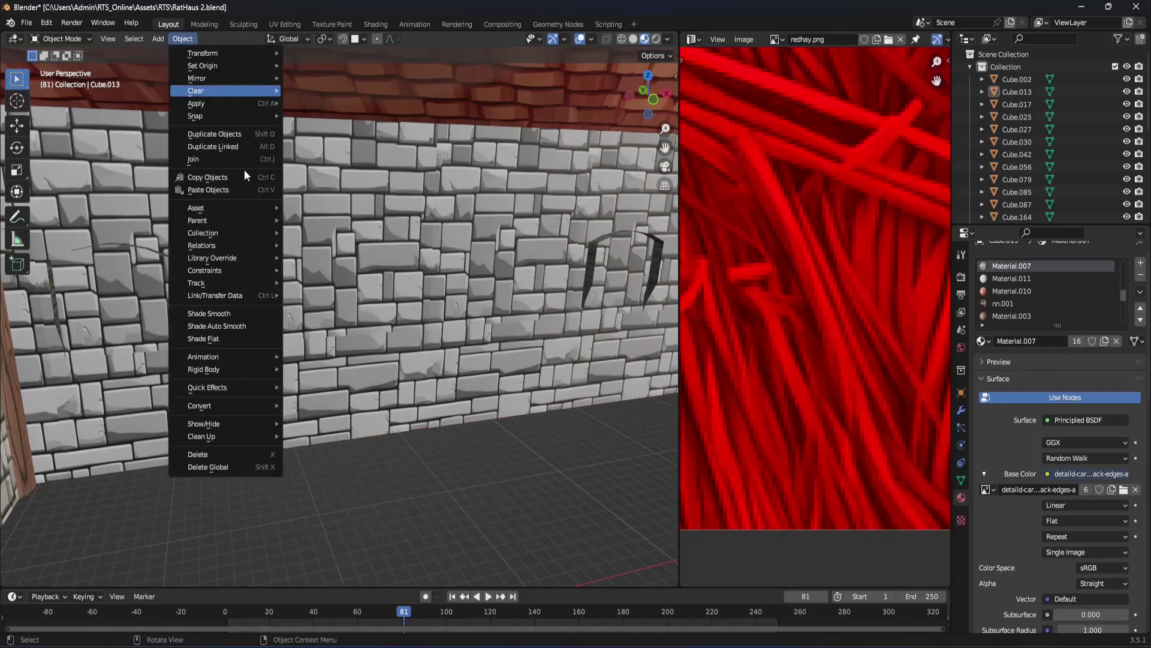
{"action": "mouse_move", "coordinate": [201, 437]}
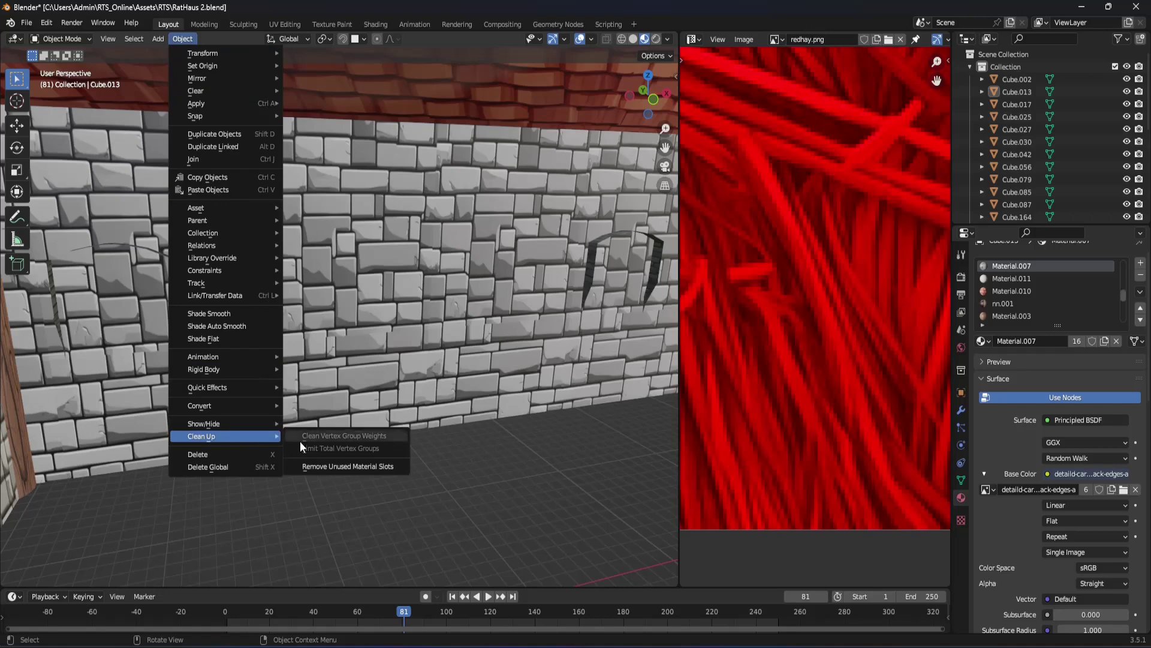
{"action": "left_click", "coordinate": [327, 465]}
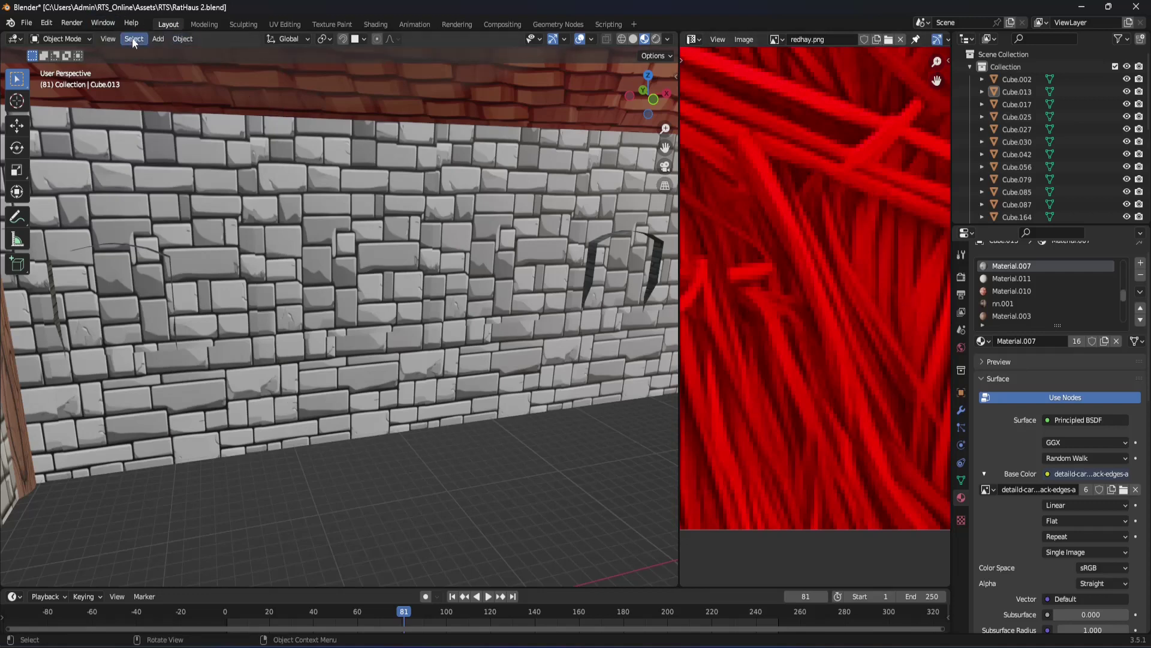
{"action": "left_click", "coordinate": [179, 39]}
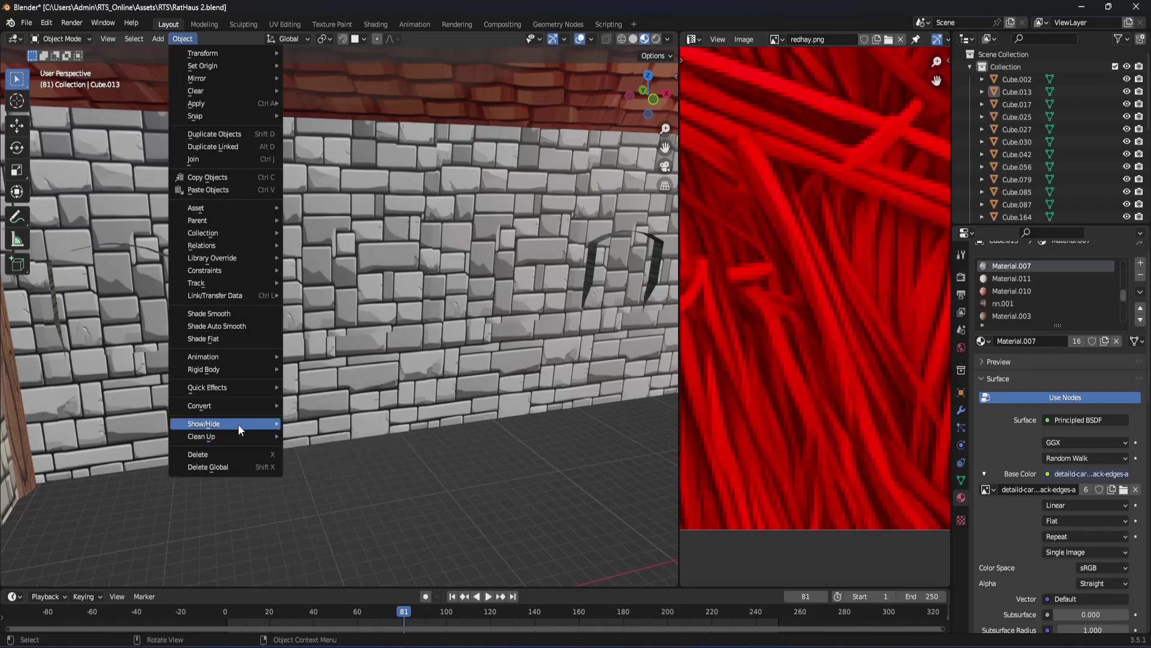
Step: Return to Edit Mode on Cube.013 and bring up the mesh clean-up options
{"action": "key", "text": "Tab"}
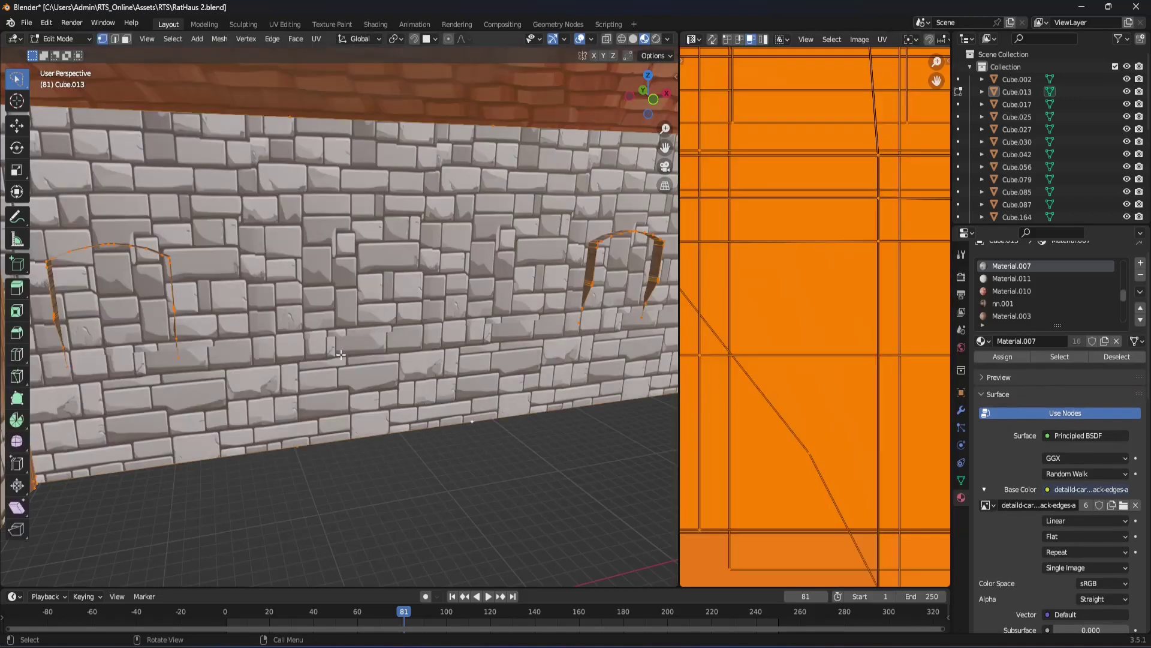
{"action": "left_click", "coordinate": [173, 40]}
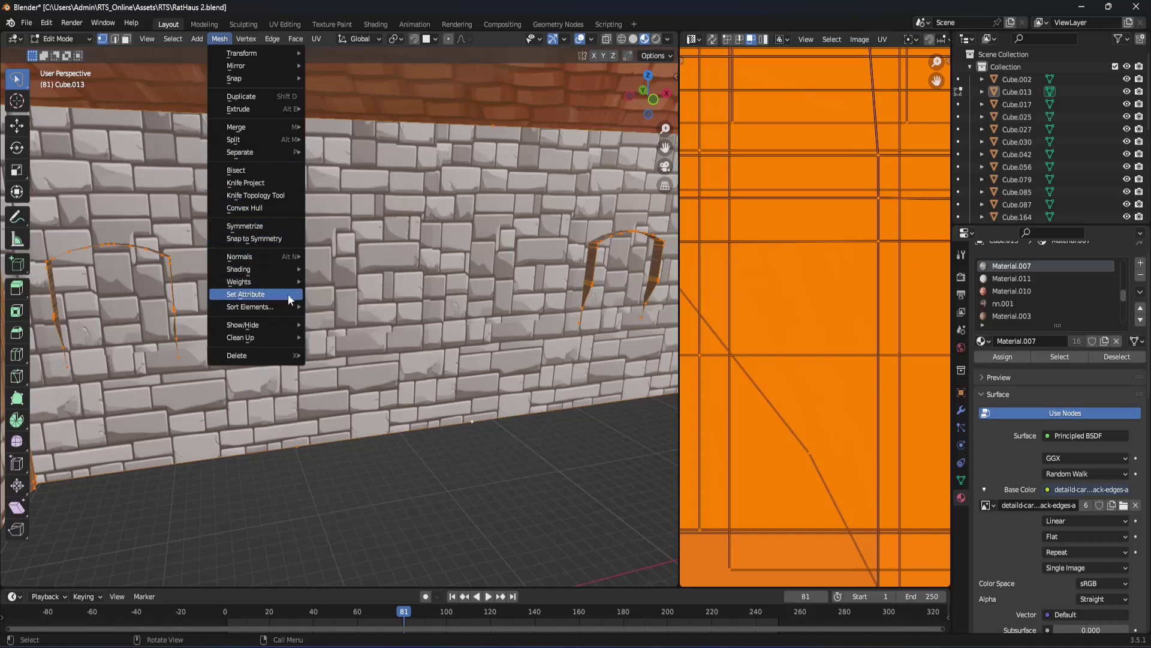
{"action": "mouse_move", "coordinate": [241, 338]}
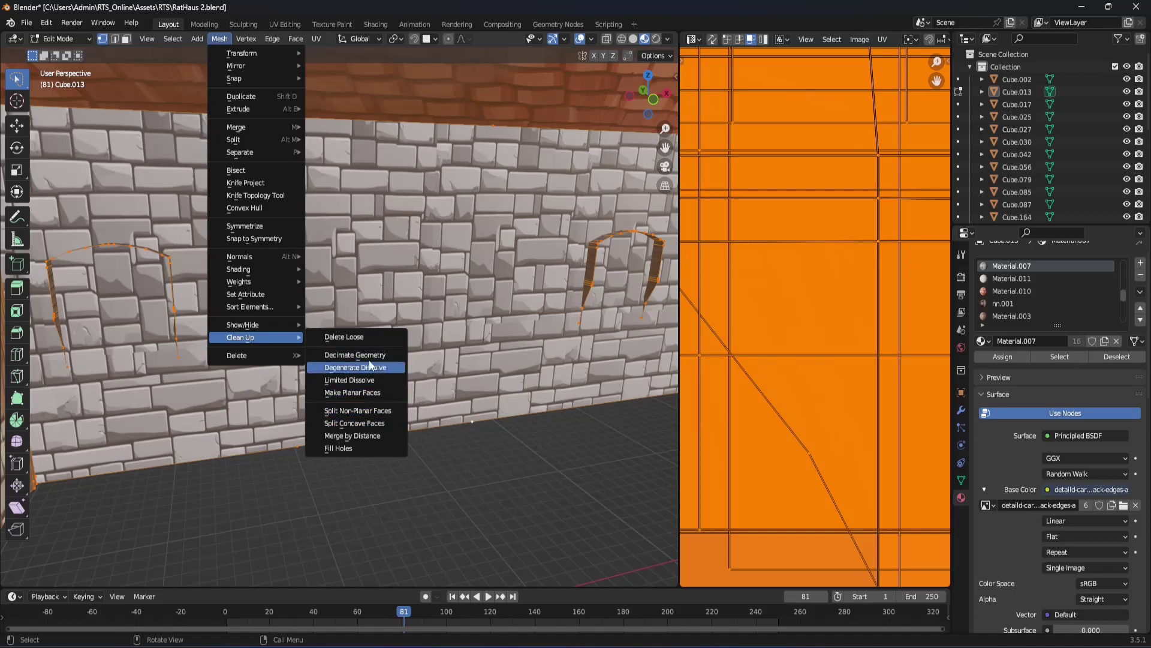
Step: Delete loose vertices and edges, then orbit to face the arched stone wall
{"action": "left_click", "coordinate": [380, 340]}
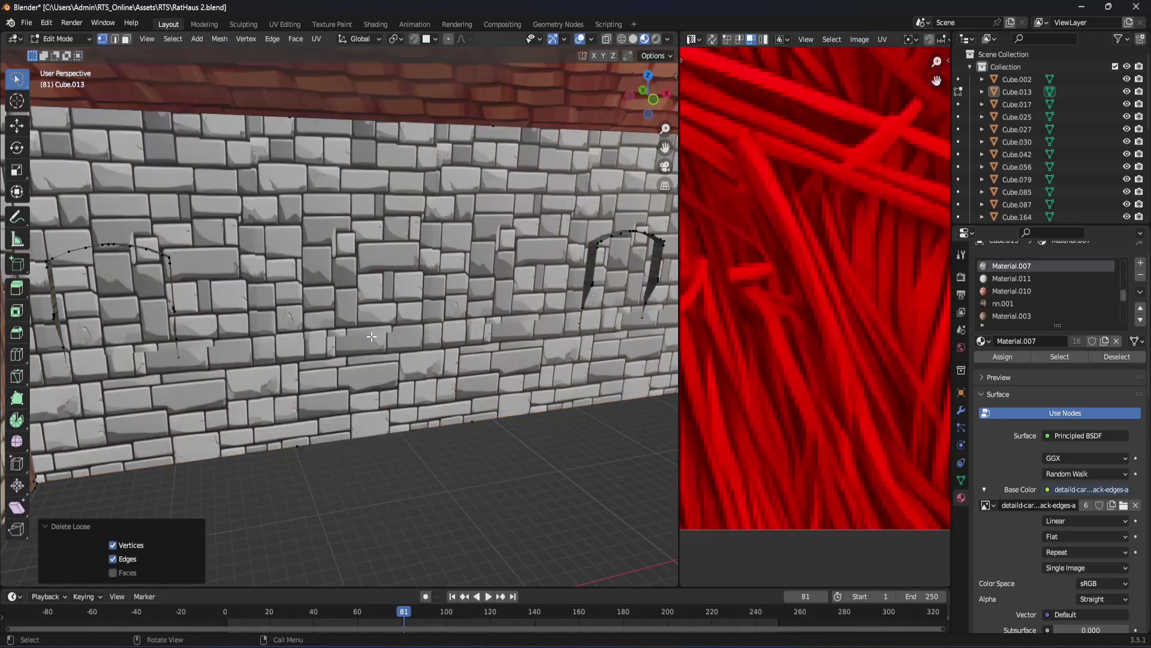
{"action": "middle_click_drag", "start_coordinate": [414, 394], "coordinate": [382, 175]}
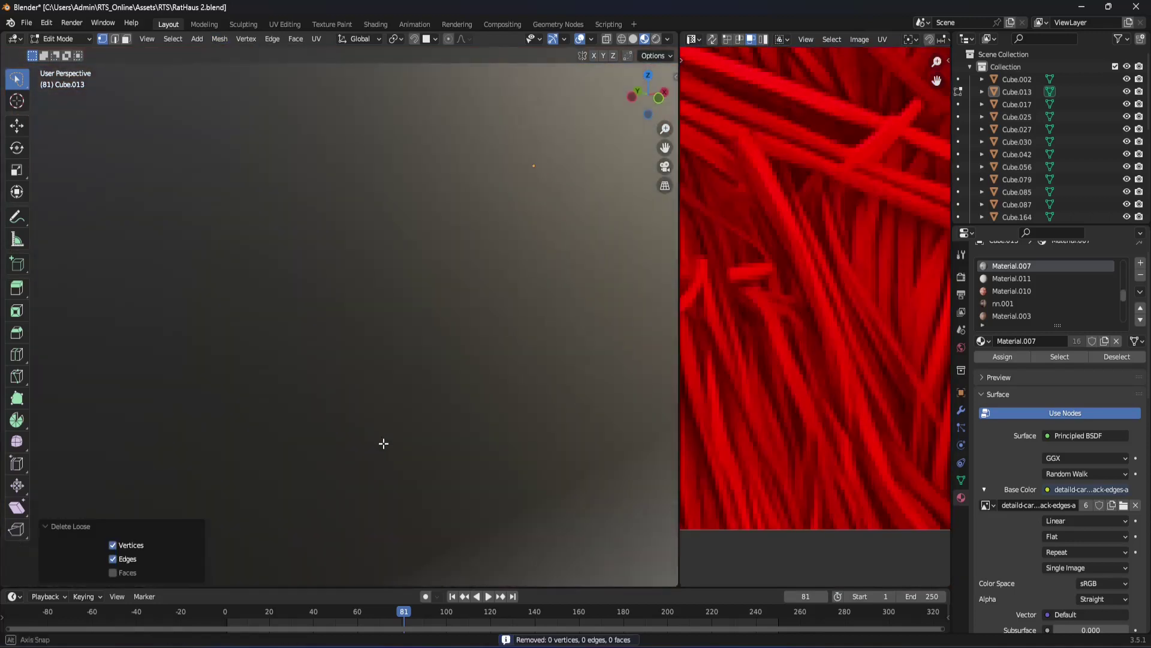
{"action": "scroll", "coordinate": [654, 377], "scroll_direction": "up", "scroll_amount": 1}
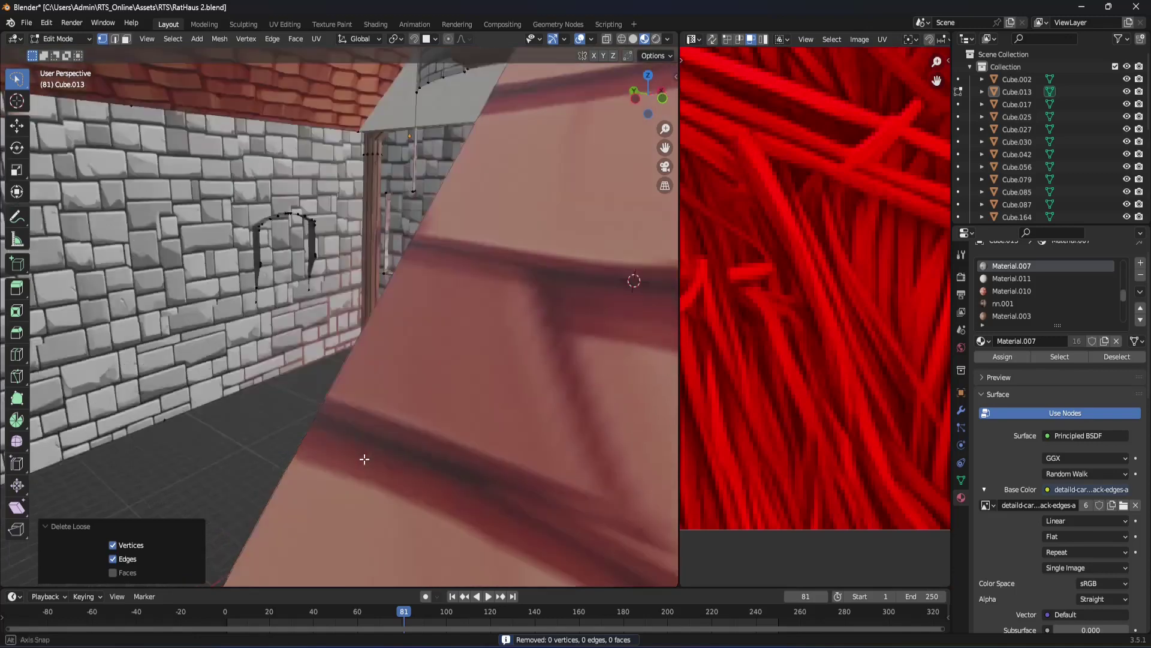
{"action": "middle_click_drag", "start_coordinate": [518, 425], "coordinate": [238, 349]}
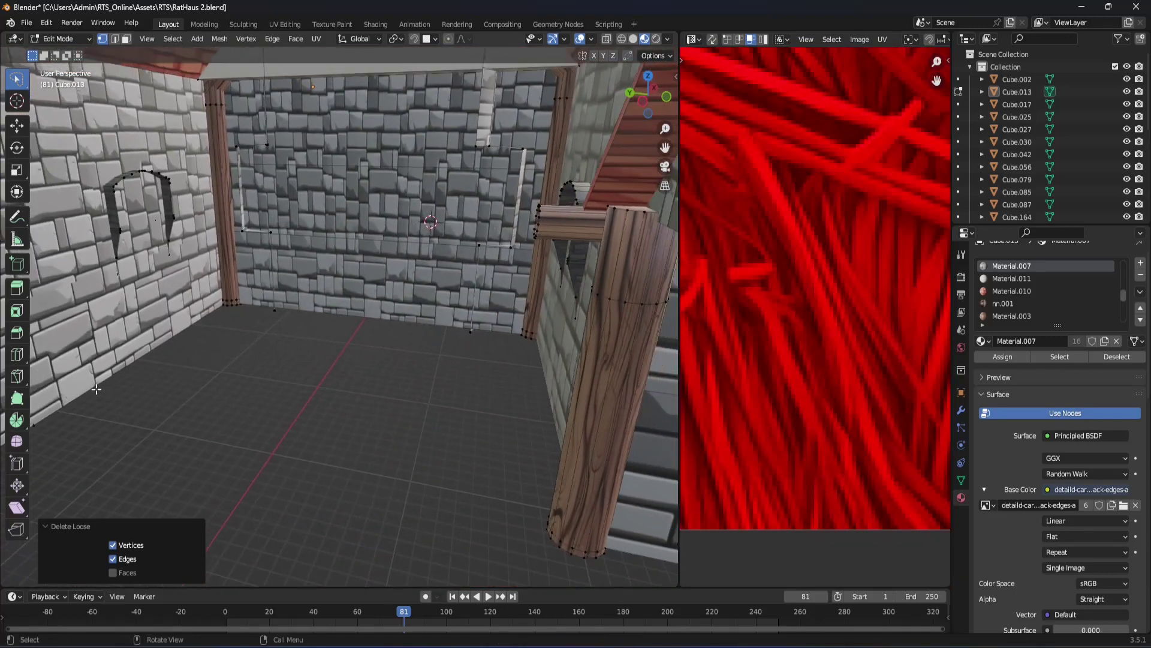
{"action": "middle_click_drag", "start_coordinate": [96, 389], "coordinate": [73, 365]}
{"action": "left_click", "coordinate": [135, 376]}
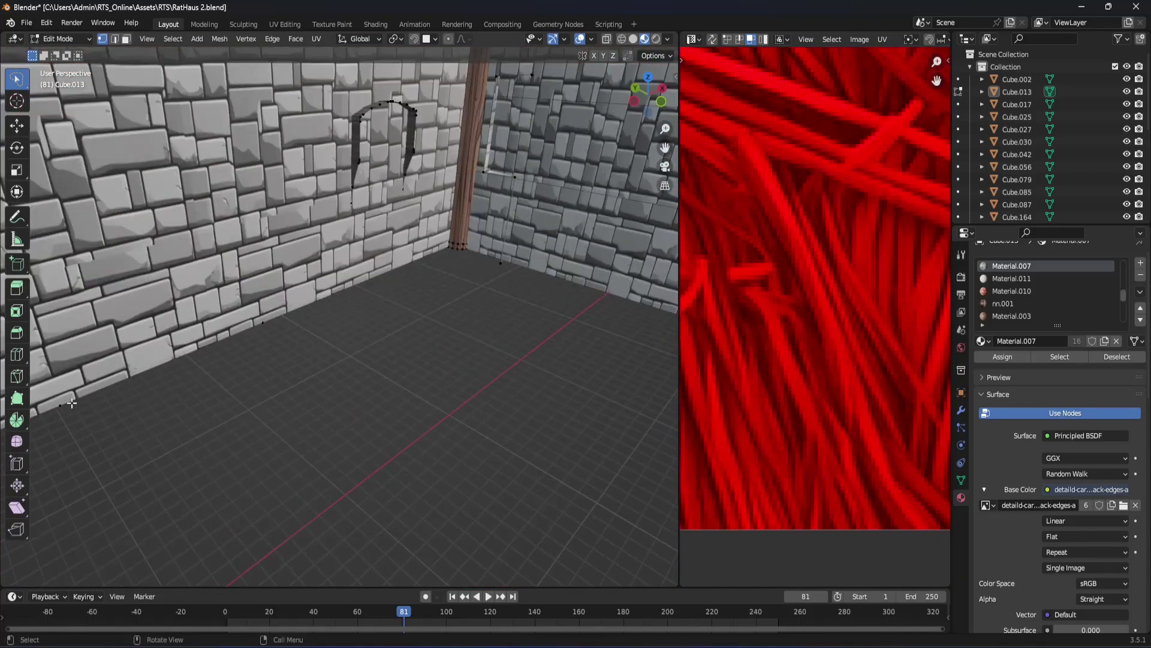
{"action": "middle_click_drag", "start_coordinate": [60, 406], "coordinate": [107, 381]}
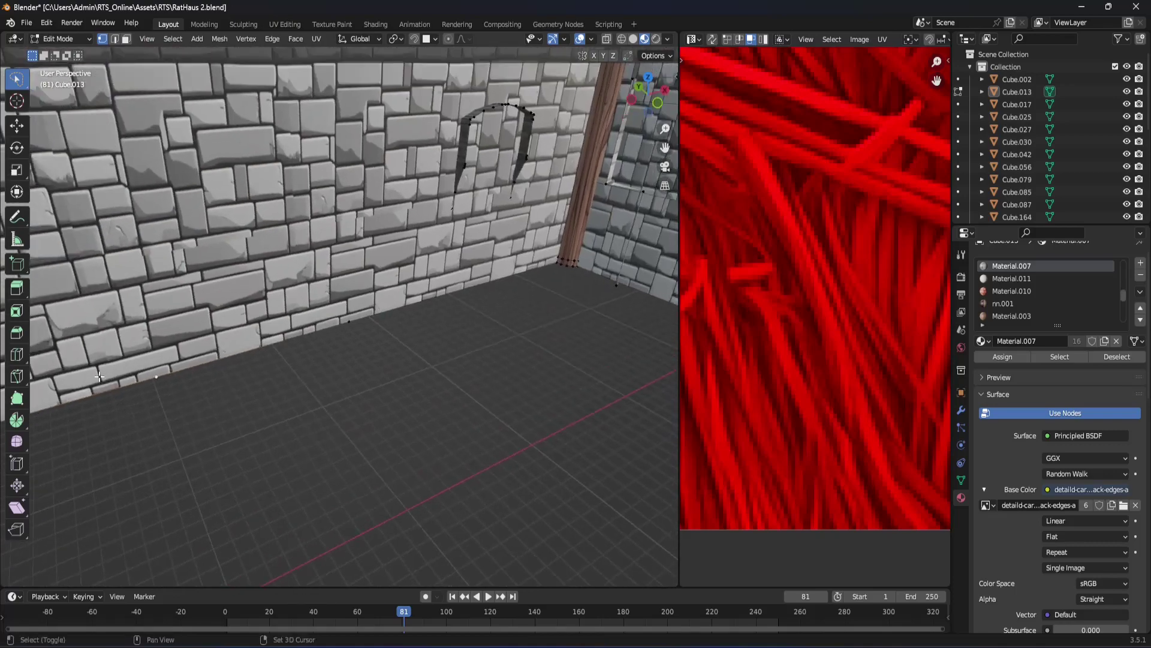
Step: Select all wall geometry so every UV island shows, viewing the wall corner
{"action": "scroll", "coordinate": [106, 381], "scroll_direction": "up", "scroll_amount": 2}
{"action": "scroll", "coordinate": [255, 405], "scroll_direction": "up", "scroll_amount": 2}
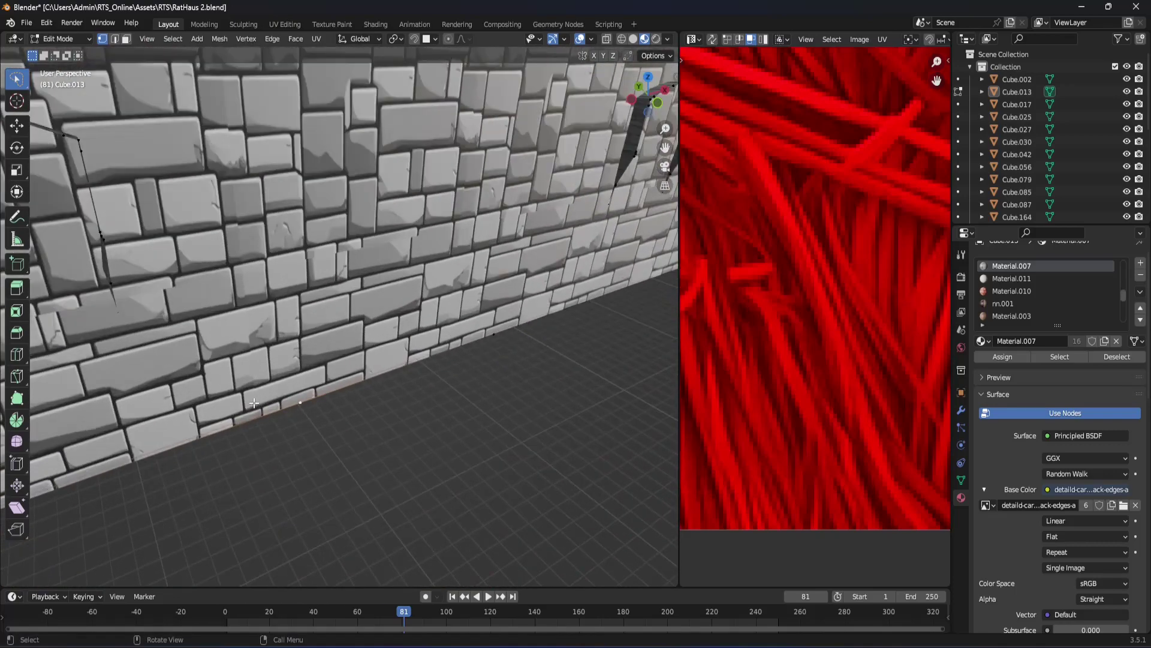
{"action": "scroll", "coordinate": [288, 397], "scroll_direction": "up", "scroll_amount": 3}
{"action": "scroll", "coordinate": [315, 385], "scroll_direction": "up", "scroll_amount": 3}
{"action": "scroll", "coordinate": [315, 386], "scroll_direction": "down", "scroll_amount": 3}
{"action": "scroll", "coordinate": [468, 175], "scroll_direction": "down", "scroll_amount": 4}
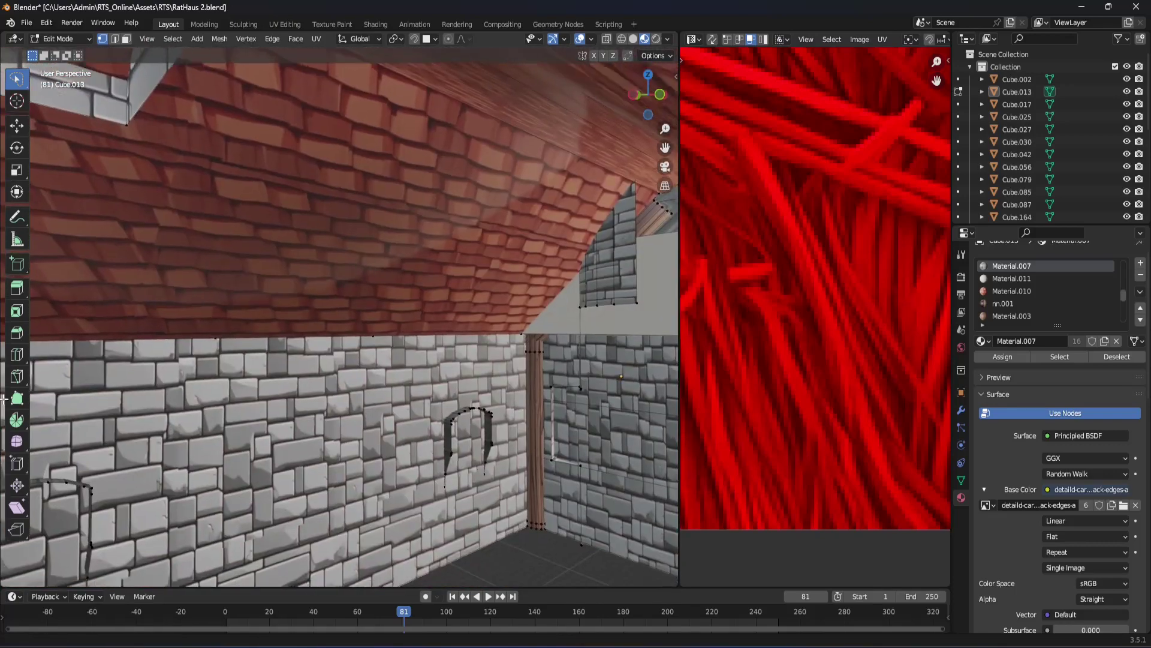
{"action": "mouse_move", "coordinate": [304, 460]}
{"action": "middle_mouse_down"}
{"action": "mouse_move", "coordinate": [437, 254]}
{"action": "mouse_move", "coordinate": [427, 288]}
{"action": "middle_mouse_up"}
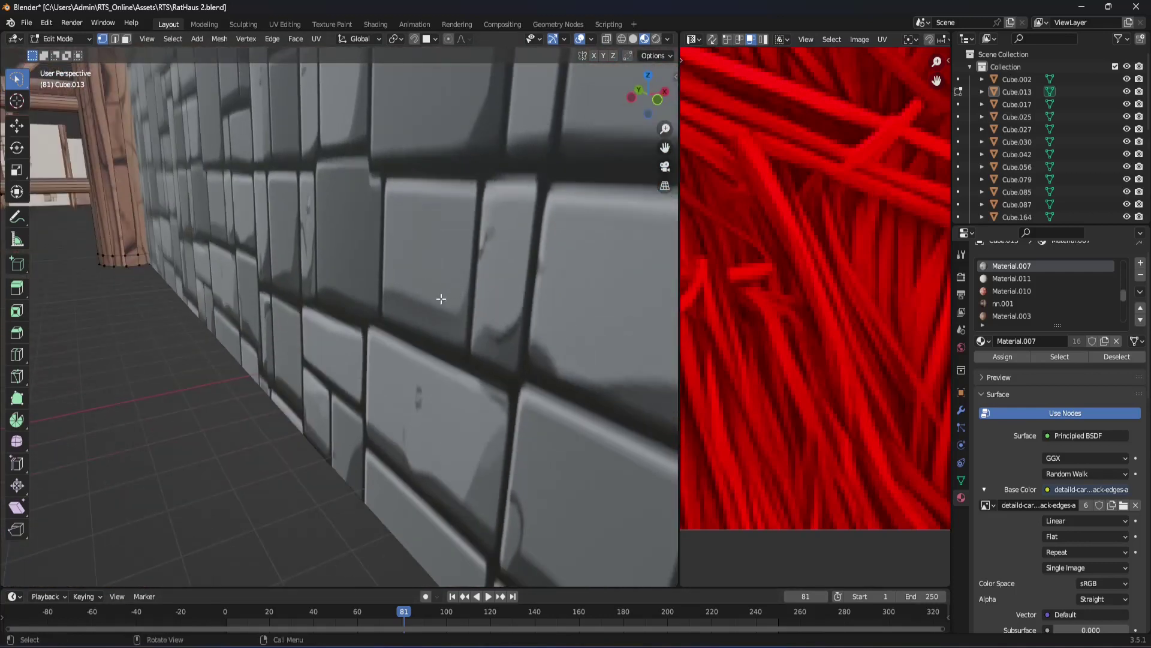
{"action": "scroll", "coordinate": [441, 298], "scroll_direction": "down", "scroll_amount": 5}
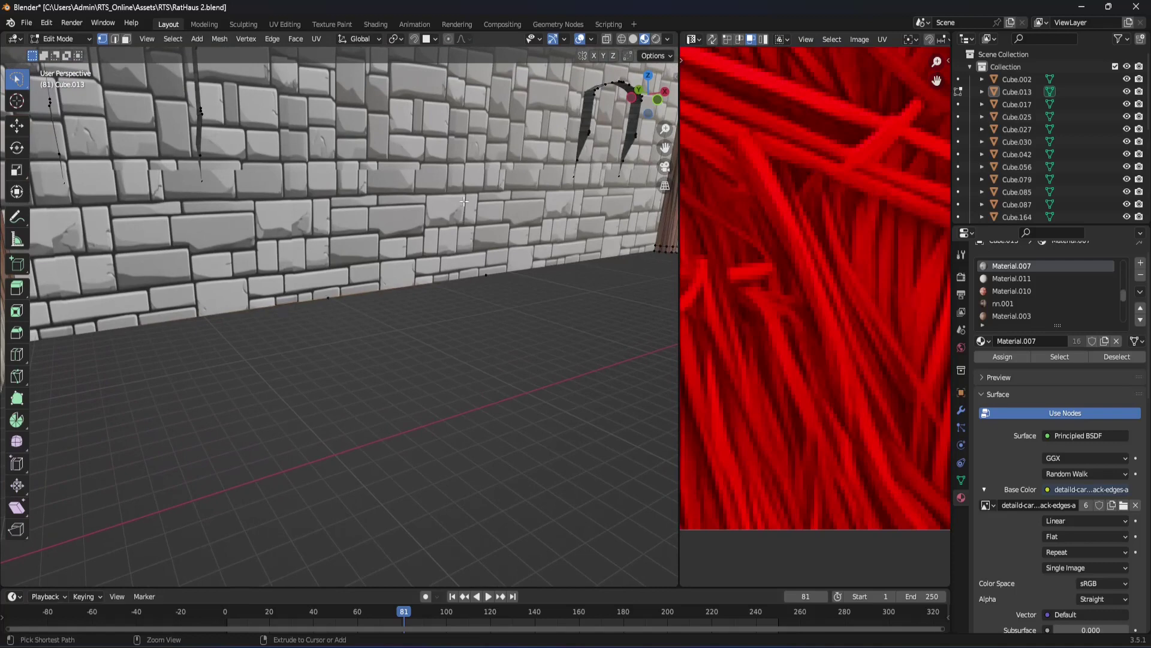
{"action": "key", "text": "a"}
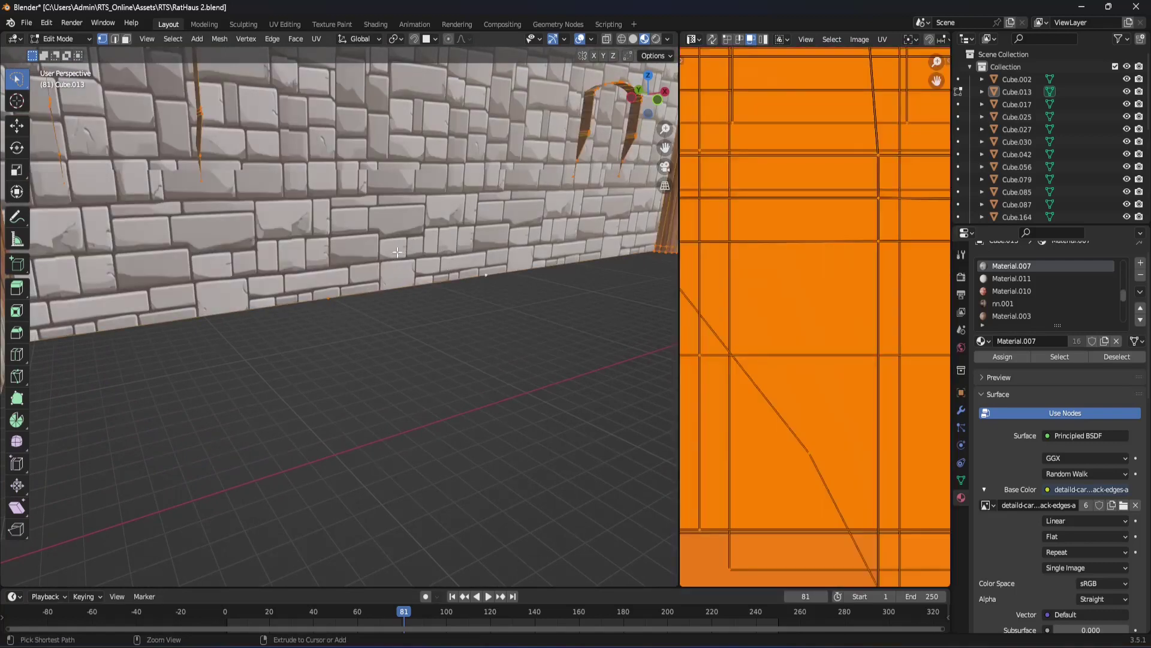
{"action": "scroll", "coordinate": [378, 271], "scroll_direction": "up", "scroll_amount": 5}
{"action": "scroll", "coordinate": [396, 288], "scroll_direction": "up", "scroll_amount": 2}
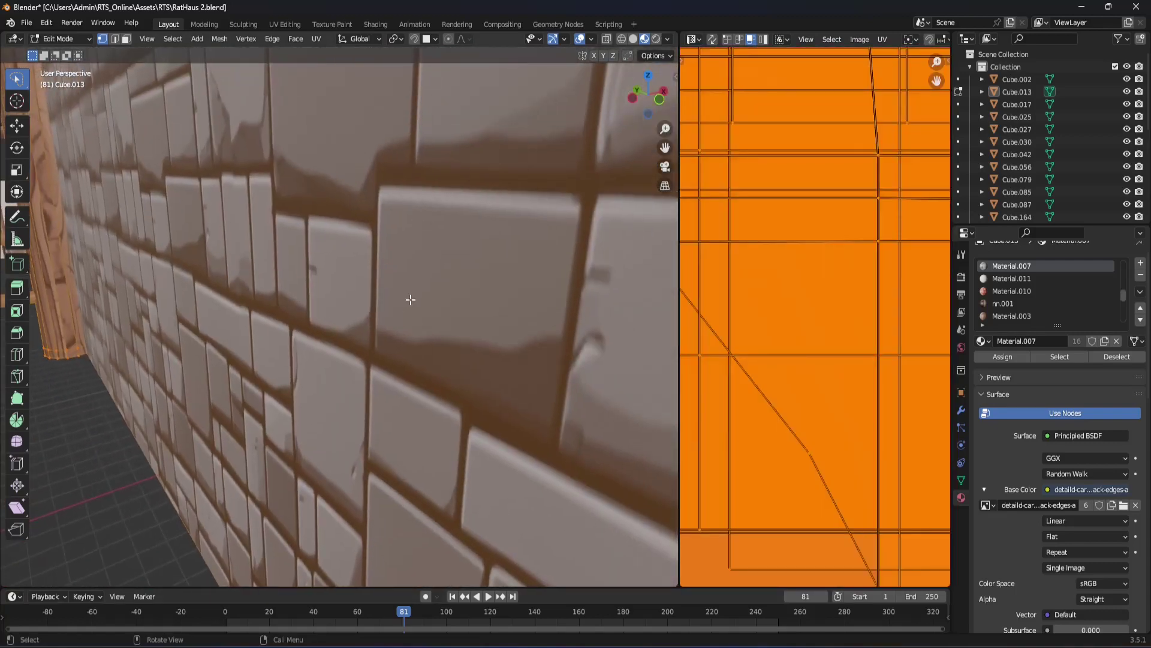
{"action": "scroll", "coordinate": [482, 273], "scroll_direction": "down", "scroll_amount": 6}
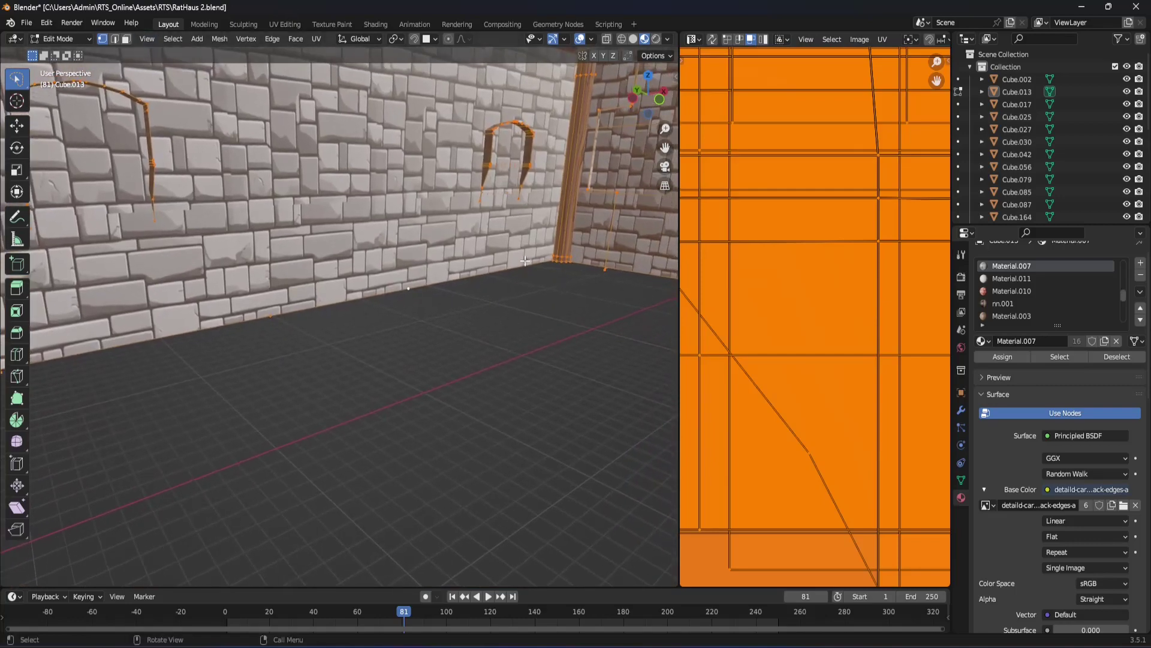
{"action": "mouse_move", "coordinate": [525, 260]}
{"action": "middle_mouse_down"}
{"action": "mouse_move", "coordinate": [416, 313]}
{"action": "mouse_move", "coordinate": [480, 346]}
{"action": "mouse_move", "coordinate": [526, 581]}
{"action": "middle_mouse_up"}
{"action": "scroll", "coordinate": [442, 334], "scroll_direction": "up", "scroll_amount": 4}
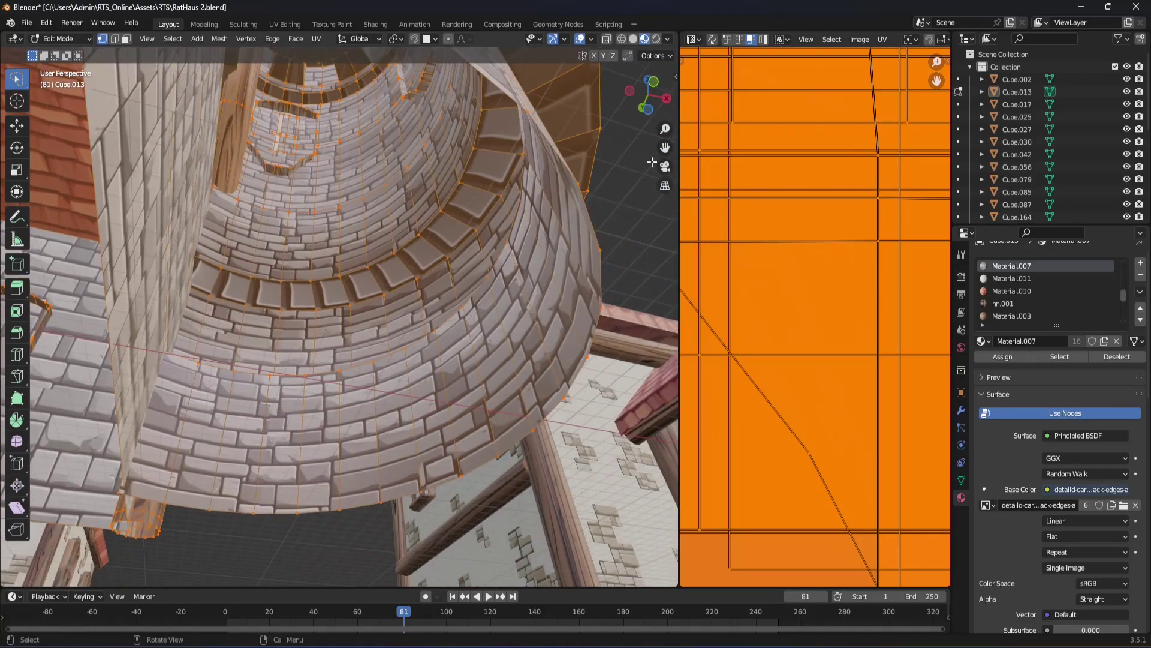
Step: Orbit and zoom toward the tower's arched brickwork
{"action": "mouse_move", "coordinate": [653, 163]}
{"action": "middle_mouse_down"}
{"action": "mouse_move", "coordinate": [509, 282]}
{"action": "mouse_move", "coordinate": [586, 80]}
{"action": "mouse_move", "coordinate": [382, 307]}
{"action": "mouse_move", "coordinate": [351, 201]}
{"action": "middle_mouse_up"}
{"action": "scroll", "coordinate": [510, 282], "scroll_direction": "up", "scroll_amount": 3}
{"action": "scroll", "coordinate": [498, 288], "scroll_direction": "down", "scroll_amount": 3}
{"action": "scroll", "coordinate": [491, 291], "scroll_direction": "up", "scroll_amount": 3}
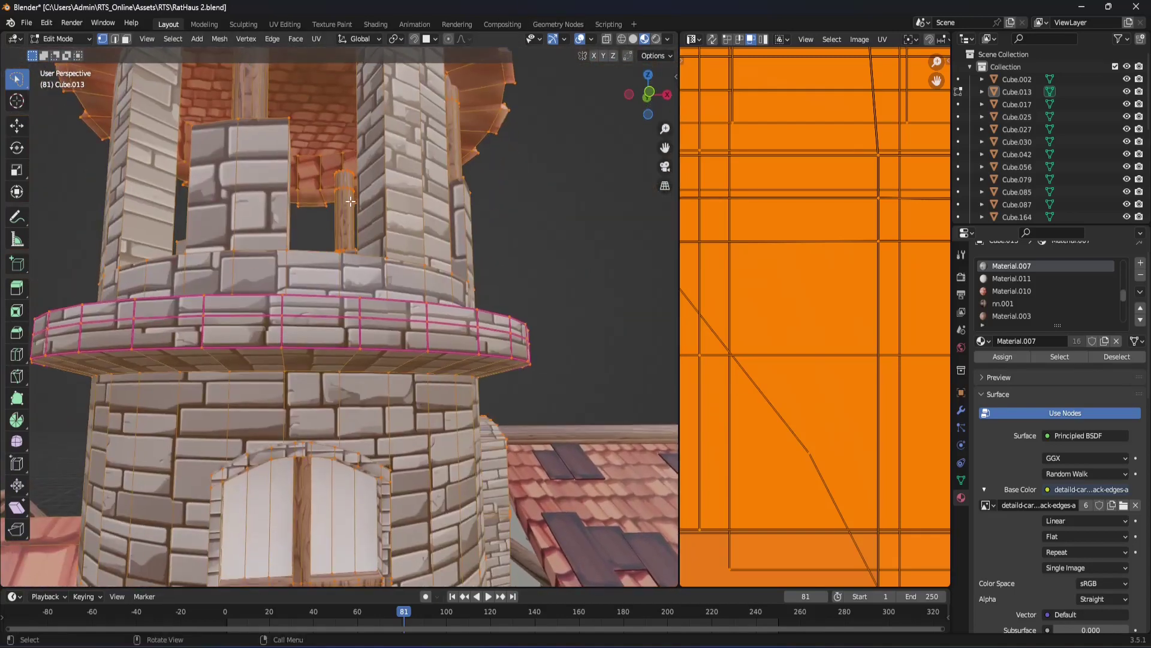
{"action": "scroll", "coordinate": [351, 202], "scroll_direction": "up", "scroll_amount": 3}
{"action": "scroll", "coordinate": [345, 213], "scroll_direction": "up", "scroll_amount": 3}
{"action": "scroll", "coordinate": [336, 228], "scroll_direction": "up", "scroll_amount": 3}
{"action": "scroll", "coordinate": [326, 247], "scroll_direction": "up", "scroll_amount": 2}
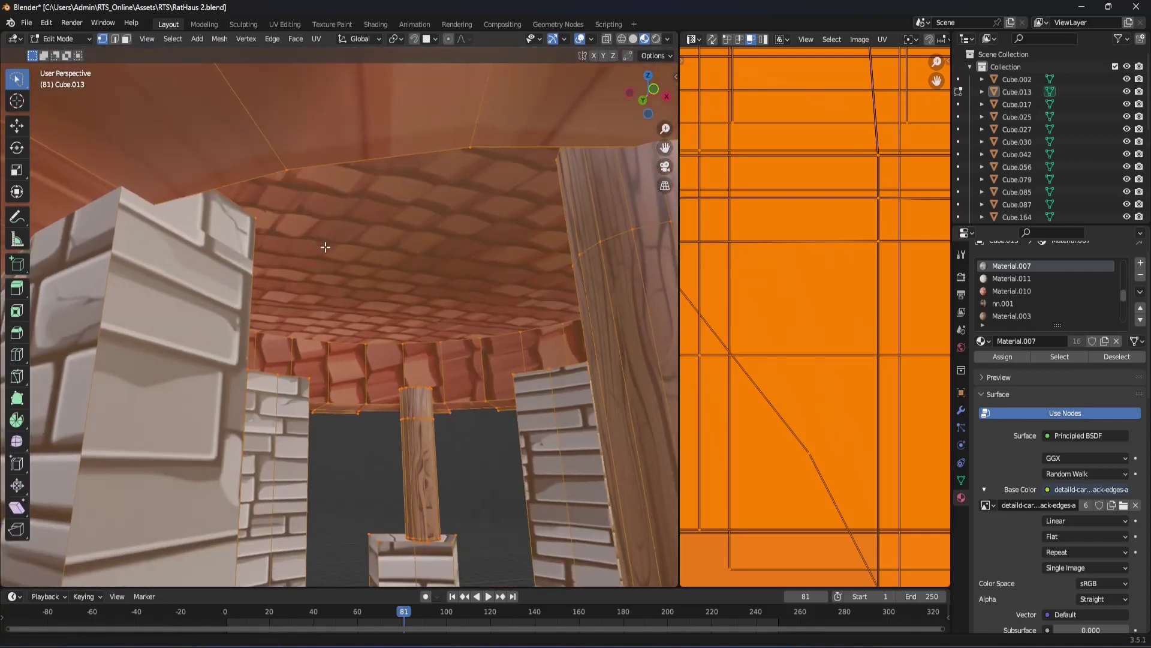
Step: Deselect all, switch to face mode and select a roof underside face using Material.009
{"action": "key", "text": "alt+a"}
{"action": "key", "text": "3"}
{"action": "left_click", "coordinate": [391, 268]}
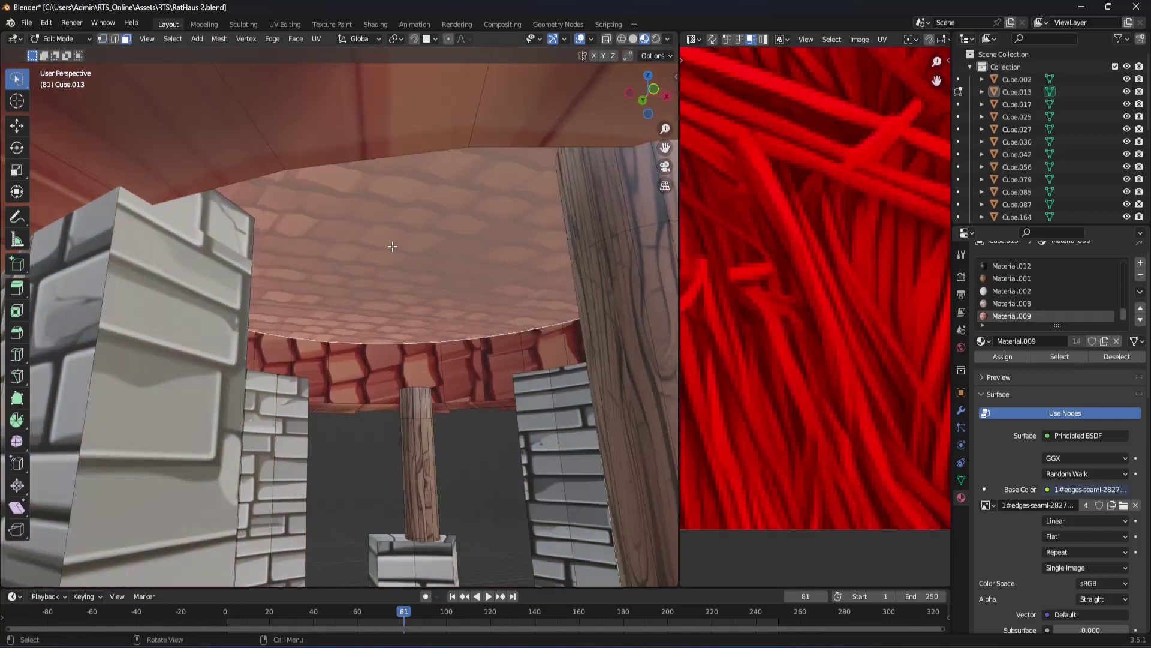
{"action": "scroll", "coordinate": [391, 268], "scroll_direction": "down", "scroll_amount": 5}
{"action": "mouse_move", "coordinate": [391, 268]}
{"action": "middle_mouse_down"}
{"action": "mouse_move", "coordinate": [391, 407]}
{"action": "mouse_move", "coordinate": [466, 294]}
{"action": "middle_mouse_up"}
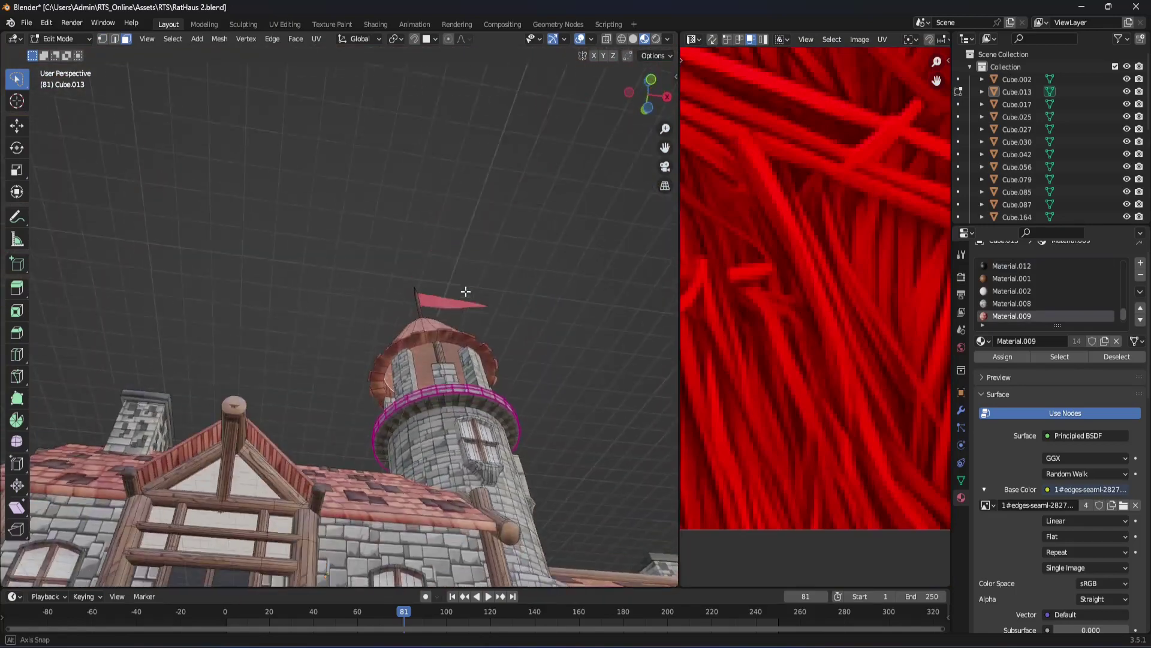
Step: Delete the stray face under the tower roof using X > Faces
{"action": "scroll", "coordinate": [534, 394], "scroll_direction": "up", "scroll_amount": 2}
{"action": "scroll", "coordinate": [427, 363], "scroll_direction": "up", "scroll_amount": 4}
{"action": "middle_click_drag", "start_coordinate": [428, 363], "coordinate": [495, 427], "text": "shift"}
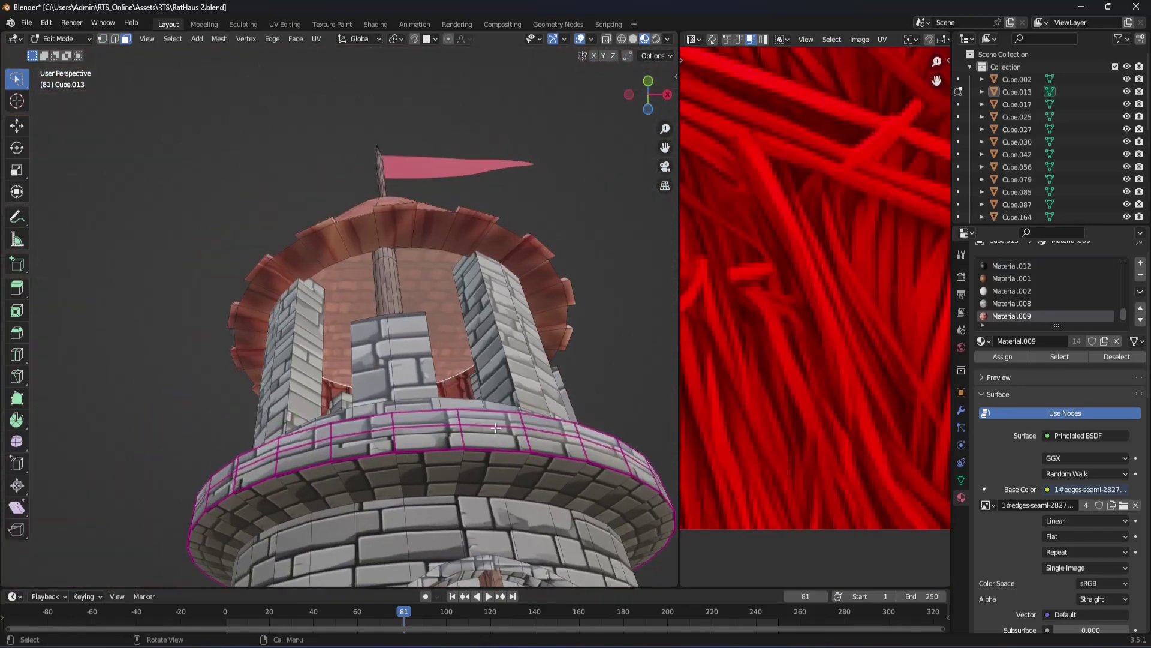
{"action": "scroll", "coordinate": [465, 403], "scroll_direction": "down", "scroll_amount": 2}
{"action": "scroll", "coordinate": [466, 414], "scroll_direction": "down", "scroll_amount": 4}
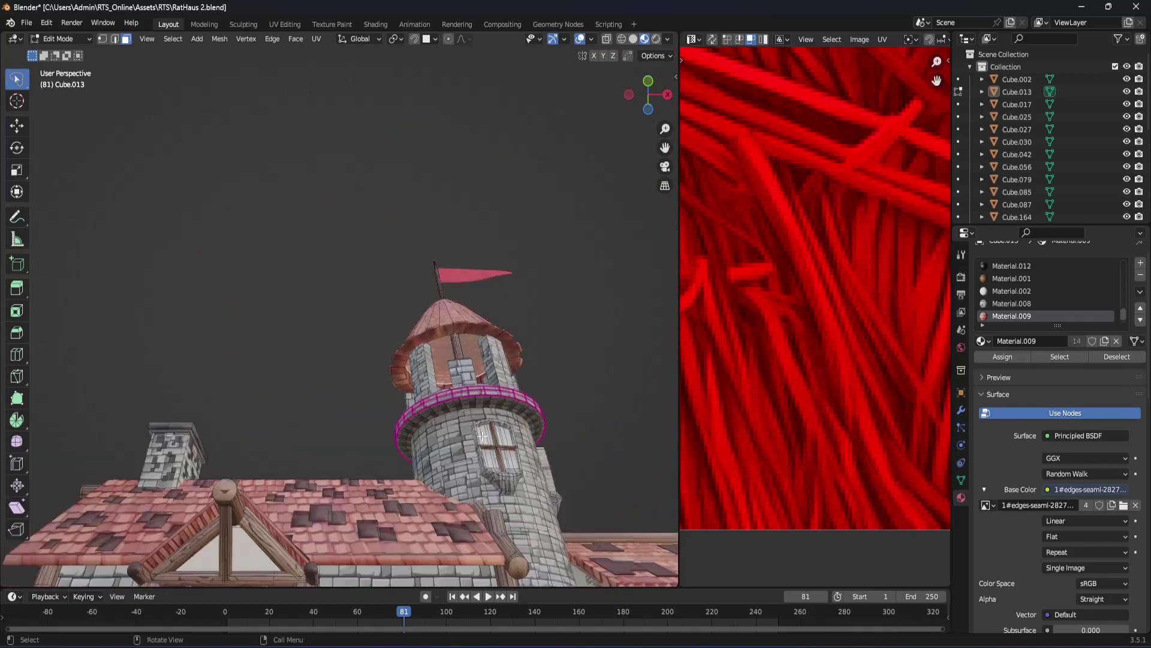
{"action": "mouse_move", "coordinate": [466, 427]}
{"action": "middle_mouse_down", "text": "shift"}
{"action": "mouse_move", "coordinate": [468, 380]}
{"action": "mouse_move", "coordinate": [477, 394]}
{"action": "middle_mouse_up", "text": "shift"}
{"action": "scroll", "coordinate": [468, 380], "scroll_direction": "up", "scroll_amount": 1}
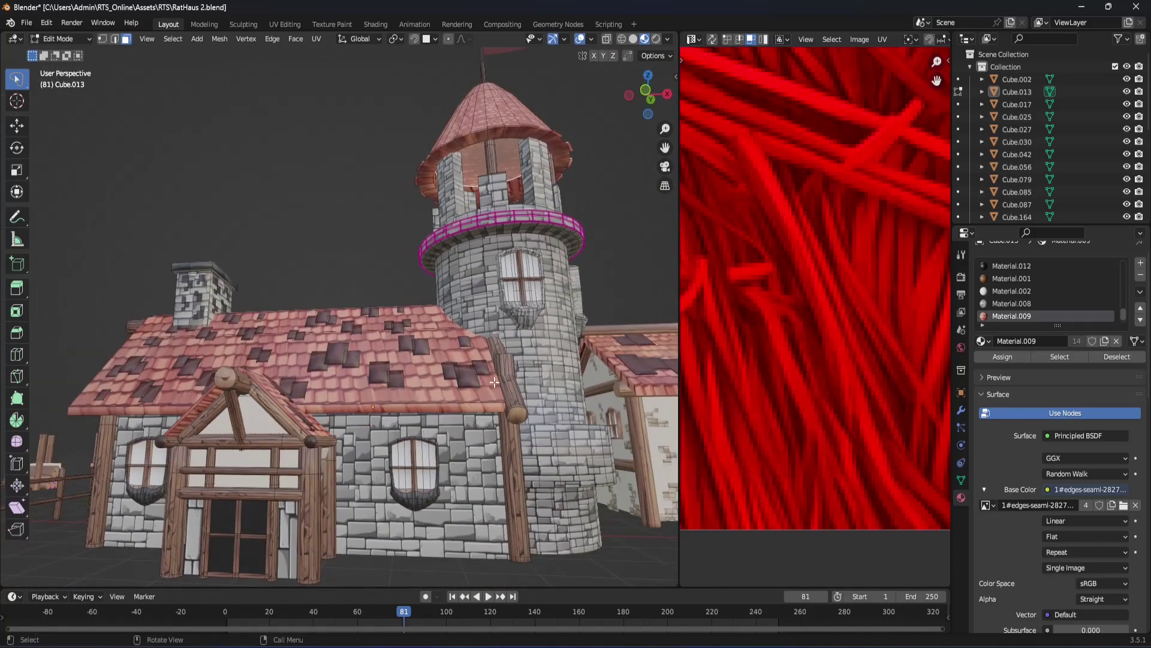
{"action": "middle_click_drag", "start_coordinate": [501, 313], "coordinate": [507, 303]}
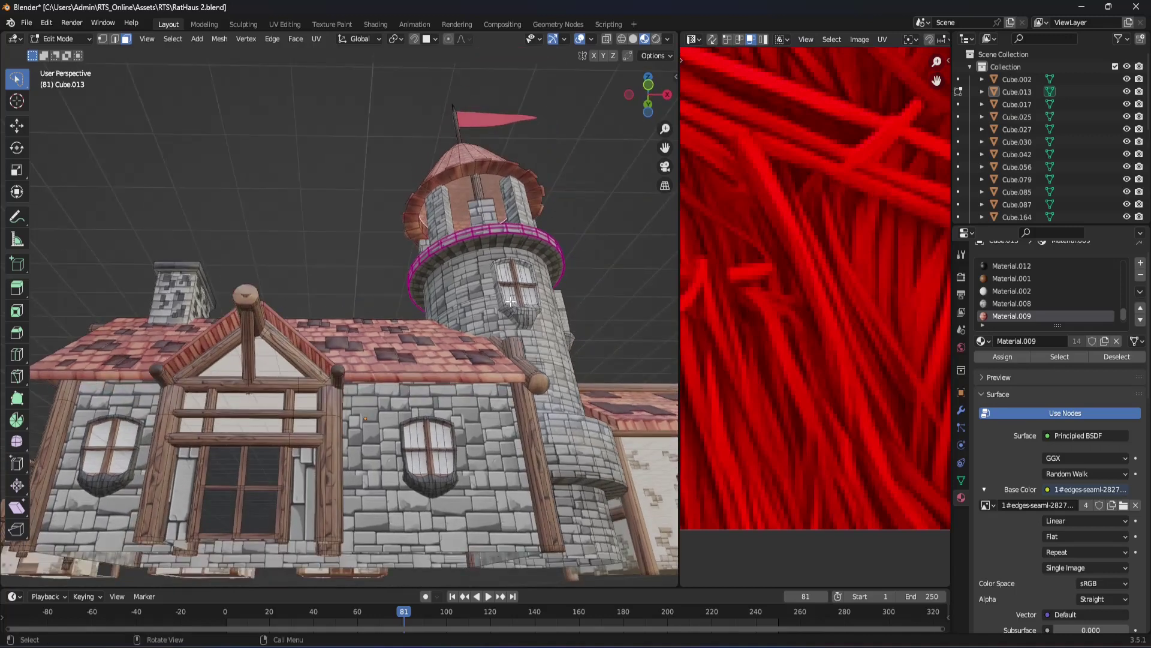
{"action": "scroll", "coordinate": [521, 309], "scroll_direction": "up", "scroll_amount": 2}
{"action": "scroll", "coordinate": [511, 290], "scroll_direction": "down", "scroll_amount": 2}
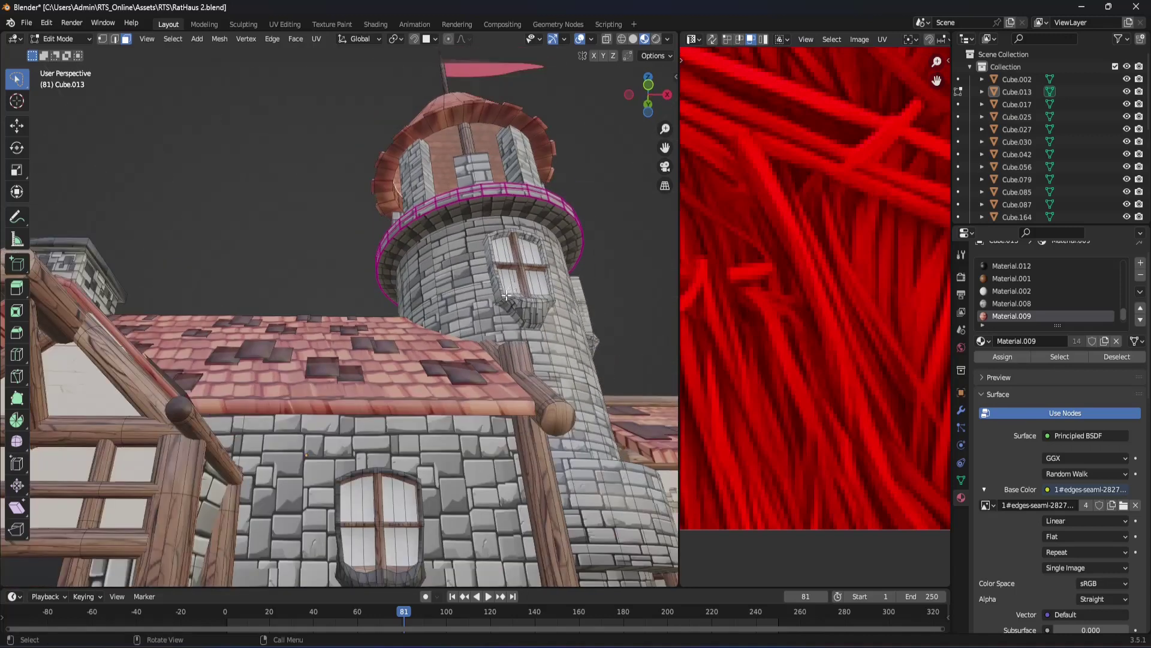
{"action": "scroll", "coordinate": [506, 295], "scroll_direction": "down", "scroll_amount": 2}
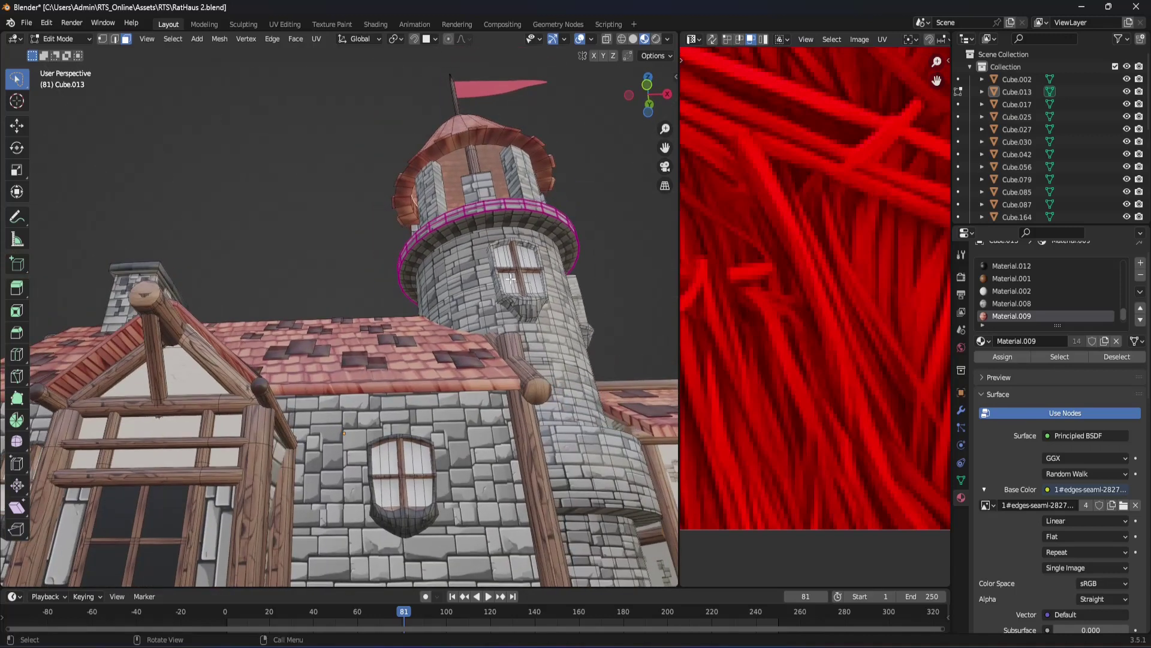
{"action": "key", "text": "x"}
{"action": "left_click", "coordinate": [511, 281]}
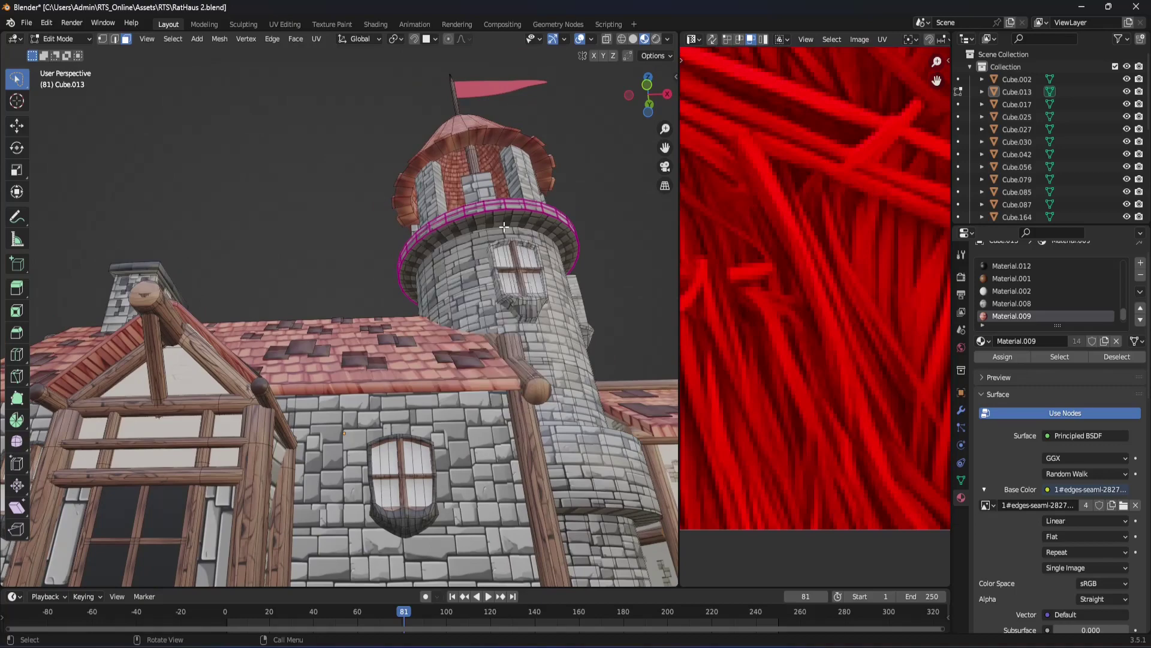
Step: Orbit from the tower past the railing out to an overview of the houses
{"action": "mouse_move", "coordinate": [510, 282]}
{"action": "middle_mouse_down"}
{"action": "mouse_move", "coordinate": [525, 286]}
{"action": "mouse_move", "coordinate": [439, 288]}
{"action": "mouse_move", "coordinate": [454, 355]}
{"action": "mouse_move", "coordinate": [574, 433]}
{"action": "mouse_move", "coordinate": [522, 414]}
{"action": "middle_mouse_up"}
{"action": "scroll", "coordinate": [516, 285], "scroll_direction": "up", "scroll_amount": 2}
{"action": "scroll", "coordinate": [531, 286], "scroll_direction": "up", "scroll_amount": 1}
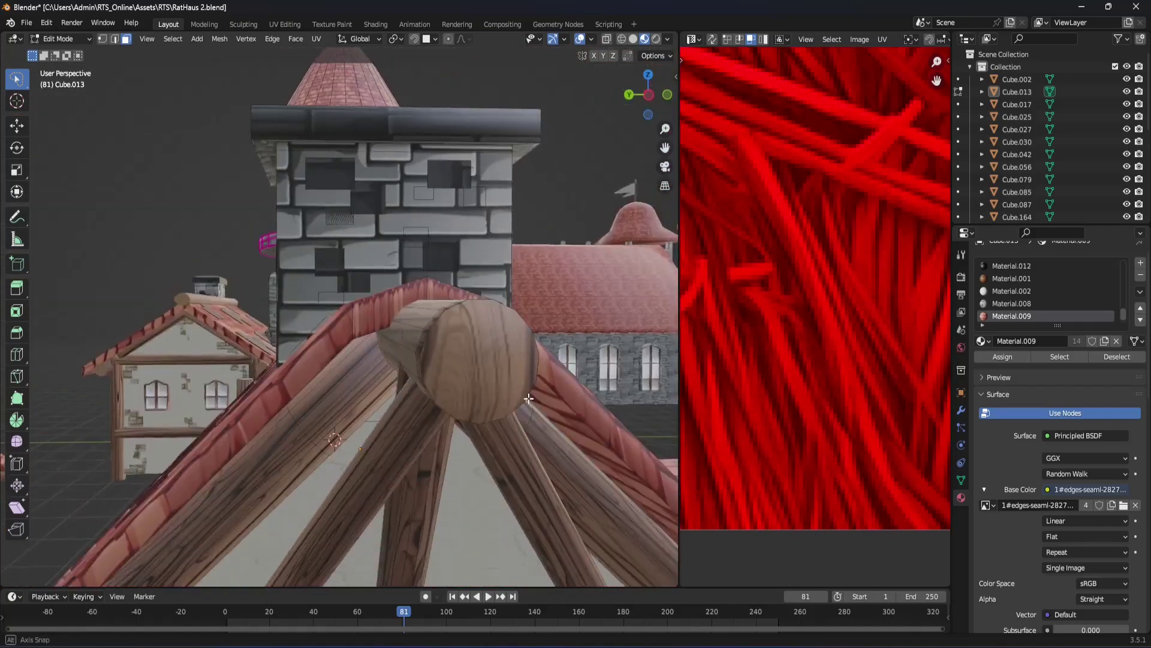
{"action": "scroll", "coordinate": [504, 405], "scroll_direction": "up", "scroll_amount": 3}
{"action": "scroll", "coordinate": [486, 397], "scroll_direction": "up", "scroll_amount": 3}
{"action": "scroll", "coordinate": [468, 401], "scroll_direction": "up", "scroll_amount": 3}
{"action": "scroll", "coordinate": [455, 406], "scroll_direction": "up", "scroll_amount": 2}
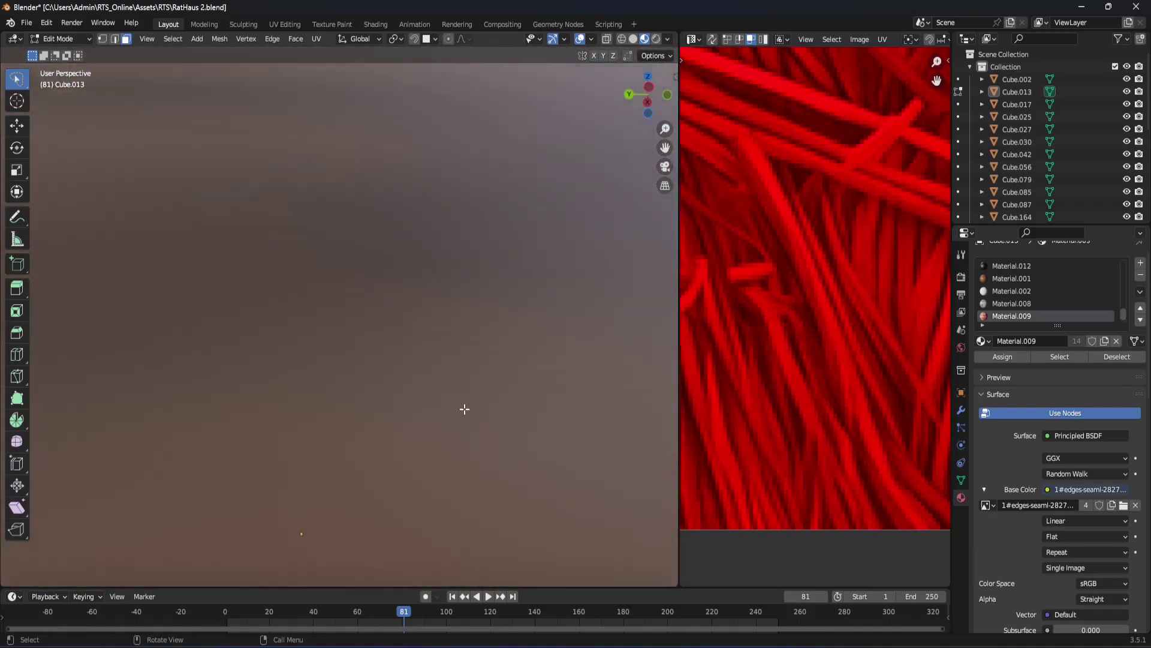
{"action": "scroll", "coordinate": [491, 420], "scroll_direction": "down", "scroll_amount": 4}
{"action": "scroll", "coordinate": [518, 435], "scroll_direction": "down", "scroll_amount": 3}
{"action": "scroll", "coordinate": [516, 433], "scroll_direction": "down", "scroll_amount": 5}
{"action": "scroll", "coordinate": [514, 442], "scroll_direction": "up", "scroll_amount": 5}
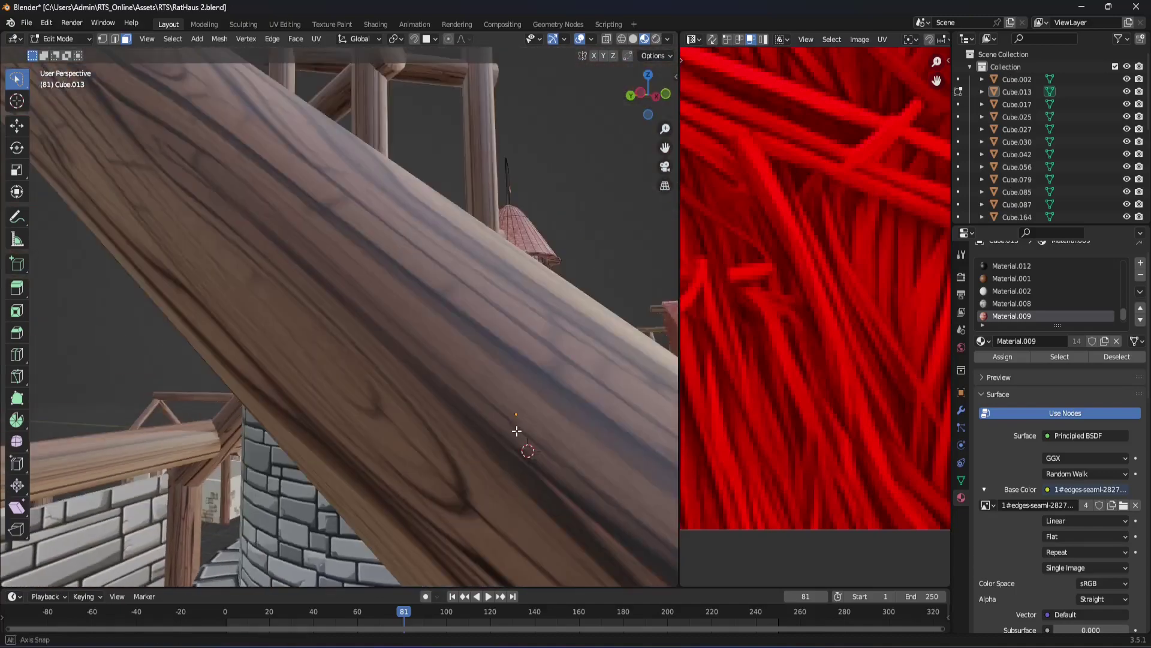
{"action": "mouse_move", "coordinate": [513, 442]}
{"action": "middle_mouse_down"}
{"action": "mouse_move", "coordinate": [585, 424]}
{"action": "mouse_move", "coordinate": [254, 524]}
{"action": "mouse_move", "coordinate": [582, 391]}
{"action": "mouse_move", "coordinate": [360, 372]}
{"action": "middle_mouse_up"}
{"action": "scroll", "coordinate": [515, 420], "scroll_direction": "up", "scroll_amount": 3}
{"action": "scroll", "coordinate": [581, 391], "scroll_direction": "down", "scroll_amount": 4}
{"action": "mouse_move", "coordinate": [507, 395]}
{"action": "middle_mouse_down"}
{"action": "mouse_move", "coordinate": [294, 251]}
{"action": "mouse_move", "coordinate": [372, 294]}
{"action": "middle_mouse_up"}
{"action": "scroll", "coordinate": [420, 336], "scroll_direction": "down", "scroll_amount": 5}
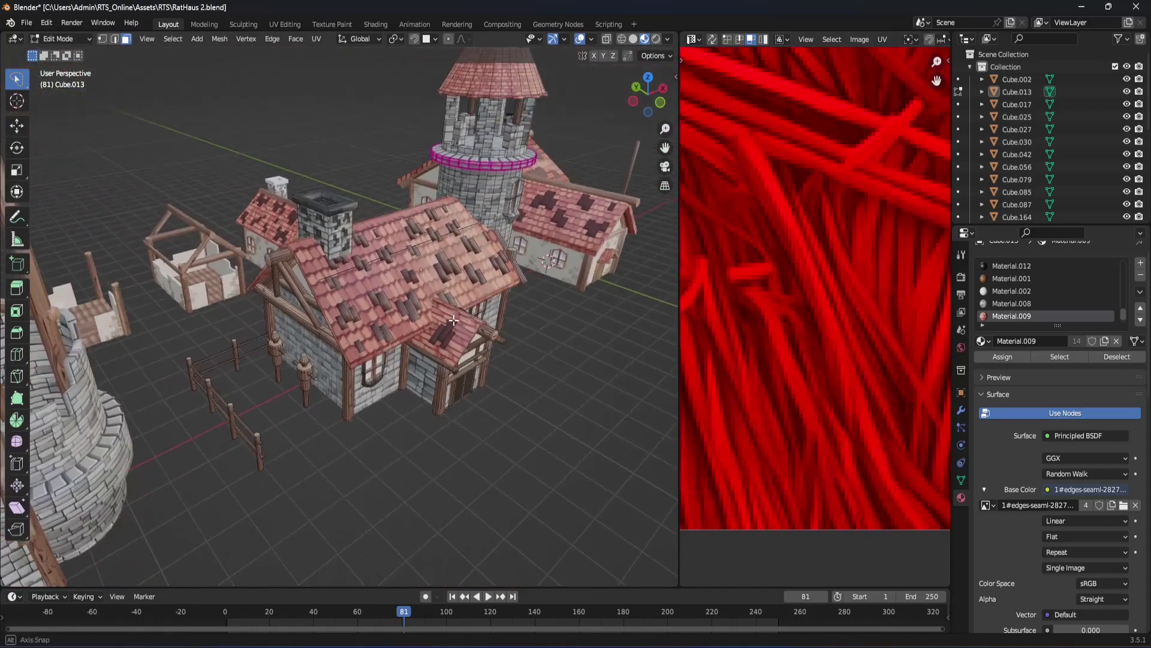
{"action": "scroll", "coordinate": [395, 306], "scroll_direction": "up", "scroll_amount": 4}
{"action": "scroll", "coordinate": [427, 322], "scroll_direction": "up", "scroll_amount": 2}
{"action": "scroll", "coordinate": [428, 322], "scroll_direction": "up", "scroll_amount": 3}
{"action": "scroll", "coordinate": [426, 327], "scroll_direction": "down", "scroll_amount": 2}
Step: Select the chimney face and a roof face to inspect their materials
{"action": "middle_click_drag", "start_coordinate": [426, 327], "coordinate": [414, 343]}
{"action": "scroll", "coordinate": [413, 345], "scroll_direction": "up", "scroll_amount": 1}
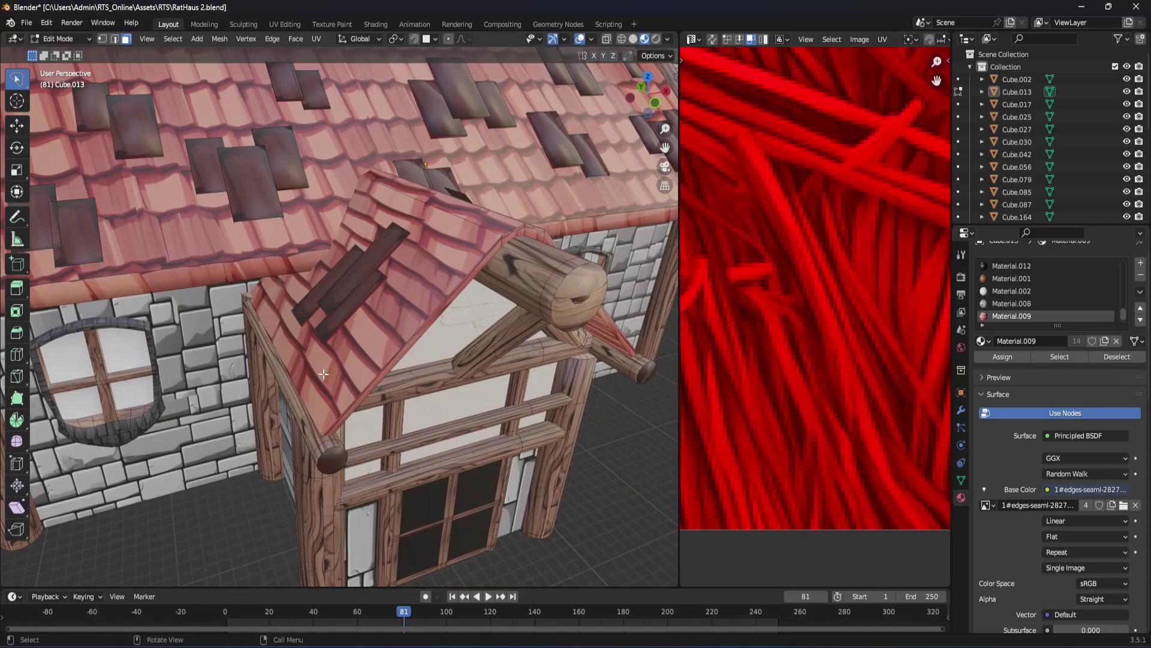
{"action": "mouse_move", "coordinate": [323, 374]}
{"action": "middle_mouse_down"}
{"action": "mouse_move", "coordinate": [461, 418]}
{"action": "mouse_move", "coordinate": [499, 396]}
{"action": "mouse_move", "coordinate": [426, 379]}
{"action": "mouse_move", "coordinate": [394, 402]}
{"action": "mouse_move", "coordinate": [404, 406]}
{"action": "mouse_move", "coordinate": [376, 390]}
{"action": "mouse_move", "coordinate": [361, 411]}
{"action": "middle_mouse_up"}
{"action": "middle_click_drag", "start_coordinate": [405, 362], "coordinate": [358, 378]}
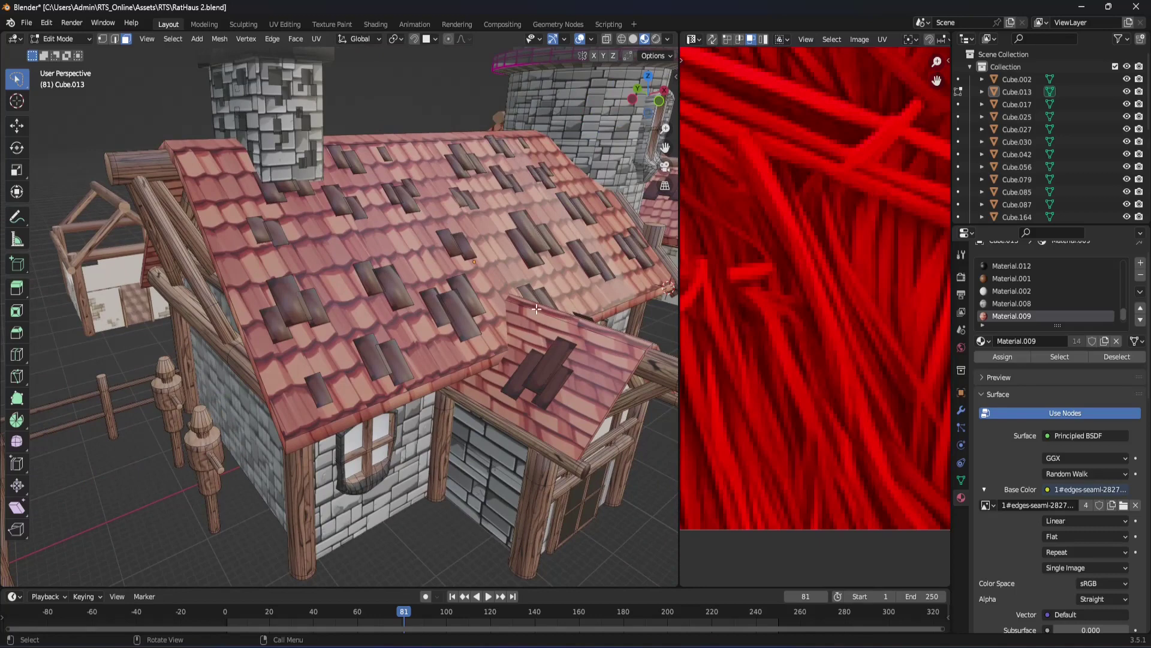
{"action": "middle_click_drag", "start_coordinate": [536, 309], "coordinate": [491, 376]}
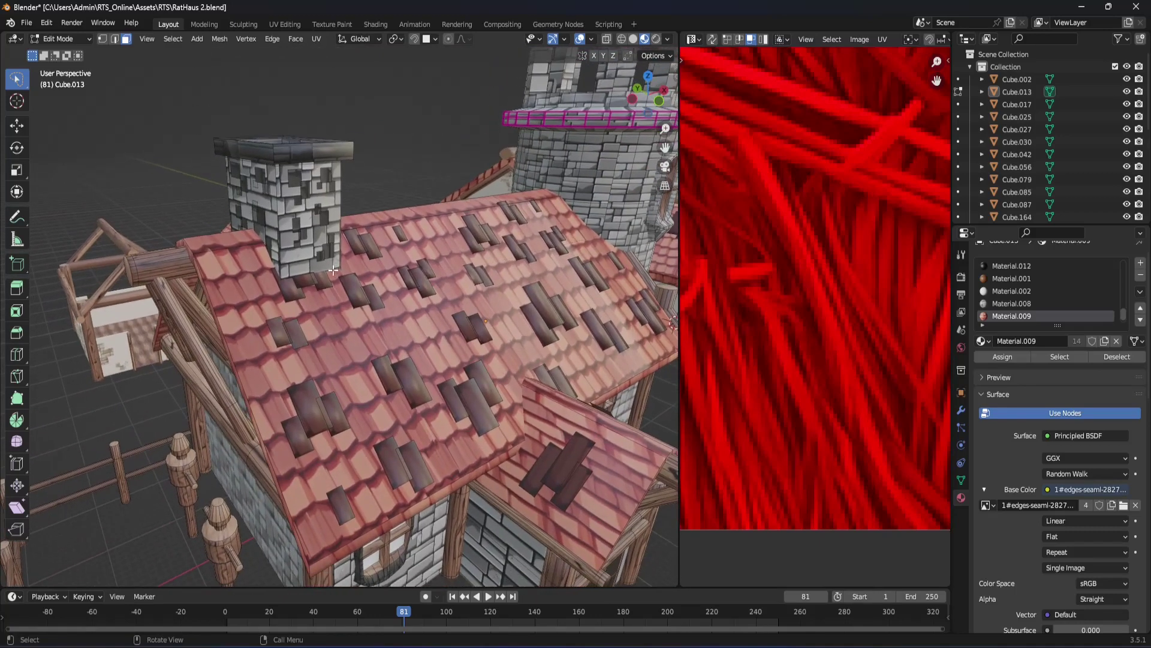
{"action": "left_click", "coordinate": [298, 264]}
{"action": "mouse_move", "coordinate": [305, 358]}
{"action": "middle_mouse_down"}
{"action": "mouse_move", "coordinate": [269, 344]}
{"action": "mouse_move", "coordinate": [309, 349]}
{"action": "mouse_move", "coordinate": [277, 347]}
{"action": "mouse_move", "coordinate": [293, 372]}
{"action": "mouse_move", "coordinate": [278, 334]}
{"action": "mouse_move", "coordinate": [331, 439]}
{"action": "middle_mouse_up"}
{"action": "left_click", "coordinate": [294, 354]}
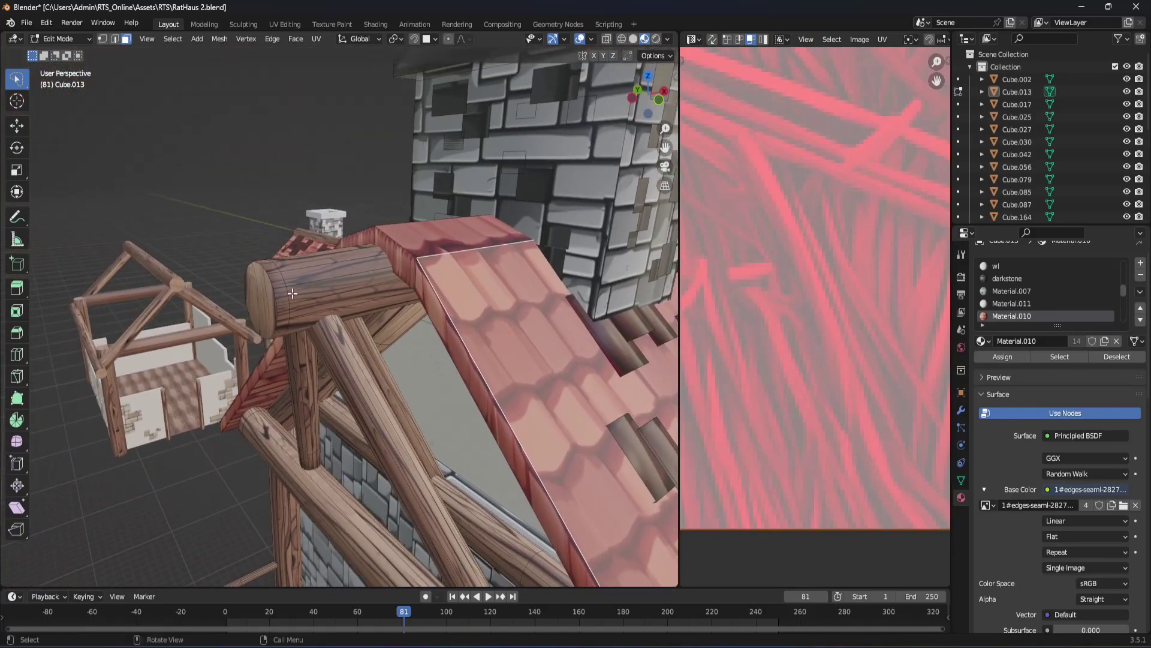
Step: Check the log end face's material and switch to plain grey solid shading
{"action": "left_click", "coordinate": [268, 290]}
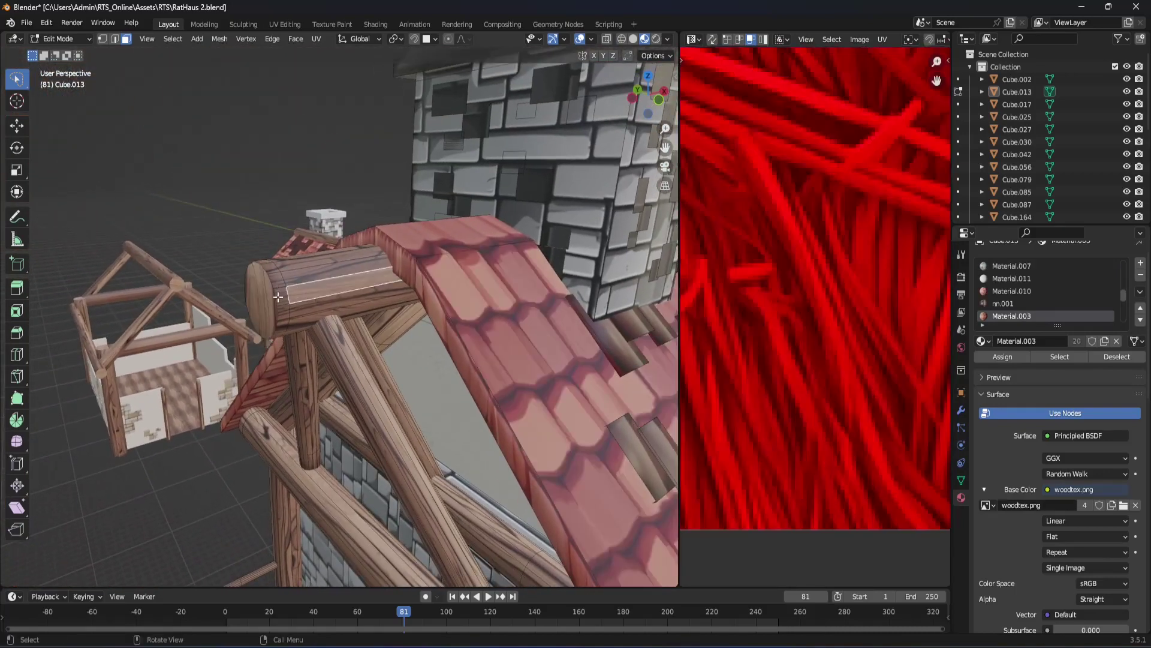
{"action": "left_click", "coordinate": [633, 39]}
{"action": "mouse_move", "coordinate": [336, 360]}
{"action": "middle_mouse_down"}
{"action": "mouse_move", "coordinate": [352, 371]}
{"action": "mouse_move", "coordinate": [283, 321]}
{"action": "mouse_move", "coordinate": [232, 329]}
{"action": "mouse_move", "coordinate": [300, 312]}
{"action": "mouse_move", "coordinate": [286, 340]}
{"action": "mouse_move", "coordinate": [269, 340]}
{"action": "mouse_move", "coordinate": [288, 326]}
{"action": "middle_mouse_up"}
Step: Slide the edge loop near the cylindrical beam's end about -0.49 m along X
{"action": "key", "text": "Tab"}
{"action": "key", "text": "Tab"}
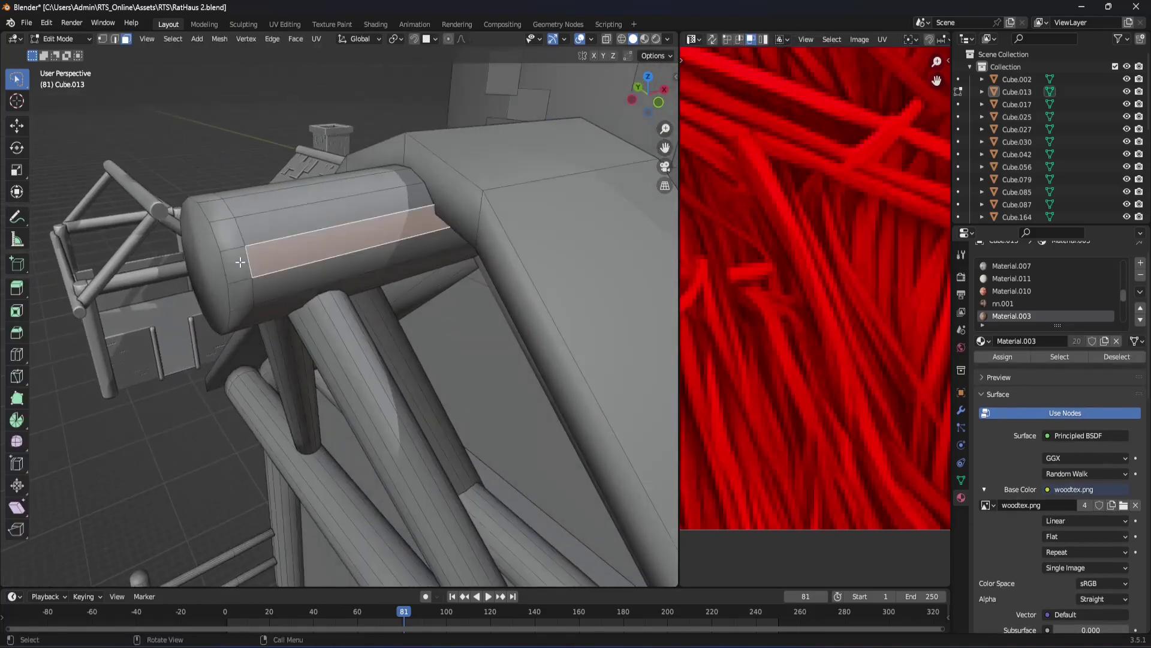
{"action": "key", "text": "2"}
{"action": "left_click", "coordinate": [244, 255], "text": "alt"}
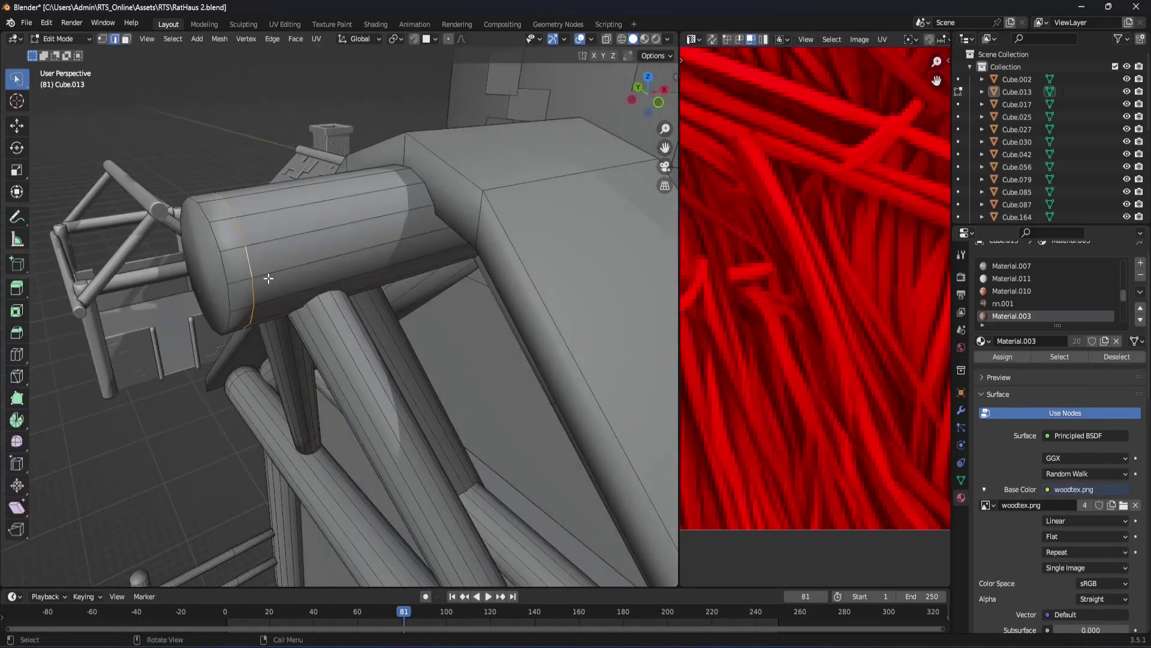
{"action": "key", "text": "g"}
{"action": "key", "text": "x"}
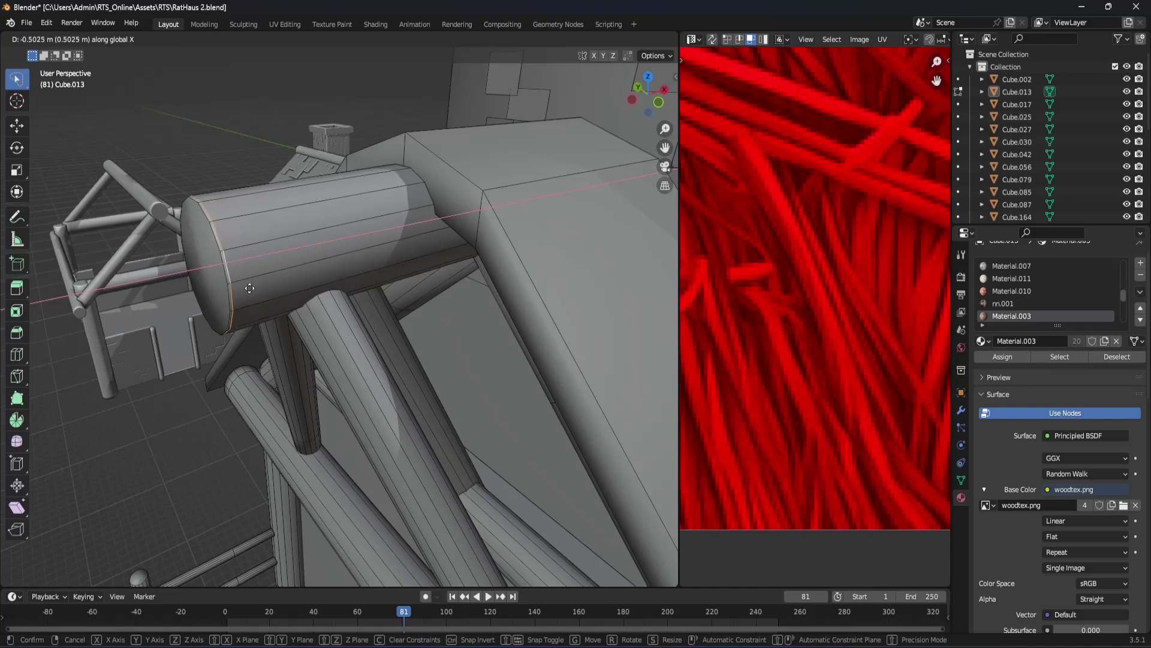
{"action": "left_click", "coordinate": [253, 295]}
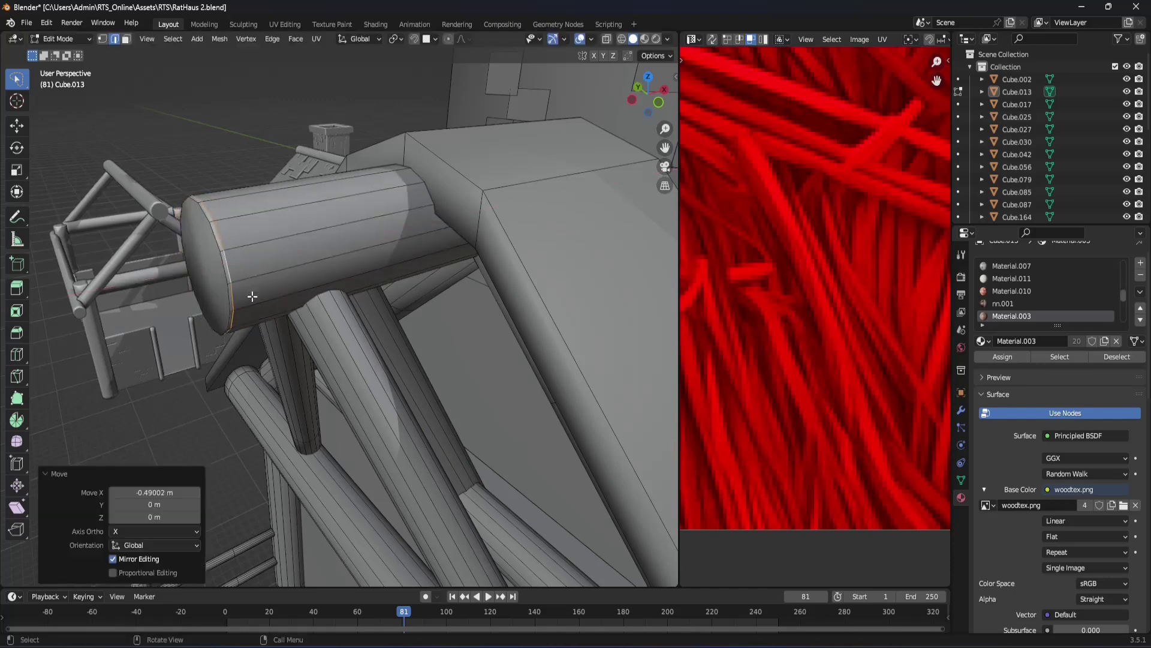
Step: Return to Object Mode and select the narrow bevel face at the beam end
{"action": "mouse_move", "coordinate": [353, 300]}
{"action": "middle_mouse_down"}
{"action": "mouse_move", "coordinate": [297, 305]}
{"action": "mouse_move", "coordinate": [295, 320]}
{"action": "mouse_move", "coordinate": [317, 297]}
{"action": "mouse_move", "coordinate": [260, 326]}
{"action": "mouse_move", "coordinate": [218, 286]}
{"action": "mouse_move", "coordinate": [222, 319]}
{"action": "mouse_move", "coordinate": [225, 300]}
{"action": "mouse_move", "coordinate": [246, 294]}
{"action": "mouse_move", "coordinate": [294, 322]}
{"action": "mouse_move", "coordinate": [315, 307]}
{"action": "mouse_move", "coordinate": [288, 310]}
{"action": "mouse_move", "coordinate": [306, 303]}
{"action": "mouse_move", "coordinate": [226, 270]}
{"action": "mouse_move", "coordinate": [266, 251]}
{"action": "mouse_move", "coordinate": [235, 308]}
{"action": "middle_mouse_up"}
{"action": "key", "text": "Tab"}
{"action": "key", "text": "Tab"}
{"action": "left_click", "coordinate": [227, 265]}
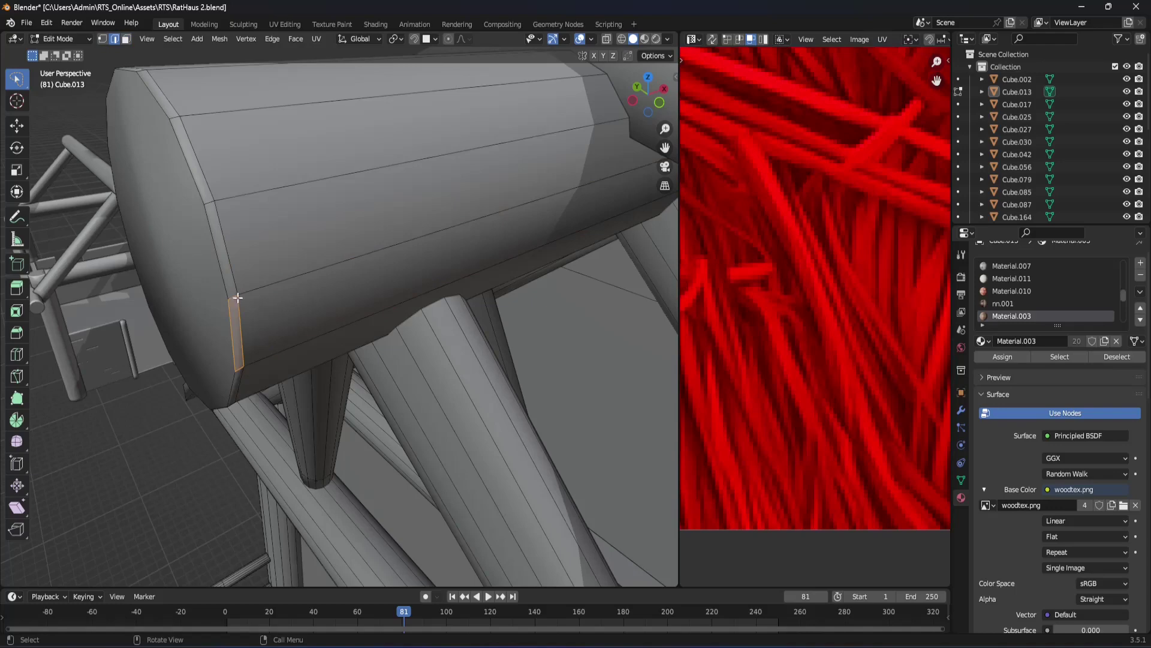
{"action": "scroll", "coordinate": [231, 283], "scroll_direction": "down", "scroll_amount": 2}
{"action": "scroll", "coordinate": [270, 282], "scroll_direction": "down", "scroll_amount": 3}
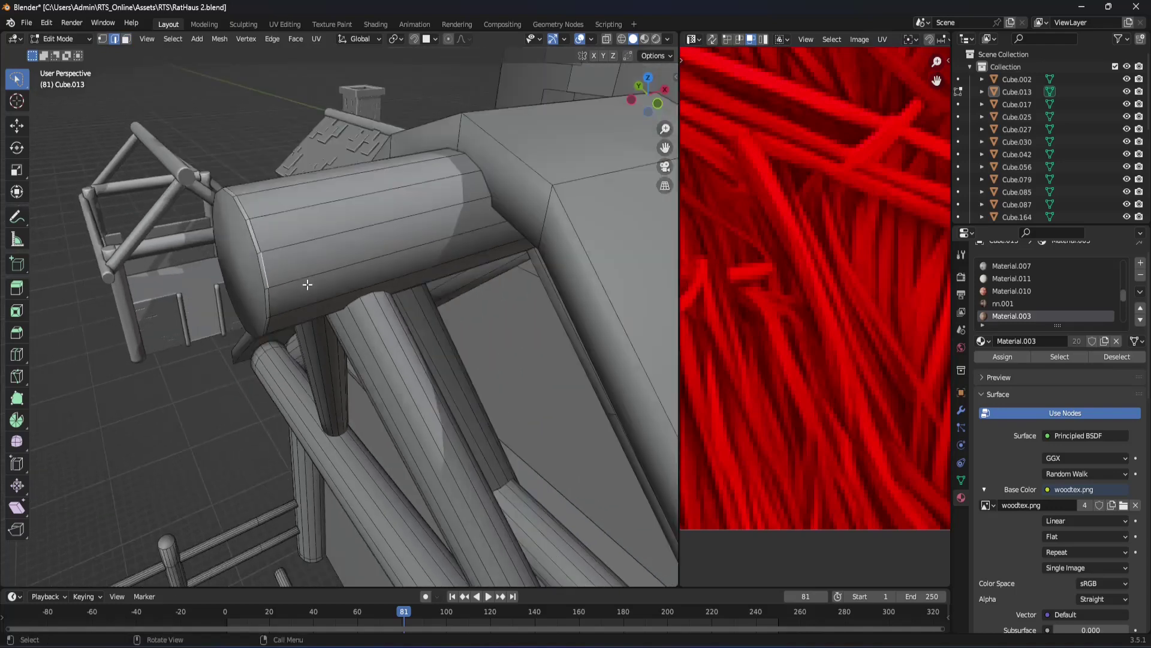
{"action": "mouse_move", "coordinate": [303, 286]}
{"action": "middle_mouse_down"}
{"action": "mouse_move", "coordinate": [309, 265]}
{"action": "mouse_move", "coordinate": [331, 259]}
{"action": "mouse_move", "coordinate": [317, 266]}
{"action": "middle_mouse_up"}
Step: Move the beam's end edge loop about -0.66 m along Y to lengthen it
{"action": "key", "text": "Tab"}
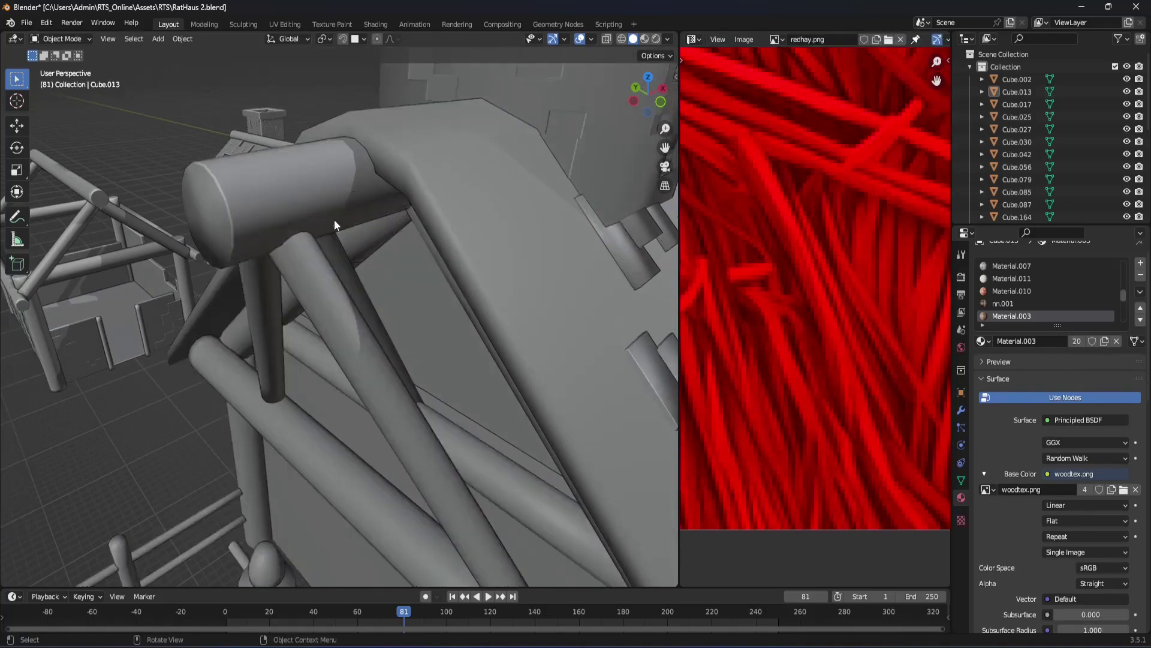
{"action": "mouse_move", "coordinate": [334, 219]}
{"action": "middle_mouse_down"}
{"action": "mouse_move", "coordinate": [316, 165]}
{"action": "mouse_move", "coordinate": [313, 251]}
{"action": "mouse_move", "coordinate": [389, 253]}
{"action": "mouse_move", "coordinate": [401, 303]}
{"action": "mouse_move", "coordinate": [274, 296]}
{"action": "mouse_move", "coordinate": [397, 261]}
{"action": "middle_mouse_up"}
{"action": "scroll", "coordinate": [368, 253], "scroll_direction": "up", "scroll_amount": 1}
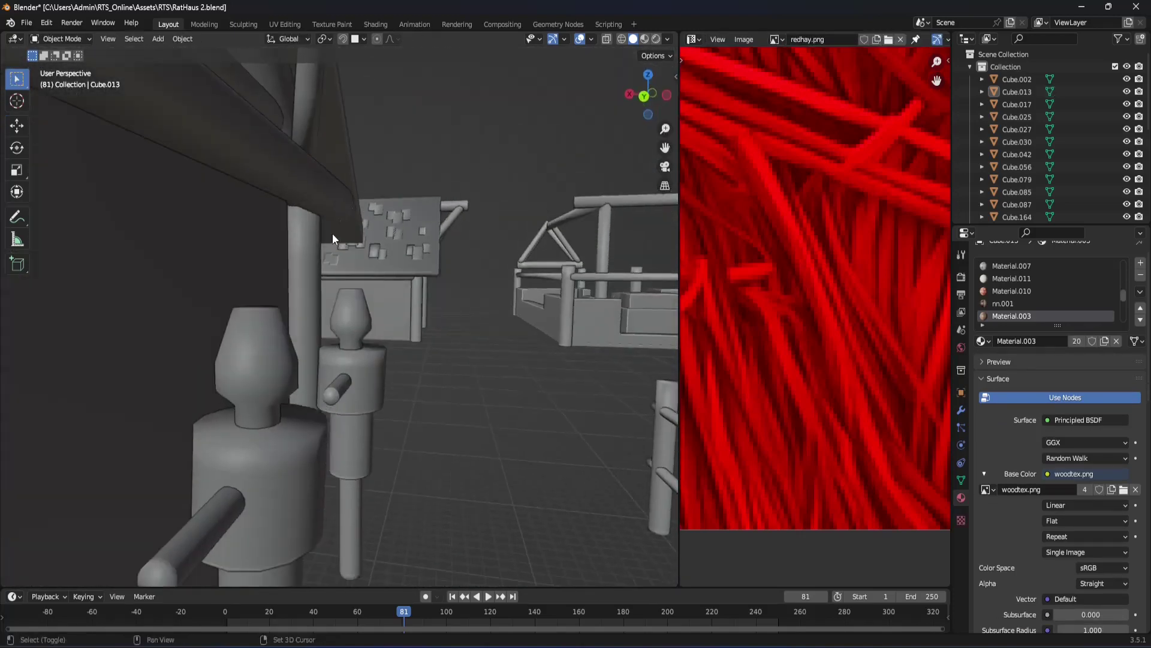
{"action": "mouse_move", "coordinate": [332, 233]}
{"action": "middle_mouse_down"}
{"action": "mouse_move", "coordinate": [373, 320]}
{"action": "mouse_move", "coordinate": [236, 534]}
{"action": "mouse_move", "coordinate": [73, 231]}
{"action": "mouse_move", "coordinate": [296, 240]}
{"action": "mouse_move", "coordinate": [347, 225]}
{"action": "mouse_move", "coordinate": [411, 167]}
{"action": "mouse_move", "coordinate": [423, 221]}
{"action": "mouse_move", "coordinate": [274, 254]}
{"action": "mouse_move", "coordinate": [548, 264]}
{"action": "mouse_move", "coordinate": [431, 228]}
{"action": "mouse_move", "coordinate": [228, 411]}
{"action": "mouse_move", "coordinate": [347, 306]}
{"action": "mouse_move", "coordinate": [326, 313]}
{"action": "mouse_move", "coordinate": [278, 390]}
{"action": "mouse_move", "coordinate": [252, 385]}
{"action": "mouse_move", "coordinate": [218, 336]}
{"action": "mouse_move", "coordinate": [243, 317]}
{"action": "mouse_move", "coordinate": [314, 324]}
{"action": "mouse_move", "coordinate": [293, 378]}
{"action": "mouse_move", "coordinate": [290, 343]}
{"action": "middle_mouse_up"}
{"action": "key", "text": "Tab"}
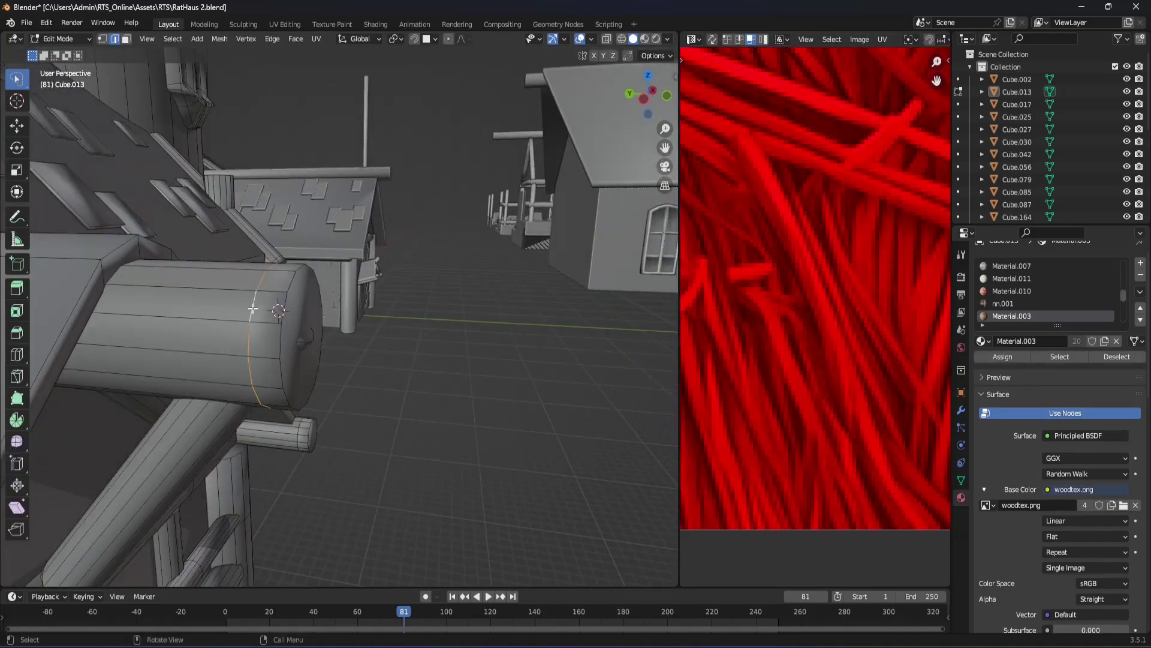
{"action": "key", "text": "g"}
{"action": "key", "text": "y"}
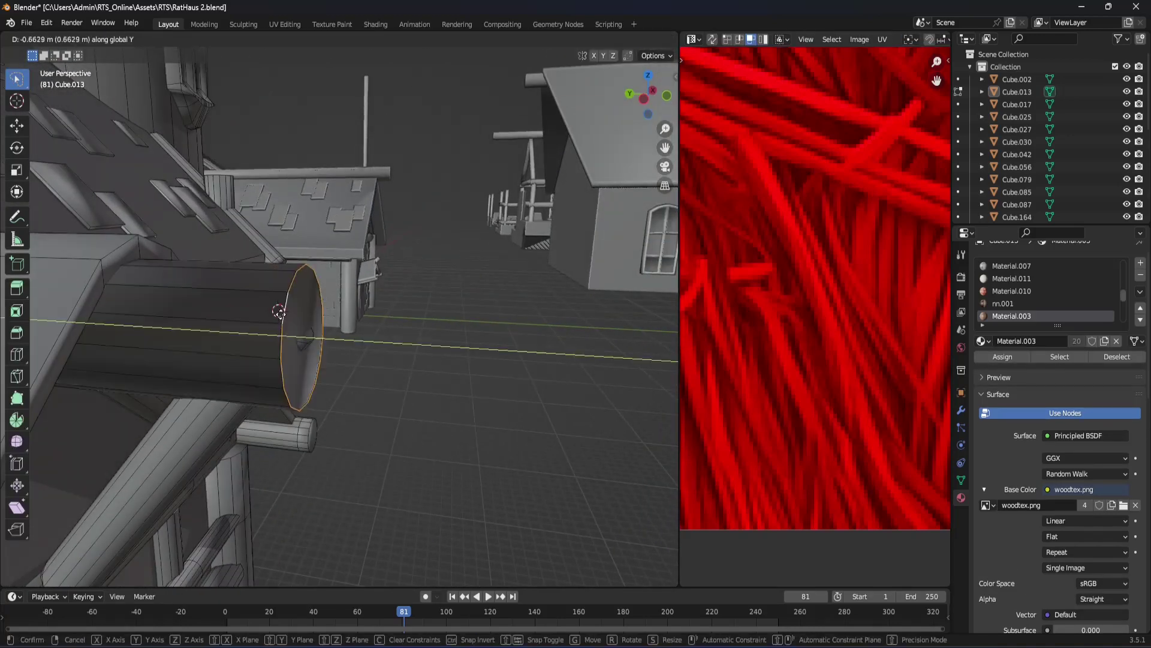
{"action": "left_click", "coordinate": [276, 314]}
{"action": "key", "text": "Tab"}
Step: Inspect the lengthened beam from another angle and return to Edit Mode
{"action": "mouse_move", "coordinate": [304, 330]}
{"action": "middle_mouse_down"}
{"action": "mouse_move", "coordinate": [275, 310]}
{"action": "mouse_move", "coordinate": [351, 264]}
{"action": "mouse_move", "coordinate": [346, 322]}
{"action": "mouse_move", "coordinate": [291, 340]}
{"action": "mouse_move", "coordinate": [454, 267]}
{"action": "mouse_move", "coordinate": [367, 301]}
{"action": "mouse_move", "coordinate": [440, 291]}
{"action": "mouse_move", "coordinate": [394, 279]}
{"action": "mouse_move", "coordinate": [411, 293]}
{"action": "mouse_move", "coordinate": [488, 268]}
{"action": "mouse_move", "coordinate": [425, 345]}
{"action": "mouse_move", "coordinate": [388, 340]}
{"action": "mouse_move", "coordinate": [360, 305]}
{"action": "mouse_move", "coordinate": [337, 380]}
{"action": "mouse_move", "coordinate": [414, 311]}
{"action": "mouse_move", "coordinate": [355, 334]}
{"action": "mouse_move", "coordinate": [286, 309]}
{"action": "mouse_move", "coordinate": [329, 321]}
{"action": "mouse_move", "coordinate": [247, 379]}
{"action": "middle_mouse_up"}
{"action": "key", "text": "Tab"}
{"action": "scroll", "coordinate": [309, 309], "scroll_direction": "down", "scroll_amount": 5}
{"action": "scroll", "coordinate": [330, 320], "scroll_direction": "up", "scroll_amount": 5}
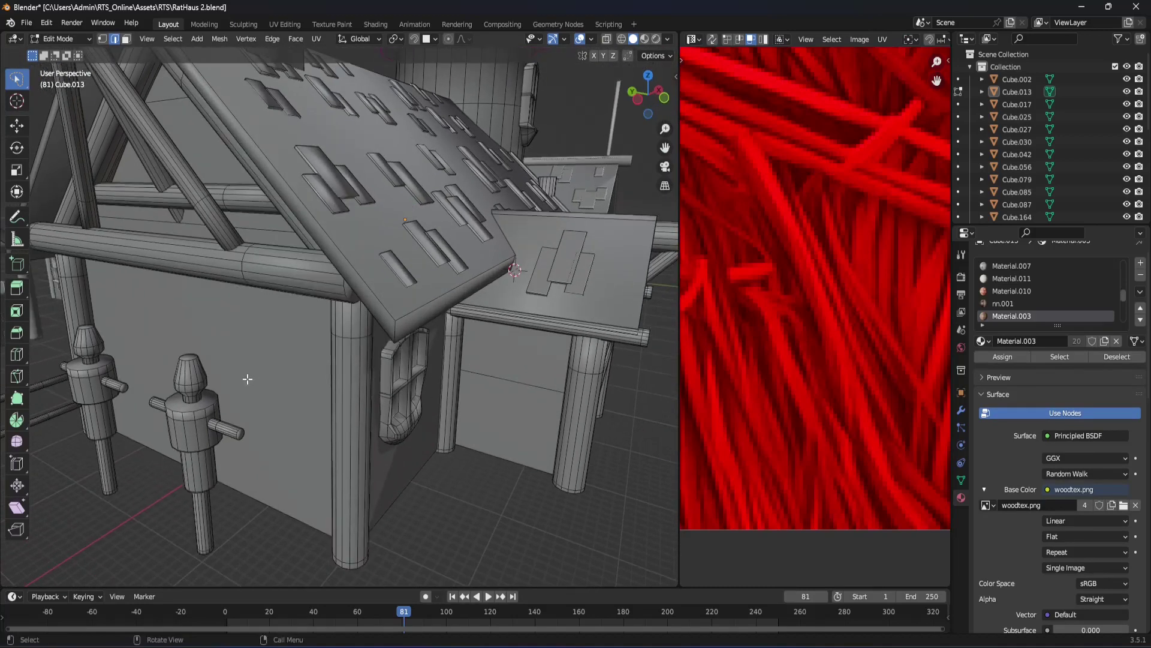
{"action": "key", "text": "Tab"}
{"action": "mouse_move", "coordinate": [445, 277]}
{"action": "middle_mouse_down"}
{"action": "mouse_move", "coordinate": [276, 307]}
{"action": "mouse_move", "coordinate": [289, 328]}
{"action": "middle_mouse_up"}
{"action": "scroll", "coordinate": [300, 321], "scroll_direction": "up", "scroll_amount": 3}
{"action": "scroll", "coordinate": [291, 318], "scroll_direction": "up", "scroll_amount": 2}
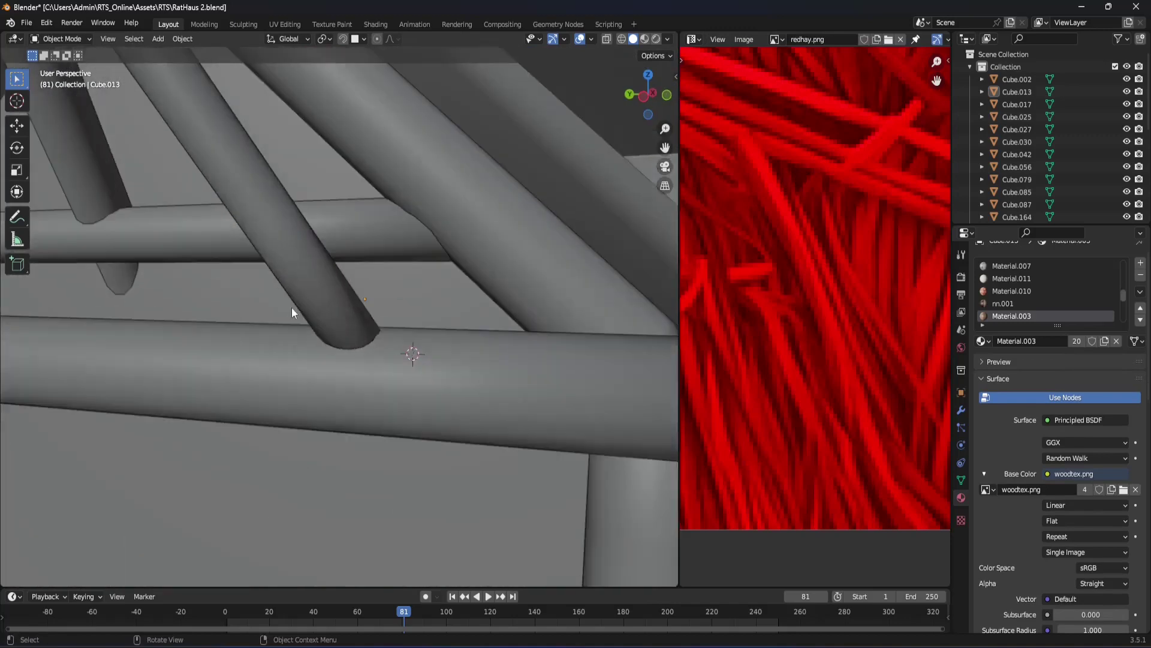
{"action": "scroll", "coordinate": [281, 312], "scroll_direction": "up", "scroll_amount": 2}
{"action": "scroll", "coordinate": [312, 312], "scroll_direction": "up", "scroll_amount": 2}
{"action": "key", "text": "Tab"}
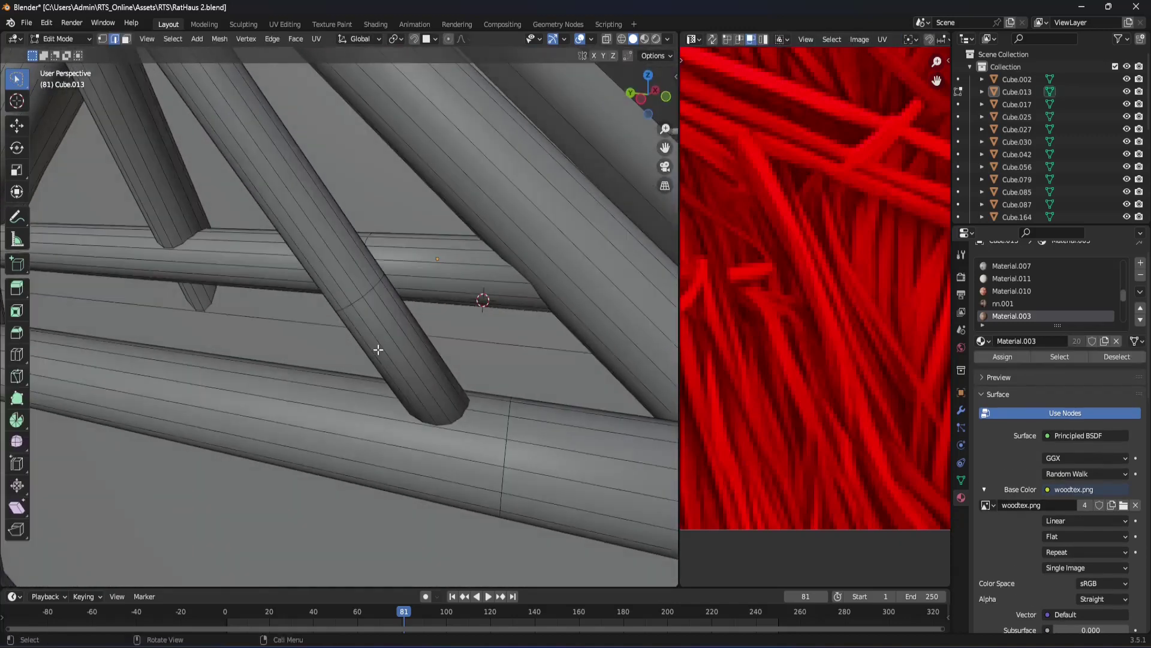
{"action": "mouse_move", "coordinate": [409, 406]}
{"action": "middle_mouse_down"}
{"action": "mouse_move", "coordinate": [428, 401]}
{"action": "mouse_move", "coordinate": [368, 388]}
{"action": "middle_mouse_up"}
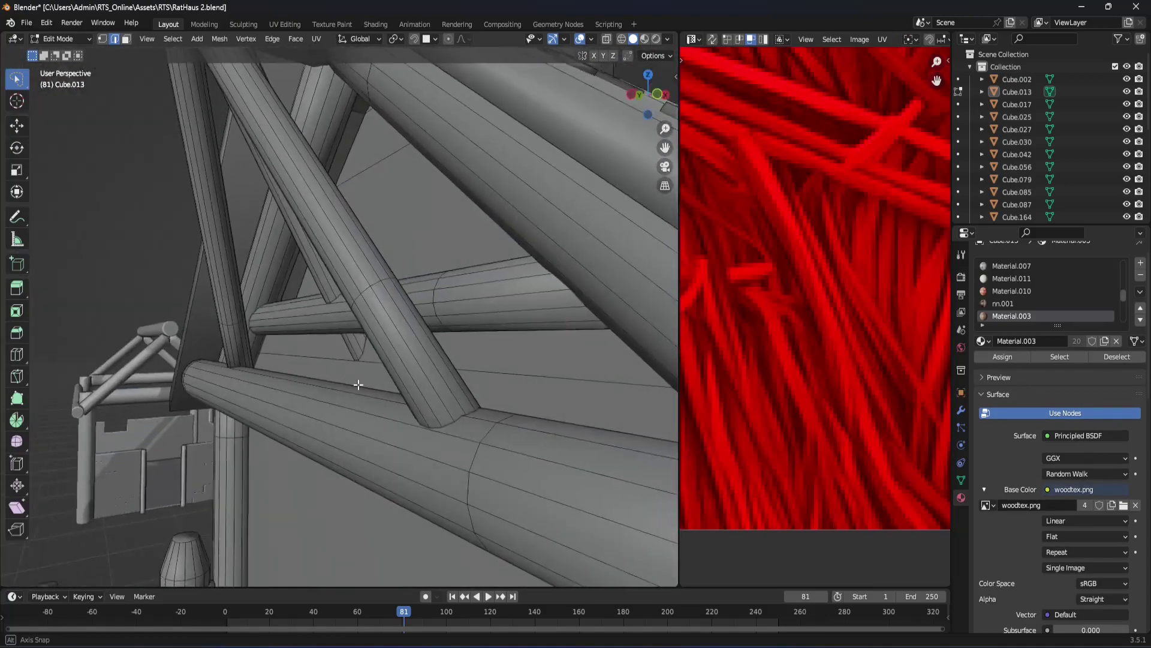
{"action": "key", "text": "Tab"}
{"action": "scroll", "coordinate": [369, 389], "scroll_direction": "down", "scroll_amount": 5}
{"action": "scroll", "coordinate": [415, 388], "scroll_direction": "up", "scroll_amount": 3}
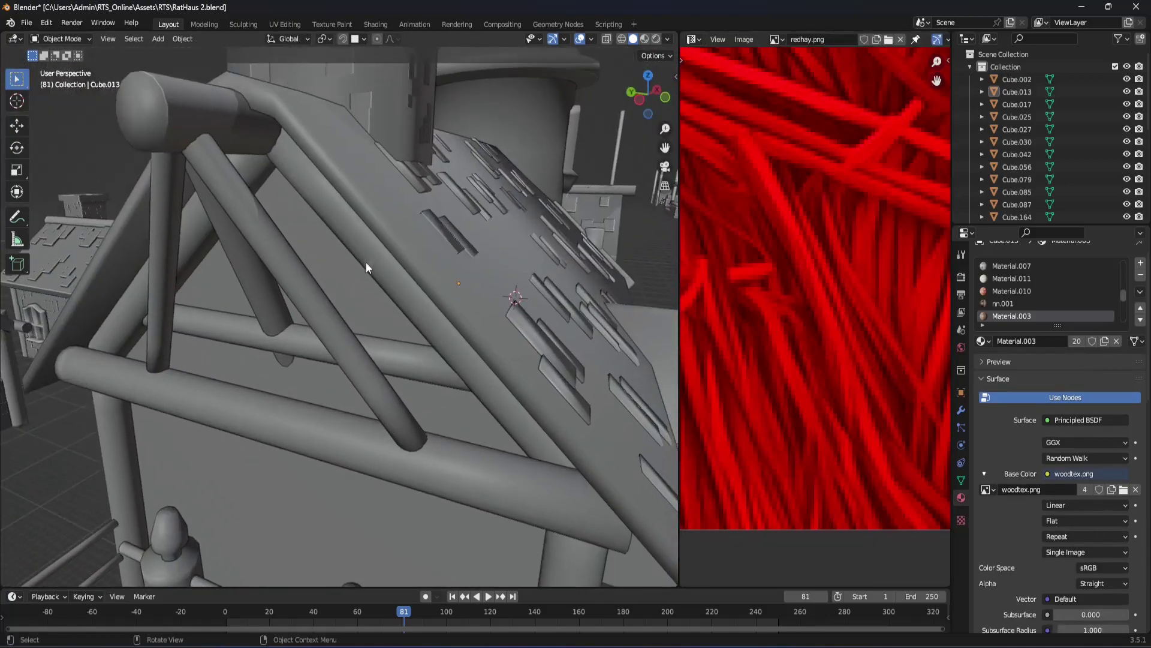
{"action": "mouse_move", "coordinate": [283, 315]}
{"action": "middle_mouse_down"}
{"action": "mouse_move", "coordinate": [329, 290]}
{"action": "mouse_move", "coordinate": [206, 351]}
{"action": "mouse_move", "coordinate": [169, 420]}
{"action": "mouse_move", "coordinate": [255, 361]}
{"action": "mouse_move", "coordinate": [249, 388]}
{"action": "mouse_move", "coordinate": [270, 342]}
{"action": "middle_mouse_up"}
{"action": "key", "text": "Tab"}
{"action": "scroll", "coordinate": [264, 360], "scroll_direction": "up", "scroll_amount": 4}
{"action": "scroll", "coordinate": [276, 358], "scroll_direction": "up", "scroll_amount": 1}
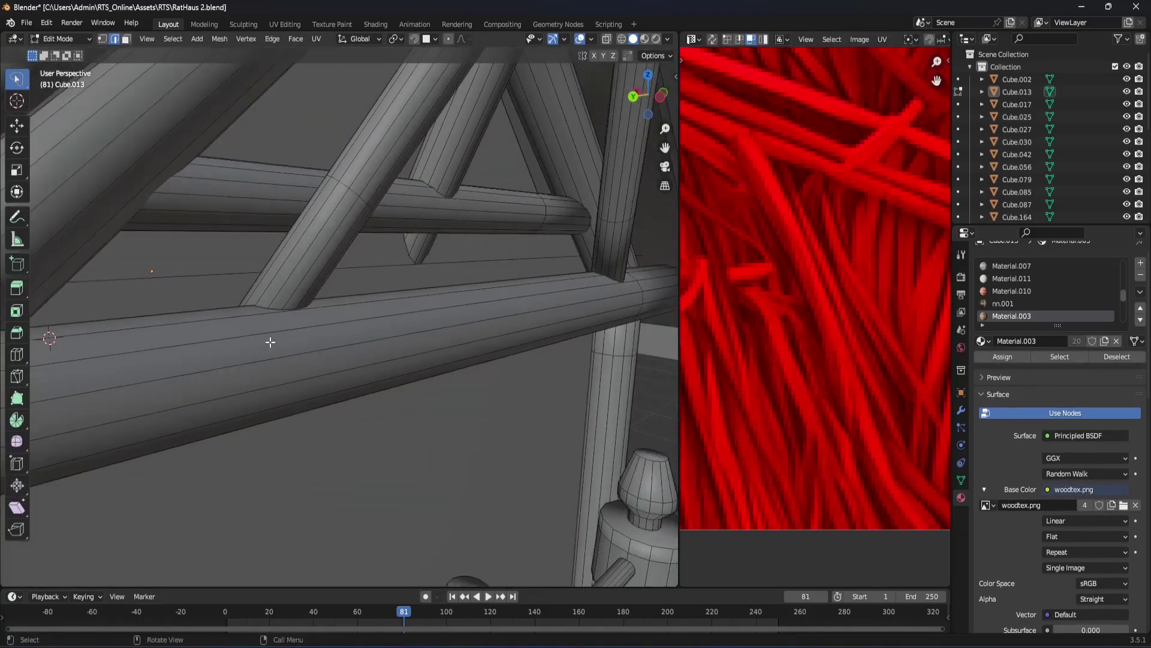
{"action": "key", "text": "z"}
{"action": "left_click", "coordinate": [180, 336]}
{"action": "mouse_move", "coordinate": [180, 336]}
{"action": "middle_mouse_down"}
{"action": "mouse_move", "coordinate": [213, 424]}
{"action": "mouse_move", "coordinate": [280, 372]}
{"action": "middle_mouse_up"}
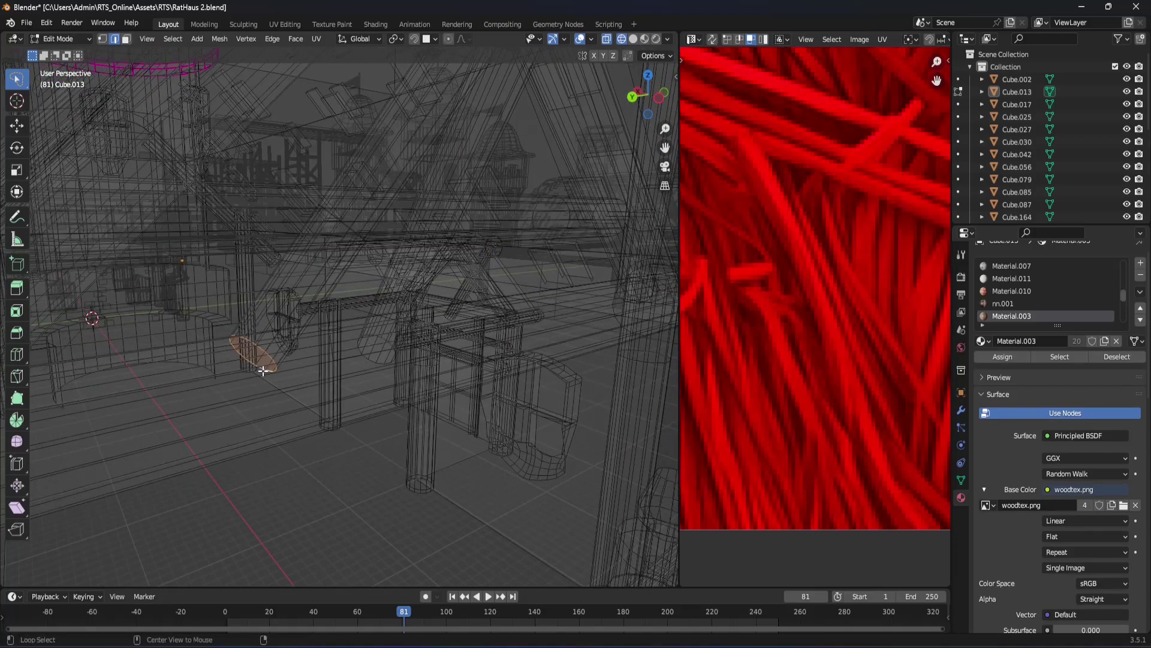
{"action": "mouse_move", "coordinate": [263, 371]}
{"action": "middle_mouse_down"}
{"action": "mouse_move", "coordinate": [311, 396]}
{"action": "mouse_move", "coordinate": [334, 381]}
{"action": "mouse_move", "coordinate": [314, 412]}
{"action": "mouse_move", "coordinate": [296, 342]}
{"action": "mouse_move", "coordinate": [282, 334]}
{"action": "mouse_move", "coordinate": [287, 305]}
{"action": "middle_mouse_up"}
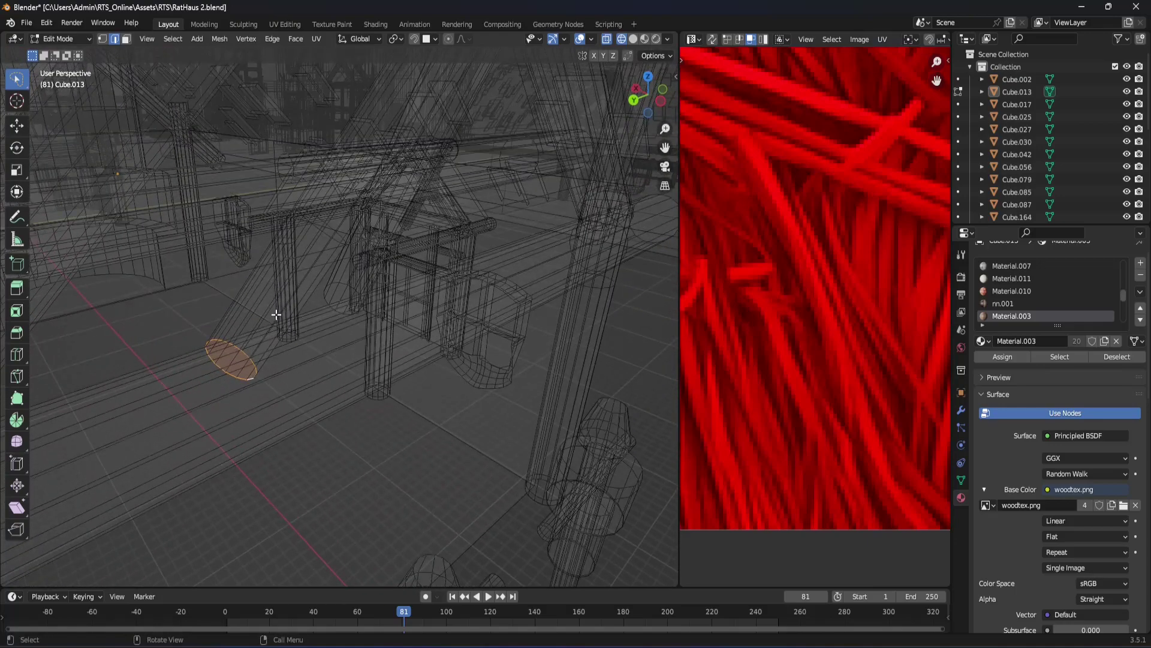
{"action": "key", "text": "z"}
{"action": "left_click", "coordinate": [362, 319]}
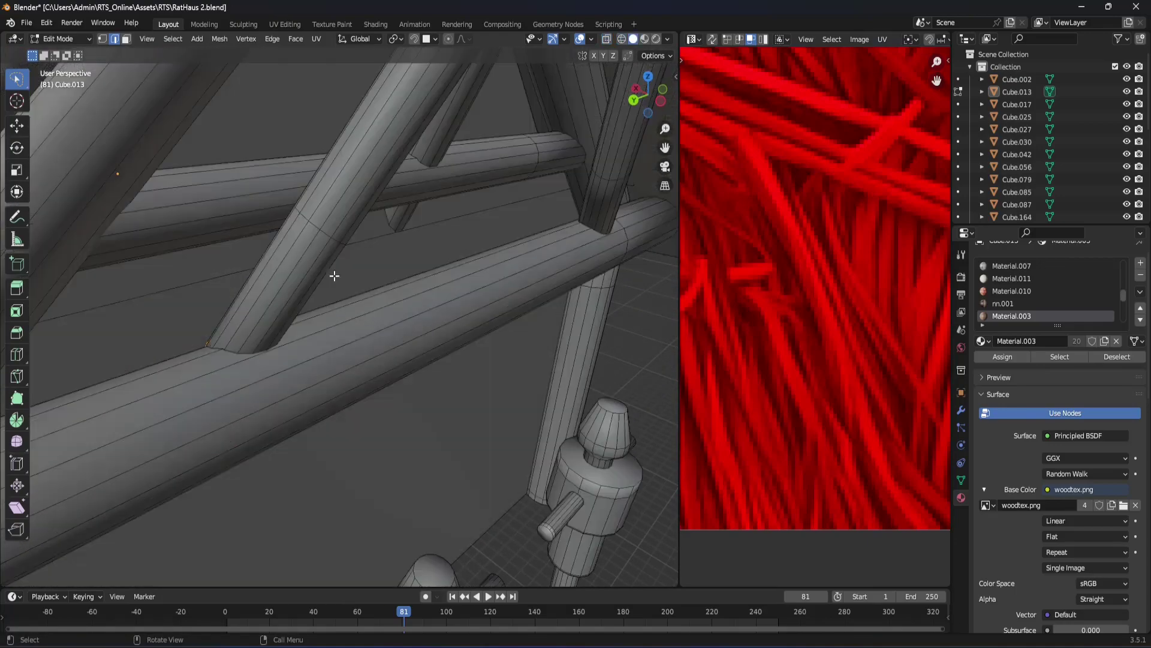
{"action": "mouse_move", "coordinate": [301, 309]}
{"action": "middle_mouse_down"}
{"action": "mouse_move", "coordinate": [290, 290]}
{"action": "mouse_move", "coordinate": [311, 296]}
{"action": "mouse_move", "coordinate": [300, 277]}
{"action": "mouse_move", "coordinate": [279, 375]}
{"action": "mouse_move", "coordinate": [312, 381]}
{"action": "mouse_move", "coordinate": [290, 406]}
{"action": "mouse_move", "coordinate": [285, 322]}
{"action": "mouse_move", "coordinate": [270, 388]}
{"action": "mouse_move", "coordinate": [328, 269]}
{"action": "middle_mouse_up"}
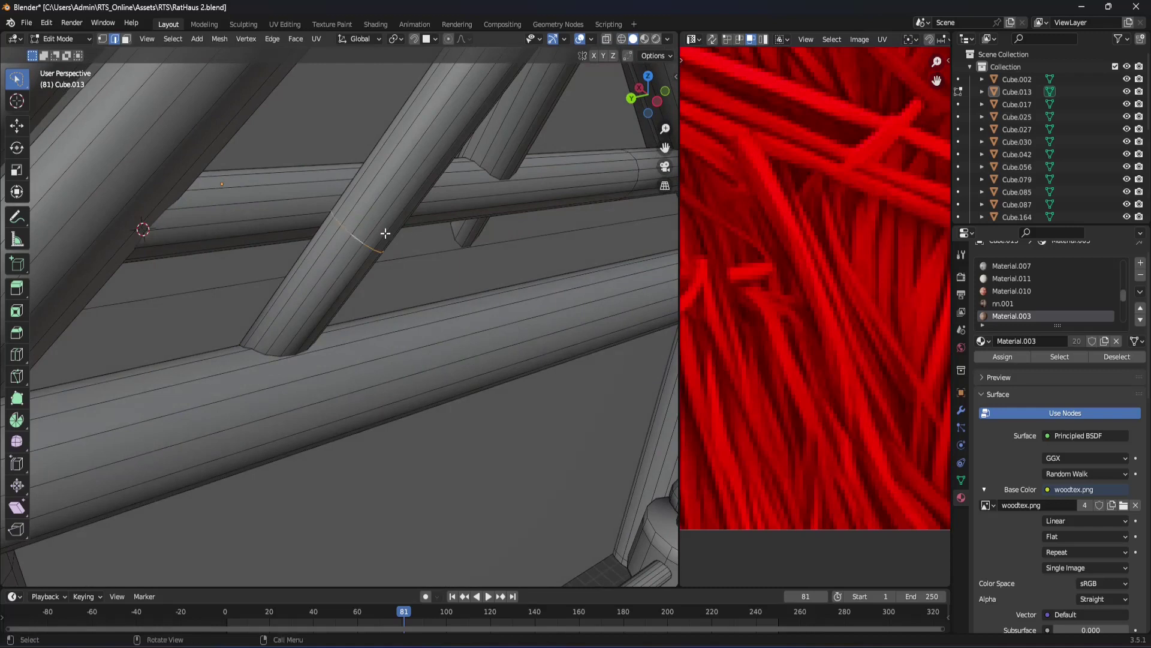
{"action": "key", "text": "g"}
{"action": "key", "text": "z"}
{"action": "key", "text": "z"}
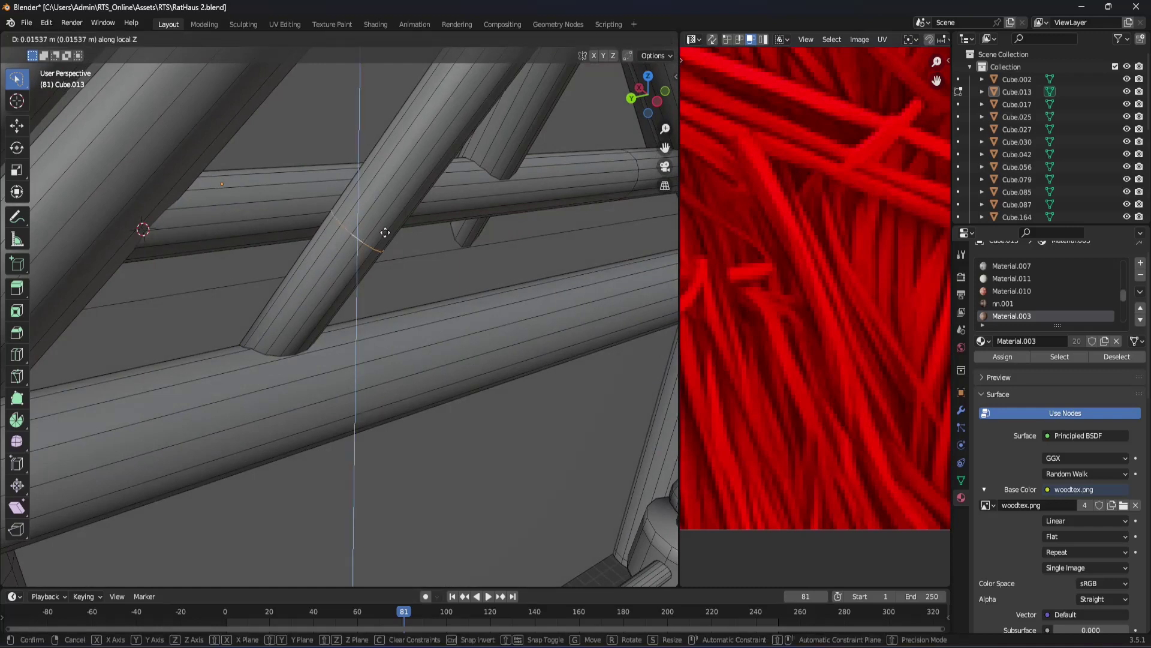
{"action": "key", "text": "y"}
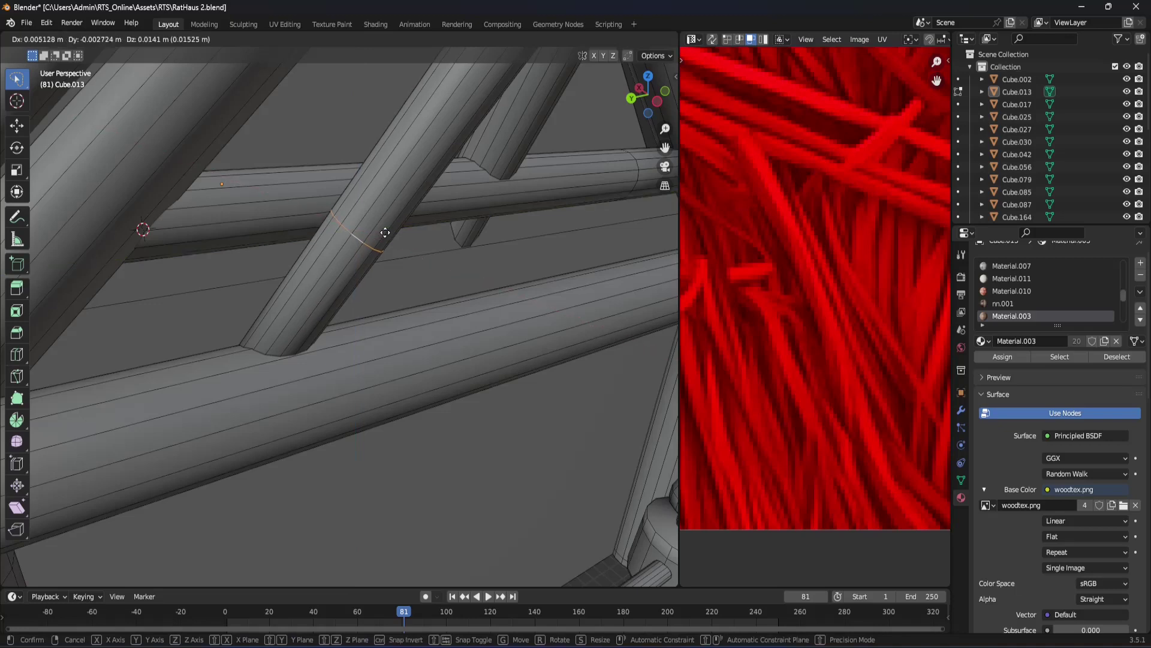
{"action": "left_click", "coordinate": [385, 233]}
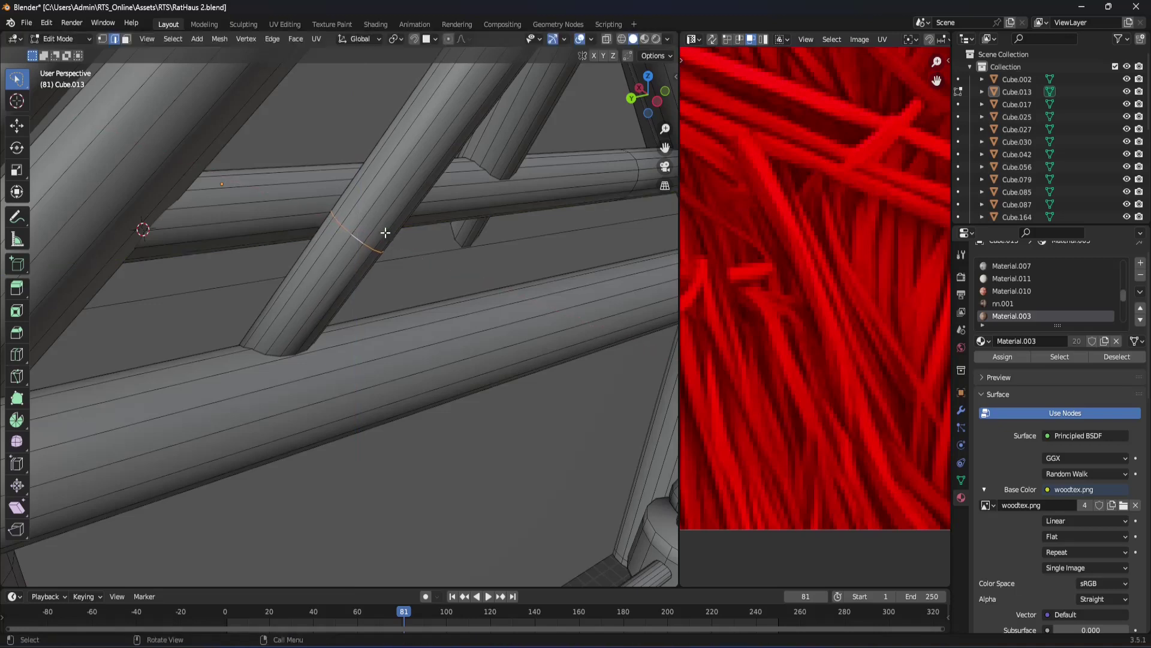
{"action": "key", "text": "g"}
{"action": "key", "text": "z"}
{"action": "key", "text": "z"}
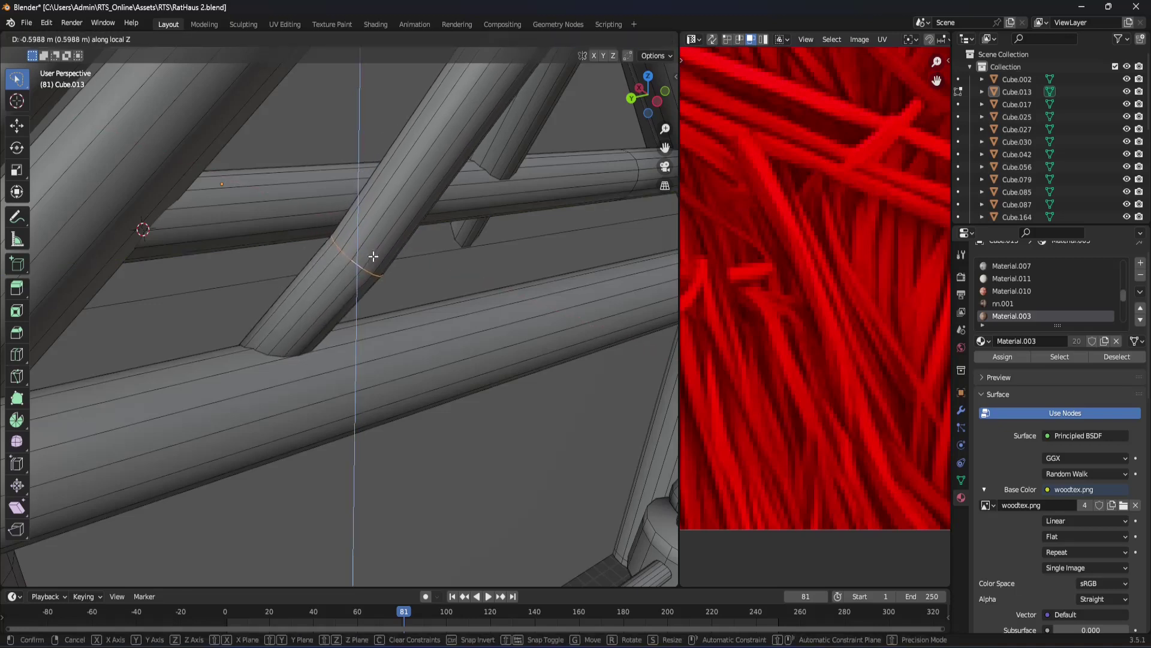
{"action": "key", "text": "z"}
{"action": "key", "text": "z"}
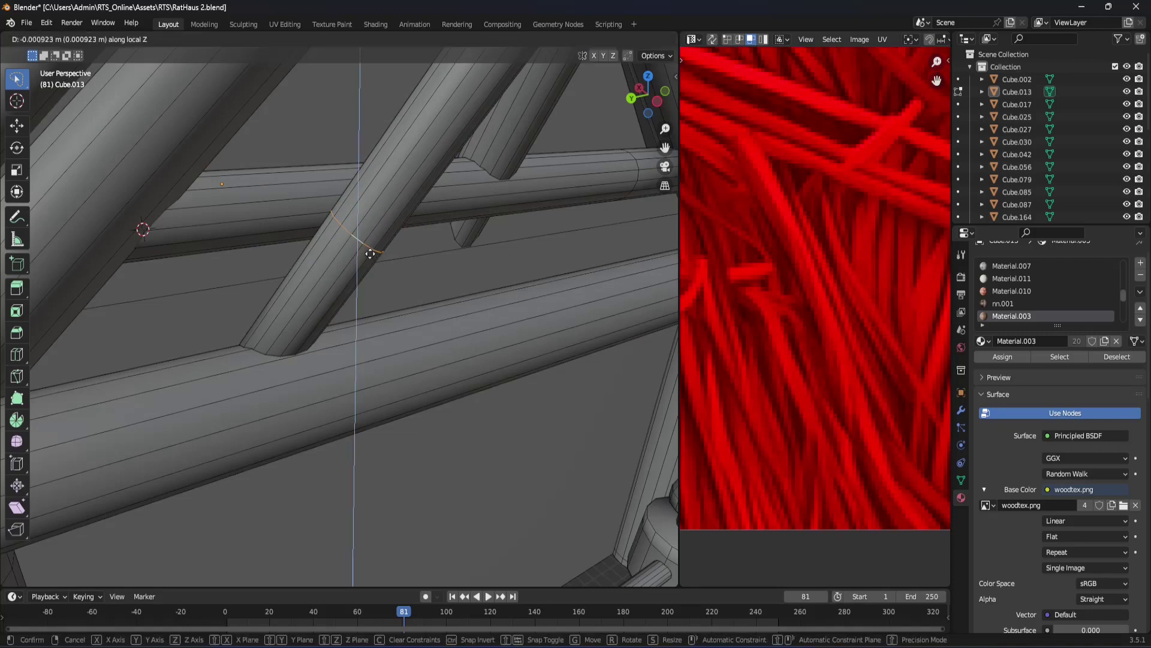
{"action": "left_click", "coordinate": [371, 253]}
{"action": "key", "text": "g"}
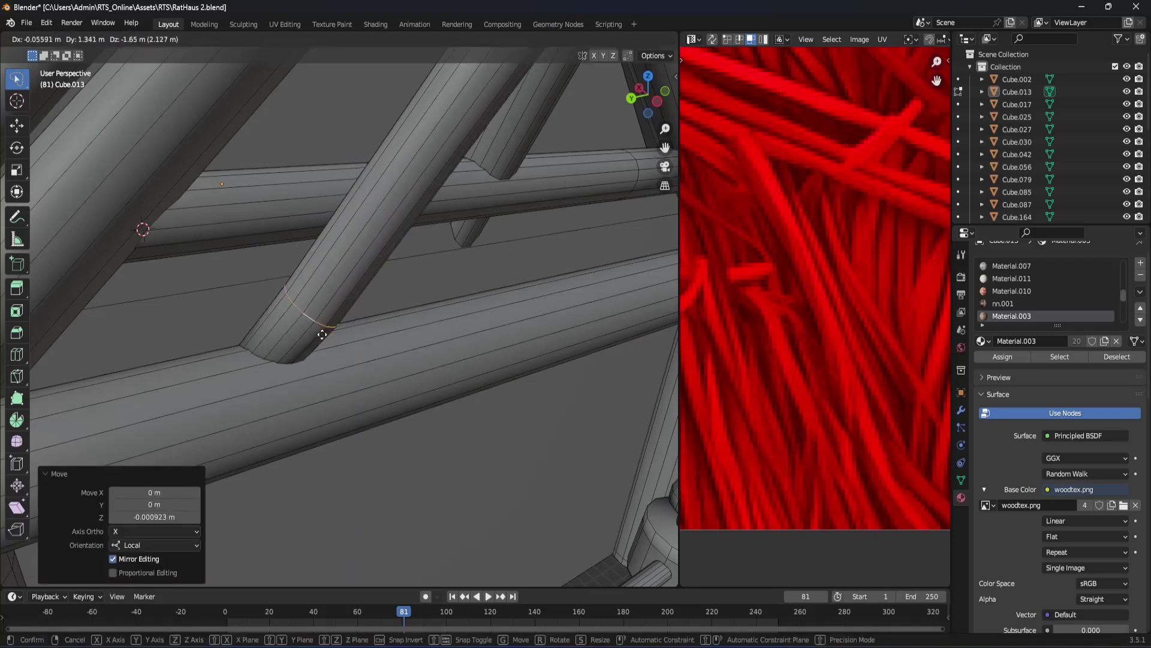
{"action": "key", "text": "y"}
{"action": "key", "text": "x"}
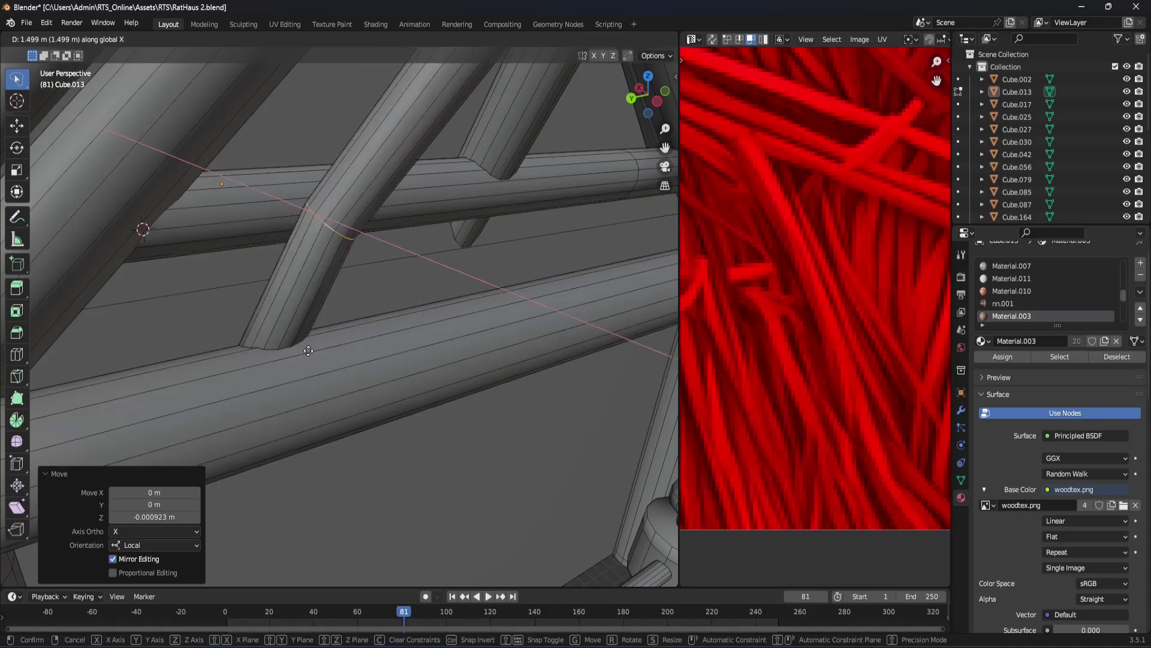
{"action": "key", "text": "y"}
{"action": "key", "text": "y"}
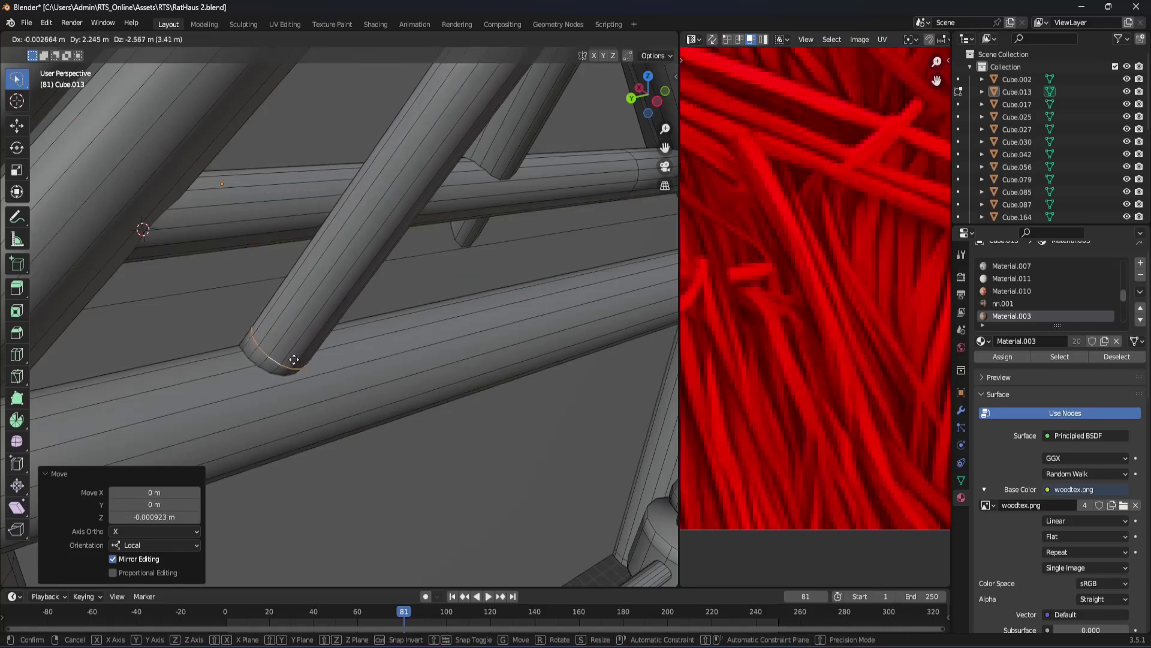
{"action": "key", "text": "z"}
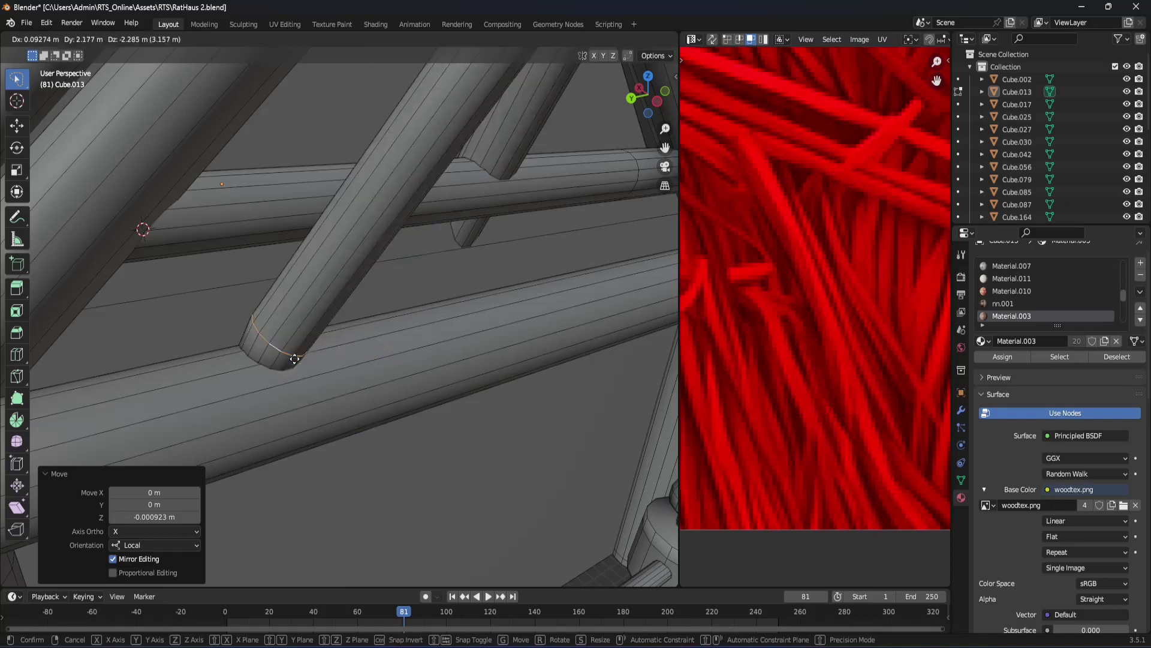
{"action": "key", "text": "Escape"}
{"action": "key", "text": "g"}
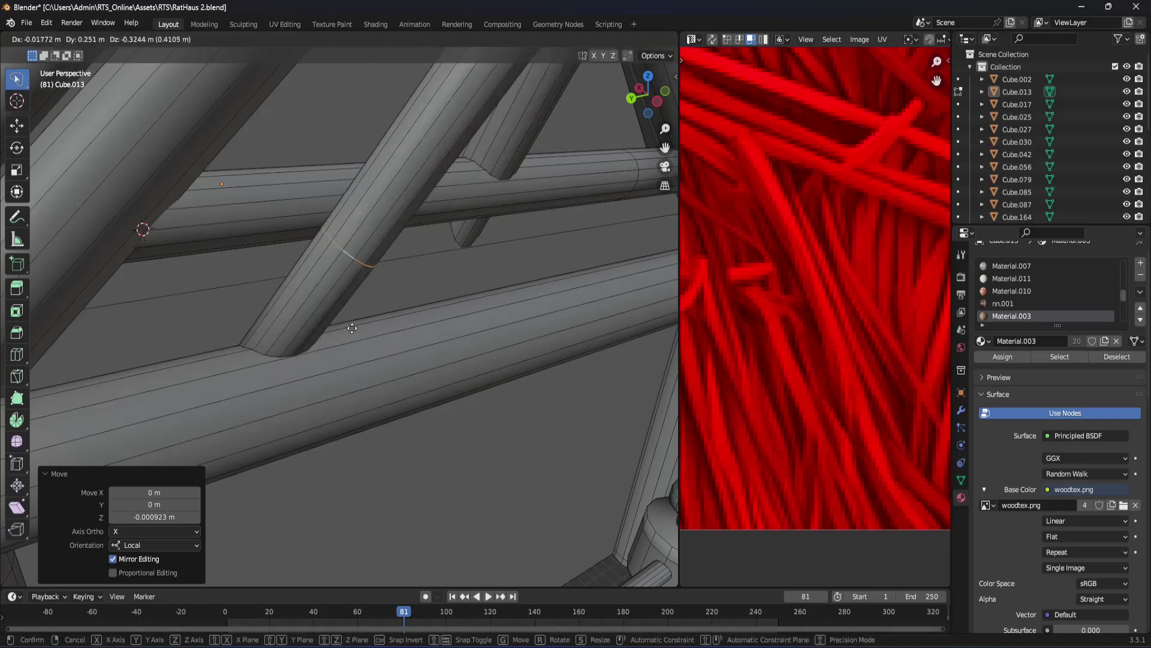
{"action": "key", "text": "Escape"}
{"action": "mouse_move", "coordinate": [297, 334]}
{"action": "middle_mouse_down"}
{"action": "mouse_move", "coordinate": [298, 350]}
{"action": "mouse_move", "coordinate": [367, 288]}
{"action": "middle_mouse_up"}
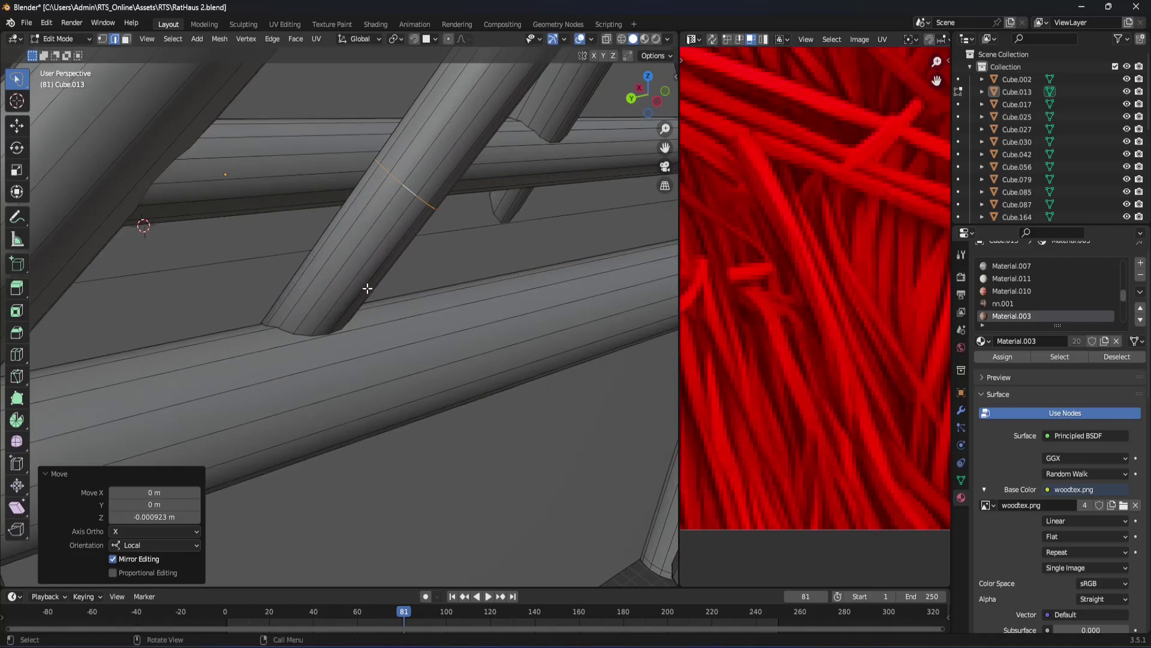
Step: Loop cut the rafter near its base, then check it in Wireframe and return to Solid
{"action": "left_click", "coordinate": [336, 295]}
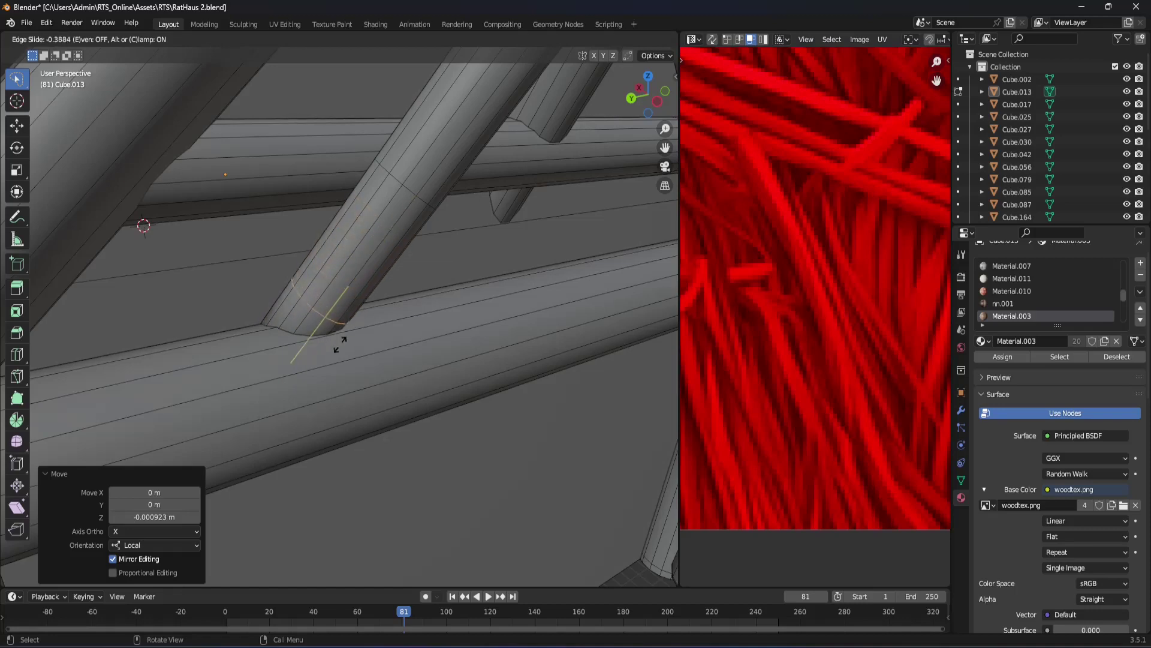
{"action": "left_click", "coordinate": [308, 390]}
{"action": "middle_click_drag", "start_coordinate": [308, 387], "coordinate": [308, 383]}
{"action": "key", "text": "z"}
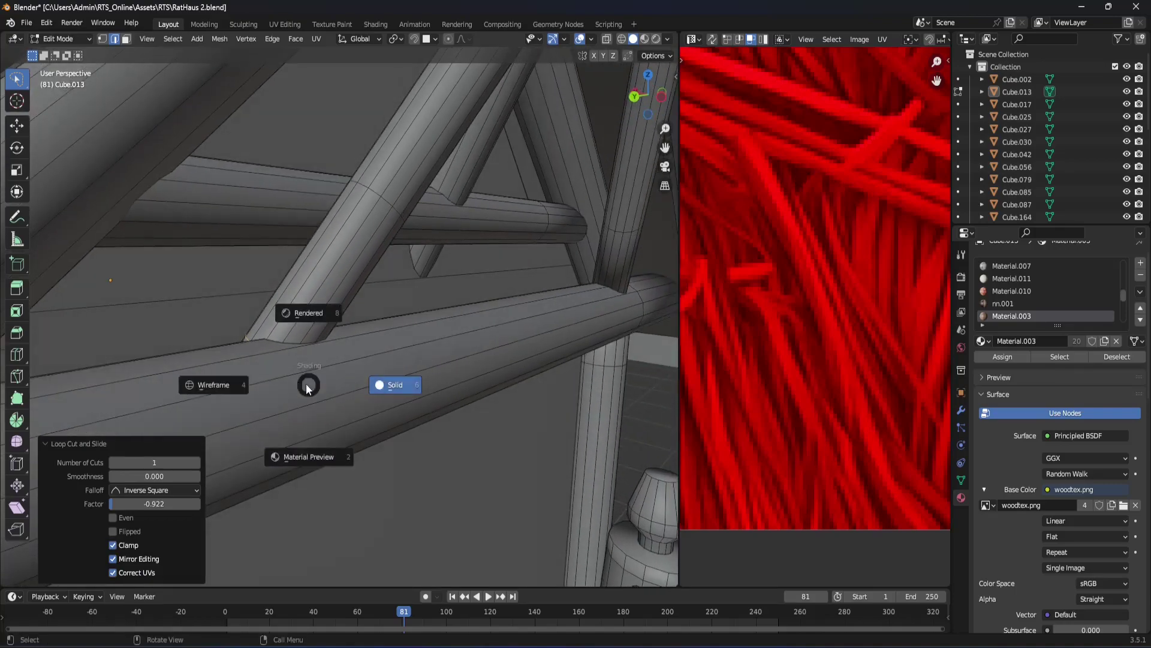
{"action": "left_click", "coordinate": [203, 388]}
{"action": "mouse_move", "coordinate": [228, 384]}
{"action": "middle_mouse_down"}
{"action": "mouse_move", "coordinate": [302, 333]}
{"action": "mouse_move", "coordinate": [318, 336]}
{"action": "middle_mouse_up"}
{"action": "key", "text": "z"}
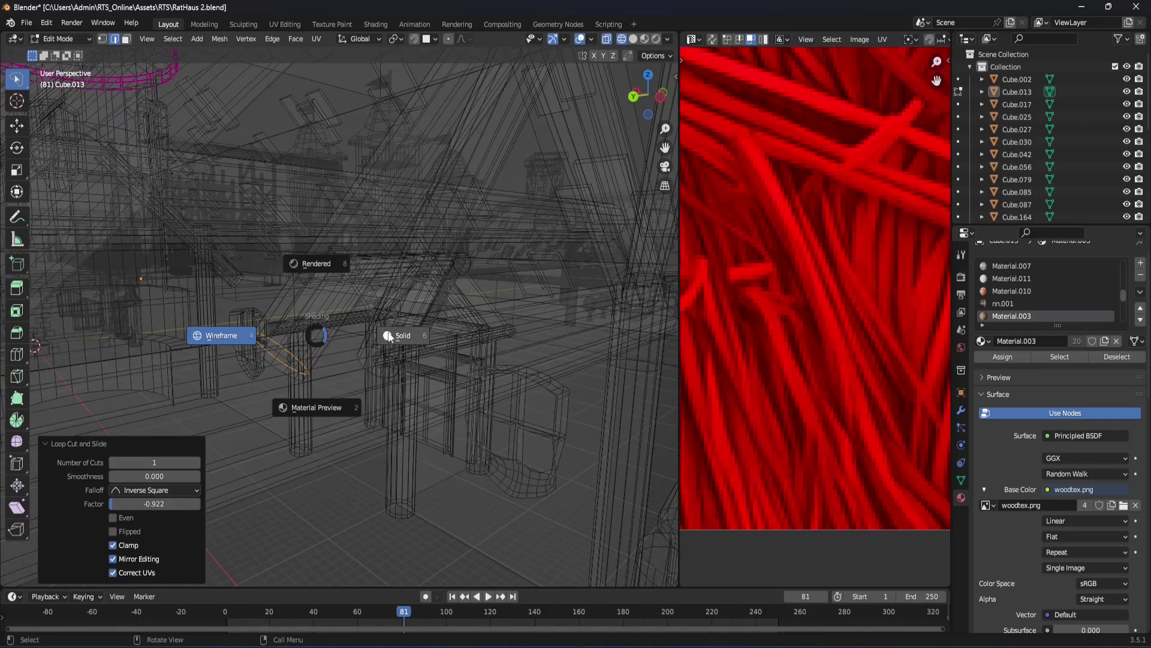
{"action": "left_click", "coordinate": [388, 337]}
{"action": "mouse_move", "coordinate": [419, 368]}
{"action": "middle_mouse_down"}
{"action": "mouse_move", "coordinate": [324, 319]}
{"action": "mouse_move", "coordinate": [385, 341]}
{"action": "mouse_move", "coordinate": [433, 327]}
{"action": "mouse_move", "coordinate": [413, 334]}
{"action": "mouse_move", "coordinate": [384, 312]}
{"action": "mouse_move", "coordinate": [354, 324]}
{"action": "mouse_move", "coordinate": [355, 288]}
{"action": "middle_mouse_up"}
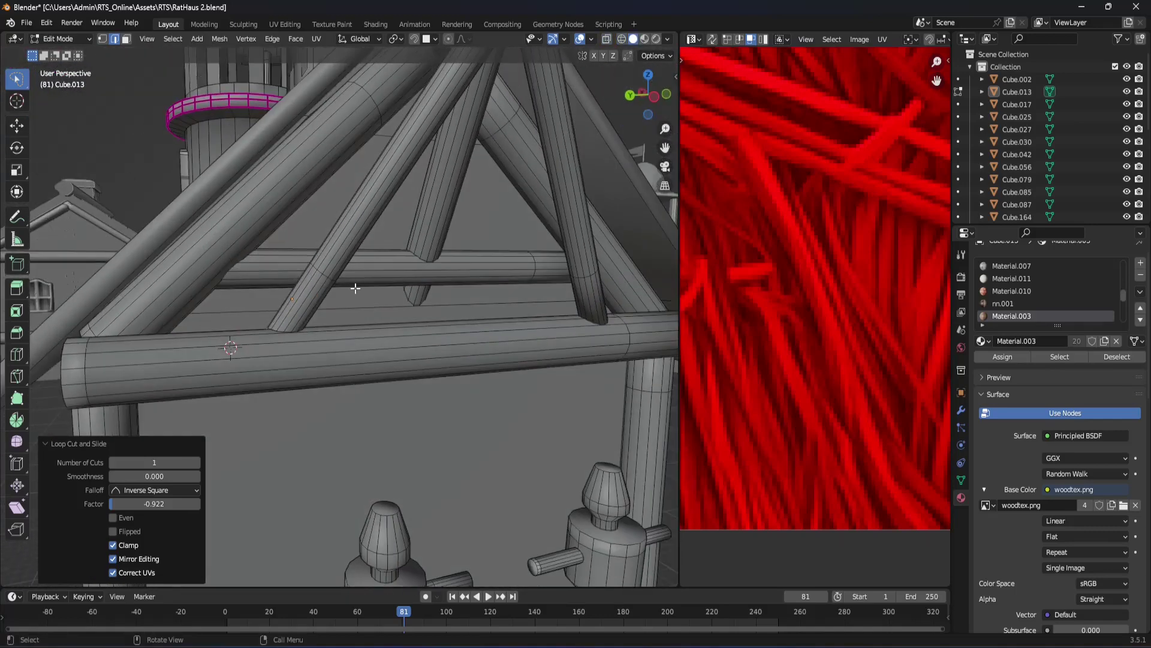
Step: Select the long face strips and upper face along the diagonal rafter
{"action": "left_click", "coordinate": [329, 280]}
{"action": "scroll", "coordinate": [329, 291], "scroll_direction": "up", "scroll_amount": 2}
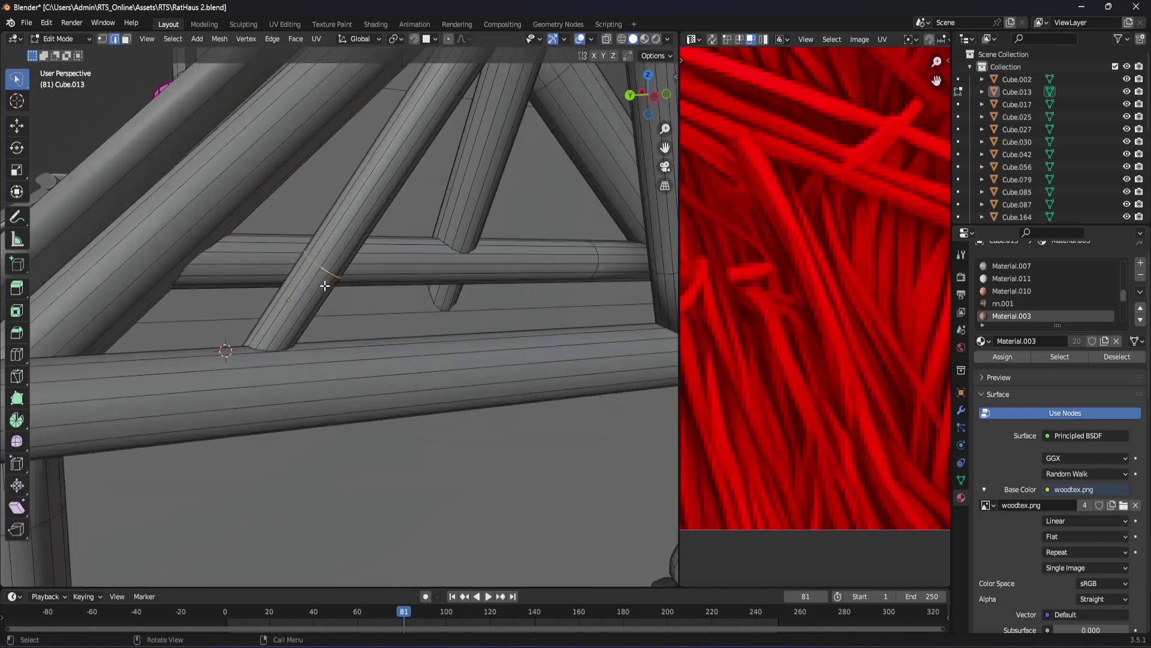
{"action": "middle_click_drag", "start_coordinate": [326, 287], "coordinate": [306, 362], "text": "shift"}
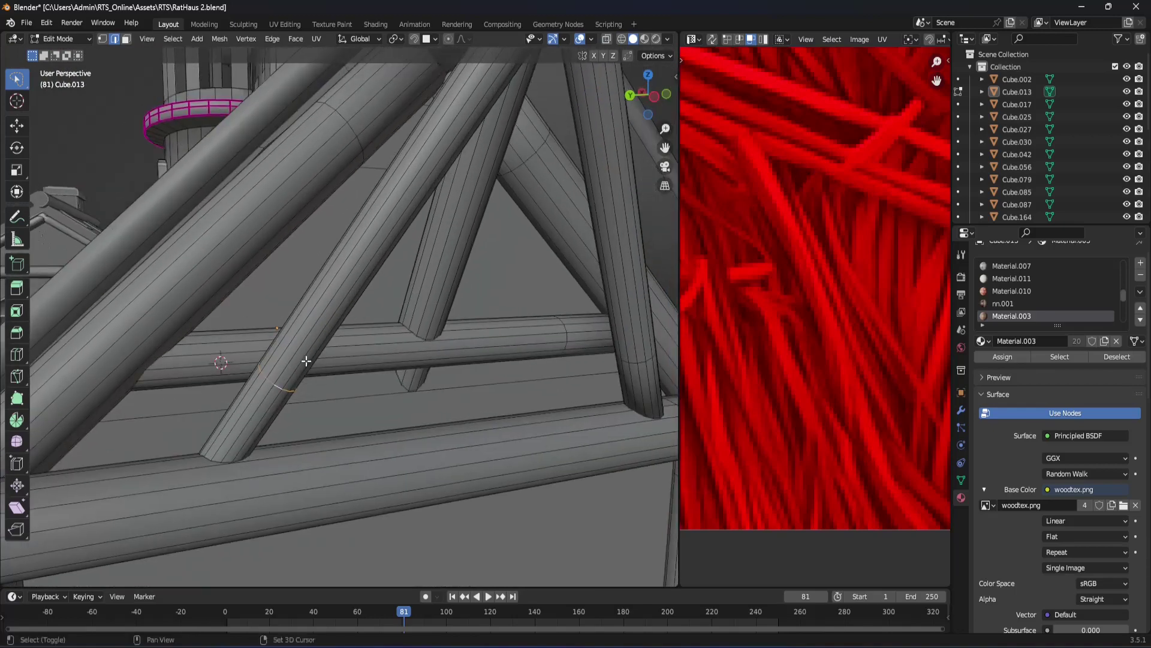
{"action": "left_click", "coordinate": [285, 384], "text": "alt+shift"}
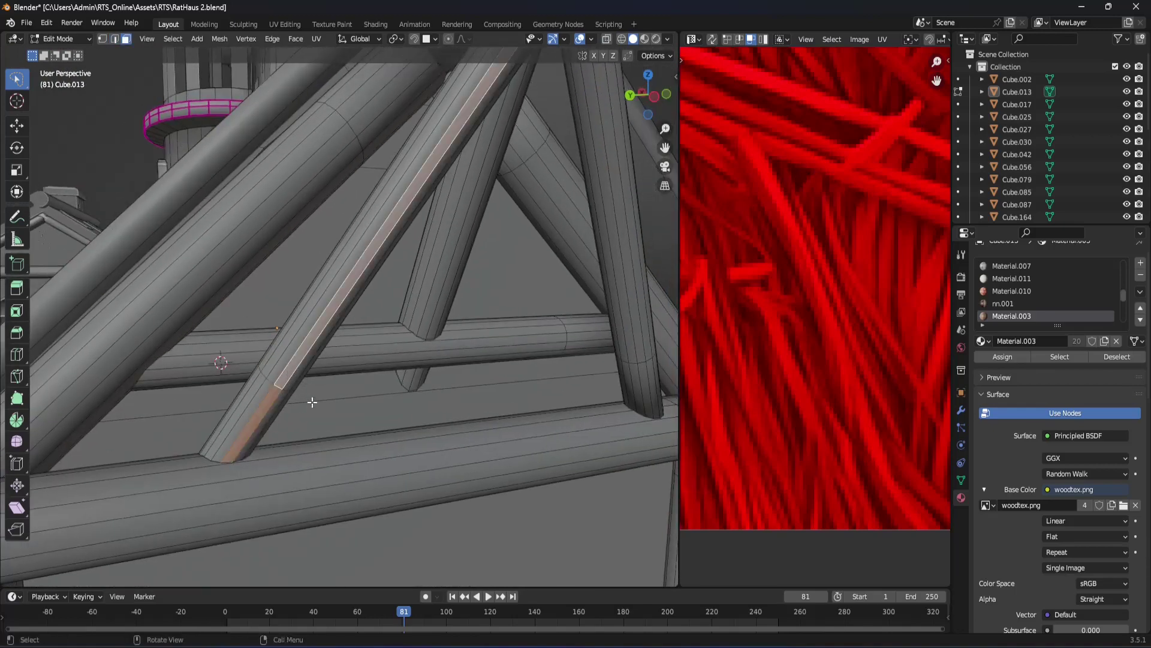
{"action": "scroll", "coordinate": [287, 408], "scroll_direction": "up", "scroll_amount": 2}
{"action": "scroll", "coordinate": [252, 391], "scroll_direction": "up", "scroll_amount": 1}
{"action": "left_click", "coordinate": [270, 340], "text": "shift"}
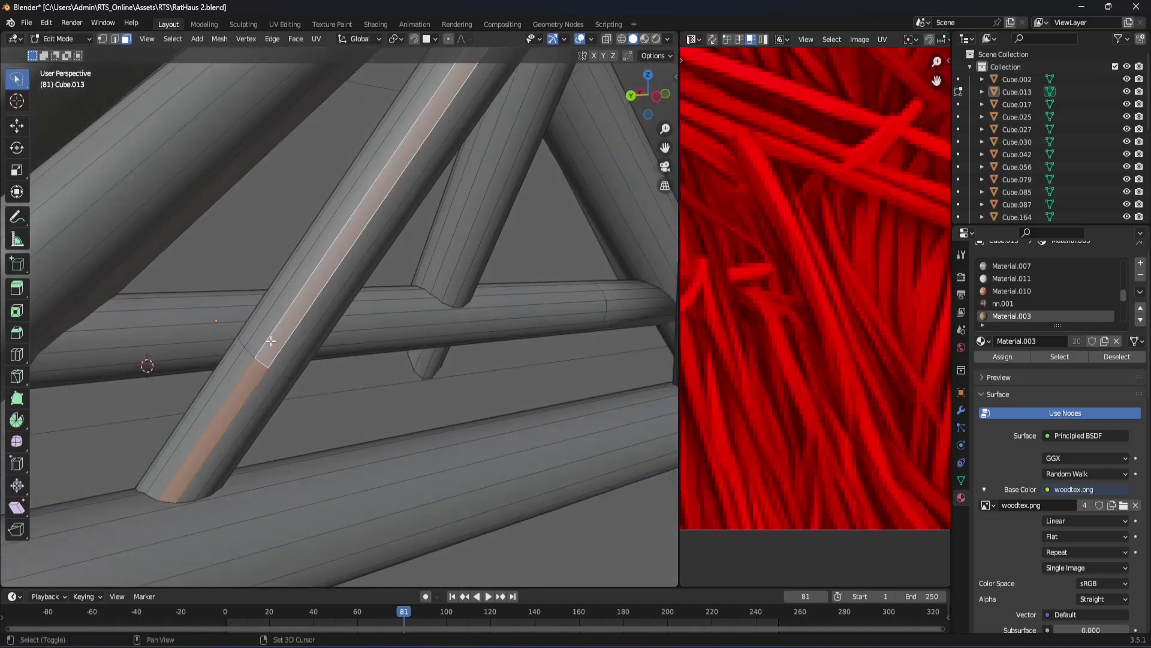
{"action": "mouse_move", "coordinate": [275, 343]}
{"action": "middle_mouse_down"}
{"action": "mouse_move", "coordinate": [252, 360]}
{"action": "mouse_move", "coordinate": [253, 331]}
{"action": "mouse_move", "coordinate": [227, 359]}
{"action": "middle_mouse_up"}
{"action": "left_click", "coordinate": [257, 333], "text": "shift"}
{"action": "left_click", "coordinate": [253, 331], "text": "shift"}
{"action": "left_click", "coordinate": [253, 331], "text": "shift"}
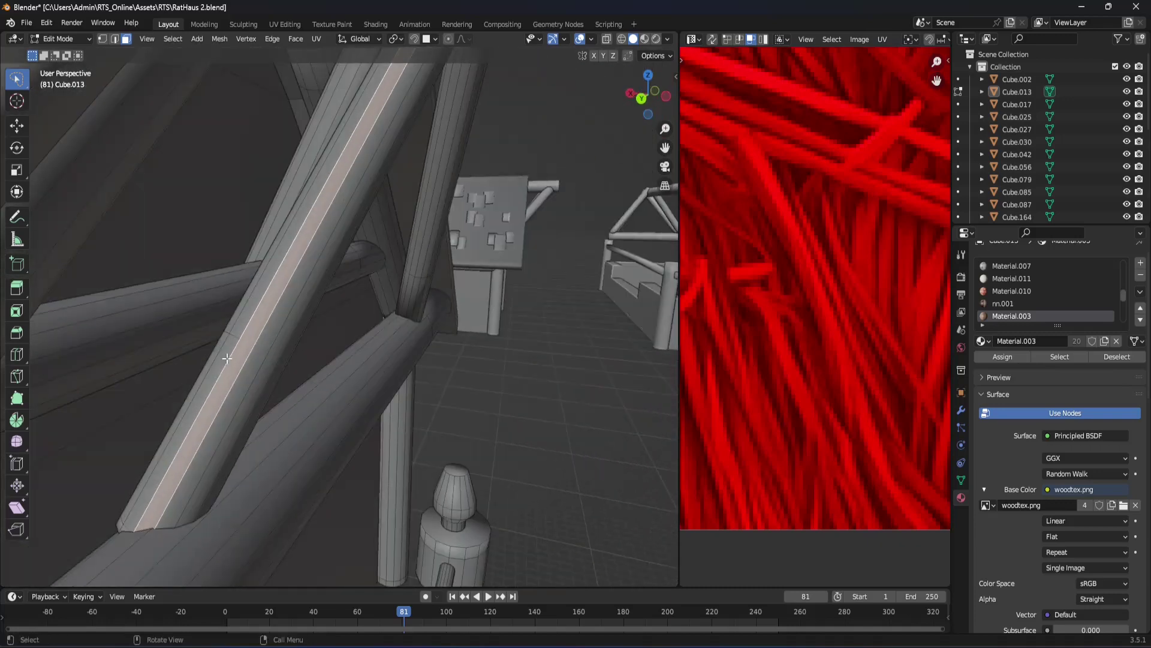
{"action": "left_click", "coordinate": [211, 362], "text": "shift"}
{"action": "left_click", "coordinate": [241, 324], "text": "shift"}
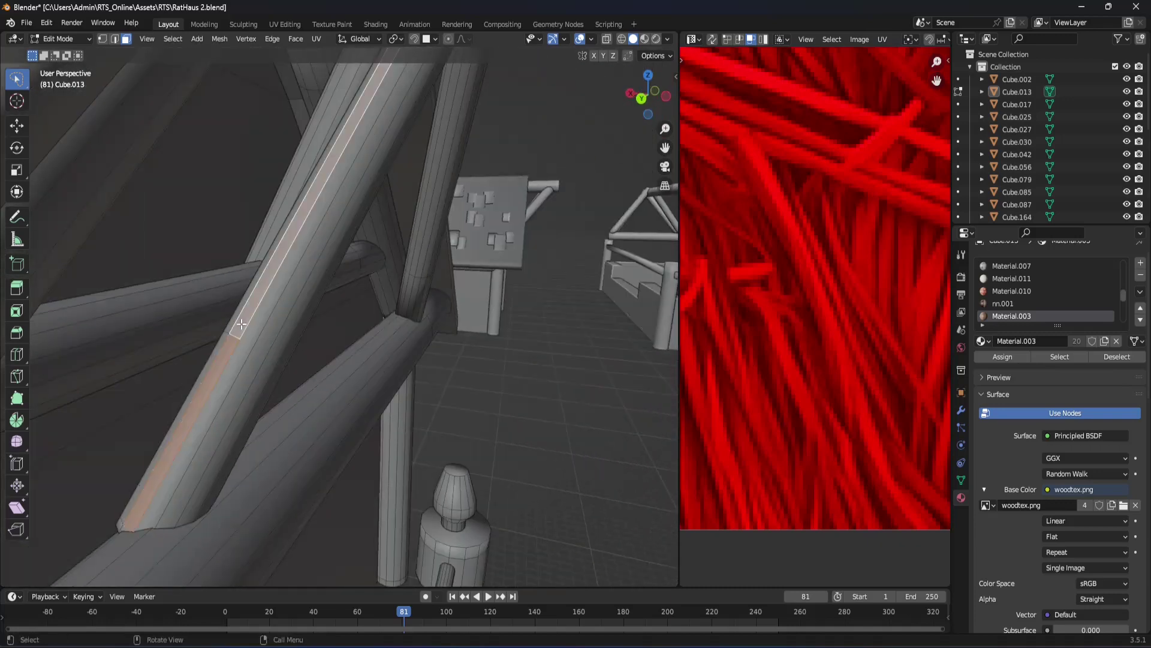
Step: Switch the viewport to Material Preview to show the wood textures on the roof beams
{"action": "key", "text": "z"}
{"action": "left_click", "coordinate": [274, 375]}
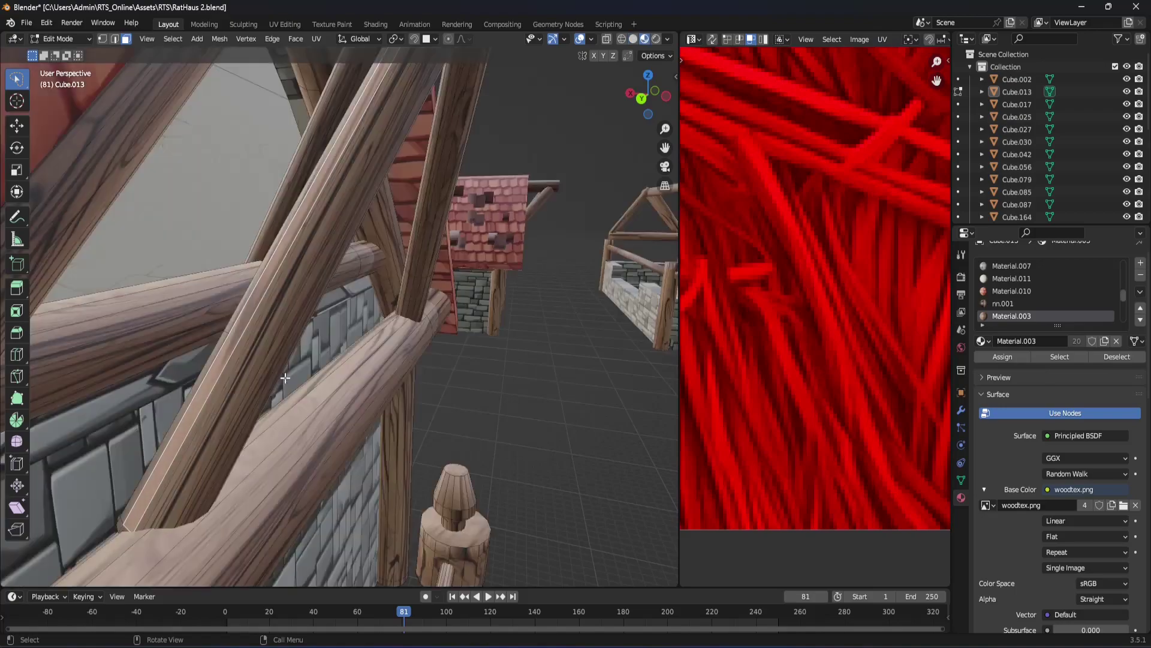
{"action": "mouse_move", "coordinate": [274, 374]}
{"action": "middle_mouse_down"}
{"action": "mouse_move", "coordinate": [260, 298]}
{"action": "mouse_move", "coordinate": [288, 336]}
{"action": "mouse_move", "coordinate": [249, 348]}
{"action": "mouse_move", "coordinate": [280, 350]}
{"action": "mouse_move", "coordinate": [281, 366]}
{"action": "mouse_move", "coordinate": [258, 359]}
{"action": "middle_mouse_up"}
{"action": "scroll", "coordinate": [334, 380], "scroll_direction": "up", "scroll_amount": 2}
{"action": "middle_click_drag", "start_coordinate": [334, 380], "coordinate": [352, 361]}
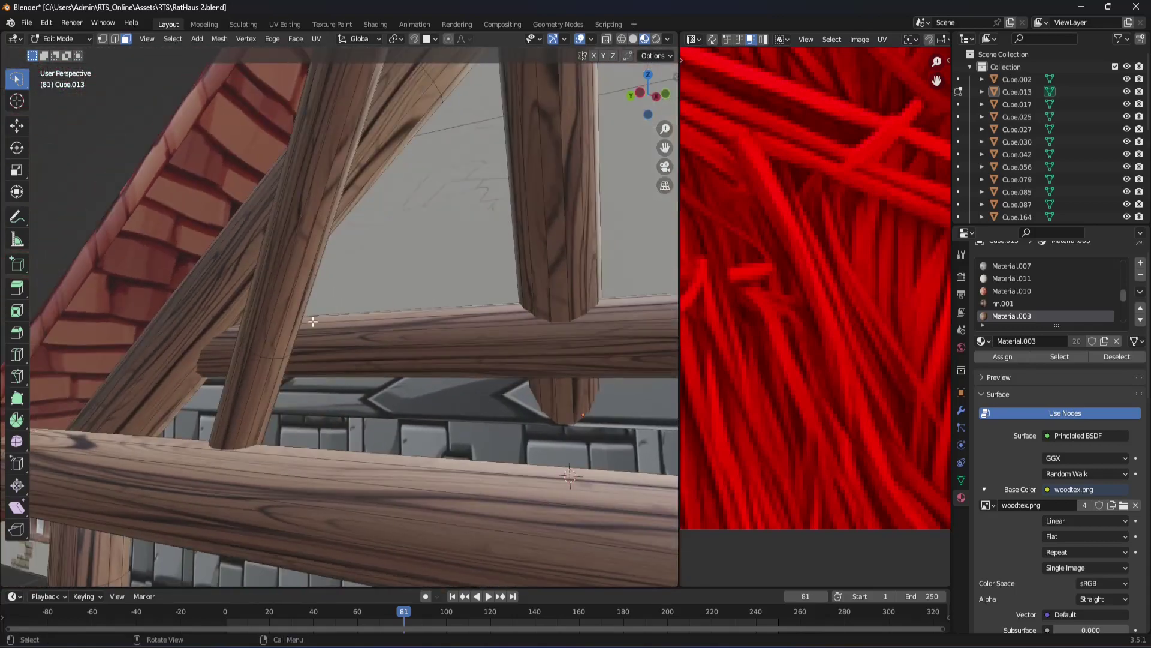
Step: Shift-select the diagonal beam's long face strips along its full length
{"action": "left_click", "coordinate": [279, 330]}
{"action": "left_click", "coordinate": [256, 355]}
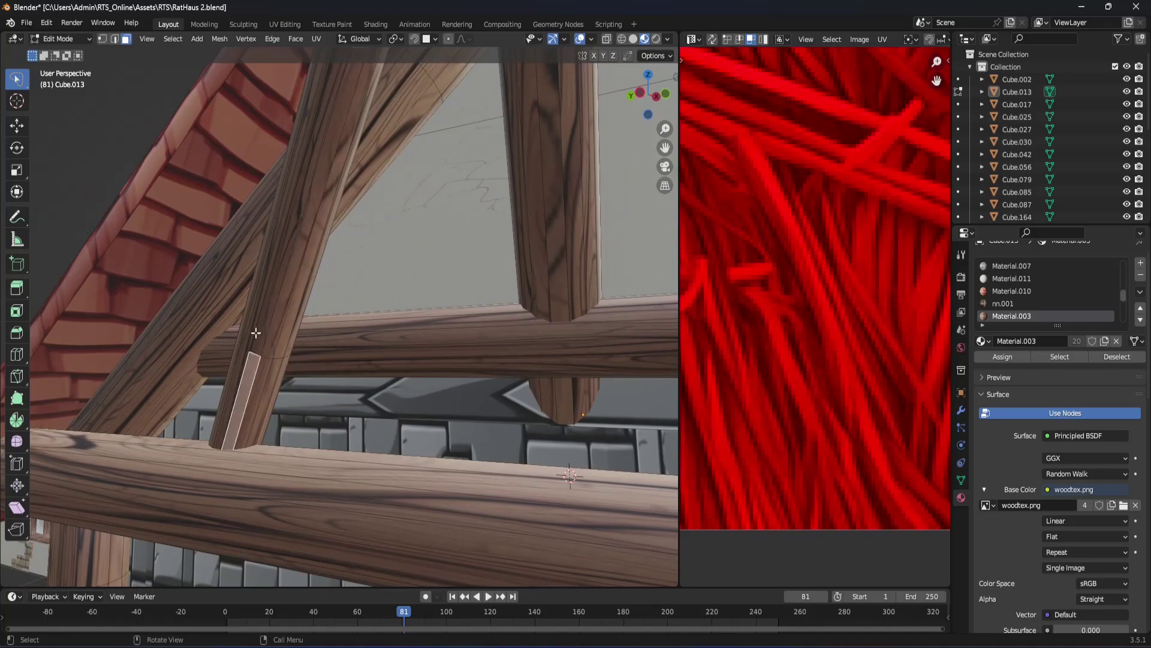
{"action": "left_click", "coordinate": [267, 333], "text": "shift"}
{"action": "mouse_move", "coordinate": [267, 335]}
{"action": "middle_mouse_down"}
{"action": "mouse_move", "coordinate": [292, 351]}
{"action": "mouse_move", "coordinate": [247, 366]}
{"action": "mouse_move", "coordinate": [262, 356]}
{"action": "middle_mouse_up"}
{"action": "left_click", "coordinate": [249, 353]}
{"action": "left_click", "coordinate": [247, 365]}
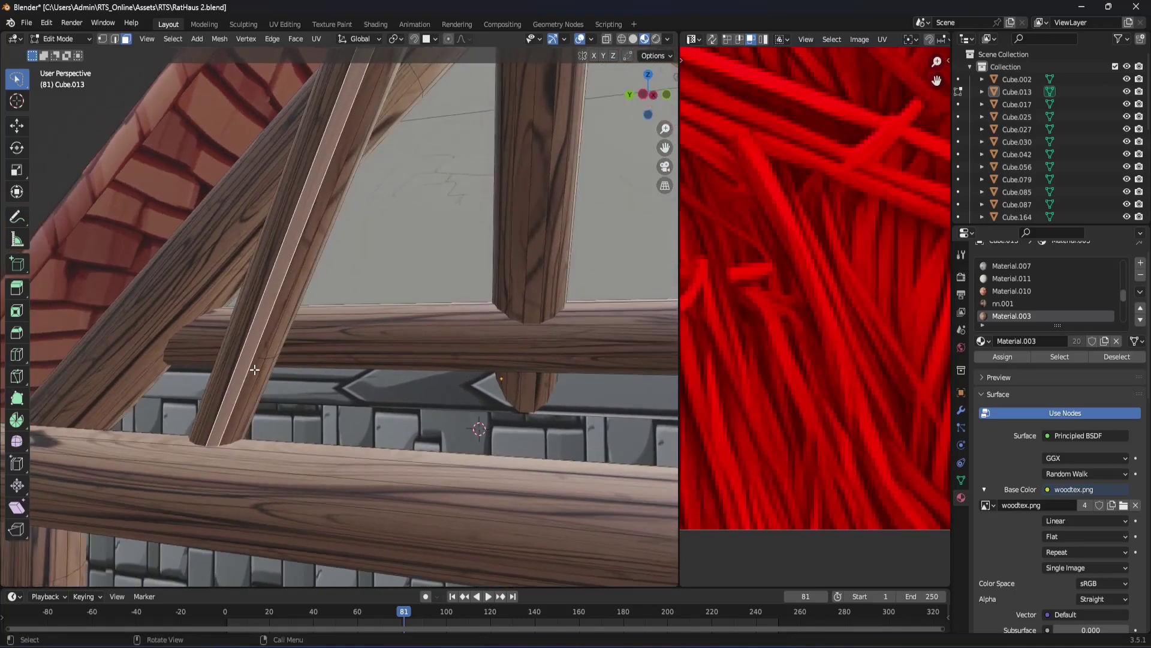
{"action": "left_click", "coordinate": [262, 356]}
{"action": "mouse_move", "coordinate": [272, 363]}
{"action": "middle_mouse_down"}
{"action": "mouse_move", "coordinate": [257, 372]}
{"action": "mouse_move", "coordinate": [278, 351]}
{"action": "mouse_move", "coordinate": [271, 365]}
{"action": "middle_mouse_up"}
{"action": "left_click", "coordinate": [269, 353], "text": "shift"}
{"action": "left_click", "coordinate": [278, 350], "text": "shift"}
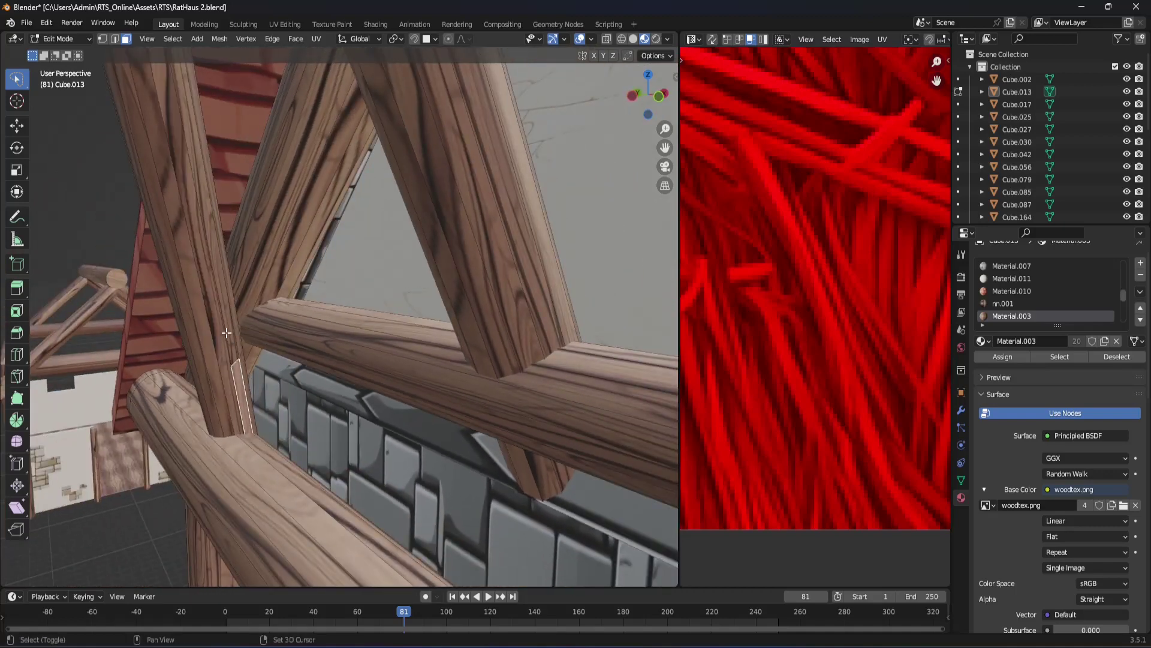
{"action": "left_click", "coordinate": [246, 346], "text": "shift"}
Step: Extend the selection with the front and remaining faces of the beam
{"action": "scroll", "coordinate": [255, 352], "scroll_direction": "up", "scroll_amount": 10}
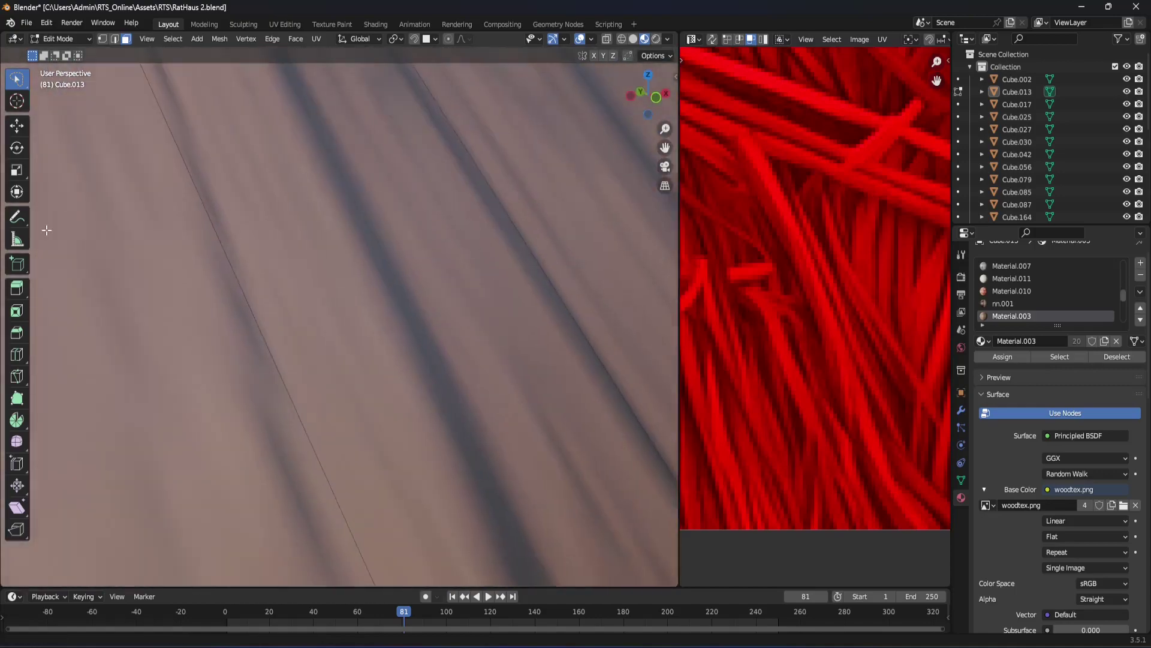
{"action": "middle_click_drag", "start_coordinate": [242, 360], "coordinate": [317, 67], "text": "shift"}
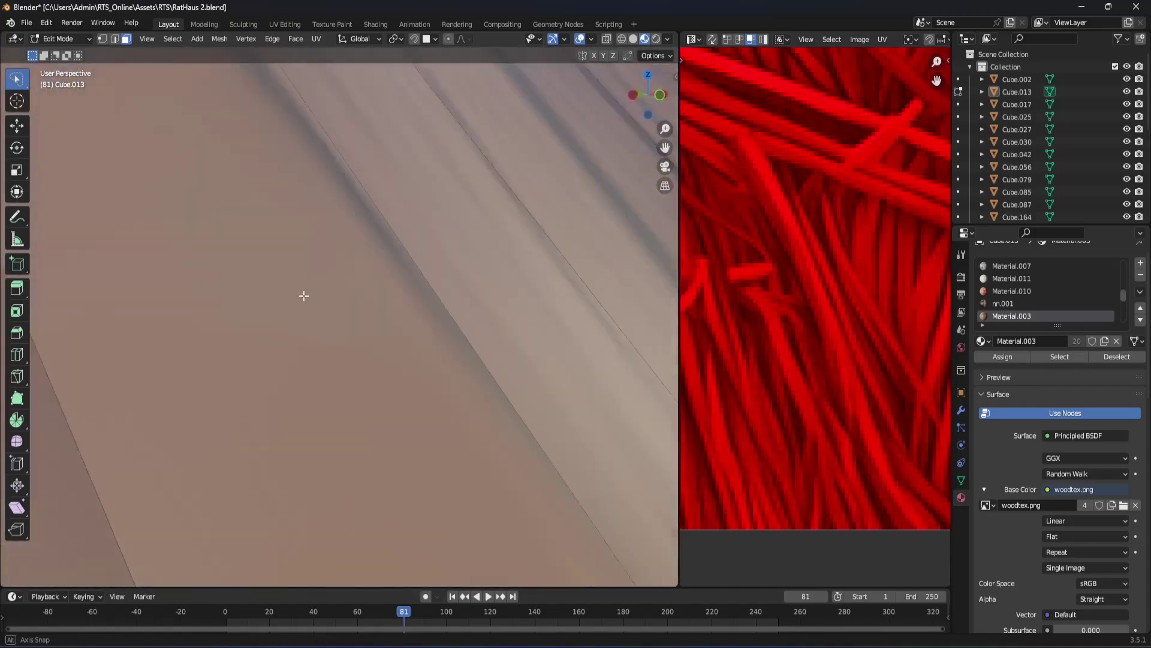
{"action": "scroll", "coordinate": [334, 298], "scroll_direction": "down", "scroll_amount": 10}
{"action": "scroll", "coordinate": [510, 296], "scroll_direction": "down", "scroll_amount": 4}
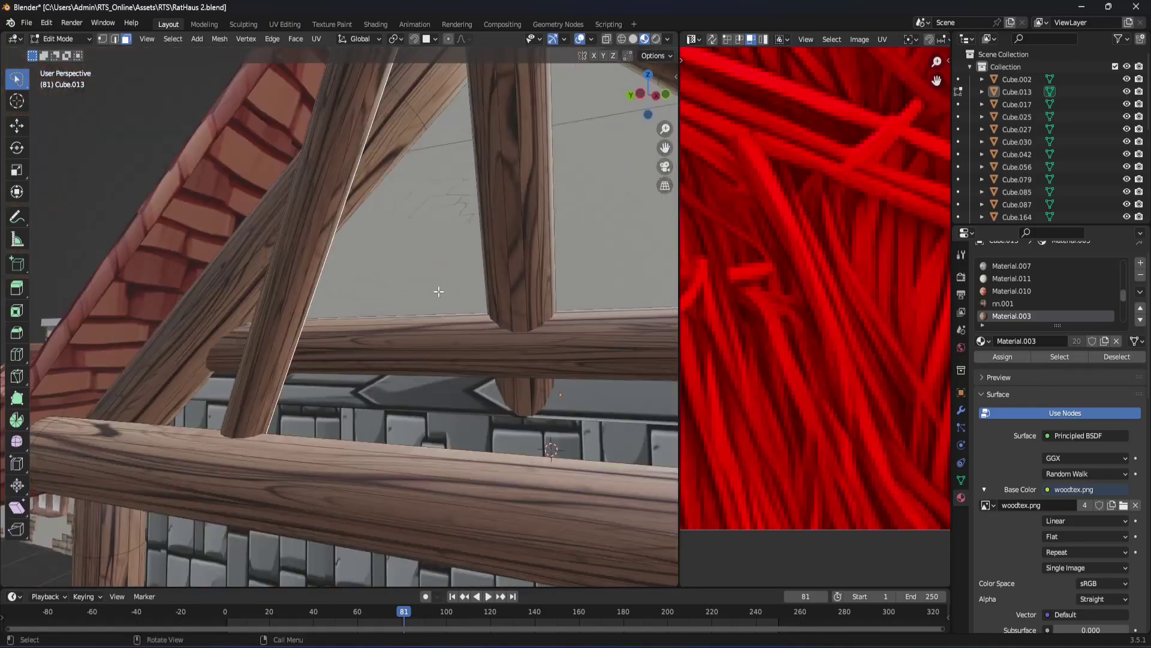
{"action": "mouse_move", "coordinate": [438, 290]}
{"action": "middle_mouse_down"}
{"action": "mouse_move", "coordinate": [210, 337]}
{"action": "mouse_move", "coordinate": [235, 324]}
{"action": "middle_mouse_up"}
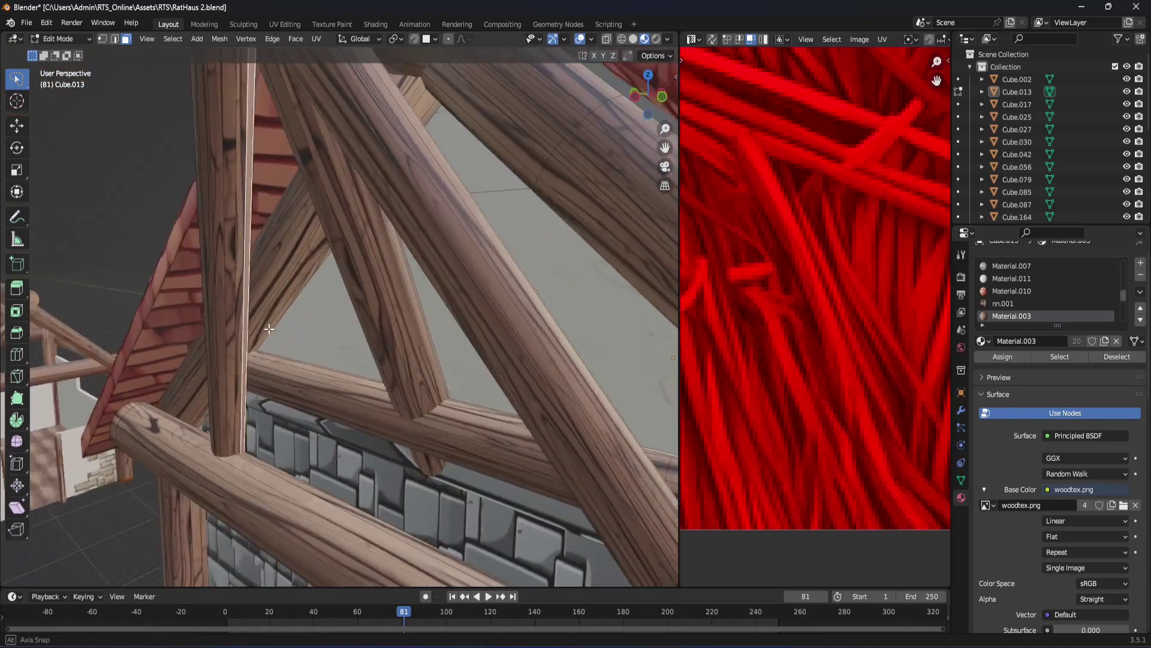
{"action": "scroll", "coordinate": [235, 324], "scroll_direction": "up", "scroll_amount": 2}
{"action": "left_click", "coordinate": [238, 321], "text": "shift"}
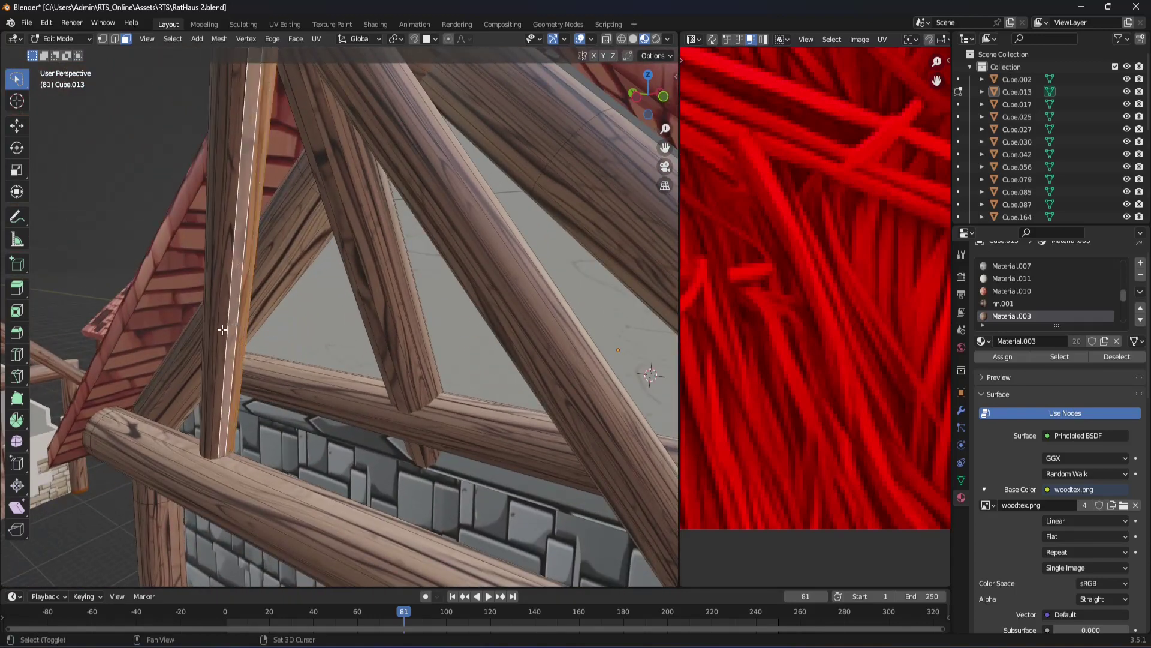
{"action": "left_click", "coordinate": [223, 330], "text": "shift"}
{"action": "mouse_move", "coordinate": [219, 341]}
{"action": "middle_mouse_down"}
{"action": "mouse_move", "coordinate": [252, 354]}
{"action": "mouse_move", "coordinate": [229, 393]}
{"action": "mouse_move", "coordinate": [202, 389]}
{"action": "mouse_move", "coordinate": [262, 439]}
{"action": "middle_mouse_up"}
{"action": "left_click", "coordinate": [232, 376], "text": "shift"}
{"action": "left_click", "coordinate": [201, 388], "text": "shift"}
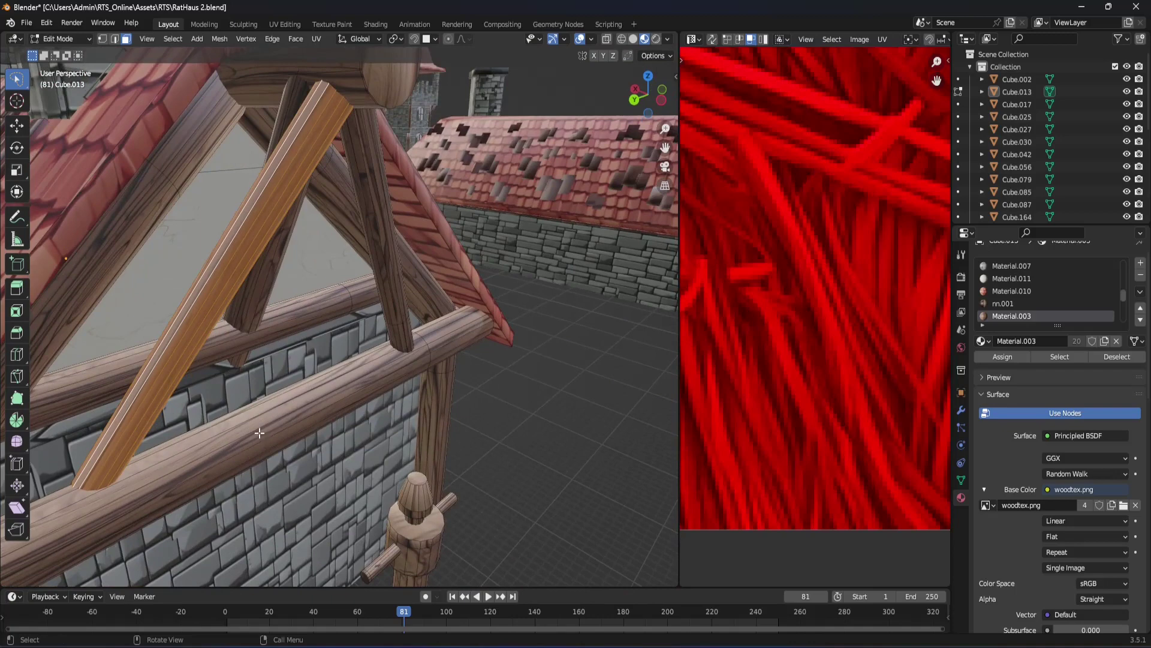
Step: Apply a Smart UV Project to the rafter's faces and return to object mode
{"action": "key", "text": "u"}
{"action": "left_click", "coordinate": [254, 431]}
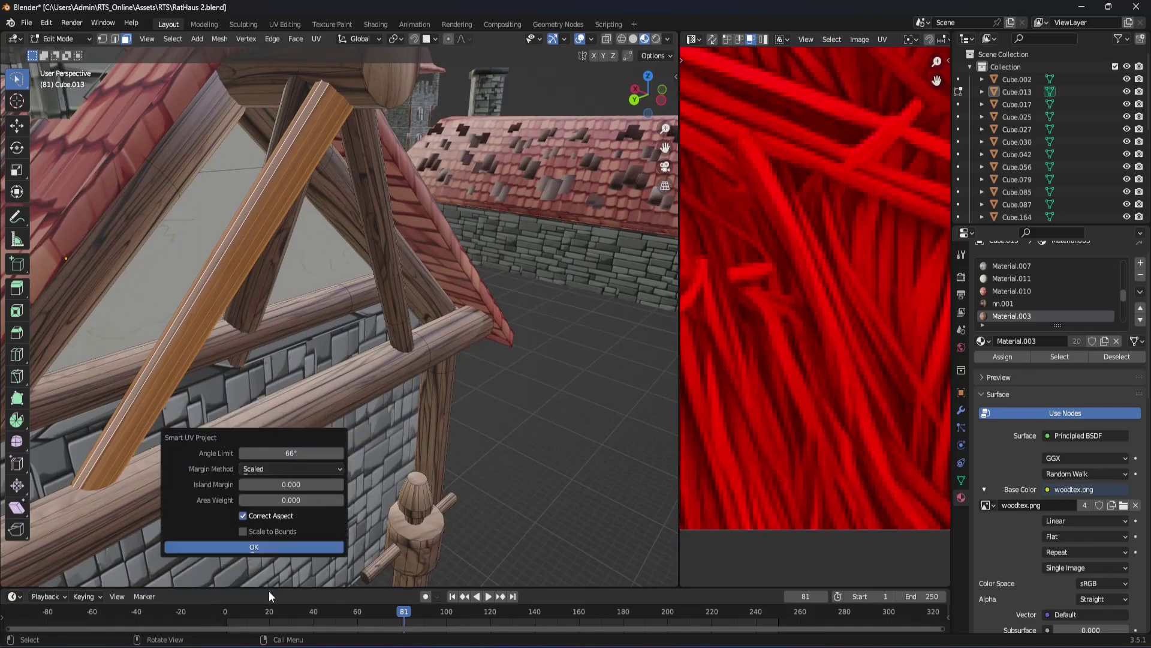
{"action": "left_click", "coordinate": [276, 541]}
{"action": "key", "text": "Tab"}
Step: Select the left slanted beam and select all of its faces in edit mode
{"action": "mouse_move", "coordinate": [269, 416]}
{"action": "middle_mouse_down"}
{"action": "mouse_move", "coordinate": [209, 354]}
{"action": "mouse_move", "coordinate": [285, 336]}
{"action": "mouse_move", "coordinate": [263, 349]}
{"action": "mouse_move", "coordinate": [283, 342]}
{"action": "mouse_move", "coordinate": [253, 335]}
{"action": "mouse_move", "coordinate": [240, 341]}
{"action": "mouse_move", "coordinate": [290, 344]}
{"action": "mouse_move", "coordinate": [226, 351]}
{"action": "mouse_move", "coordinate": [307, 321]}
{"action": "middle_mouse_up"}
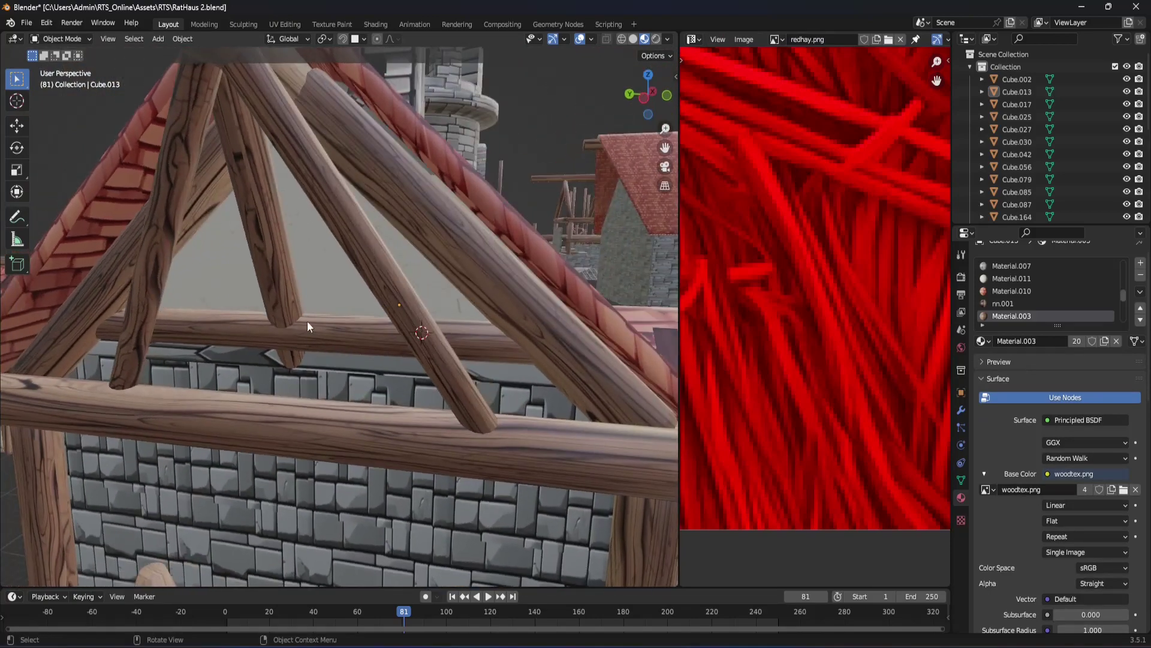
{"action": "left_click", "coordinate": [159, 288]}
{"action": "key", "text": "Tab"}
{"action": "key", "text": "a"}
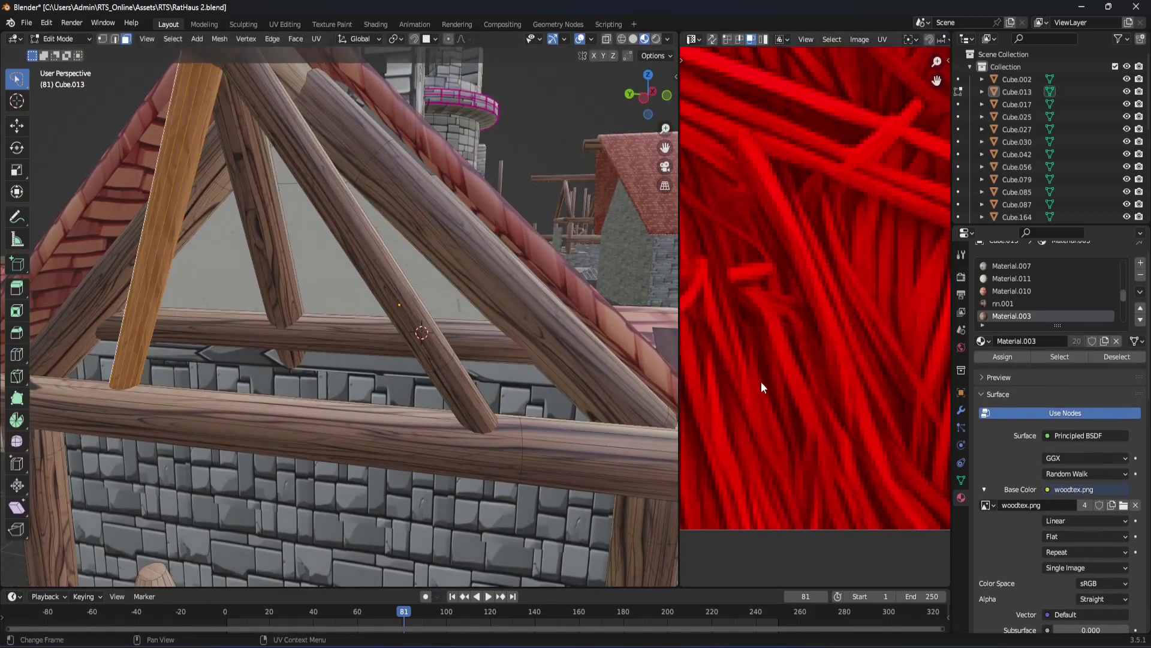
{"action": "scroll", "coordinate": [774, 381], "scroll_direction": "down", "scroll_amount": 8}
{"action": "scroll", "coordinate": [776, 379], "scroll_direction": "up", "scroll_amount": 2}
Step: Scale down the left beam's UV layout in the UV Editor
{"action": "key", "text": "s"}
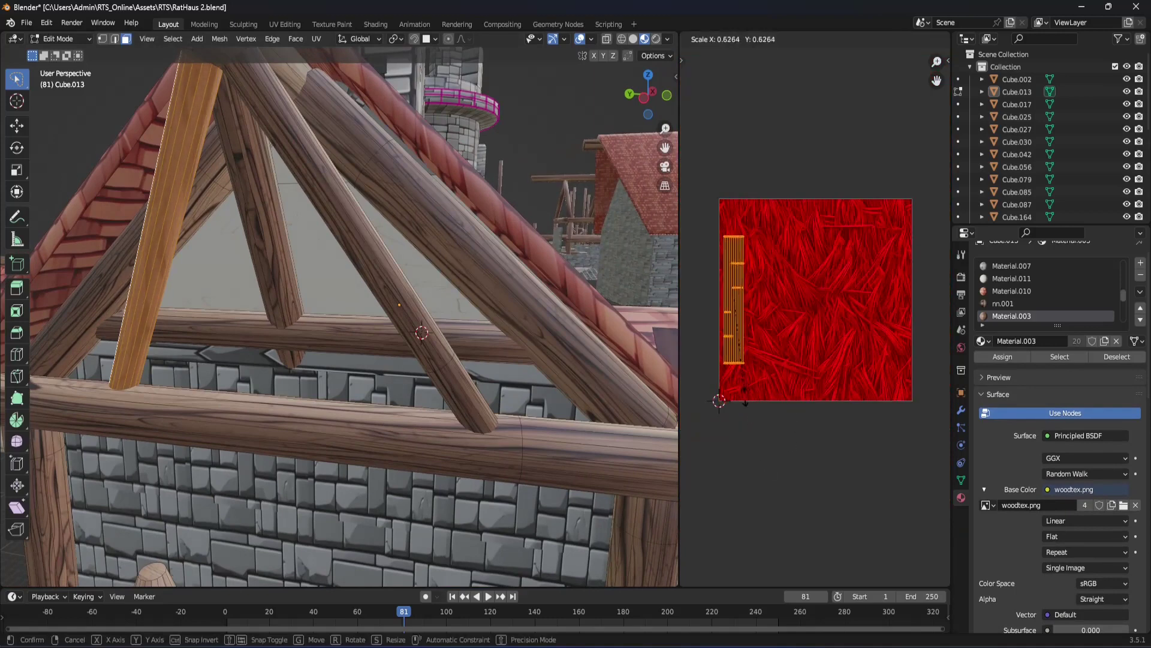
{"action": "left_click", "coordinate": [765, 485]}
{"action": "scroll", "coordinate": [495, 459], "scroll_direction": "up", "scroll_amount": 2}
{"action": "scroll", "coordinate": [494, 458], "scroll_direction": "up", "scroll_amount": 2}
{"action": "scroll", "coordinate": [543, 456], "scroll_direction": "up", "scroll_amount": 1}
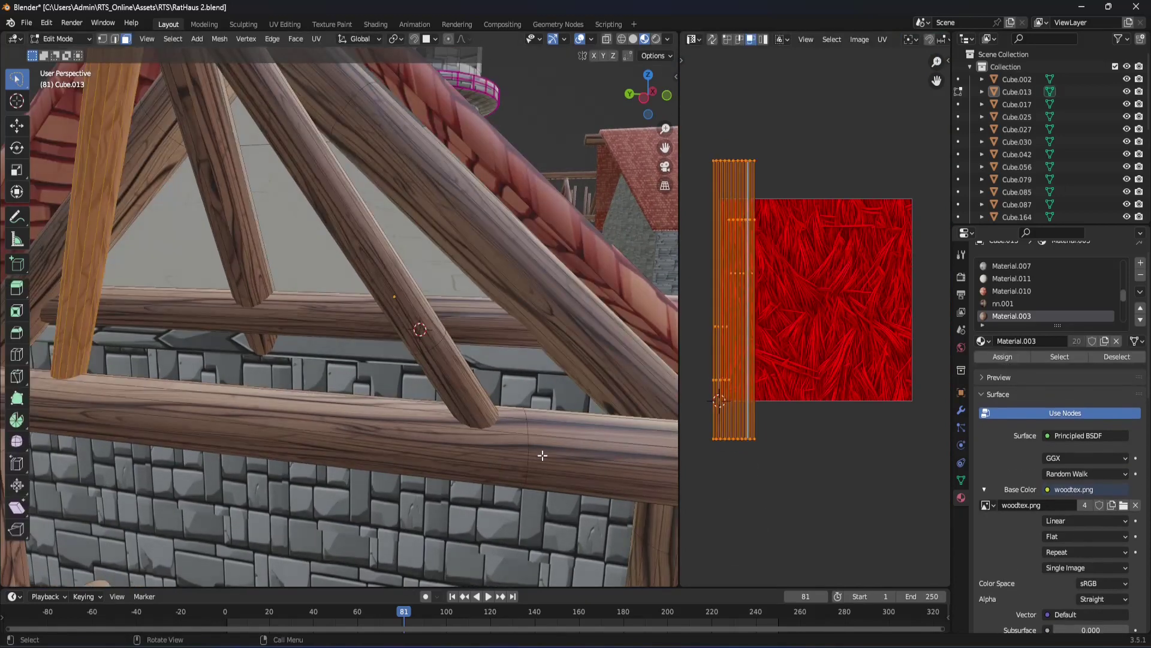
{"action": "scroll", "coordinate": [755, 438], "scroll_direction": "down", "scroll_amount": 1}
{"action": "scroll", "coordinate": [755, 438], "scroll_direction": "down", "scroll_amount": 1}
Step: Squash the beam's UVs along Y into a thin strip, then resume mesh editing on the beam
{"action": "key", "text": "s"}
{"action": "key", "text": "y"}
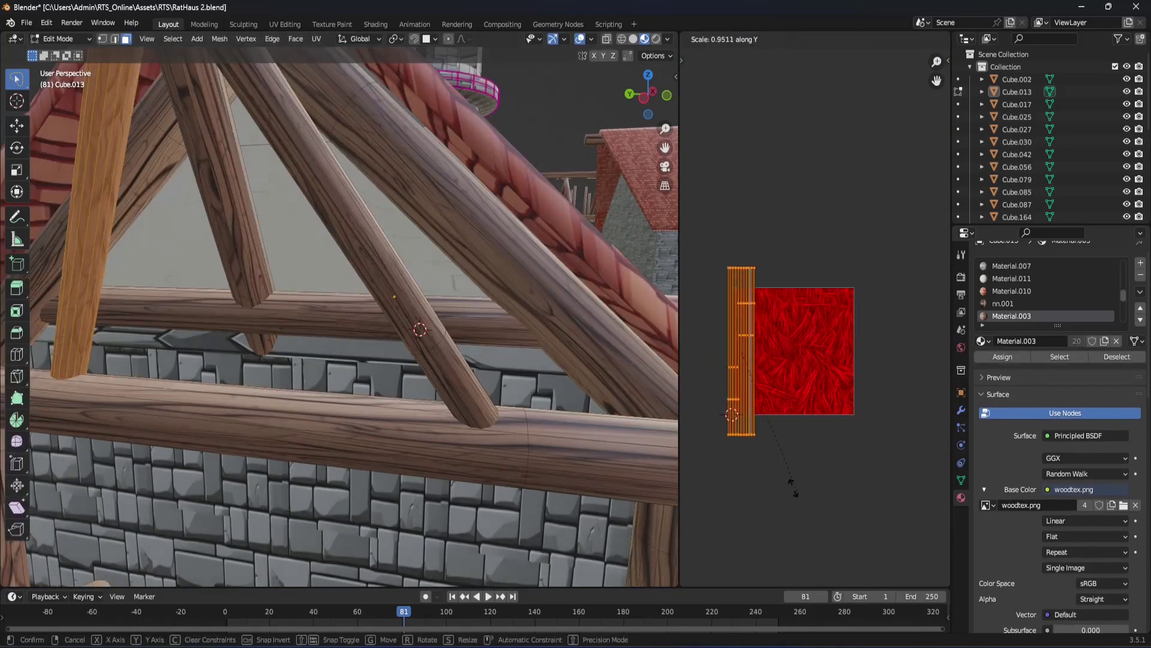
{"action": "left_click", "coordinate": [758, 438]}
{"action": "key", "text": "Tab"}
{"action": "mouse_move", "coordinate": [354, 388]}
{"action": "middle_mouse_down"}
{"action": "mouse_move", "coordinate": [391, 402]}
{"action": "mouse_move", "coordinate": [475, 401]}
{"action": "mouse_move", "coordinate": [398, 398]}
{"action": "middle_mouse_up"}
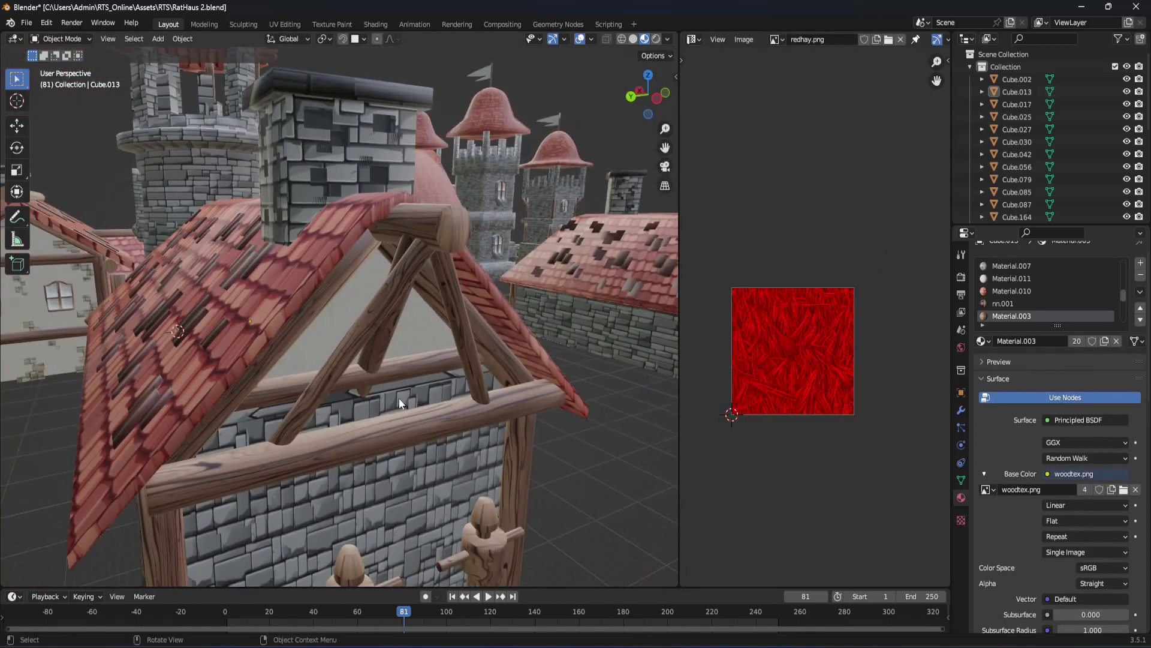
{"action": "left_click", "coordinate": [359, 434]}
{"action": "key", "text": "Tab"}
{"action": "key", "text": "Tab"}
{"action": "key", "text": "Tab"}
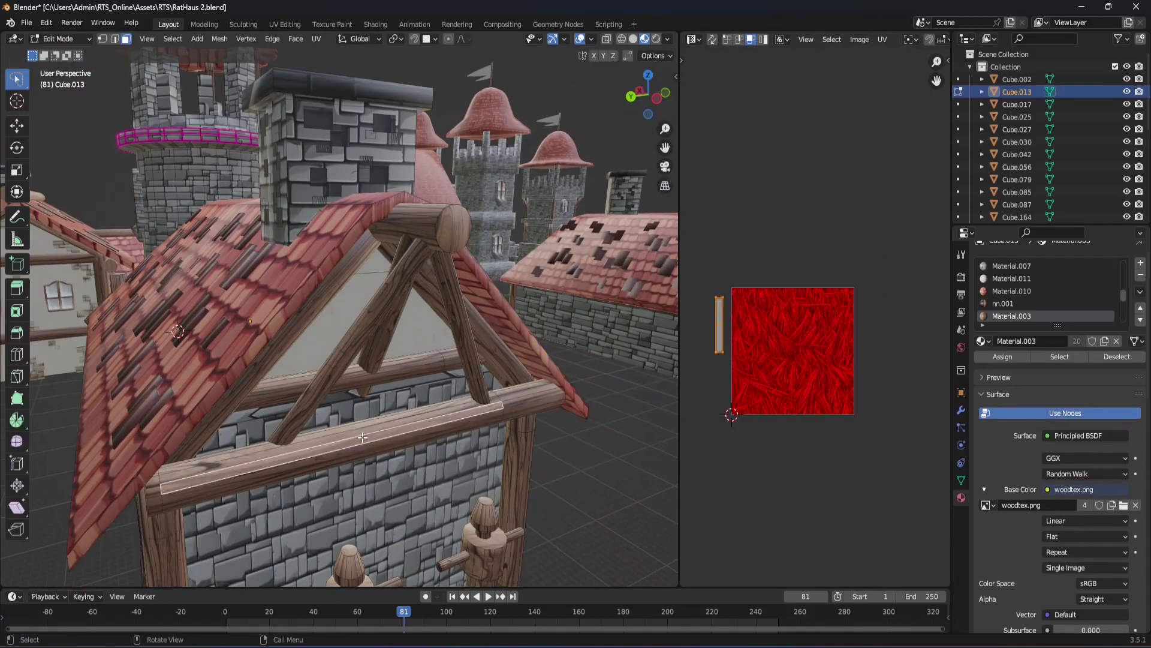
Step: Select the short beam faces at the joint, checking them in wireframe then solid shading
{"action": "middle_click_drag", "start_coordinate": [362, 437], "coordinate": [553, 432]}
{"action": "scroll", "coordinate": [552, 432], "scroll_direction": "up", "scroll_amount": 4}
{"action": "left_click", "coordinate": [406, 372]}
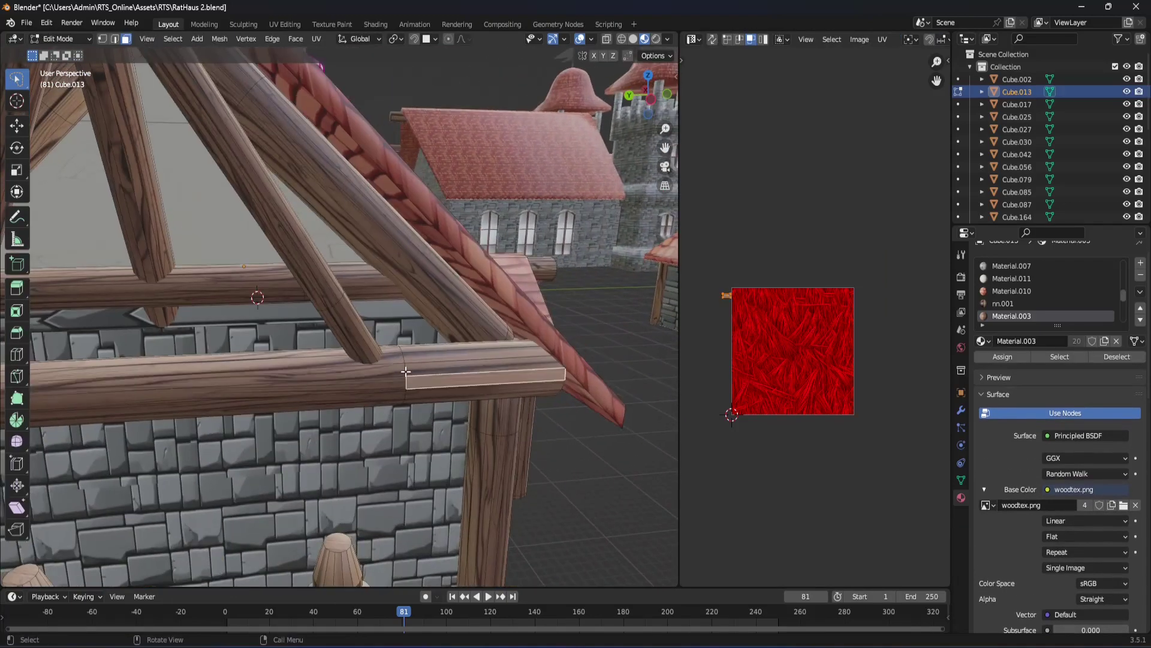
{"action": "left_click", "coordinate": [403, 371]}
{"action": "mouse_move", "coordinate": [459, 373]}
{"action": "middle_mouse_down"}
{"action": "mouse_move", "coordinate": [495, 368]}
{"action": "mouse_move", "coordinate": [459, 330]}
{"action": "middle_mouse_up"}
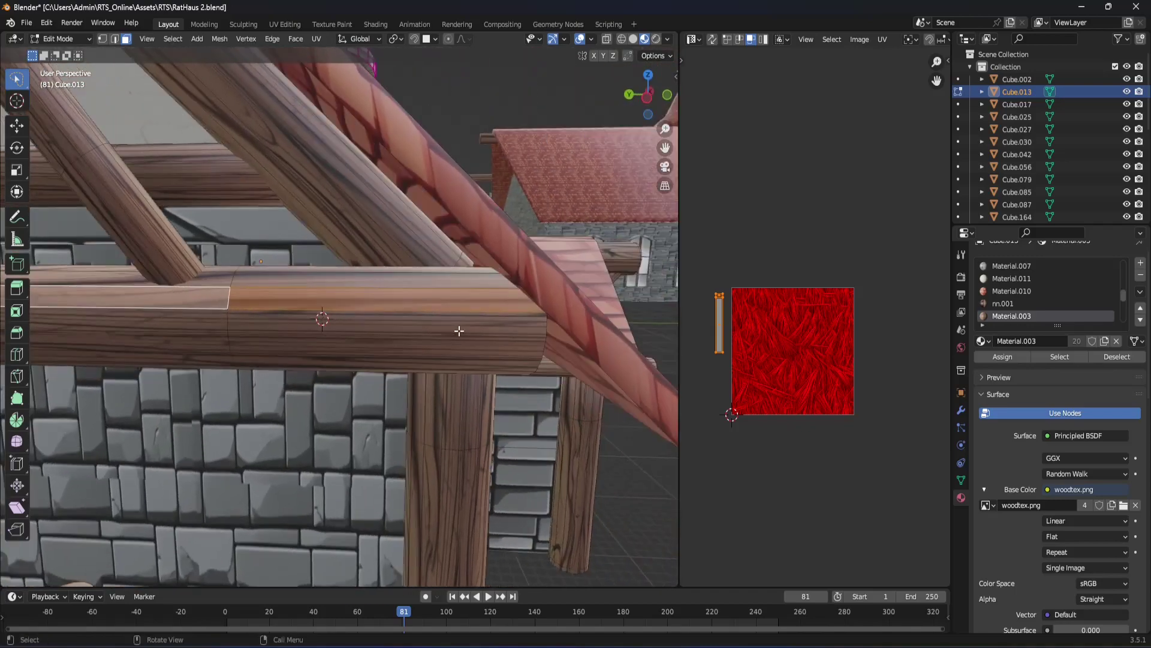
{"action": "key", "text": "z"}
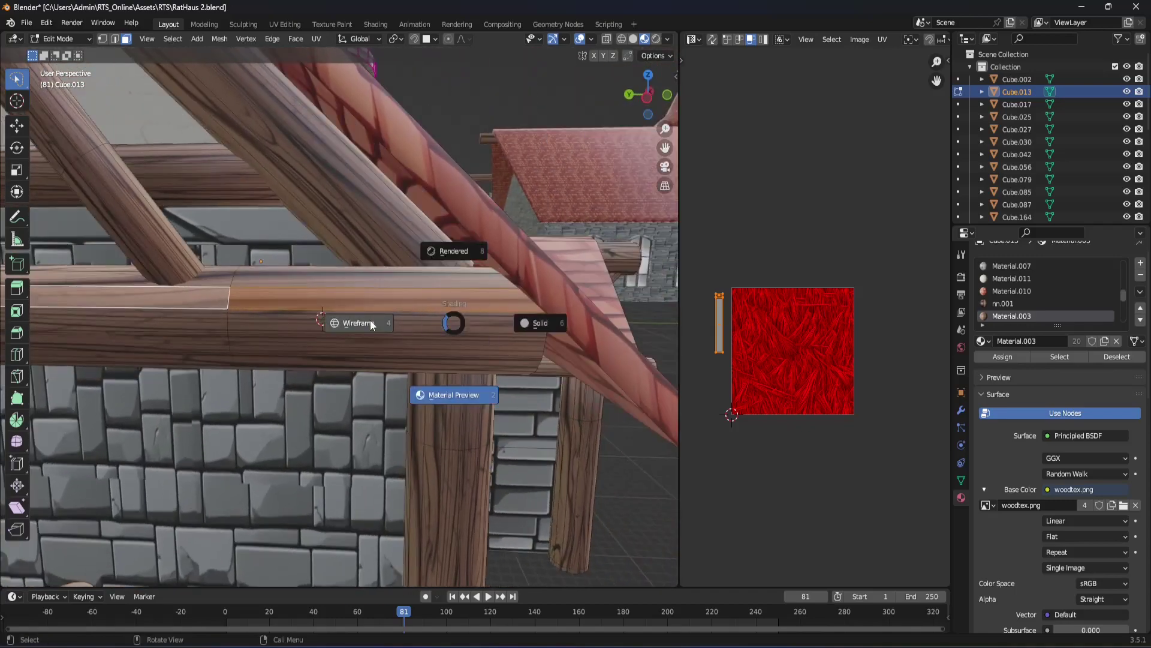
{"action": "left_click", "coordinate": [371, 324]}
{"action": "key", "text": "z"}
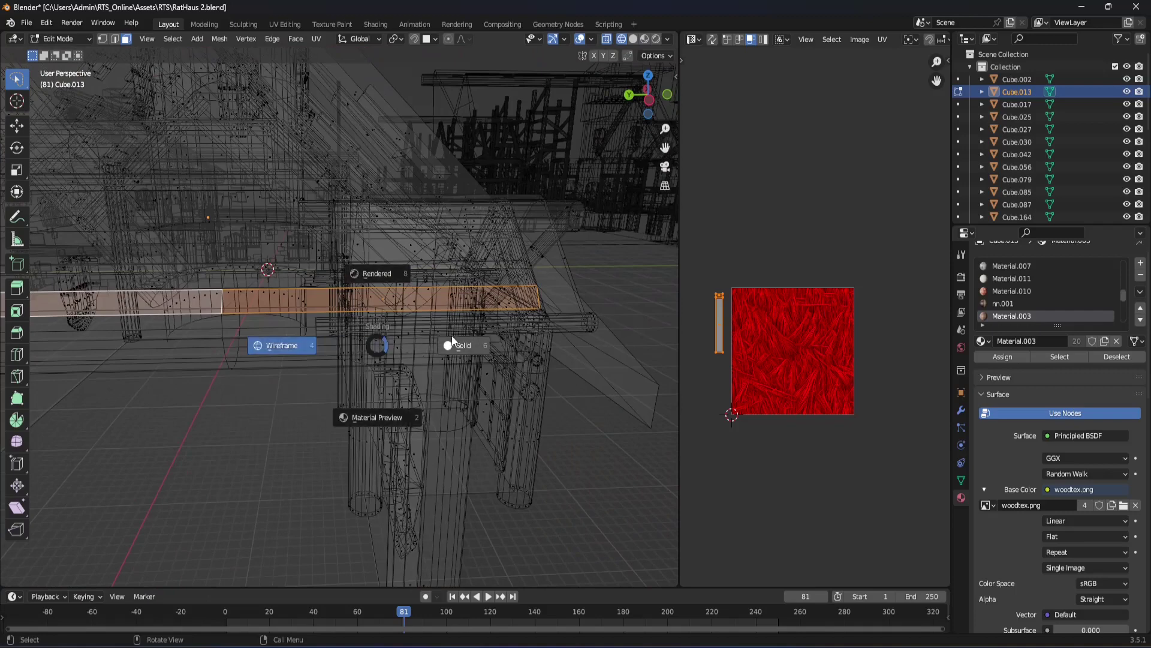
{"action": "left_click", "coordinate": [467, 339]}
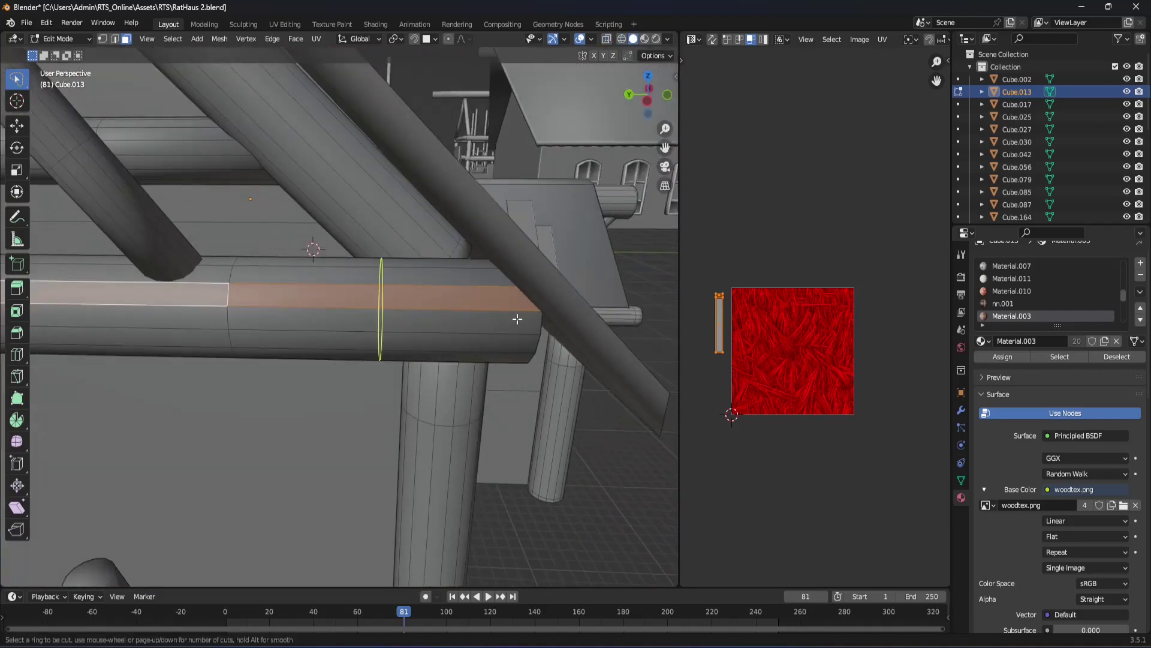
Step: Add an edge loop across the horizontal beam near the rafter joint
{"action": "left_click", "coordinate": [518, 319]}
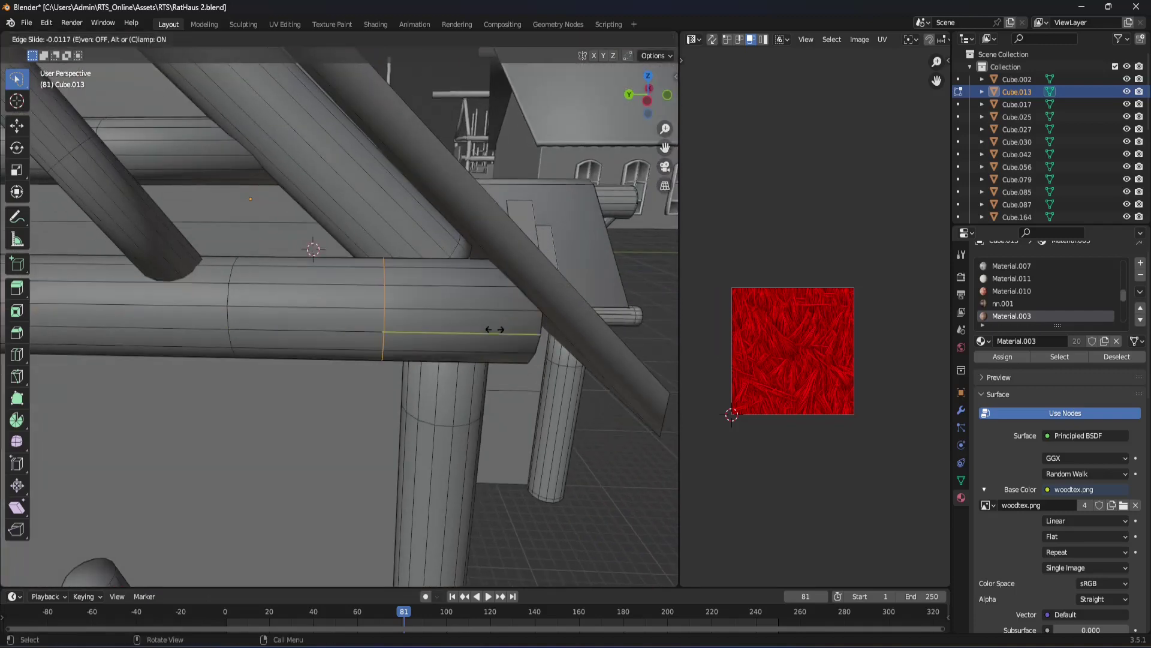
{"action": "left_click", "coordinate": [640, 356]}
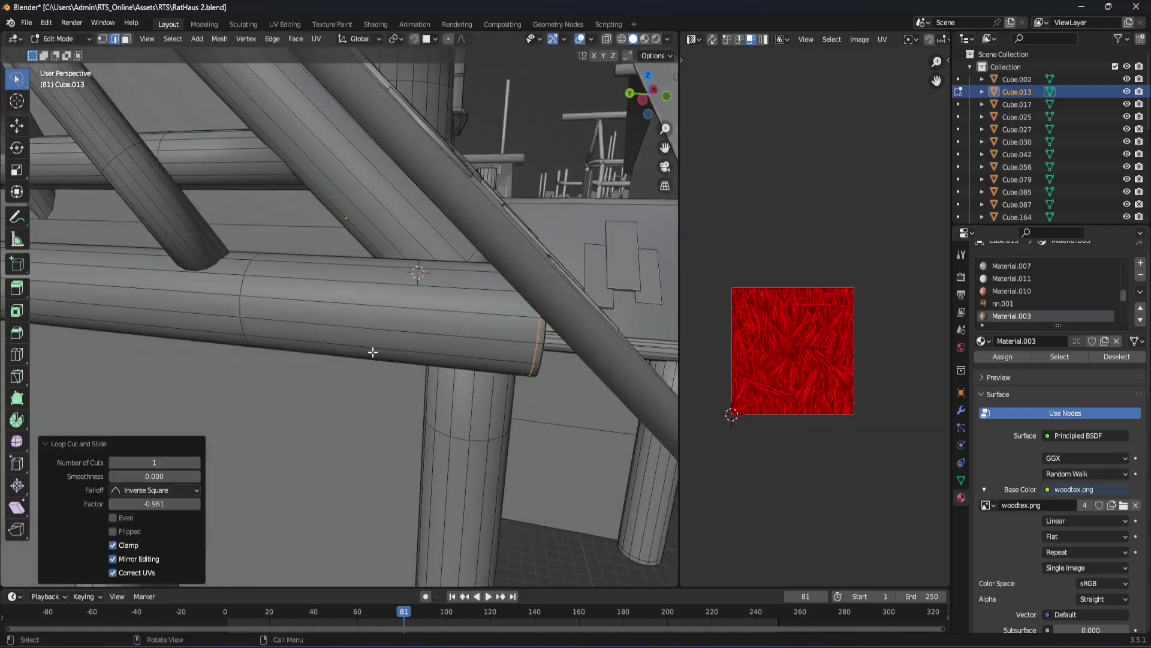
{"action": "mouse_move", "coordinate": [395, 357]}
{"action": "middle_mouse_down"}
{"action": "mouse_move", "coordinate": [378, 332]}
{"action": "mouse_move", "coordinate": [411, 346]}
{"action": "mouse_move", "coordinate": [390, 379]}
{"action": "mouse_move", "coordinate": [337, 351]}
{"action": "mouse_move", "coordinate": [400, 326]}
{"action": "middle_mouse_up"}
{"action": "key", "text": "Tab"}
{"action": "key", "text": "Tab"}
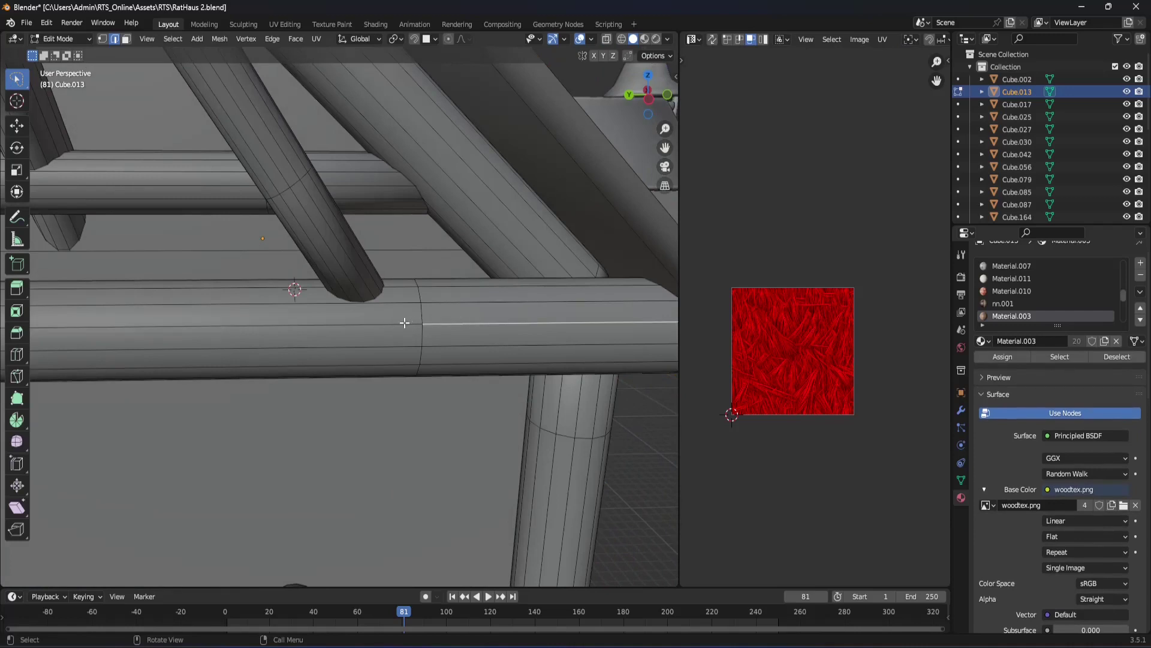
Step: Dissolve the beam's split lower faces into single faces with Ctrl+X
{"action": "left_click", "coordinate": [509, 373], "text": "alt"}
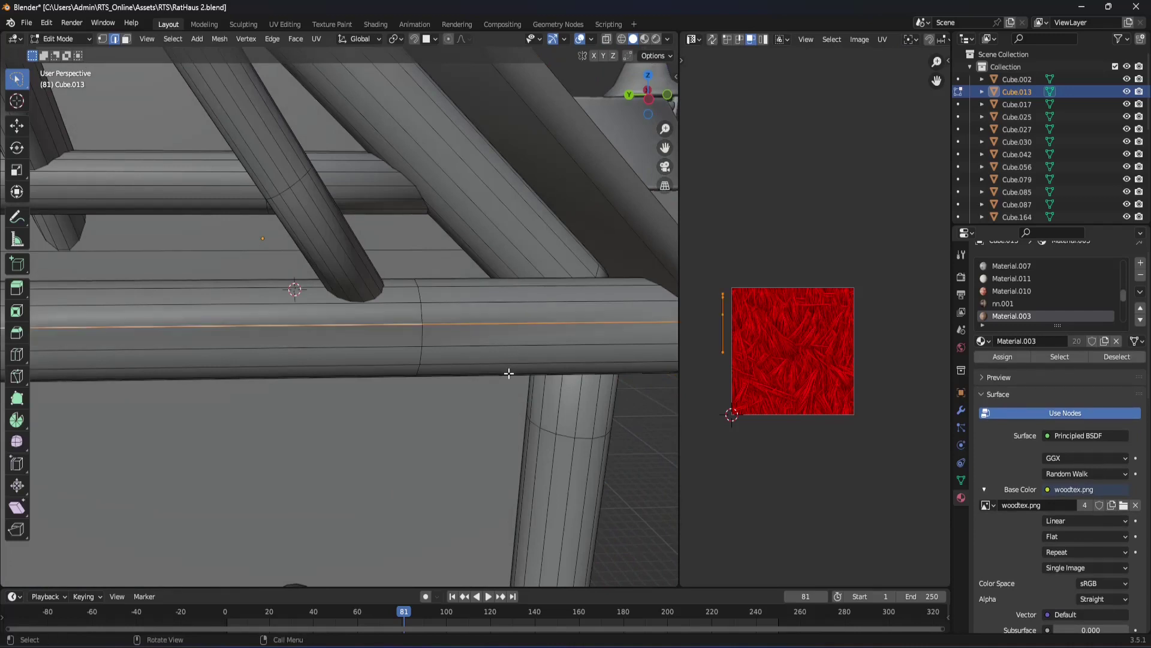
{"action": "left_click", "coordinate": [496, 357], "text": "shift"}
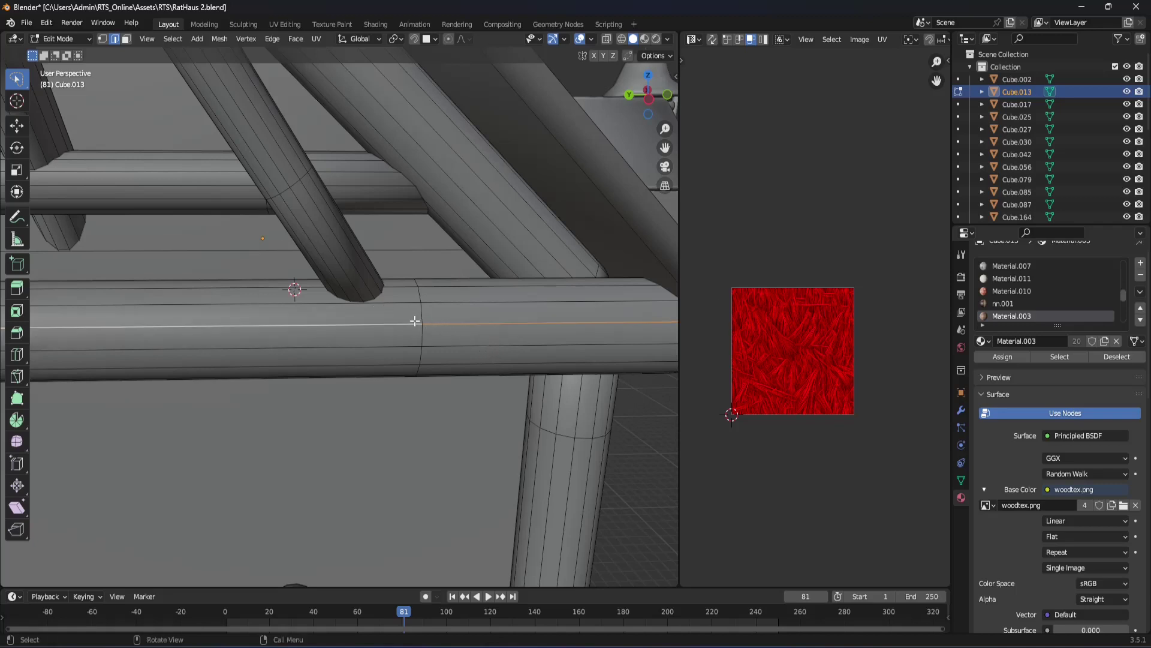
{"action": "left_click", "coordinate": [438, 322]}
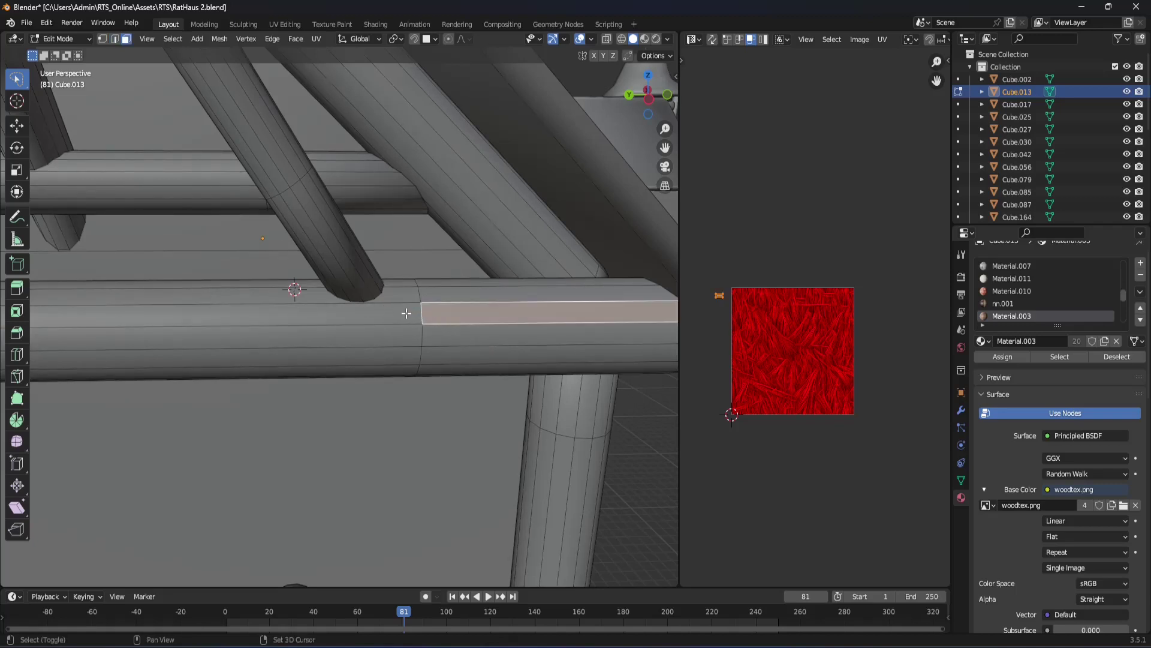
{"action": "left_click", "coordinate": [407, 313], "text": "alt"}
{"action": "left_click", "coordinate": [434, 333]}
{"action": "left_click", "coordinate": [386, 334], "text": "alt"}
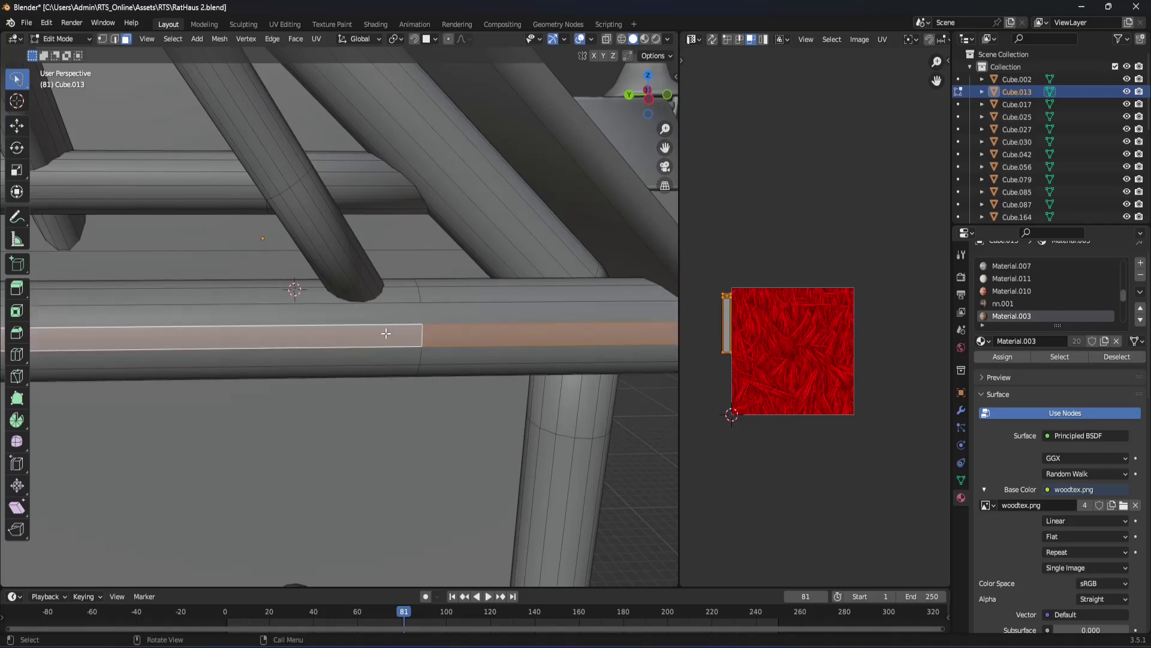
{"action": "key", "text": "ctrl+x"}
{"action": "left_click", "coordinate": [420, 355]}
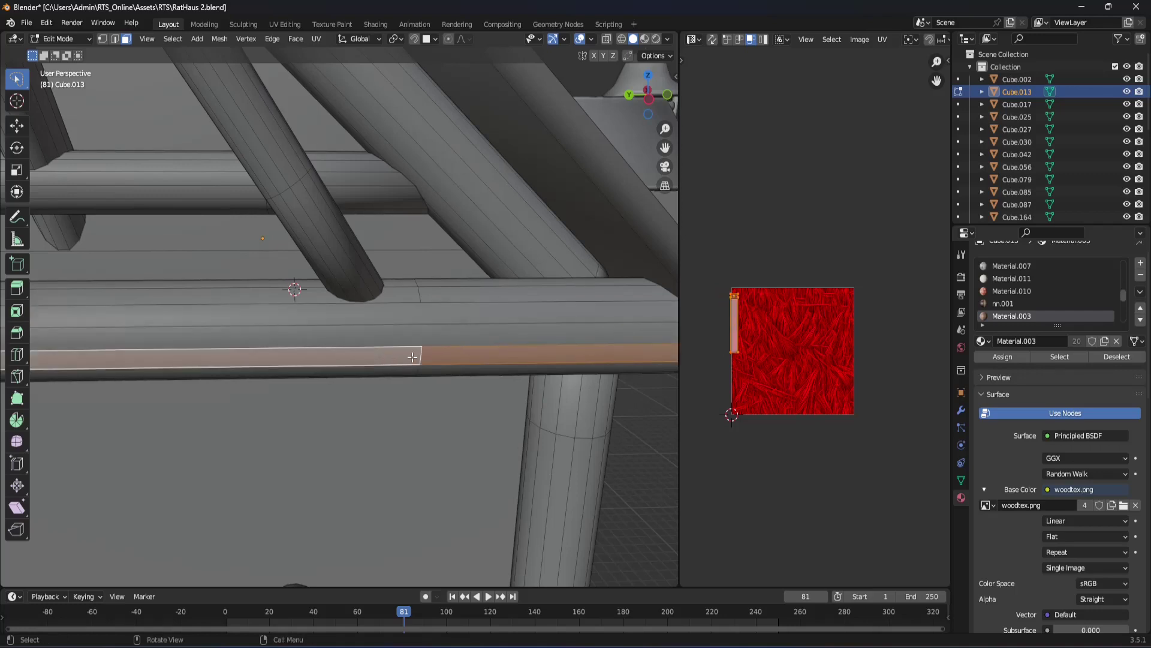
{"action": "key", "text": "ctrl+x"}
Step: Add an edge loop on the diagonal rafter near the joint and return to Object Mode
{"action": "mouse_move", "coordinate": [298, 296]}
{"action": "middle_mouse_down"}
{"action": "mouse_move", "coordinate": [422, 323]}
{"action": "mouse_move", "coordinate": [380, 298]}
{"action": "mouse_move", "coordinate": [453, 354]}
{"action": "mouse_move", "coordinate": [372, 361]}
{"action": "mouse_move", "coordinate": [430, 343]}
{"action": "middle_mouse_up"}
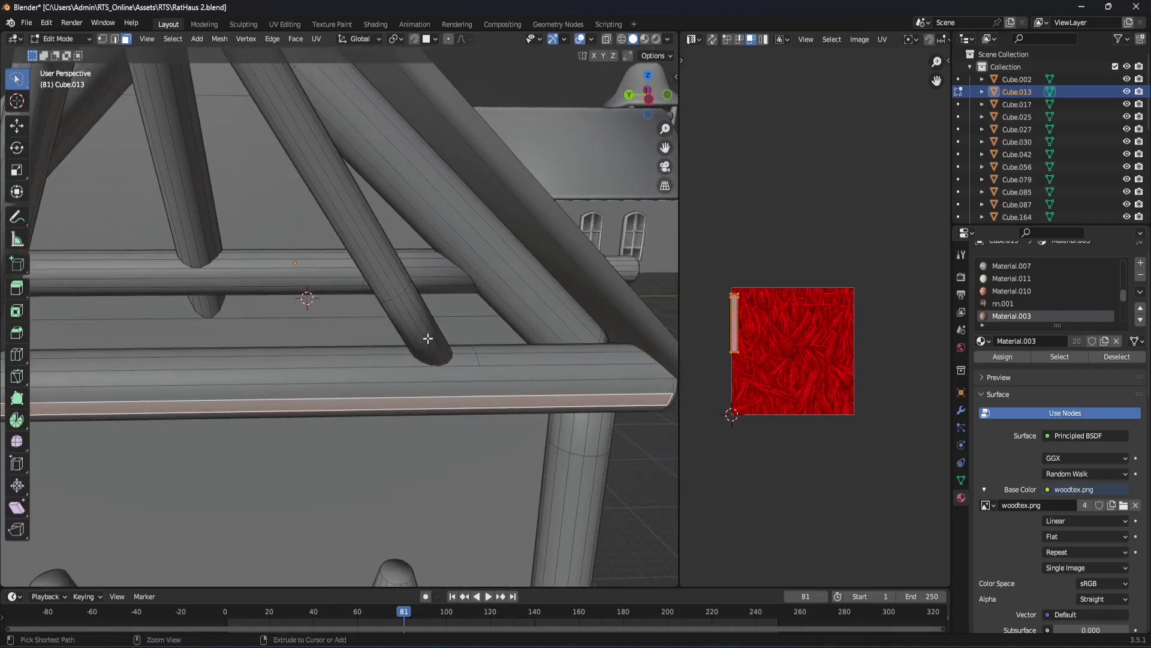
{"action": "left_click", "coordinate": [420, 329]}
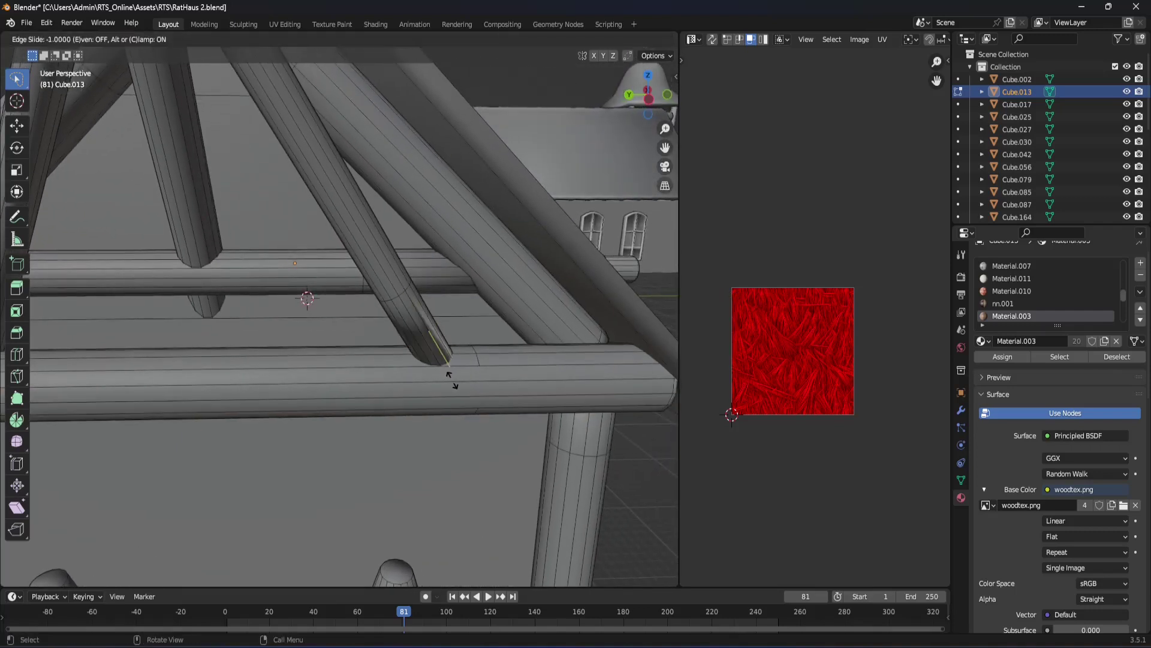
{"action": "left_click", "coordinate": [441, 374]}
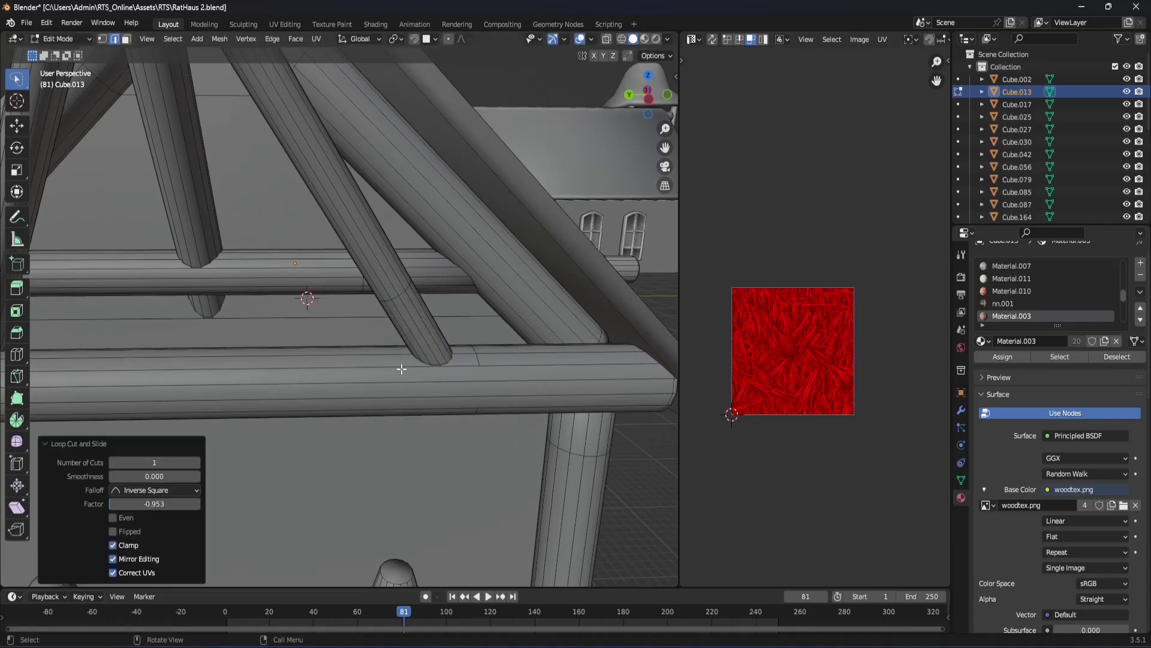
{"action": "mouse_move", "coordinate": [398, 368]}
{"action": "middle_mouse_down"}
{"action": "mouse_move", "coordinate": [424, 327]}
{"action": "mouse_move", "coordinate": [428, 344]}
{"action": "mouse_move", "coordinate": [378, 311]}
{"action": "mouse_move", "coordinate": [466, 279]}
{"action": "mouse_move", "coordinate": [437, 300]}
{"action": "mouse_move", "coordinate": [449, 308]}
{"action": "mouse_move", "coordinate": [397, 281]}
{"action": "mouse_move", "coordinate": [404, 270]}
{"action": "mouse_move", "coordinate": [238, 375]}
{"action": "mouse_move", "coordinate": [267, 297]}
{"action": "mouse_move", "coordinate": [242, 287]}
{"action": "mouse_move", "coordinate": [242, 218]}
{"action": "mouse_move", "coordinate": [257, 192]}
{"action": "middle_mouse_up"}
{"action": "key", "text": "Tab"}
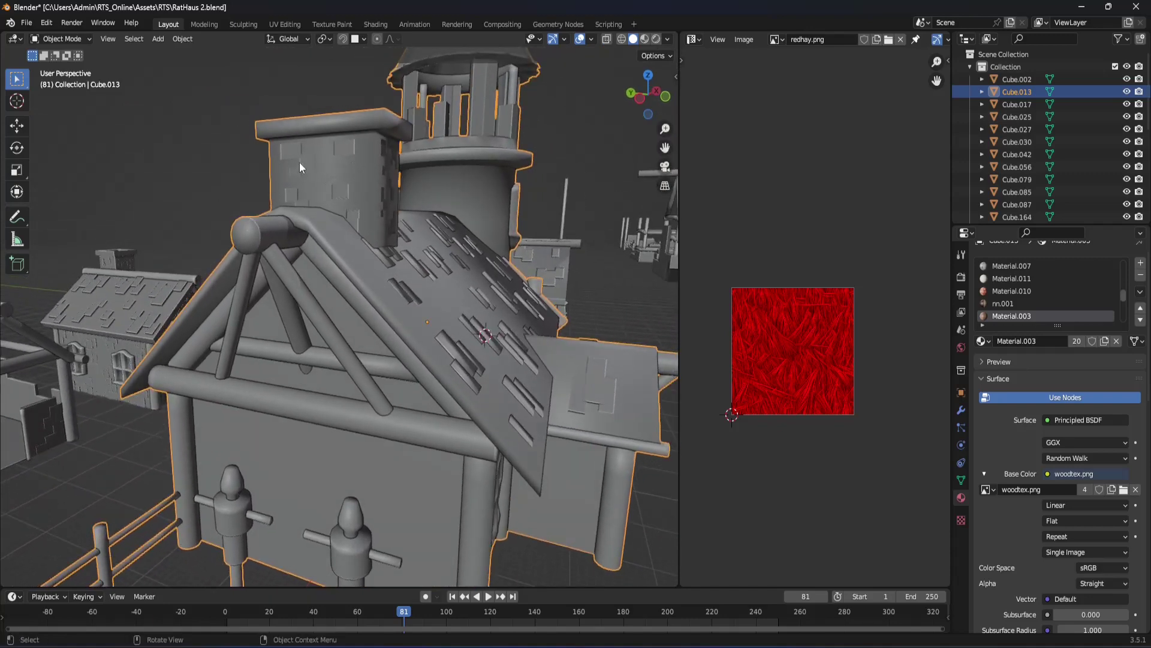
Step: Enter mesh editing on the house and select the large stone wall face
{"action": "mouse_move", "coordinate": [322, 209]}
{"action": "middle_mouse_down"}
{"action": "mouse_move", "coordinate": [322, 258]}
{"action": "mouse_move", "coordinate": [342, 242]}
{"action": "mouse_move", "coordinate": [359, 256]}
{"action": "mouse_move", "coordinate": [318, 248]}
{"action": "mouse_move", "coordinate": [340, 258]}
{"action": "mouse_move", "coordinate": [304, 184]}
{"action": "mouse_move", "coordinate": [345, 258]}
{"action": "mouse_move", "coordinate": [285, 215]}
{"action": "middle_mouse_up"}
{"action": "key", "text": "Tab"}
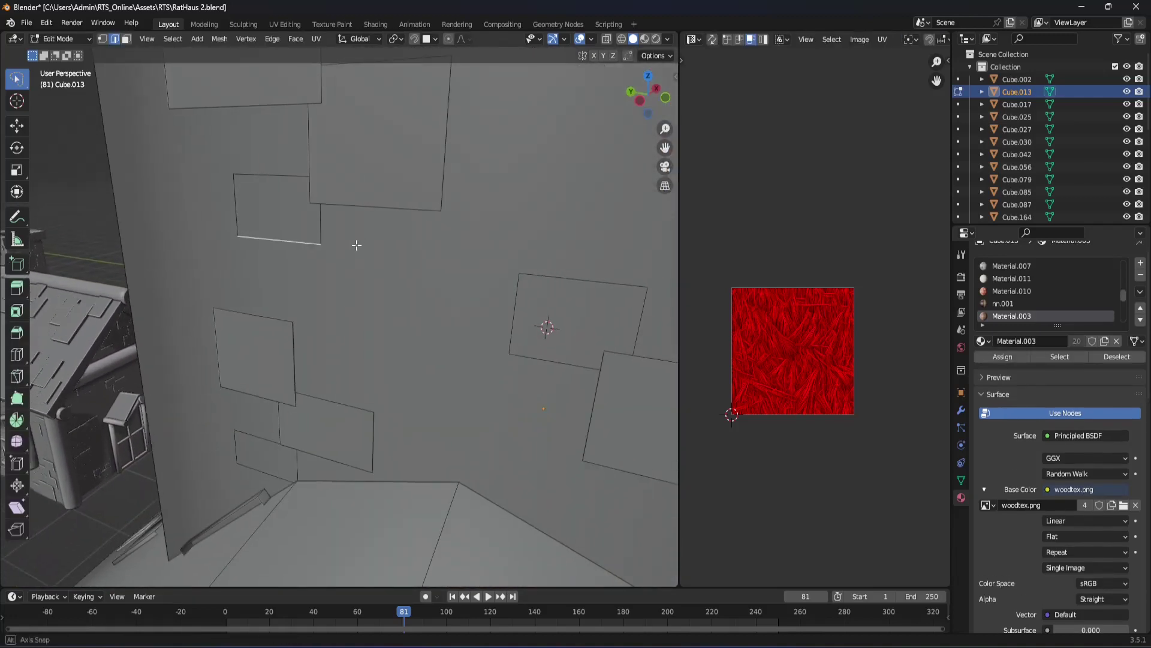
{"action": "middle_click_drag", "start_coordinate": [356, 245], "coordinate": [342, 230]}
{"action": "left_click", "coordinate": [294, 205]}
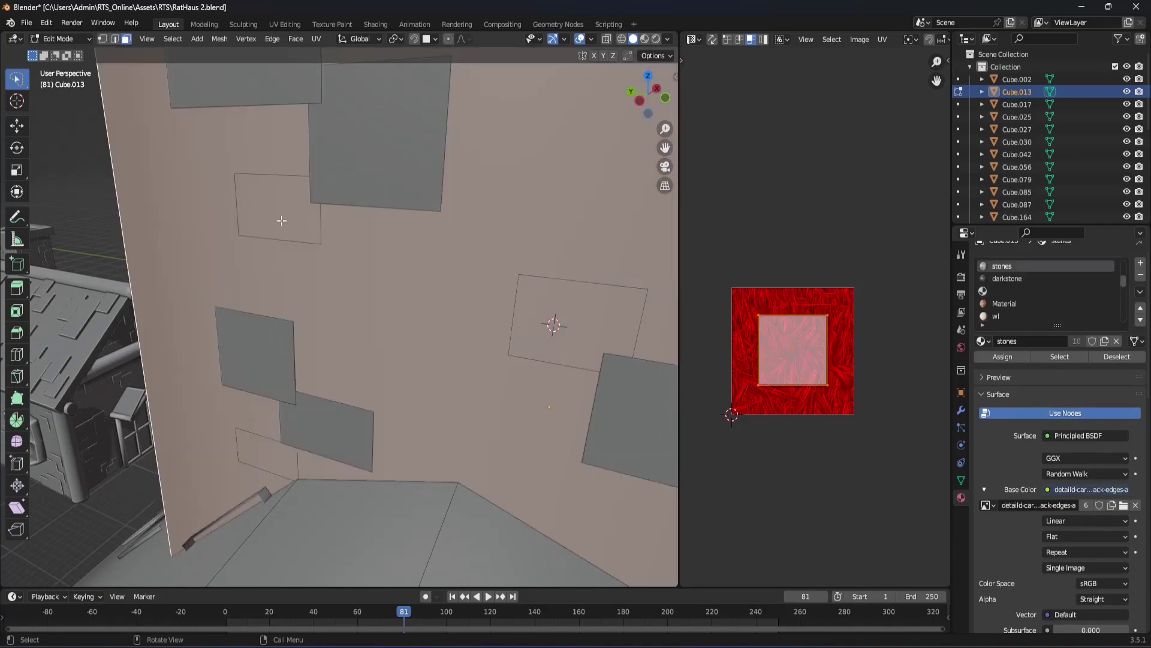
Step: Select the dark stone patch on the wall and move it along the X axis
{"action": "mouse_move", "coordinate": [282, 221]}
{"action": "middle_mouse_down"}
{"action": "mouse_move", "coordinate": [315, 370]}
{"action": "mouse_move", "coordinate": [532, 298]}
{"action": "mouse_move", "coordinate": [444, 257]}
{"action": "mouse_move", "coordinate": [445, 499]}
{"action": "middle_mouse_up"}
{"action": "mouse_move", "coordinate": [300, 394]}
{"action": "middle_mouse_down"}
{"action": "mouse_move", "coordinate": [244, 283]}
{"action": "mouse_move", "coordinate": [458, 484]}
{"action": "mouse_move", "coordinate": [362, 411]}
{"action": "mouse_move", "coordinate": [370, 363]}
{"action": "mouse_move", "coordinate": [347, 514]}
{"action": "middle_mouse_up"}
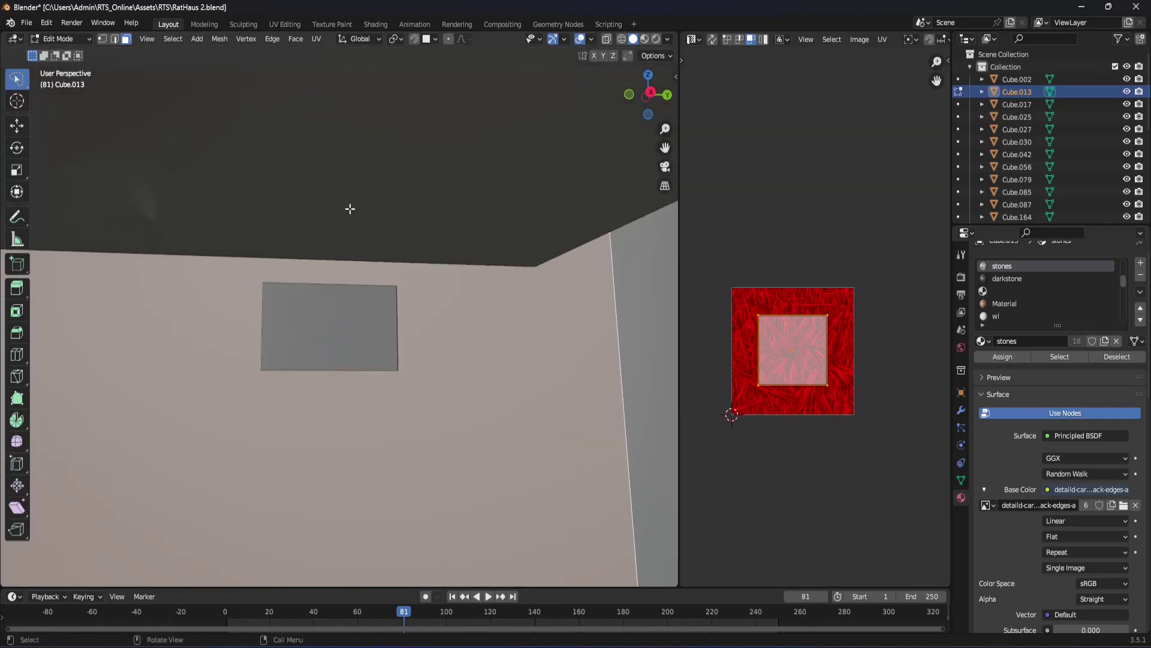
{"action": "left_click", "coordinate": [354, 299]}
{"action": "mouse_move", "coordinate": [360, 303]}
{"action": "middle_mouse_down"}
{"action": "mouse_move", "coordinate": [318, 341]}
{"action": "mouse_move", "coordinate": [170, 337]}
{"action": "mouse_move", "coordinate": [254, 380]}
{"action": "mouse_move", "coordinate": [384, 342]}
{"action": "mouse_move", "coordinate": [396, 350]}
{"action": "middle_mouse_up"}
{"action": "key", "text": "g"}
{"action": "key", "text": "x"}
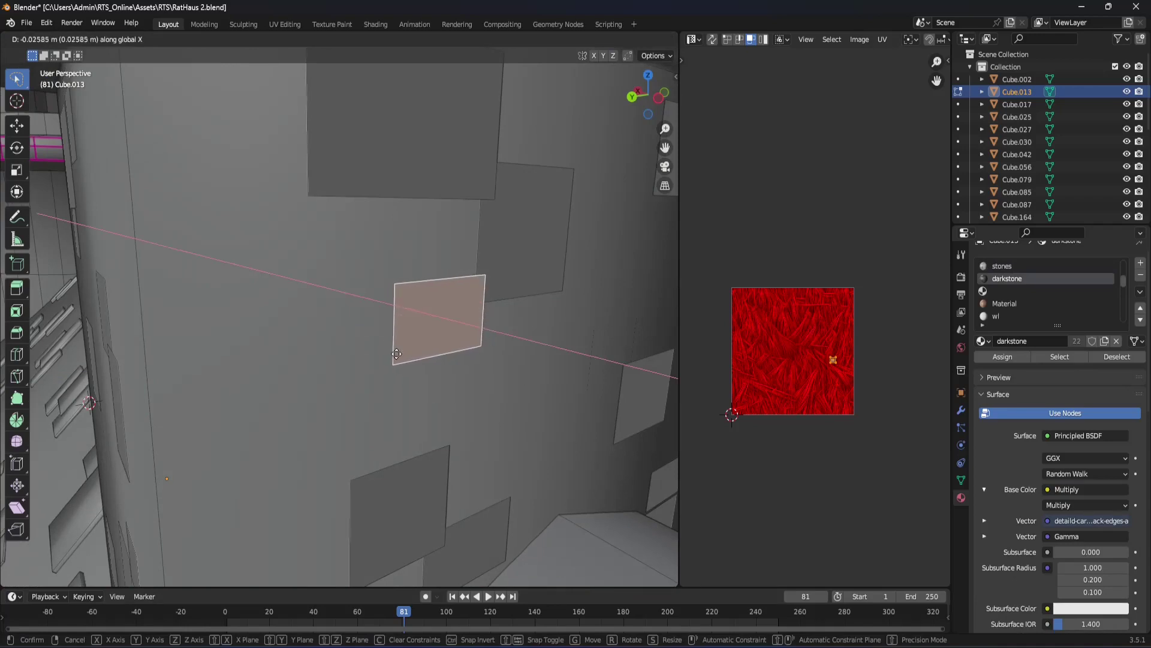
Step: Confirm the first stone plate's new position and orbit around the tower wall
{"action": "left_click", "coordinate": [395, 354]}
{"action": "key", "text": "Tab"}
{"action": "mouse_move", "coordinate": [396, 354]}
{"action": "middle_mouse_down"}
{"action": "mouse_move", "coordinate": [504, 371]}
{"action": "mouse_move", "coordinate": [218, 324]}
{"action": "mouse_move", "coordinate": [201, 337]}
{"action": "mouse_move", "coordinate": [284, 363]}
{"action": "mouse_move", "coordinate": [364, 332]}
{"action": "mouse_move", "coordinate": [368, 380]}
{"action": "mouse_move", "coordinate": [347, 365]}
{"action": "mouse_move", "coordinate": [394, 350]}
{"action": "mouse_move", "coordinate": [376, 354]}
{"action": "mouse_move", "coordinate": [382, 342]}
{"action": "mouse_move", "coordinate": [278, 391]}
{"action": "mouse_move", "coordinate": [271, 381]}
{"action": "mouse_move", "coordinate": [306, 370]}
{"action": "mouse_move", "coordinate": [218, 370]}
{"action": "mouse_move", "coordinate": [138, 345]}
{"action": "mouse_move", "coordinate": [303, 380]}
{"action": "mouse_move", "coordinate": [267, 419]}
{"action": "mouse_move", "coordinate": [105, 467]}
{"action": "middle_mouse_up"}
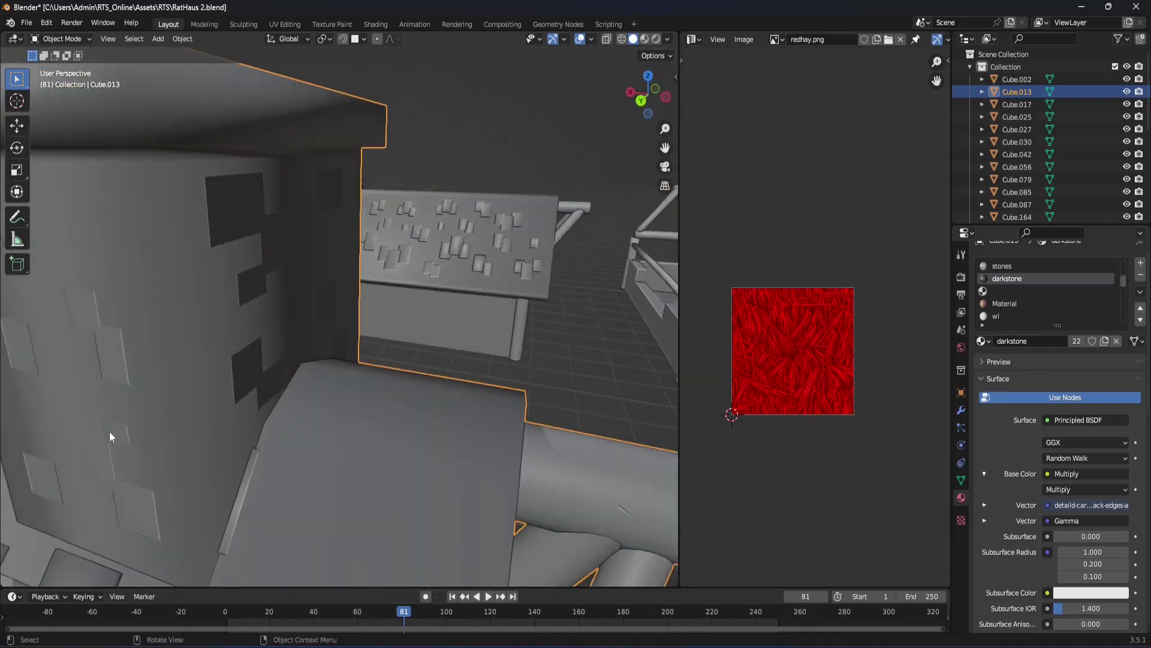
{"action": "mouse_move", "coordinate": [252, 429]}
{"action": "middle_mouse_down"}
{"action": "mouse_move", "coordinate": [227, 448]}
{"action": "mouse_move", "coordinate": [268, 434]}
{"action": "mouse_move", "coordinate": [168, 465]}
{"action": "middle_mouse_up"}
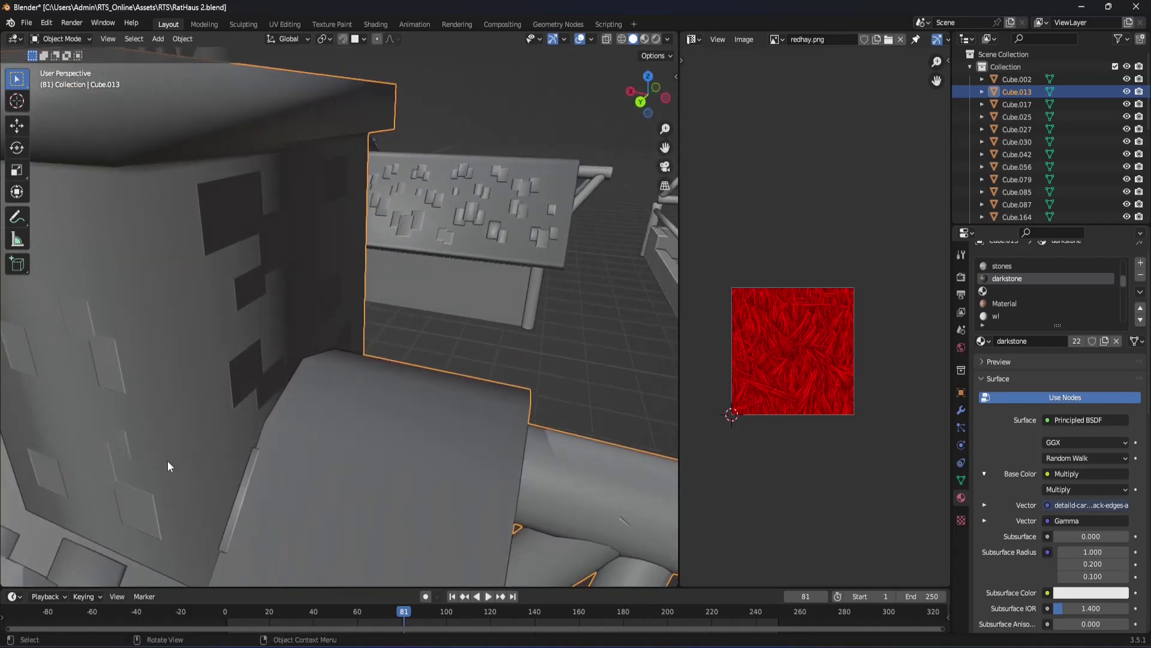
Step: Nudge a second small stone plate along Y, then select the large chimney wall face
{"action": "key", "text": "Tab"}
{"action": "left_click", "coordinate": [123, 442]}
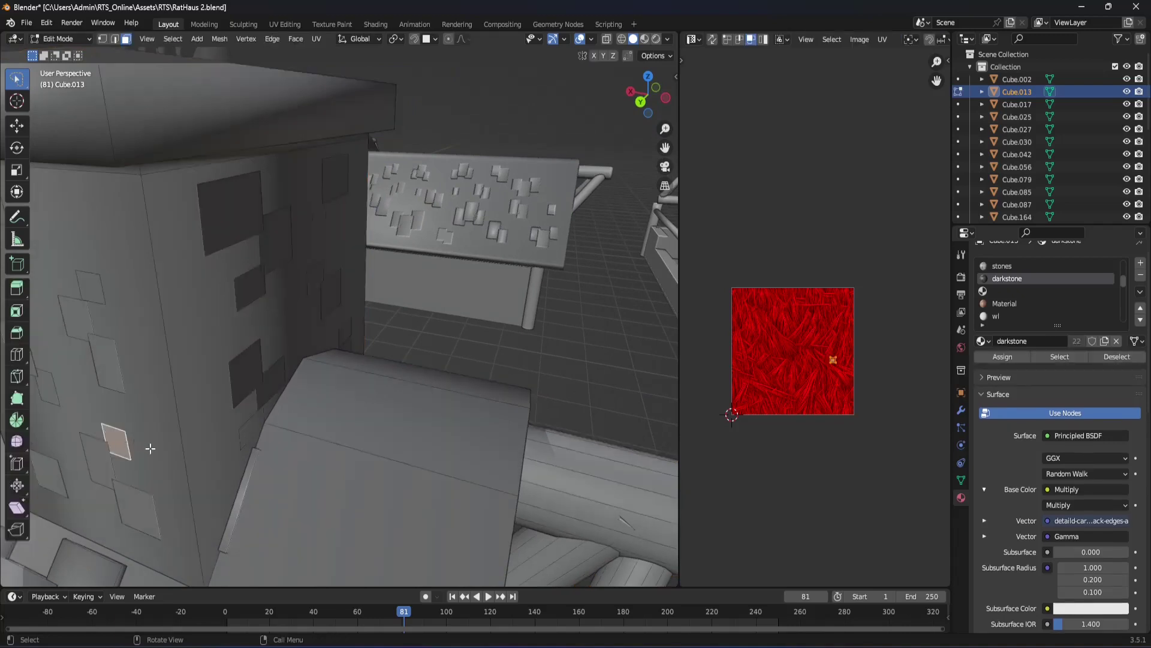
{"action": "key", "text": "g"}
{"action": "key", "text": "y"}
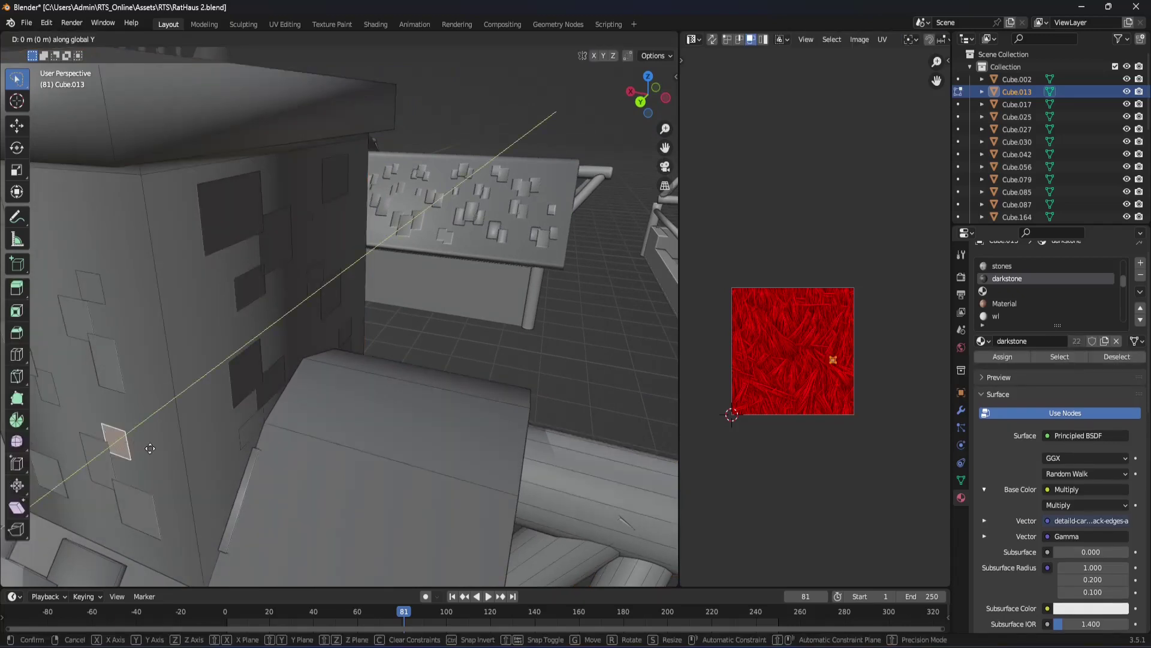
{"action": "left_click", "coordinate": [150, 449]}
{"action": "mouse_move", "coordinate": [150, 449]}
{"action": "middle_mouse_down"}
{"action": "mouse_move", "coordinate": [220, 373]}
{"action": "mouse_move", "coordinate": [174, 397]}
{"action": "mouse_move", "coordinate": [217, 383]}
{"action": "mouse_move", "coordinate": [199, 413]}
{"action": "mouse_move", "coordinate": [186, 413]}
{"action": "mouse_move", "coordinate": [222, 401]}
{"action": "mouse_move", "coordinate": [207, 361]}
{"action": "mouse_move", "coordinate": [186, 419]}
{"action": "mouse_move", "coordinate": [177, 376]}
{"action": "mouse_move", "coordinate": [230, 333]}
{"action": "mouse_move", "coordinate": [279, 325]}
{"action": "mouse_move", "coordinate": [271, 389]}
{"action": "mouse_move", "coordinate": [193, 376]}
{"action": "mouse_move", "coordinate": [198, 387]}
{"action": "middle_mouse_up"}
{"action": "key", "text": "Tab"}
{"action": "key", "text": "Tab"}
{"action": "key", "text": "Tab"}
{"action": "key", "text": "Tab"}
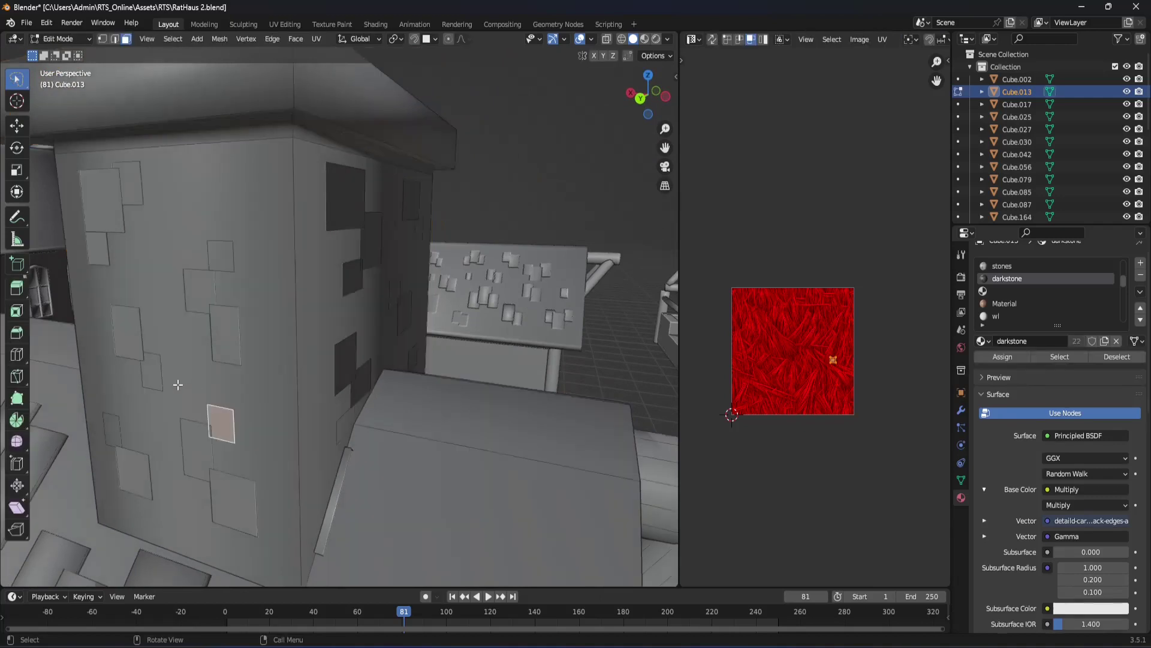
{"action": "left_click", "coordinate": [140, 377]}
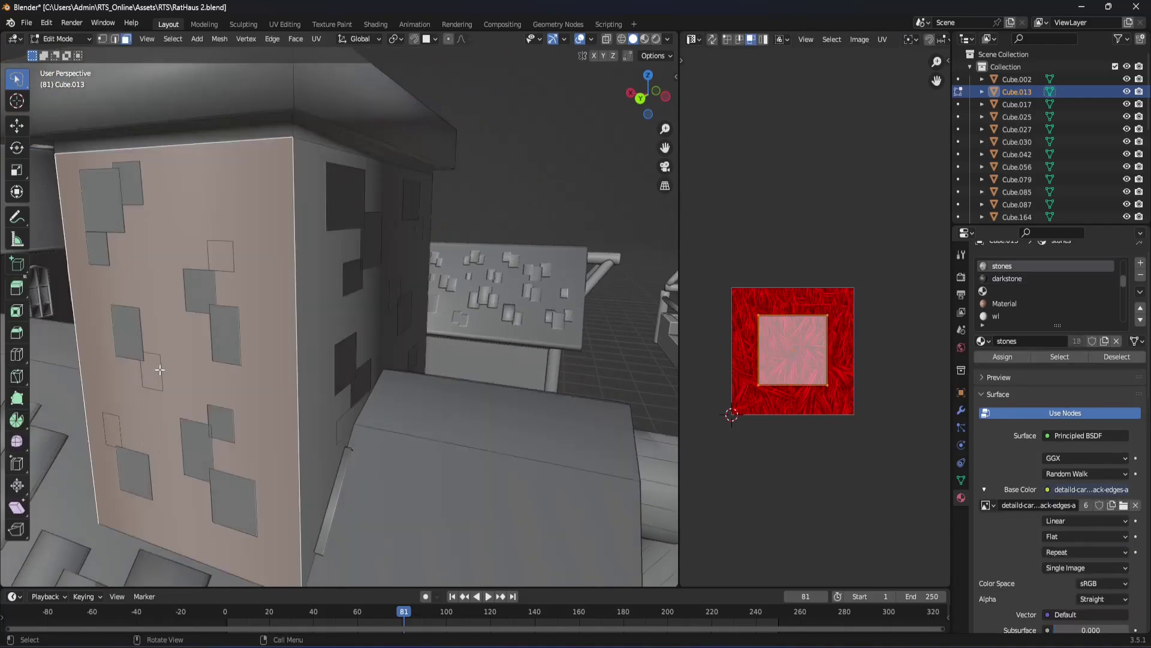
Step: In edge select mode, slide one stone patch edge along Y
{"action": "key", "text": "2"}
{"action": "left_click", "coordinate": [159, 369]}
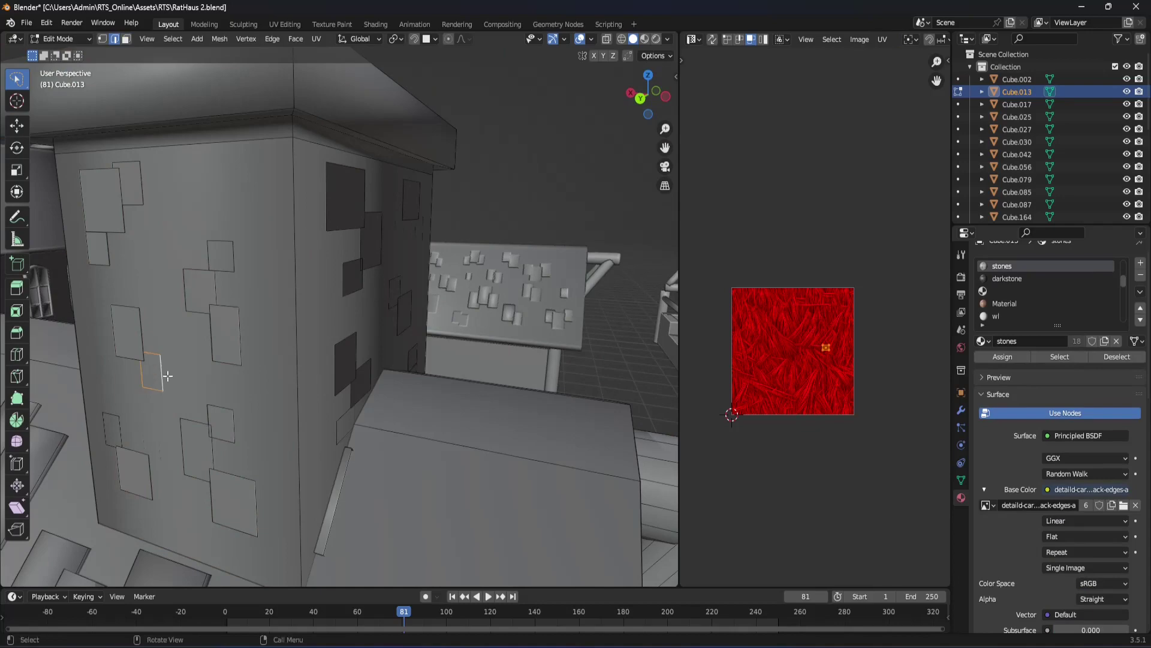
{"action": "key", "text": "g"}
{"action": "key", "text": "y"}
{"action": "left_click", "coordinate": [167, 376]}
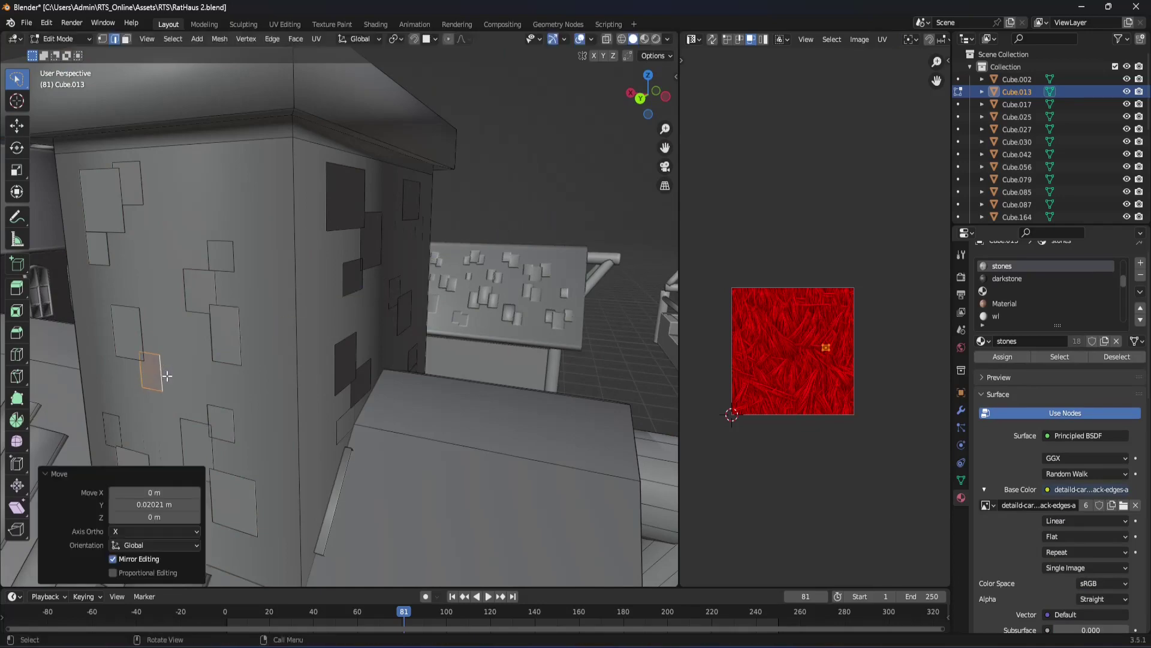
{"action": "key", "text": "Tab"}
{"action": "mouse_move", "coordinate": [165, 376]}
{"action": "middle_mouse_down"}
{"action": "mouse_move", "coordinate": [252, 362]}
{"action": "mouse_move", "coordinate": [196, 394]}
{"action": "mouse_move", "coordinate": [168, 390]}
{"action": "middle_mouse_up"}
Step: Slide a second patch edge along Y and zoom in on the chimney
{"action": "key", "text": "Tab"}
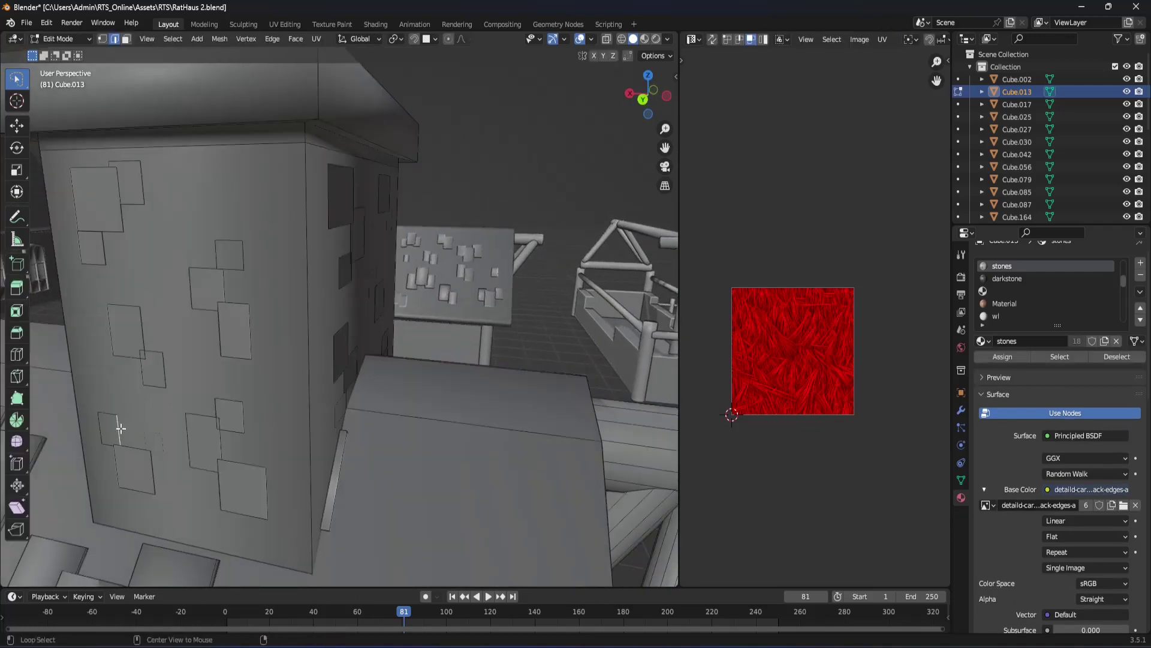
{"action": "key", "text": "g"}
{"action": "key", "text": "y"}
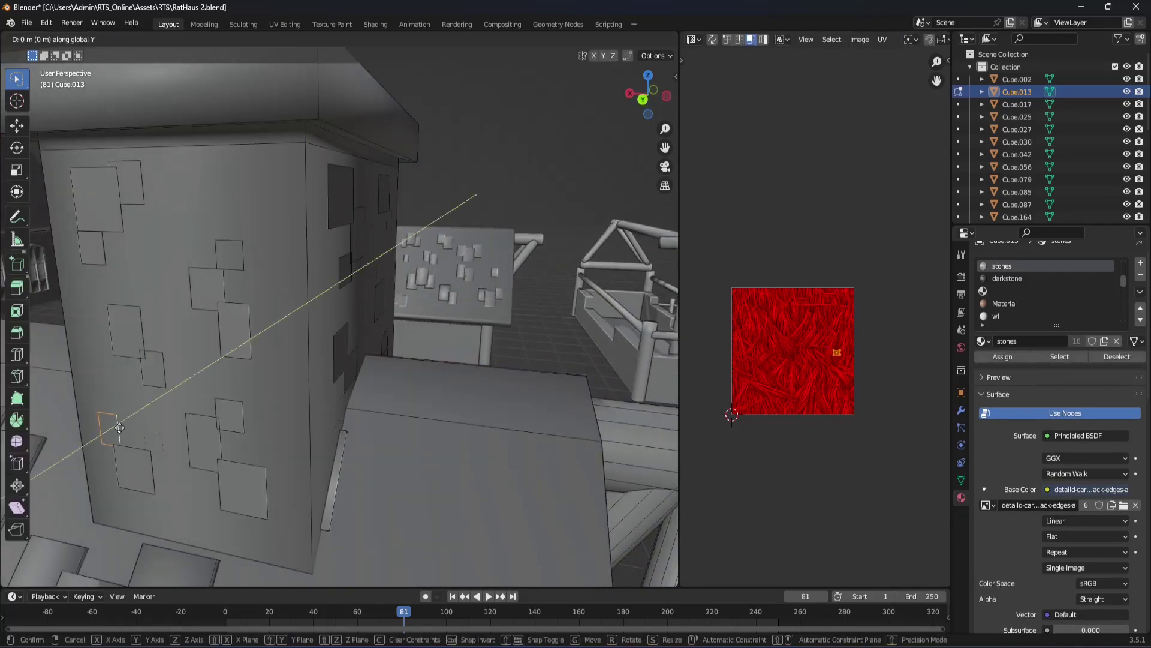
{"action": "left_click", "coordinate": [120, 427]}
{"action": "key", "text": "Tab"}
{"action": "mouse_move", "coordinate": [192, 417]}
{"action": "middle_mouse_down"}
{"action": "mouse_move", "coordinate": [244, 401]}
{"action": "mouse_move", "coordinate": [296, 354]}
{"action": "mouse_move", "coordinate": [400, 368]}
{"action": "mouse_move", "coordinate": [201, 333]}
{"action": "mouse_move", "coordinate": [327, 334]}
{"action": "mouse_move", "coordinate": [258, 351]}
{"action": "mouse_move", "coordinate": [294, 293]}
{"action": "mouse_move", "coordinate": [352, 365]}
{"action": "mouse_move", "coordinate": [487, 312]}
{"action": "mouse_move", "coordinate": [400, 345]}
{"action": "mouse_move", "coordinate": [346, 348]}
{"action": "mouse_move", "coordinate": [467, 337]}
{"action": "mouse_move", "coordinate": [426, 375]}
{"action": "mouse_move", "coordinate": [307, 351]}
{"action": "mouse_move", "coordinate": [306, 385]}
{"action": "mouse_move", "coordinate": [323, 374]}
{"action": "mouse_move", "coordinate": [488, 376]}
{"action": "mouse_move", "coordinate": [390, 371]}
{"action": "mouse_move", "coordinate": [477, 379]}
{"action": "mouse_move", "coordinate": [444, 374]}
{"action": "mouse_move", "coordinate": [460, 349]}
{"action": "middle_mouse_up"}
{"action": "scroll", "coordinate": [459, 358], "scroll_direction": "up", "scroll_amount": 3}
{"action": "scroll", "coordinate": [441, 358], "scroll_direction": "up", "scroll_amount": 3}
Step: Toggle viewport shadows off and back on while orbiting around the tower
{"action": "scroll", "coordinate": [452, 360], "scroll_direction": "up", "scroll_amount": 2}
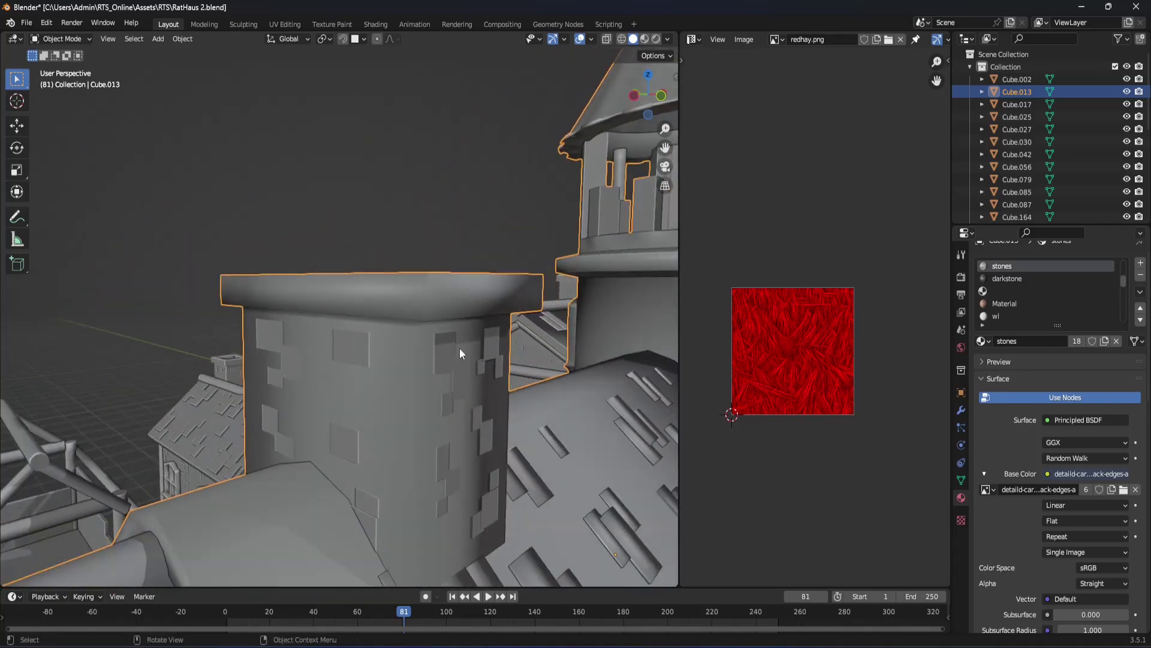
{"action": "left_click", "coordinate": [667, 39]}
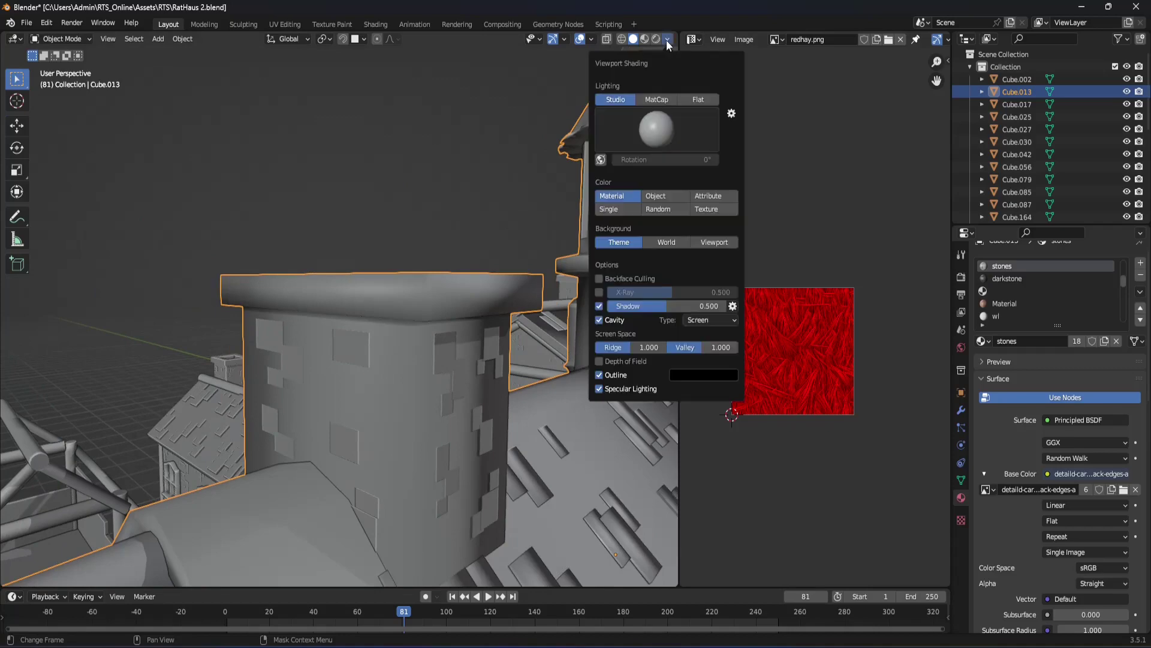
{"action": "left_click", "coordinate": [599, 306]}
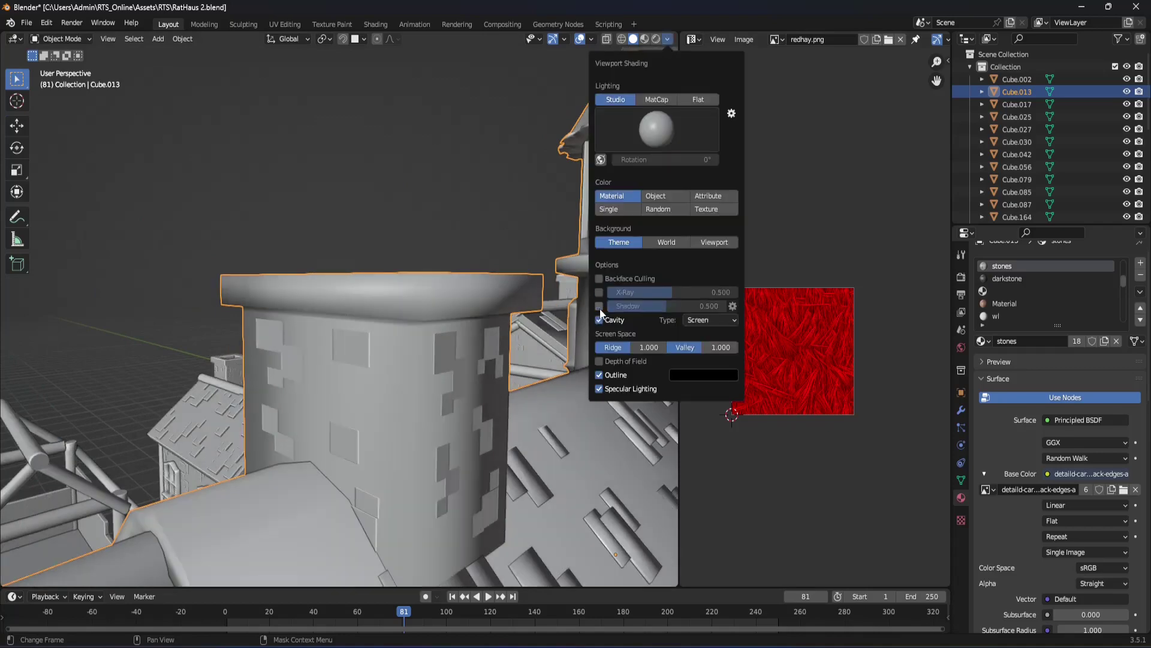
{"action": "left_click", "coordinate": [599, 306]}
{"action": "mouse_move", "coordinate": [414, 384]}
{"action": "middle_mouse_down"}
{"action": "mouse_move", "coordinate": [388, 403]}
{"action": "mouse_move", "coordinate": [646, 123]}
{"action": "middle_mouse_up"}
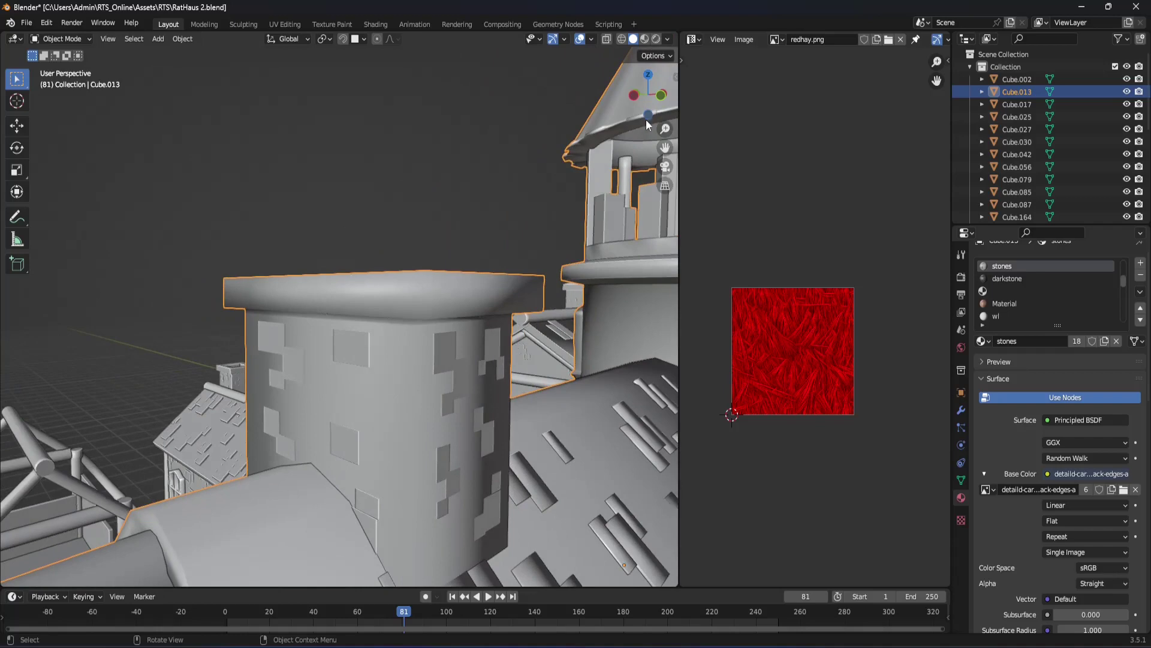
{"action": "left_click", "coordinate": [667, 39]}
{"action": "left_click", "coordinate": [599, 306]}
{"action": "mouse_move", "coordinate": [575, 323]}
{"action": "middle_mouse_down"}
{"action": "mouse_move", "coordinate": [364, 347]}
{"action": "mouse_move", "coordinate": [356, 318]}
{"action": "mouse_move", "coordinate": [426, 296]}
{"action": "mouse_move", "coordinate": [517, 290]}
{"action": "mouse_move", "coordinate": [417, 292]}
{"action": "middle_mouse_up"}
Step: Select the chimney's top cap face and apply flat shading to it
{"action": "key", "text": "Tab"}
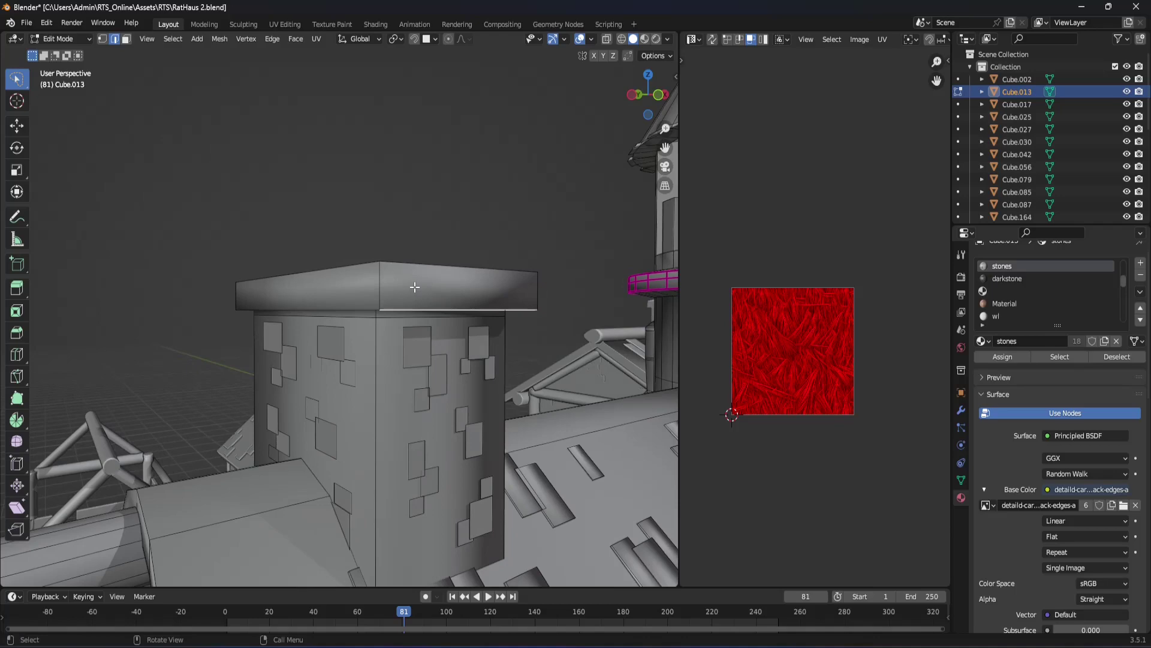
{"action": "left_click", "coordinate": [382, 284]}
{"action": "right_click", "coordinate": [382, 281]}
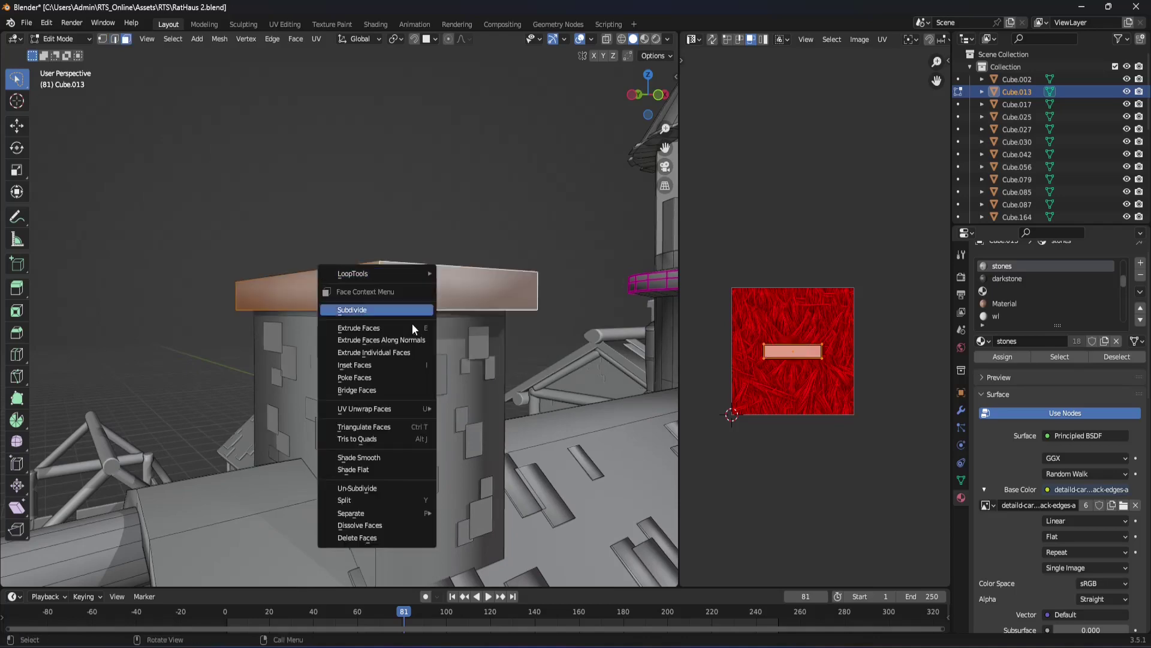
{"action": "left_click", "coordinate": [399, 468]}
{"action": "key", "text": "Tab"}
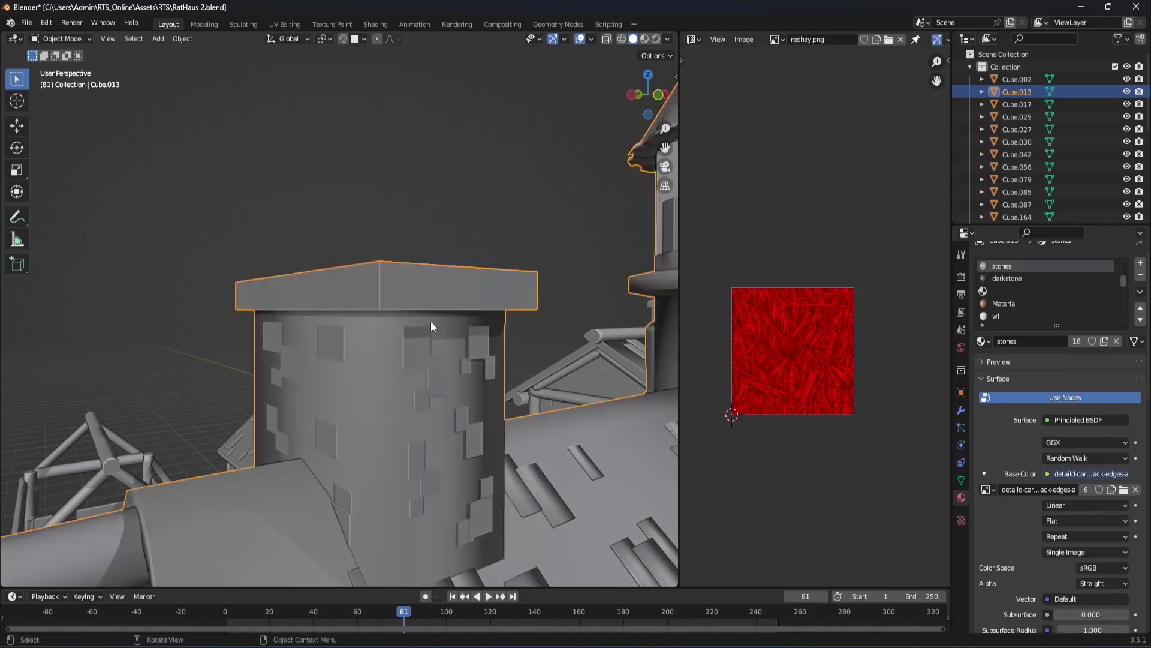
Step: Apply Shade Smooth to the selected chimney cap faces
{"action": "mouse_move", "coordinate": [431, 321]}
{"action": "middle_mouse_down"}
{"action": "mouse_move", "coordinate": [479, 297]}
{"action": "mouse_move", "coordinate": [454, 326]}
{"action": "middle_mouse_up"}
{"action": "mouse_move", "coordinate": [368, 451]}
{"action": "middle_mouse_down"}
{"action": "mouse_move", "coordinate": [499, 380]}
{"action": "mouse_move", "coordinate": [452, 396]}
{"action": "middle_mouse_up"}
{"action": "mouse_move", "coordinate": [466, 351]}
{"action": "middle_mouse_down"}
{"action": "mouse_move", "coordinate": [351, 405]}
{"action": "mouse_move", "coordinate": [424, 362]}
{"action": "mouse_move", "coordinate": [378, 402]}
{"action": "mouse_move", "coordinate": [395, 364]}
{"action": "middle_mouse_up"}
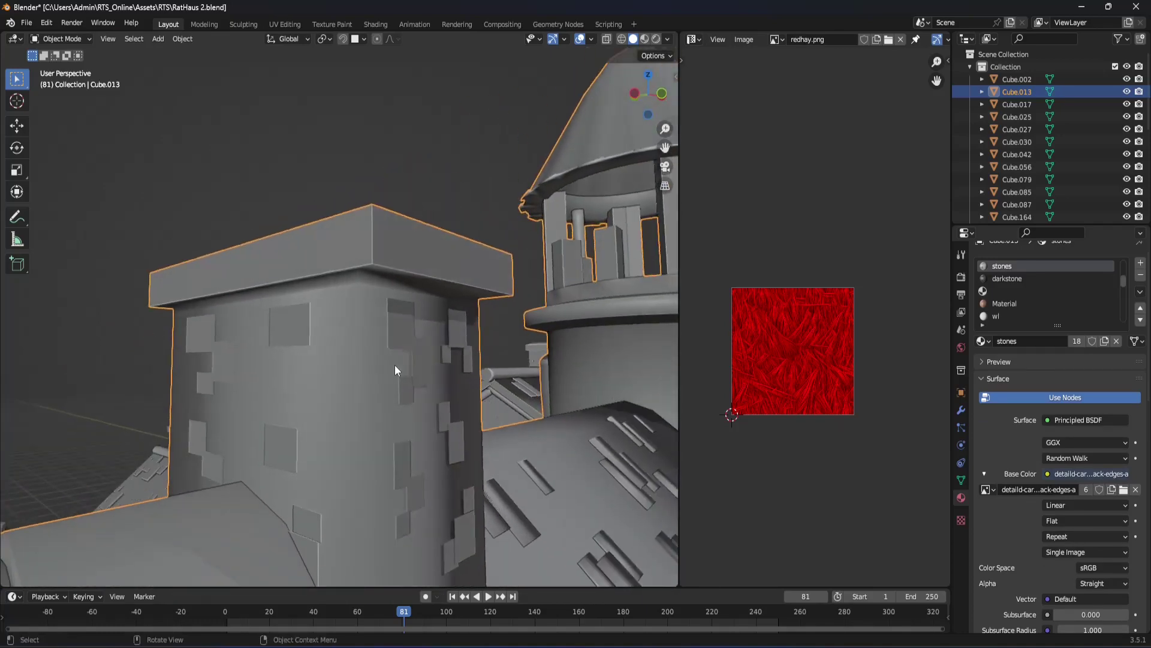
{"action": "key", "text": "Tab"}
{"action": "right_click", "coordinate": [400, 267]}
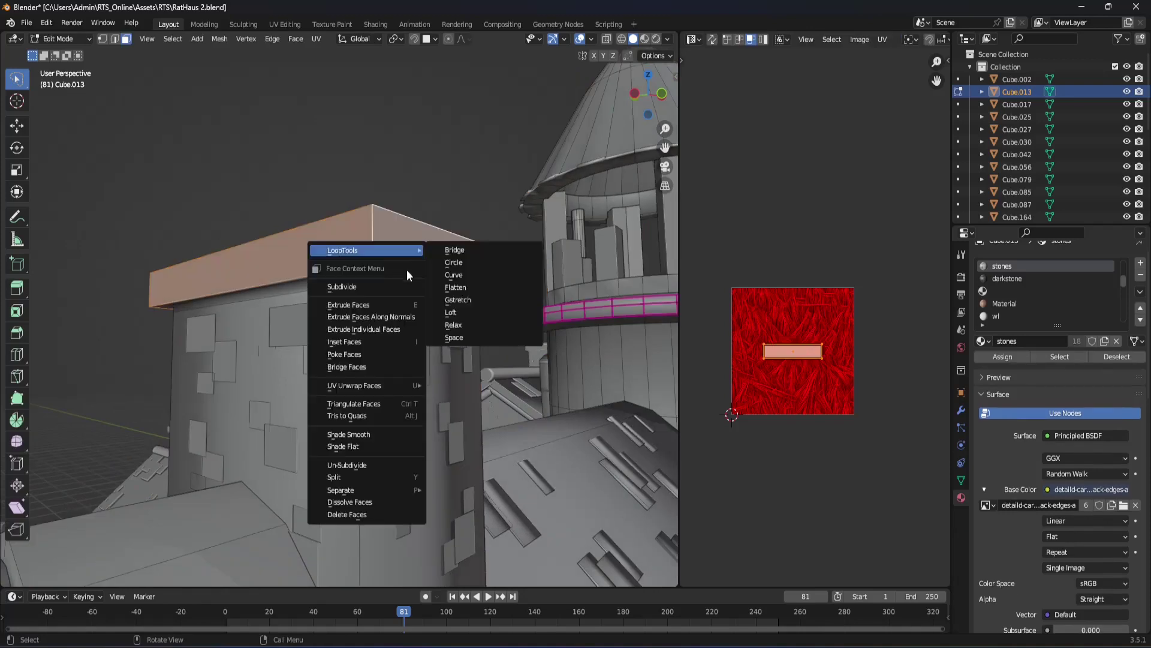
{"action": "left_click", "coordinate": [356, 434]}
Step: Cut two edge loops around the chimney cap, the second near its upper edge
{"action": "key", "text": "ctrl+r"}
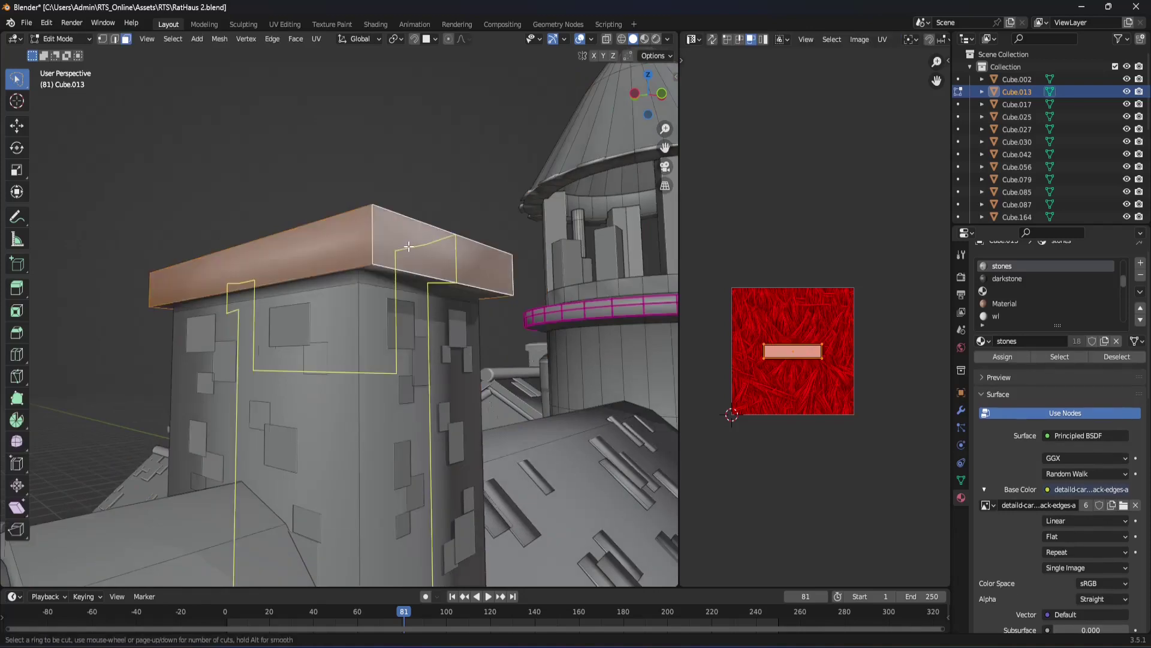
{"action": "left_click", "coordinate": [368, 237]}
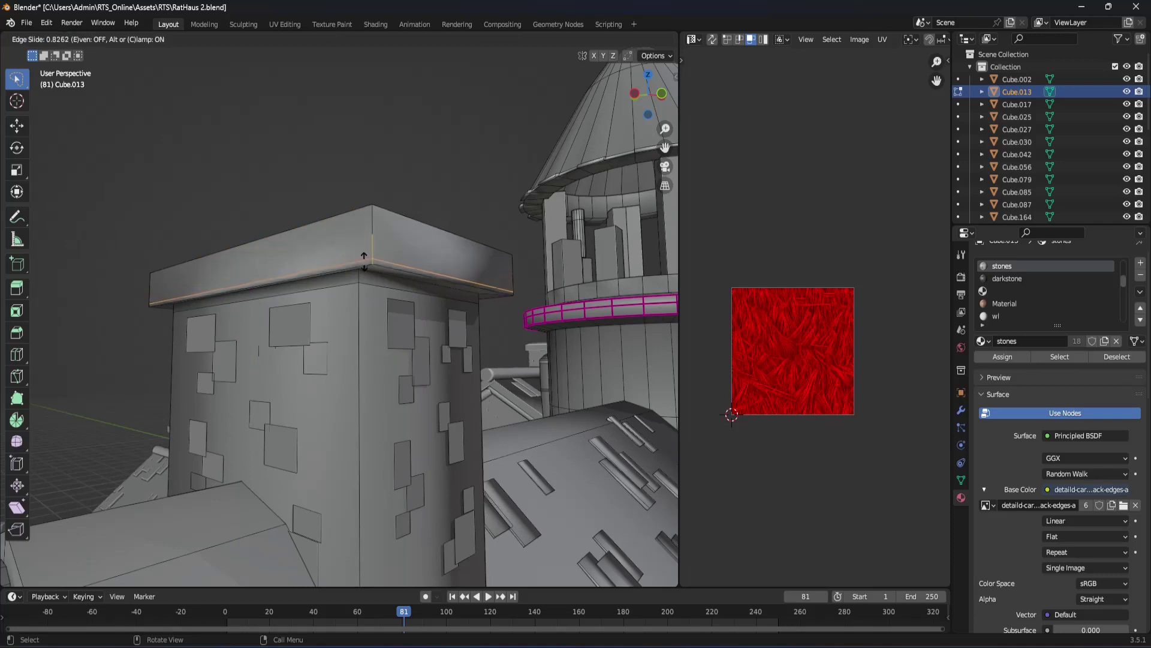
{"action": "left_click", "coordinate": [364, 262]}
{"action": "mouse_move", "coordinate": [364, 262]}
{"action": "middle_mouse_down"}
{"action": "mouse_move", "coordinate": [330, 262]}
{"action": "mouse_move", "coordinate": [345, 255]}
{"action": "middle_mouse_up"}
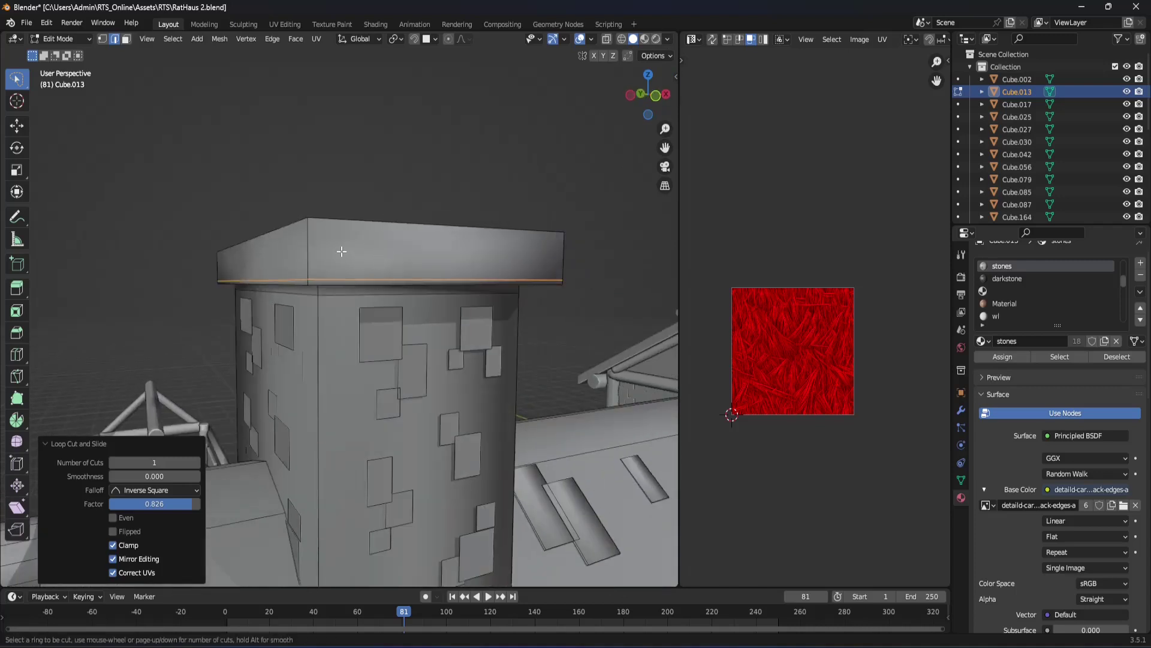
{"action": "left_click", "coordinate": [323, 247]}
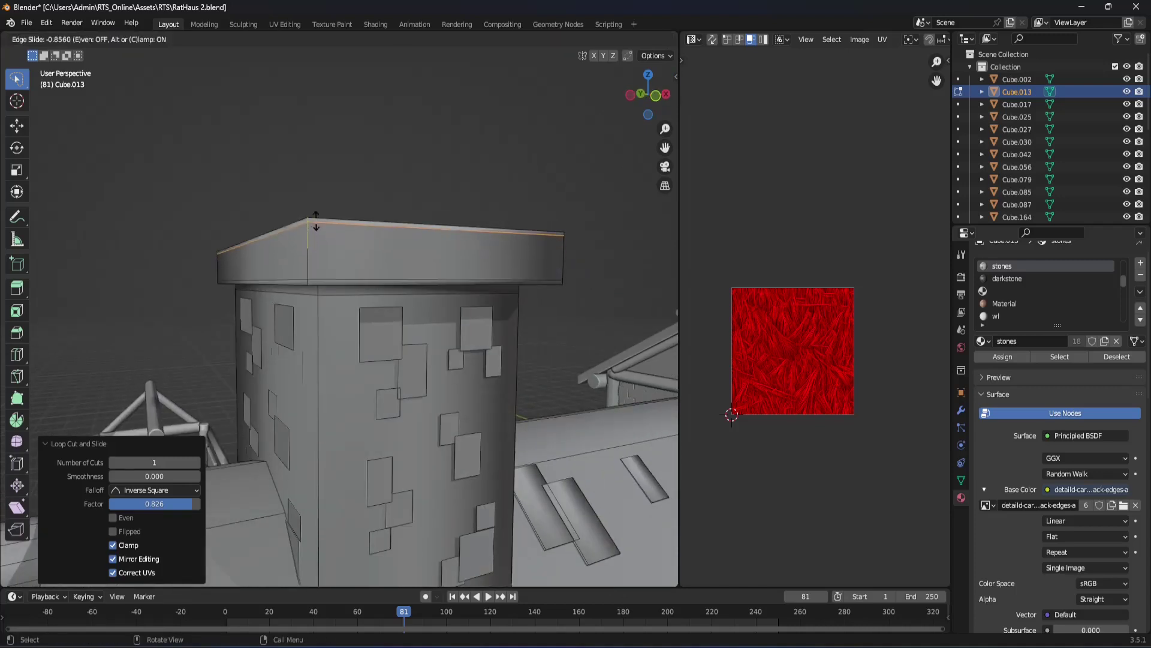
{"action": "left_click", "coordinate": [316, 221]}
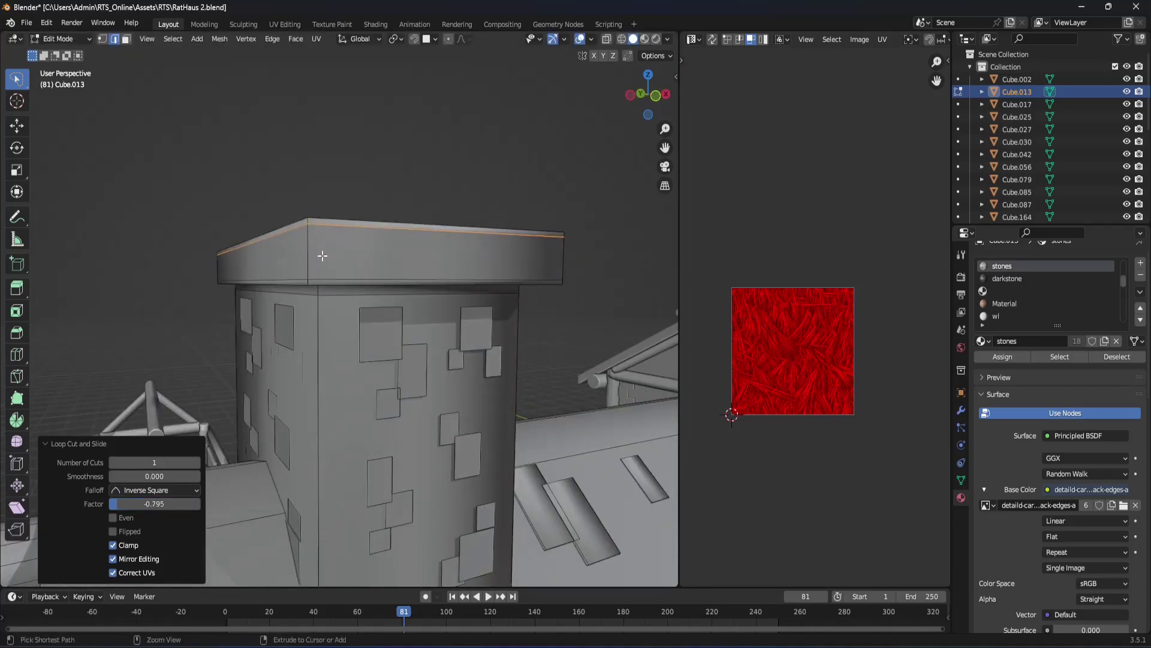
Step: Add vertical edge loops close to each chimney corner and along the cap's side
{"action": "key", "text": "ctrl+r"}
{"action": "left_click", "coordinate": [335, 278]}
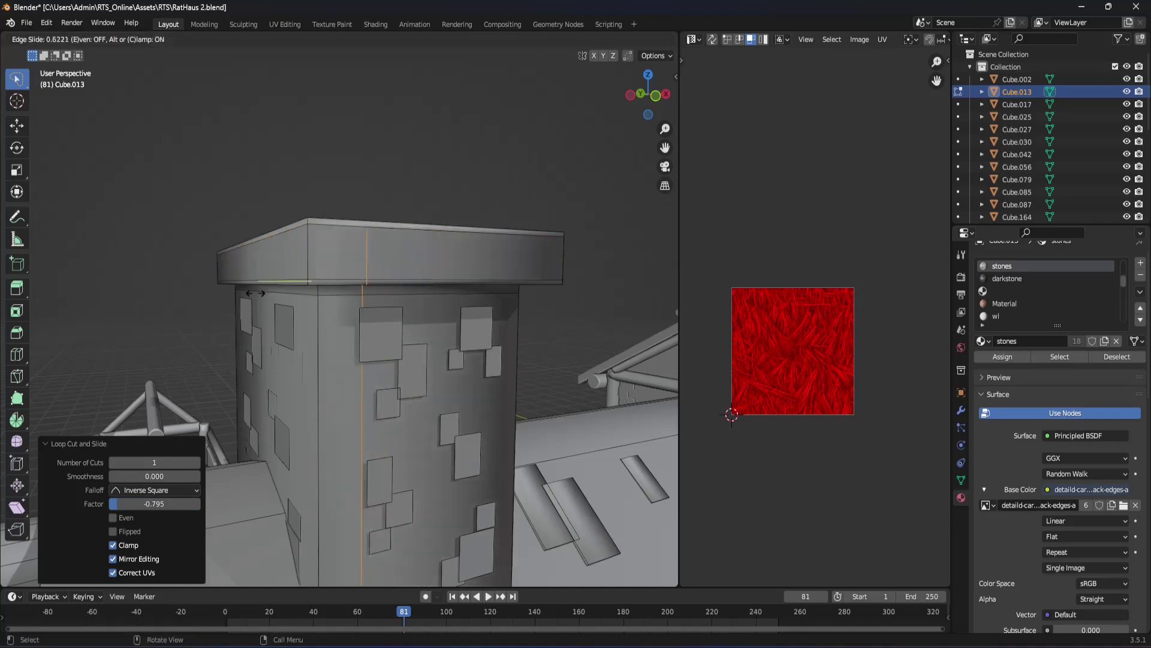
{"action": "left_click", "coordinate": [215, 304]}
{"action": "mouse_move", "coordinate": [215, 303]}
{"action": "middle_mouse_down"}
{"action": "mouse_move", "coordinate": [398, 303]}
{"action": "mouse_move", "coordinate": [550, 272]}
{"action": "middle_mouse_up"}
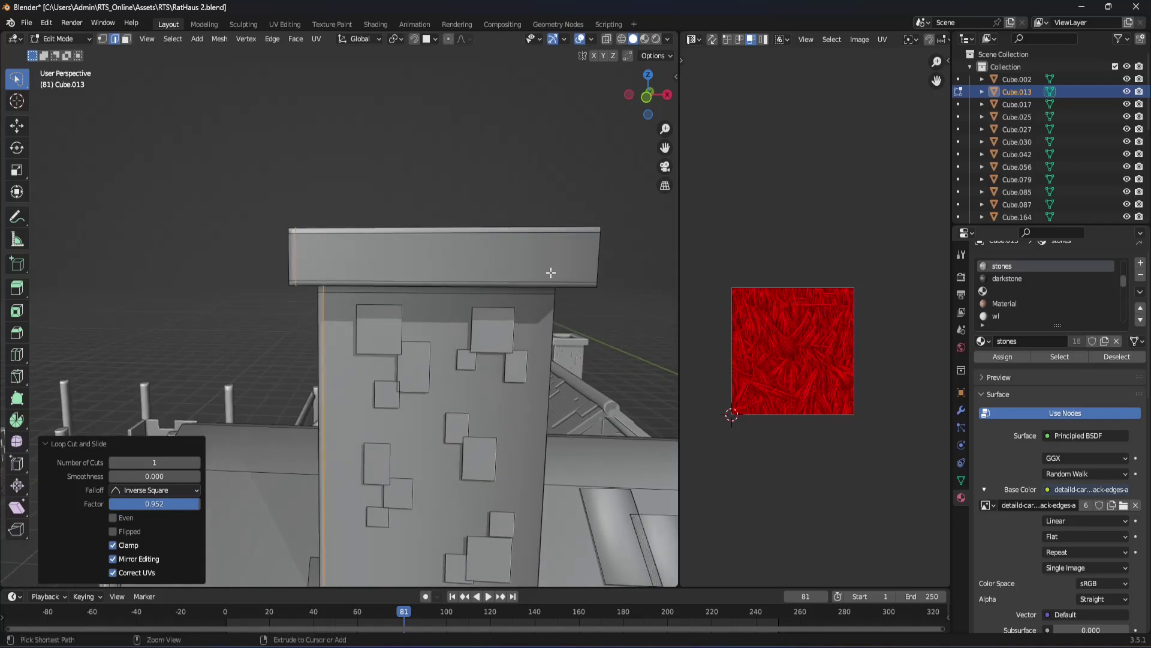
{"action": "left_click", "coordinate": [558, 259]}
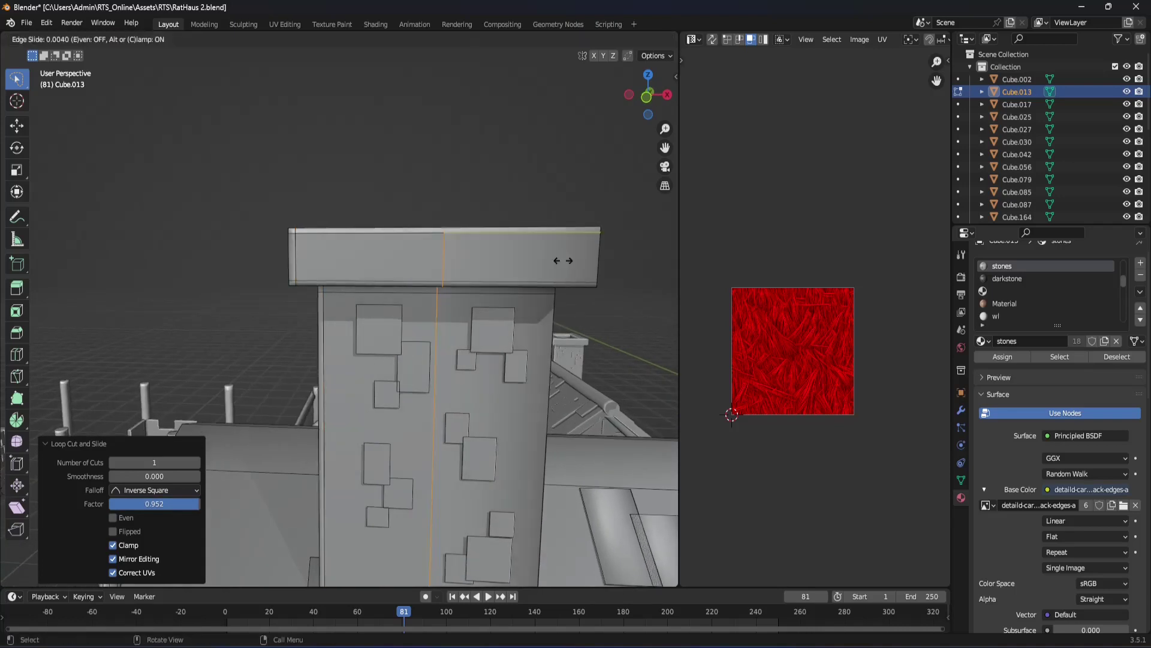
{"action": "left_click", "coordinate": [39, 304]}
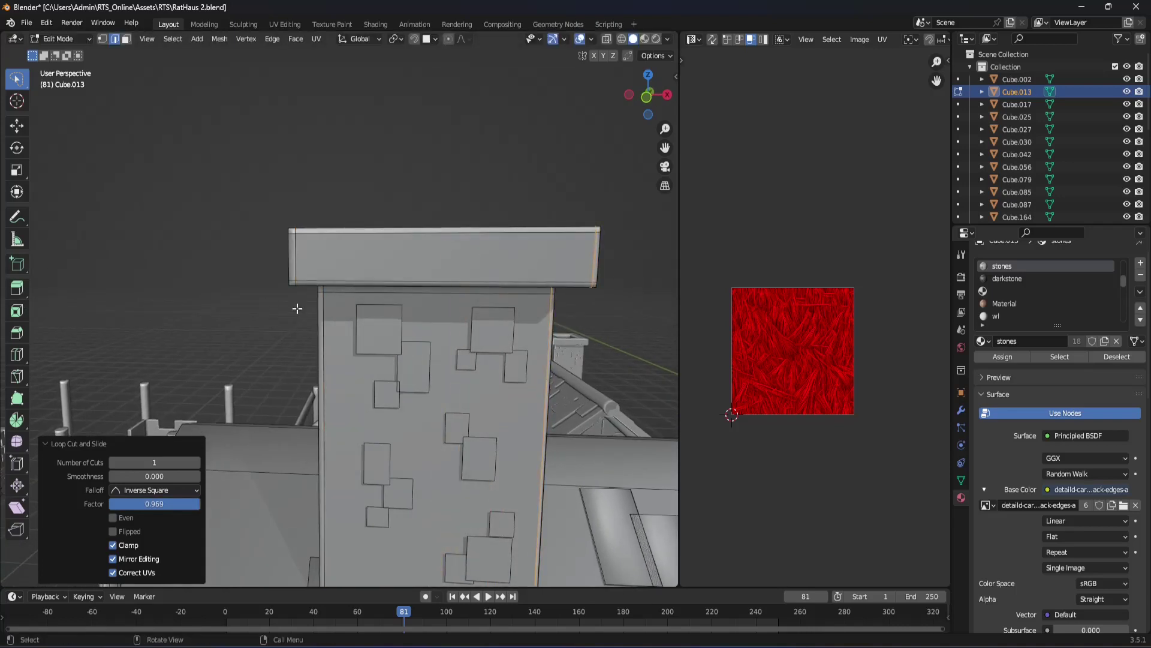
{"action": "mouse_move", "coordinate": [297, 308]}
{"action": "middle_mouse_down"}
{"action": "mouse_move", "coordinate": [355, 318]}
{"action": "mouse_move", "coordinate": [298, 271]}
{"action": "middle_mouse_up"}
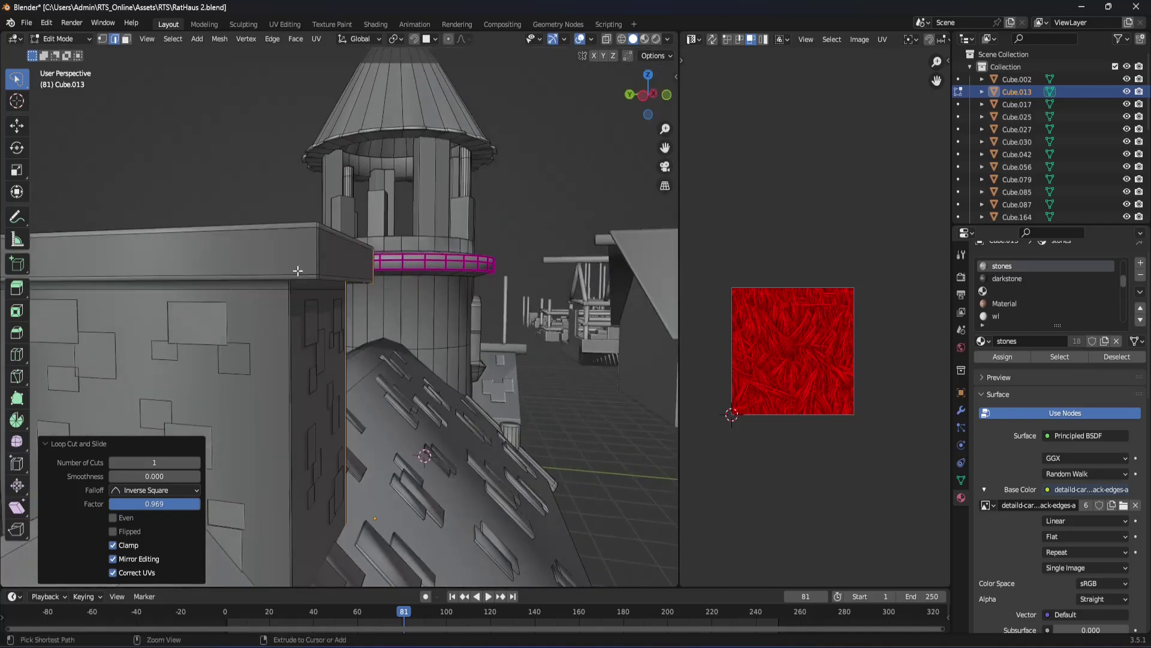
{"action": "left_click", "coordinate": [265, 266]}
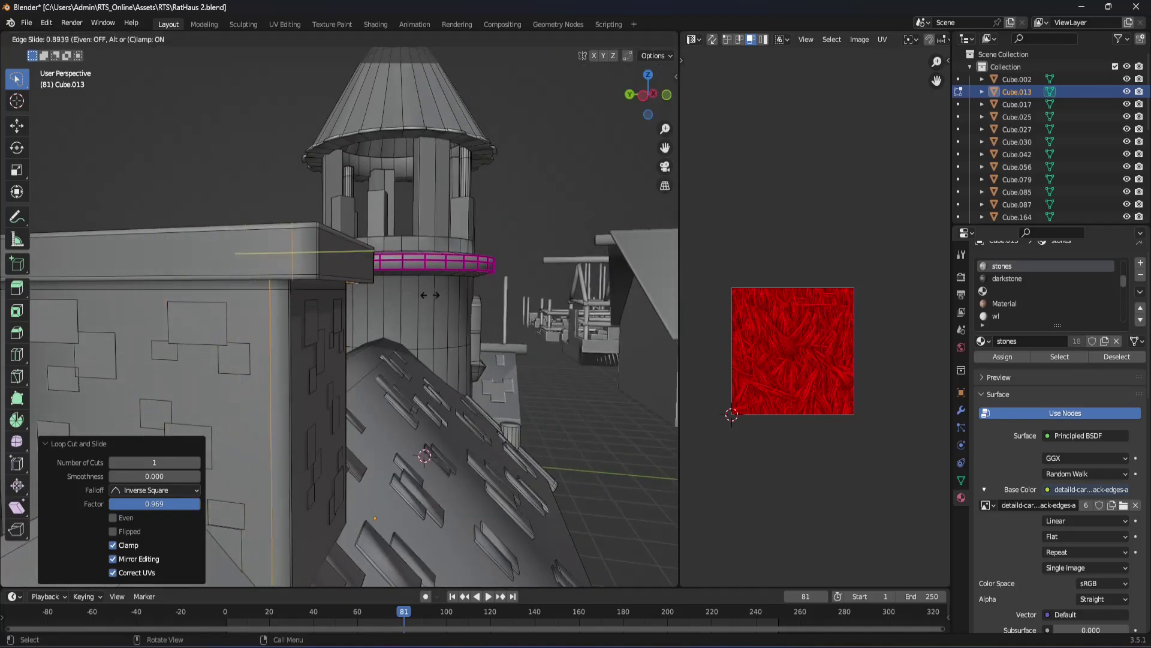
{"action": "left_click", "coordinate": [443, 299]}
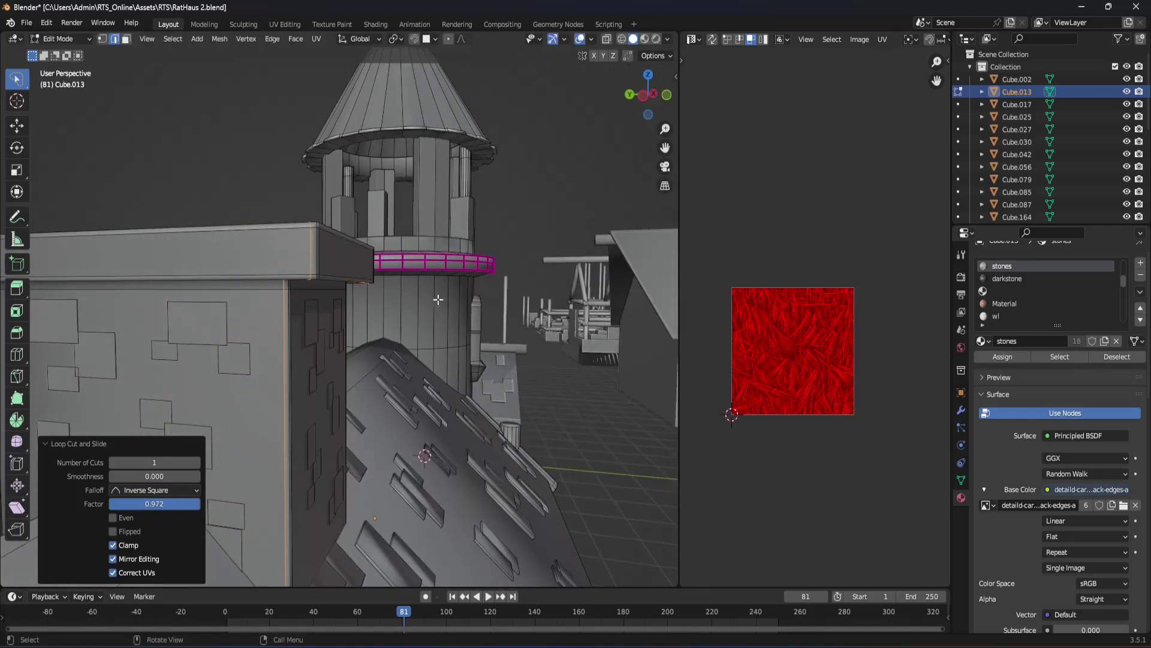
{"action": "middle_click_drag", "start_coordinate": [437, 298], "coordinate": [641, 295]}
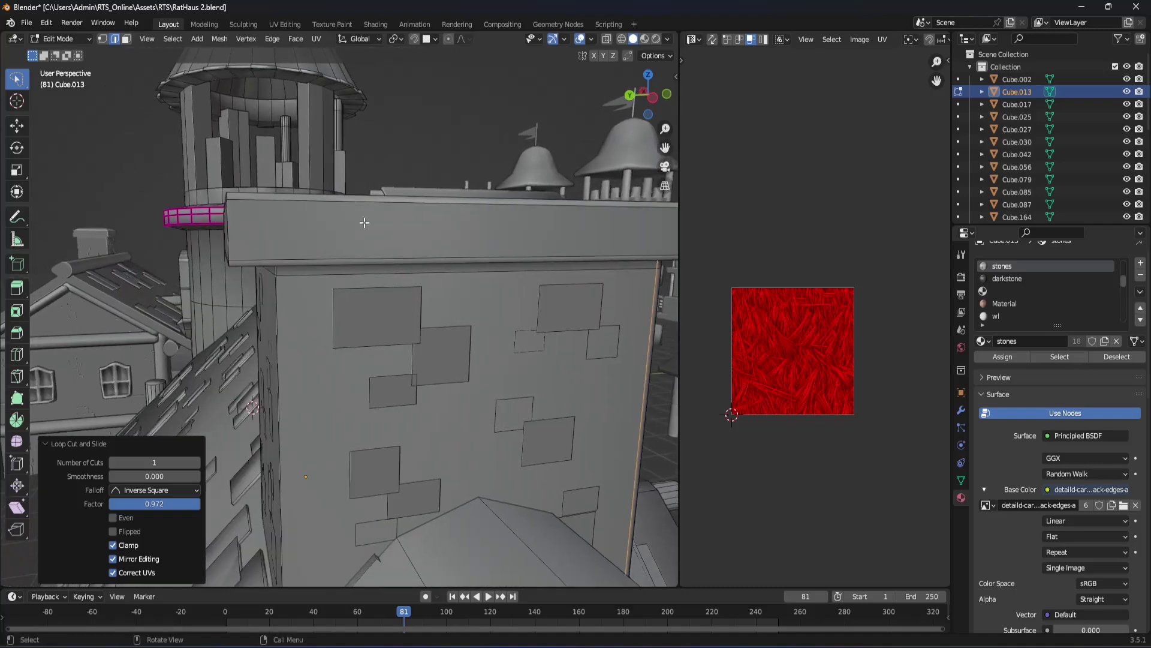
Step: Cut a horizontal loop into the cap's upper band, slid to factor 0.979
{"action": "key", "text": "ctrl+r"}
{"action": "left_click", "coordinate": [313, 240]}
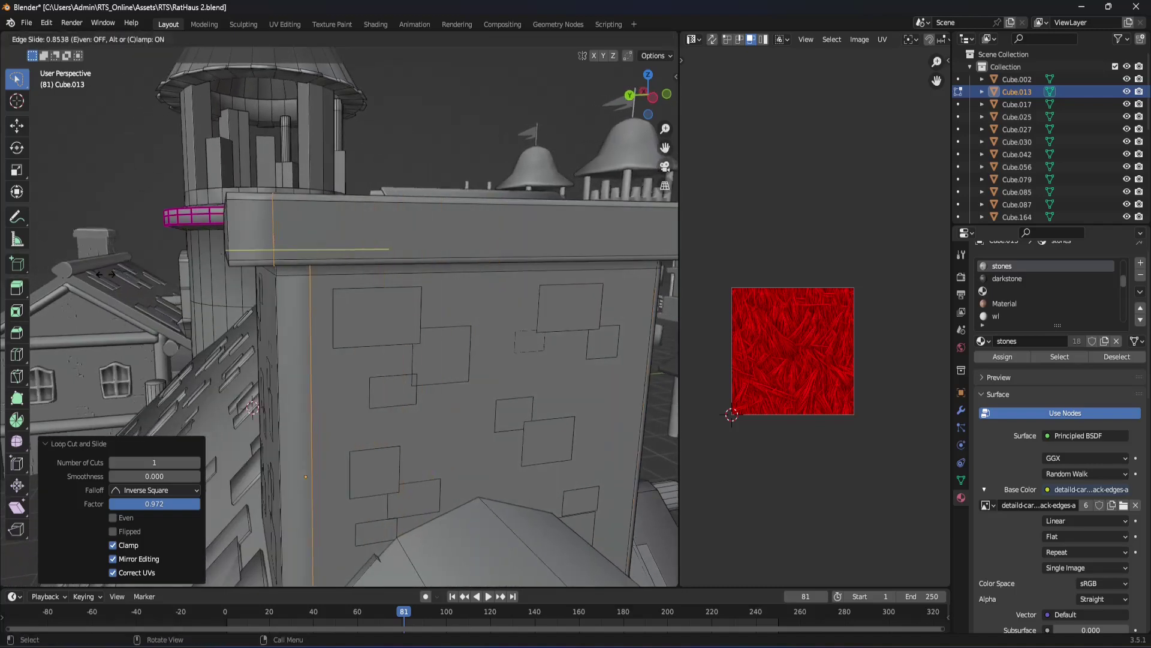
{"action": "left_click", "coordinate": [69, 274]}
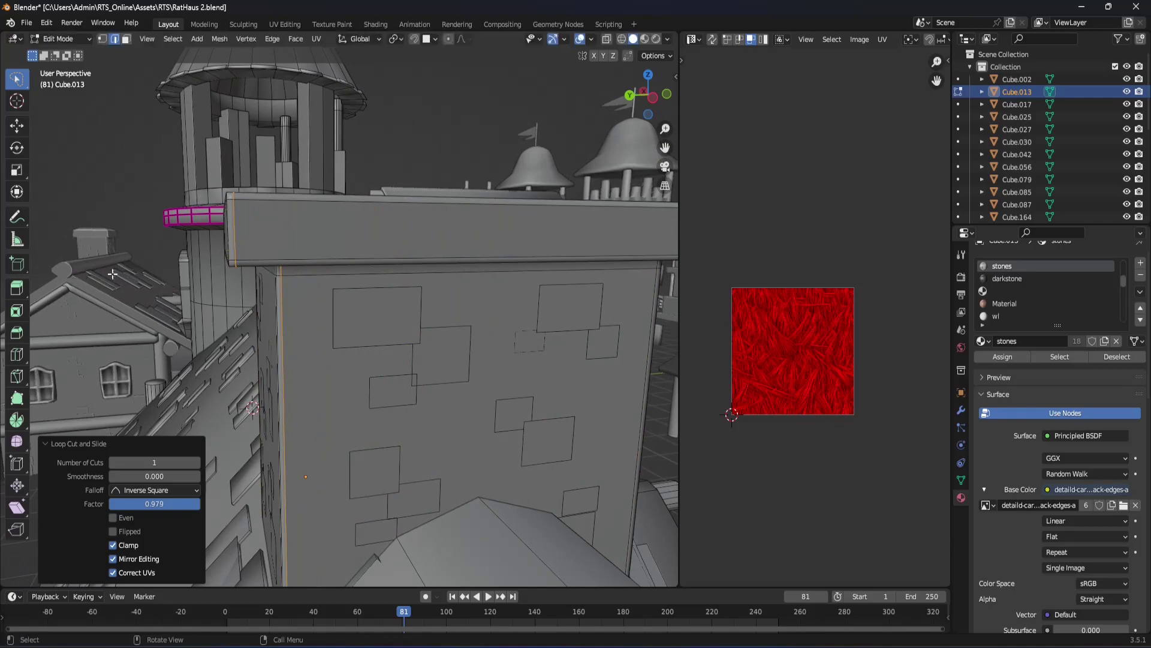
{"action": "mouse_move", "coordinate": [69, 275]}
{"action": "middle_mouse_down"}
{"action": "mouse_move", "coordinate": [221, 266]}
{"action": "mouse_move", "coordinate": [254, 330]}
{"action": "mouse_move", "coordinate": [178, 343]}
{"action": "mouse_move", "coordinate": [146, 314]}
{"action": "mouse_move", "coordinate": [181, 308]}
{"action": "mouse_move", "coordinate": [164, 310]}
{"action": "mouse_move", "coordinate": [148, 359]}
{"action": "mouse_move", "coordinate": [239, 359]}
{"action": "mouse_move", "coordinate": [368, 390]}
{"action": "mouse_move", "coordinate": [297, 346]}
{"action": "mouse_move", "coordinate": [336, 339]}
{"action": "mouse_move", "coordinate": [348, 352]}
{"action": "mouse_move", "coordinate": [400, 356]}
{"action": "mouse_move", "coordinate": [326, 377]}
{"action": "mouse_move", "coordinate": [393, 362]}
{"action": "mouse_move", "coordinate": [376, 348]}
{"action": "mouse_move", "coordinate": [394, 337]}
{"action": "mouse_move", "coordinate": [330, 240]}
{"action": "mouse_move", "coordinate": [340, 311]}
{"action": "mouse_move", "coordinate": [344, 274]}
{"action": "mouse_move", "coordinate": [318, 298]}
{"action": "mouse_move", "coordinate": [337, 309]}
{"action": "mouse_move", "coordinate": [370, 291]}
{"action": "mouse_move", "coordinate": [316, 326]}
{"action": "mouse_move", "coordinate": [336, 363]}
{"action": "mouse_move", "coordinate": [305, 381]}
{"action": "middle_mouse_up"}
{"action": "key", "text": "Tab"}
Step: Merge stray cap corner vertices At Last in vertex select mode
{"action": "key", "text": "Tab"}
{"action": "mouse_move", "coordinate": [227, 323]}
{"action": "middle_mouse_down"}
{"action": "mouse_move", "coordinate": [273, 365]}
{"action": "mouse_move", "coordinate": [278, 402]}
{"action": "mouse_move", "coordinate": [309, 415]}
{"action": "mouse_move", "coordinate": [342, 406]}
{"action": "mouse_move", "coordinate": [296, 334]}
{"action": "mouse_move", "coordinate": [324, 416]}
{"action": "mouse_move", "coordinate": [288, 376]}
{"action": "mouse_move", "coordinate": [366, 375]}
{"action": "mouse_move", "coordinate": [390, 351]}
{"action": "mouse_move", "coordinate": [301, 379]}
{"action": "middle_mouse_up"}
{"action": "key", "text": "Tab"}
{"action": "key", "text": "Tab"}
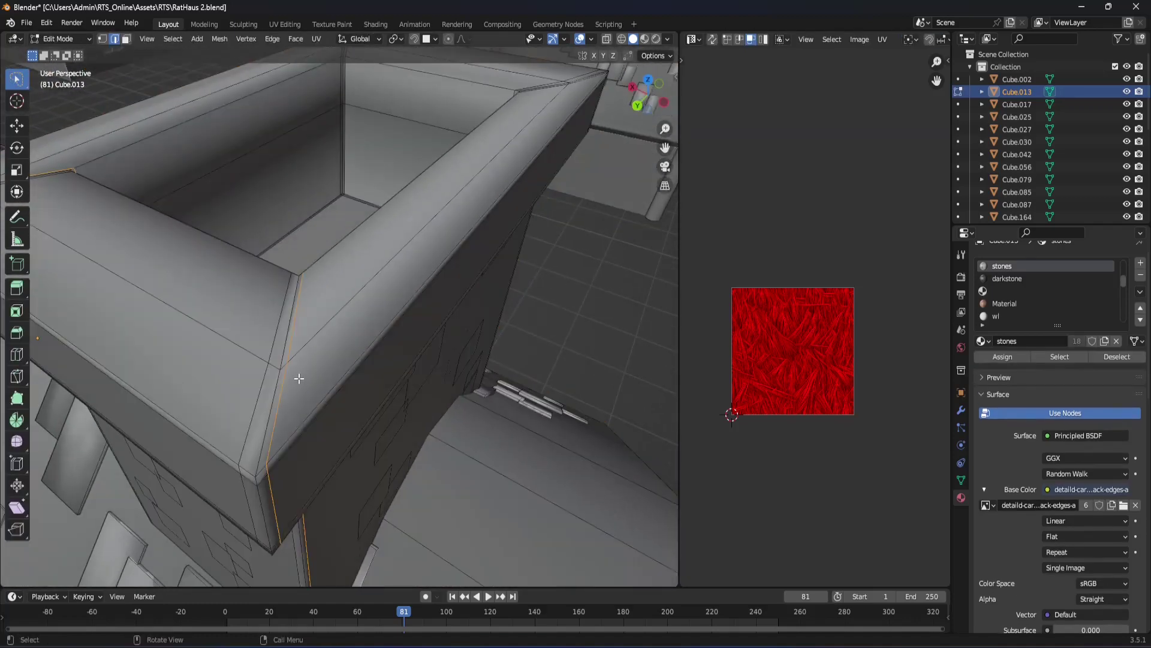
{"action": "key", "text": "1"}
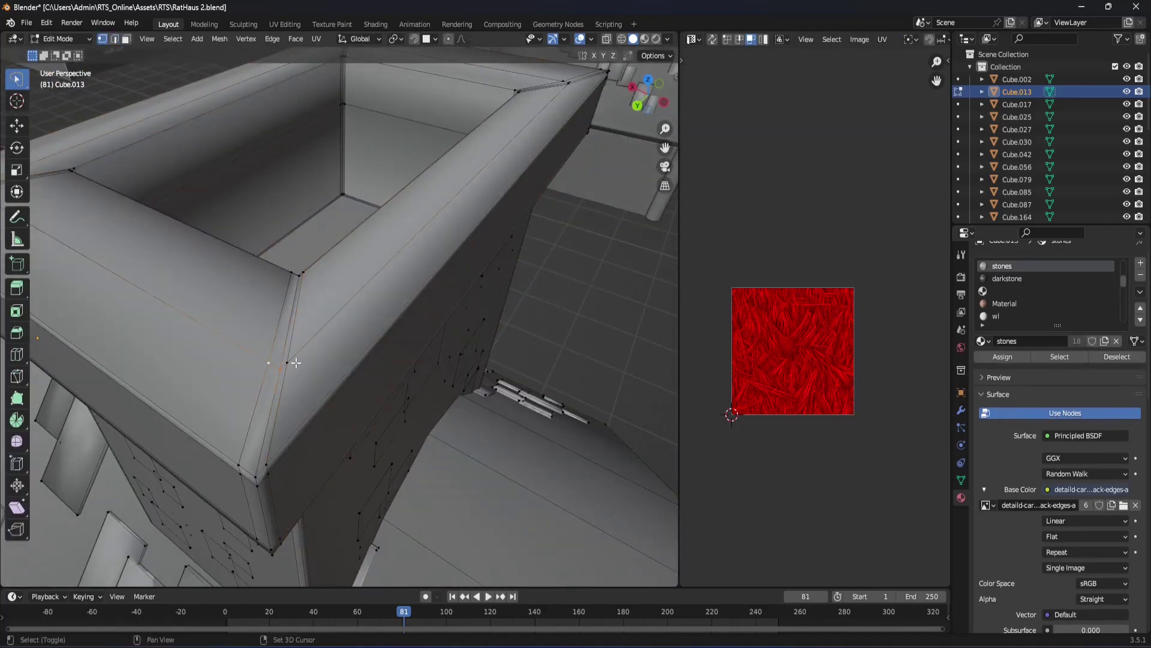
{"action": "key", "text": "m"}
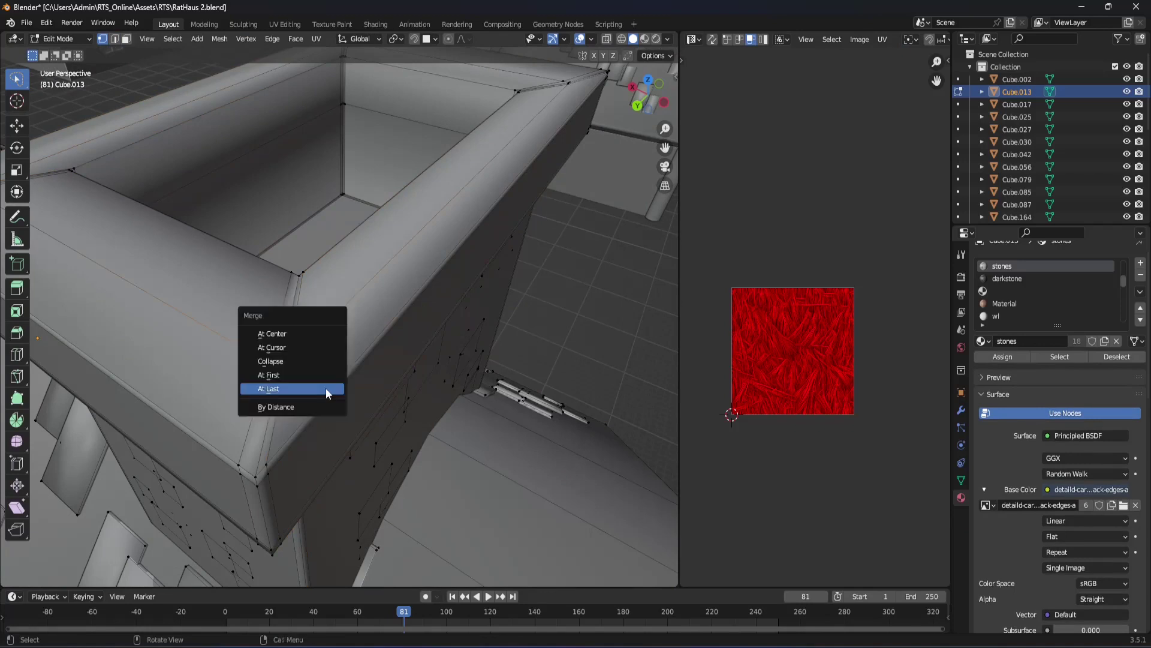
{"action": "left_click", "coordinate": [298, 340]}
{"action": "left_click", "coordinate": [287, 287]}
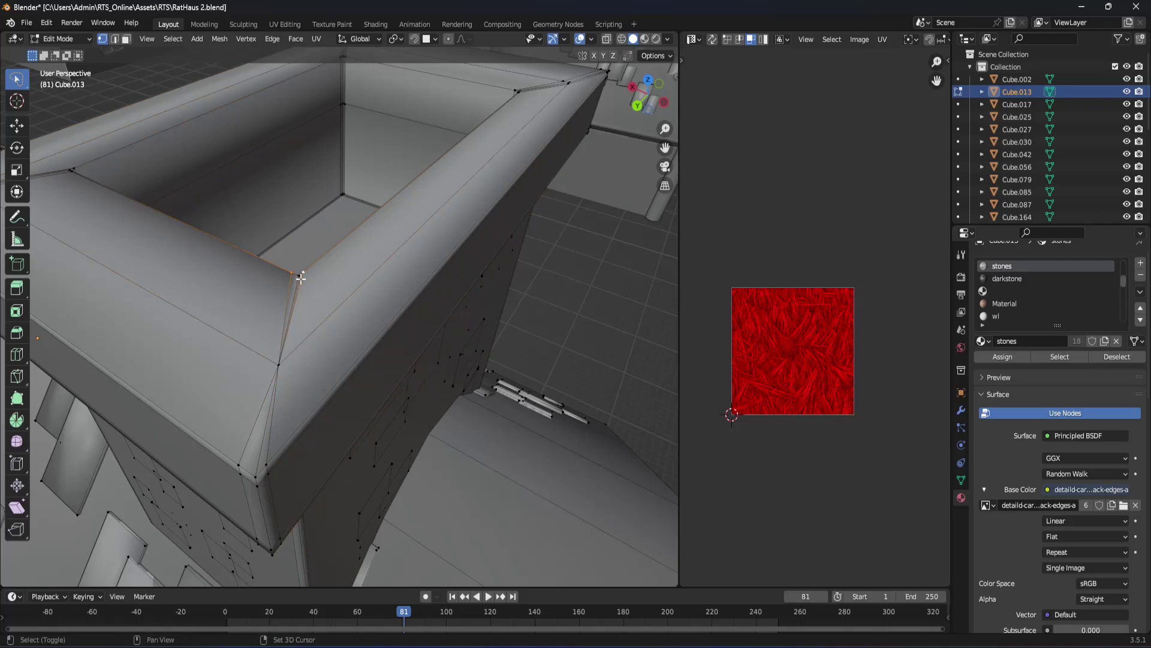
{"action": "key", "text": "m"}
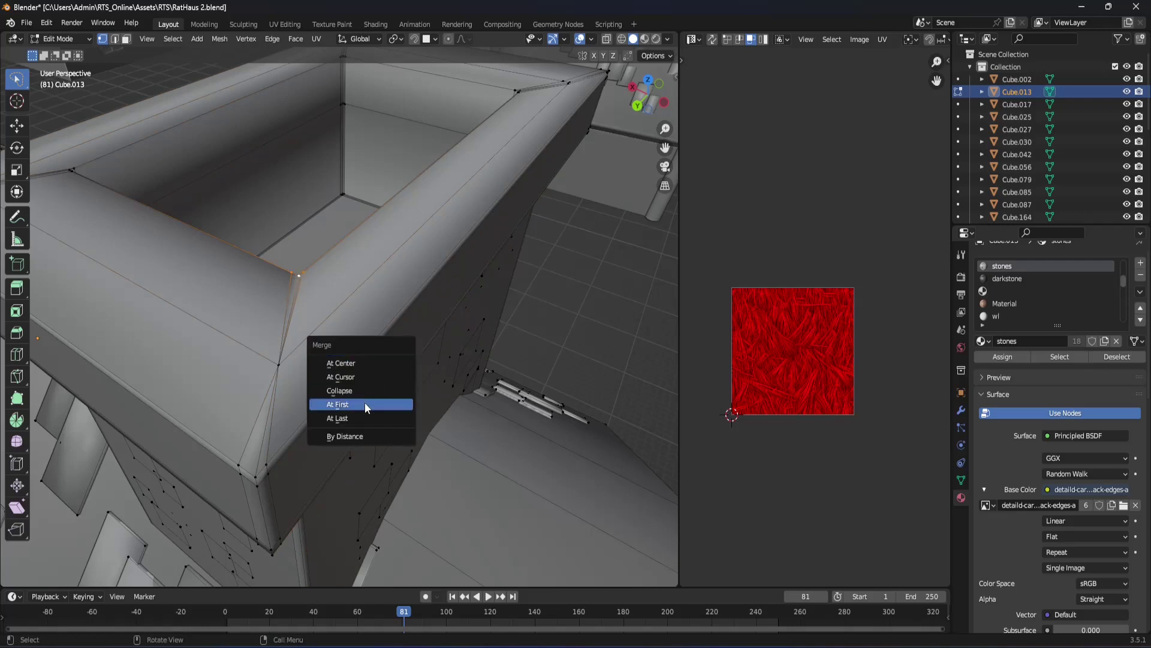
{"action": "left_click", "coordinate": [359, 419]}
{"action": "mouse_move", "coordinate": [358, 419]}
{"action": "middle_mouse_down"}
{"action": "mouse_move", "coordinate": [320, 414]}
{"action": "mouse_move", "coordinate": [373, 381]}
{"action": "mouse_move", "coordinate": [351, 361]}
{"action": "mouse_move", "coordinate": [451, 342]}
{"action": "mouse_move", "coordinate": [435, 395]}
{"action": "middle_mouse_up"}
{"action": "left_click", "coordinate": [313, 419]}
{"action": "key", "text": "Tab"}
{"action": "key", "text": "Tab"}
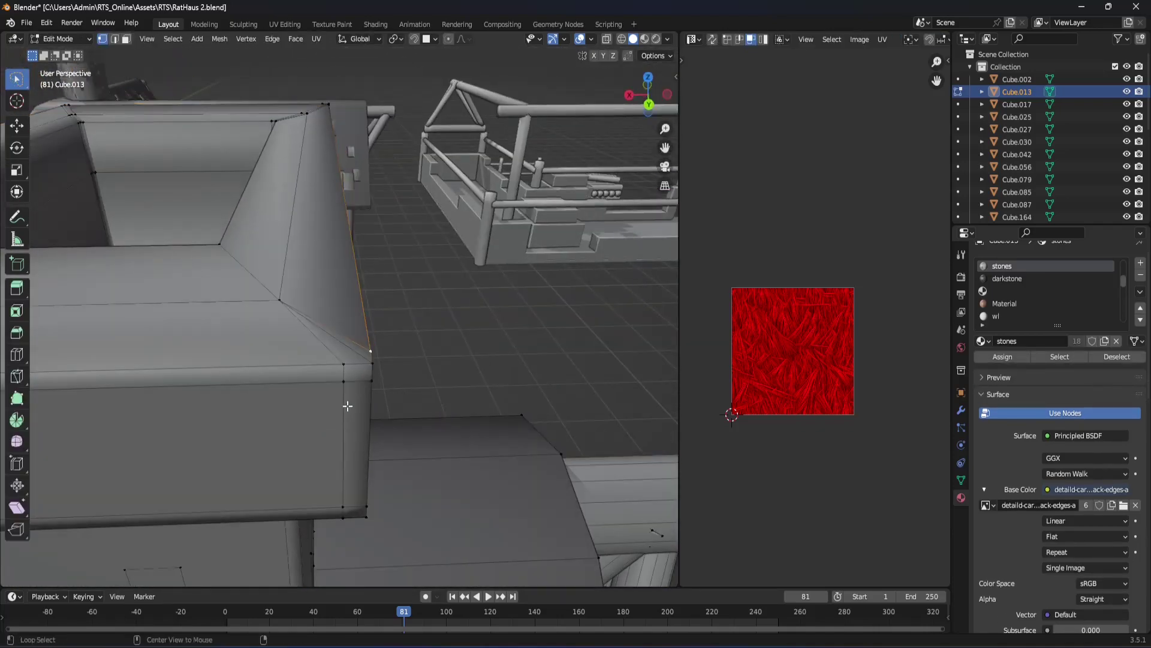
Step: Move the vertical edge loop on the cap side along X
{"action": "left_click", "coordinate": [347, 407], "text": "alt"}
{"action": "key", "text": "g"}
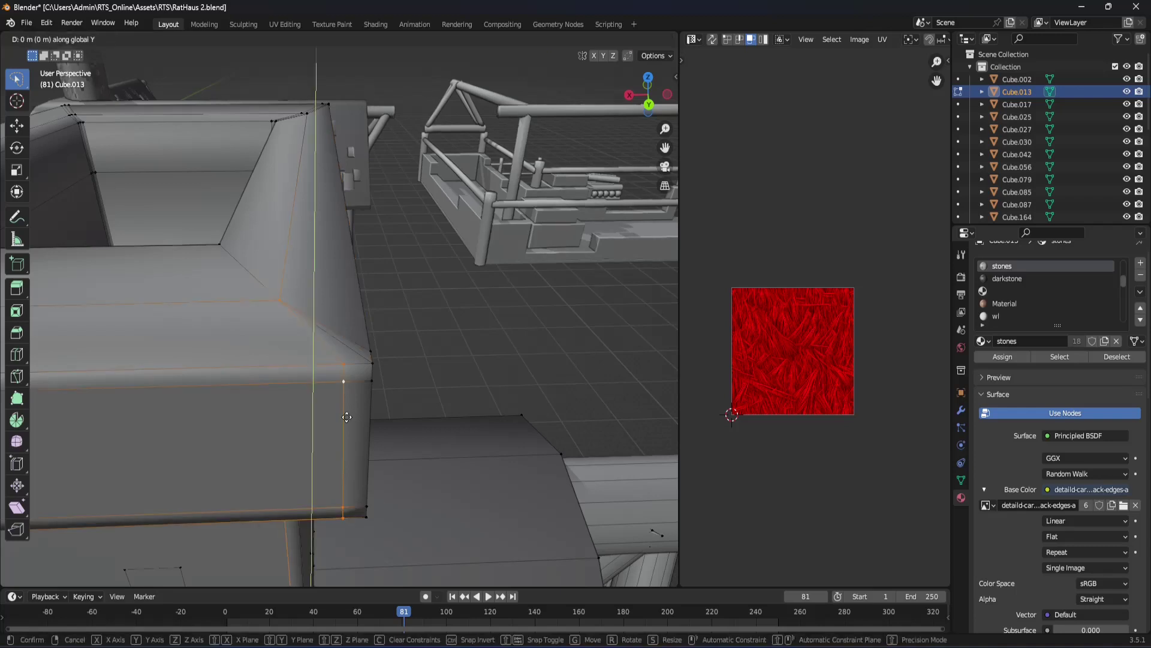
{"action": "key", "text": "x"}
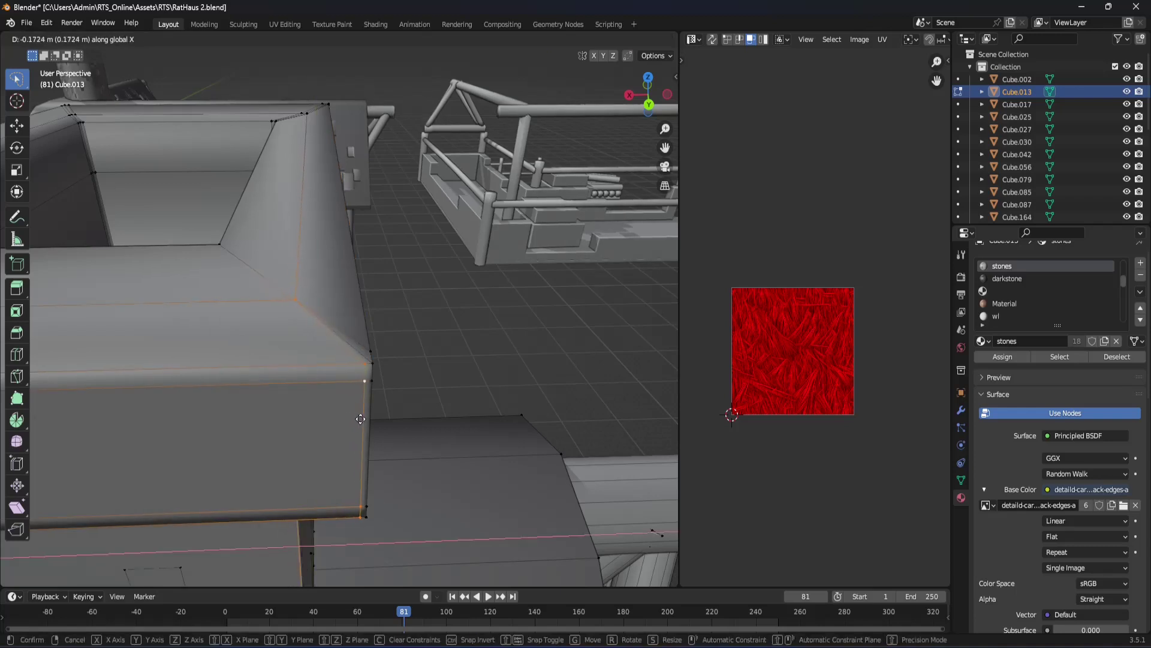
{"action": "left_click", "coordinate": [359, 418]}
{"action": "mouse_move", "coordinate": [360, 418]}
{"action": "middle_mouse_down"}
{"action": "mouse_move", "coordinate": [326, 420]}
{"action": "mouse_move", "coordinate": [437, 422]}
{"action": "mouse_move", "coordinate": [414, 426]}
{"action": "middle_mouse_up"}
{"action": "key", "text": "Tab"}
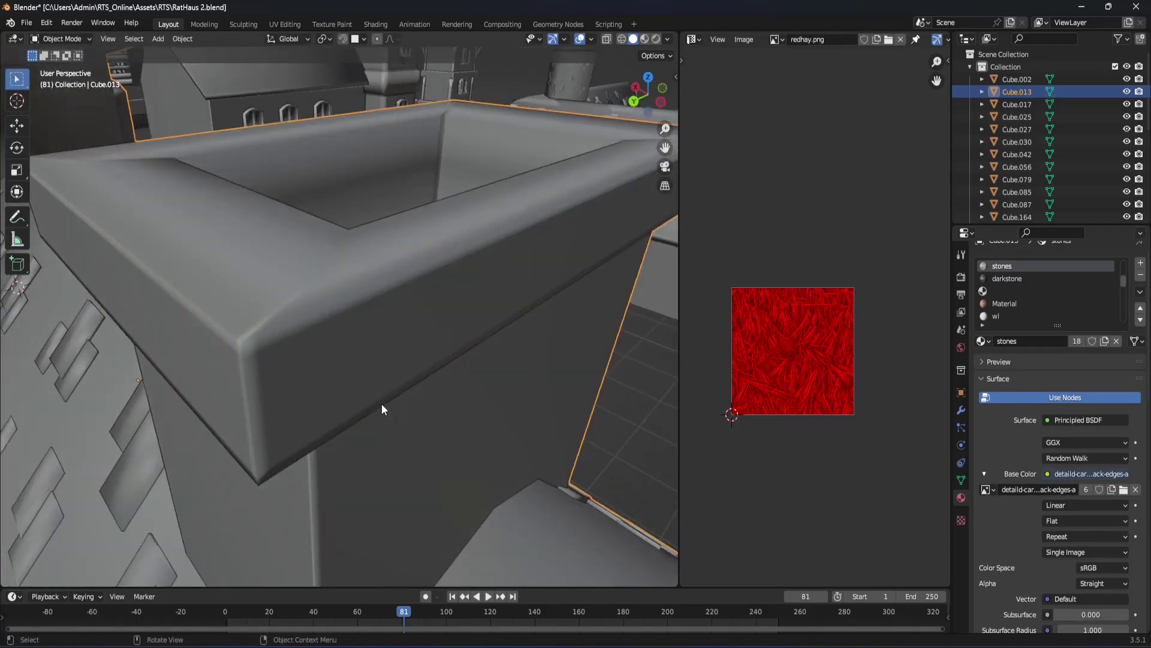
Step: Check the chimney in Material Preview, then return to Solid shading in Edit Mode
{"action": "key", "text": "z"}
{"action": "left_click", "coordinate": [384, 478]}
{"action": "mouse_move", "coordinate": [372, 479]}
{"action": "middle_mouse_down"}
{"action": "mouse_move", "coordinate": [342, 459]}
{"action": "mouse_move", "coordinate": [398, 401]}
{"action": "mouse_move", "coordinate": [318, 359]}
{"action": "mouse_move", "coordinate": [258, 375]}
{"action": "mouse_move", "coordinate": [390, 365]}
{"action": "mouse_move", "coordinate": [347, 357]}
{"action": "mouse_move", "coordinate": [398, 353]}
{"action": "mouse_move", "coordinate": [391, 391]}
{"action": "mouse_move", "coordinate": [453, 402]}
{"action": "mouse_move", "coordinate": [416, 368]}
{"action": "mouse_move", "coordinate": [442, 383]}
{"action": "middle_mouse_up"}
{"action": "scroll", "coordinate": [273, 382], "scroll_direction": "up", "scroll_amount": 3}
{"action": "key", "text": "Tab"}
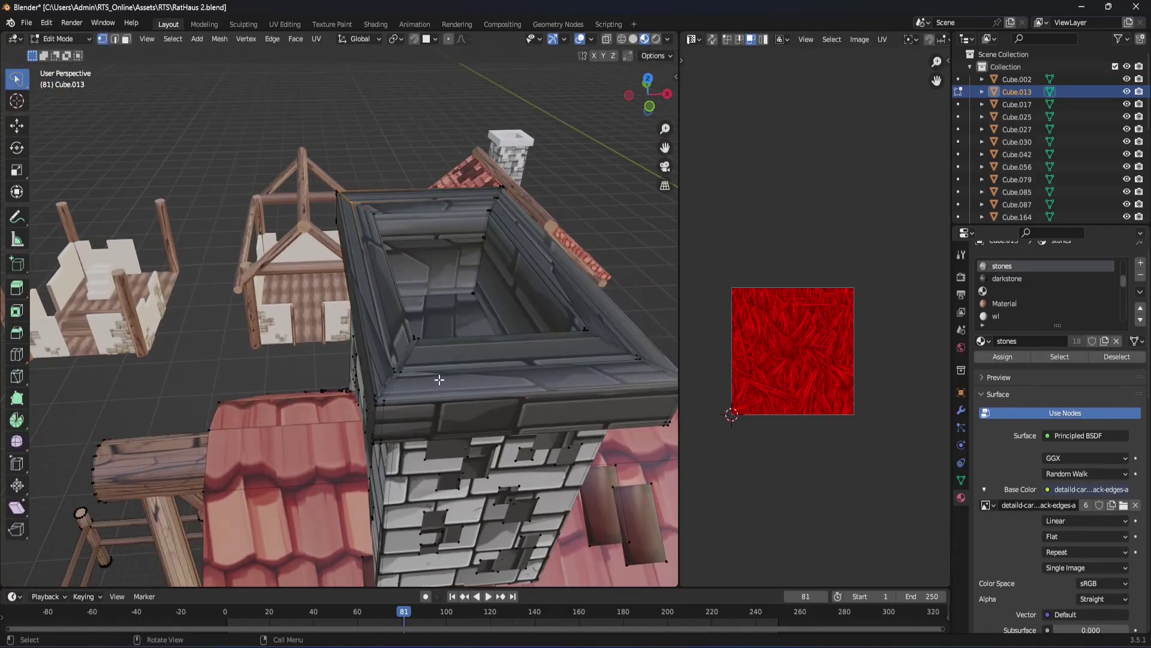
{"action": "key", "text": "z"}
{"action": "left_click", "coordinate": [493, 387]}
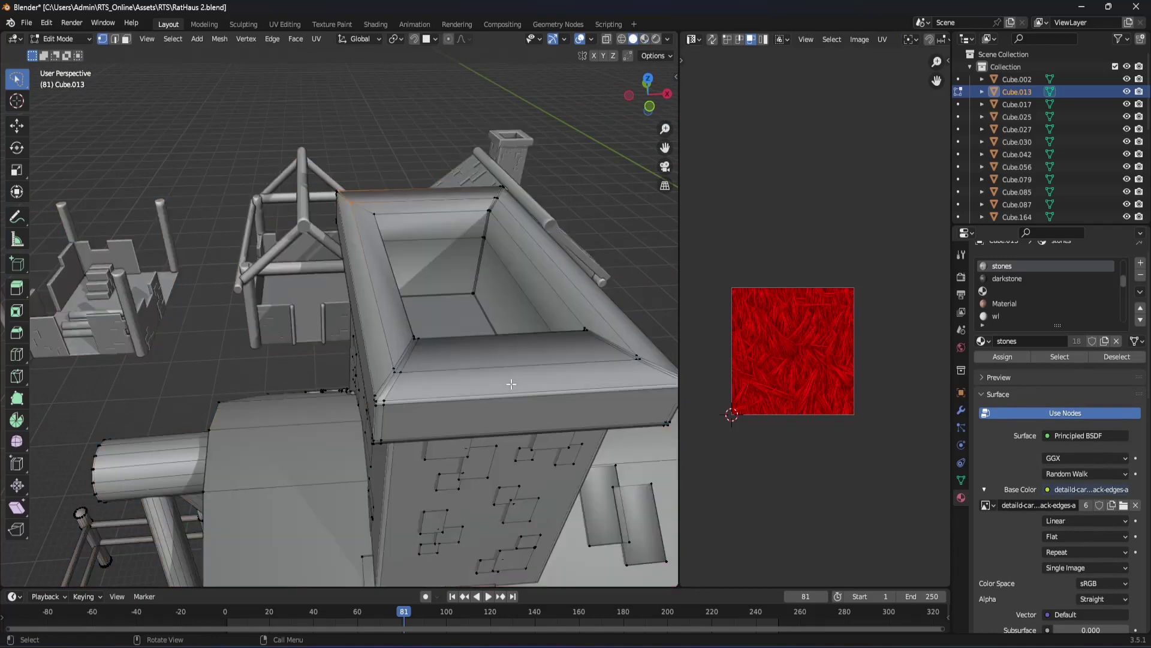
Step: Merge the inner and outer cap rim corner vertices At Last
{"action": "scroll", "coordinate": [374, 340], "scroll_direction": "up", "scroll_amount": 1}
{"action": "scroll", "coordinate": [373, 340], "scroll_direction": "up", "scroll_amount": 2}
{"action": "scroll", "coordinate": [374, 340], "scroll_direction": "up", "scroll_amount": 2}
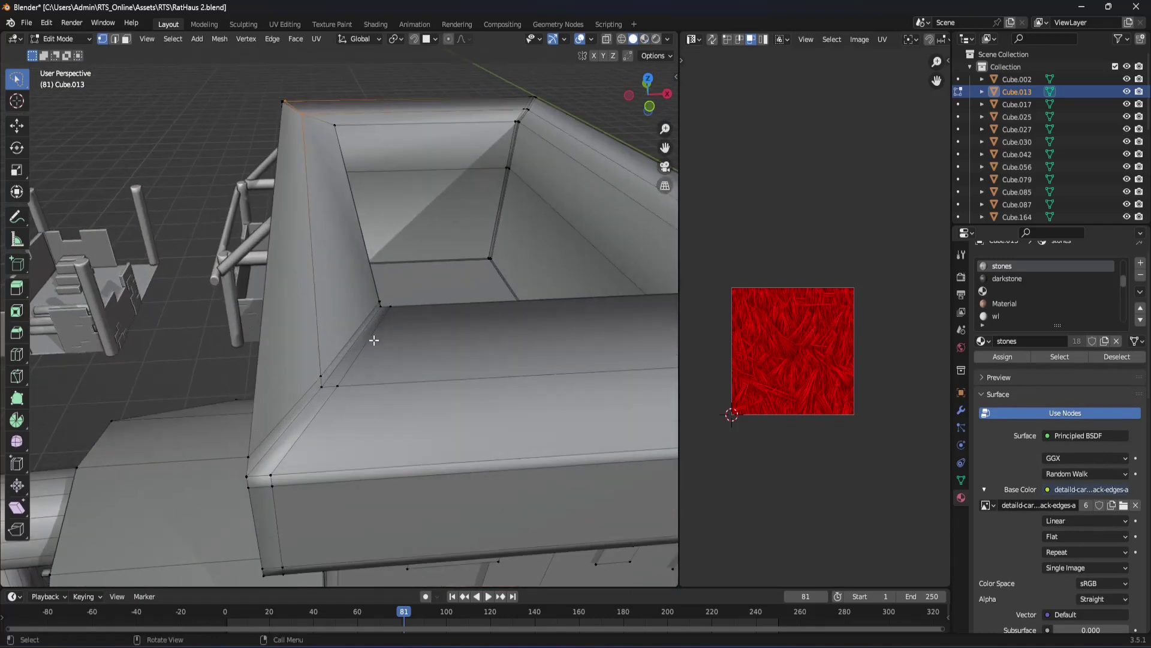
{"action": "left_click", "coordinate": [379, 300]}
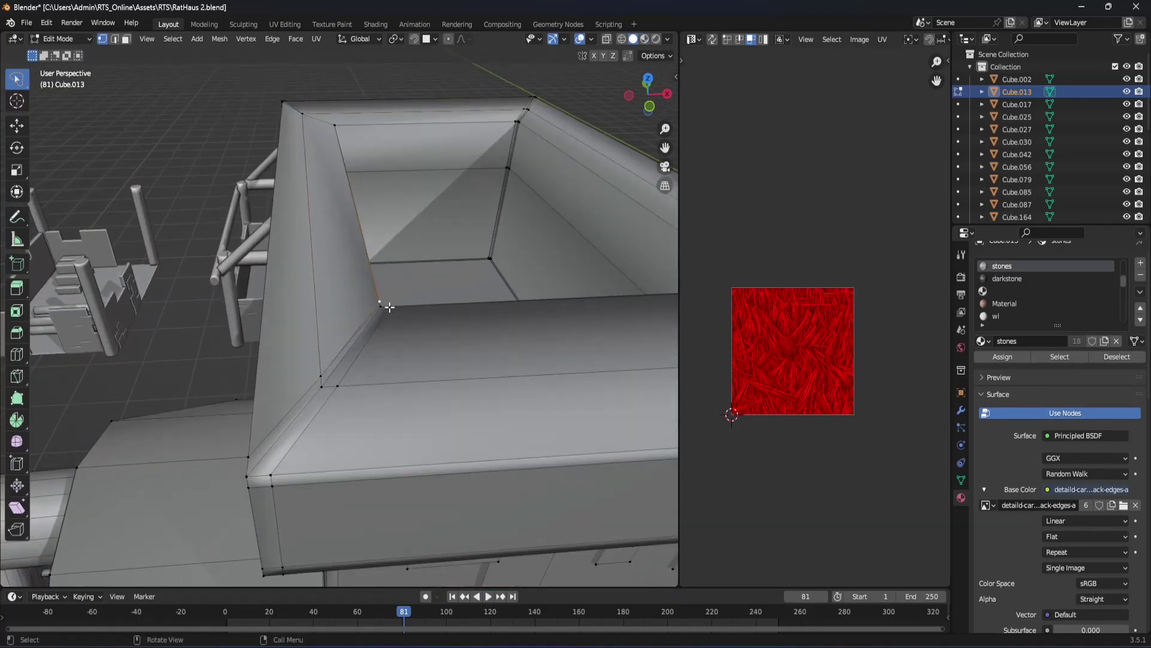
{"action": "key", "text": "m"}
{"action": "left_click", "coordinate": [459, 351]}
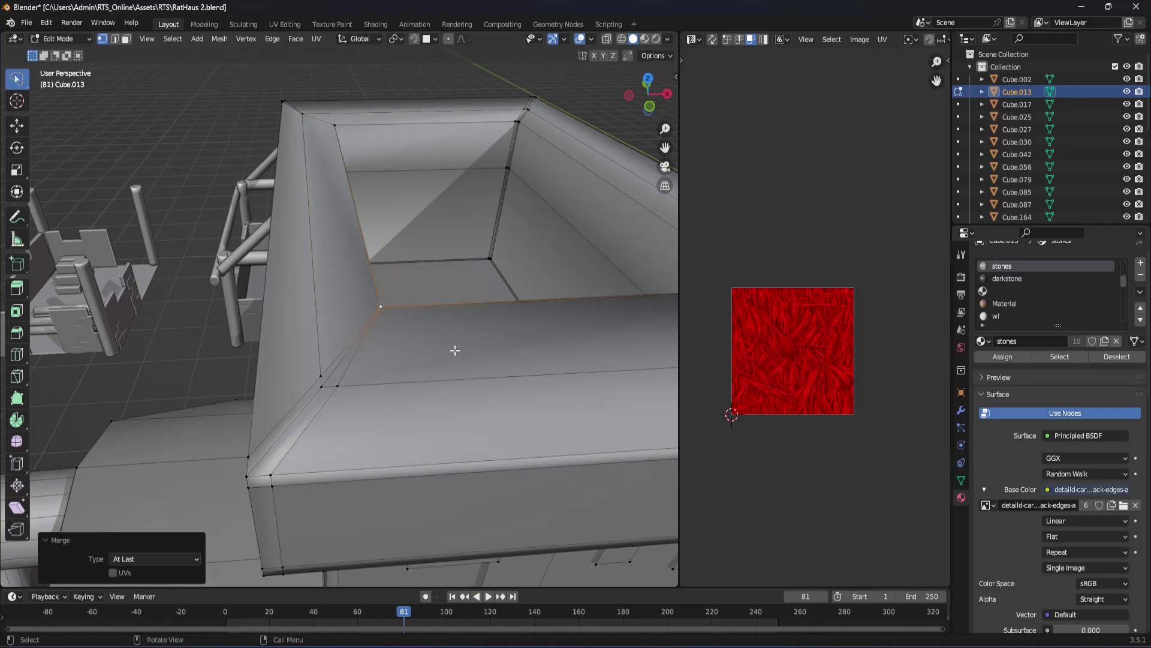
{"action": "left_click", "coordinate": [319, 379], "text": "shift"}
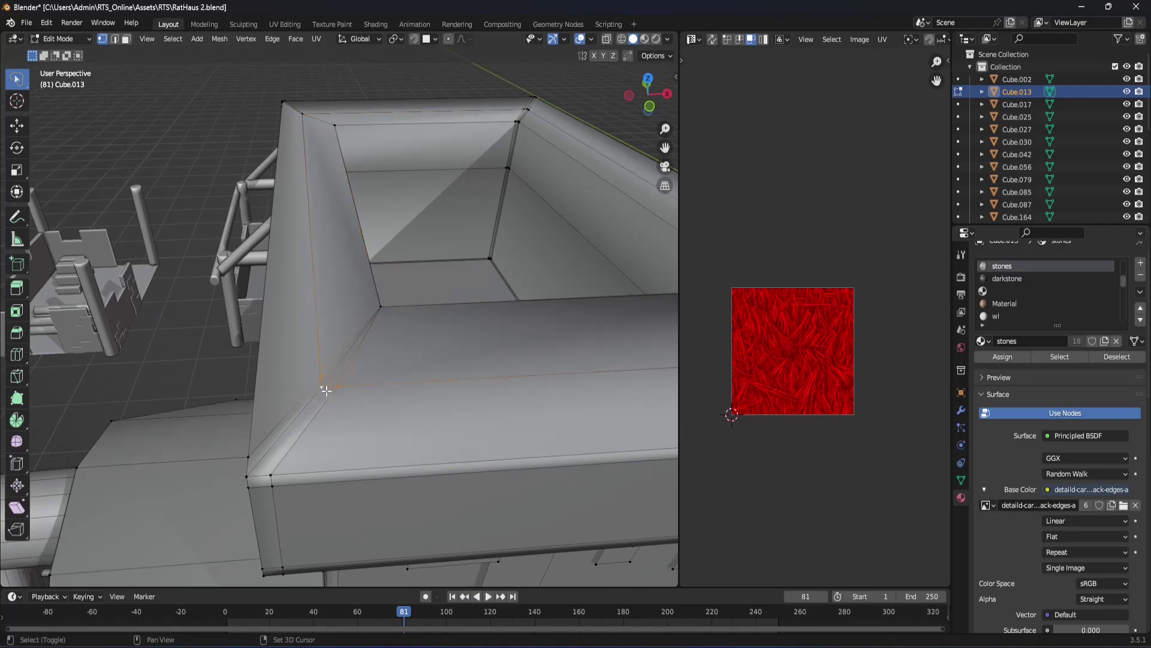
{"action": "key", "text": "m"}
{"action": "left_click", "coordinate": [360, 426]}
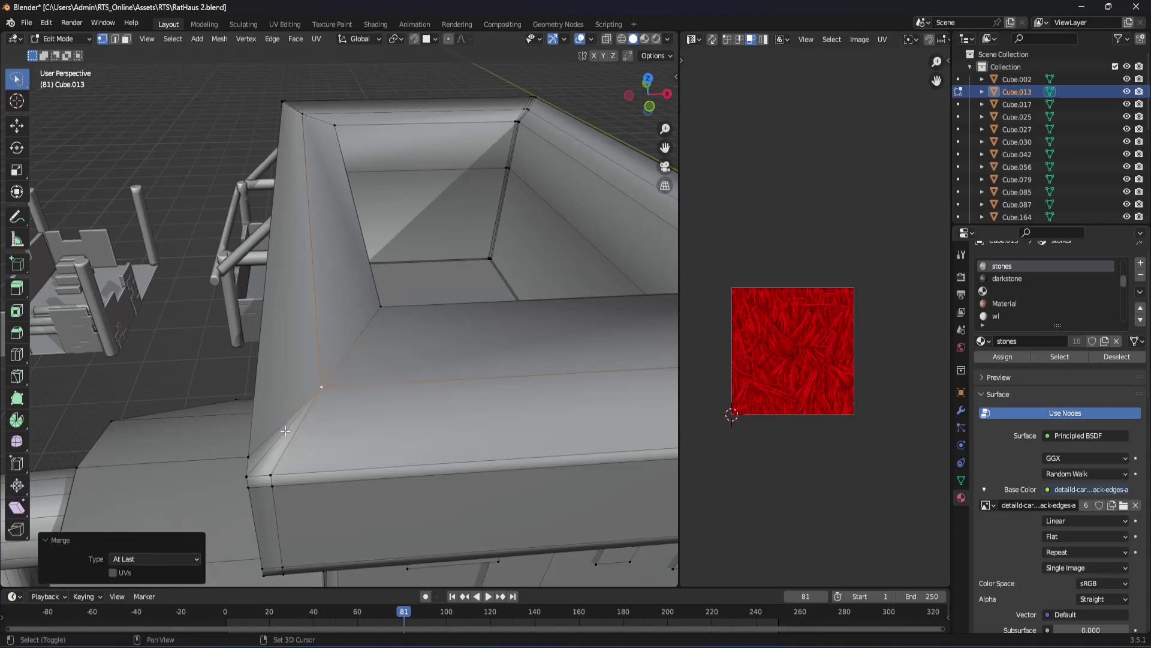
{"action": "mouse_move", "coordinate": [360, 426]}
{"action": "middle_mouse_down"}
{"action": "mouse_move", "coordinate": [401, 380]}
{"action": "mouse_move", "coordinate": [382, 401]}
{"action": "mouse_move", "coordinate": [316, 387]}
{"action": "mouse_move", "coordinate": [383, 369]}
{"action": "mouse_move", "coordinate": [351, 384]}
{"action": "mouse_move", "coordinate": [385, 394]}
{"action": "mouse_move", "coordinate": [391, 316]}
{"action": "mouse_move", "coordinate": [398, 424]}
{"action": "mouse_move", "coordinate": [383, 375]}
{"action": "middle_mouse_up"}
{"action": "key", "text": "Tab"}
{"action": "scroll", "coordinate": [408, 378], "scroll_direction": "up", "scroll_amount": 3}
Step: Merge two pairs of cap corner vertices At Last
{"action": "scroll", "coordinate": [408, 378], "scroll_direction": "up", "scroll_amount": 3}
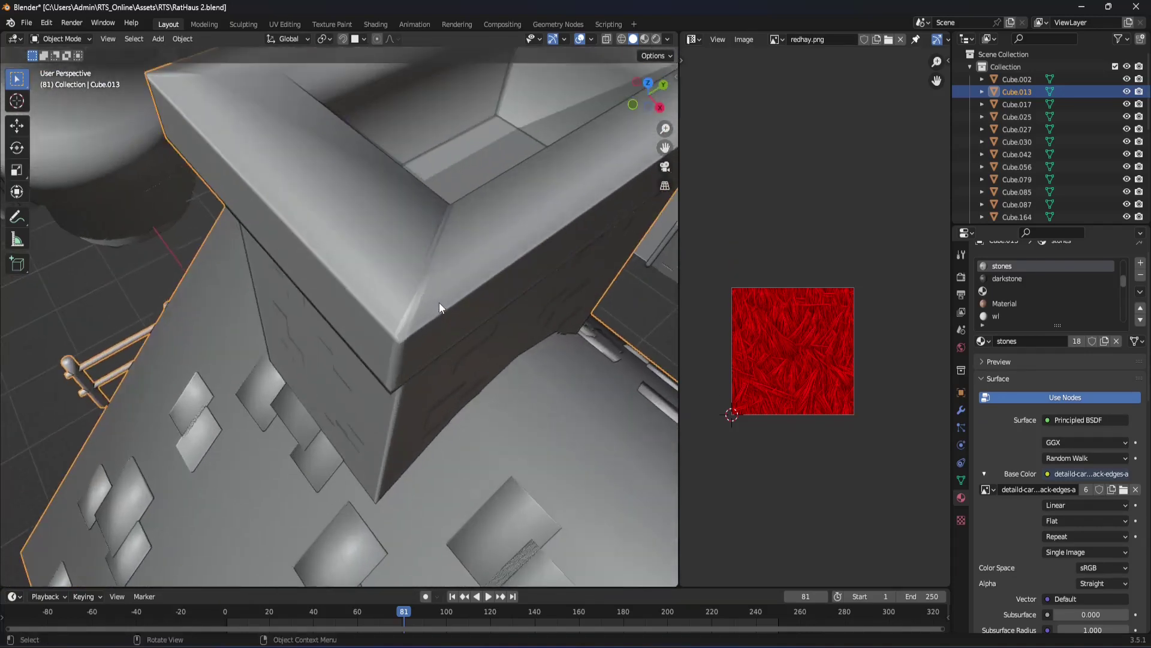
{"action": "scroll", "coordinate": [436, 322], "scroll_direction": "up", "scroll_amount": 2}
{"action": "key", "text": "Tab"}
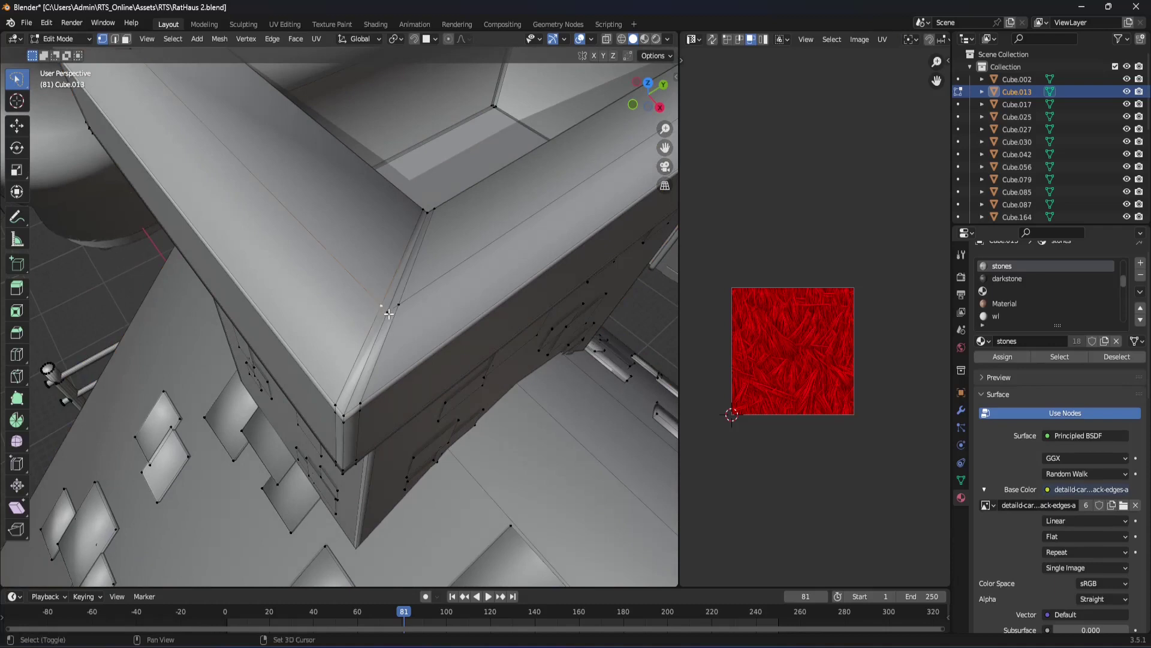
{"action": "key", "text": "m"}
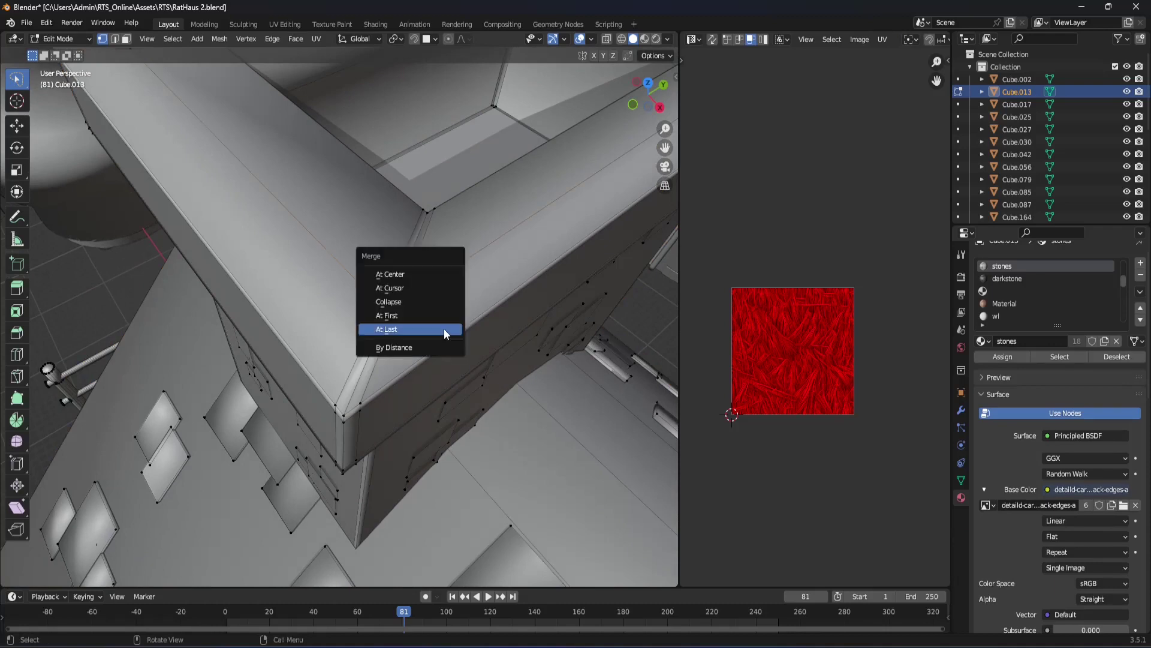
{"action": "left_click", "coordinate": [443, 328]}
{"action": "middle_click_drag", "start_coordinate": [443, 329], "coordinate": [394, 286]}
{"action": "left_click", "coordinate": [394, 286]}
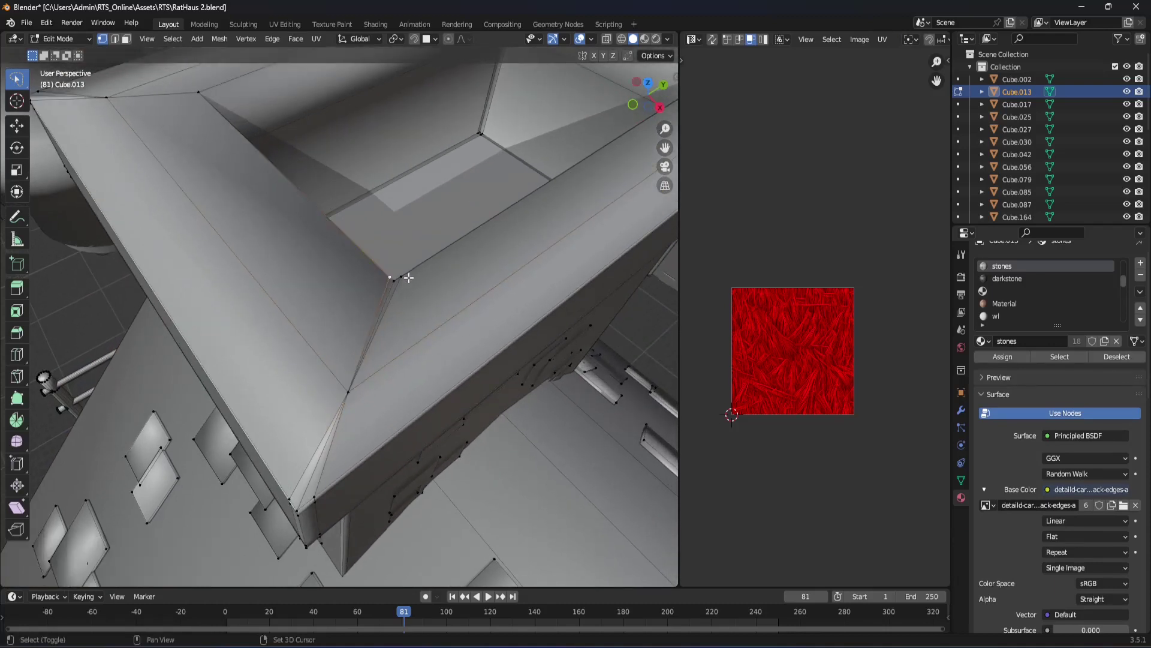
{"action": "key", "text": "m"}
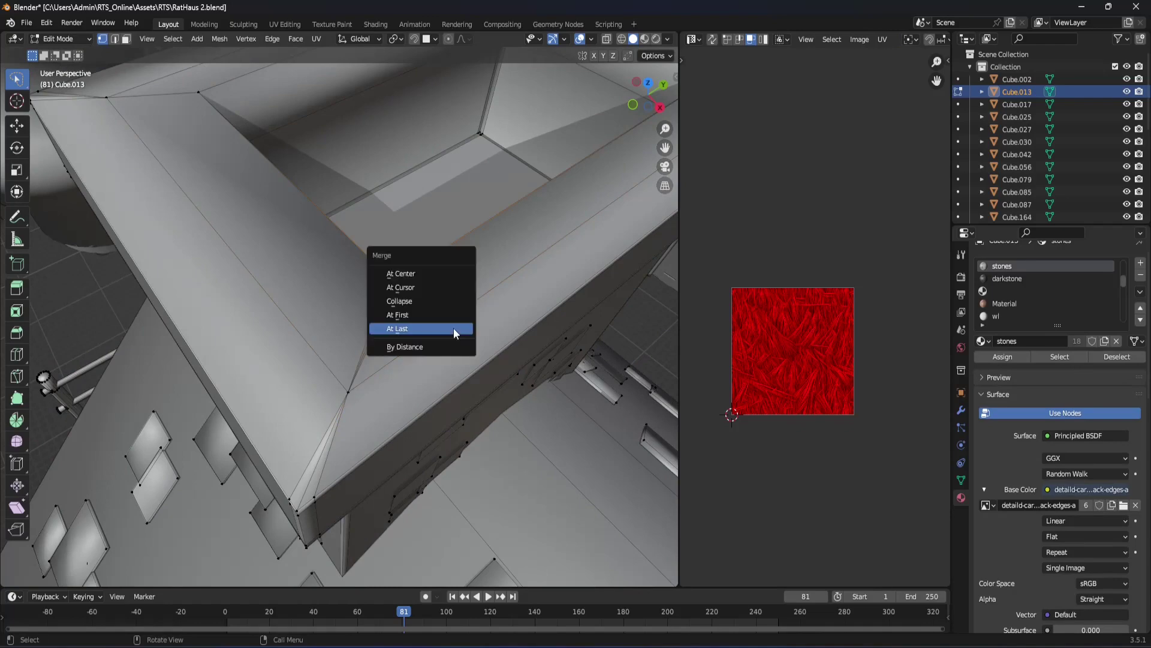
{"action": "left_click", "coordinate": [453, 328]}
Step: Merge the doubled vertices at the cap's inner and outer corners At Last
{"action": "middle_click_drag", "start_coordinate": [454, 328], "coordinate": [379, 324]}
{"action": "scroll", "coordinate": [379, 323], "scroll_direction": "down", "scroll_amount": 2}
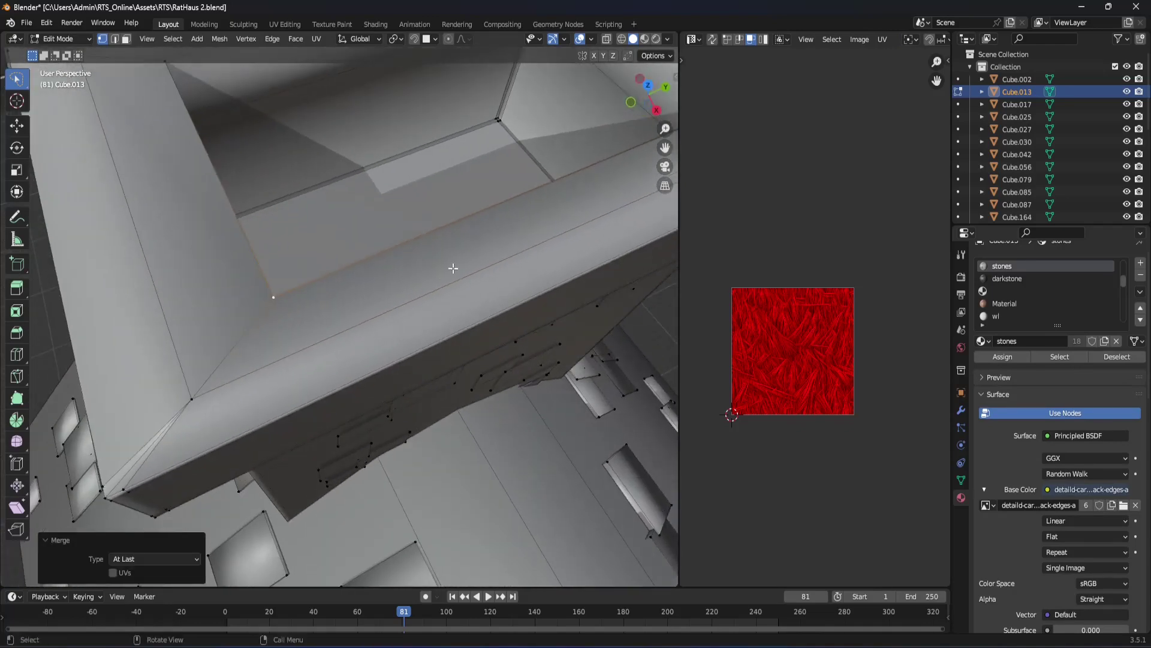
{"action": "middle_click_drag", "start_coordinate": [451, 264], "coordinate": [659, 359]}
{"action": "mouse_move", "coordinate": [540, 420]}
{"action": "middle_mouse_down"}
{"action": "mouse_move", "coordinate": [412, 304]}
{"action": "mouse_move", "coordinate": [469, 329]}
{"action": "mouse_move", "coordinate": [419, 336]}
{"action": "middle_mouse_up"}
{"action": "scroll", "coordinate": [420, 336], "scroll_direction": "up", "scroll_amount": 3}
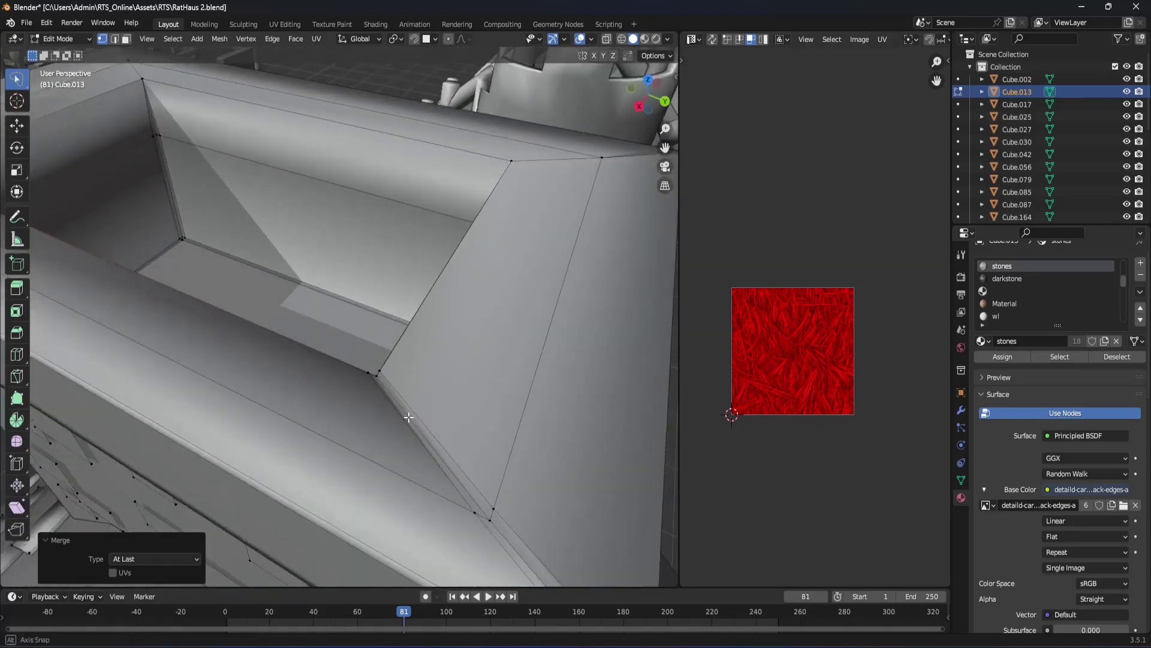
{"action": "scroll", "coordinate": [390, 354], "scroll_direction": "up", "scroll_amount": 2}
{"action": "left_click", "coordinate": [365, 366], "text": "shift"}
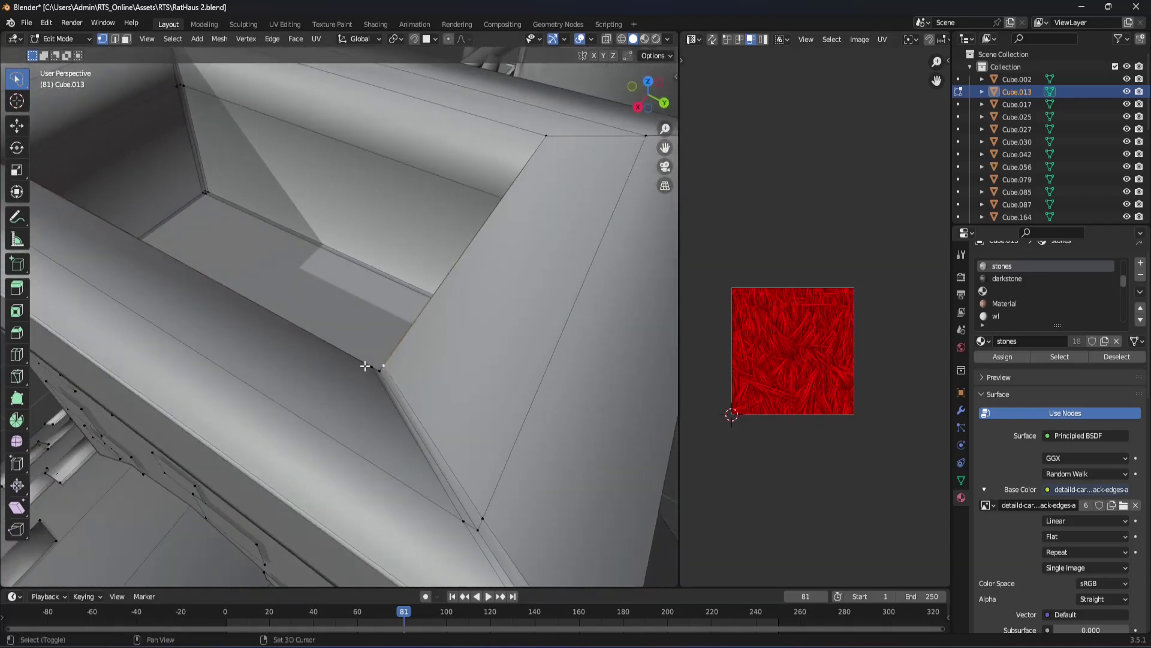
{"action": "key", "text": "m"}
{"action": "left_click", "coordinate": [398, 391]}
{"action": "middle_click_drag", "start_coordinate": [452, 419], "coordinate": [495, 478]}
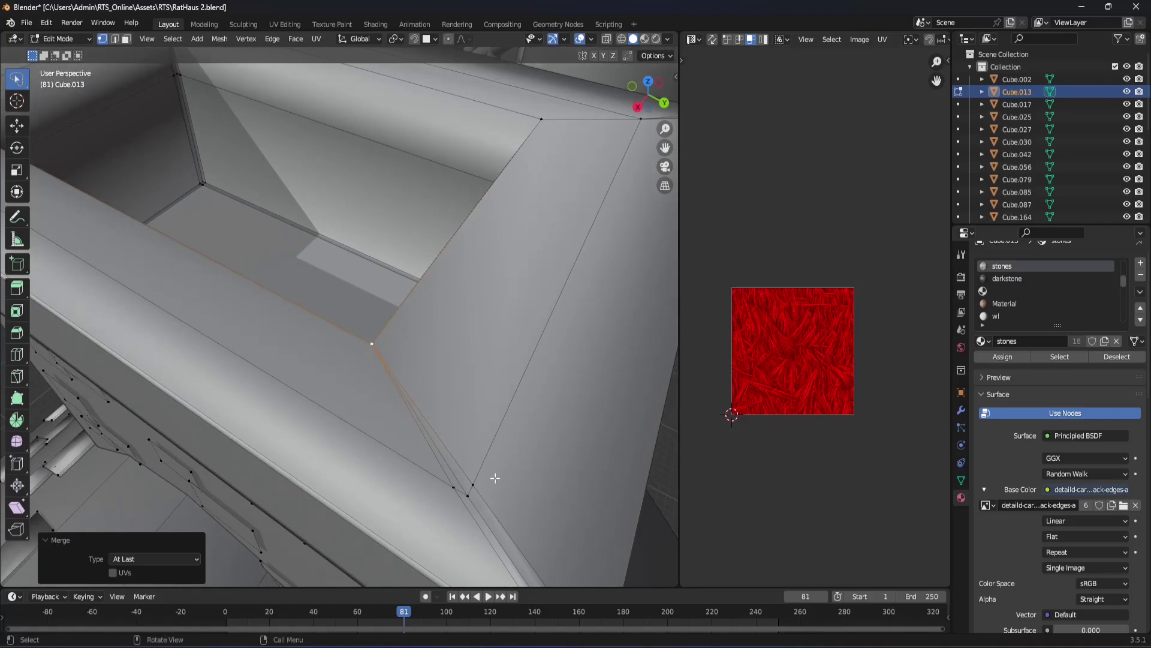
{"action": "left_click", "coordinate": [473, 484]}
{"action": "key", "text": "m"}
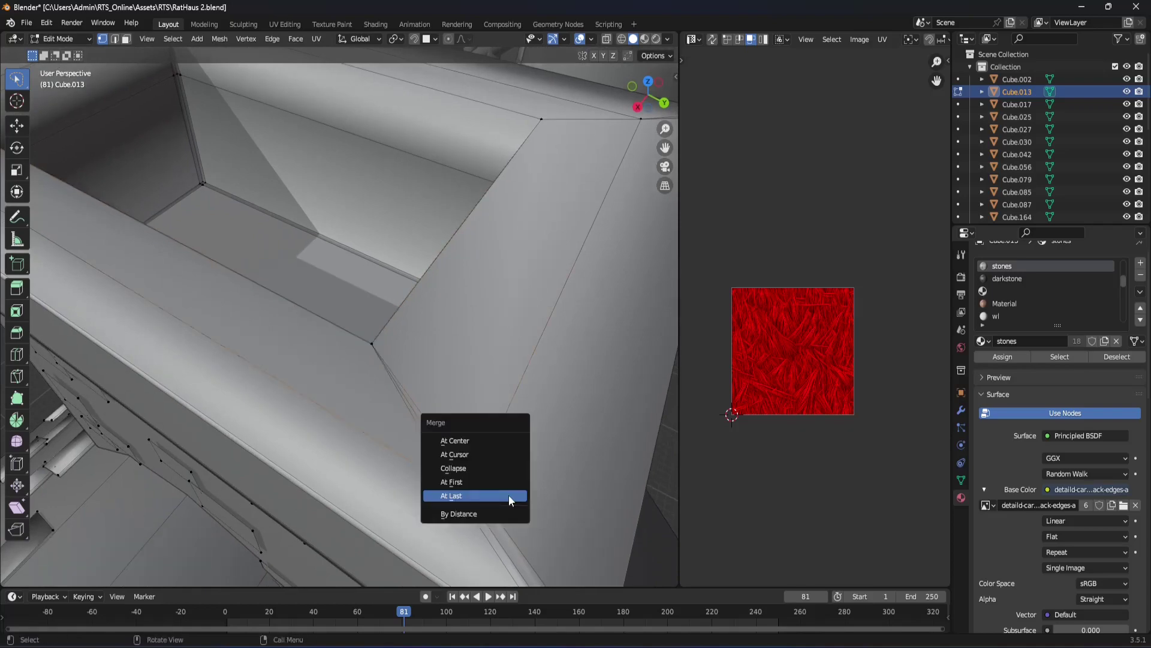
{"action": "left_click", "coordinate": [509, 495]}
Step: Merge the doubled vertices at the roof corner edge into single points
{"action": "mouse_move", "coordinate": [496, 491]}
{"action": "middle_mouse_down"}
{"action": "mouse_move", "coordinate": [497, 433]}
{"action": "mouse_move", "coordinate": [650, 291]}
{"action": "middle_mouse_up"}
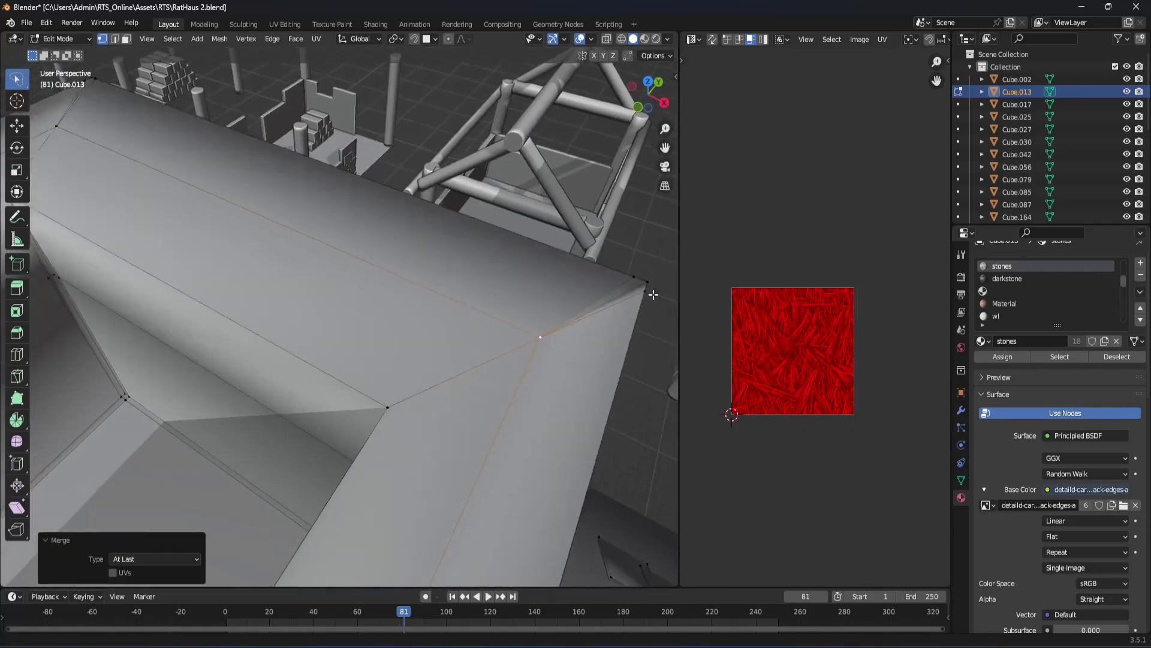
{"action": "scroll", "coordinate": [650, 290], "scroll_direction": "up", "scroll_amount": 4}
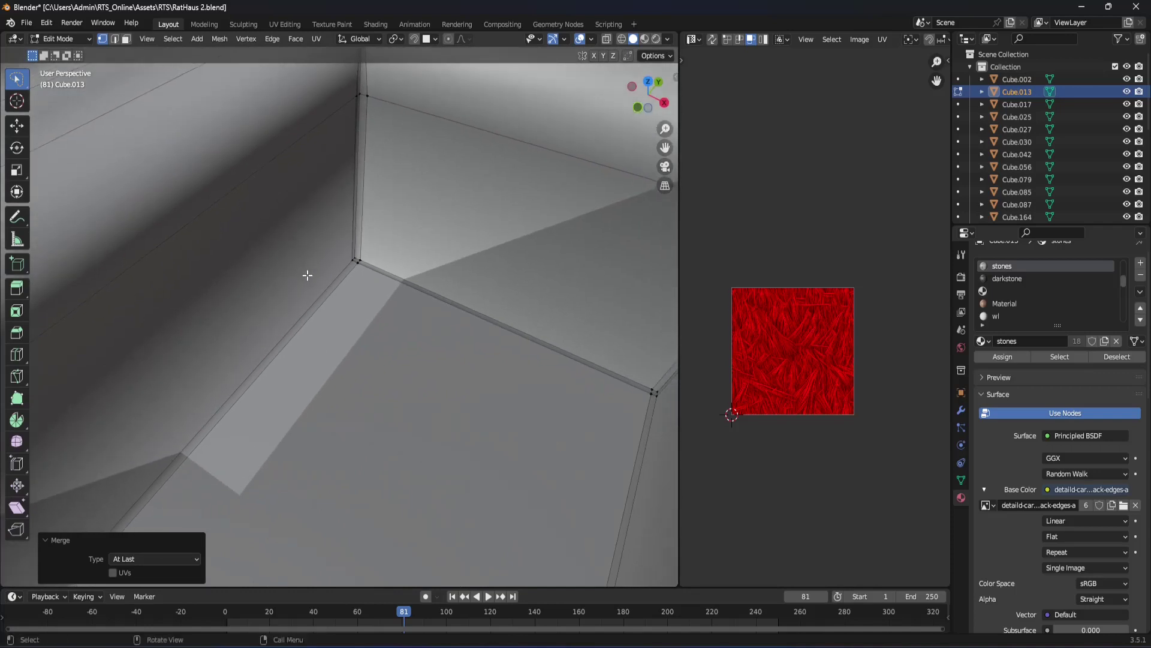
{"action": "left_click", "coordinate": [350, 265]}
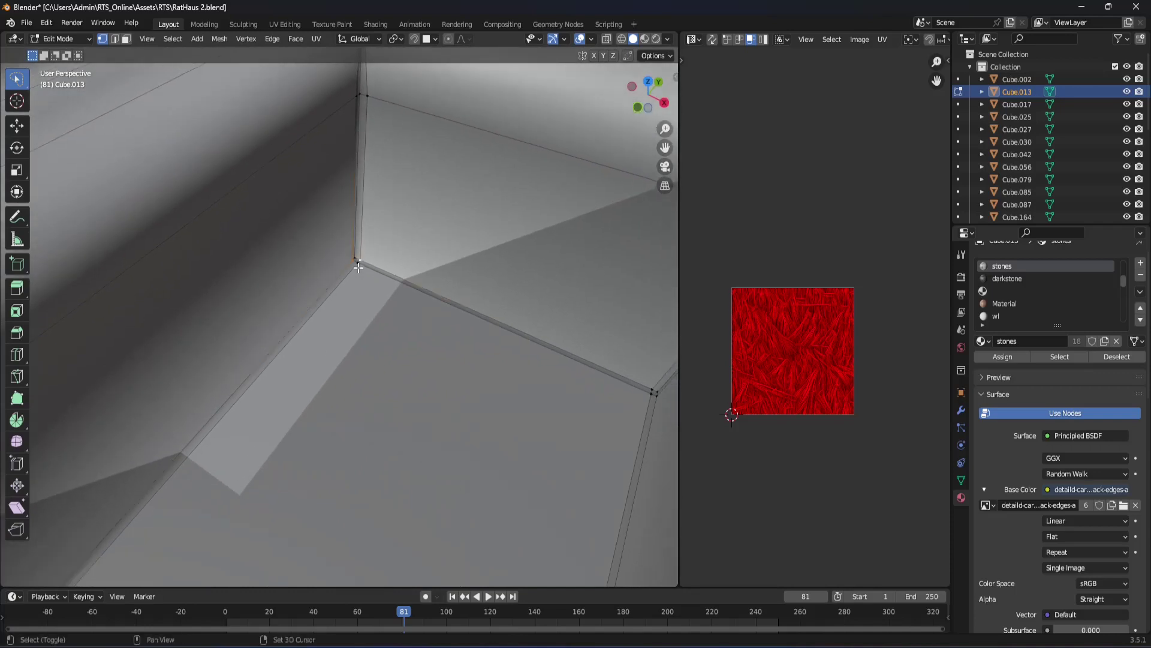
{"action": "middle_click_drag", "start_coordinate": [378, 297], "coordinate": [370, 296]}
{"action": "key", "text": "m"}
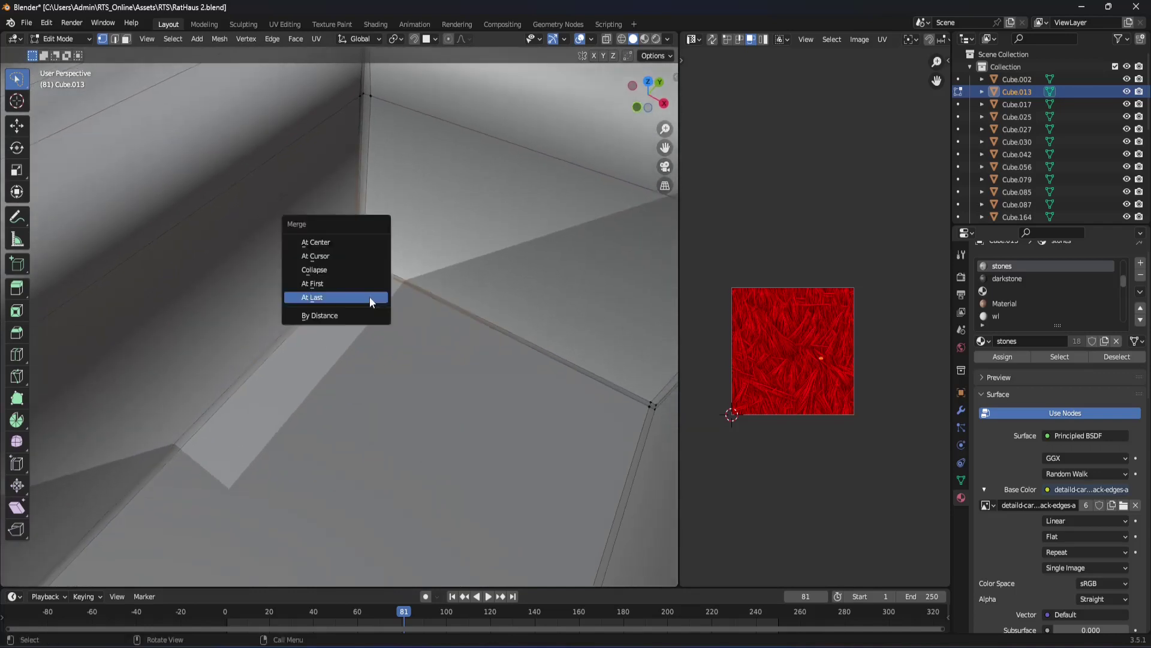
{"action": "left_click", "coordinate": [340, 241]}
{"action": "mouse_move", "coordinate": [342, 237]}
{"action": "middle_mouse_down"}
{"action": "mouse_move", "coordinate": [314, 308]}
{"action": "mouse_move", "coordinate": [291, 210]}
{"action": "middle_mouse_up"}
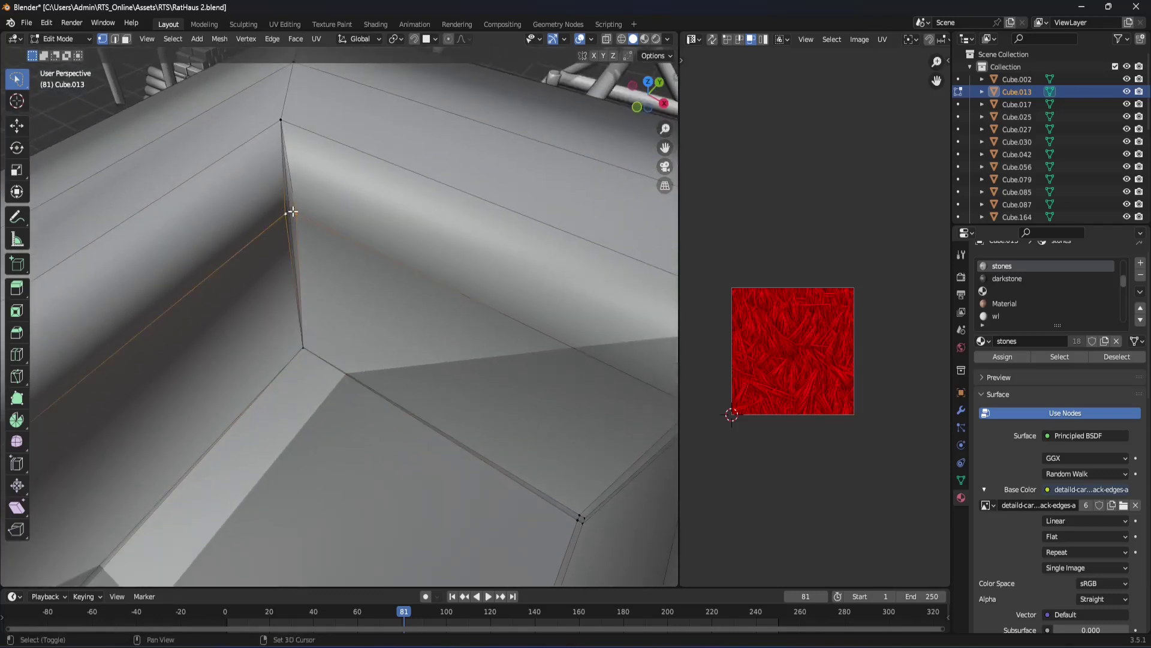
{"action": "left_click", "coordinate": [301, 233]}
{"action": "left_click", "coordinate": [289, 215], "text": "shift"}
{"action": "key", "text": "m"}
{"action": "left_click", "coordinate": [294, 345]}
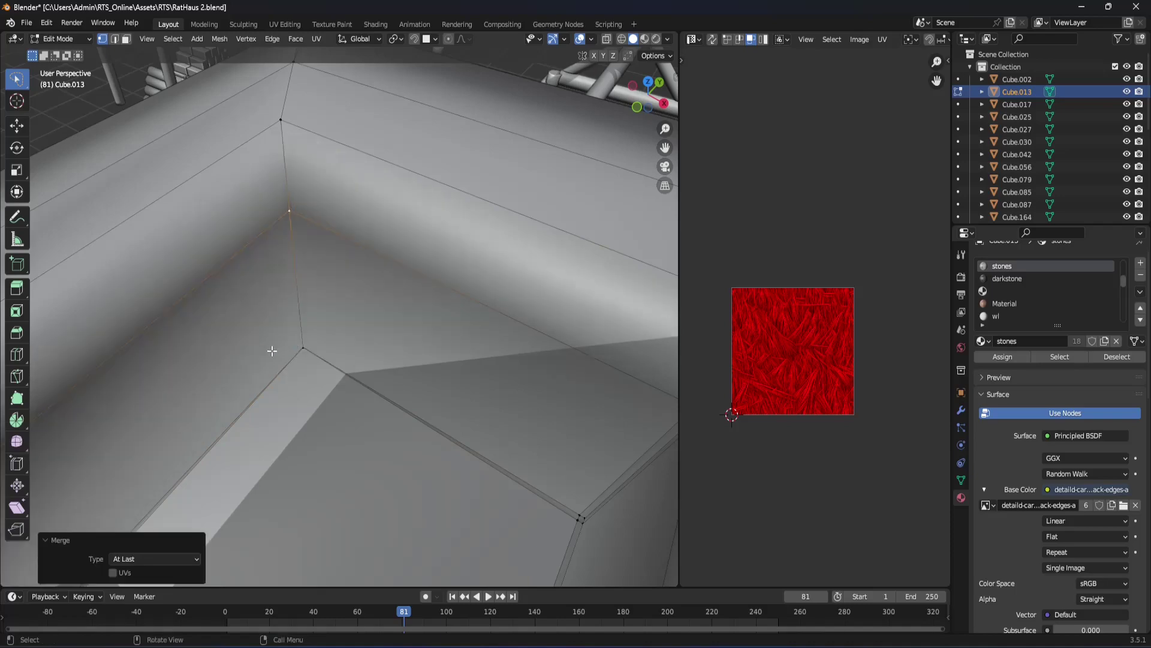
{"action": "mouse_move", "coordinate": [272, 351]}
{"action": "middle_mouse_down"}
{"action": "mouse_move", "coordinate": [246, 339]}
{"action": "mouse_move", "coordinate": [224, 270]}
{"action": "middle_mouse_up"}
{"action": "left_click", "coordinate": [242, 272]}
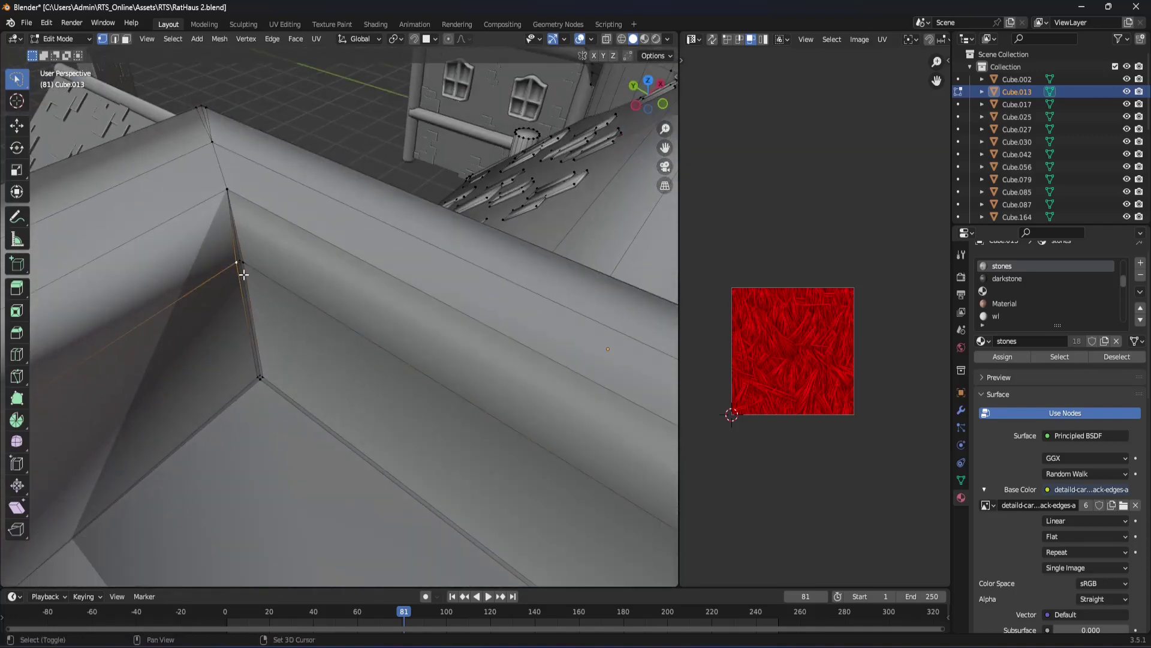
Step: Merge the first two doubled vertex pairs at the roof cap corner, At Last
{"action": "middle_click_drag", "start_coordinate": [243, 274], "coordinate": [317, 259]}
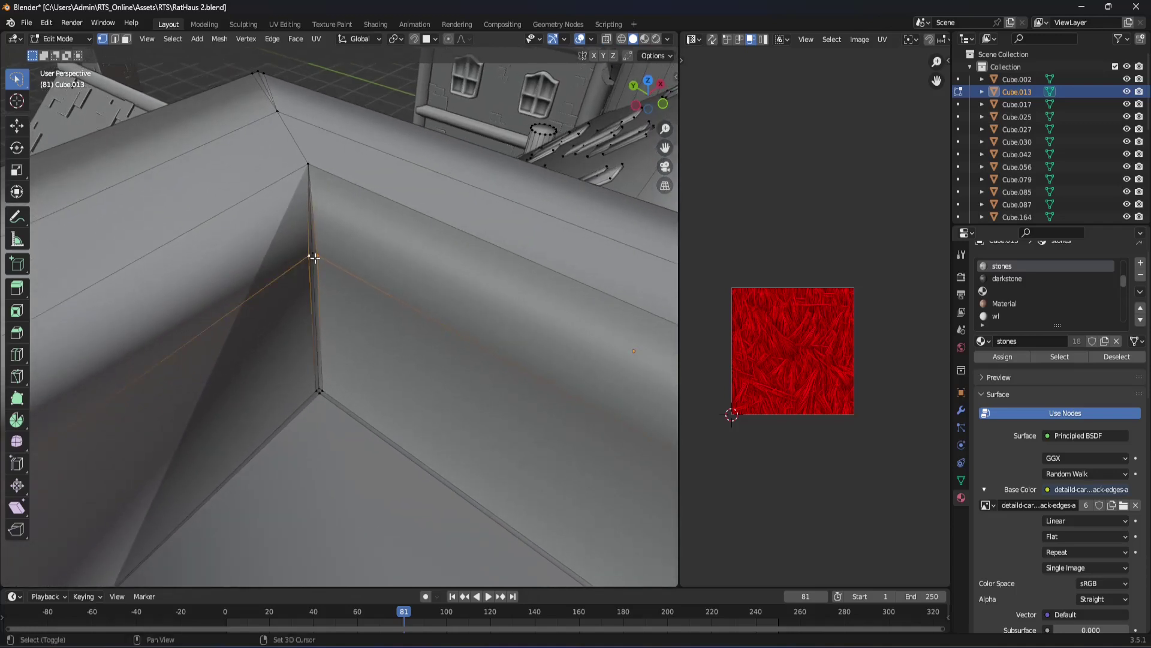
{"action": "key", "text": "m"}
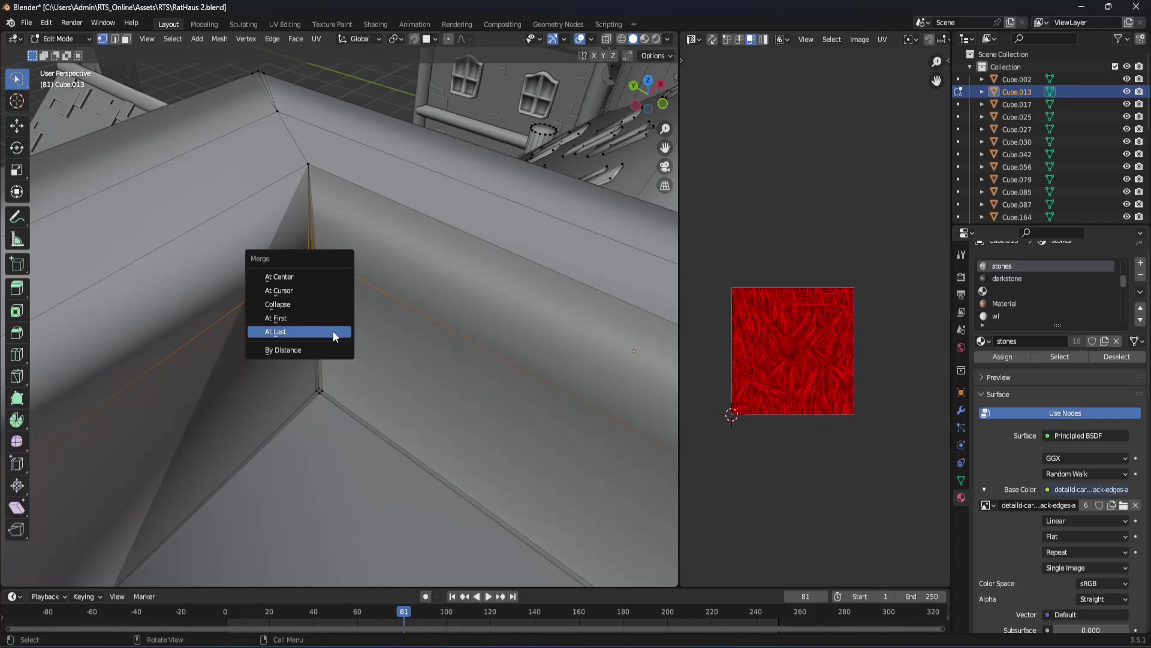
{"action": "left_click", "coordinate": [334, 332]}
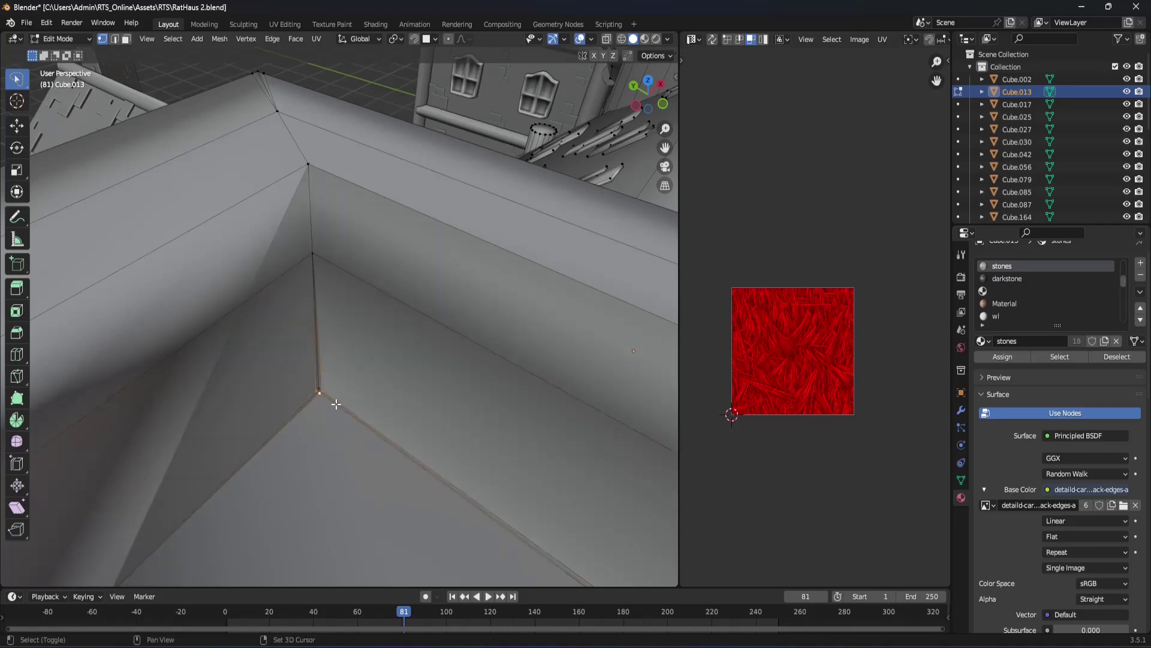
{"action": "key", "text": "m"}
{"action": "left_click", "coordinate": [360, 418]}
Step: Merge two more corner vertex pairs, the second onto the corner vertex
{"action": "mouse_move", "coordinate": [455, 468]}
{"action": "middle_mouse_down"}
{"action": "mouse_move", "coordinate": [375, 396]}
{"action": "mouse_move", "coordinate": [520, 410]}
{"action": "mouse_move", "coordinate": [159, 411]}
{"action": "mouse_move", "coordinate": [210, 408]}
{"action": "mouse_move", "coordinate": [501, 296]}
{"action": "mouse_move", "coordinate": [150, 192]}
{"action": "mouse_move", "coordinate": [329, 378]}
{"action": "middle_mouse_up"}
{"action": "left_click", "coordinate": [361, 397]}
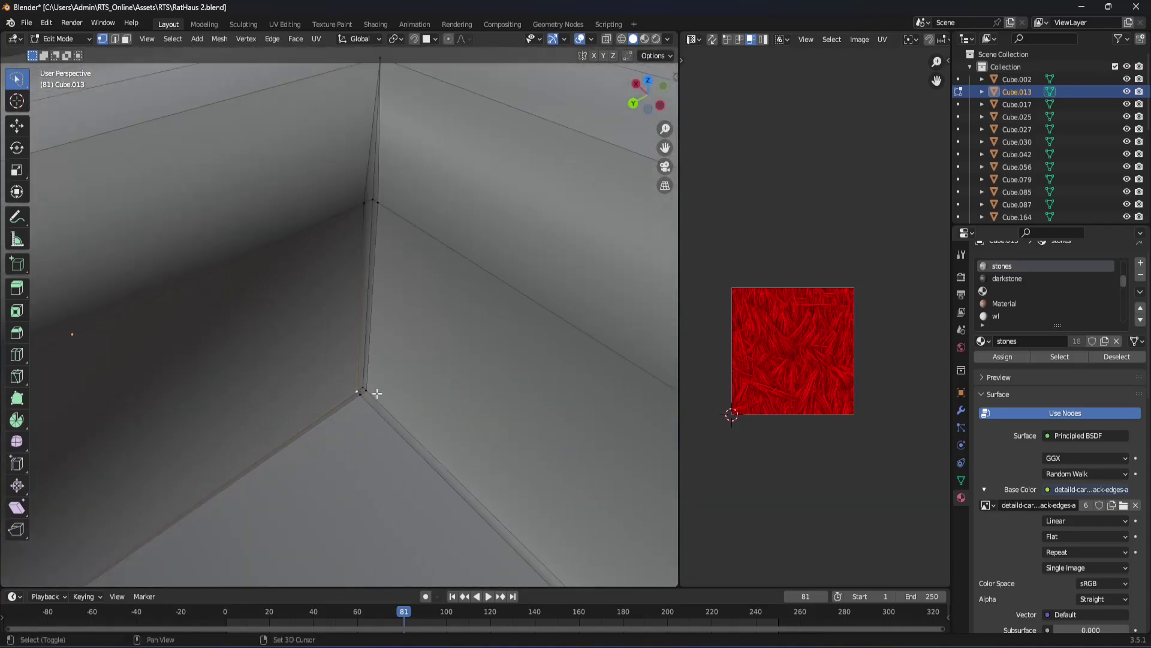
{"action": "key", "text": "m"}
{"action": "left_click", "coordinate": [365, 389]}
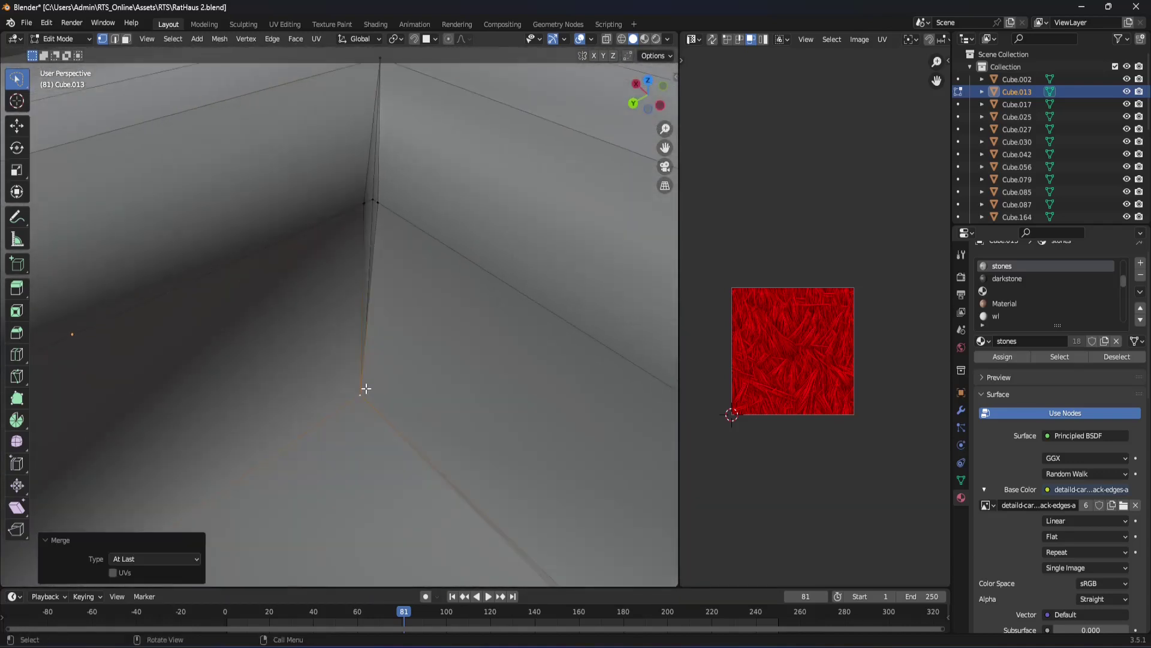
{"action": "left_click", "coordinate": [402, 210]}
{"action": "left_click", "coordinate": [362, 207], "text": "shift"}
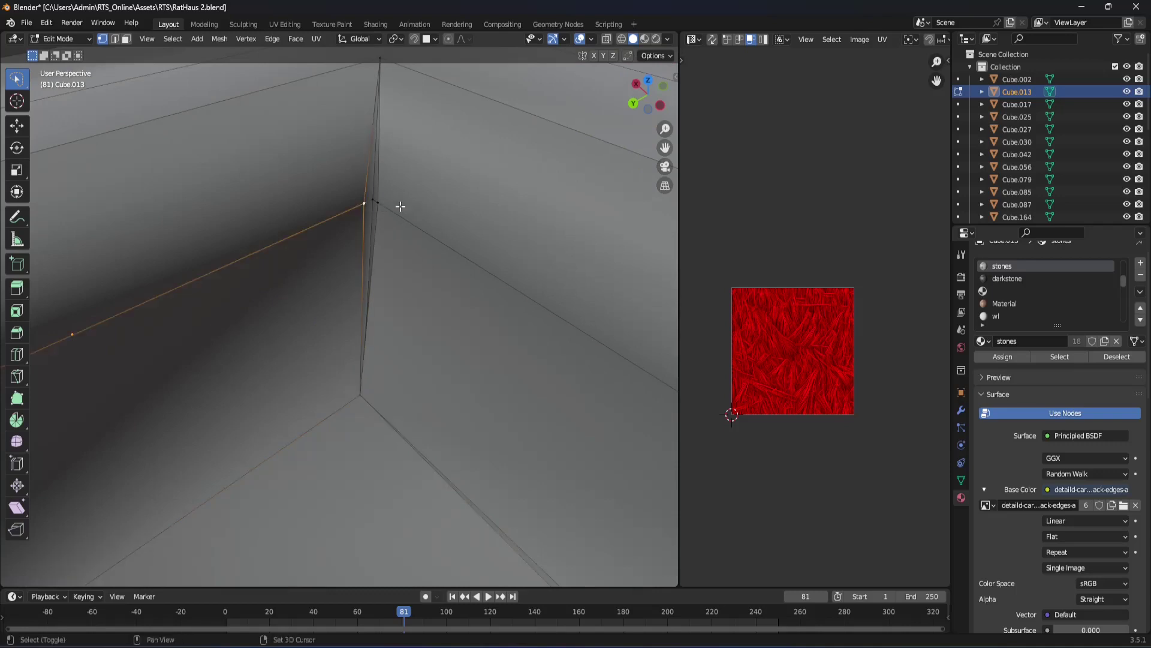
{"action": "key", "text": "m"}
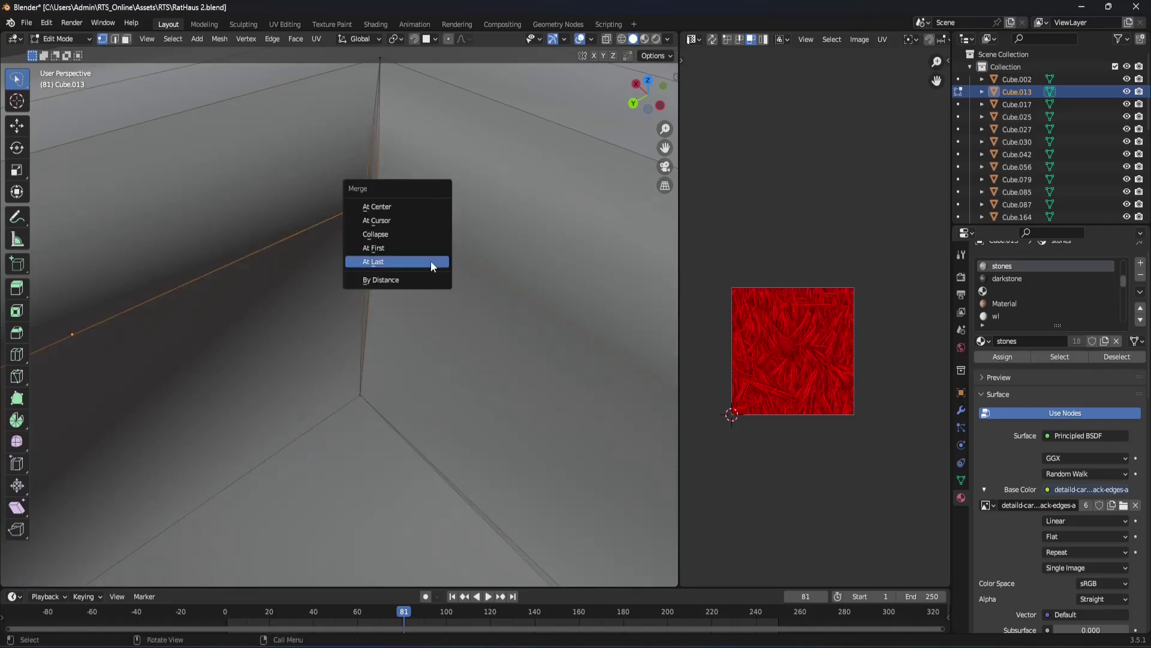
{"action": "left_click", "coordinate": [432, 263]}
Step: Merge the last doubled corner vertices, the final pair At Center
{"action": "mouse_move", "coordinate": [363, 337]}
{"action": "middle_mouse_down"}
{"action": "mouse_move", "coordinate": [553, 416]}
{"action": "mouse_move", "coordinate": [200, 281]}
{"action": "mouse_move", "coordinate": [321, 347]}
{"action": "mouse_move", "coordinate": [450, 344]}
{"action": "middle_mouse_up"}
{"action": "left_click", "coordinate": [471, 354], "text": "shift"}
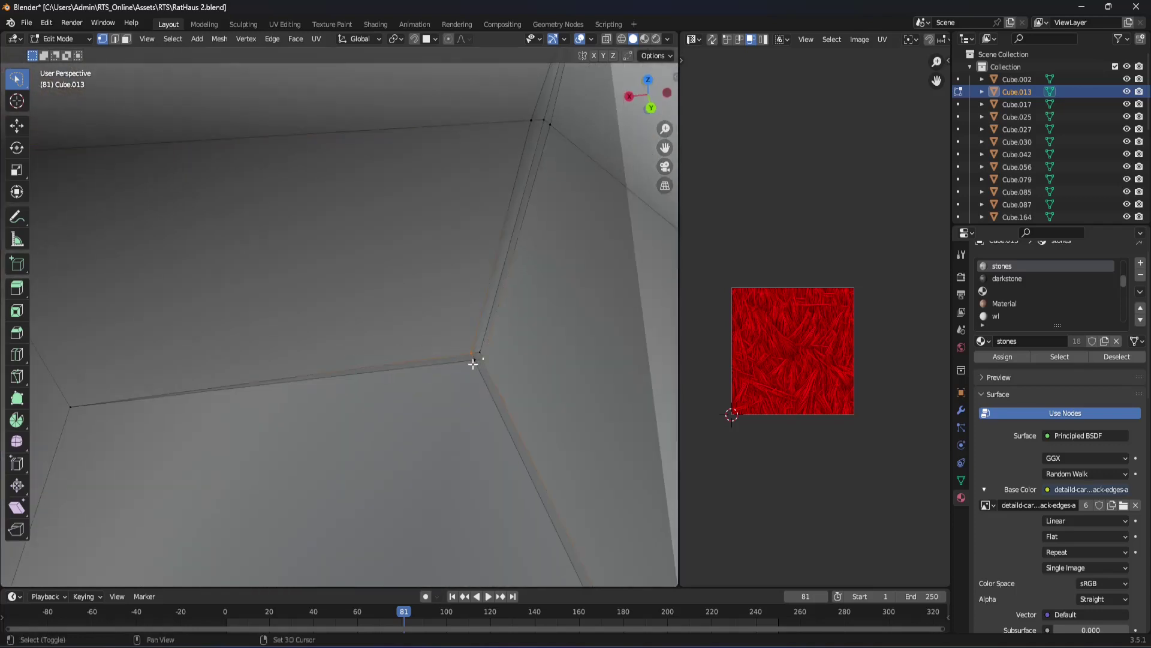
{"action": "key", "text": "m"}
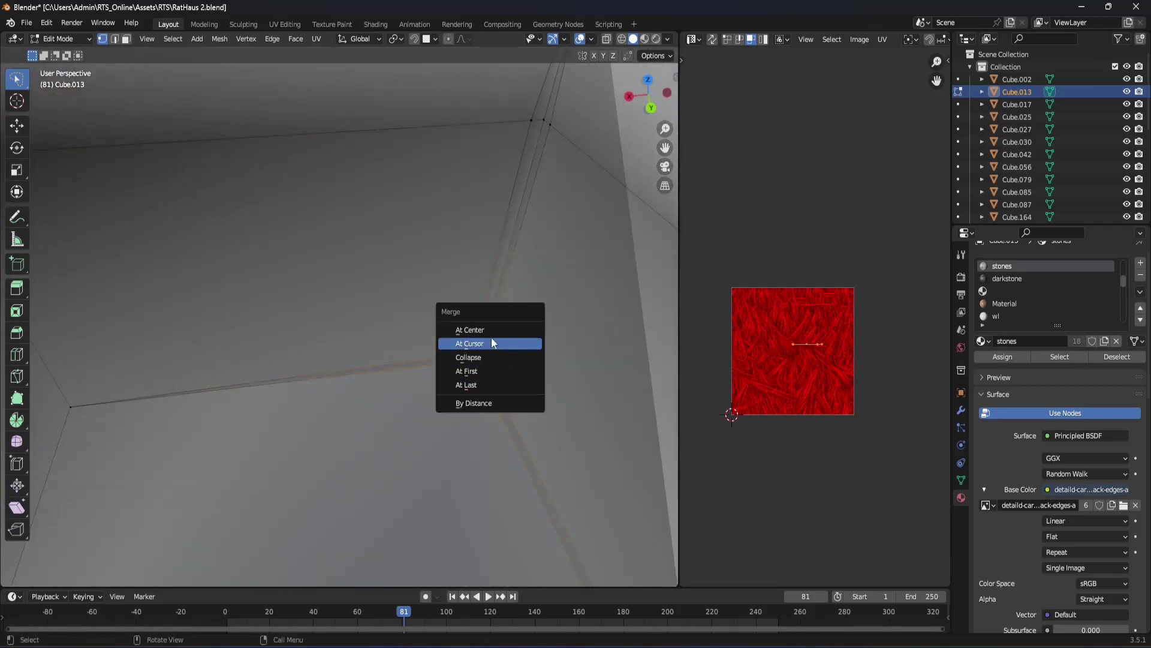
{"action": "left_click", "coordinate": [489, 329]}
{"action": "mouse_move", "coordinate": [511, 301]}
{"action": "middle_mouse_down"}
{"action": "mouse_move", "coordinate": [432, 378]}
{"action": "mouse_move", "coordinate": [408, 250]}
{"action": "middle_mouse_up"}
{"action": "left_click", "coordinate": [440, 261], "text": "shift"}
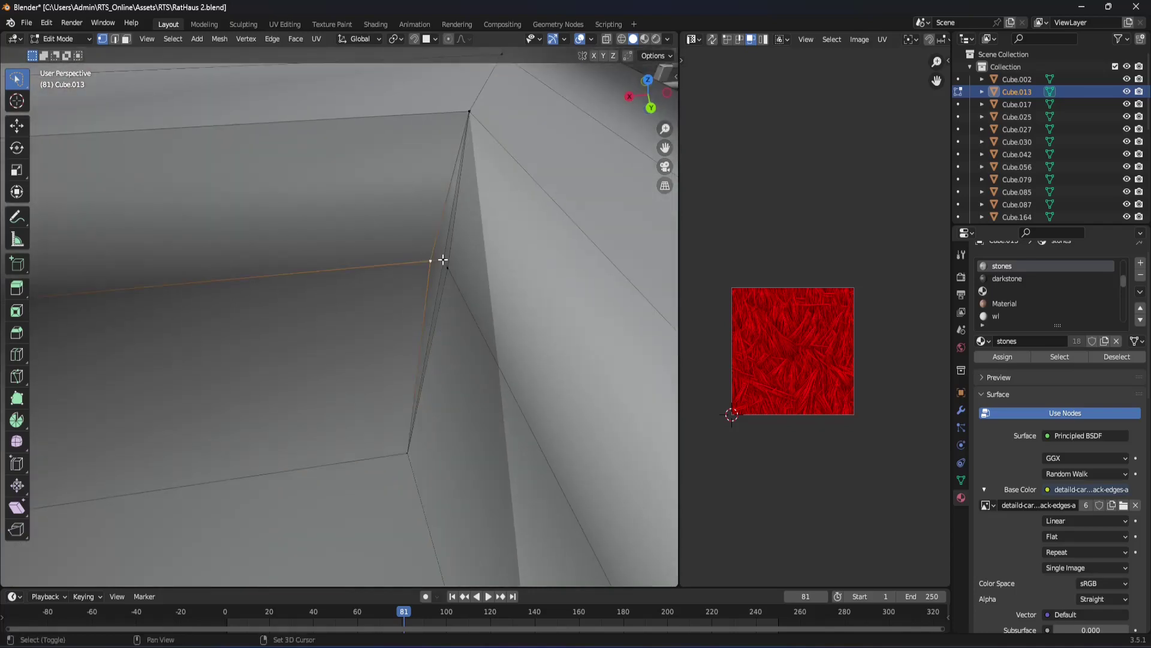
{"action": "key", "text": "m"}
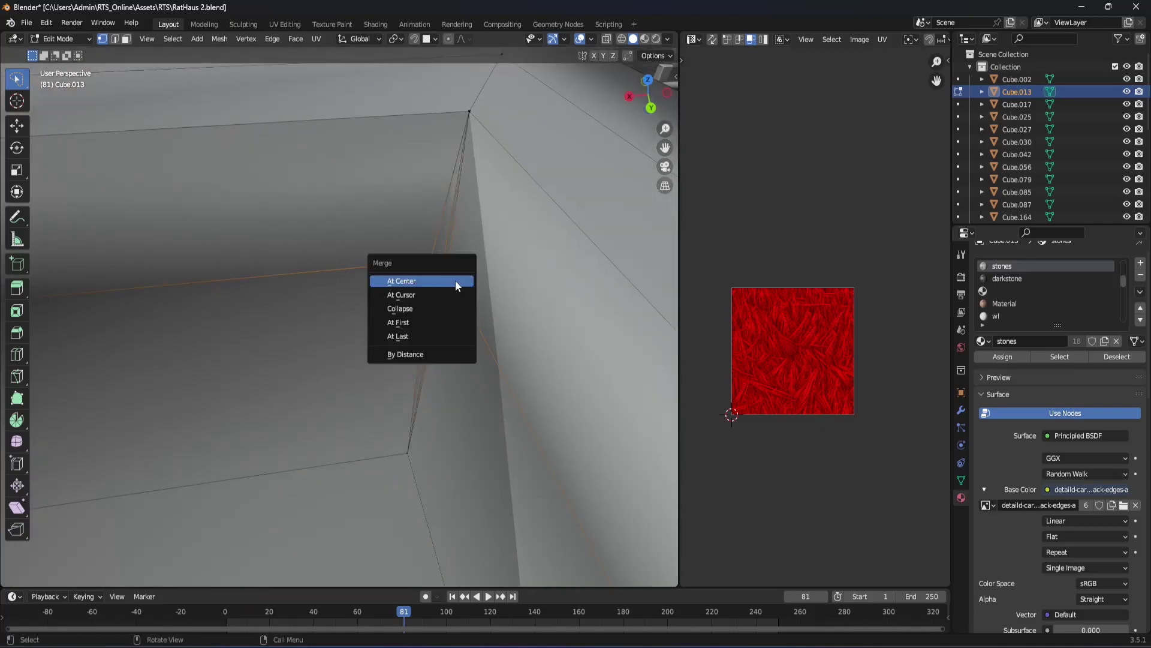
{"action": "left_click", "coordinate": [455, 279]}
{"action": "middle_click_drag", "start_coordinate": [419, 308], "coordinate": [324, 358]}
Step: In face select mode, select the chimney's inner wall and floor faces
{"action": "key", "text": "3"}
{"action": "left_click", "coordinate": [306, 301]}
{"action": "left_click", "coordinate": [236, 377], "text": "shift"}
{"action": "left_click", "coordinate": [304, 344], "text": "shift"}
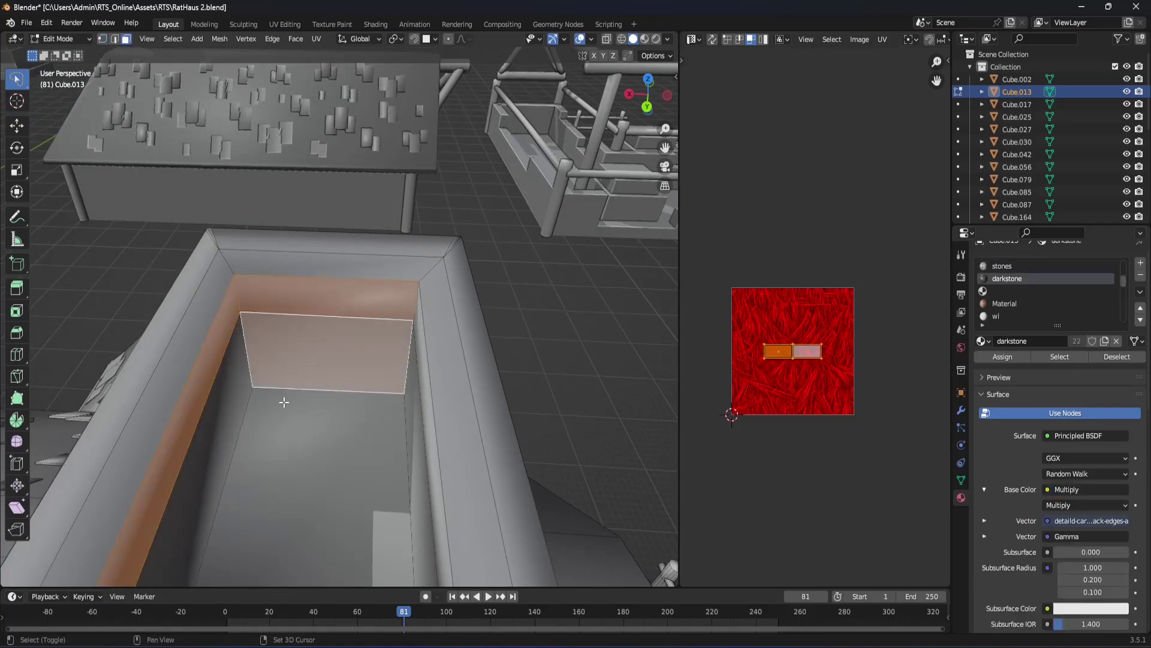
{"action": "left_click", "coordinate": [242, 417], "text": "shift"}
{"action": "left_click", "coordinate": [282, 456], "text": "shift"}
{"action": "middle_click_drag", "start_coordinate": [282, 456], "coordinate": [406, 414]}
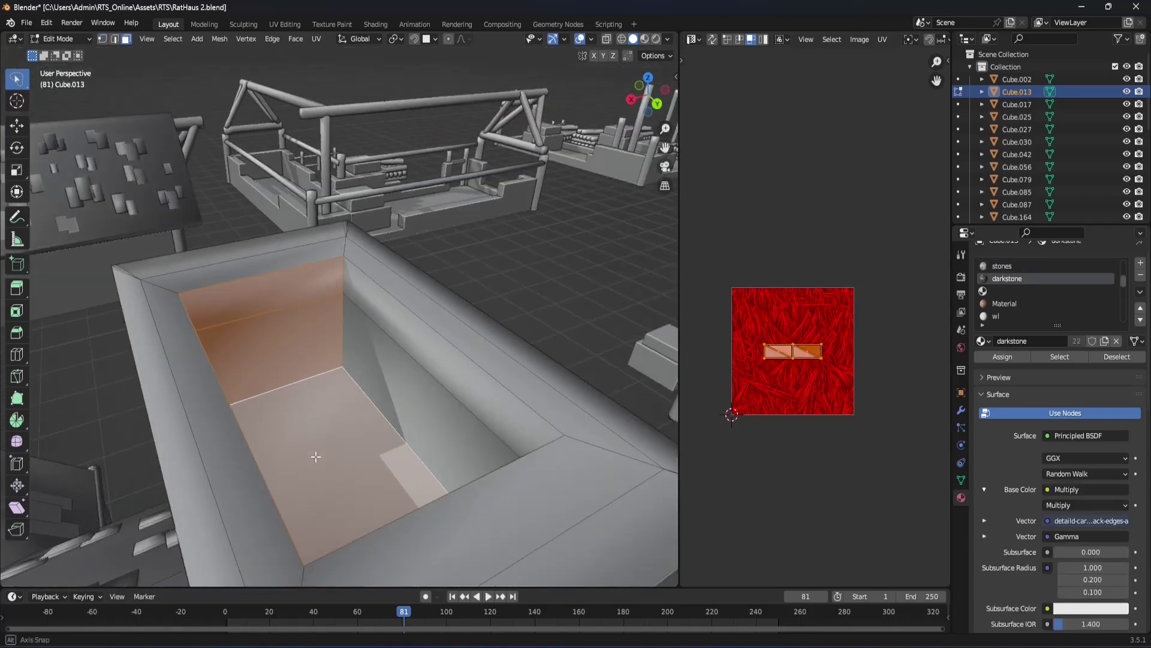
{"action": "left_click", "coordinate": [406, 414], "text": "shift"}
{"action": "left_click", "coordinate": [430, 390], "text": "shift"}
{"action": "left_click", "coordinate": [436, 401], "text": "shift"}
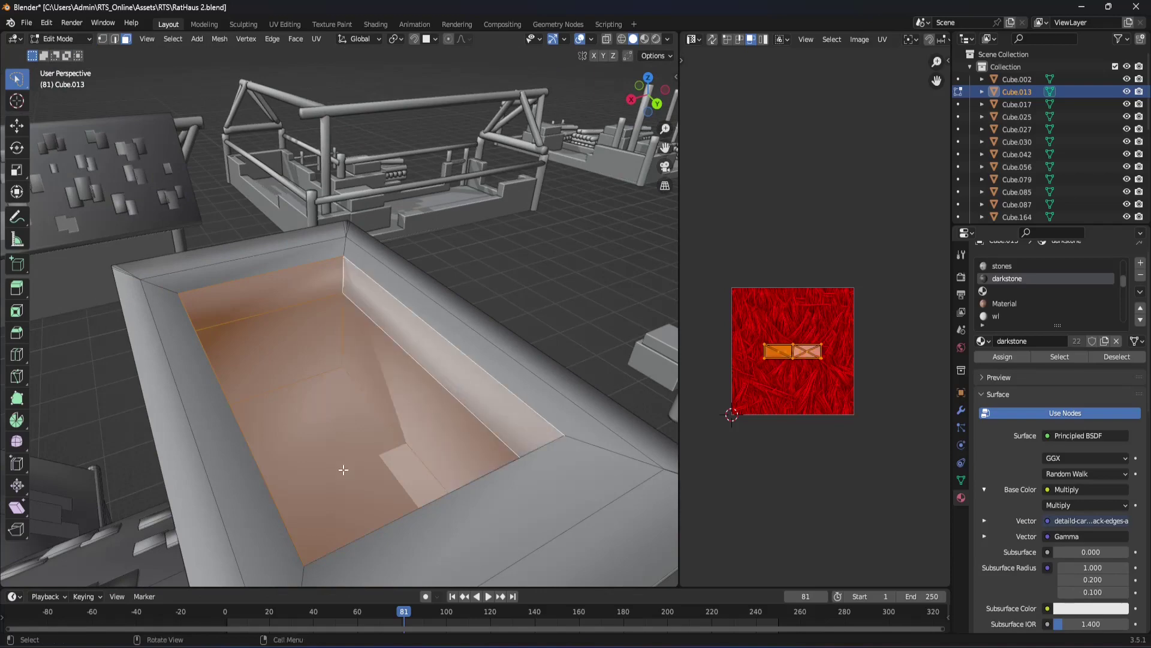
{"action": "mouse_move", "coordinate": [435, 401]}
{"action": "middle_mouse_down"}
{"action": "mouse_move", "coordinate": [442, 481]}
{"action": "mouse_move", "coordinate": [540, 419]}
{"action": "mouse_move", "coordinate": [435, 361]}
{"action": "middle_mouse_up"}
{"action": "left_click", "coordinate": [526, 451], "text": "shift"}
Step: Set the selected inner chimney faces to Shade Flat and check them in Object Mode
{"action": "right_click", "coordinate": [436, 361]}
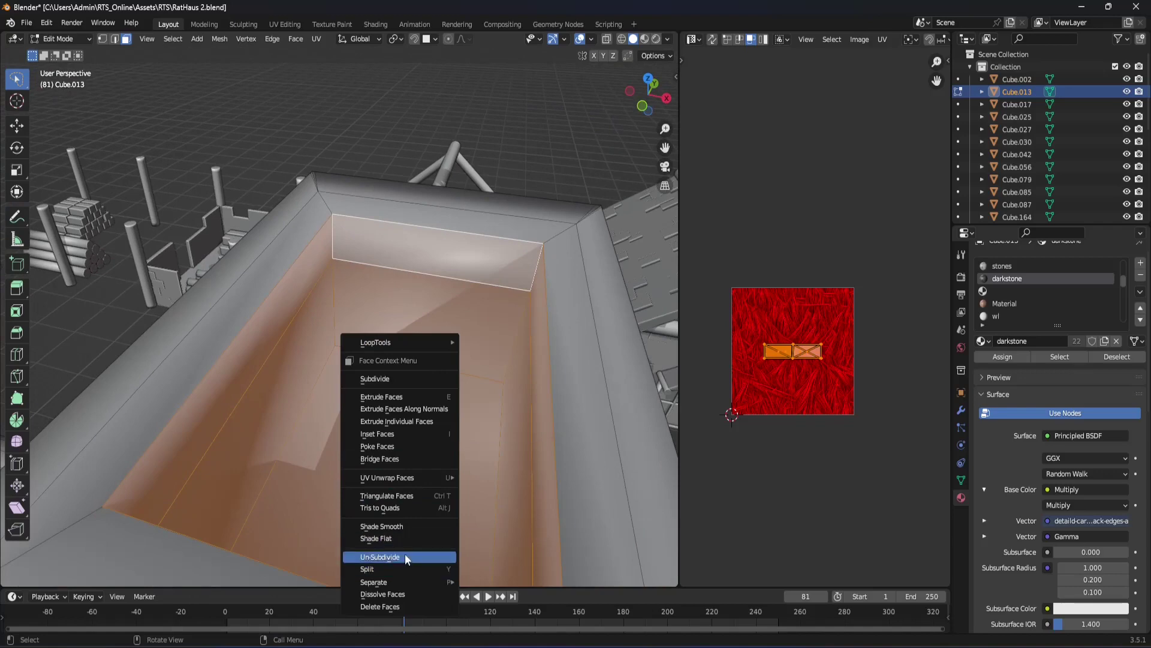
{"action": "left_click", "coordinate": [394, 535]}
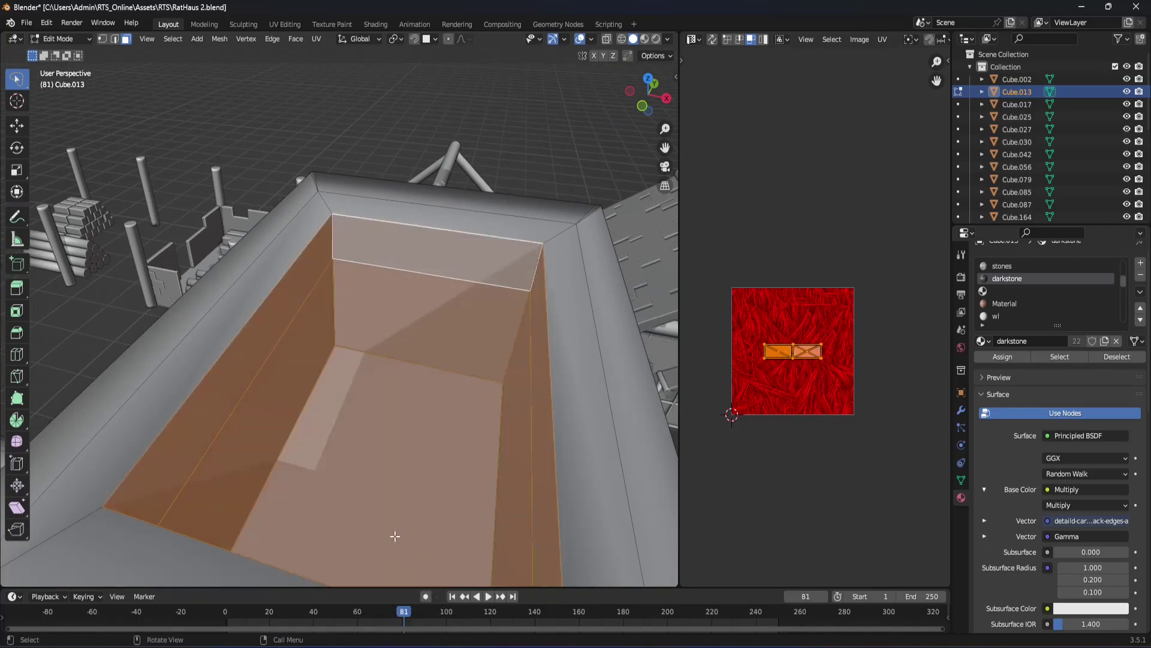
{"action": "key", "text": "Tab"}
{"action": "mouse_move", "coordinate": [395, 535]}
{"action": "middle_mouse_down"}
{"action": "mouse_move", "coordinate": [393, 477]}
{"action": "mouse_move", "coordinate": [311, 456]}
{"action": "mouse_move", "coordinate": [347, 504]}
{"action": "mouse_move", "coordinate": [342, 475]}
{"action": "mouse_move", "coordinate": [465, 433]}
{"action": "mouse_move", "coordinate": [425, 431]}
{"action": "mouse_move", "coordinate": [444, 448]}
{"action": "mouse_move", "coordinate": [514, 423]}
{"action": "mouse_move", "coordinate": [295, 495]}
{"action": "middle_mouse_up"}
Step: Move a chimney rim edge about 0.09 m along X, then return to Object Mode
{"action": "key", "text": "Tab"}
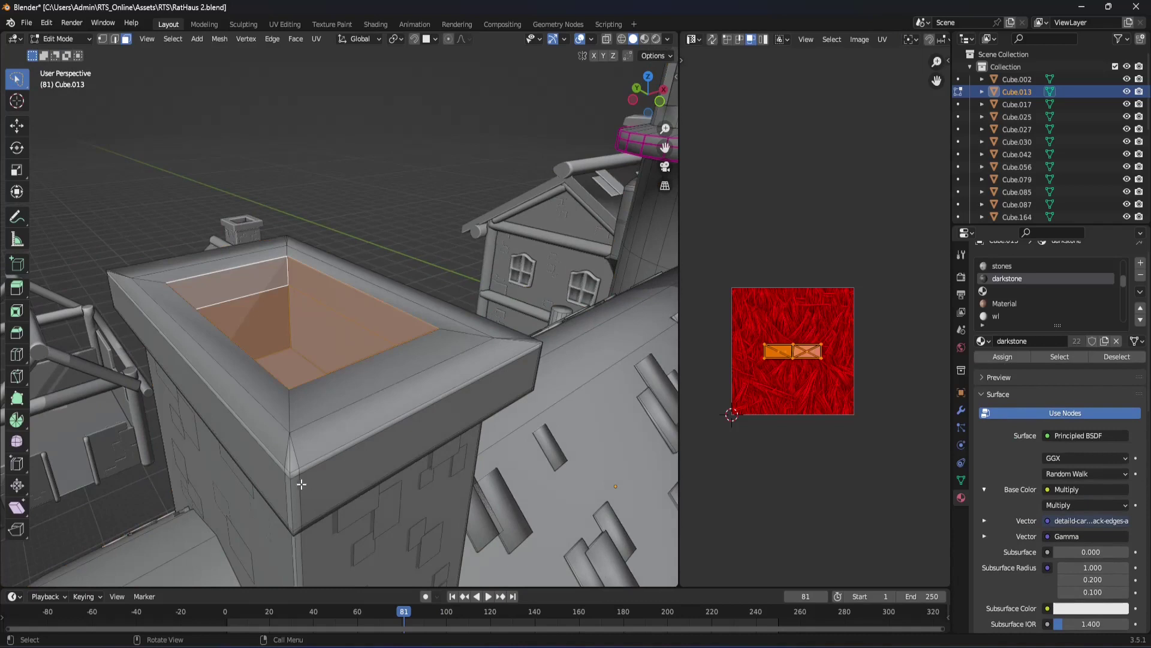
{"action": "left_click", "coordinate": [298, 485]}
{"action": "key", "text": "2"}
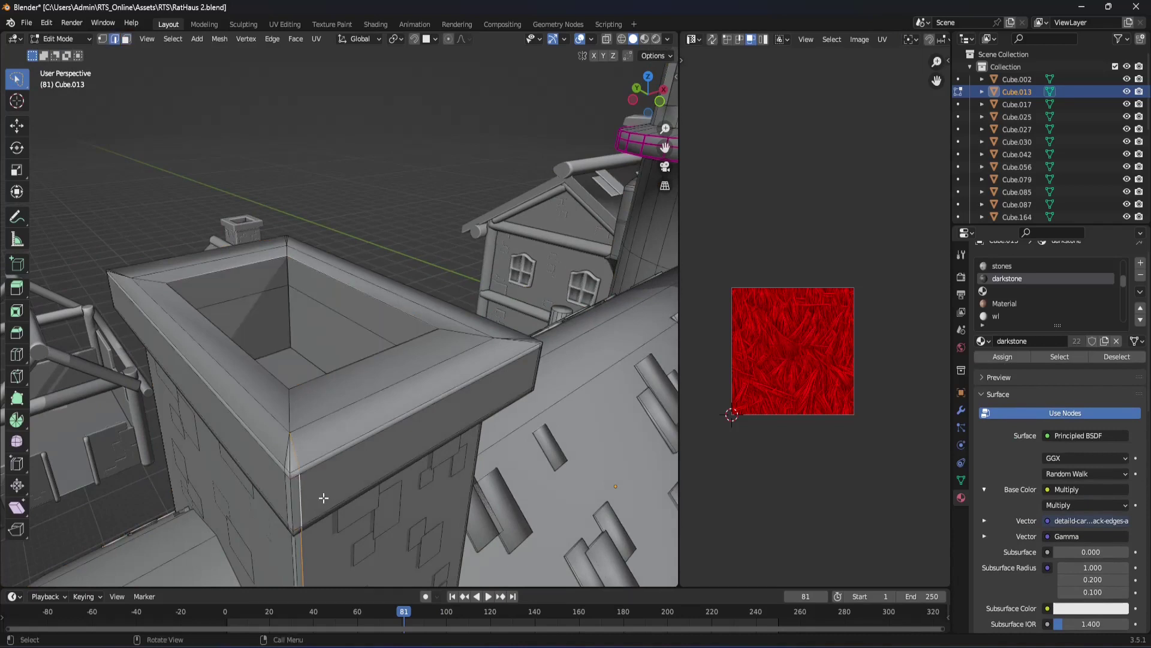
{"action": "key", "text": "g"}
{"action": "key", "text": "x"}
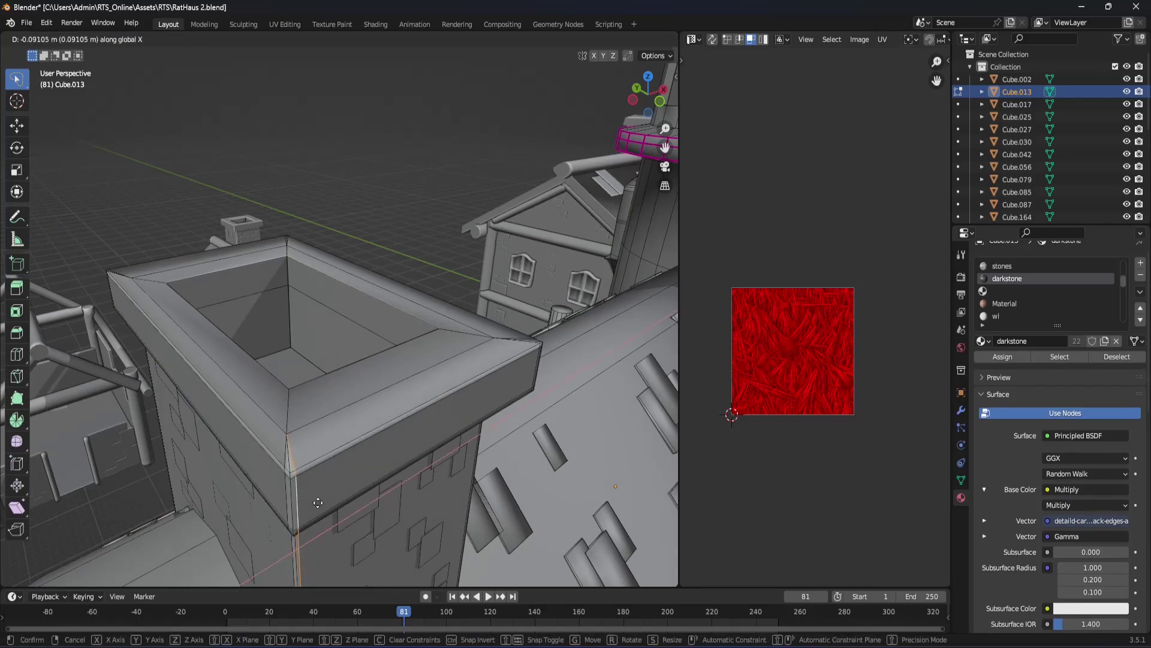
{"action": "left_click", "coordinate": [317, 503]}
{"action": "mouse_move", "coordinate": [391, 486]}
{"action": "middle_mouse_down"}
{"action": "mouse_move", "coordinate": [442, 483]}
{"action": "mouse_move", "coordinate": [364, 478]}
{"action": "mouse_move", "coordinate": [440, 472]}
{"action": "mouse_move", "coordinate": [438, 451]}
{"action": "mouse_move", "coordinate": [342, 501]}
{"action": "middle_mouse_up"}
{"action": "key", "text": "Tab"}
{"action": "mouse_move", "coordinate": [277, 468]}
{"action": "middle_mouse_down"}
{"action": "mouse_move", "coordinate": [24, 491]}
{"action": "mouse_move", "coordinate": [596, 493]}
{"action": "mouse_move", "coordinate": [572, 482]}
{"action": "mouse_move", "coordinate": [532, 413]}
{"action": "mouse_move", "coordinate": [495, 387]}
{"action": "mouse_move", "coordinate": [553, 427]}
{"action": "mouse_move", "coordinate": [502, 391]}
{"action": "mouse_move", "coordinate": [522, 347]}
{"action": "mouse_move", "coordinate": [455, 407]}
{"action": "mouse_move", "coordinate": [471, 362]}
{"action": "middle_mouse_up"}
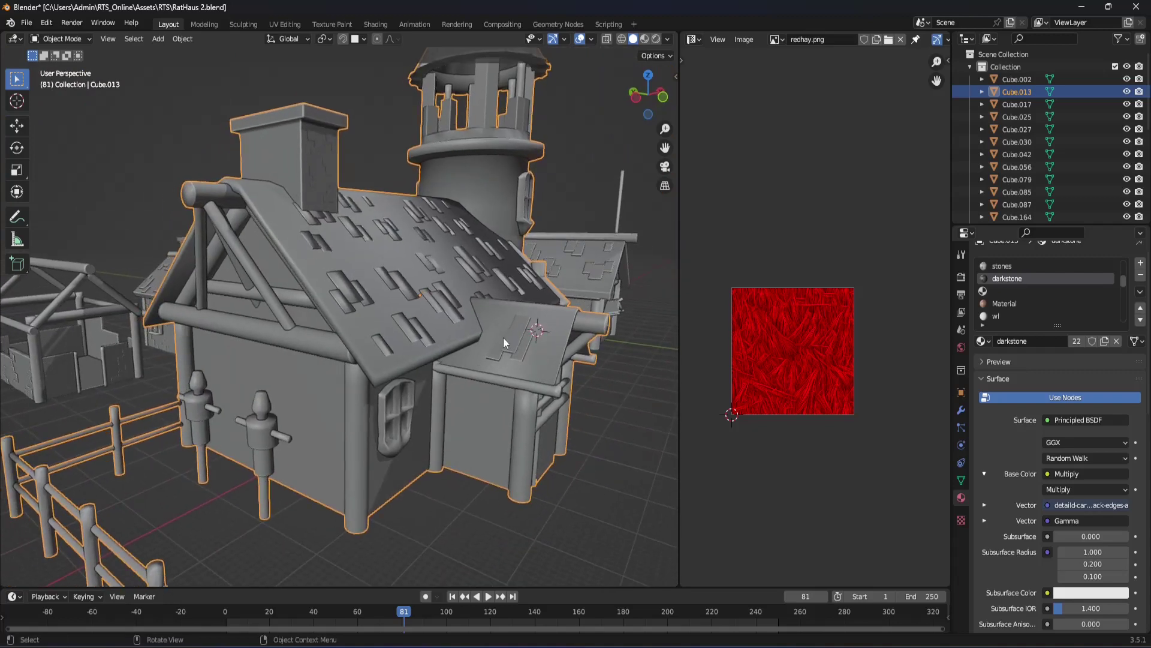
{"action": "scroll", "coordinate": [502, 337], "scroll_direction": "down", "scroll_amount": 2}
{"action": "scroll", "coordinate": [476, 386], "scroll_direction": "down", "scroll_amount": 4}
{"action": "scroll", "coordinate": [567, 373], "scroll_direction": "down", "scroll_amount": 3}
{"action": "scroll", "coordinate": [606, 395], "scroll_direction": "down", "scroll_amount": 3}
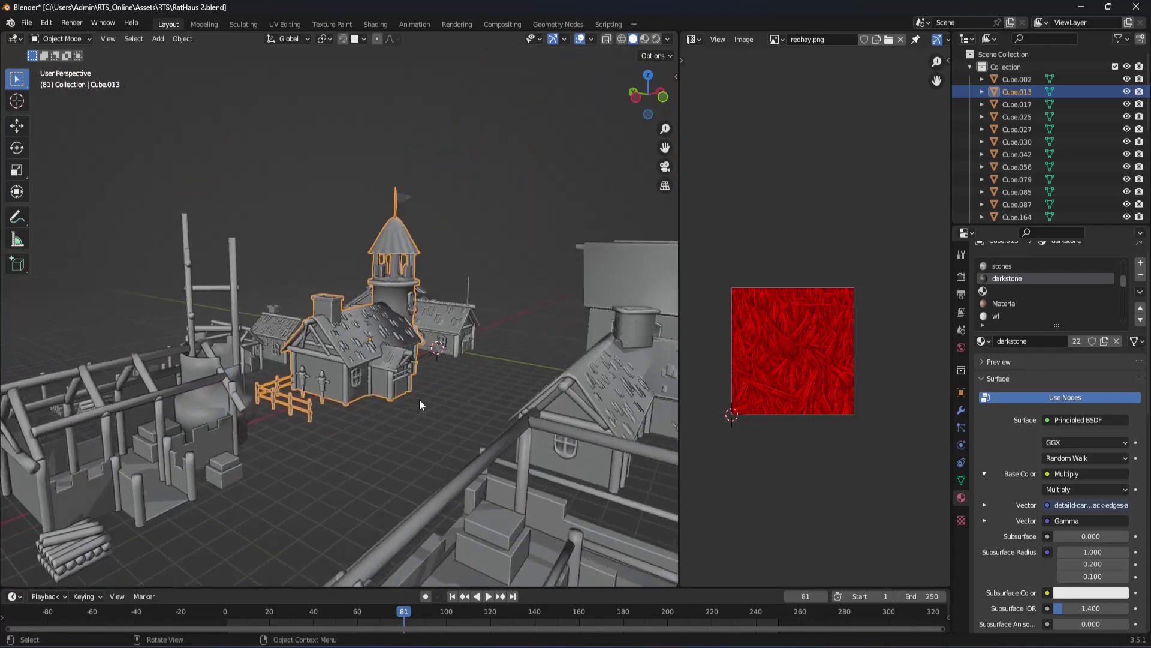
{"action": "scroll", "coordinate": [455, 400], "scroll_direction": "down", "scroll_amount": 3}
{"action": "scroll", "coordinate": [485, 408], "scroll_direction": "down", "scroll_amount": 2}
{"action": "mouse_move", "coordinate": [488, 414]}
{"action": "middle_mouse_down"}
{"action": "mouse_move", "coordinate": [599, 414]}
{"action": "mouse_move", "coordinate": [604, 397]}
{"action": "mouse_move", "coordinate": [523, 433]}
{"action": "mouse_move", "coordinate": [523, 475]}
{"action": "mouse_move", "coordinate": [523, 444]}
{"action": "mouse_move", "coordinate": [476, 389]}
{"action": "mouse_move", "coordinate": [436, 407]}
{"action": "middle_mouse_up"}
{"action": "scroll", "coordinate": [523, 434], "scroll_direction": "up", "scroll_amount": 1}
{"action": "scroll", "coordinate": [459, 358], "scroll_direction": "up", "scroll_amount": 4}
{"action": "scroll", "coordinate": [453, 322], "scroll_direction": "up", "scroll_amount": 4}
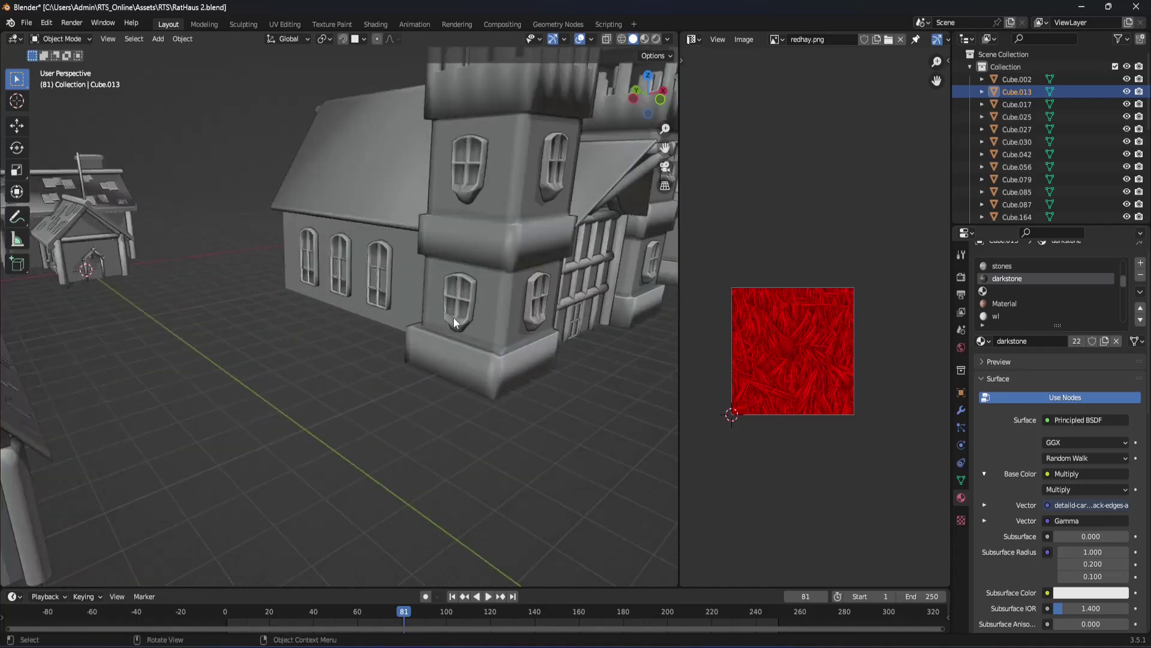
{"action": "mouse_move", "coordinate": [453, 317]}
{"action": "middle_mouse_down"}
{"action": "mouse_move", "coordinate": [409, 399]}
{"action": "mouse_move", "coordinate": [353, 358]}
{"action": "middle_mouse_up"}
{"action": "scroll", "coordinate": [355, 357], "scroll_direction": "down", "scroll_amount": 6}
{"action": "scroll", "coordinate": [369, 397], "scroll_direction": "down", "scroll_amount": 3}
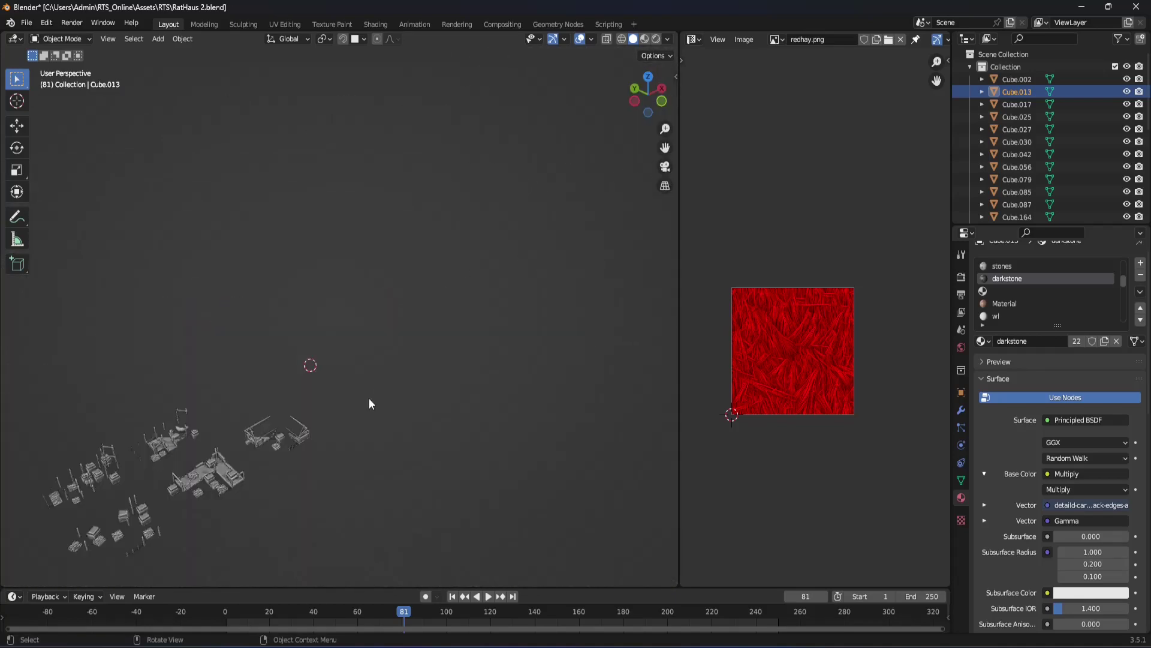
{"action": "scroll", "coordinate": [370, 396], "scroll_direction": "up", "scroll_amount": 4}
{"action": "middle_click_drag", "start_coordinate": [370, 396], "coordinate": [384, 377]}
{"action": "scroll", "coordinate": [367, 341], "scroll_direction": "up", "scroll_amount": 4}
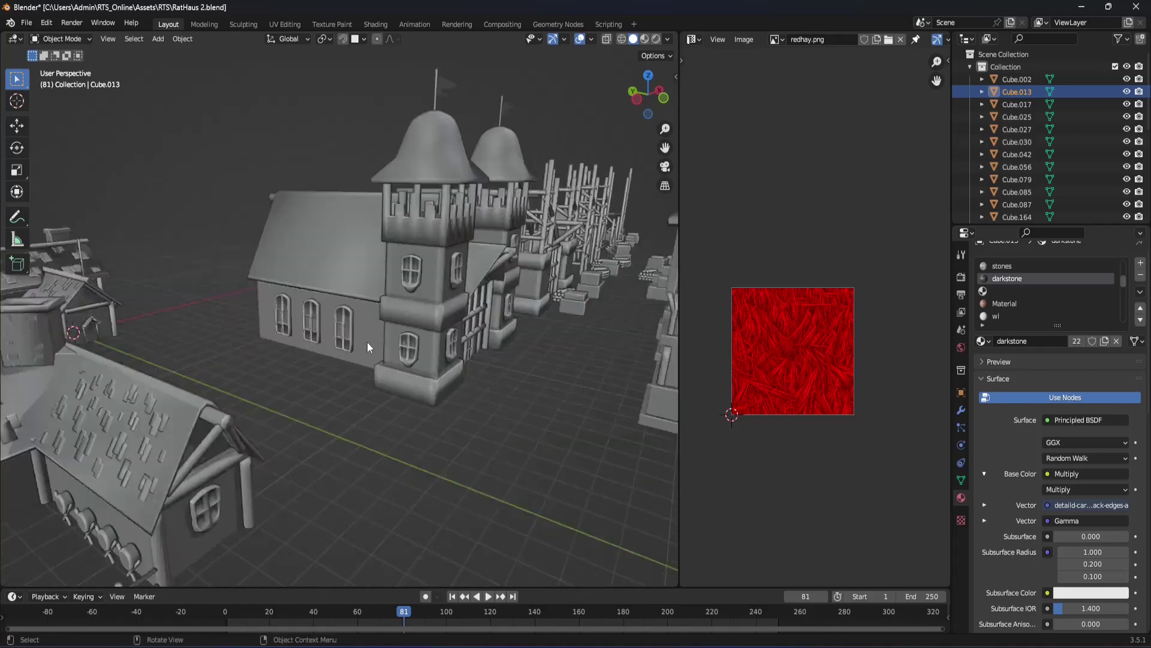
{"action": "scroll", "coordinate": [369, 324], "scroll_direction": "up", "scroll_amount": 3}
{"action": "mouse_move", "coordinate": [373, 308]}
{"action": "middle_mouse_down"}
{"action": "mouse_move", "coordinate": [404, 514]}
{"action": "mouse_move", "coordinate": [303, 404]}
{"action": "mouse_move", "coordinate": [451, 405]}
{"action": "mouse_move", "coordinate": [441, 428]}
{"action": "mouse_move", "coordinate": [82, 473]}
{"action": "mouse_move", "coordinate": [85, 492]}
{"action": "mouse_move", "coordinate": [248, 418]}
{"action": "mouse_move", "coordinate": [312, 412]}
{"action": "mouse_move", "coordinate": [337, 243]}
{"action": "middle_mouse_up"}
{"action": "scroll", "coordinate": [393, 414], "scroll_direction": "up", "scroll_amount": 3}
{"action": "scroll", "coordinate": [474, 424], "scroll_direction": "up", "scroll_amount": 3}
{"action": "scroll", "coordinate": [473, 436], "scroll_direction": "up", "scroll_amount": 3}
Step: Select Cube.002 and inspect its beam faces in Edit Mode
{"action": "left_click", "coordinate": [323, 353]}
{"action": "mouse_move", "coordinate": [323, 354]}
{"action": "middle_mouse_down"}
{"action": "mouse_move", "coordinate": [238, 437]}
{"action": "mouse_move", "coordinate": [282, 393]}
{"action": "mouse_move", "coordinate": [326, 373]}
{"action": "mouse_move", "coordinate": [298, 433]}
{"action": "mouse_move", "coordinate": [319, 419]}
{"action": "mouse_move", "coordinate": [285, 394]}
{"action": "mouse_move", "coordinate": [228, 447]}
{"action": "mouse_move", "coordinate": [283, 415]}
{"action": "mouse_move", "coordinate": [260, 435]}
{"action": "mouse_move", "coordinate": [138, 260]}
{"action": "mouse_move", "coordinate": [213, 314]}
{"action": "mouse_move", "coordinate": [170, 344]}
{"action": "mouse_move", "coordinate": [226, 262]}
{"action": "mouse_move", "coordinate": [218, 398]}
{"action": "mouse_move", "coordinate": [193, 370]}
{"action": "mouse_move", "coordinate": [204, 366]}
{"action": "mouse_move", "coordinate": [56, 421]}
{"action": "mouse_move", "coordinate": [239, 412]}
{"action": "mouse_move", "coordinate": [159, 399]}
{"action": "mouse_move", "coordinate": [386, 362]}
{"action": "mouse_move", "coordinate": [610, 398]}
{"action": "mouse_move", "coordinate": [445, 354]}
{"action": "mouse_move", "coordinate": [461, 337]}
{"action": "mouse_move", "coordinate": [421, 333]}
{"action": "mouse_move", "coordinate": [380, 309]}
{"action": "mouse_move", "coordinate": [510, 323]}
{"action": "mouse_move", "coordinate": [522, 291]}
{"action": "mouse_move", "coordinate": [489, 283]}
{"action": "mouse_move", "coordinate": [522, 282]}
{"action": "mouse_move", "coordinate": [491, 274]}
{"action": "mouse_move", "coordinate": [499, 295]}
{"action": "mouse_move", "coordinate": [530, 304]}
{"action": "mouse_move", "coordinate": [519, 308]}
{"action": "mouse_move", "coordinate": [548, 309]}
{"action": "middle_mouse_up"}
{"action": "key", "text": "Tab"}
{"action": "left_click", "coordinate": [492, 267]}
{"action": "left_click", "coordinate": [519, 266]}
Step: Zoom in on a roof plane and start a move, cancelling it so nothing shifts
{"action": "scroll", "coordinate": [584, 282], "scroll_direction": "down", "scroll_amount": 5}
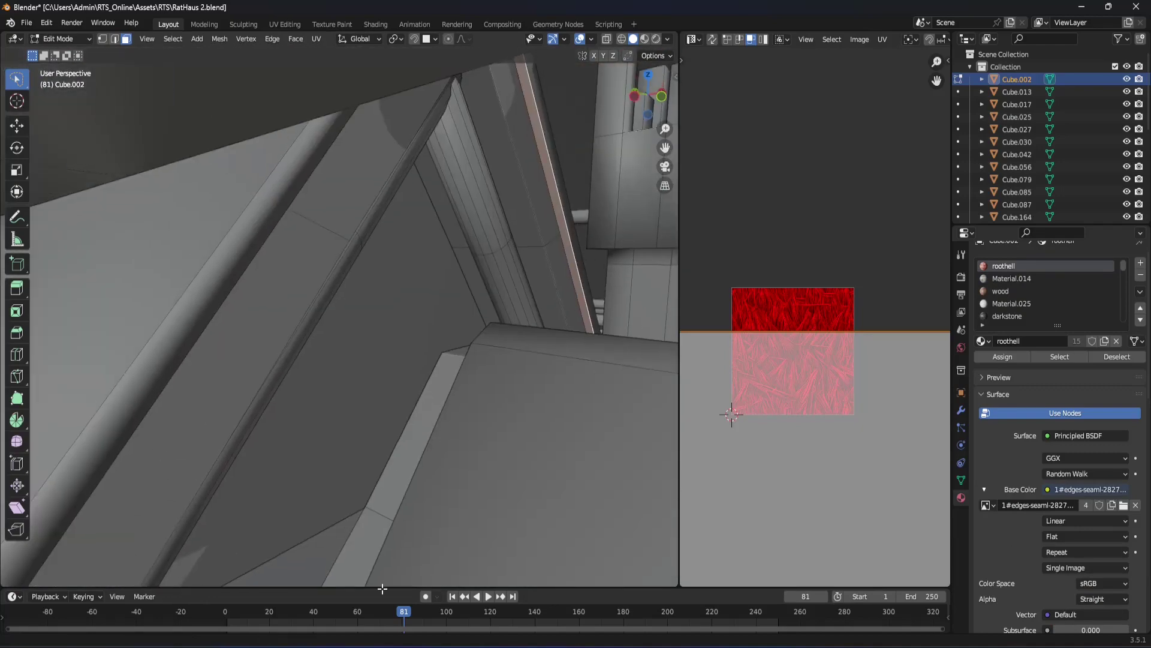
{"action": "scroll", "coordinate": [516, 310], "scroll_direction": "down", "scroll_amount": 1}
{"action": "scroll", "coordinate": [525, 292], "scroll_direction": "down", "scroll_amount": 1}
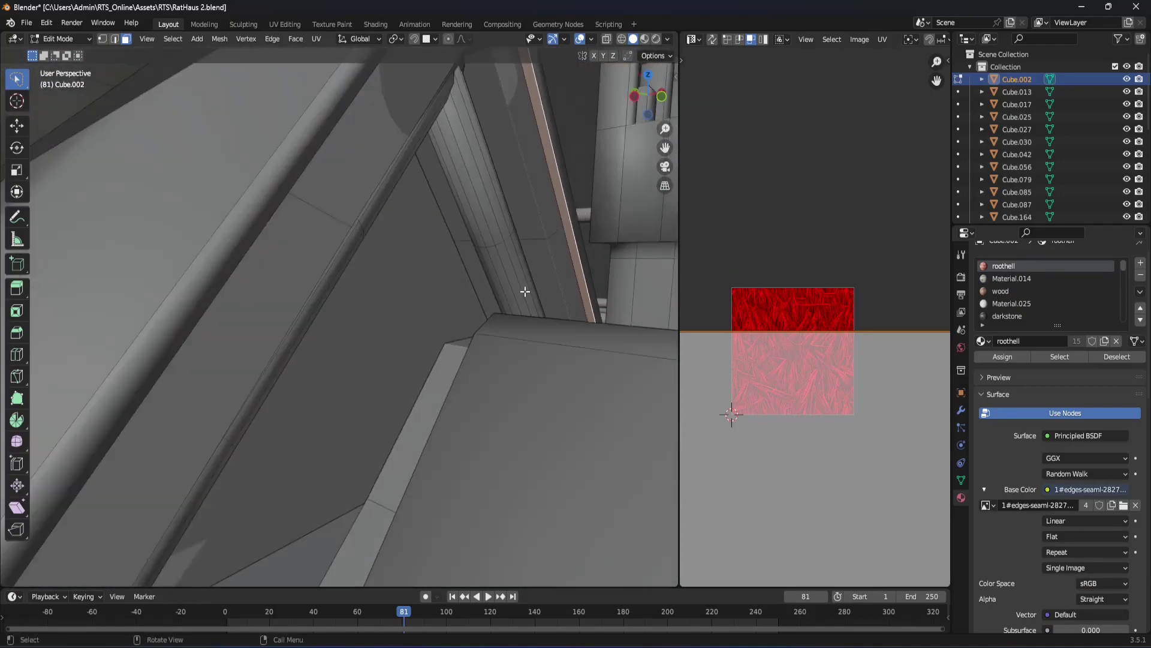
{"action": "mouse_move", "coordinate": [520, 291]}
{"action": "middle_mouse_down"}
{"action": "mouse_move", "coordinate": [487, 302]}
{"action": "mouse_move", "coordinate": [163, 571]}
{"action": "middle_mouse_up"}
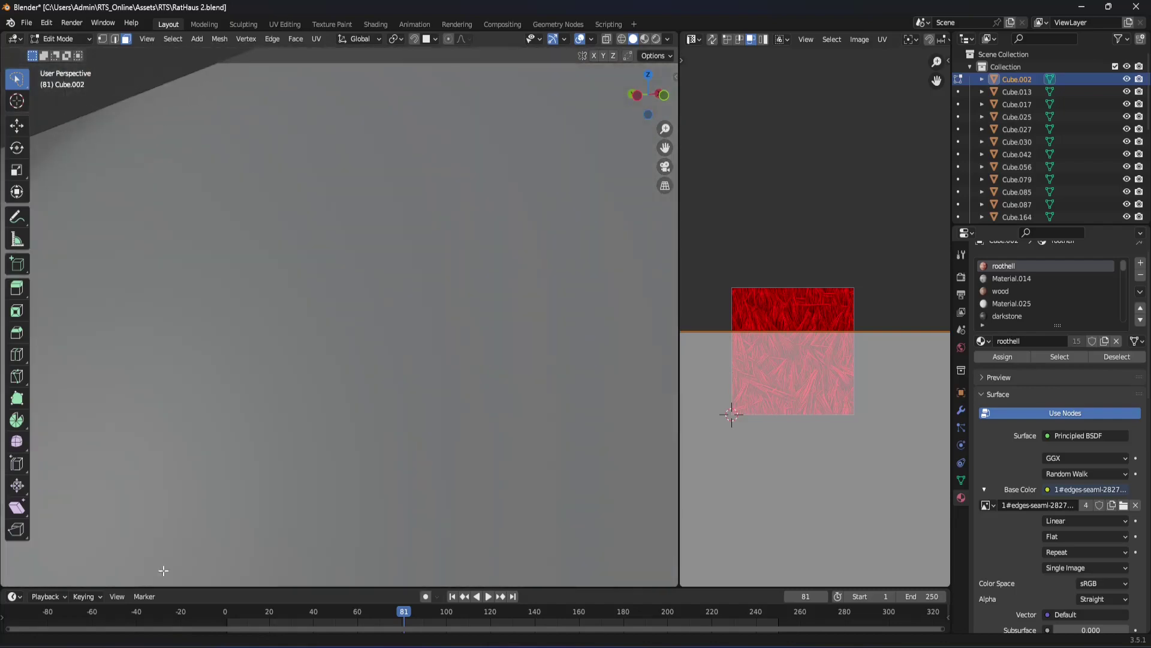
{"action": "scroll", "coordinate": [493, 313], "scroll_direction": "down", "scroll_amount": 2}
{"action": "scroll", "coordinate": [352, 398], "scroll_direction": "down", "scroll_amount": 3}
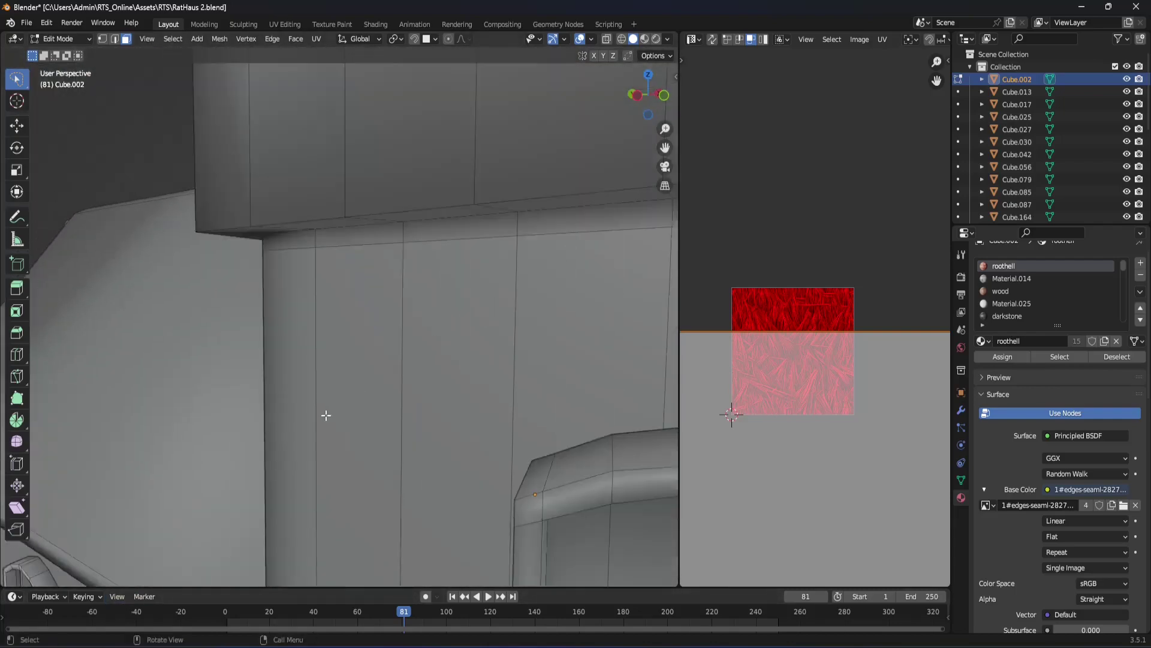
{"action": "scroll", "coordinate": [324, 413], "scroll_direction": "down", "scroll_amount": 3}
{"action": "mouse_move", "coordinate": [394, 428]}
{"action": "middle_mouse_down"}
{"action": "mouse_move", "coordinate": [386, 437]}
{"action": "mouse_move", "coordinate": [404, 470]}
{"action": "mouse_move", "coordinate": [398, 455]}
{"action": "mouse_move", "coordinate": [534, 369]}
{"action": "mouse_move", "coordinate": [78, 314]}
{"action": "mouse_move", "coordinate": [108, 344]}
{"action": "mouse_move", "coordinate": [244, 311]}
{"action": "mouse_move", "coordinate": [191, 331]}
{"action": "mouse_move", "coordinate": [260, 406]}
{"action": "mouse_move", "coordinate": [222, 336]}
{"action": "mouse_move", "coordinate": [202, 249]}
{"action": "mouse_move", "coordinate": [240, 308]}
{"action": "mouse_move", "coordinate": [201, 330]}
{"action": "middle_mouse_up"}
{"action": "key", "text": "g"}
{"action": "key", "text": "Escape"}
Step: Bring the house chimney into close view and return to Object Mode
{"action": "mouse_move", "coordinate": [197, 240]}
{"action": "middle_mouse_down"}
{"action": "mouse_move", "coordinate": [201, 366]}
{"action": "mouse_move", "coordinate": [352, 327]}
{"action": "mouse_move", "coordinate": [354, 308]}
{"action": "mouse_move", "coordinate": [146, 341]}
{"action": "mouse_move", "coordinate": [298, 360]}
{"action": "mouse_move", "coordinate": [345, 427]}
{"action": "middle_mouse_up"}
{"action": "scroll", "coordinate": [354, 308], "scroll_direction": "down", "scroll_amount": 5}
{"action": "scroll", "coordinate": [298, 359], "scroll_direction": "down", "scroll_amount": 4}
{"action": "scroll", "coordinate": [336, 417], "scroll_direction": "up", "scroll_amount": 3}
{"action": "scroll", "coordinate": [345, 427], "scroll_direction": "down", "scroll_amount": 2}
{"action": "scroll", "coordinate": [343, 427], "scroll_direction": "up", "scroll_amount": 2}
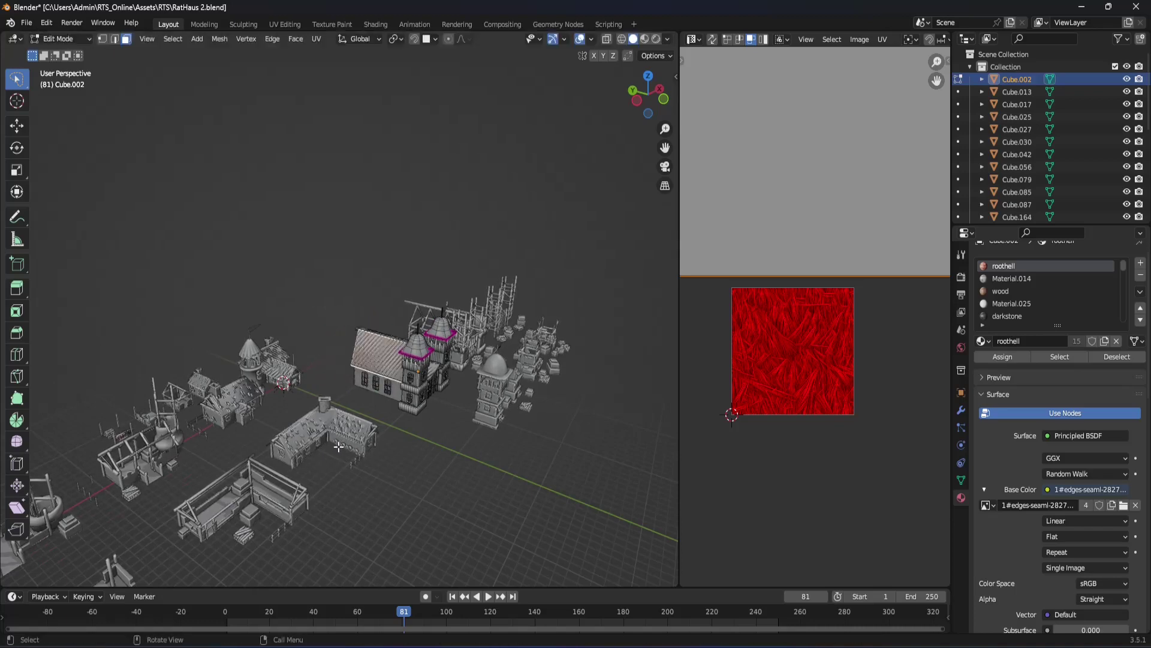
{"action": "scroll", "coordinate": [338, 447], "scroll_direction": "up", "scroll_amount": 2}
{"action": "scroll", "coordinate": [364, 367], "scroll_direction": "up", "scroll_amount": 2}
{"action": "scroll", "coordinate": [368, 399], "scroll_direction": "up", "scroll_amount": 2}
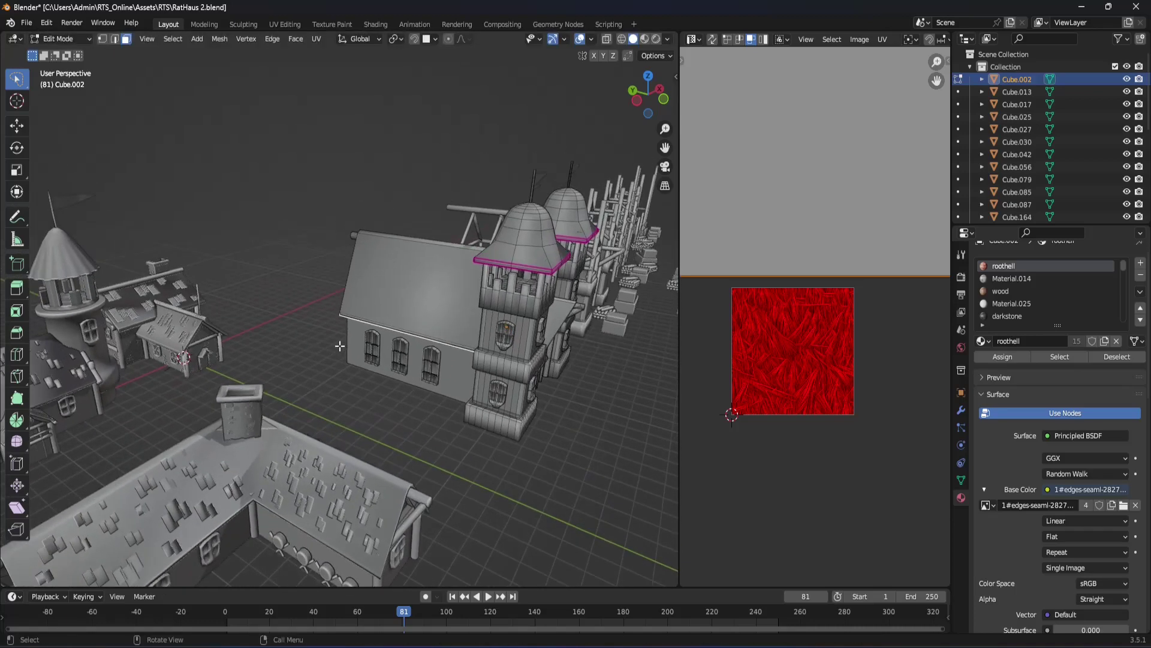
{"action": "mouse_move", "coordinate": [377, 381]}
{"action": "middle_mouse_down"}
{"action": "mouse_move", "coordinate": [352, 380]}
{"action": "mouse_move", "coordinate": [339, 401]}
{"action": "middle_mouse_up"}
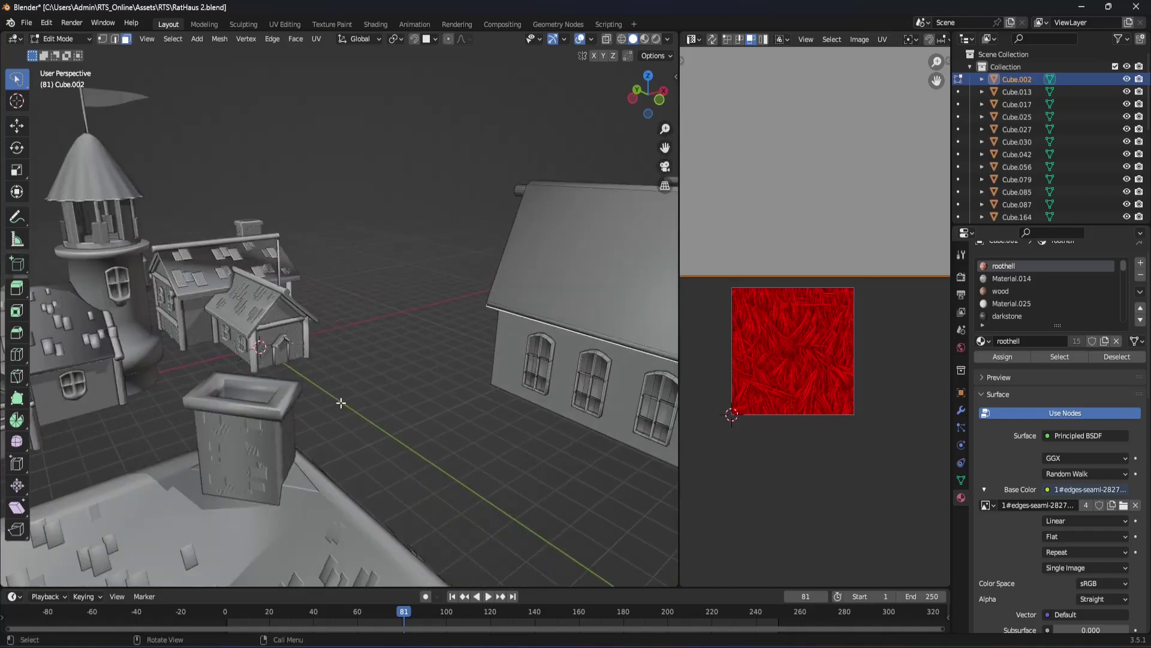
{"action": "scroll", "coordinate": [419, 426], "scroll_direction": "up", "scroll_amount": 2}
{"action": "mouse_move", "coordinate": [474, 452]}
{"action": "middle_mouse_down"}
{"action": "mouse_move", "coordinate": [385, 381]}
{"action": "mouse_move", "coordinate": [432, 380]}
{"action": "mouse_move", "coordinate": [458, 401]}
{"action": "mouse_move", "coordinate": [441, 381]}
{"action": "mouse_move", "coordinate": [401, 384]}
{"action": "mouse_move", "coordinate": [306, 435]}
{"action": "mouse_move", "coordinate": [386, 364]}
{"action": "mouse_move", "coordinate": [293, 355]}
{"action": "middle_mouse_up"}
{"action": "key", "text": "Tab"}
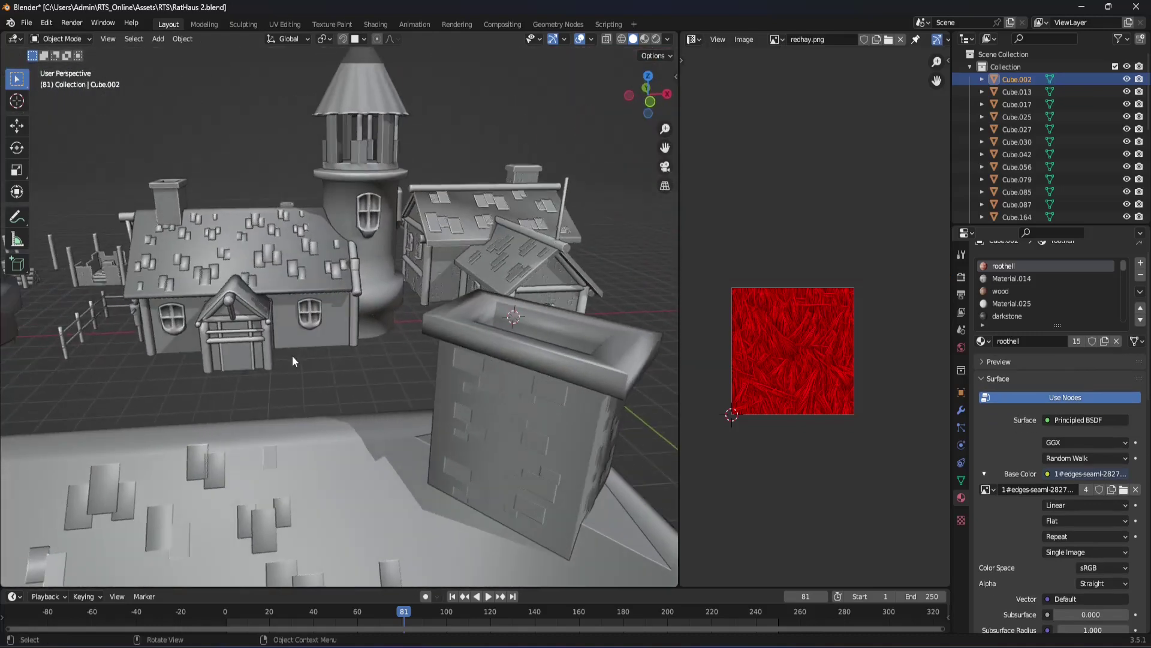
Step: Inspect the chimney wall face of Cube.013 in Edit Mode, leaving it unchanged
{"action": "mouse_move", "coordinate": [481, 380]}
{"action": "middle_mouse_down"}
{"action": "mouse_move", "coordinate": [423, 339]}
{"action": "mouse_move", "coordinate": [478, 356]}
{"action": "mouse_move", "coordinate": [429, 378]}
{"action": "mouse_move", "coordinate": [495, 350]}
{"action": "mouse_move", "coordinate": [387, 386]}
{"action": "mouse_move", "coordinate": [327, 376]}
{"action": "mouse_move", "coordinate": [325, 328]}
{"action": "mouse_move", "coordinate": [444, 334]}
{"action": "mouse_move", "coordinate": [239, 512]}
{"action": "mouse_move", "coordinate": [365, 319]}
{"action": "mouse_move", "coordinate": [225, 286]}
{"action": "mouse_move", "coordinate": [335, 412]}
{"action": "mouse_move", "coordinate": [482, 459]}
{"action": "mouse_move", "coordinate": [469, 397]}
{"action": "mouse_move", "coordinate": [581, 367]}
{"action": "mouse_move", "coordinate": [628, 383]}
{"action": "mouse_move", "coordinate": [380, 397]}
{"action": "mouse_move", "coordinate": [437, 455]}
{"action": "mouse_move", "coordinate": [394, 376]}
{"action": "mouse_move", "coordinate": [378, 383]}
{"action": "mouse_move", "coordinate": [437, 343]}
{"action": "mouse_move", "coordinate": [423, 391]}
{"action": "mouse_move", "coordinate": [394, 405]}
{"action": "mouse_move", "coordinate": [242, 395]}
{"action": "mouse_move", "coordinate": [318, 358]}
{"action": "mouse_move", "coordinate": [415, 341]}
{"action": "middle_mouse_up"}
{"action": "left_click", "coordinate": [581, 367]}
{"action": "key", "text": "Tab"}
{"action": "key", "text": "Tab"}
{"action": "key", "text": "Tab"}
{"action": "scroll", "coordinate": [464, 334], "scroll_direction": "up", "scroll_amount": 2}
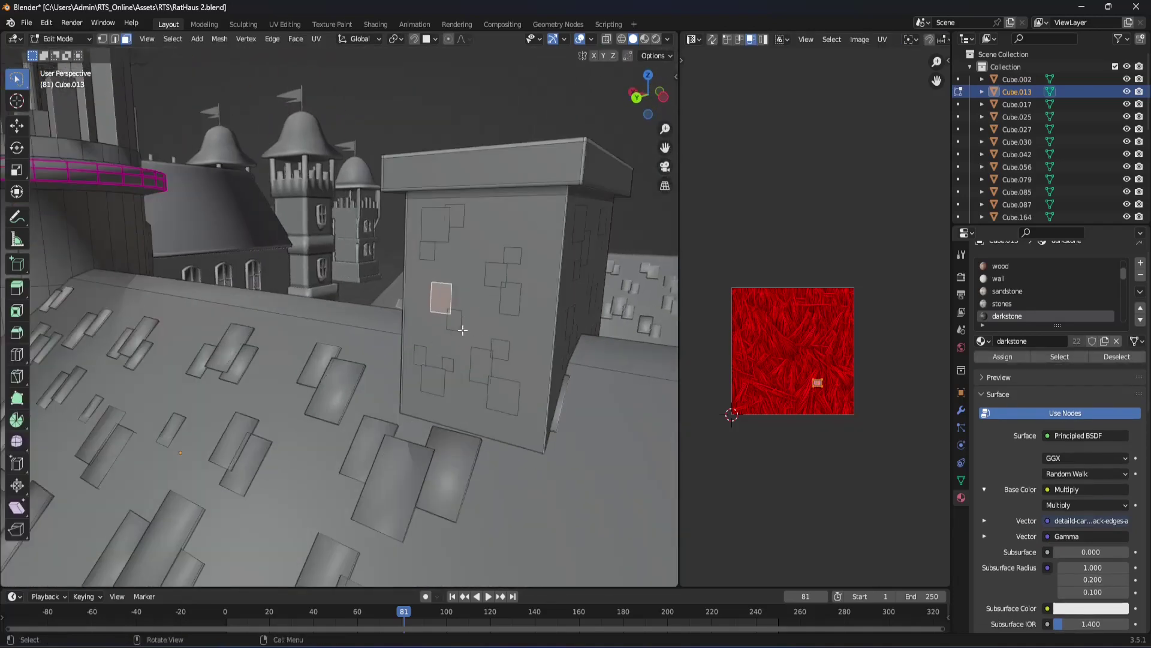
{"action": "left_click", "coordinate": [440, 364]}
{"action": "mouse_move", "coordinate": [458, 367]}
{"action": "middle_mouse_down"}
{"action": "mouse_move", "coordinate": [474, 361]}
{"action": "mouse_move", "coordinate": [430, 374]}
{"action": "middle_mouse_up"}
{"action": "key", "text": "Tab"}
Step: Preview the chimney in Material Preview, then switch back to Solid shading
{"action": "key", "text": "z"}
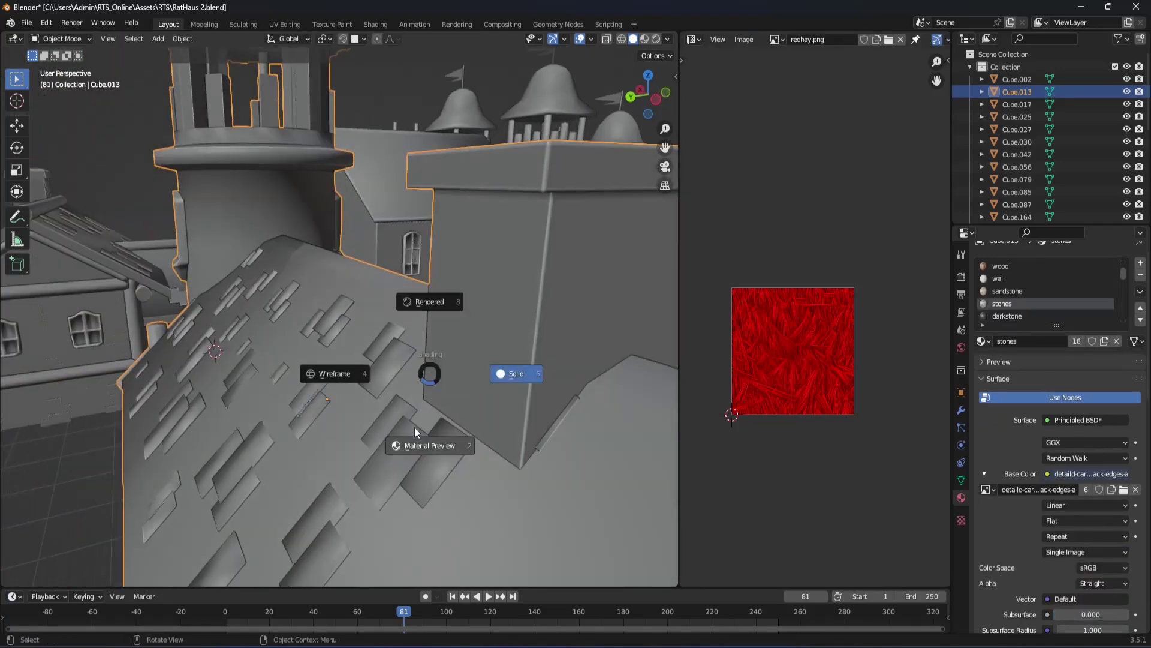
{"action": "left_click", "coordinate": [415, 431]}
{"action": "mouse_move", "coordinate": [417, 428]}
{"action": "middle_mouse_down"}
{"action": "mouse_move", "coordinate": [481, 398]}
{"action": "mouse_move", "coordinate": [447, 392]}
{"action": "mouse_move", "coordinate": [473, 373]}
{"action": "mouse_move", "coordinate": [444, 379]}
{"action": "middle_mouse_up"}
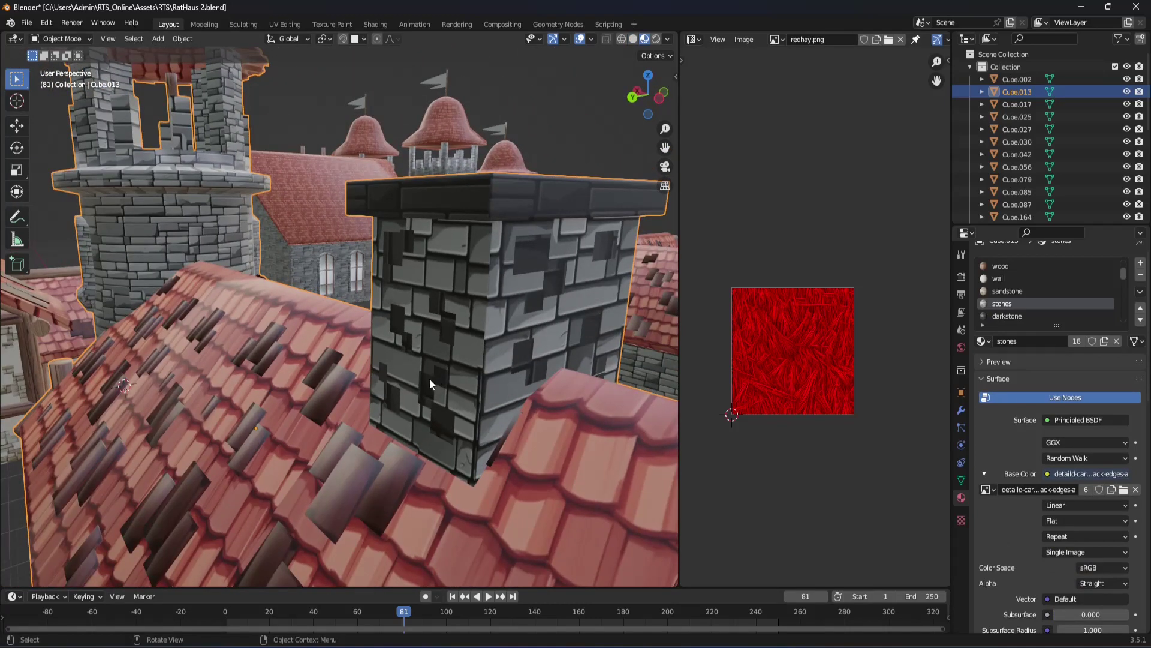
{"action": "key", "text": "z"}
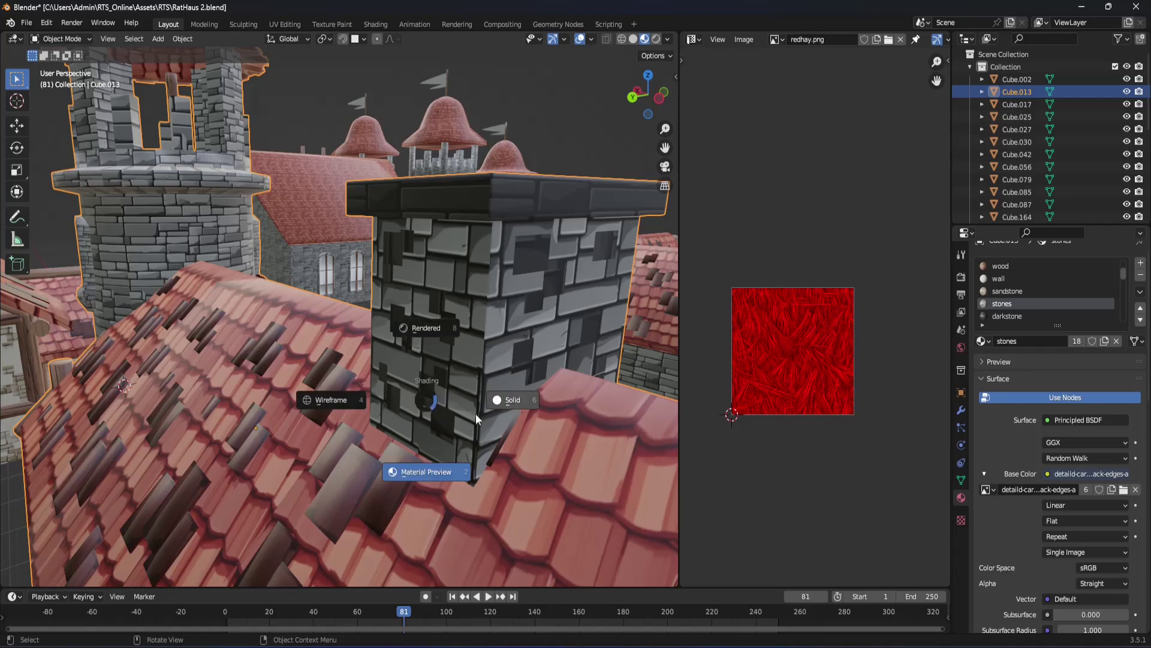
{"action": "left_click", "coordinate": [510, 401]}
{"action": "mouse_move", "coordinate": [512, 402]}
{"action": "middle_mouse_down"}
{"action": "mouse_move", "coordinate": [466, 358]}
{"action": "mouse_move", "coordinate": [532, 349]}
{"action": "mouse_move", "coordinate": [467, 348]}
{"action": "mouse_move", "coordinate": [476, 365]}
{"action": "middle_mouse_up"}
{"action": "key", "text": "Tab"}
{"action": "key", "text": "Tab"}
{"action": "key", "text": "Tab"}
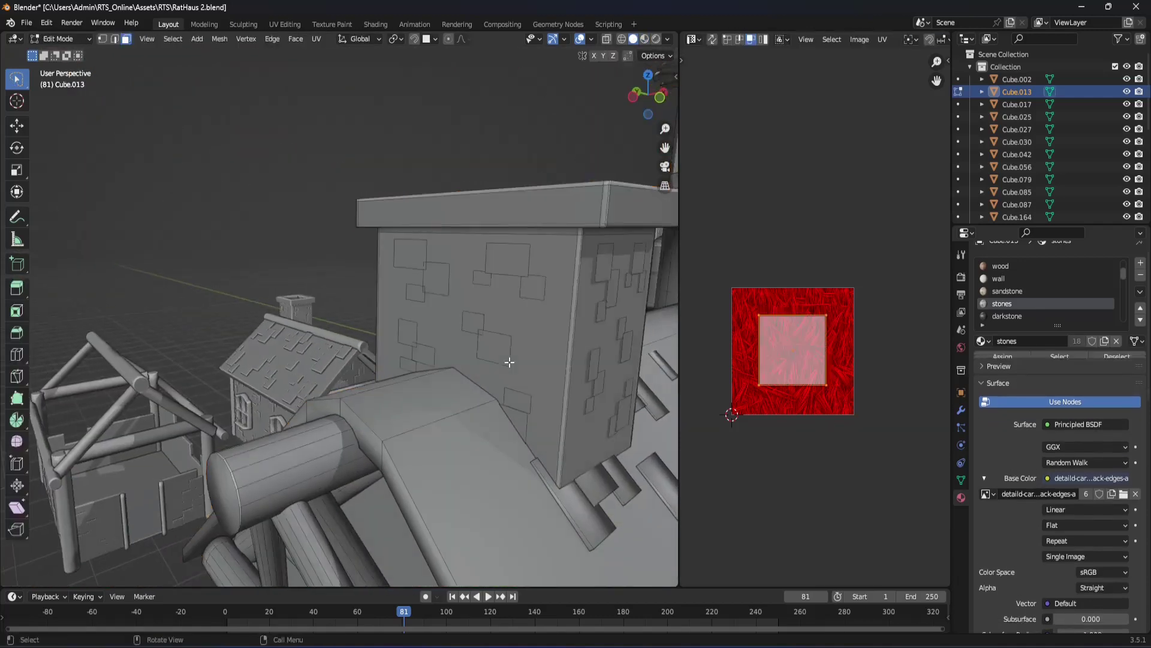
{"action": "key", "text": "Tab"}
Step: Return to Material Preview and select a chimney brick face in Edit Mode to move along X
{"action": "key", "text": "z"}
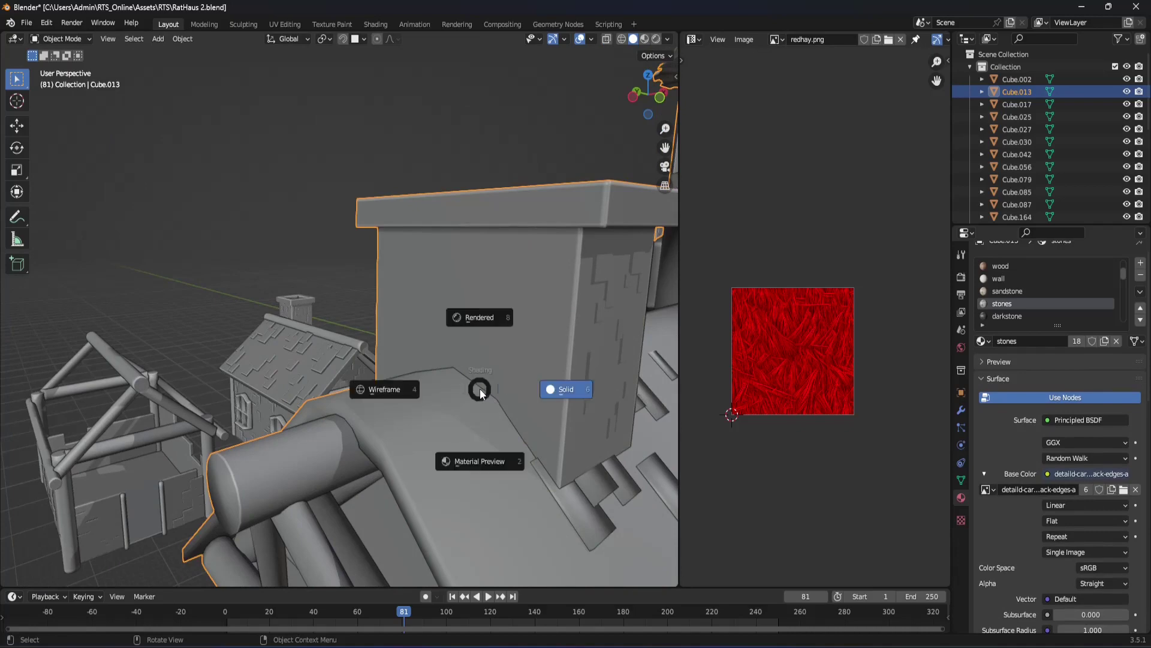
{"action": "left_click", "coordinate": [472, 444]}
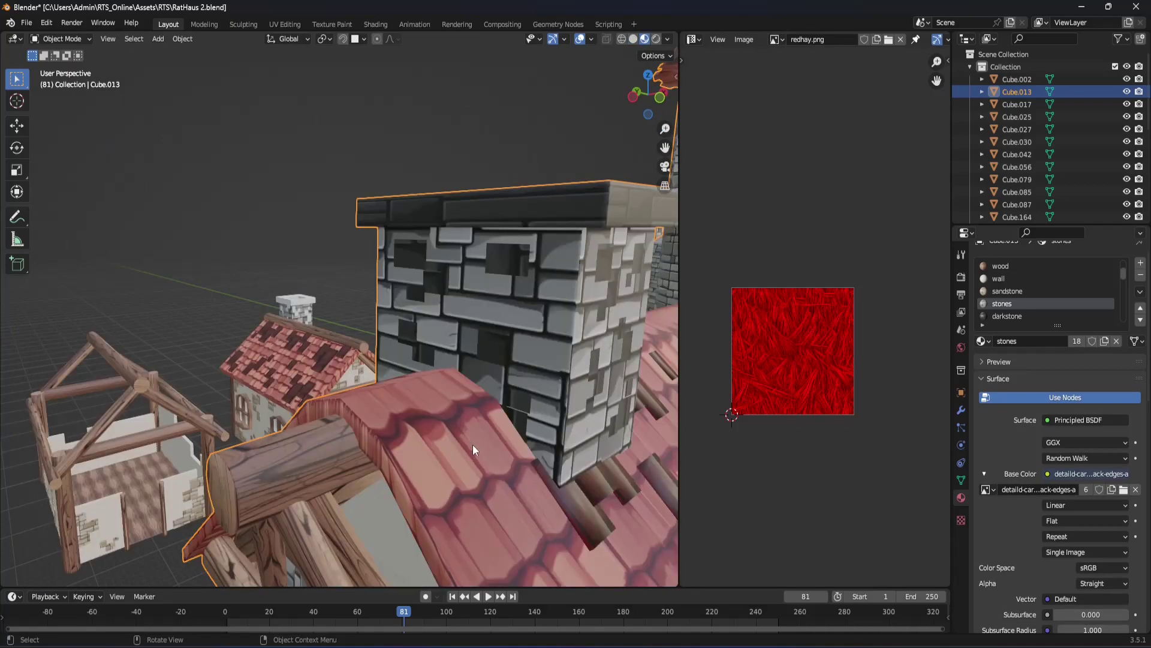
{"action": "key", "text": "Tab"}
{"action": "left_click", "coordinate": [498, 353]}
{"action": "mouse_move", "coordinate": [504, 357]}
{"action": "middle_mouse_down"}
{"action": "mouse_move", "coordinate": [532, 354]}
{"action": "mouse_move", "coordinate": [504, 356]}
{"action": "middle_mouse_up"}
{"action": "left_click", "coordinate": [460, 323]}
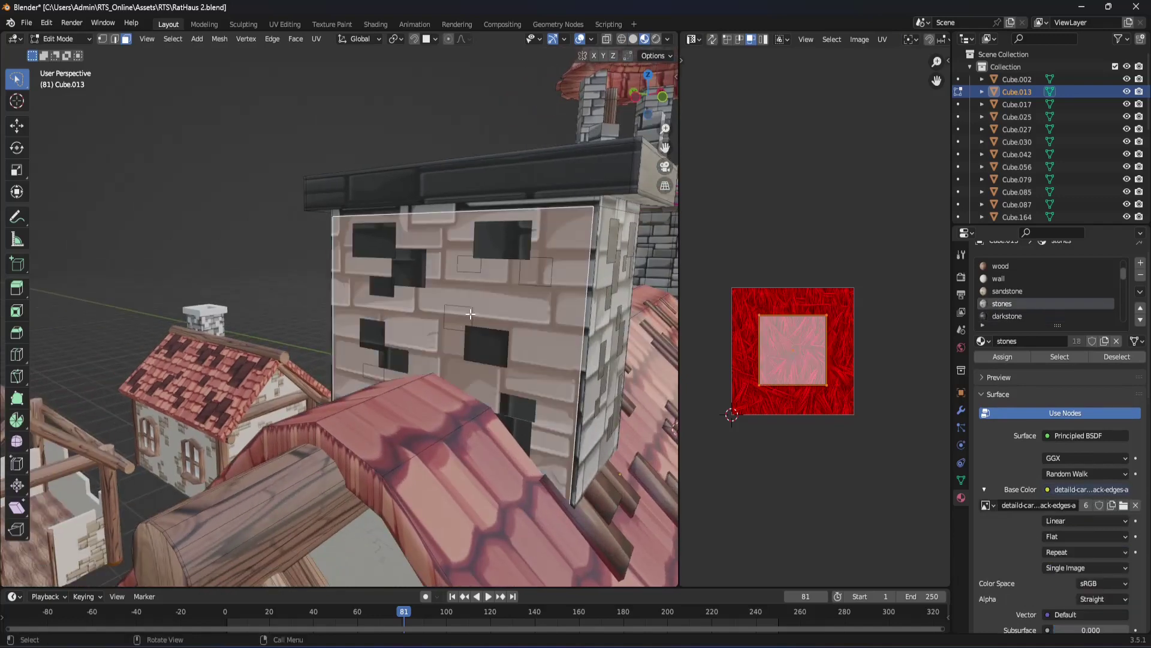
{"action": "key", "text": "2"}
{"action": "key", "text": "alt+a"}
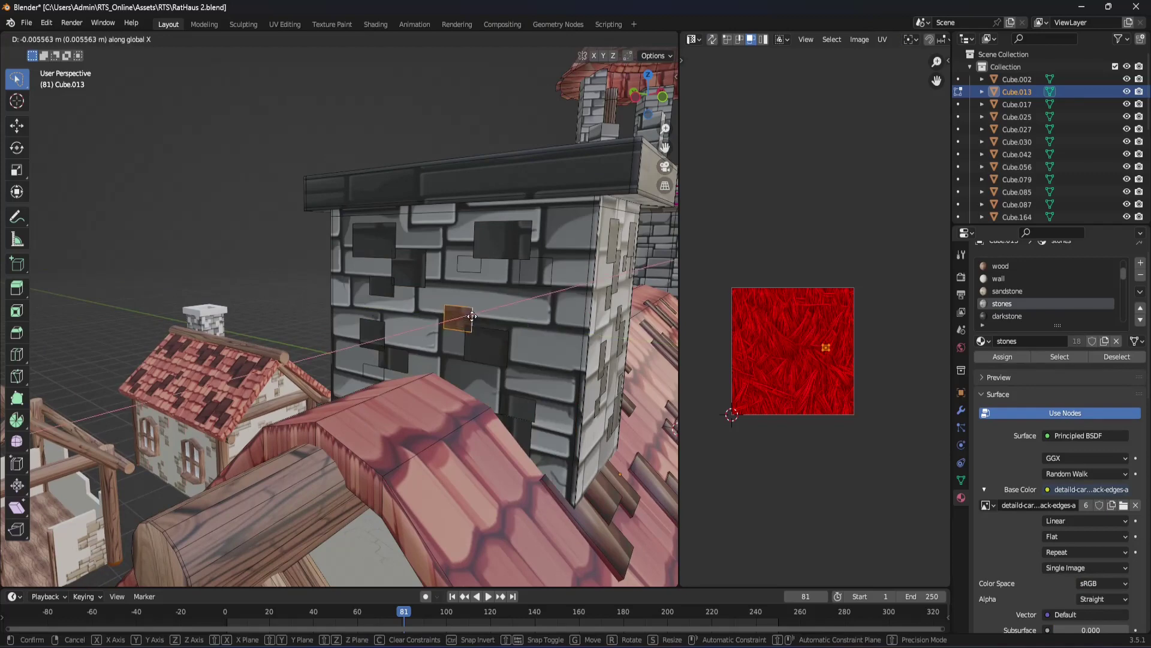
Step: Slide several chimney brick faces along X onto the texture's bricks, one about 0.015 m, then exit to Object Mode
{"action": "left_click", "coordinate": [472, 316]}
{"action": "middle_click_drag", "start_coordinate": [482, 296], "coordinate": [471, 305]}
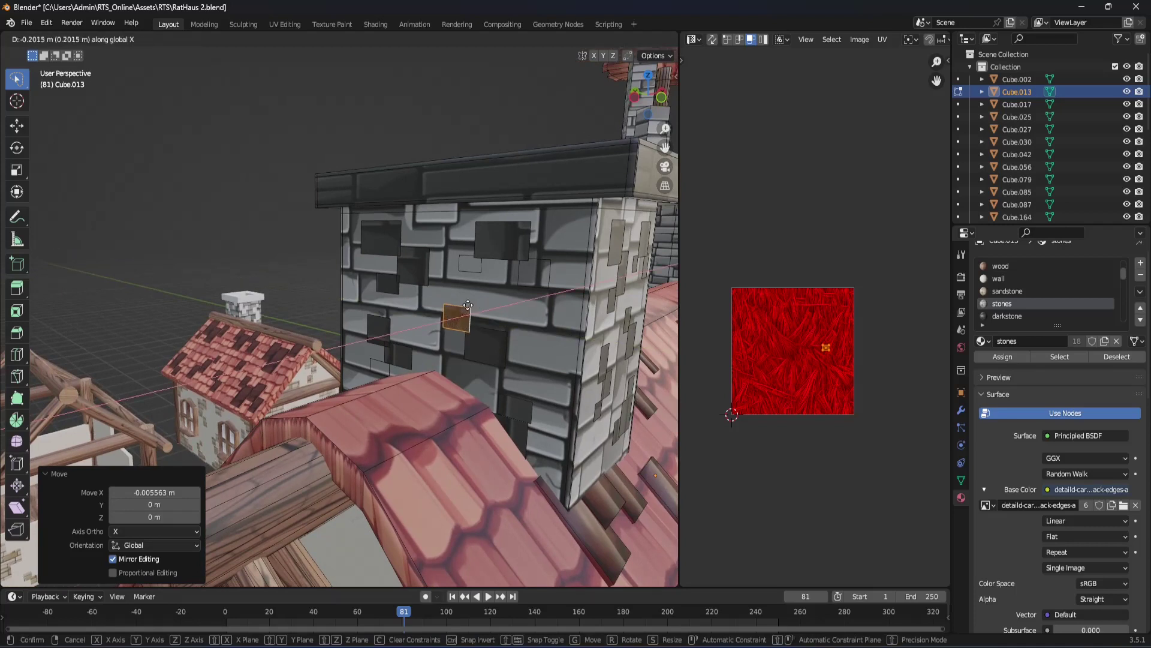
{"action": "left_click", "coordinate": [478, 268]}
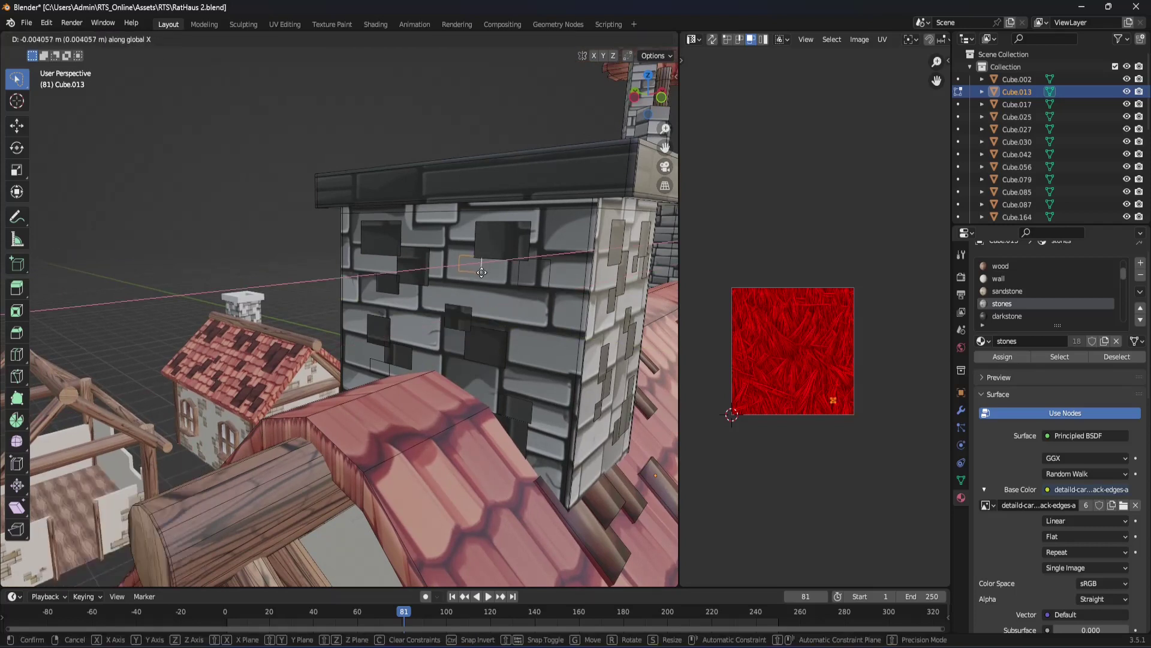
{"action": "left_click", "coordinate": [480, 275]}
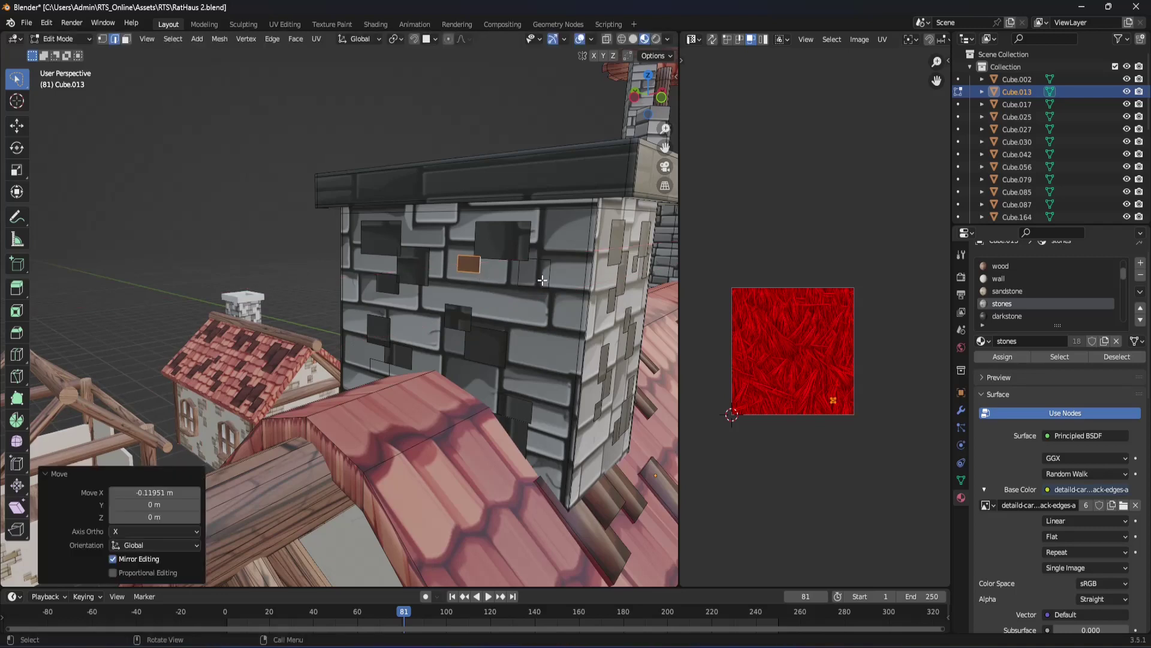
{"action": "key", "text": "alt+a"}
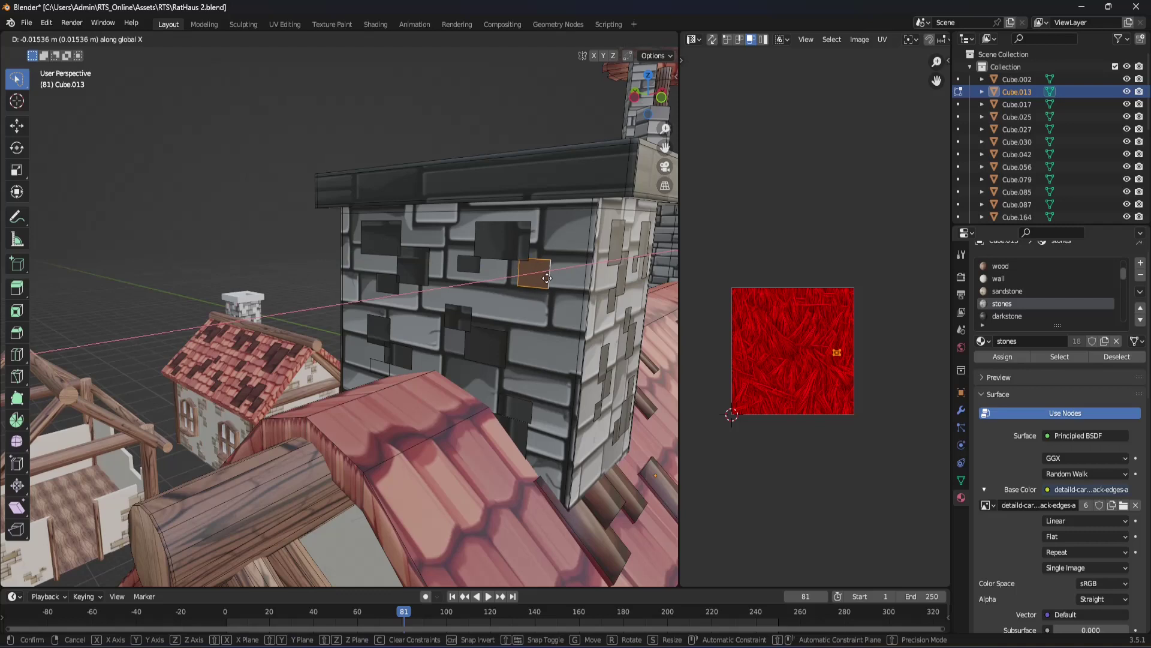
{"action": "left_click", "coordinate": [547, 278]}
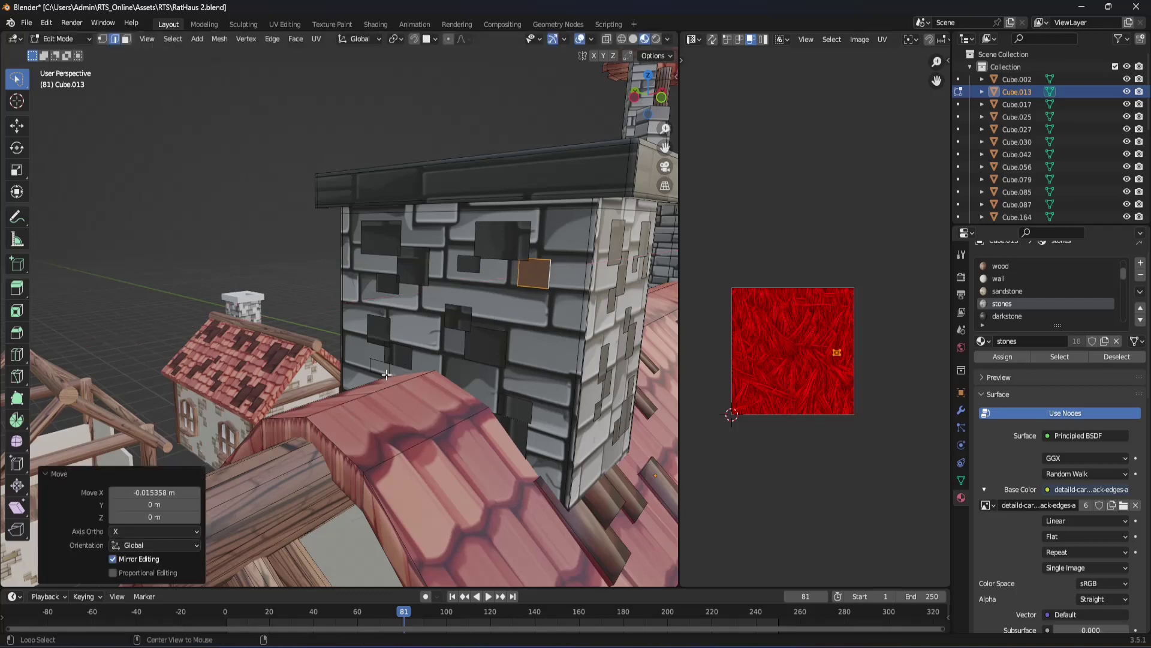
{"action": "key", "text": "alt+a"}
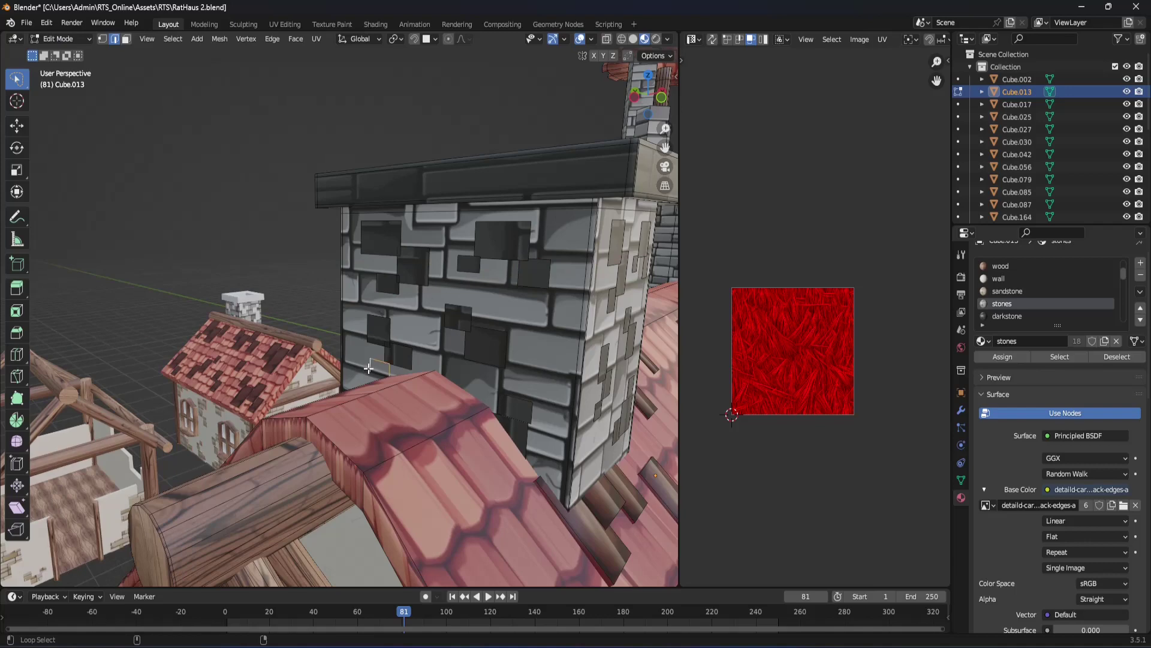
{"action": "left_click", "coordinate": [416, 379]}
{"action": "key", "text": "Tab"}
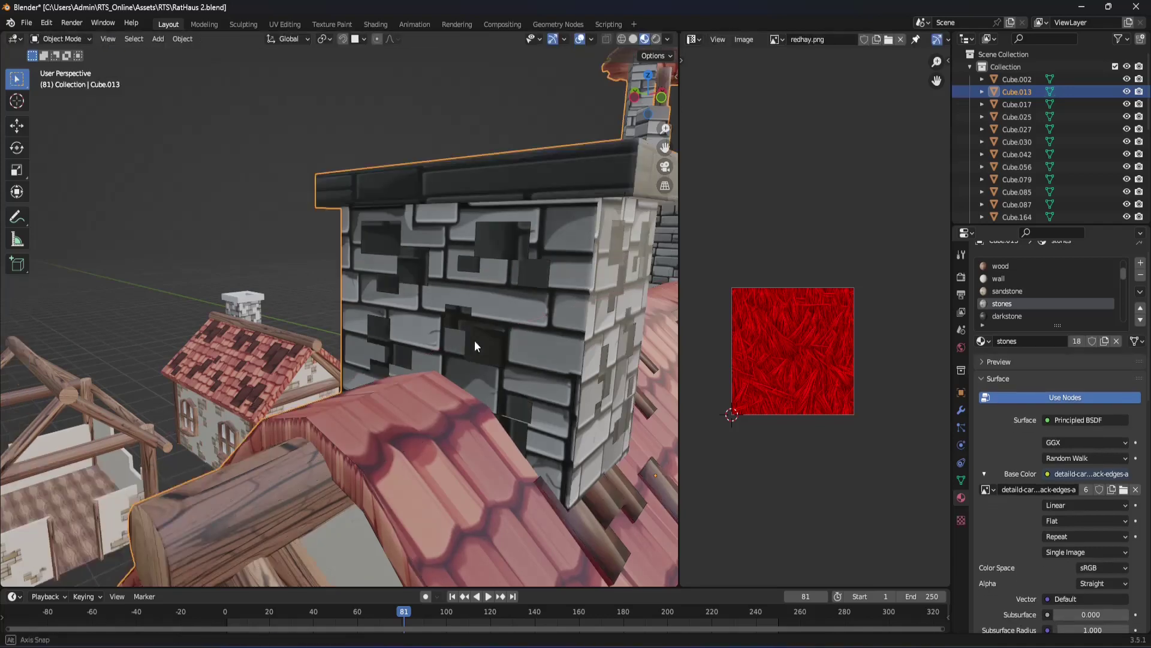
{"action": "mouse_move", "coordinate": [474, 340]}
{"action": "middle_mouse_down"}
{"action": "mouse_move", "coordinate": [485, 330]}
{"action": "mouse_move", "coordinate": [373, 333]}
{"action": "middle_mouse_up"}
{"action": "scroll", "coordinate": [373, 333], "scroll_direction": "down", "scroll_amount": 2}
Step: Switch the viewport to plain grey Solid shading and orbit around the chimney
{"action": "key", "text": "z"}
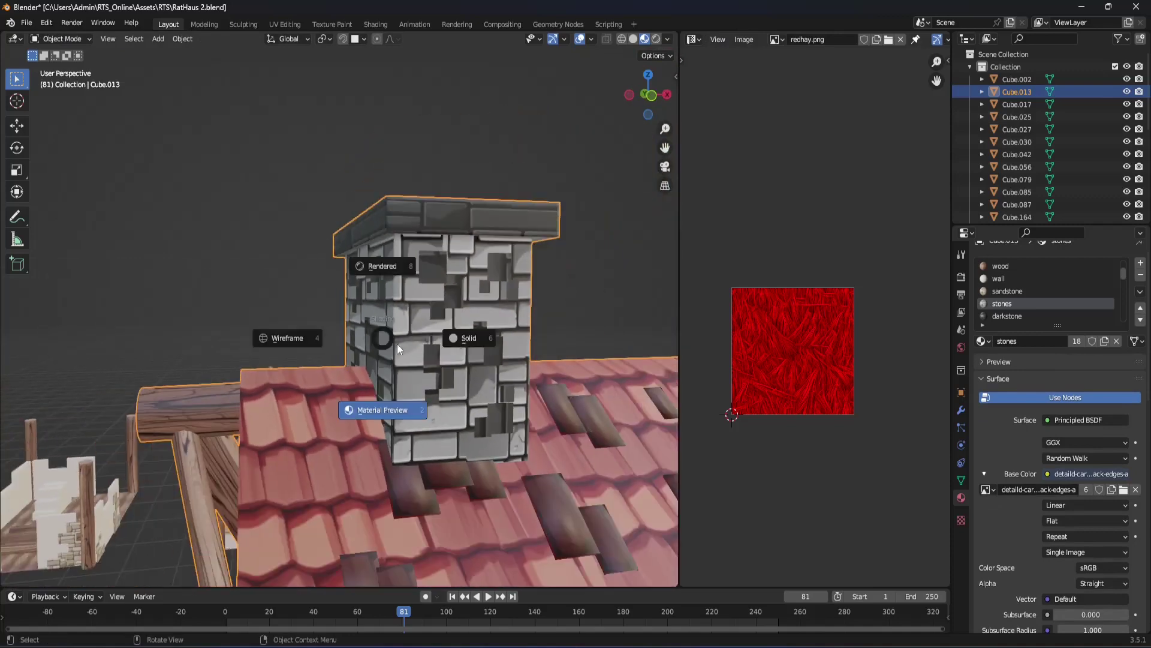
{"action": "left_click", "coordinate": [448, 343]}
{"action": "mouse_move", "coordinate": [449, 343]}
{"action": "middle_mouse_down"}
{"action": "mouse_move", "coordinate": [488, 389]}
{"action": "mouse_move", "coordinate": [521, 405]}
{"action": "mouse_move", "coordinate": [430, 409]}
{"action": "mouse_move", "coordinate": [421, 382]}
{"action": "mouse_move", "coordinate": [279, 358]}
{"action": "mouse_move", "coordinate": [506, 365]}
{"action": "mouse_move", "coordinate": [194, 326]}
{"action": "middle_mouse_up"}
{"action": "scroll", "coordinate": [488, 389], "scroll_direction": "down", "scroll_amount": 3}
{"action": "scroll", "coordinate": [241, 339], "scroll_direction": "up", "scroll_amount": 3}
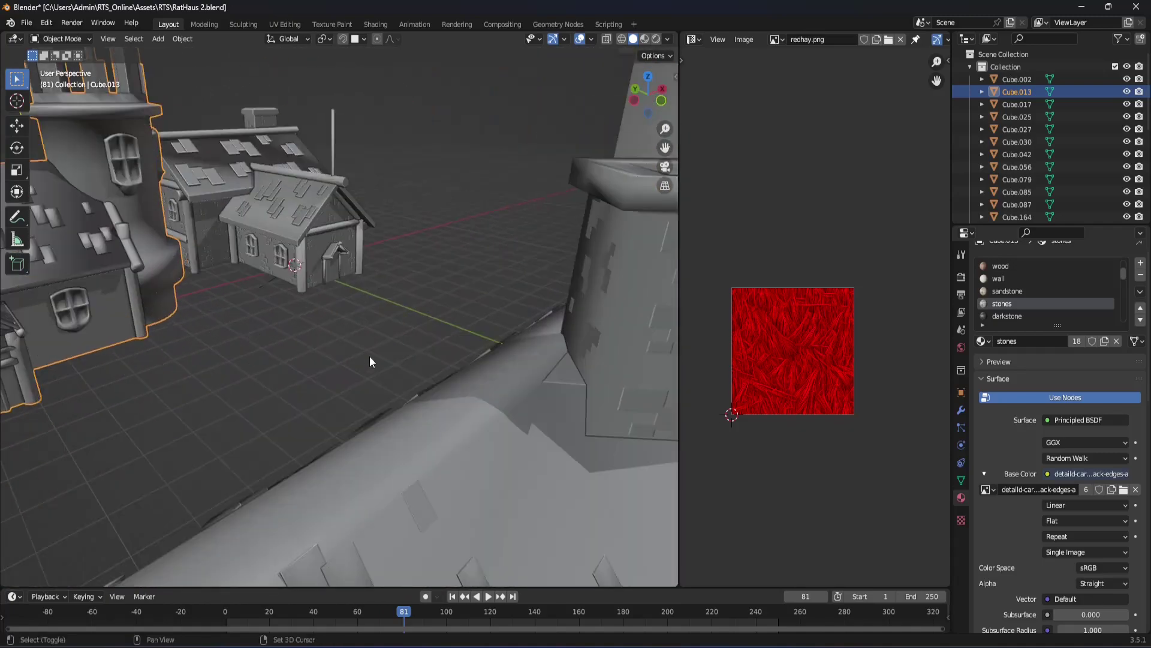
Step: Orbit to view the chimney from the front, then frame and circle the whole town hall
{"action": "middle_click_drag", "start_coordinate": [370, 356], "coordinate": [307, 368]}
{"action": "mouse_move", "coordinate": [391, 386]}
{"action": "middle_mouse_down"}
{"action": "mouse_move", "coordinate": [462, 401]}
{"action": "mouse_move", "coordinate": [447, 418]}
{"action": "mouse_move", "coordinate": [432, 401]}
{"action": "mouse_move", "coordinate": [351, 397]}
{"action": "mouse_move", "coordinate": [481, 389]}
{"action": "mouse_move", "coordinate": [265, 394]}
{"action": "middle_mouse_up"}
{"action": "scroll", "coordinate": [251, 383], "scroll_direction": "down", "scroll_amount": 3}
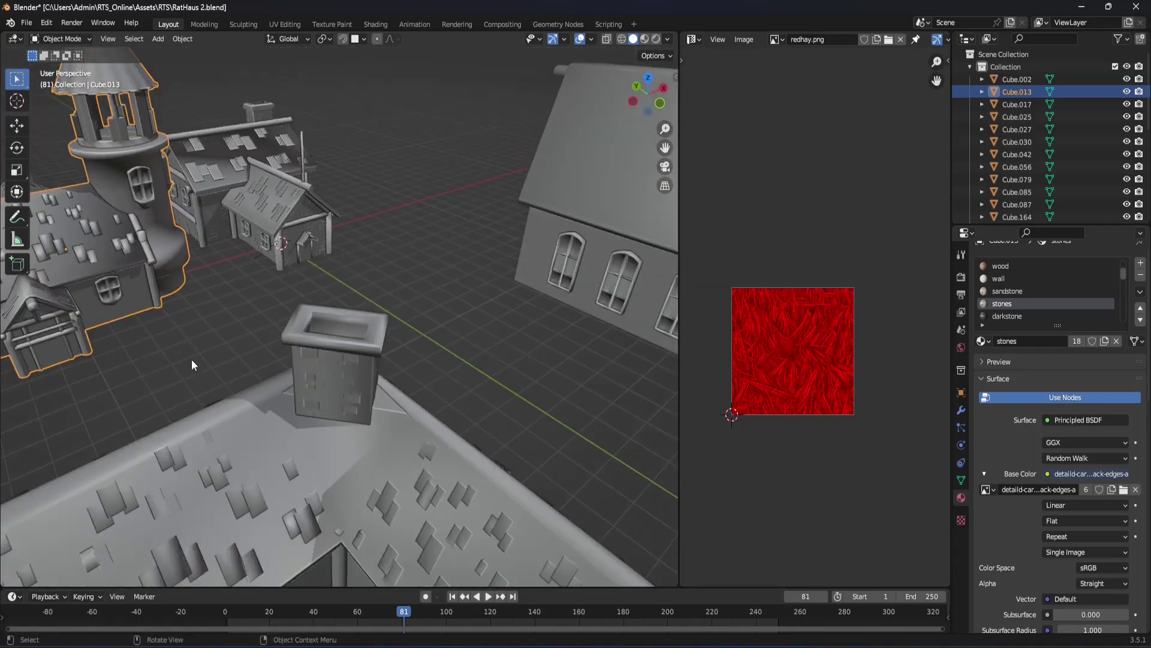
{"action": "mouse_move", "coordinate": [165, 304]}
{"action": "middle_mouse_down", "text": "shift"}
{"action": "mouse_move", "coordinate": [361, 312]}
{"action": "mouse_move", "coordinate": [459, 381]}
{"action": "mouse_move", "coordinate": [401, 302]}
{"action": "middle_mouse_up", "text": "shift"}
{"action": "scroll", "coordinate": [354, 322], "scroll_direction": "down", "scroll_amount": 2}
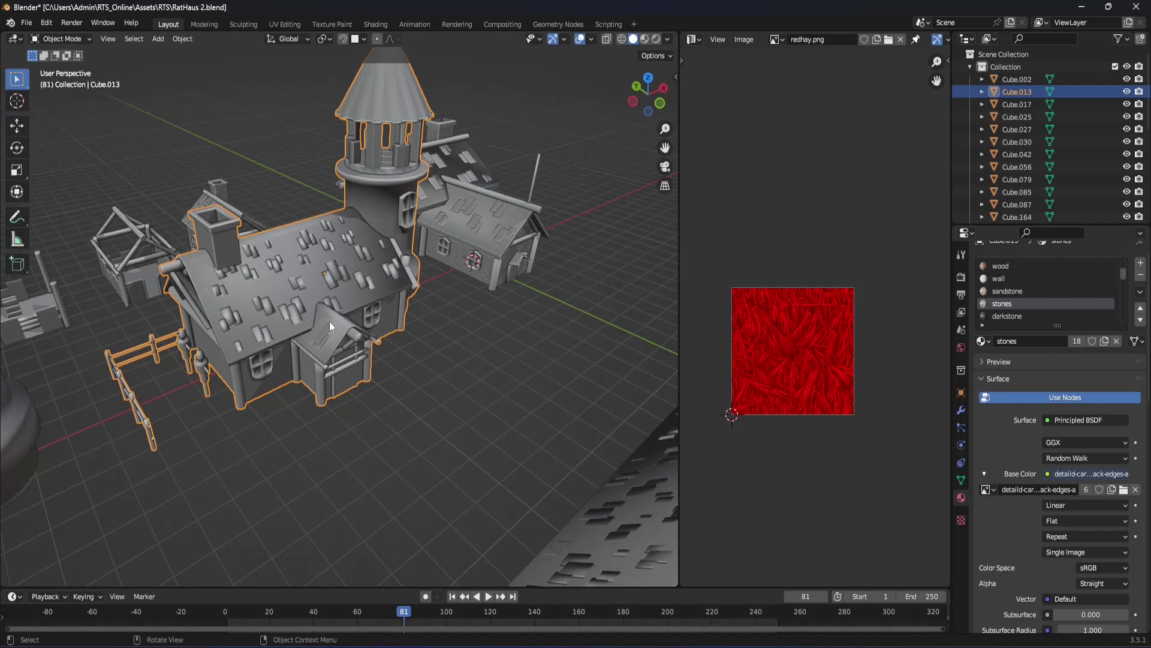
{"action": "middle_click_drag", "start_coordinate": [329, 322], "coordinate": [348, 353]}
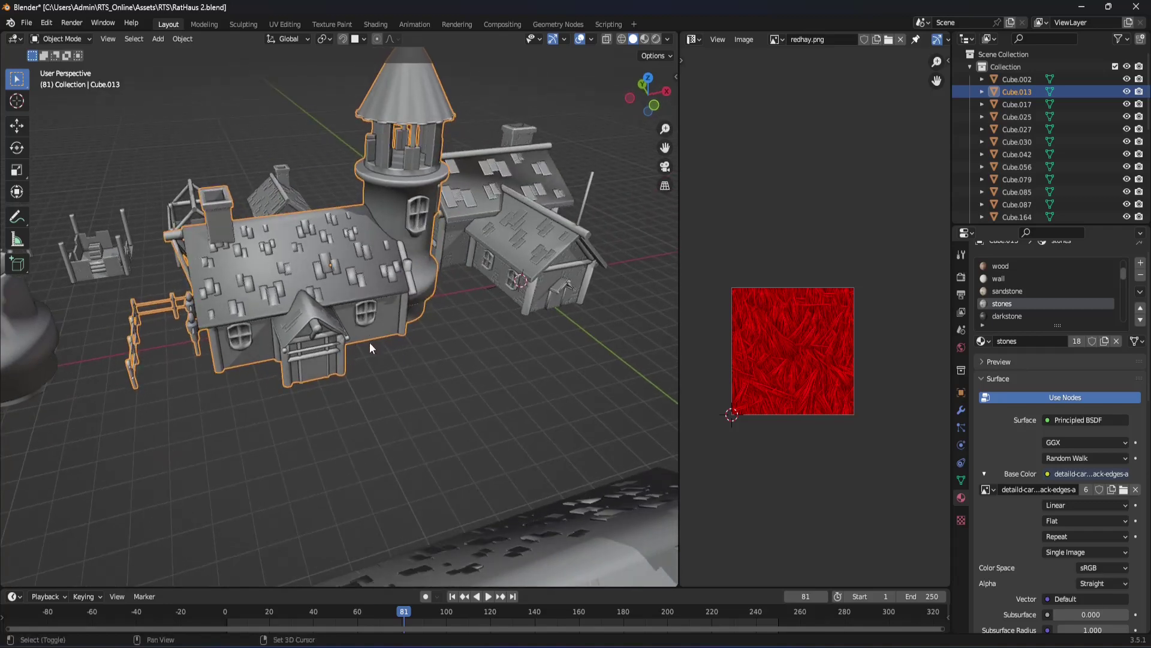
{"action": "scroll", "coordinate": [369, 343], "scroll_direction": "up", "scroll_amount": 1}
{"action": "scroll", "coordinate": [397, 368], "scroll_direction": "up", "scroll_amount": 2}
{"action": "scroll", "coordinate": [389, 377], "scroll_direction": "up", "scroll_amount": 2}
{"action": "mouse_move", "coordinate": [389, 380]}
{"action": "middle_mouse_down"}
{"action": "mouse_move", "coordinate": [358, 391]}
{"action": "mouse_move", "coordinate": [369, 409]}
{"action": "mouse_move", "coordinate": [420, 372]}
{"action": "mouse_move", "coordinate": [418, 387]}
{"action": "middle_mouse_up"}
{"action": "scroll", "coordinate": [349, 419], "scroll_direction": "down", "scroll_amount": 2}
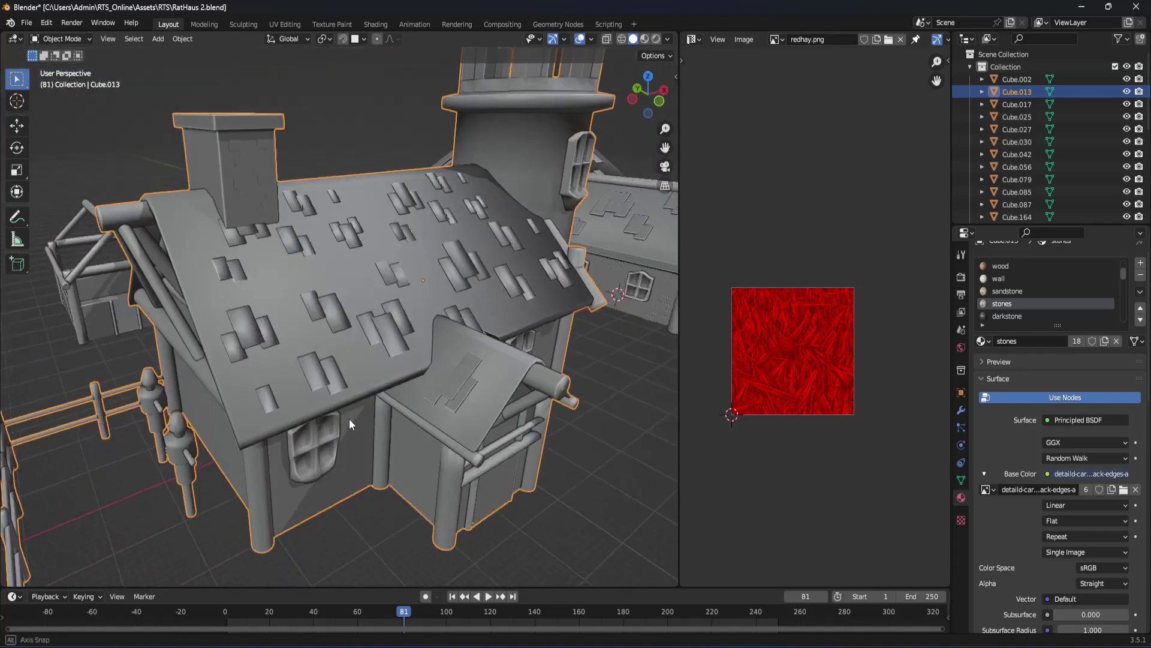
{"action": "mouse_move", "coordinate": [349, 419]}
{"action": "middle_mouse_down"}
{"action": "mouse_move", "coordinate": [319, 390]}
{"action": "mouse_move", "coordinate": [456, 387]}
{"action": "mouse_move", "coordinate": [406, 404]}
{"action": "mouse_move", "coordinate": [514, 391]}
{"action": "mouse_move", "coordinate": [416, 380]}
{"action": "mouse_move", "coordinate": [498, 380]}
{"action": "mouse_move", "coordinate": [446, 363]}
{"action": "mouse_move", "coordinate": [491, 362]}
{"action": "mouse_move", "coordinate": [420, 369]}
{"action": "middle_mouse_up"}
{"action": "scroll", "coordinate": [329, 375], "scroll_direction": "up", "scroll_amount": 2}
Step: Inspect the roof from overhead and zoom in on the porch roof
{"action": "mouse_move", "coordinate": [531, 358]}
{"action": "middle_mouse_down"}
{"action": "mouse_move", "coordinate": [455, 357]}
{"action": "mouse_move", "coordinate": [395, 369]}
{"action": "mouse_move", "coordinate": [412, 379]}
{"action": "mouse_move", "coordinate": [390, 368]}
{"action": "mouse_move", "coordinate": [275, 393]}
{"action": "mouse_move", "coordinate": [406, 331]}
{"action": "mouse_move", "coordinate": [430, 348]}
{"action": "mouse_move", "coordinate": [383, 327]}
{"action": "mouse_move", "coordinate": [364, 344]}
{"action": "mouse_move", "coordinate": [425, 375]}
{"action": "mouse_move", "coordinate": [251, 394]}
{"action": "mouse_move", "coordinate": [340, 391]}
{"action": "mouse_move", "coordinate": [252, 378]}
{"action": "mouse_move", "coordinate": [307, 358]}
{"action": "mouse_move", "coordinate": [272, 358]}
{"action": "mouse_move", "coordinate": [319, 358]}
{"action": "mouse_move", "coordinate": [273, 349]}
{"action": "middle_mouse_up"}
{"action": "mouse_move", "coordinate": [419, 348]}
{"action": "middle_mouse_down"}
{"action": "mouse_move", "coordinate": [492, 356]}
{"action": "mouse_move", "coordinate": [332, 380]}
{"action": "mouse_move", "coordinate": [553, 395]}
{"action": "mouse_move", "coordinate": [661, 420]}
{"action": "mouse_move", "coordinate": [445, 351]}
{"action": "mouse_move", "coordinate": [510, 355]}
{"action": "mouse_move", "coordinate": [477, 374]}
{"action": "mouse_move", "coordinate": [512, 361]}
{"action": "mouse_move", "coordinate": [355, 387]}
{"action": "mouse_move", "coordinate": [416, 385]}
{"action": "mouse_move", "coordinate": [424, 437]}
{"action": "mouse_move", "coordinate": [321, 393]}
{"action": "mouse_move", "coordinate": [304, 401]}
{"action": "mouse_move", "coordinate": [358, 408]}
{"action": "mouse_move", "coordinate": [309, 421]}
{"action": "mouse_move", "coordinate": [319, 402]}
{"action": "mouse_move", "coordinate": [312, 418]}
{"action": "middle_mouse_up"}
{"action": "scroll", "coordinate": [312, 417], "scroll_direction": "down", "scroll_amount": 1}
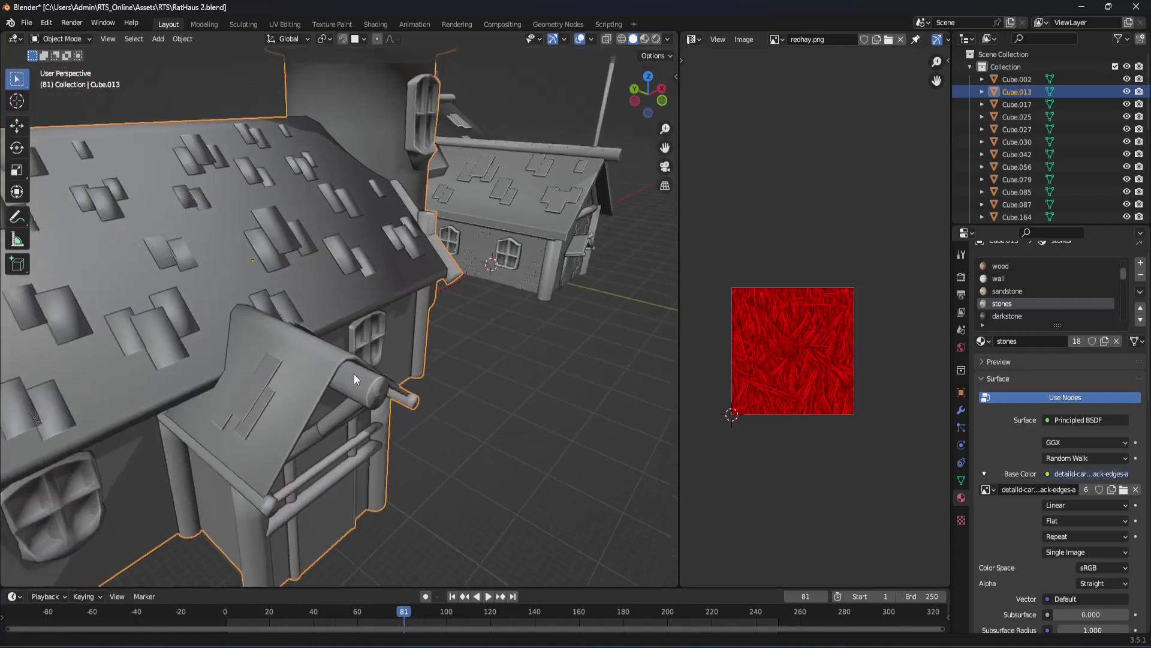
{"action": "scroll", "coordinate": [354, 373], "scroll_direction": "down", "scroll_amount": 4}
{"action": "scroll", "coordinate": [300, 380], "scroll_direction": "up", "scroll_amount": 3}
{"action": "scroll", "coordinate": [375, 366], "scroll_direction": "up", "scroll_amount": 3}
{"action": "scroll", "coordinate": [354, 370], "scroll_direction": "down", "scroll_amount": 2}
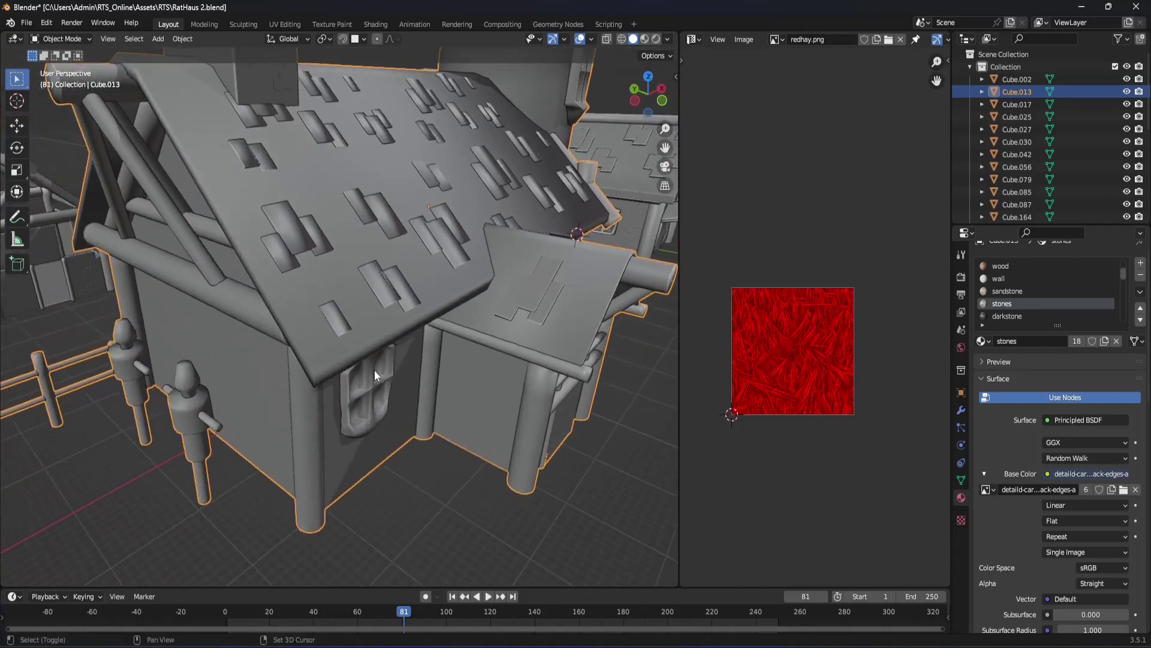
{"action": "scroll", "coordinate": [374, 370], "scroll_direction": "down", "scroll_amount": 2}
{"action": "scroll", "coordinate": [403, 365], "scroll_direction": "up", "scroll_amount": 1}
{"action": "scroll", "coordinate": [481, 340], "scroll_direction": "up", "scroll_amount": 1}
Step: Orbit down to low side angles of the house and zoom to inspect it
{"action": "mouse_move", "coordinate": [439, 373]}
{"action": "middle_mouse_down"}
{"action": "mouse_move", "coordinate": [454, 344]}
{"action": "mouse_move", "coordinate": [510, 338]}
{"action": "middle_mouse_up"}
{"action": "scroll", "coordinate": [510, 338], "scroll_direction": "up", "scroll_amount": 1}
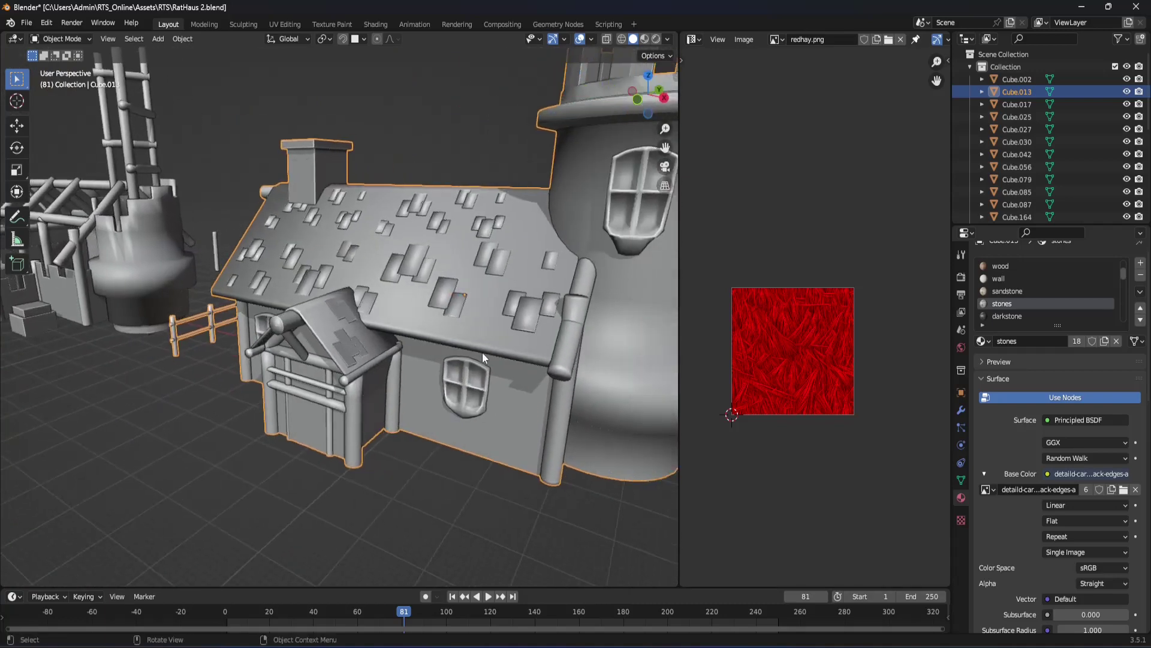
{"action": "scroll", "coordinate": [483, 351], "scroll_direction": "up", "scroll_amount": 1}
{"action": "scroll", "coordinate": [456, 364], "scroll_direction": "up", "scroll_amount": 3}
{"action": "scroll", "coordinate": [486, 379], "scroll_direction": "down", "scroll_amount": 3}
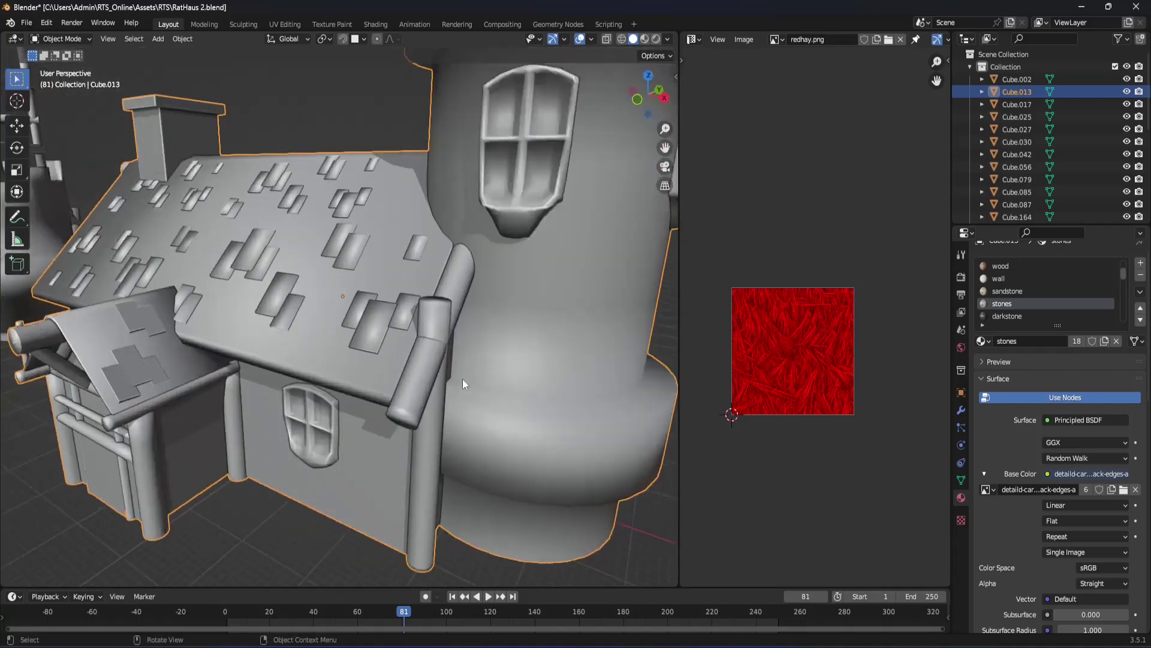
{"action": "scroll", "coordinate": [437, 391], "scroll_direction": "up", "scroll_amount": 2}
{"action": "mouse_move", "coordinate": [415, 404]}
{"action": "middle_mouse_down"}
{"action": "mouse_move", "coordinate": [427, 409]}
{"action": "mouse_move", "coordinate": [387, 403]}
{"action": "mouse_move", "coordinate": [463, 392]}
{"action": "mouse_move", "coordinate": [419, 404]}
{"action": "middle_mouse_up"}
{"action": "scroll", "coordinate": [396, 405], "scroll_direction": "down", "scroll_amount": 3}
{"action": "scroll", "coordinate": [429, 390], "scroll_direction": "up", "scroll_amount": 3}
{"action": "scroll", "coordinate": [429, 391], "scroll_direction": "down", "scroll_amount": 3}
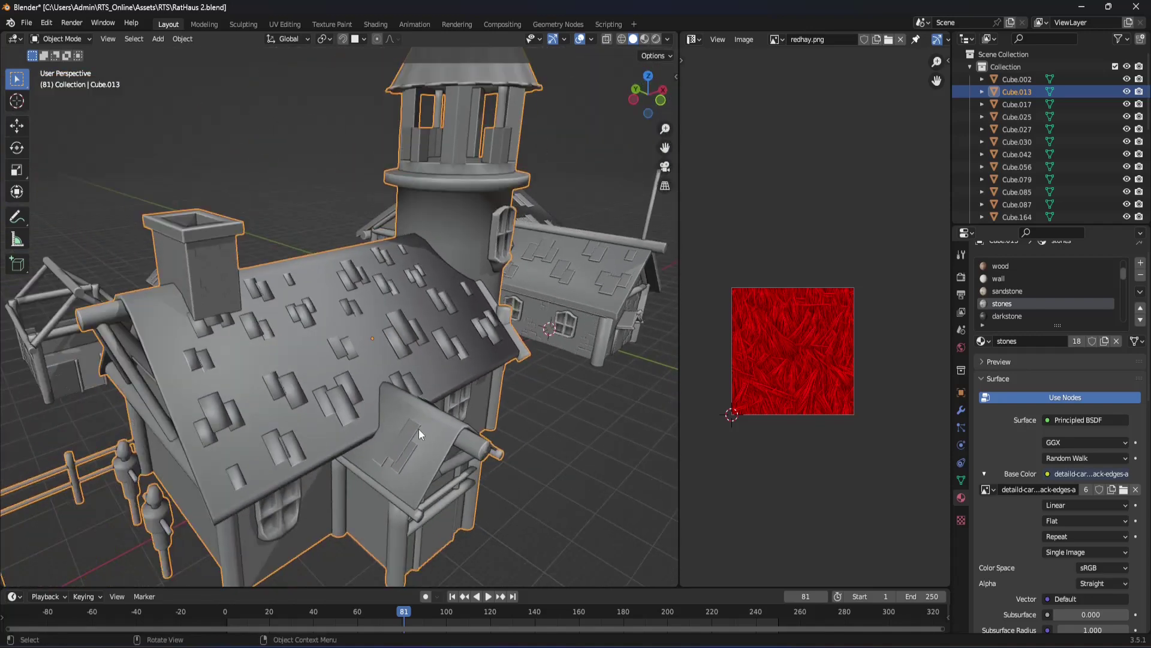
{"action": "scroll", "coordinate": [418, 429], "scroll_direction": "down", "scroll_amount": 2}
{"action": "scroll", "coordinate": [462, 348], "scroll_direction": "up", "scroll_amount": 3}
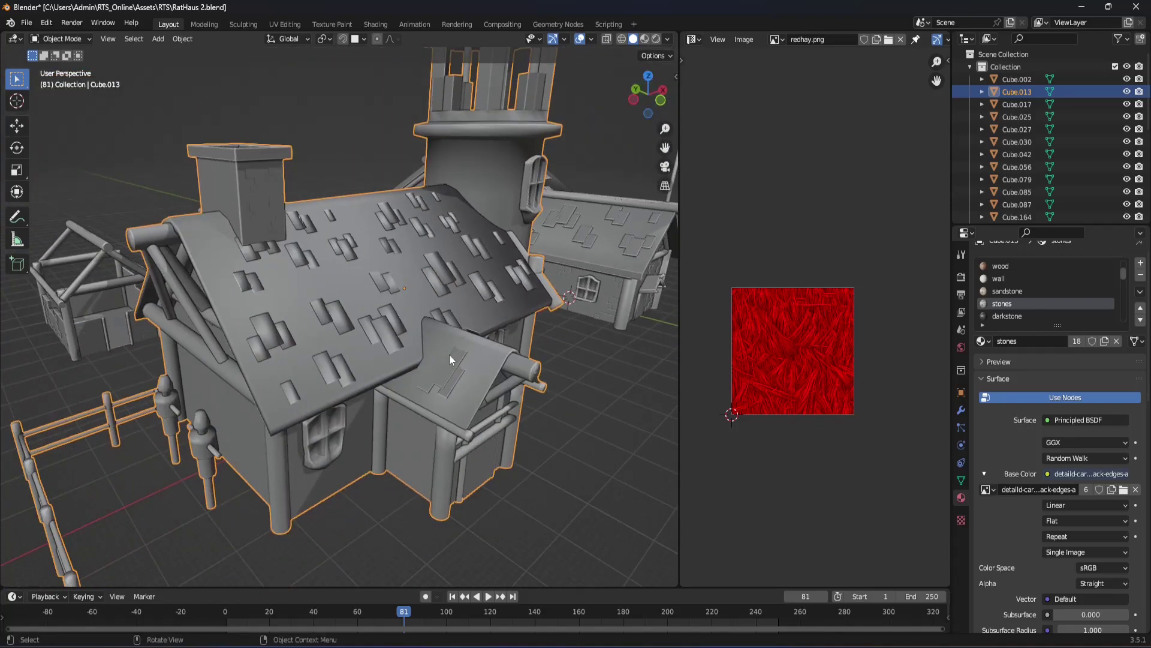